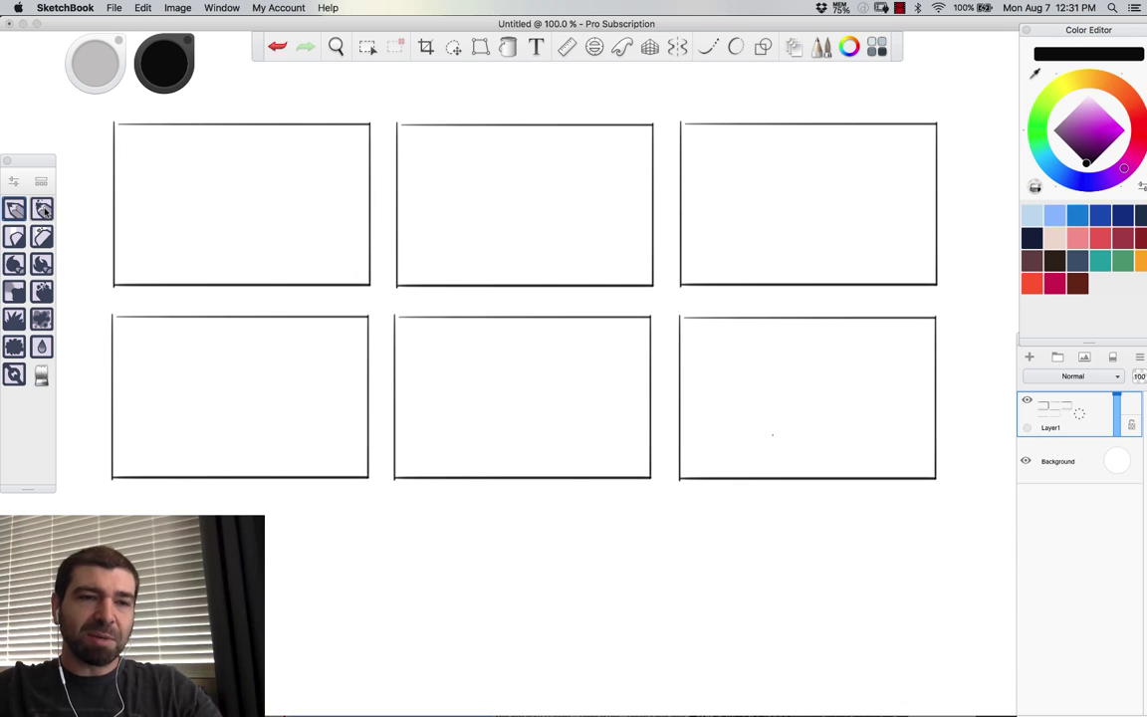
Step: Add a new layer and paint a thin black horizon line across the lower part of the first upper-row frame
click(1029, 357)
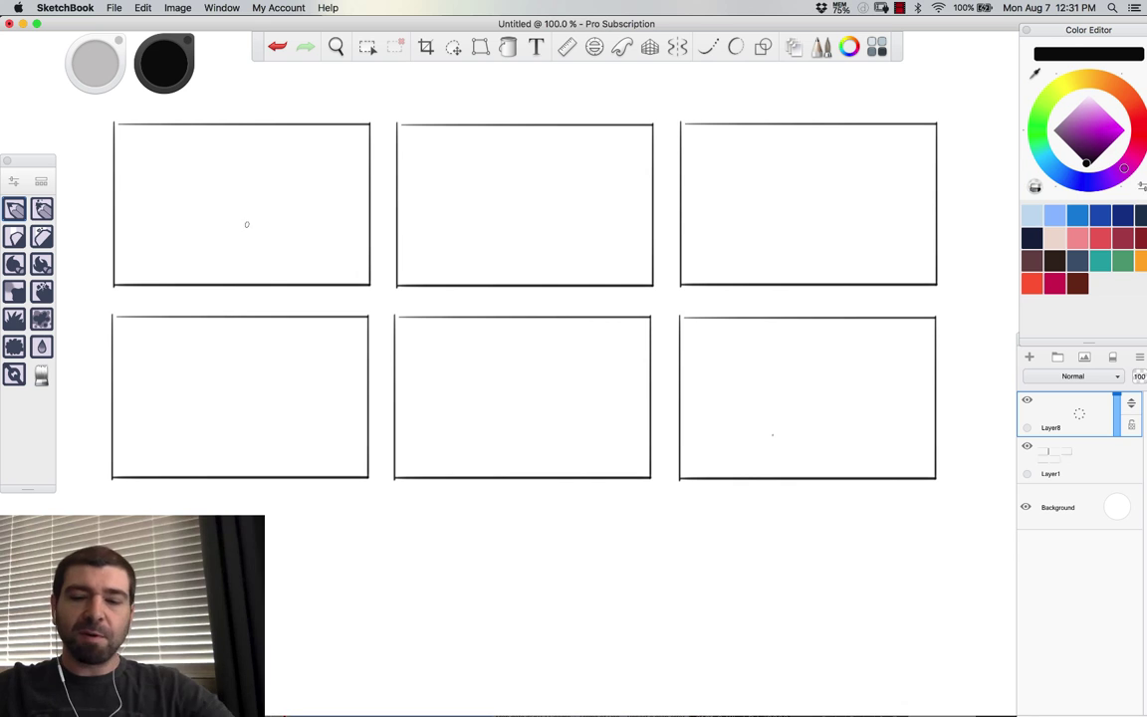
key(])
key([)
key([)
key([)
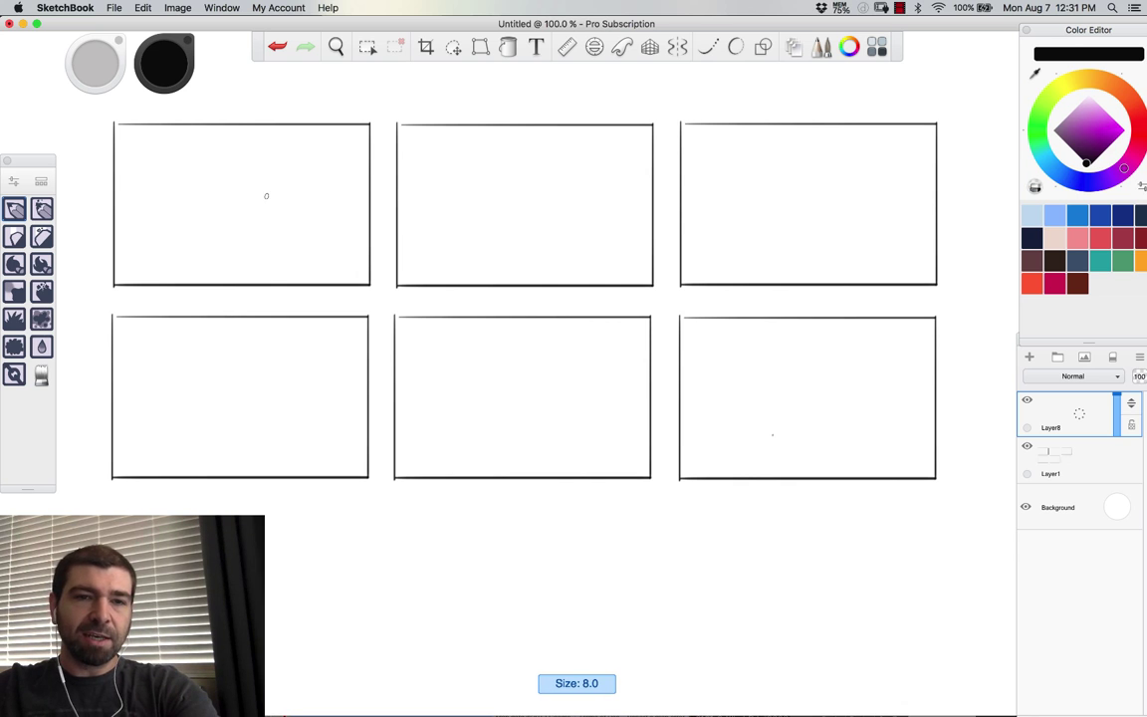
key(])
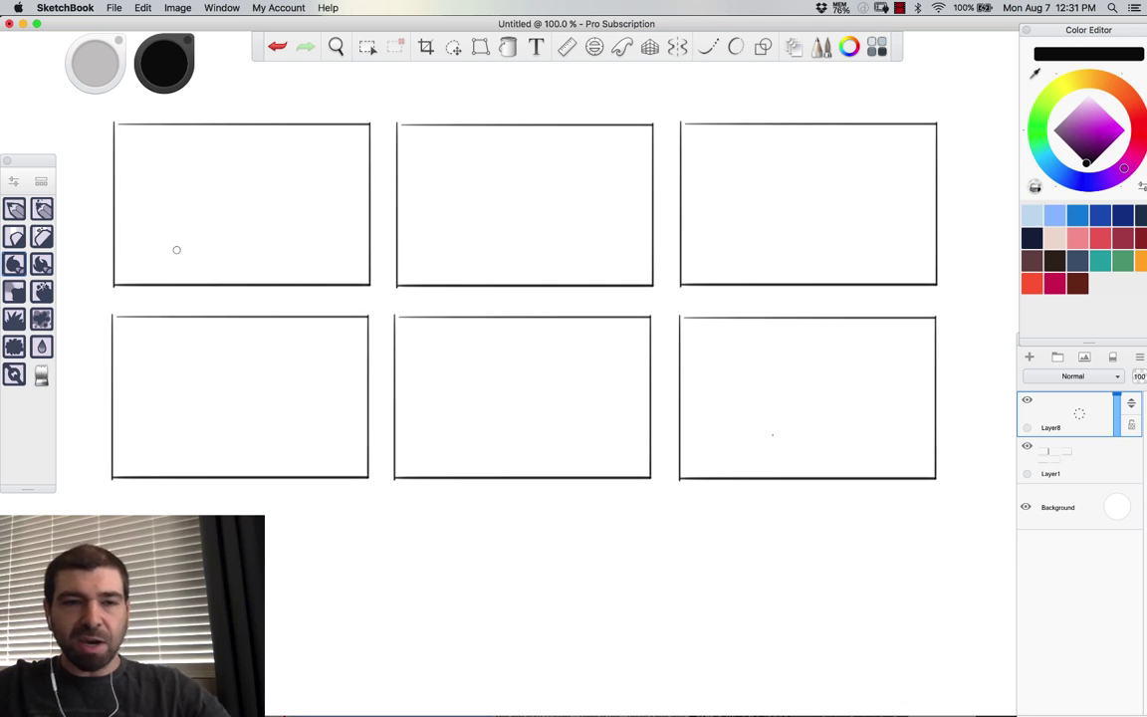
drag(115, 250, 356, 243)
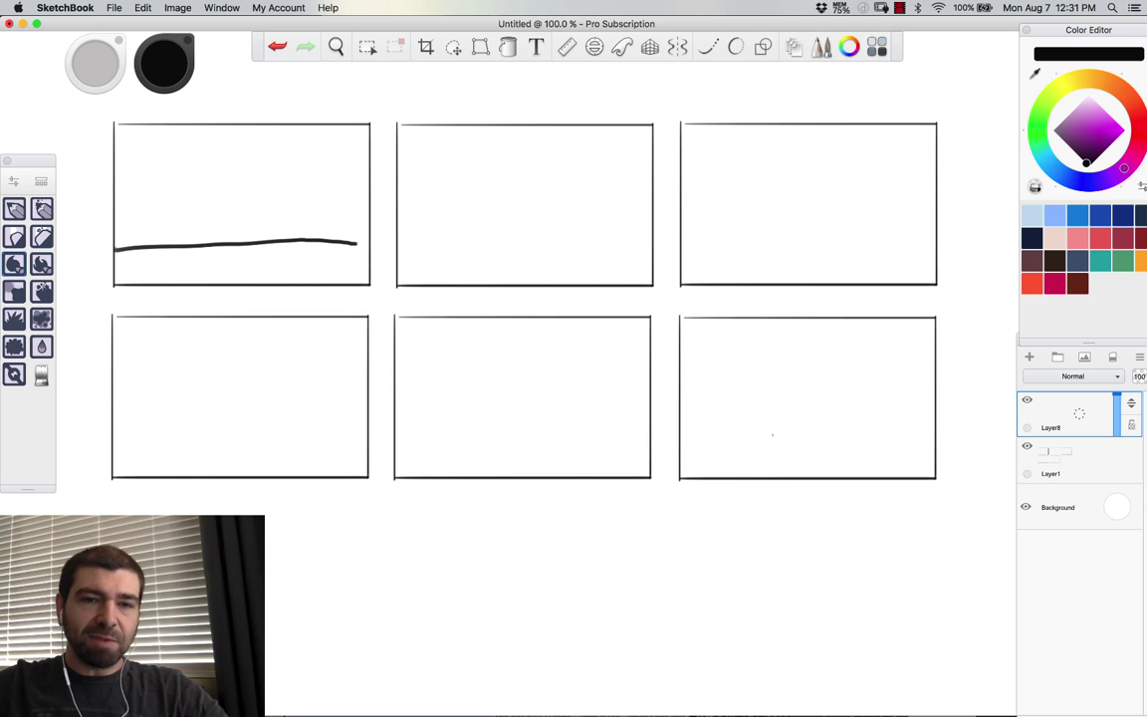
Step: Enlarge the brush to size 45 and fill the first frame's foreground below the horizon line with black
key(bracketright)
key(bracketright)
key(bracketright)
key(bracketright)
key(bracketright)
key(bracketright)
key(bracketright)
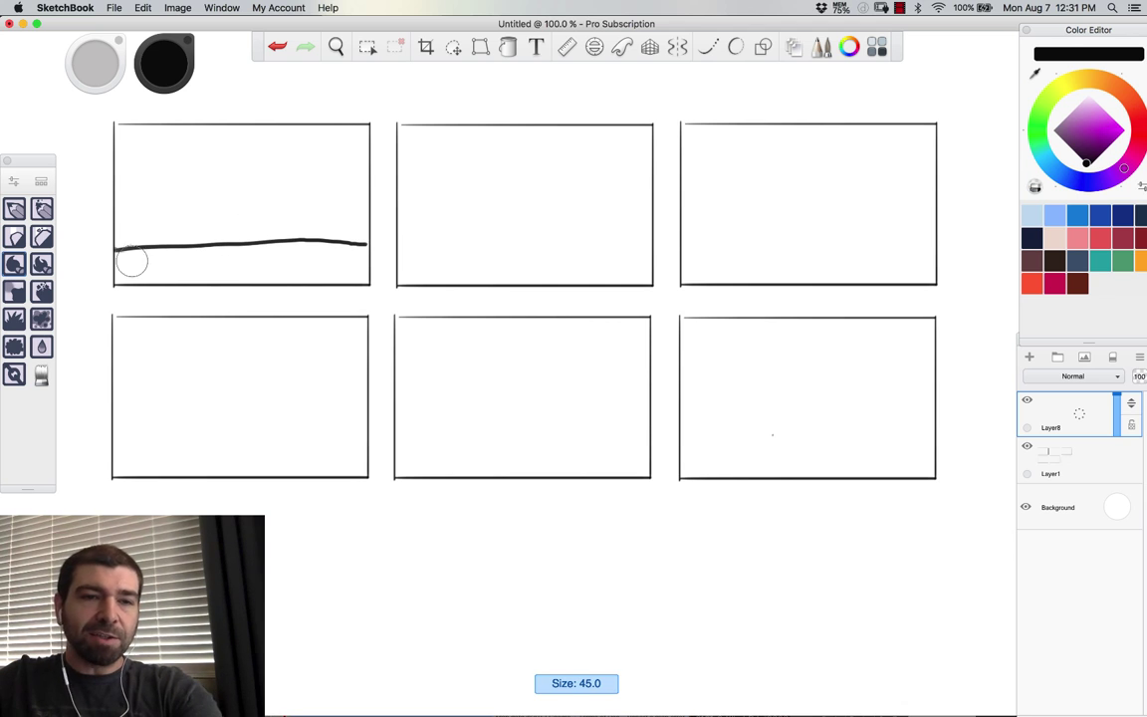
mouse_move(120, 252)
mouse_down()
mouse_move(360, 250)
mouse_move(338, 249)
mouse_up()
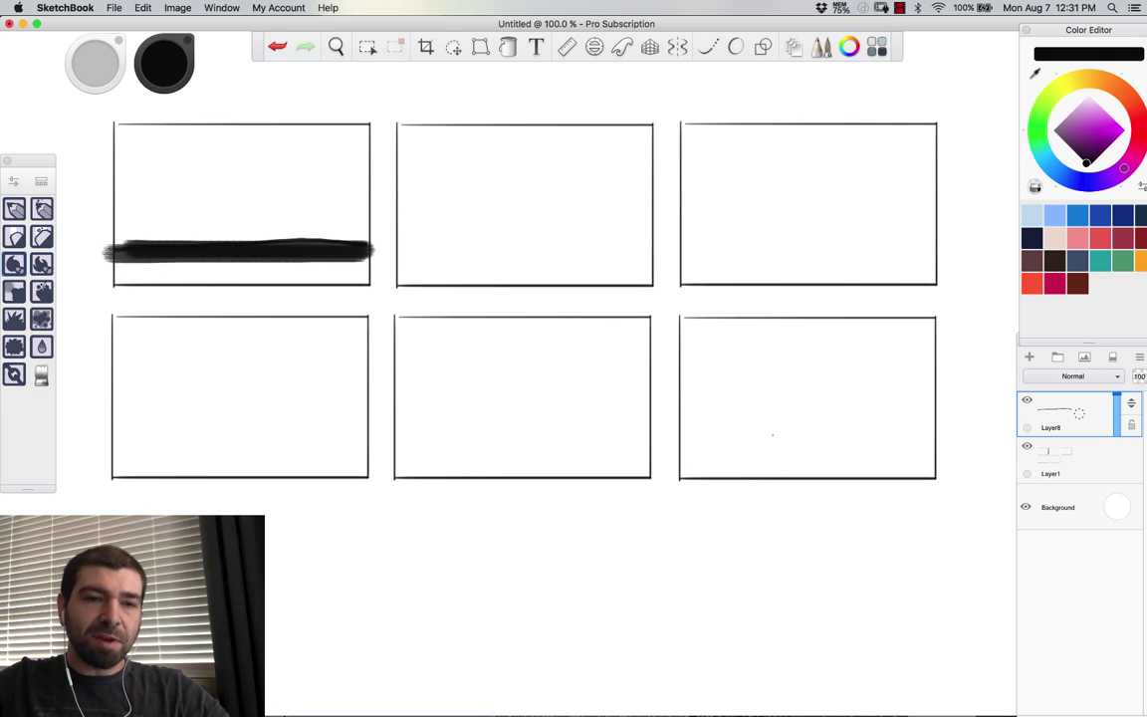
mouse_move(110, 257)
mouse_down()
mouse_move(363, 257)
mouse_move(99, 249)
mouse_move(338, 251)
mouse_move(118, 253)
mouse_up()
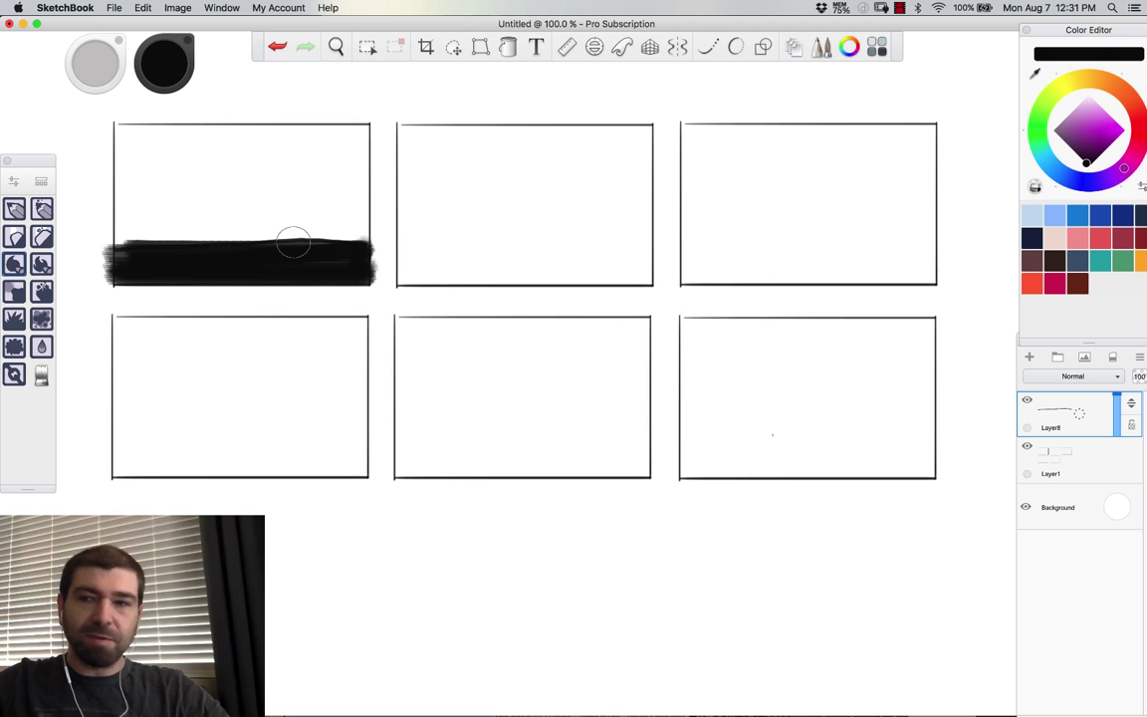
click(1089, 167)
drag(1089, 168, 1087, 163)
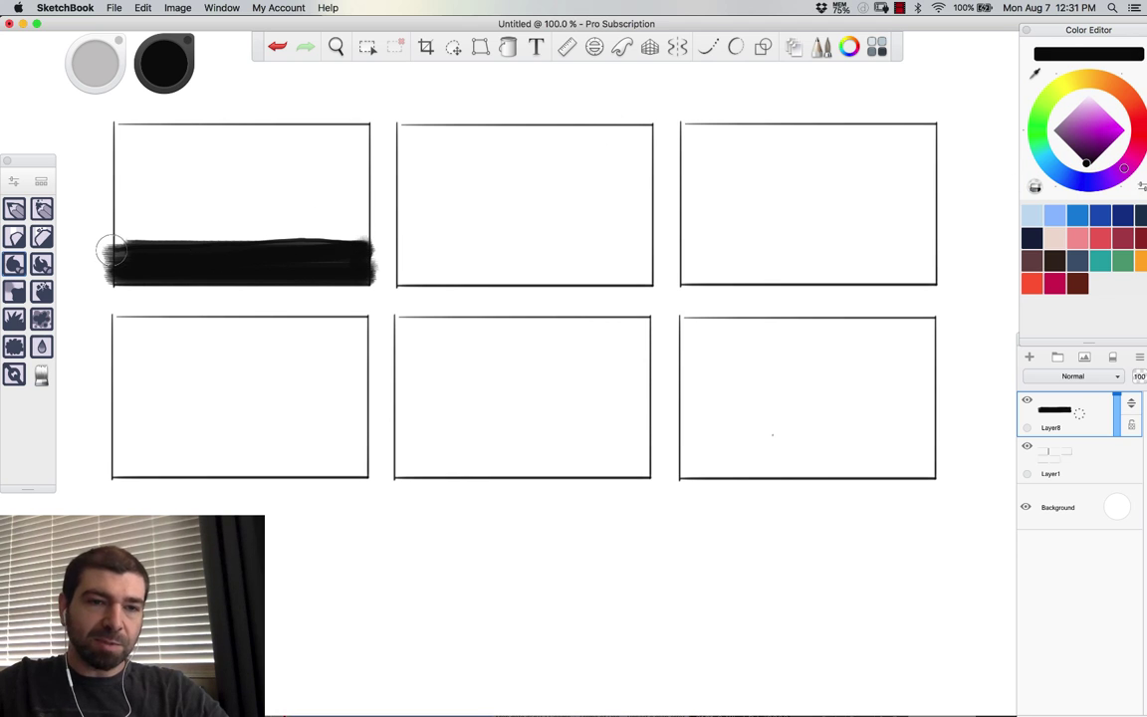
drag(113, 253, 385, 260)
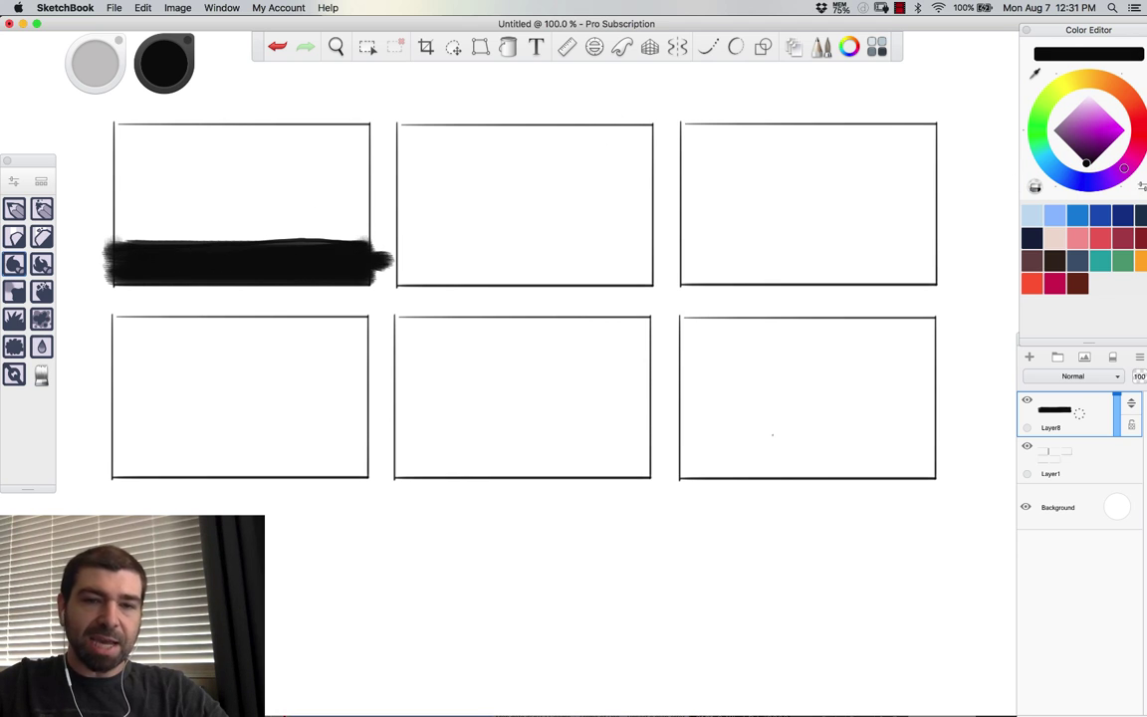
Step: Add another layer above the foreground, choose a dark gray and set the layer's blend mode to Multiply
click(1031, 358)
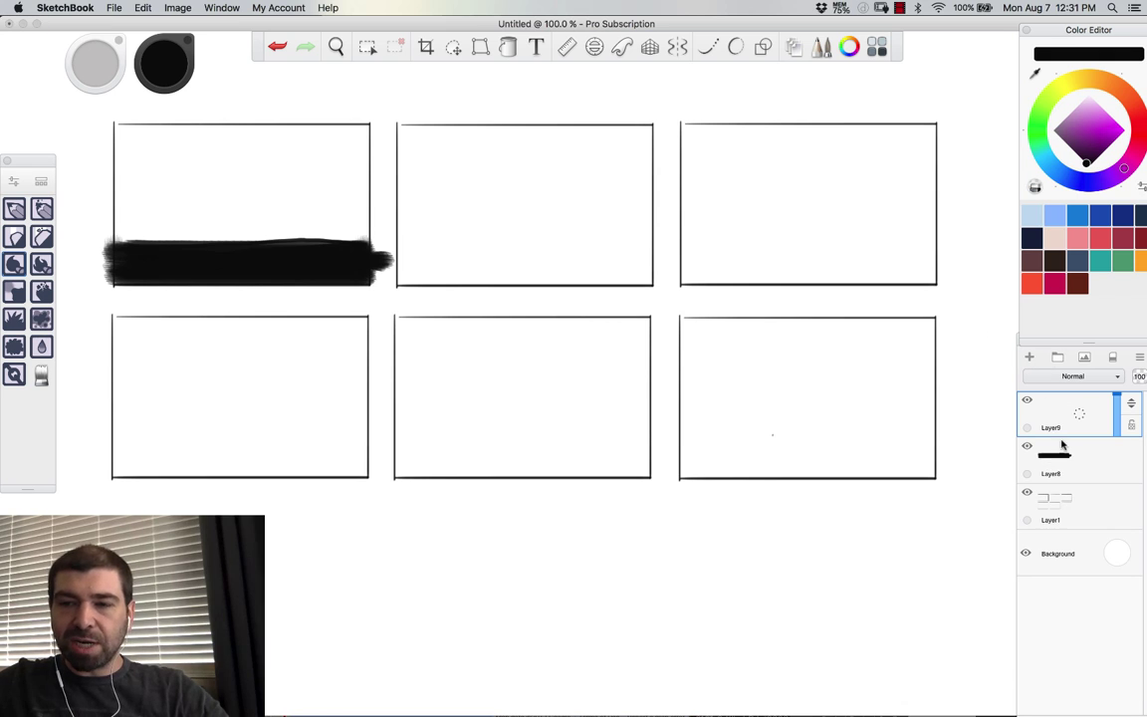
click(1070, 147)
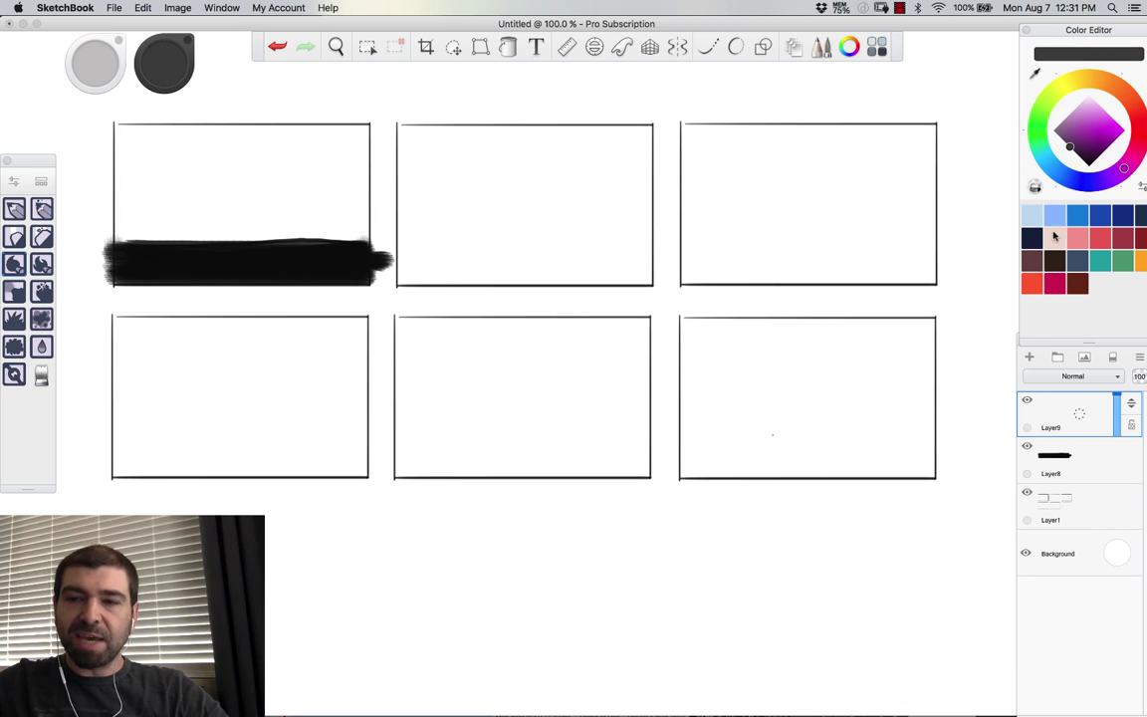
click(1073, 378)
click(1064, 416)
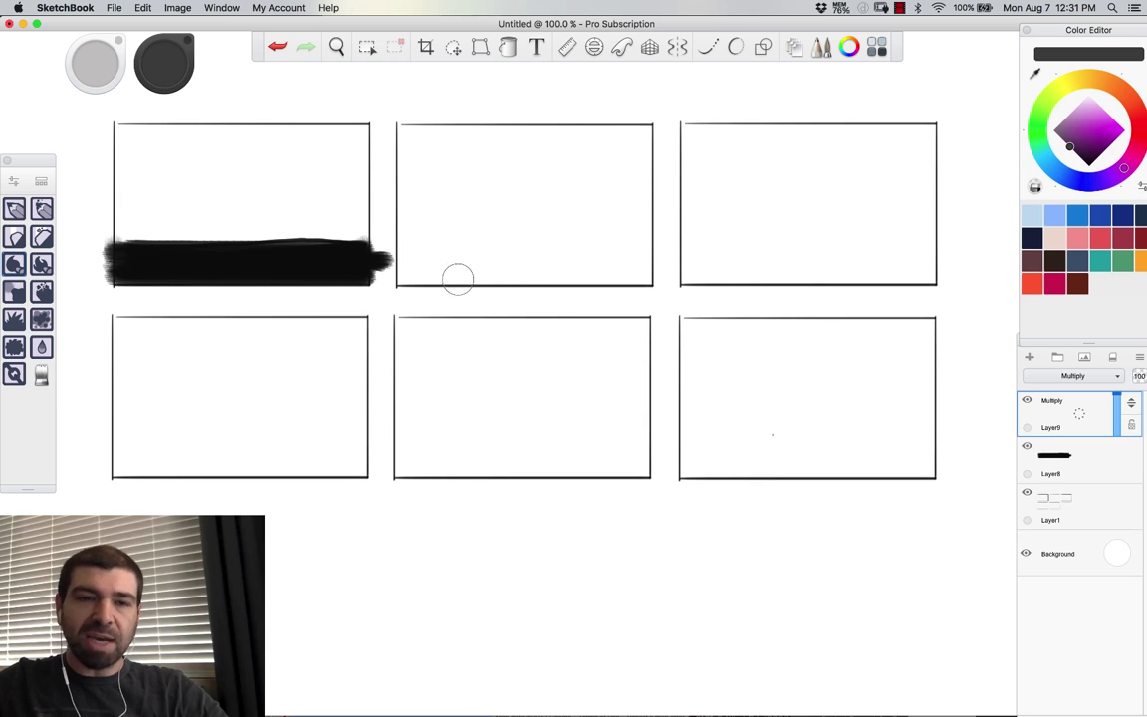
alt+click(318, 256)
drag(362, 232, 199, 227)
key(super+z)
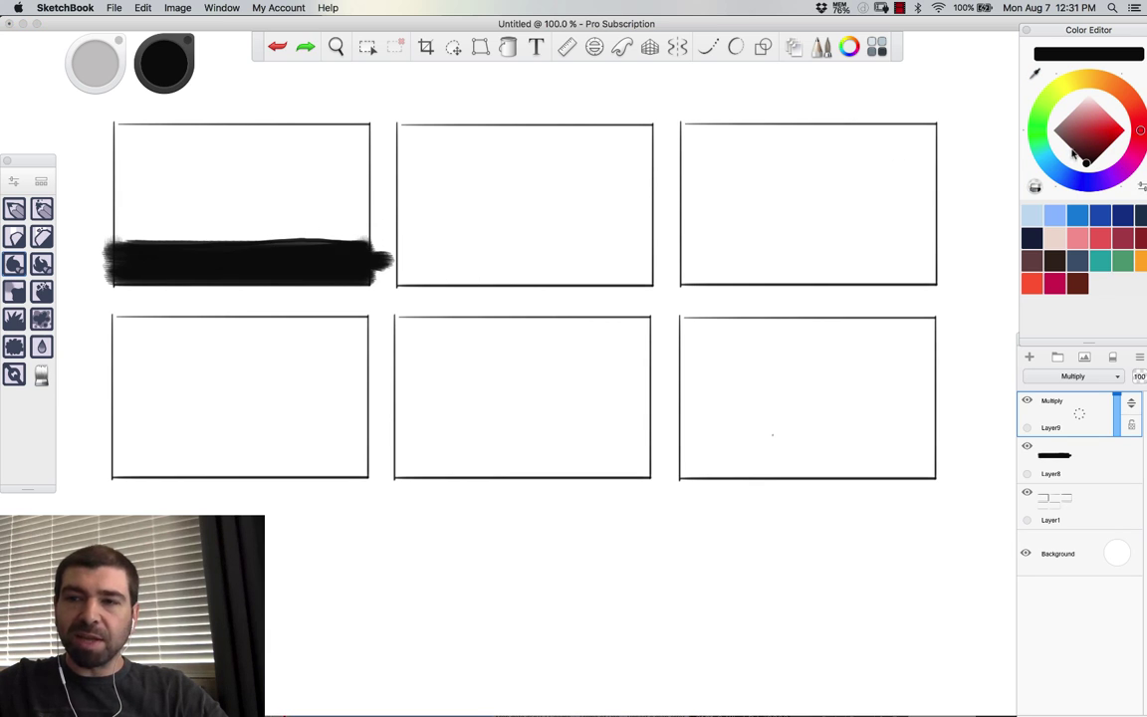
Step: Paint a dark gray midground band above the black foreground, with rounded mounds and a tower shape near its right end
click(1073, 153)
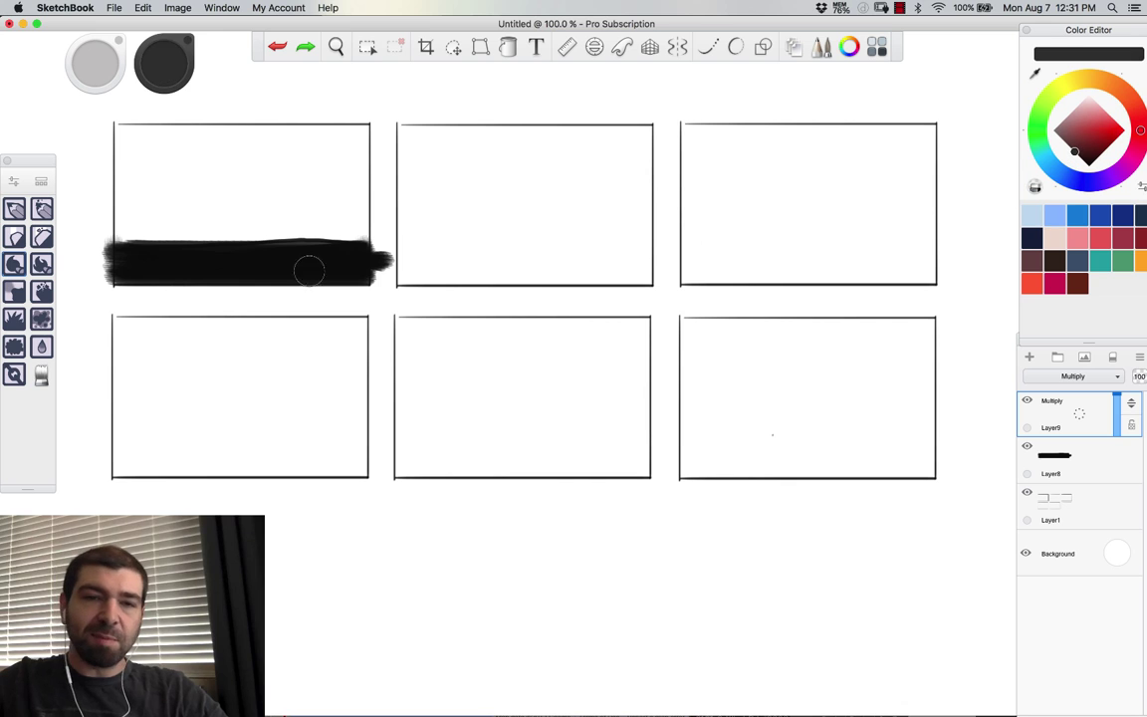
mouse_move(375, 230)
mouse_down()
mouse_move(161, 226)
mouse_move(376, 227)
mouse_up()
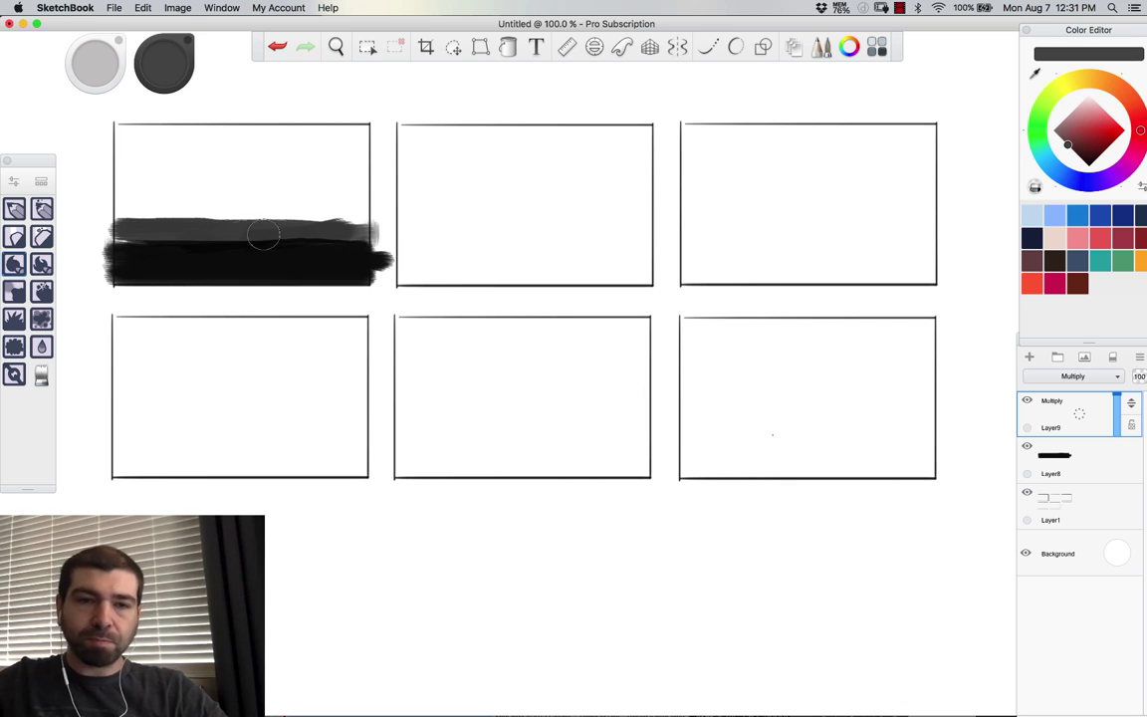
mouse_move(103, 227)
mouse_down()
mouse_move(279, 213)
mouse_move(134, 224)
mouse_move(357, 216)
mouse_move(361, 231)
mouse_move(214, 223)
mouse_move(239, 218)
mouse_up()
mouse_move(323, 201)
mouse_down()
mouse_move(315, 155)
mouse_move(334, 179)
mouse_up()
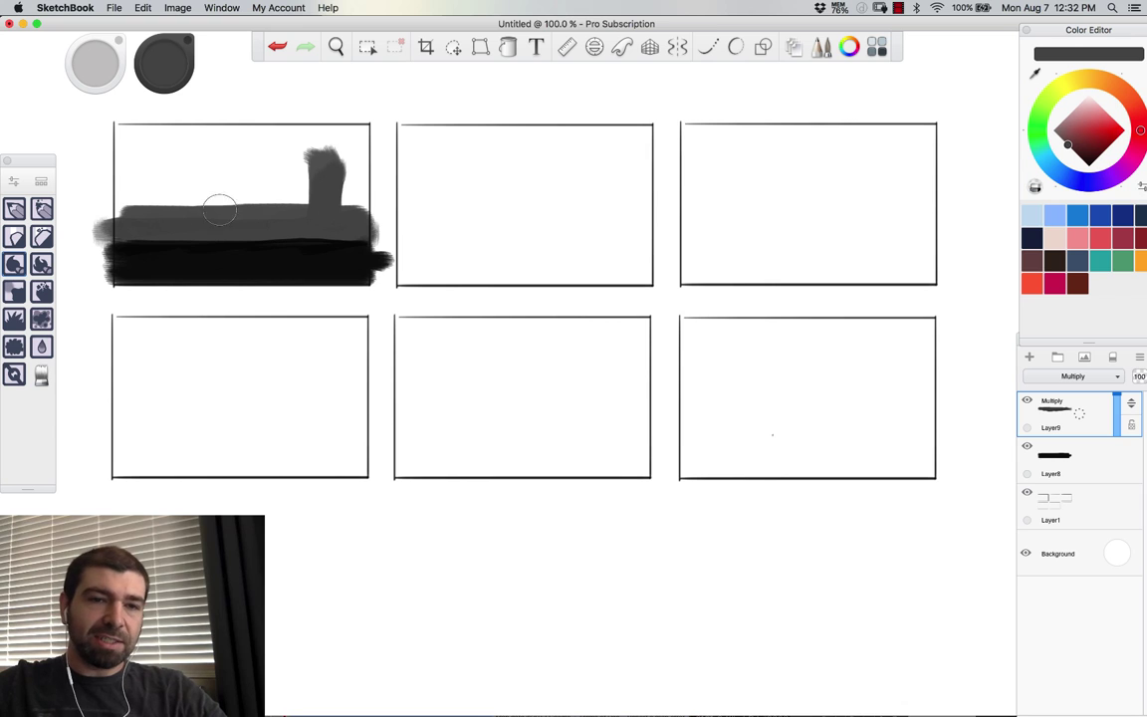
mouse_move(277, 210)
mouse_down()
mouse_move(280, 186)
mouse_move(361, 206)
mouse_move(256, 203)
mouse_move(299, 188)
mouse_up()
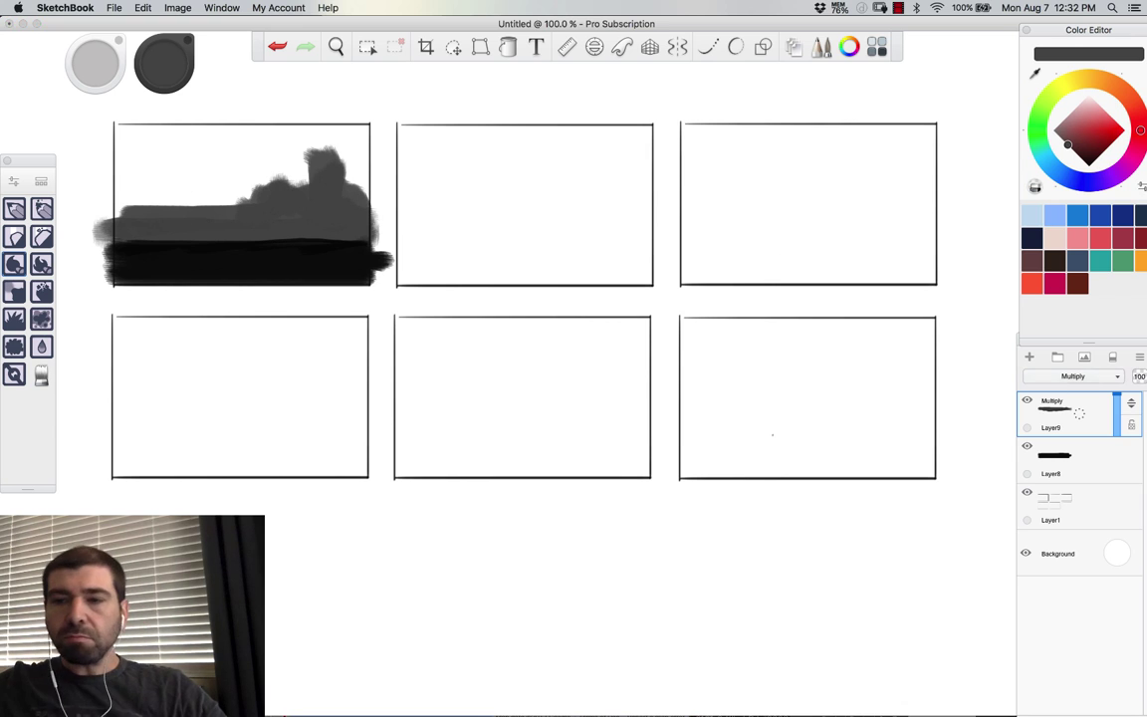
Step: Add a Multiply layer, choose a medium gray and brush diagonal strokes into the sky beside the tower shape
click(1029, 357)
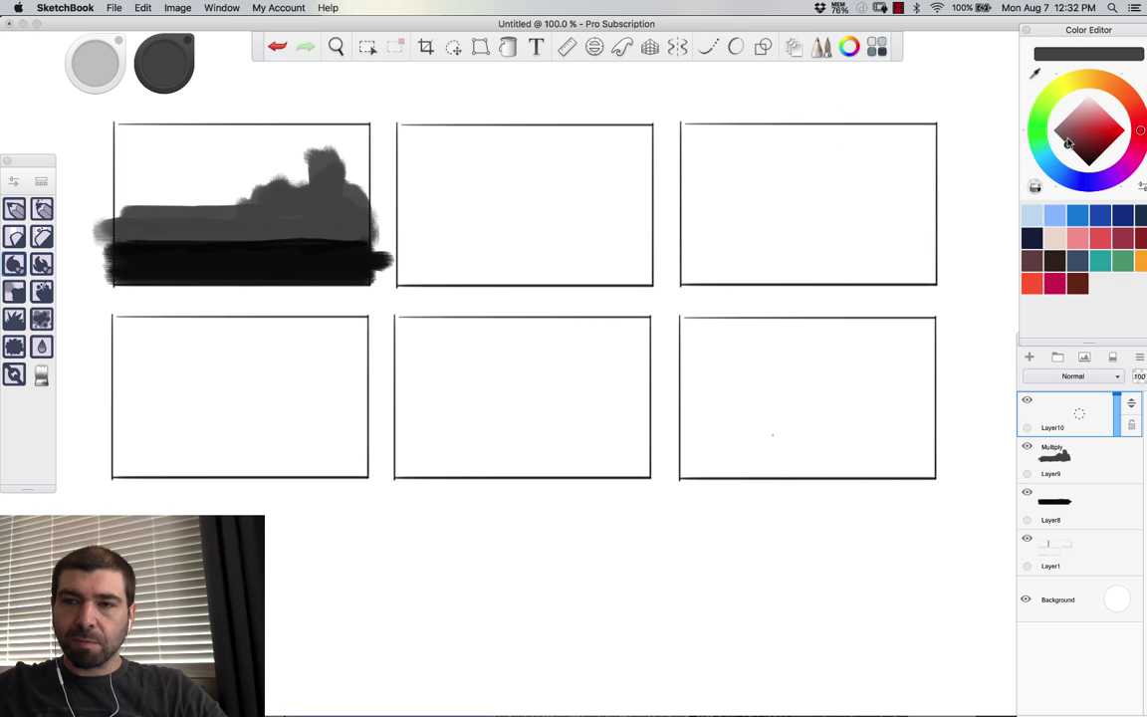
drag(1068, 143, 1058, 142)
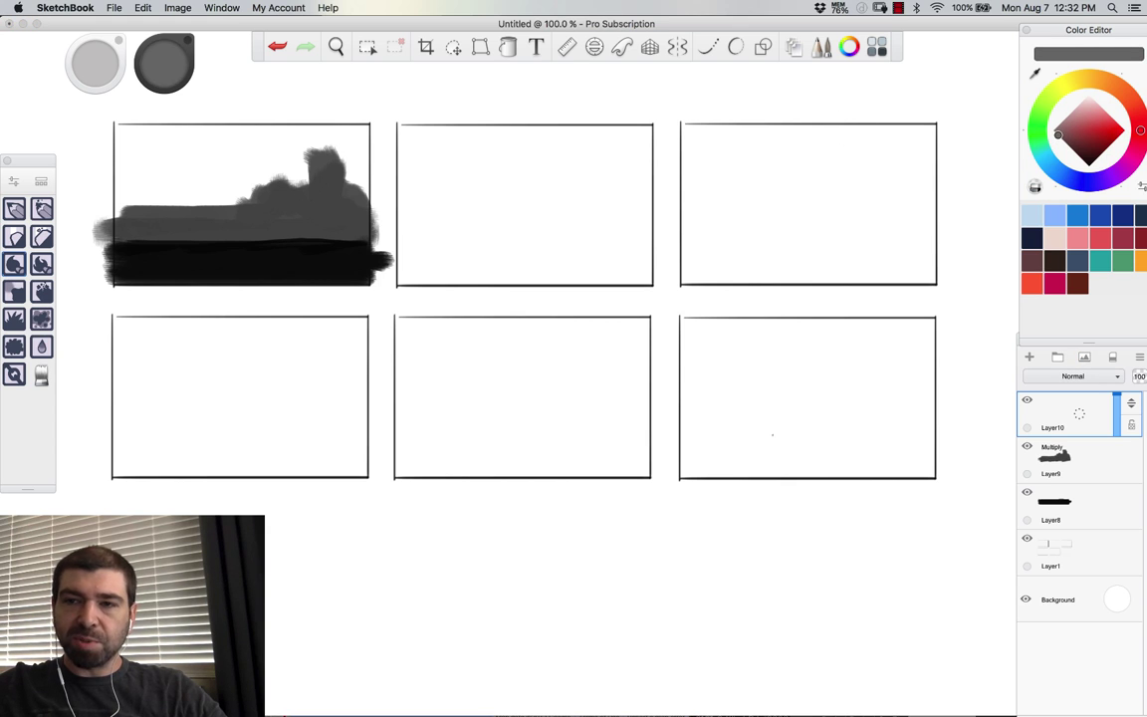
click(1063, 377)
click(1063, 417)
mouse_move(291, 137)
mouse_down()
mouse_move(316, 140)
mouse_move(315, 171)
mouse_up()
Step: Switch the sky layer to Darken, cover the first frame's sky with gray and lower the layer's opacity to 41
click(1050, 376)
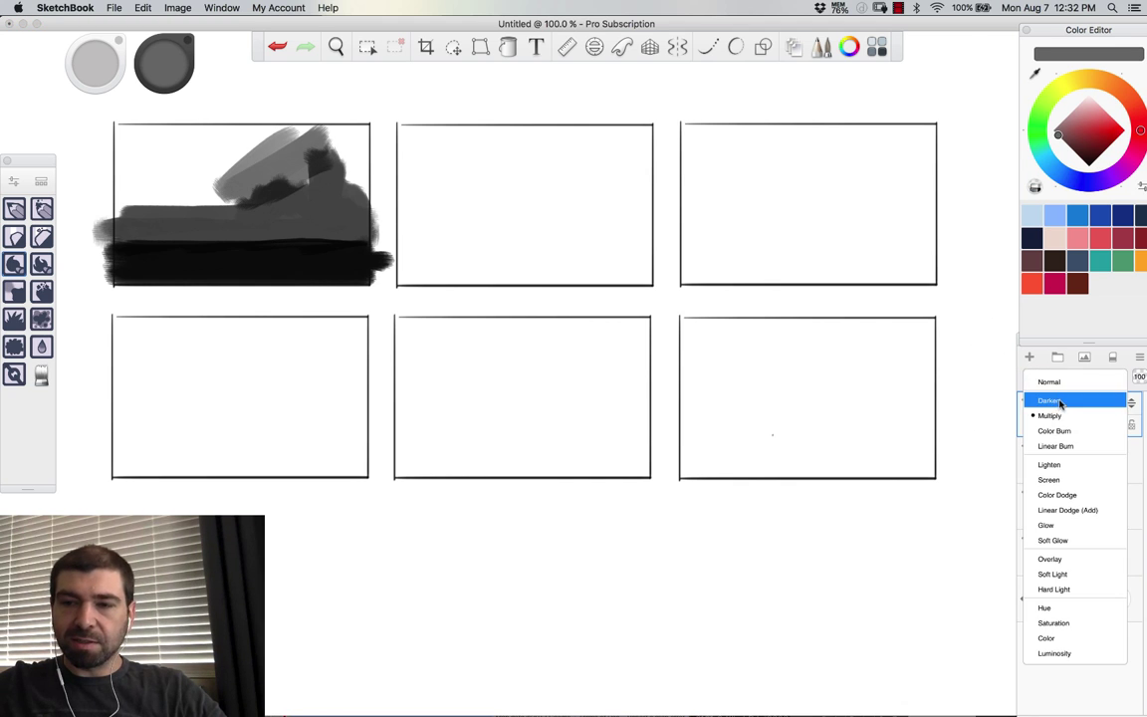
click(1051, 399)
mouse_move(309, 147)
mouse_down()
mouse_move(330, 109)
mouse_move(109, 132)
mouse_move(115, 110)
mouse_move(108, 189)
mouse_move(246, 139)
mouse_move(274, 155)
mouse_up()
click(1116, 418)
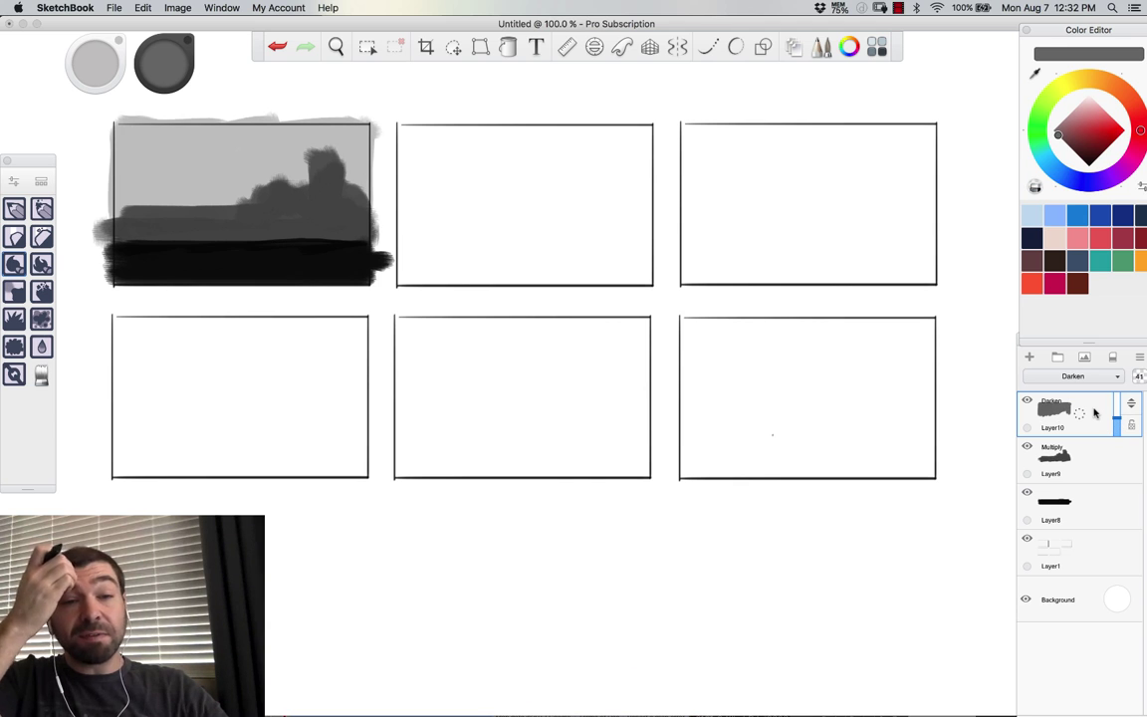
Step: Switch to the pencil brush and sample the midground silhouette's dark gray as the drawing color
key(bracketleft)
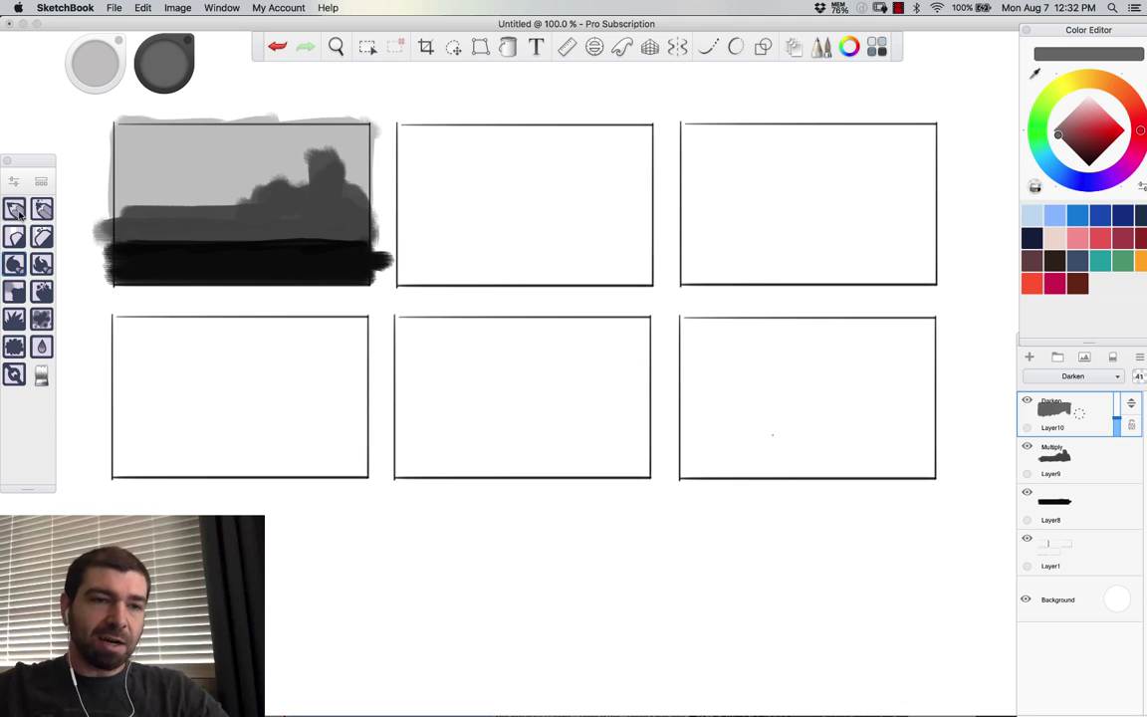
key(bracketleft)
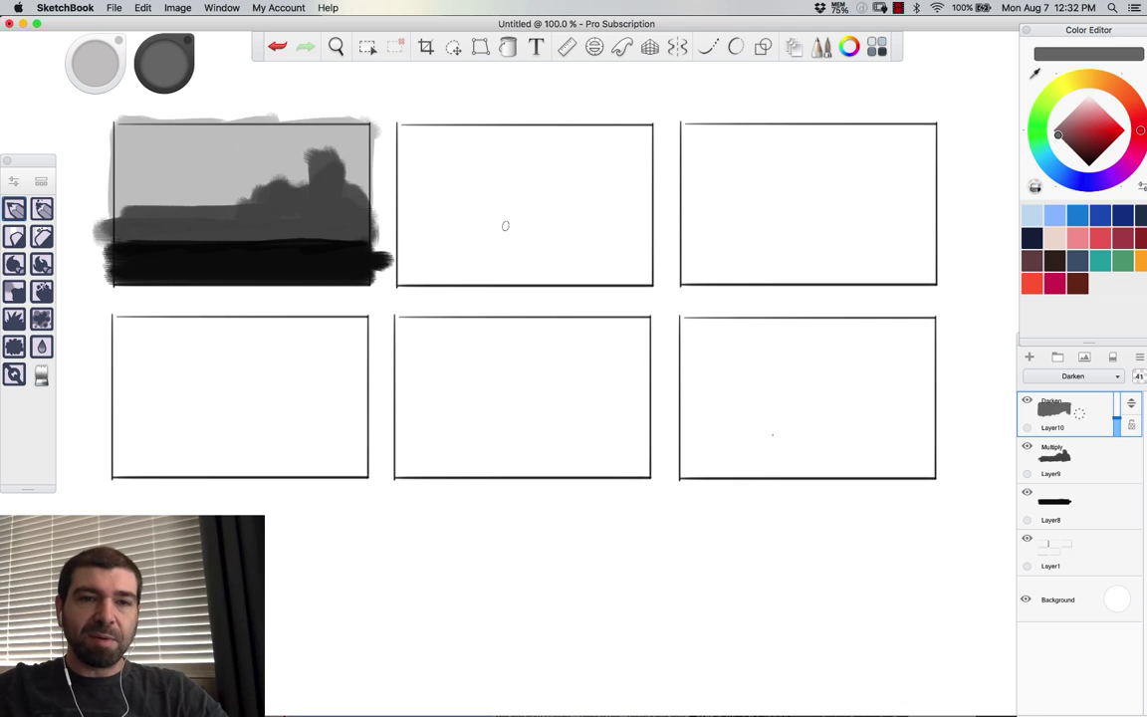
key(space)
mouse_move(528, 248)
mouse_down()
mouse_move(407, 282)
mouse_move(534, 265)
mouse_up()
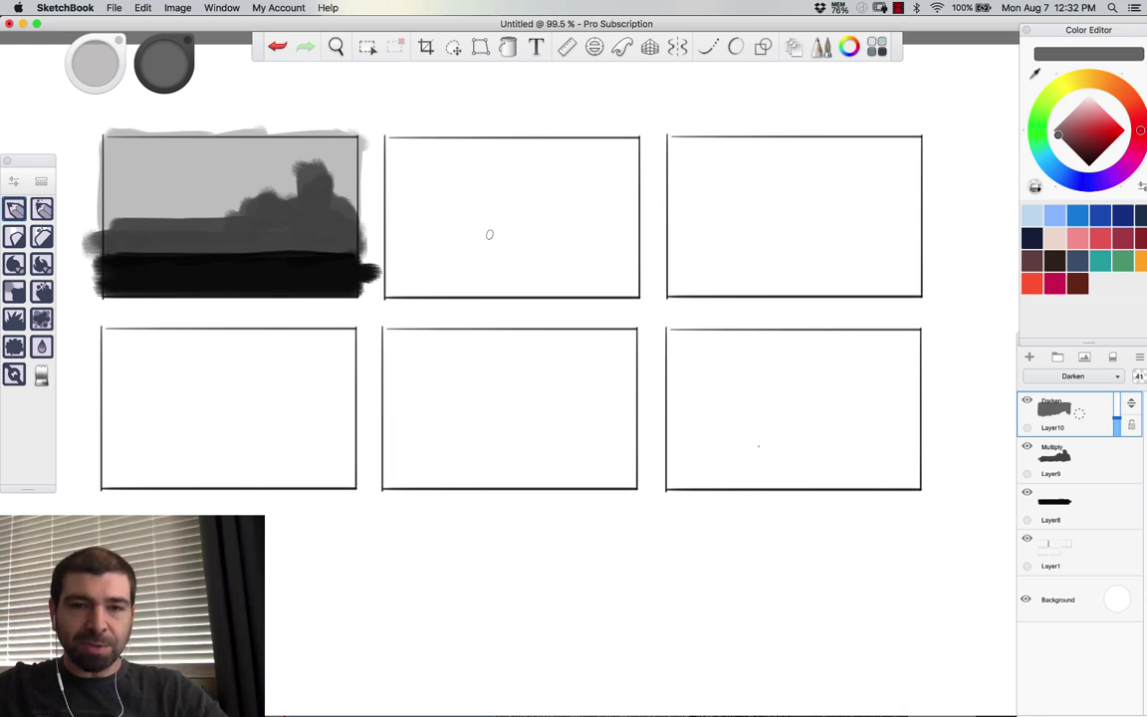
alt+click(379, 192)
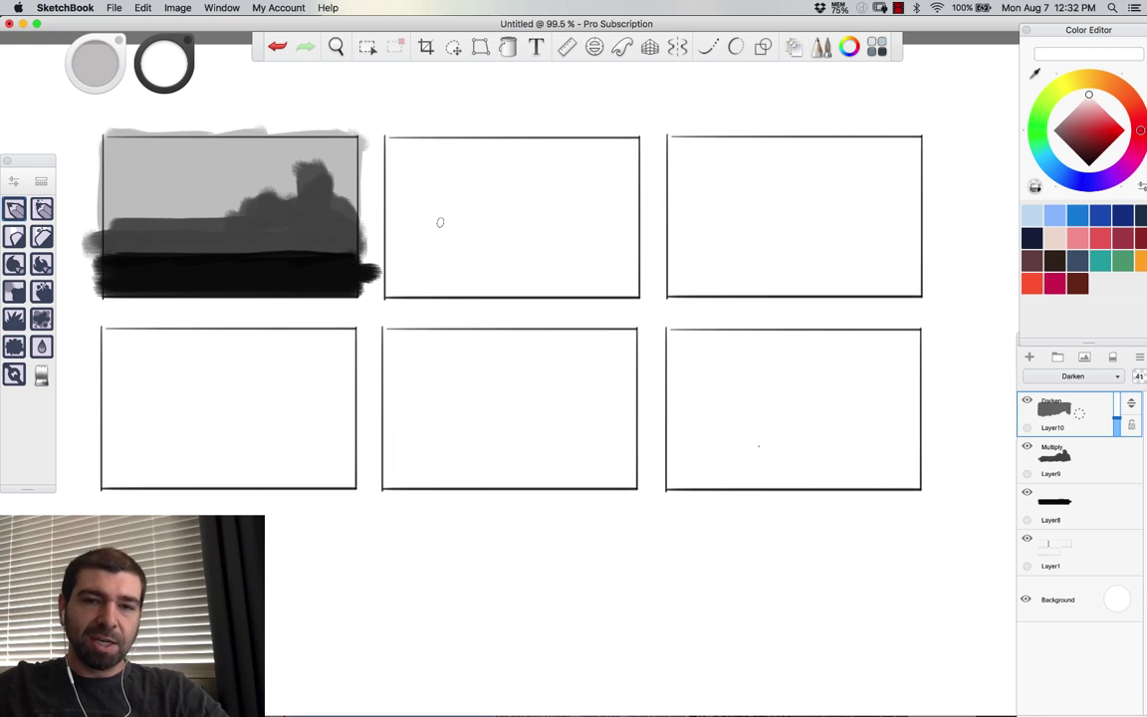
alt+click(323, 255)
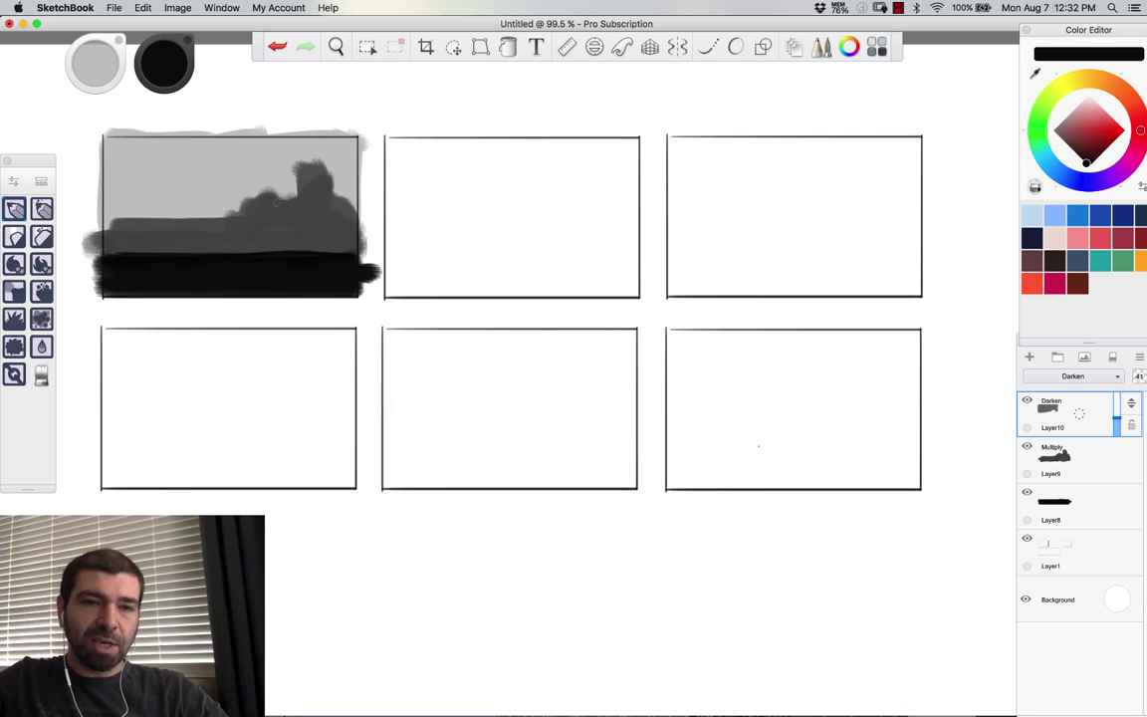
alt+click(242, 211)
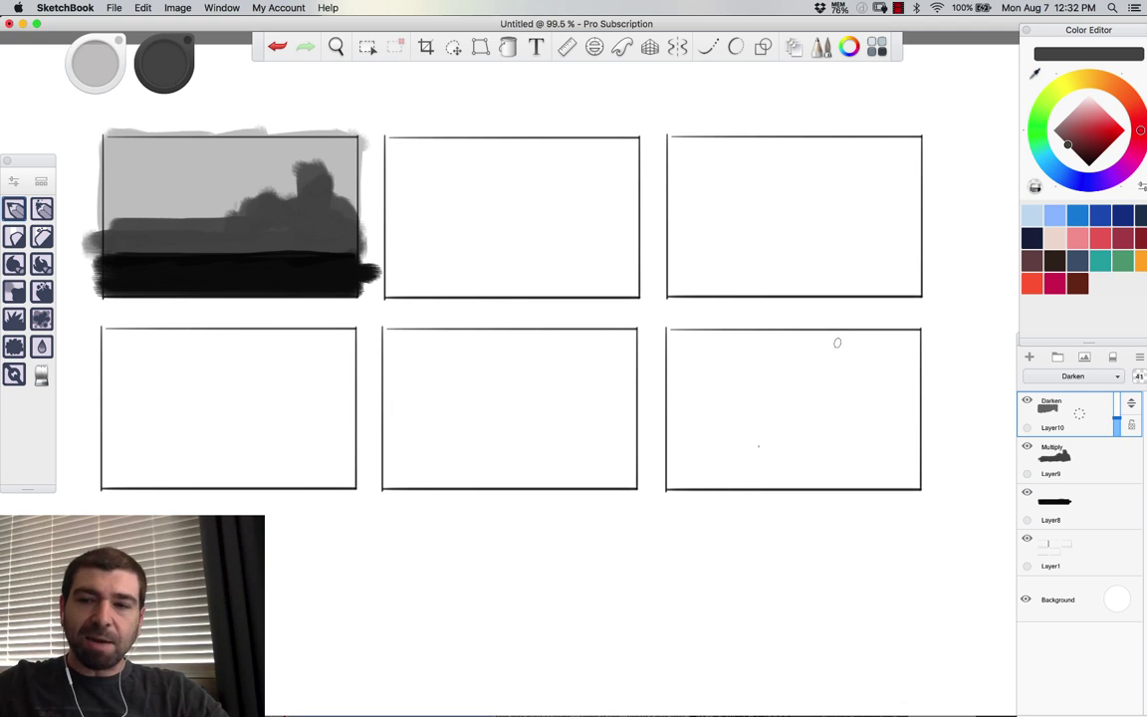
Step: Add a new Normal layer and draw a pointed roof and jagged structural details onto the dark gray tower silhouette
click(1030, 358)
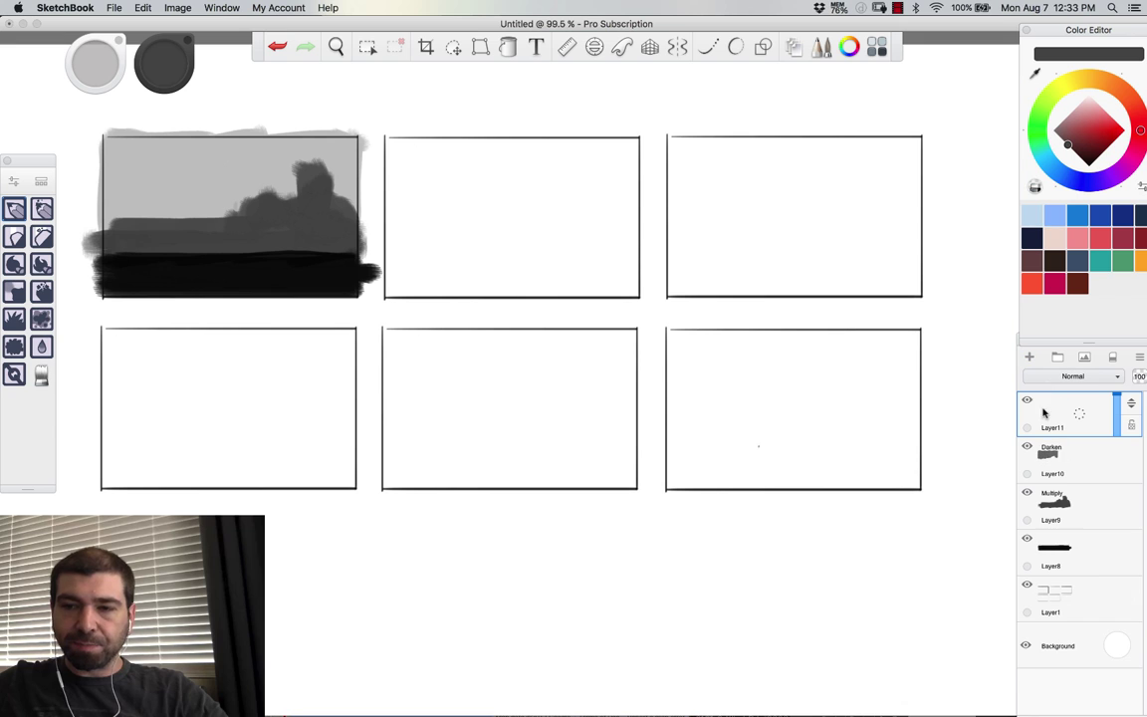
key(alt)
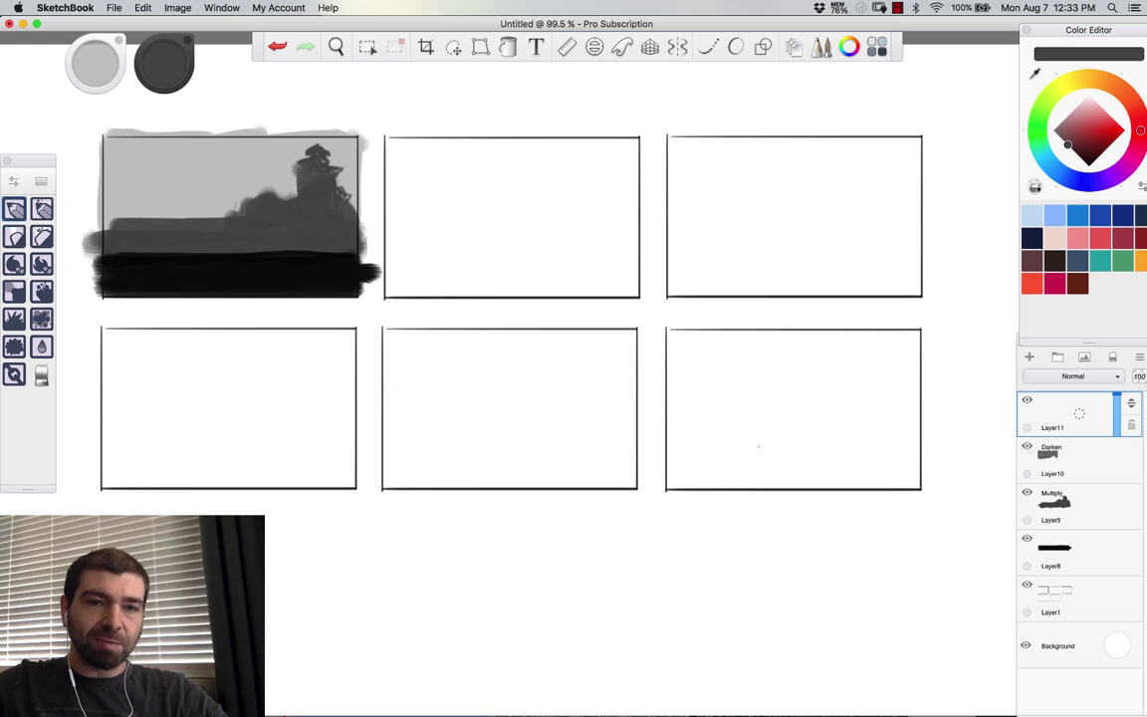
drag(295, 182, 285, 188)
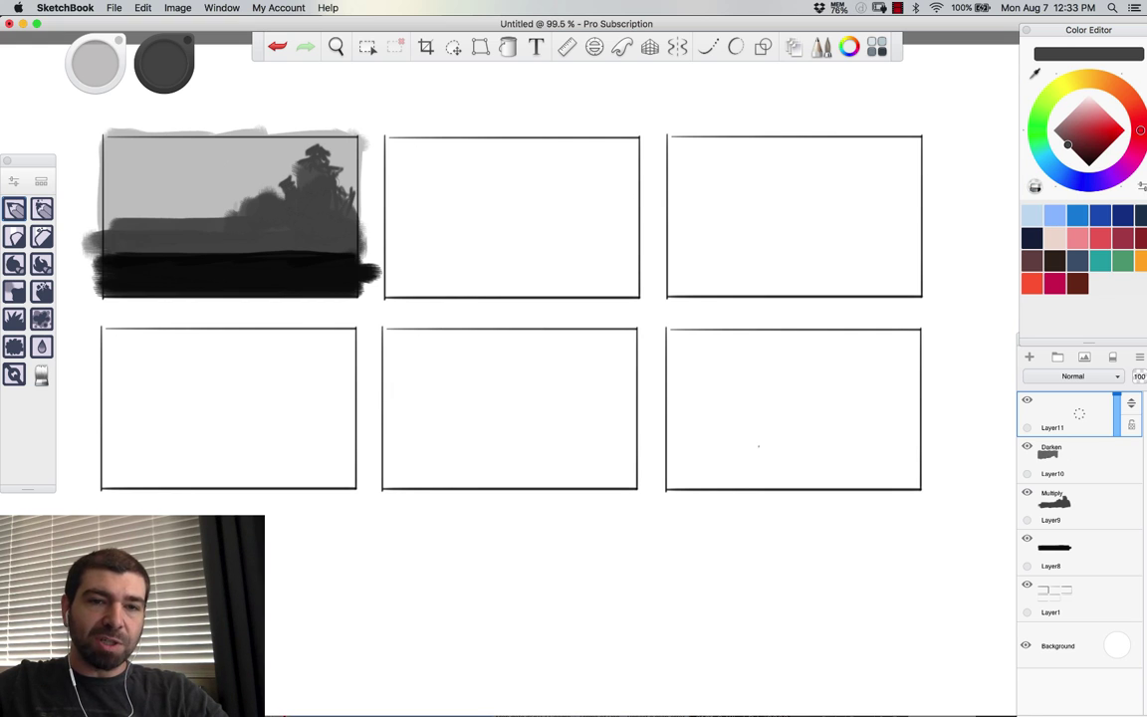
Step: Sample the sky gray and draw light strokes trailing from the mounds beside the tower down into the midground
alt+click(242, 174)
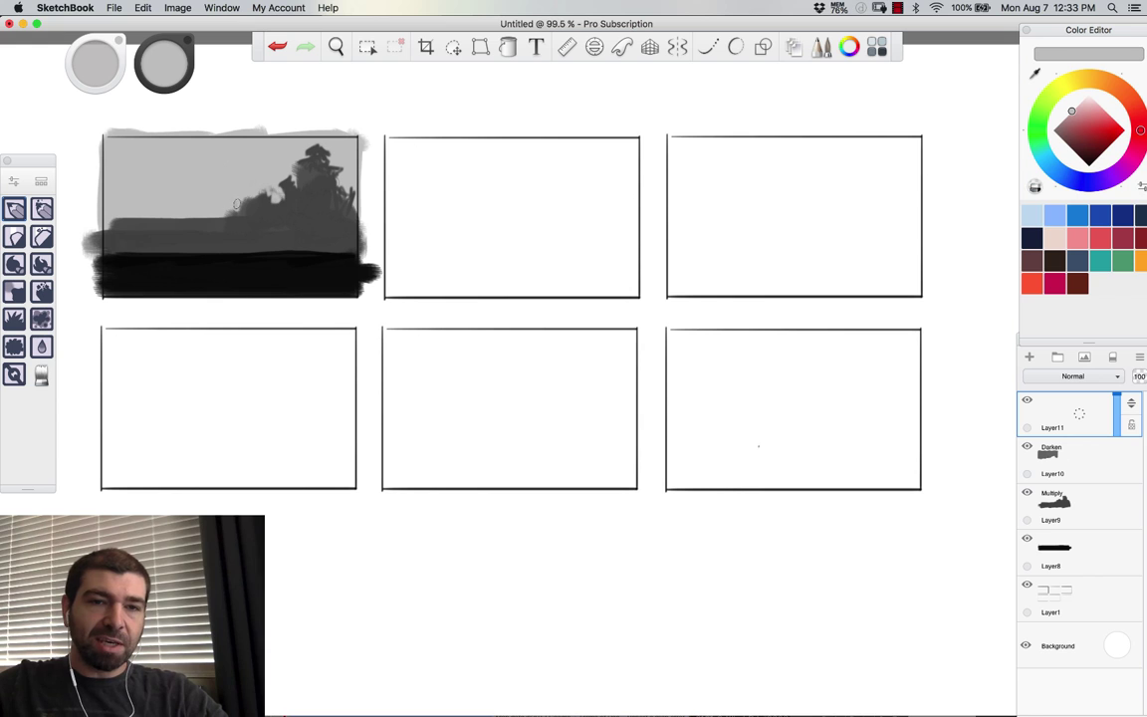
mouse_move(214, 184)
mouse_down()
mouse_move(232, 179)
mouse_move(223, 228)
mouse_move(180, 235)
mouse_move(214, 237)
mouse_up()
Step: Sample the midground's dark gray and draw a filled, curved second tower rising from the mounds left of the main tower
alt+click(257, 234)
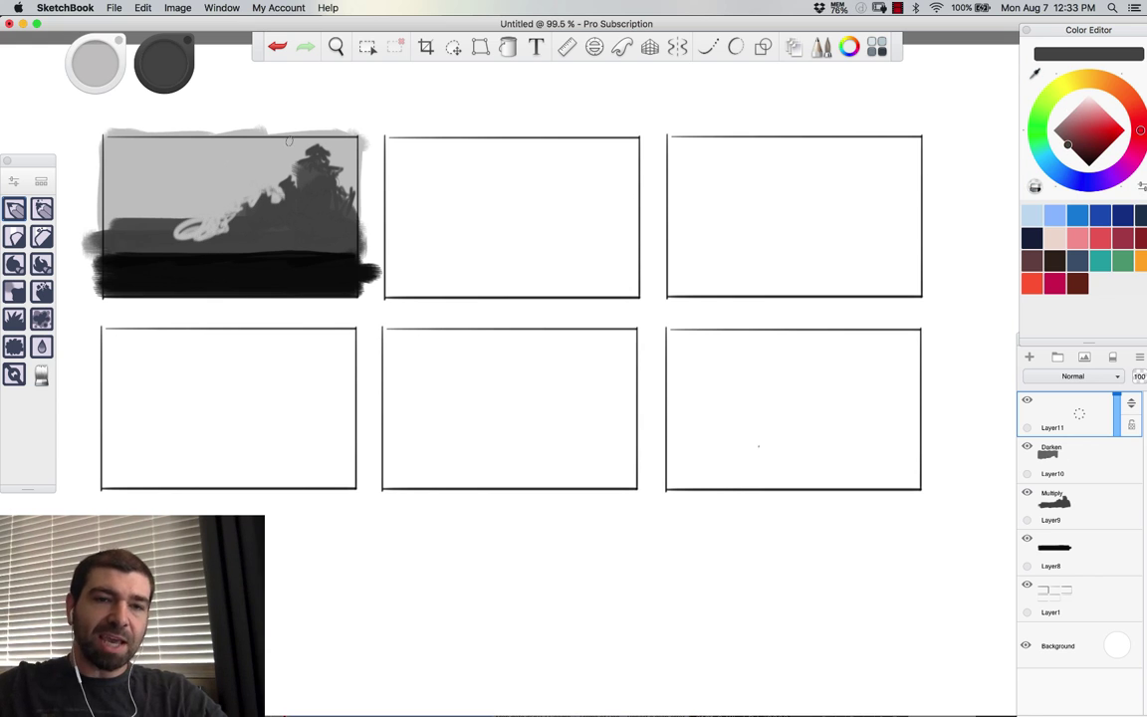
drag(251, 162, 250, 202)
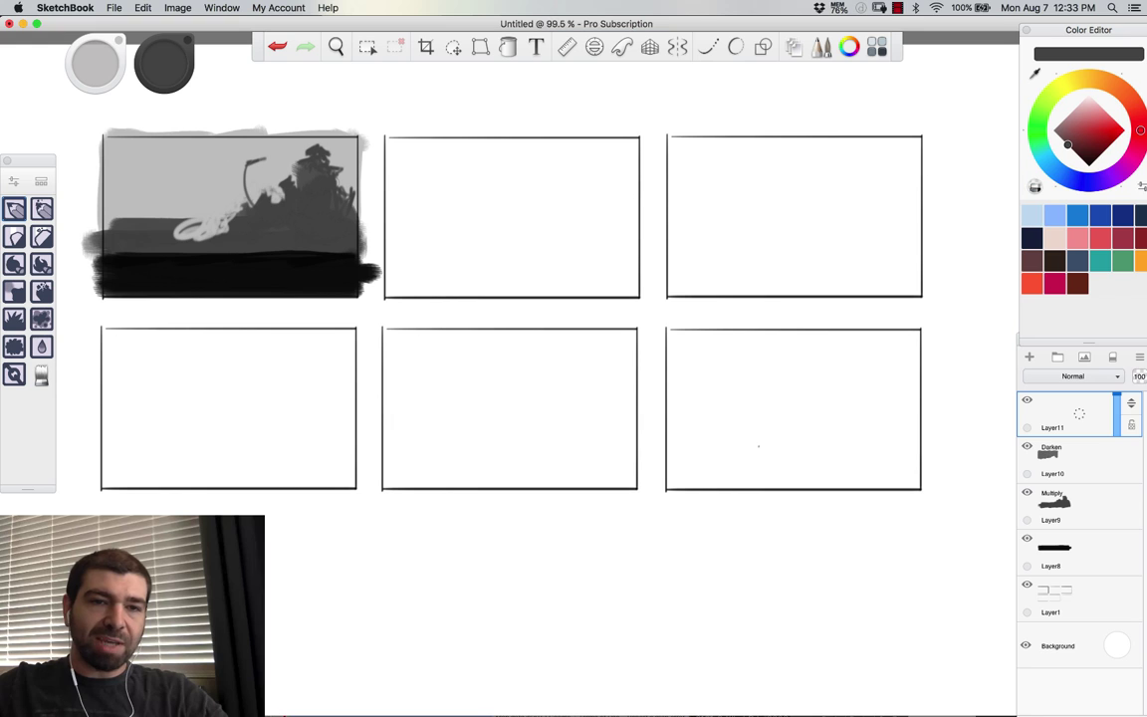
drag(260, 159, 249, 197)
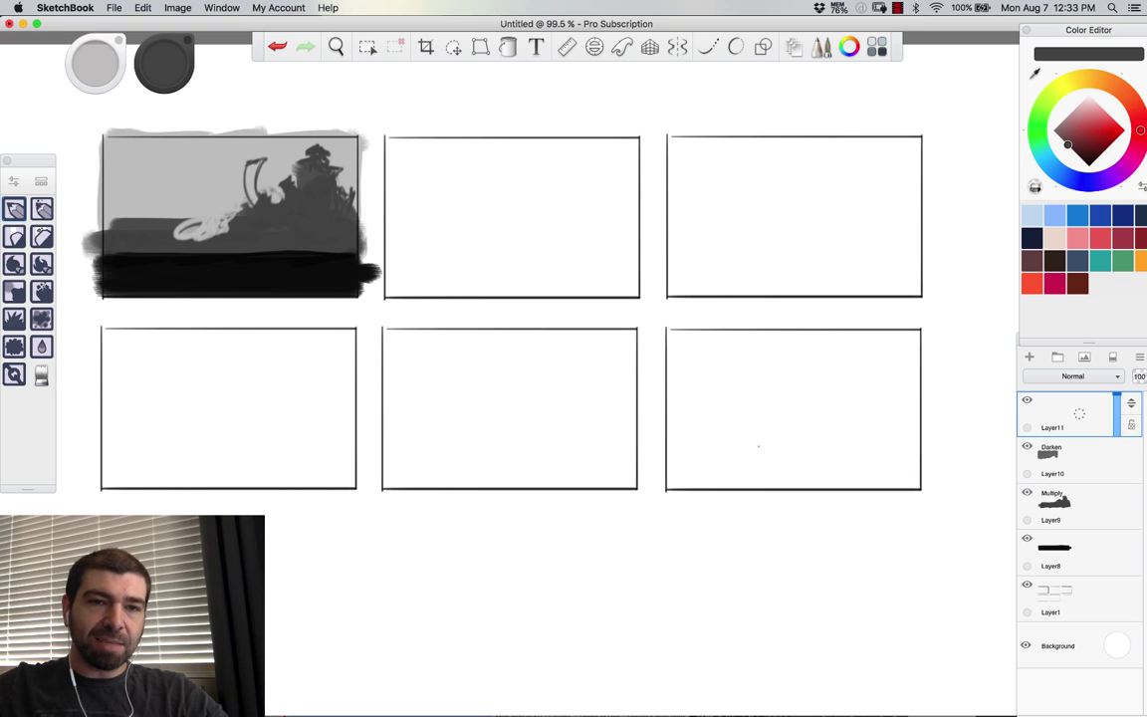
mouse_move(228, 145)
mouse_down()
mouse_move(227, 183)
mouse_move(231, 158)
mouse_up()
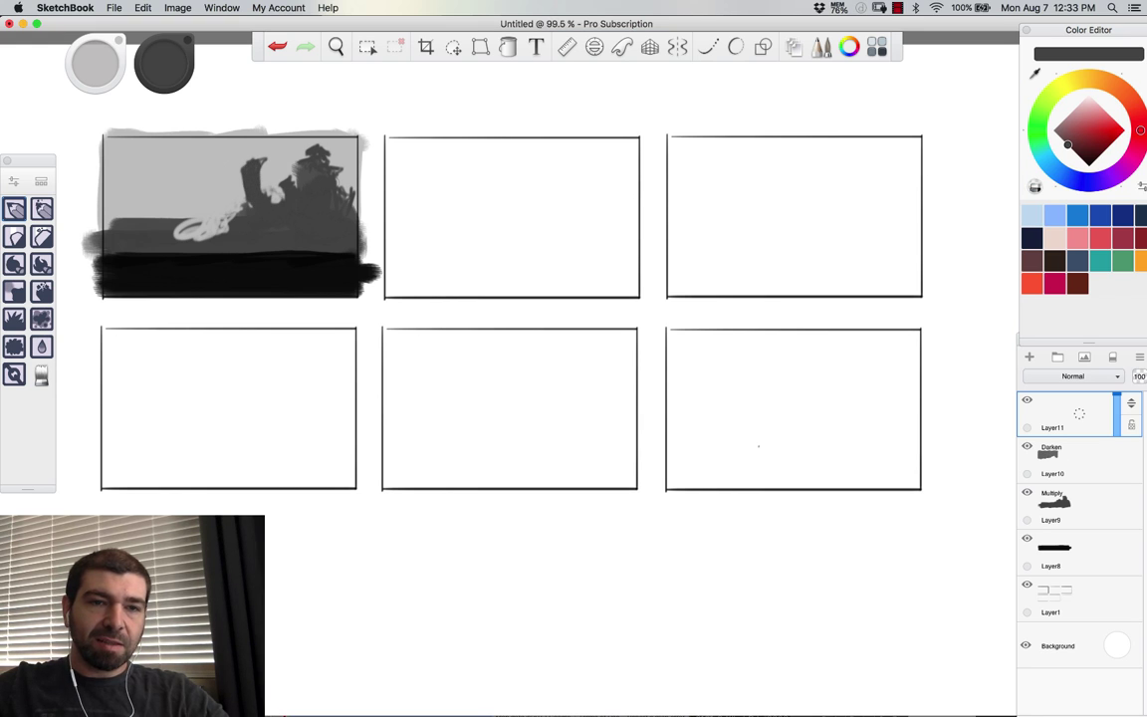
Step: Draw a small pointed-roof turret between the curved tower and the main tower, alternating sampled sky gray and midground dark gray
alt+click(294, 172)
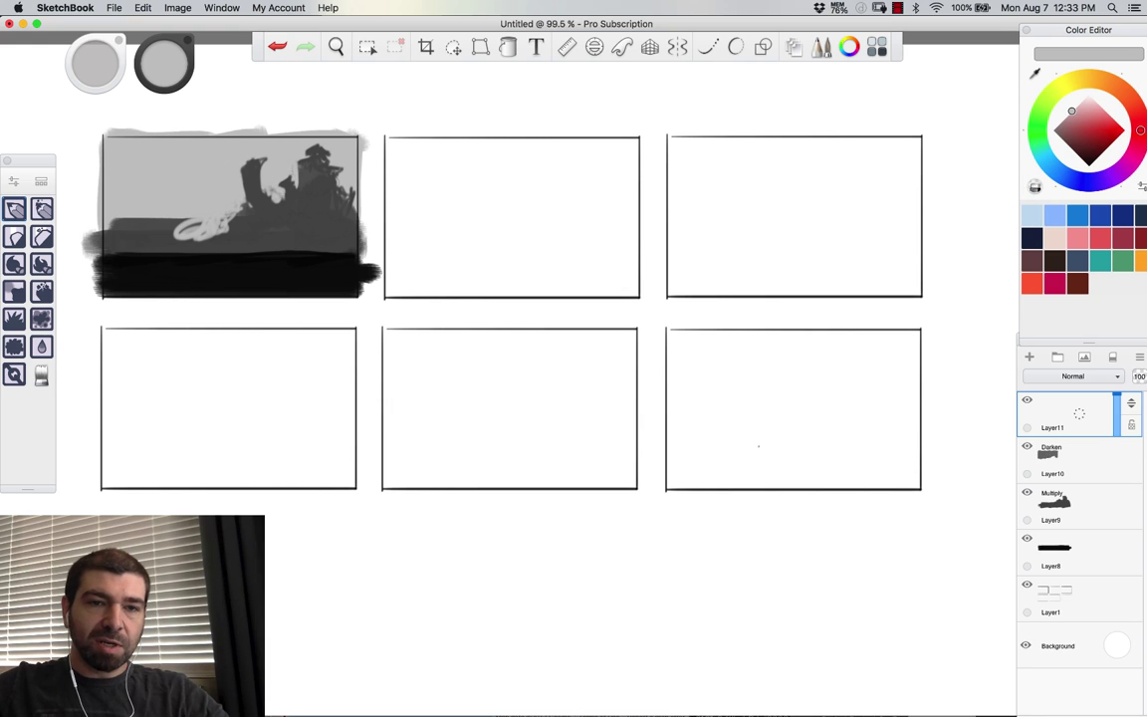
alt+click(261, 174)
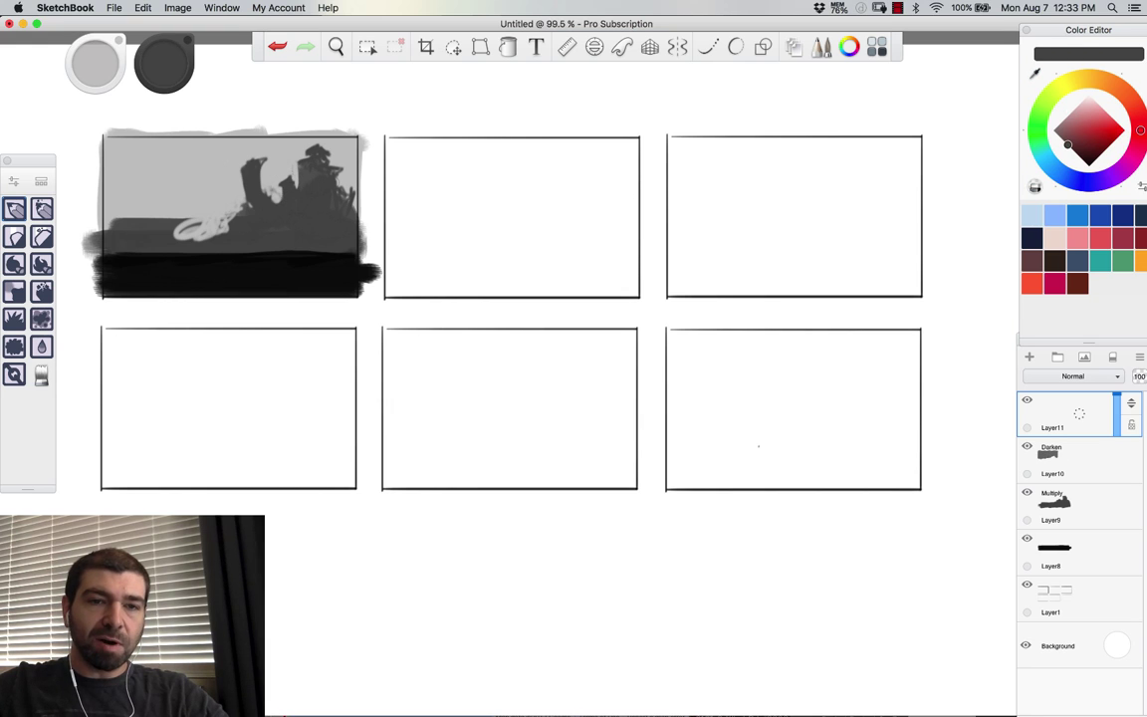
alt+click(248, 169)
alt+click(259, 167)
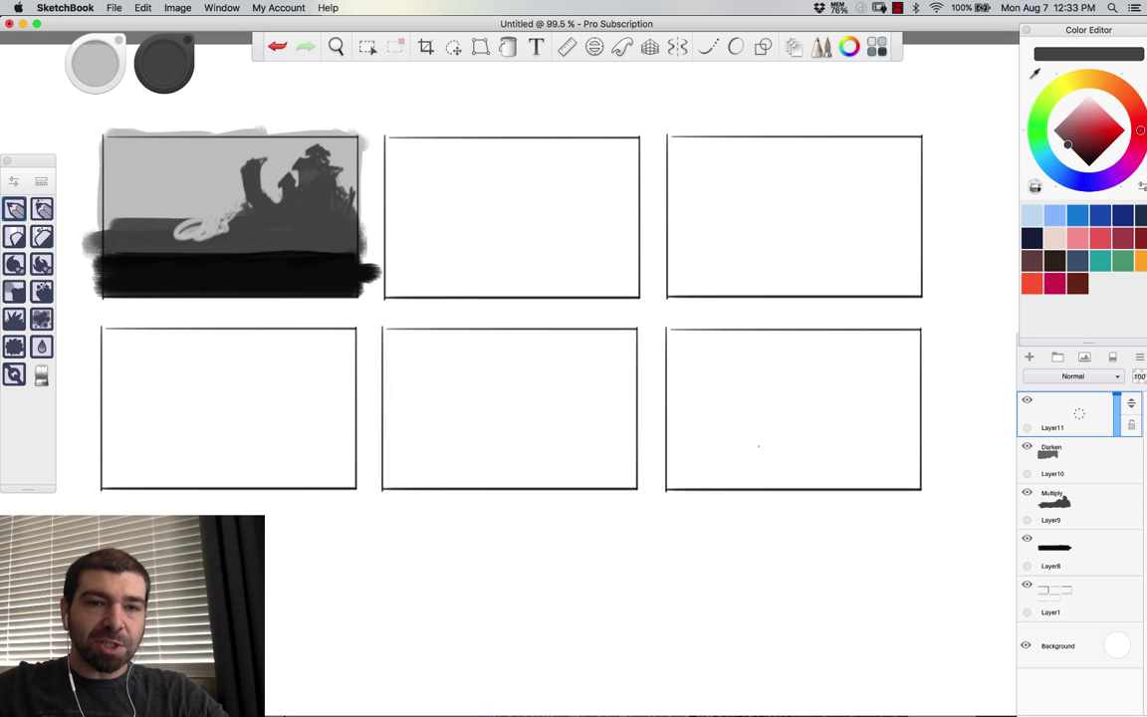
Step: Reshape the curved tower into a smooth hooked peak, carving its edges with sky gray and extending its tip and base in dark gray
alt+click(275, 159)
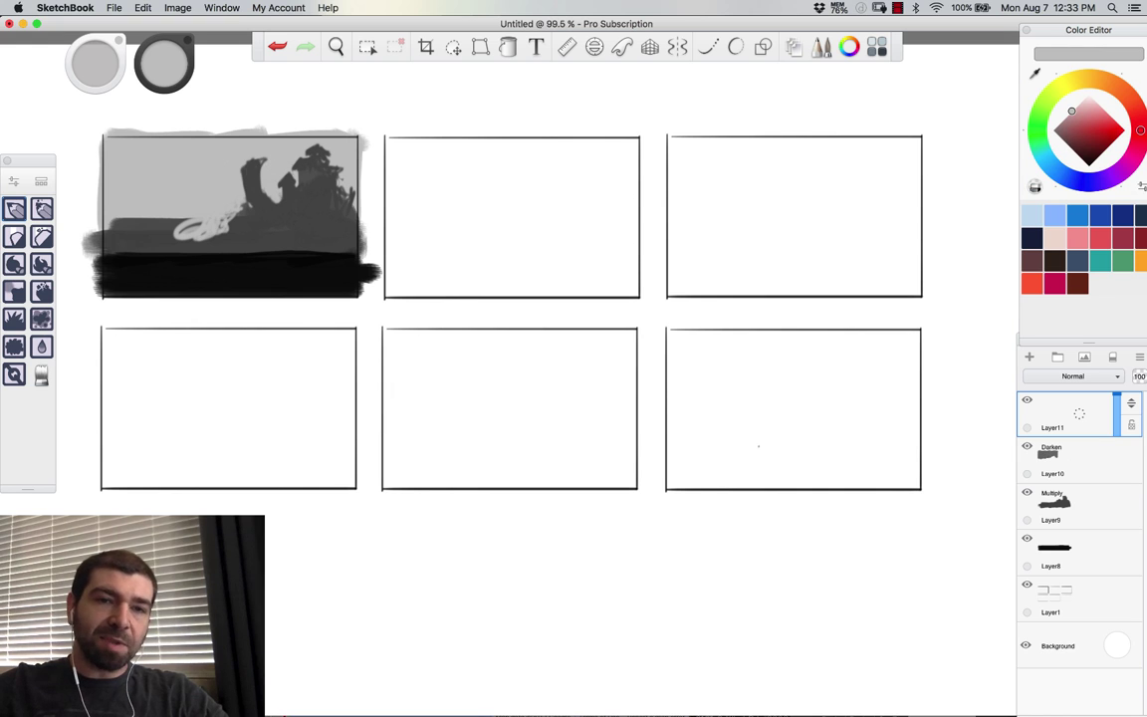
drag(267, 160, 271, 199)
alt+click(254, 158)
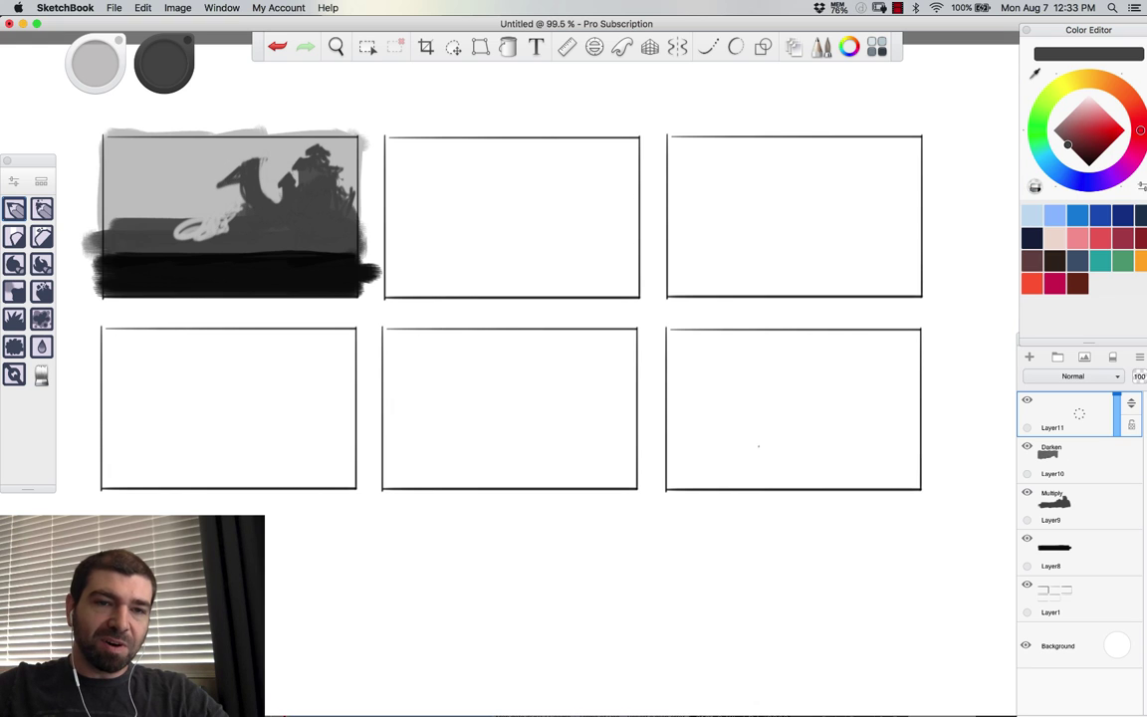
alt+click(251, 136)
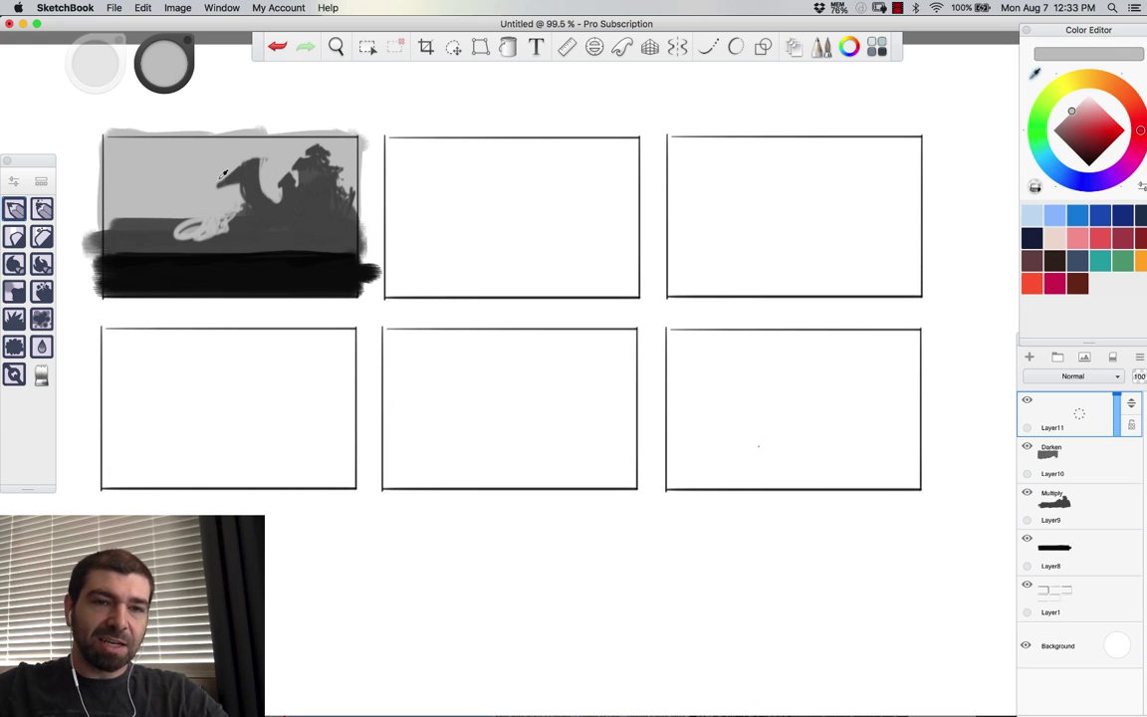
alt+click(233, 157)
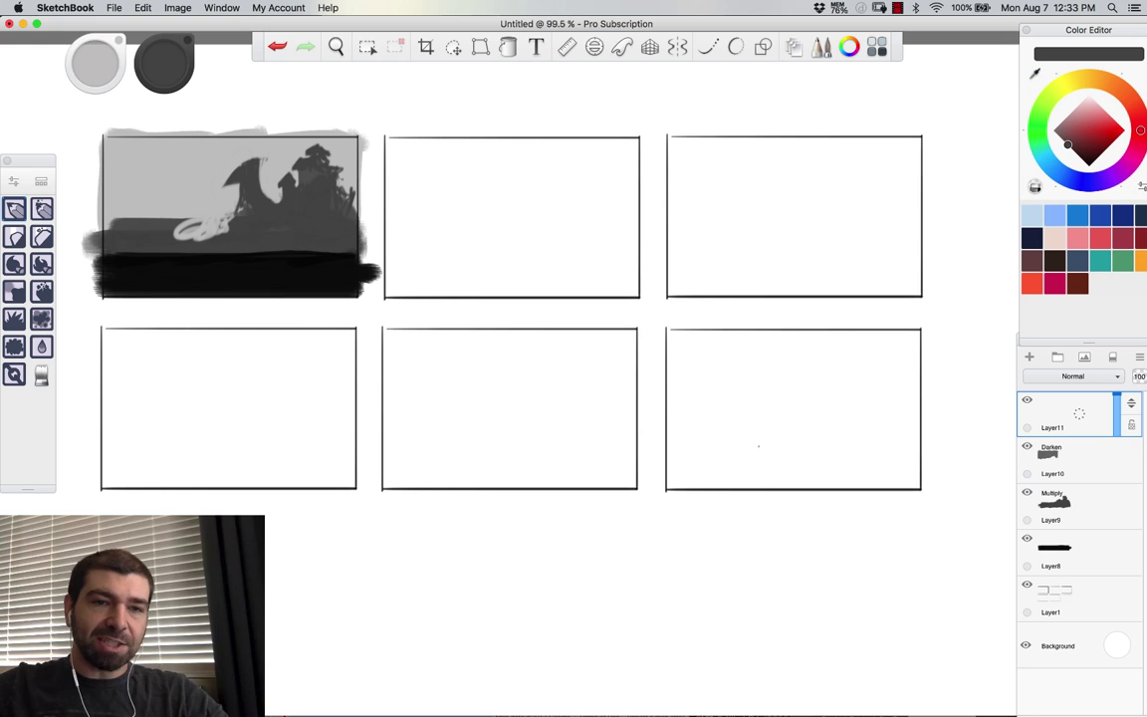
alt+click(247, 139)
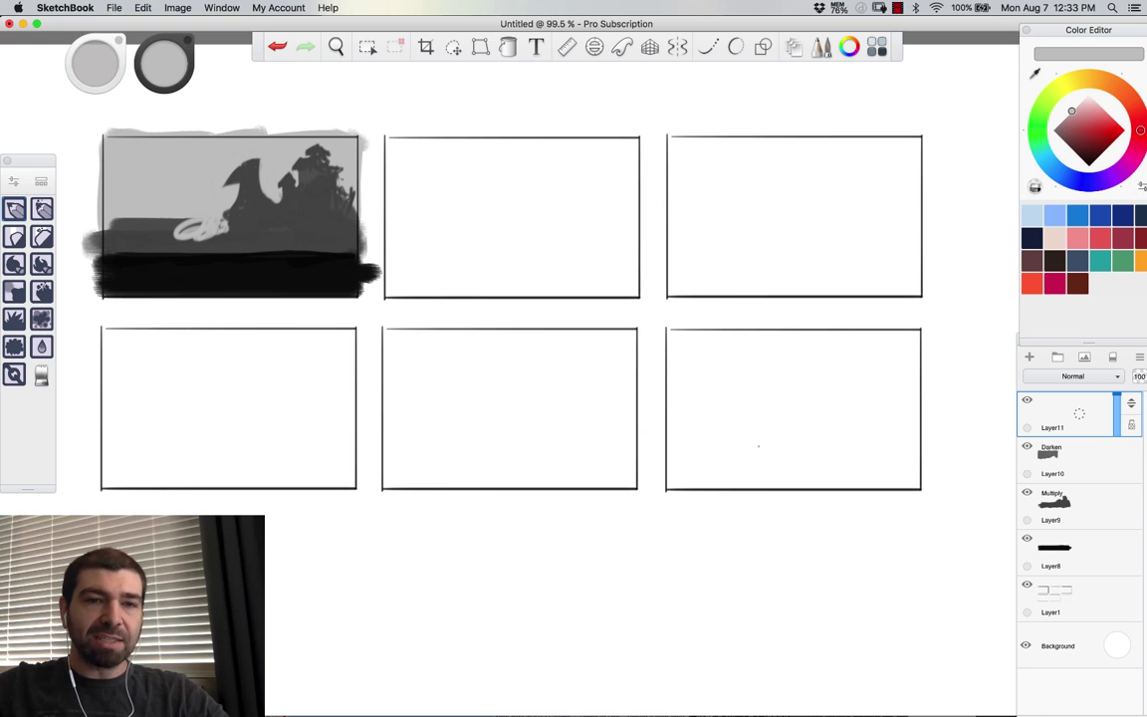
Step: Paint sampled sky gray over the light scribble and the flat midground beside the curved tower, opening a low, bright horizon
alt+click(282, 114)
alt+click(219, 189)
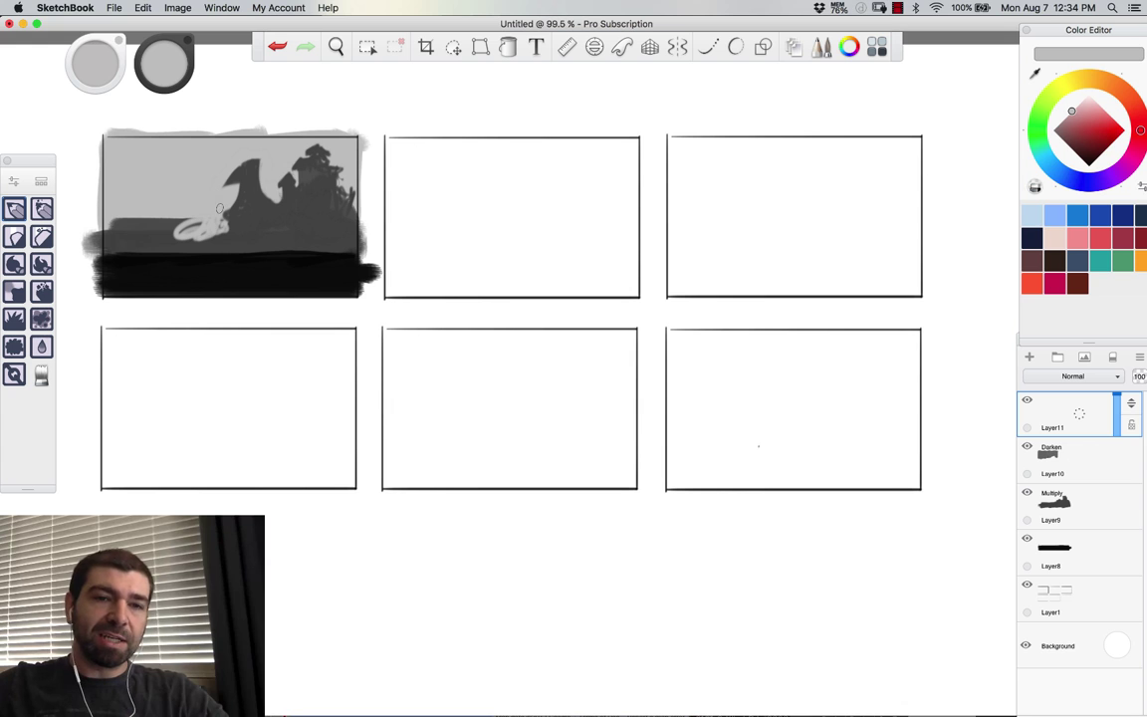
drag(179, 241, 130, 246)
key([)
alt+click(207, 199)
mouse_move(156, 204)
mouse_down()
mouse_move(114, 203)
mouse_move(96, 225)
mouse_up()
mouse_move(140, 219)
mouse_down()
mouse_move(148, 256)
mouse_move(179, 251)
mouse_move(133, 253)
mouse_move(232, 258)
mouse_up()
alt+click(231, 238)
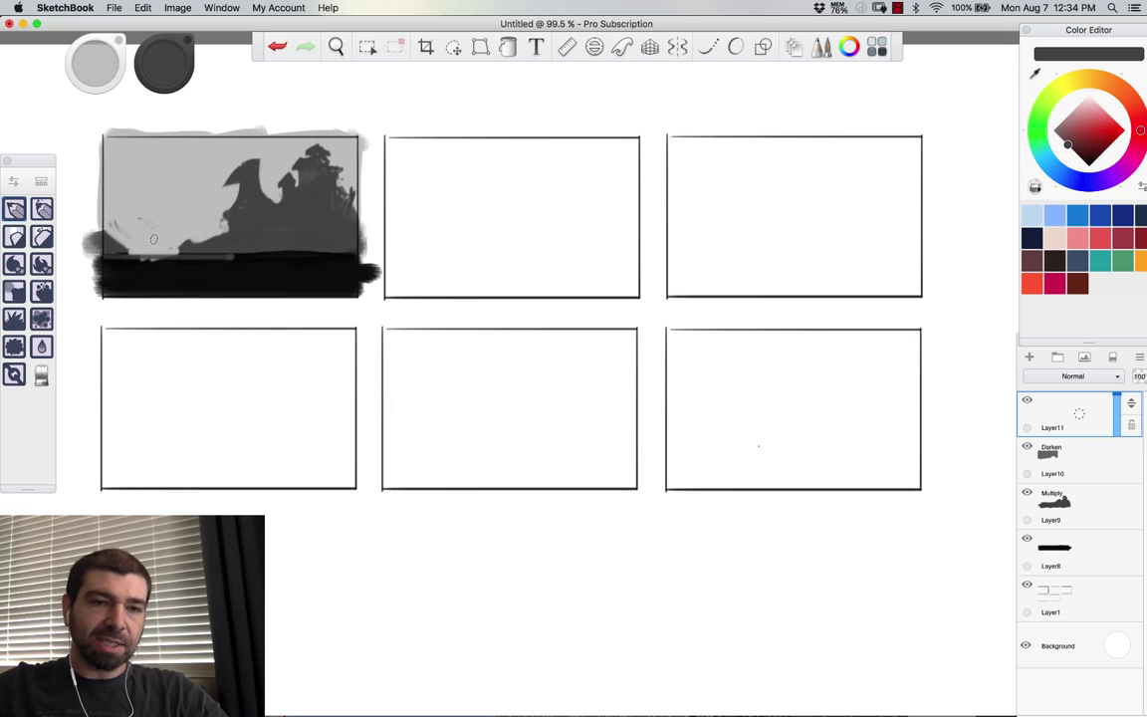
Step: Sample the midground's dark gray and brush horizontal strokes over the upper edge of the black foreground to break it up
alt+click(143, 258)
mouse_move(143, 258)
mouse_down()
mouse_move(250, 269)
mouse_move(154, 266)
mouse_move(128, 242)
mouse_move(235, 248)
mouse_up()
alt+click(214, 253)
Step: Sample the foreground black and draw two pine trees below the main tower, trimming their branches with the midground dark gray
alt+click(304, 267)
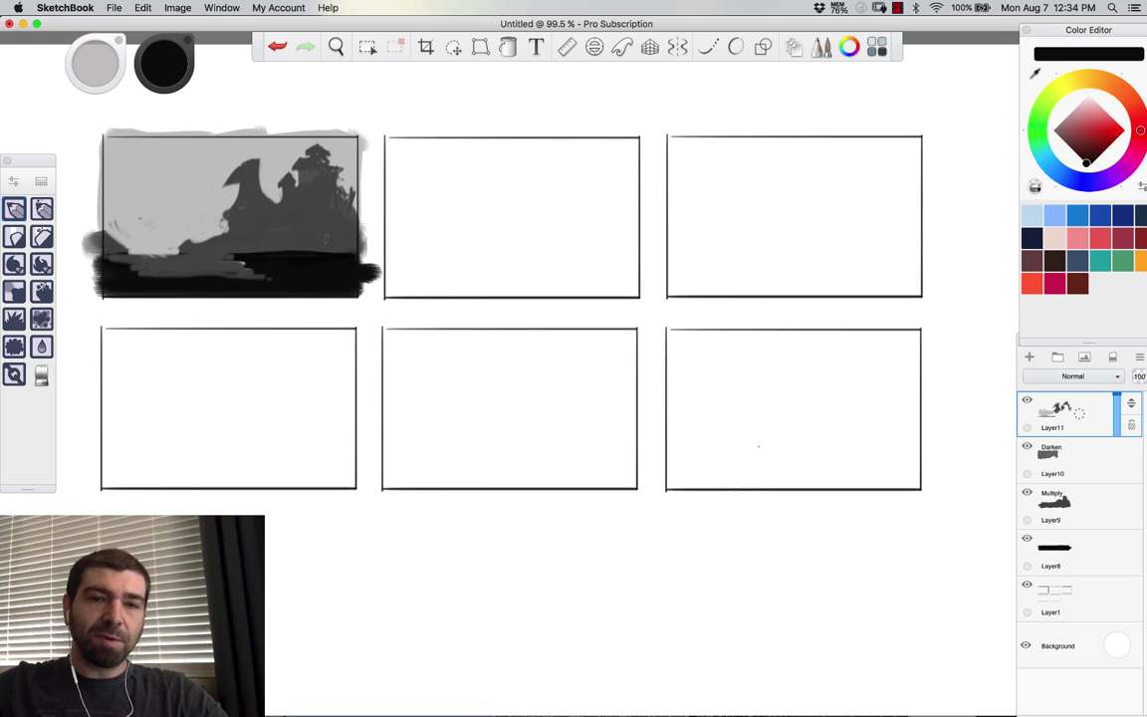
drag(339, 221, 336, 248)
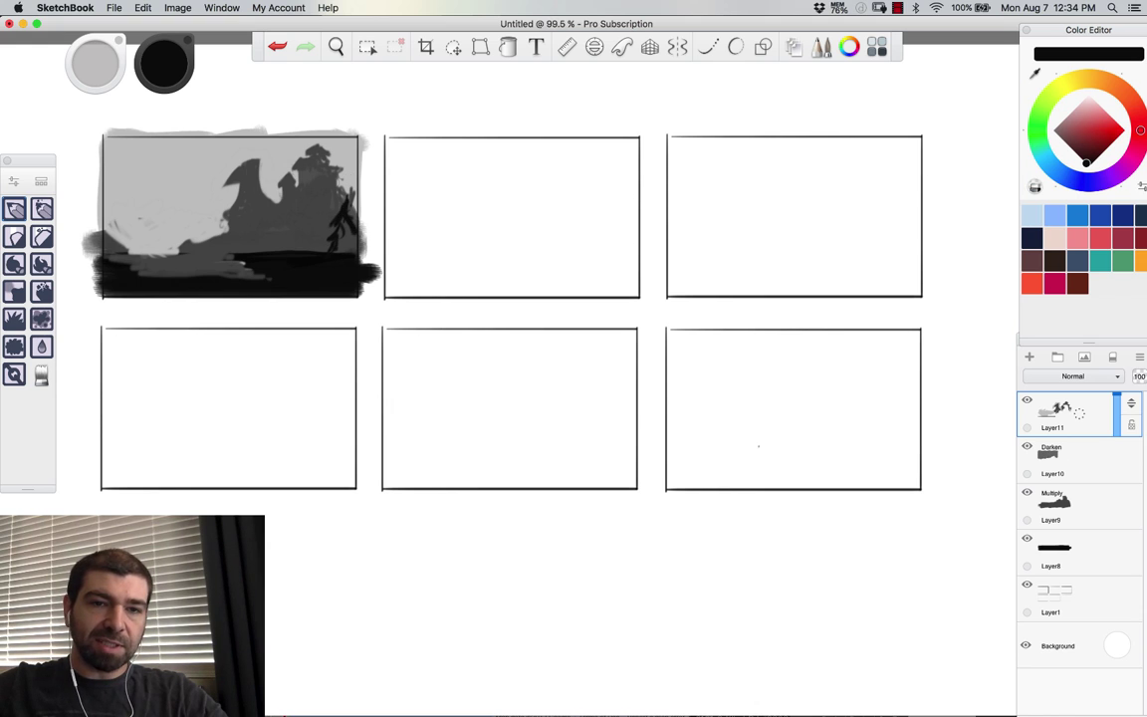
mouse_move(304, 206)
mouse_down()
mouse_move(308, 227)
mouse_move(319, 223)
mouse_move(292, 232)
mouse_up()
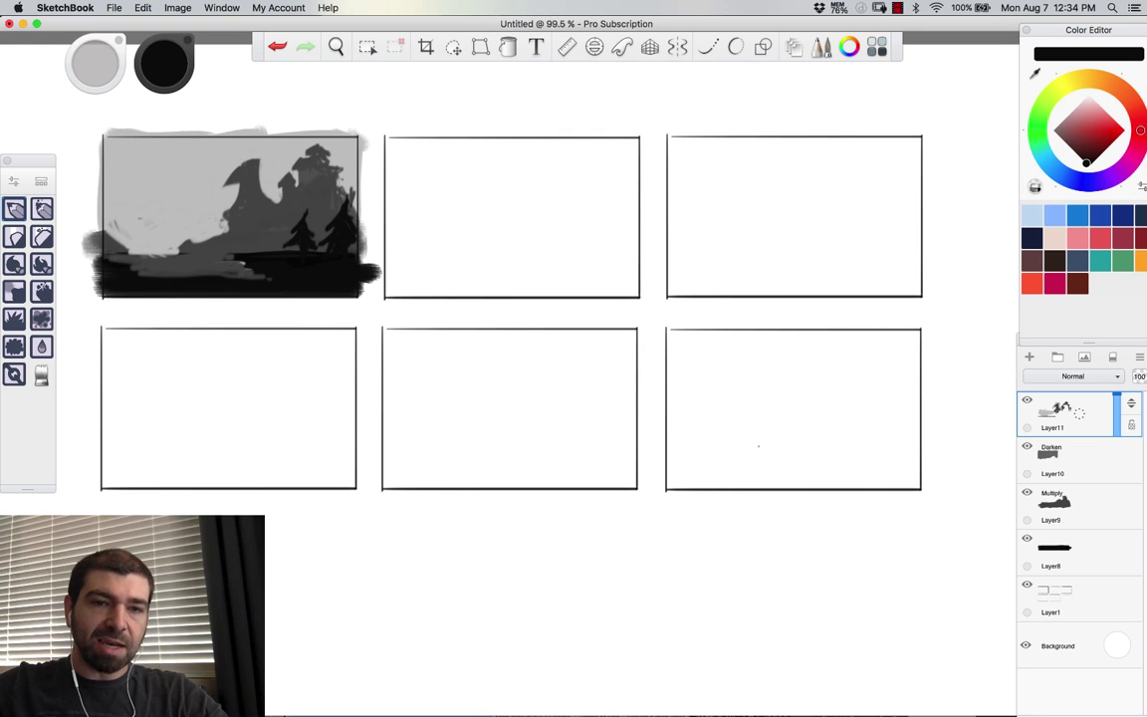
alt+click(316, 211)
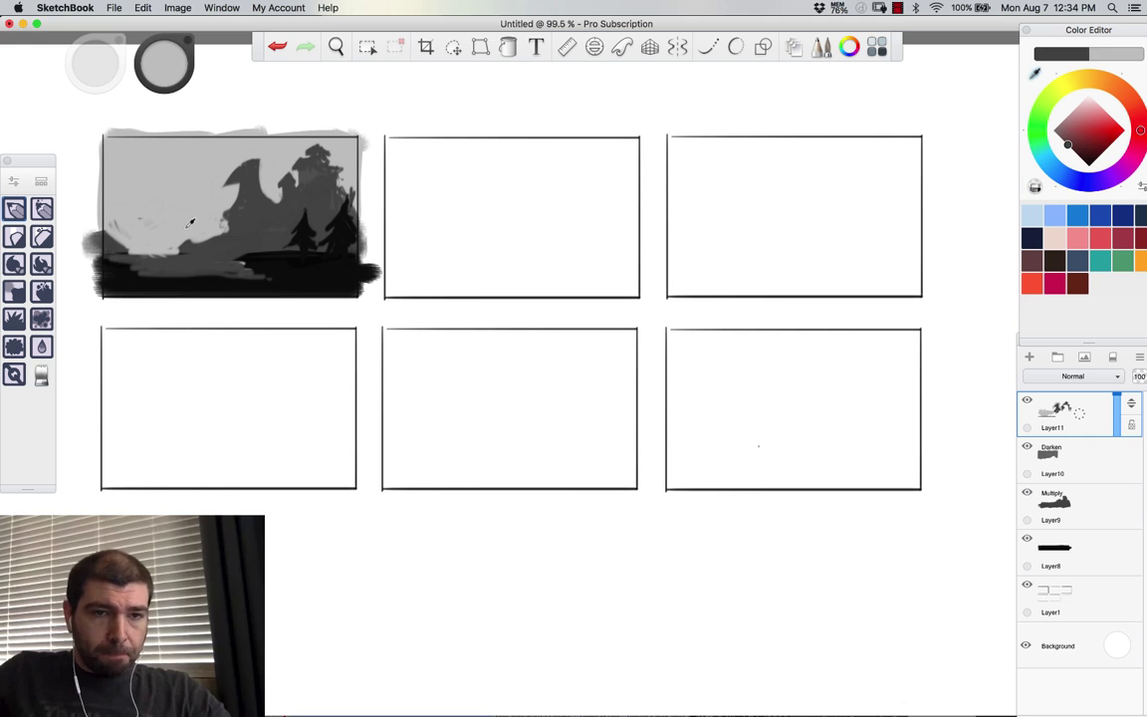
alt+click(304, 236)
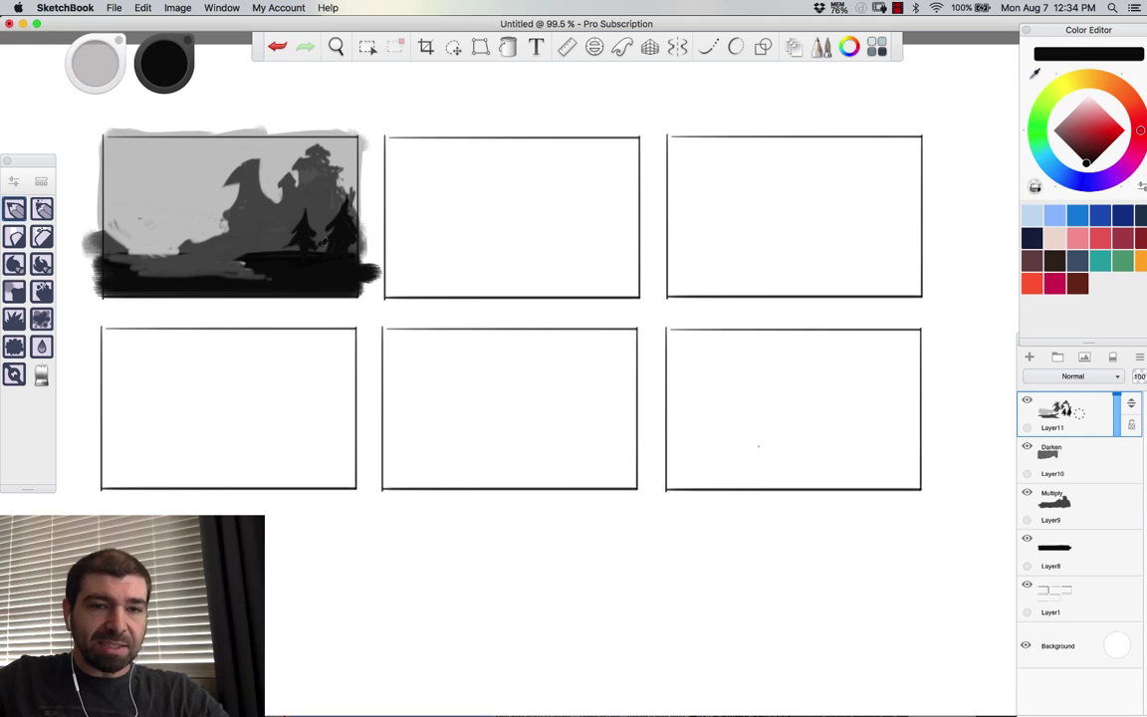
alt+click(334, 243)
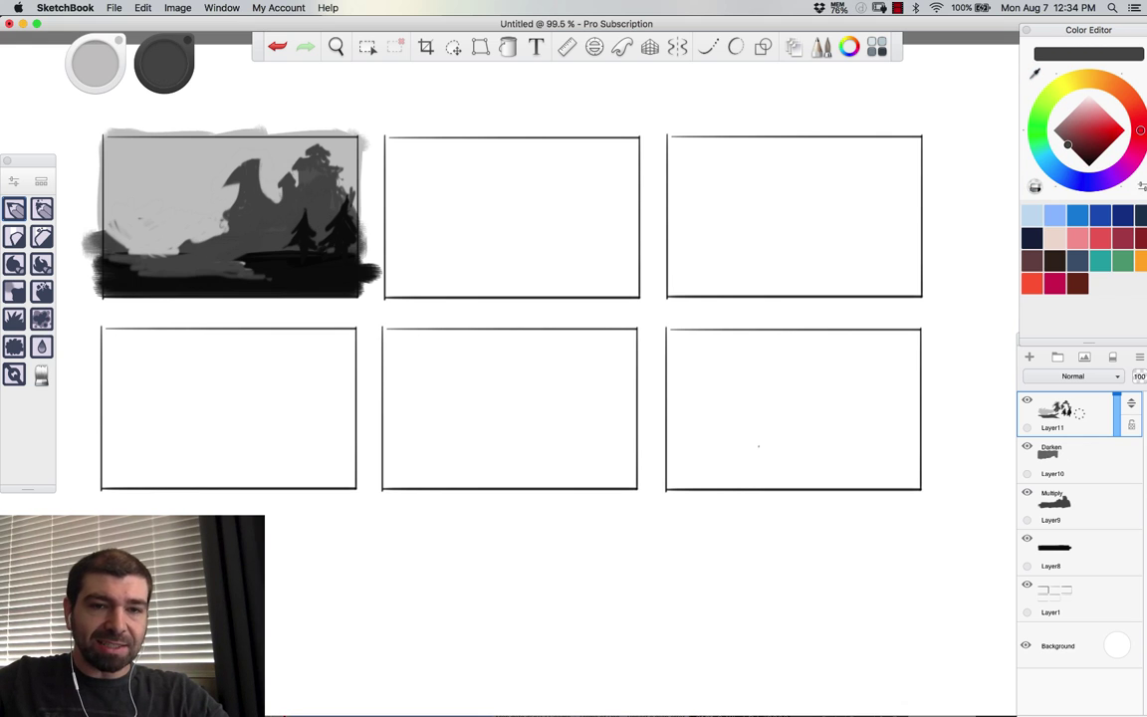
Step: Draw two small black figures on the foreground ledge beside the pines and carve under the ledge with dark gray
alt+click(272, 263)
drag(262, 245, 262, 250)
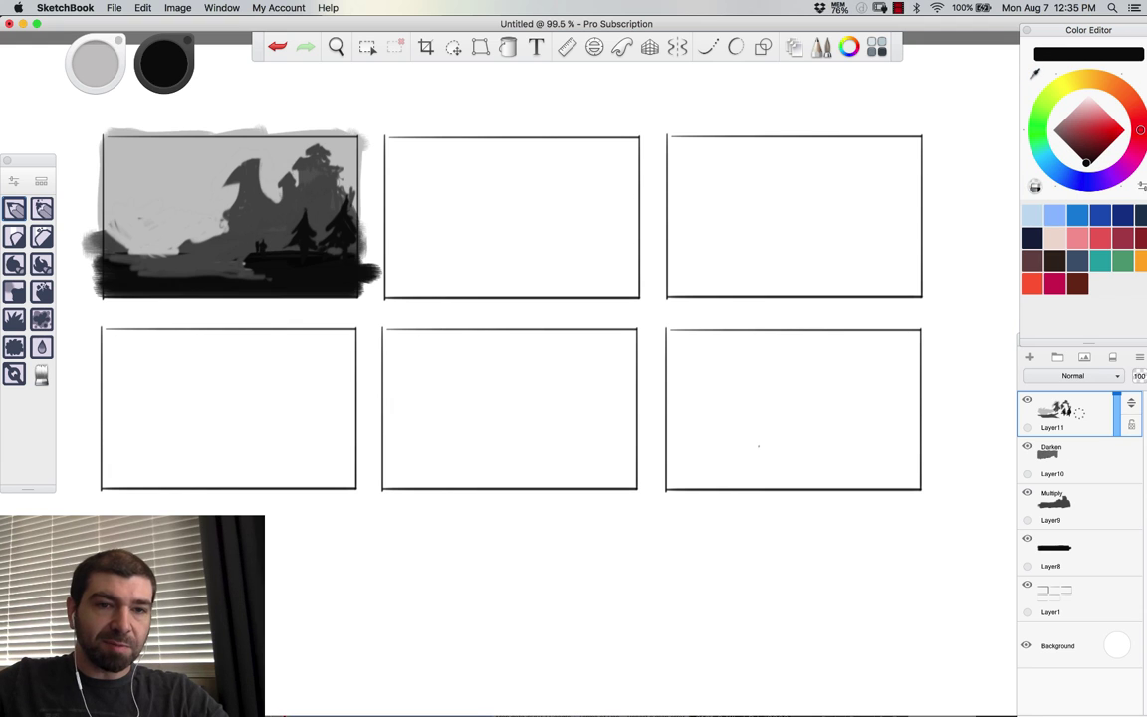
alt+click(270, 237)
mouse_move(261, 238)
mouse_down()
mouse_move(145, 254)
mouse_move(252, 270)
mouse_move(229, 283)
mouse_move(289, 298)
mouse_up()
alt+click(276, 255)
Step: Paint black ground along the frame's lower edge and draw a light river in sampled sky gray winding from the horizon through the midground
alt+click(215, 285)
mouse_move(219, 288)
mouse_down()
mouse_move(253, 297)
mouse_move(204, 264)
mouse_move(160, 263)
mouse_move(110, 241)
mouse_move(134, 241)
mouse_move(222, 287)
mouse_move(194, 284)
mouse_up()
alt+click(156, 229)
alt+click(212, 268)
alt+click(140, 259)
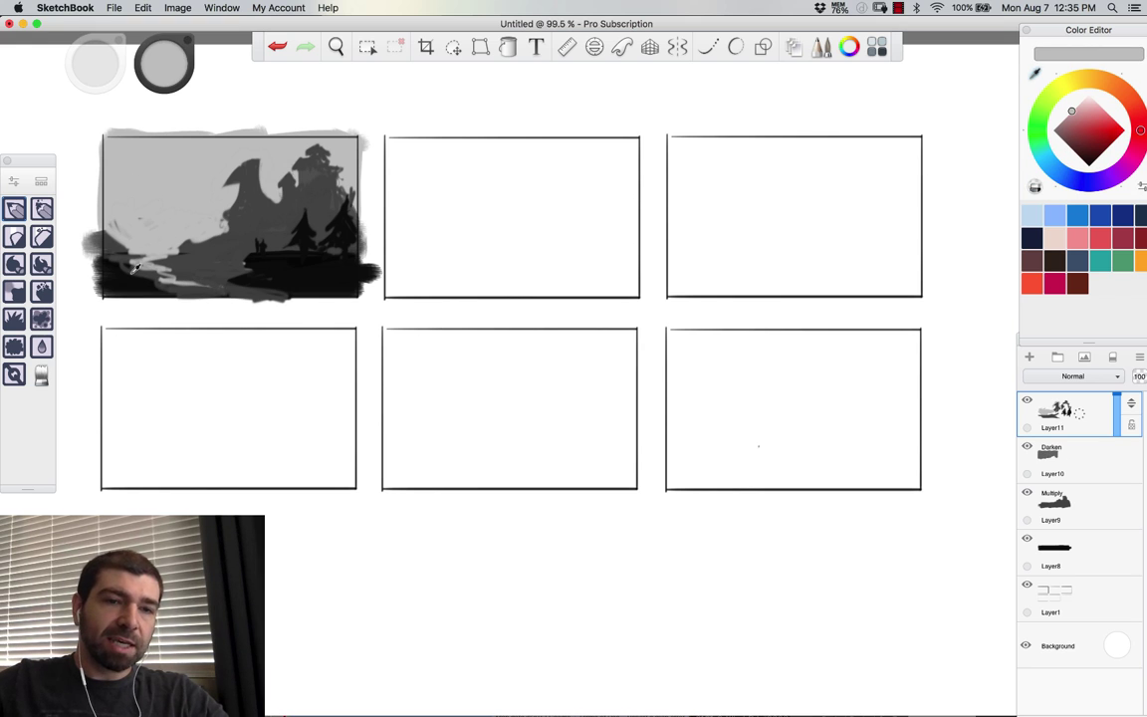
Step: Add small tree silhouettes along the distant slope and build up the river's far-left bank, using sampled dark gray and sky gray
alt+click(133, 253)
mouse_move(129, 260)
mouse_down()
mouse_move(118, 269)
mouse_move(136, 275)
mouse_up()
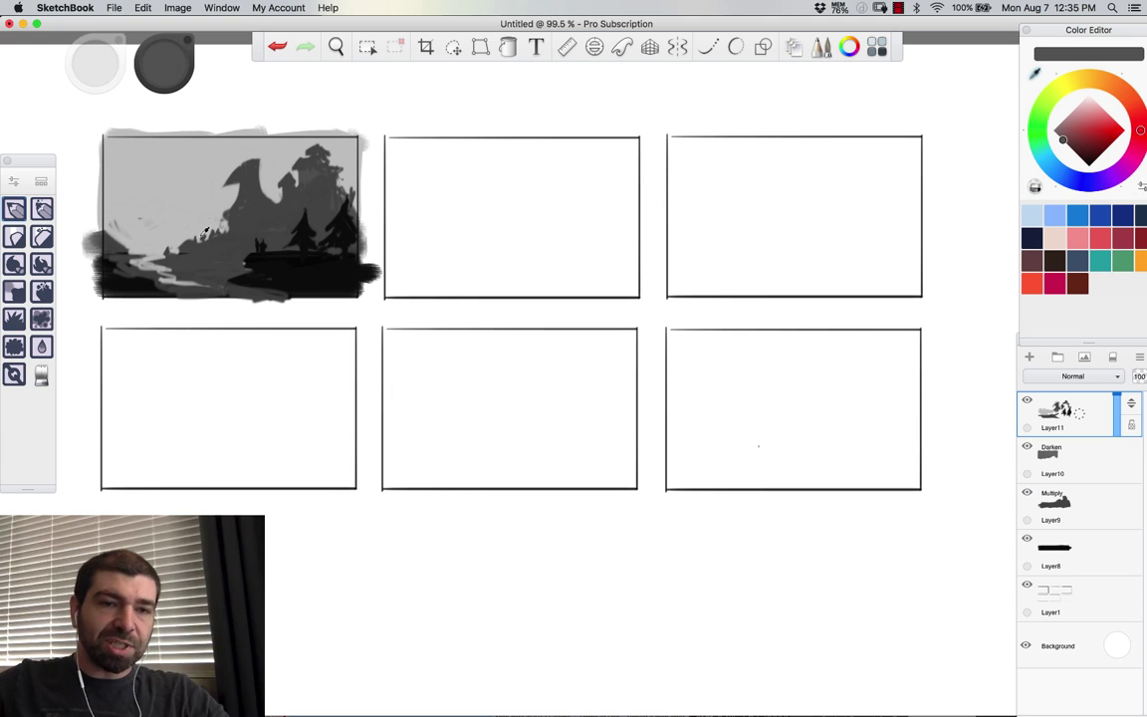
alt+click(137, 218)
alt+click(117, 237)
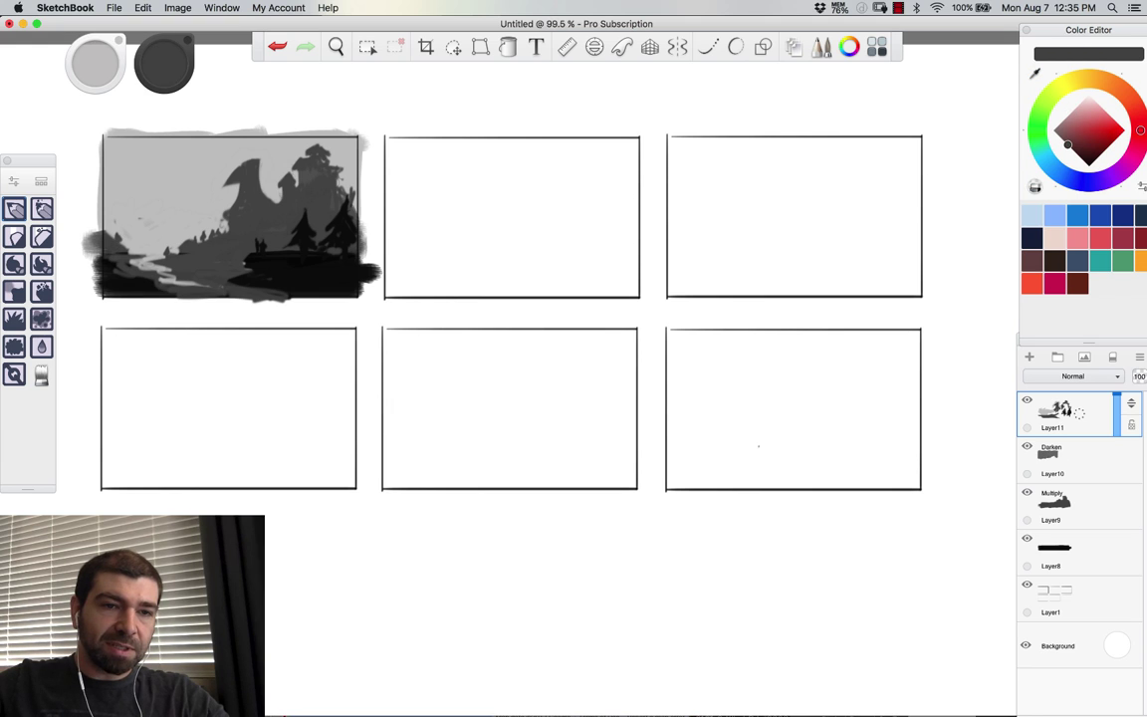
alt+click(115, 207)
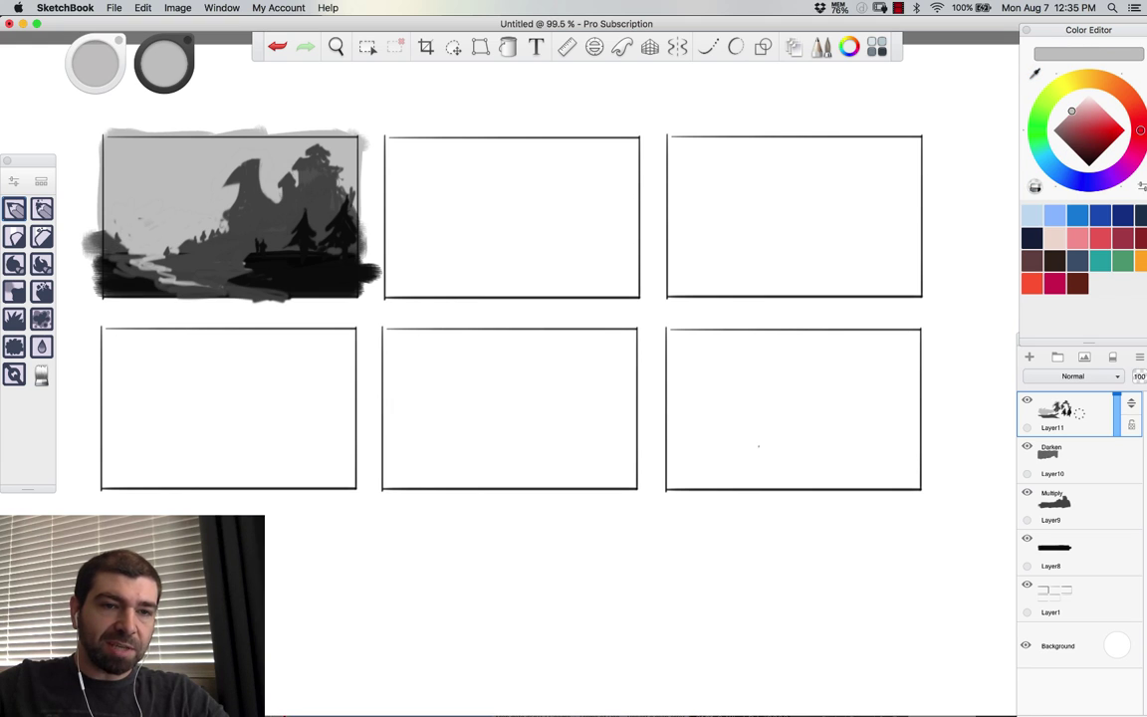
Step: Sample the pine trees' black and fill the area under the foreground ledge down to the frame's lower edge
alt+click(350, 233)
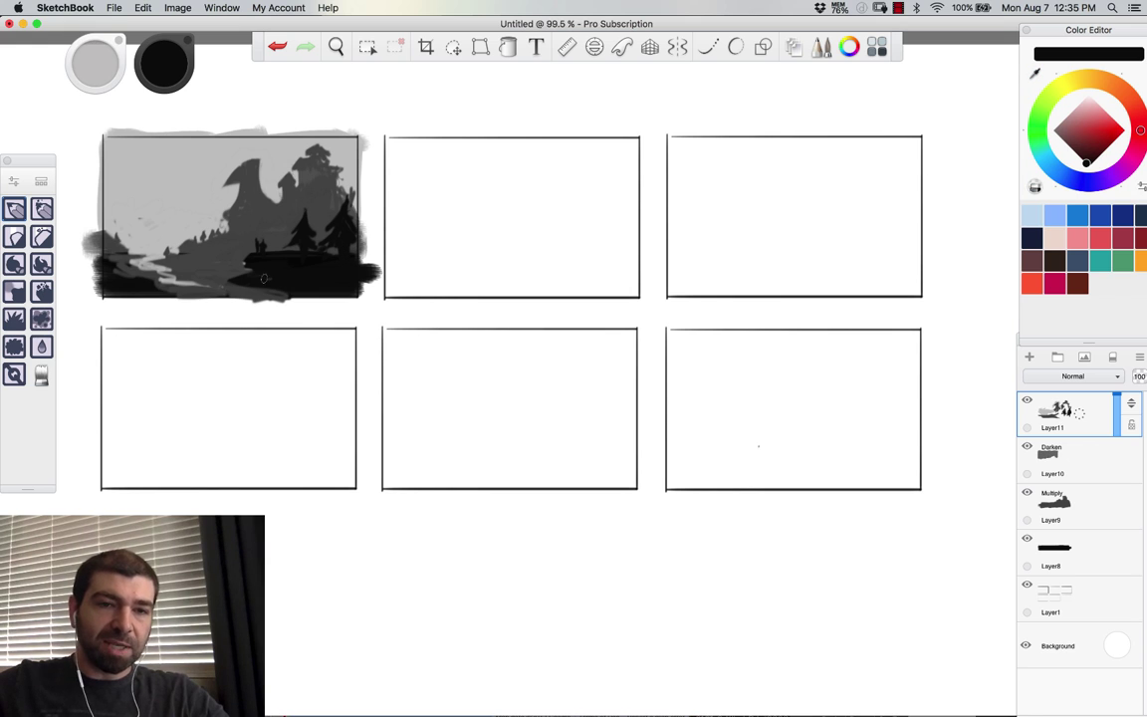
mouse_move(251, 288)
mouse_down()
mouse_move(230, 291)
mouse_move(261, 297)
mouse_move(214, 296)
mouse_move(282, 295)
mouse_up()
alt+click(253, 207)
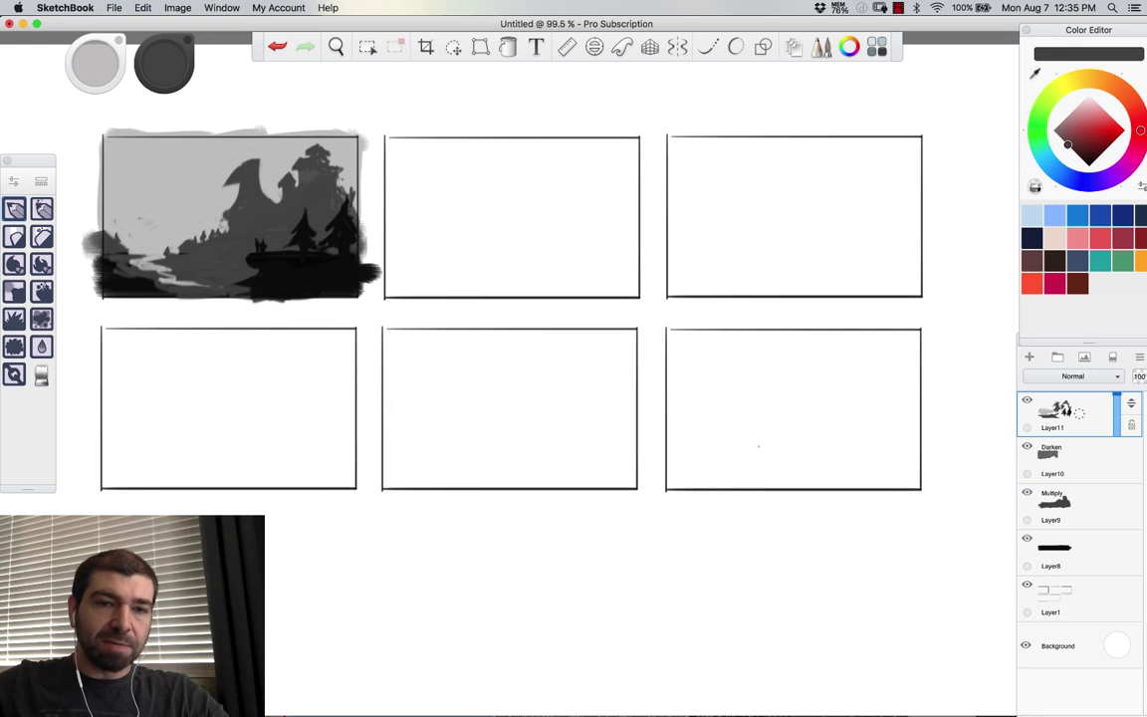
Step: Extend and reshape the winding river with sampled grays, toning it to a medium gray and refining its banks
alt+click(157, 255)
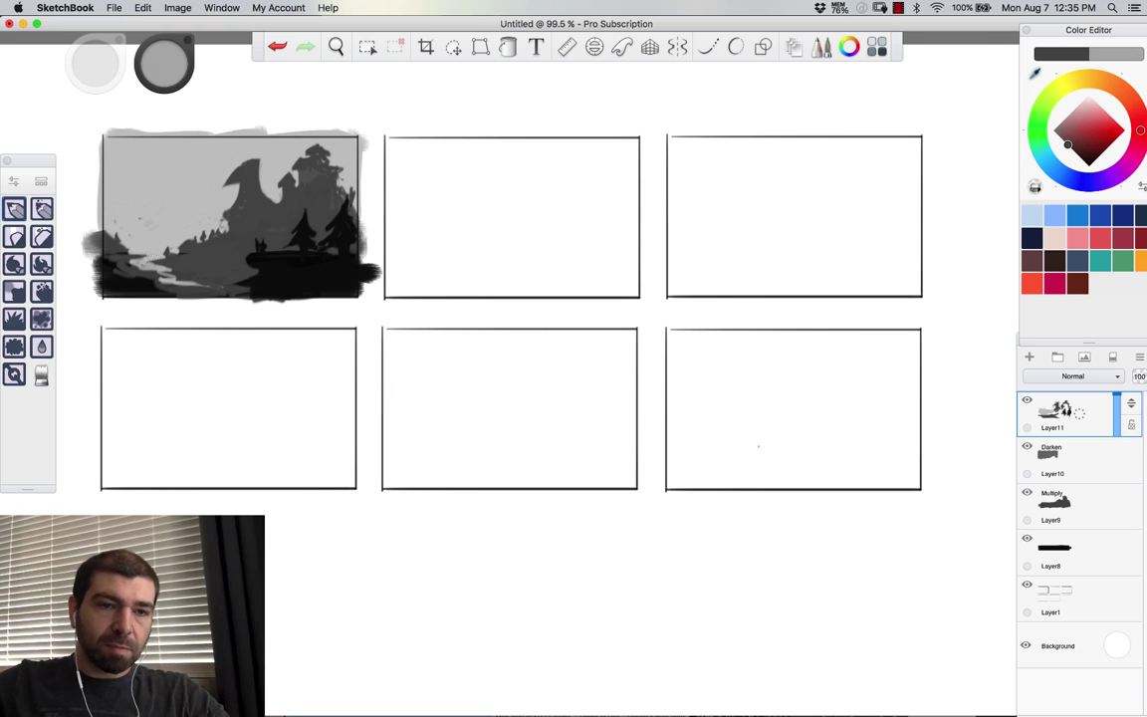
drag(144, 274, 185, 288)
alt+click(167, 272)
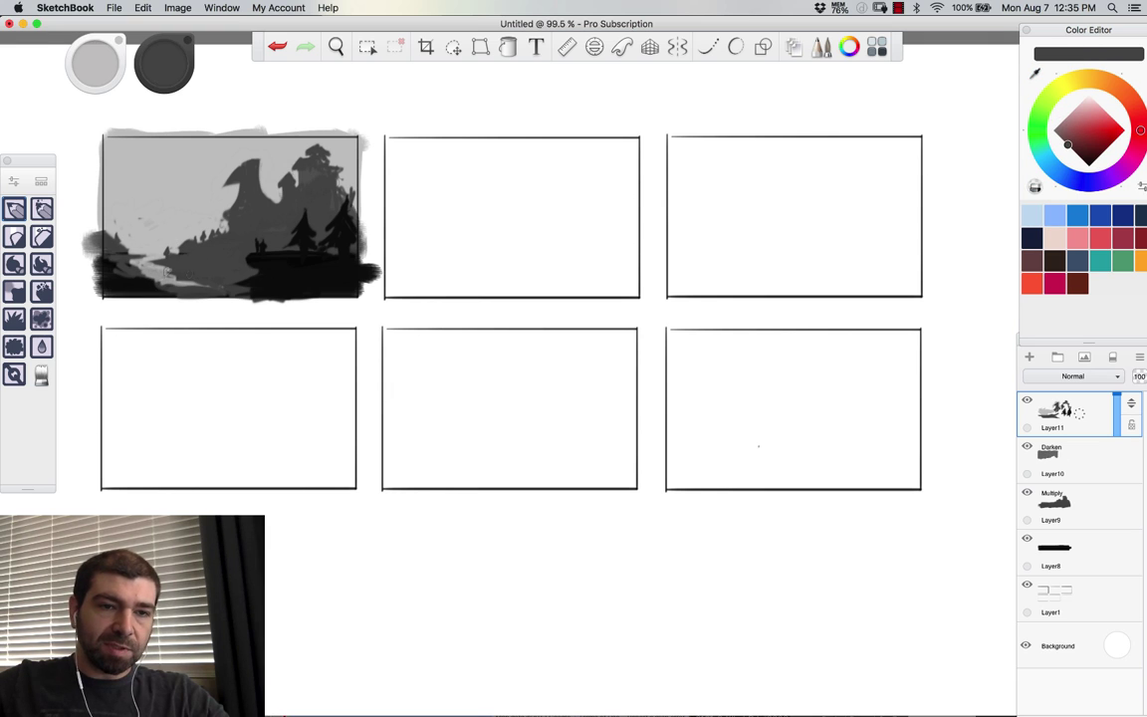
alt+click(135, 229)
alt+click(137, 267)
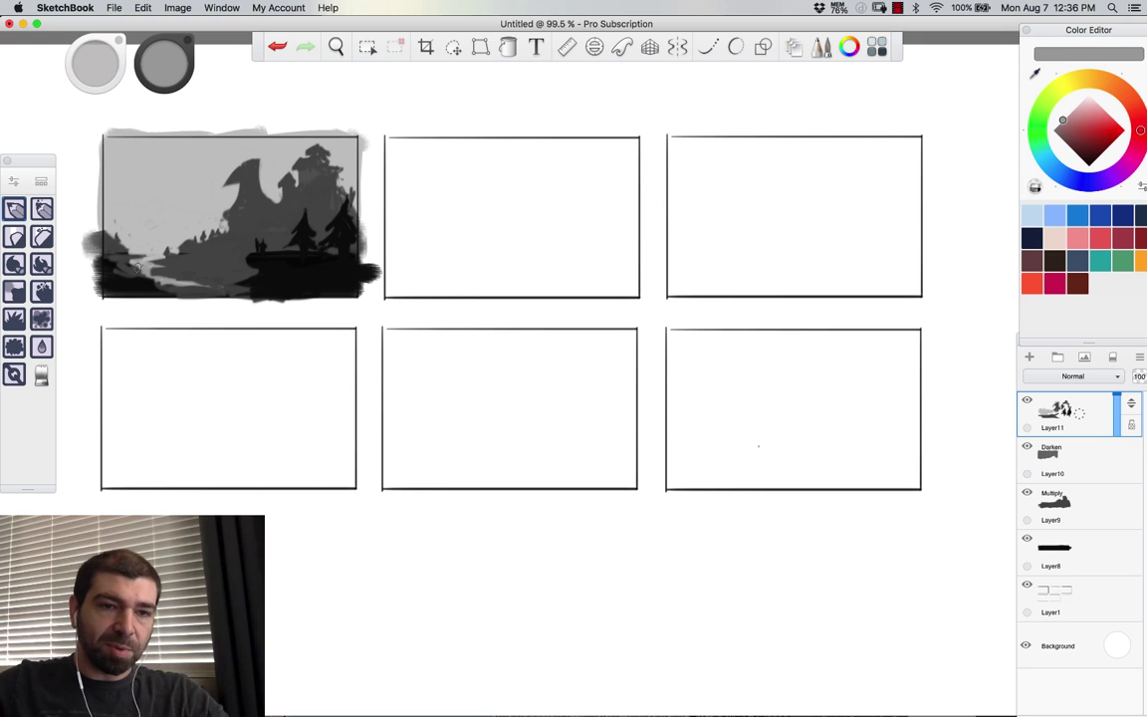
drag(111, 245, 130, 255)
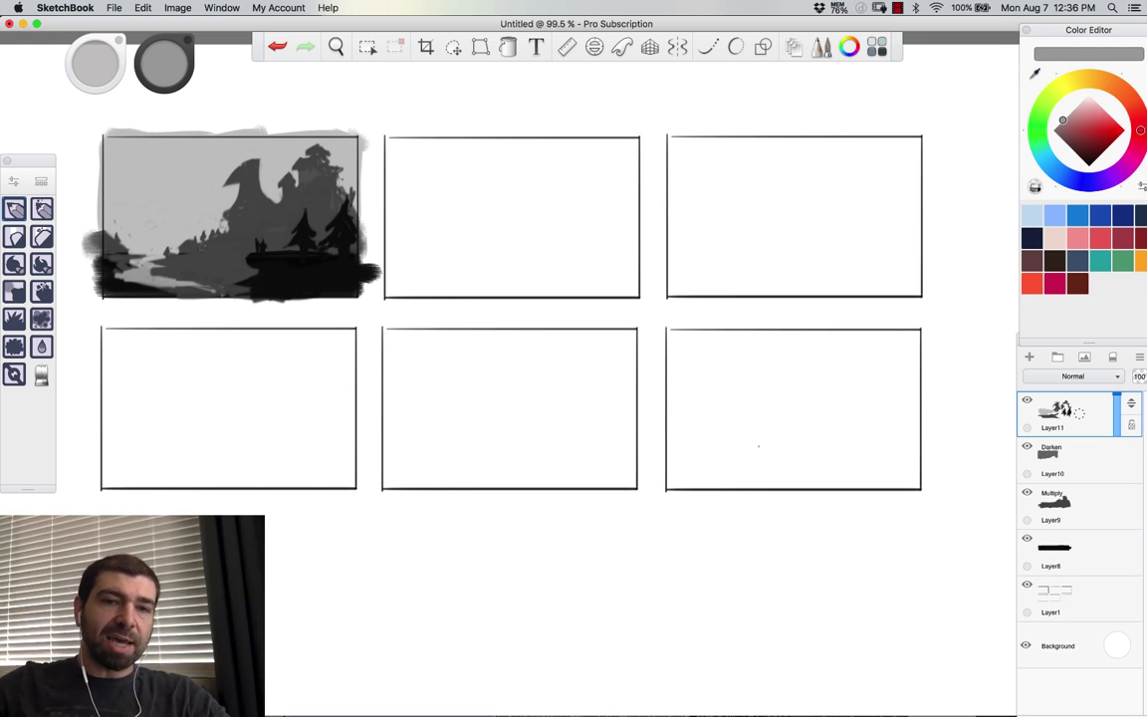
Step: Trim the curved tower's hooked tip with sampled sky gray to sharpen and shorten its silhouette
alt+click(214, 192)
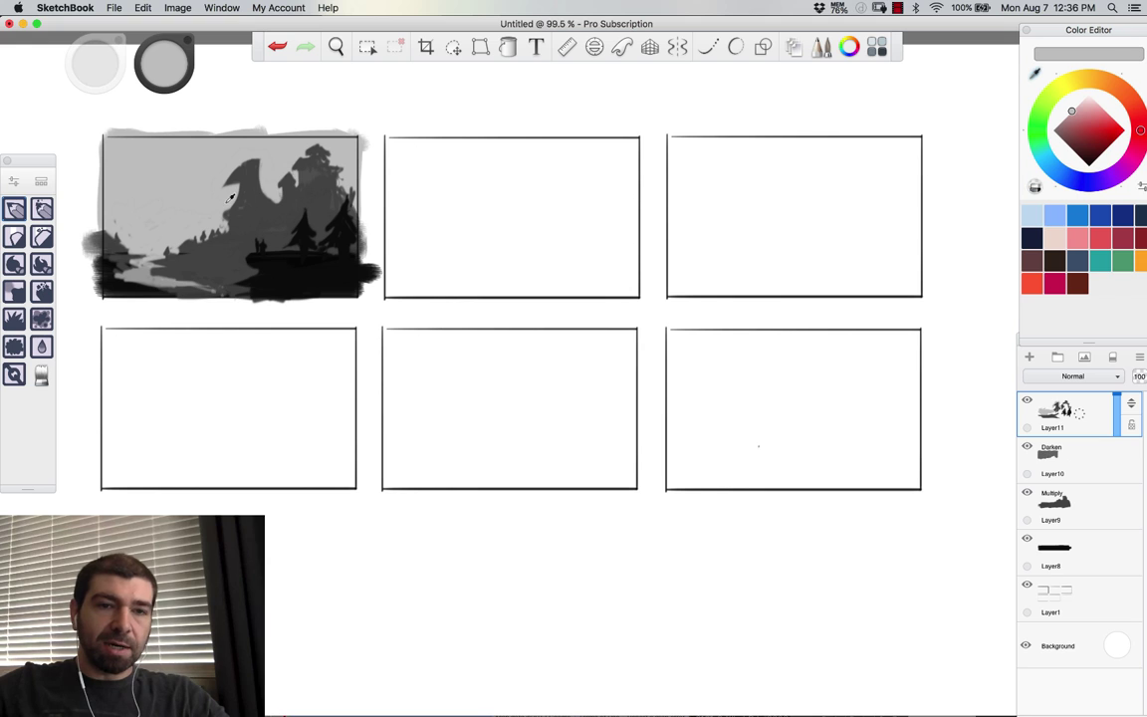
alt+click(258, 172)
alt+click(223, 183)
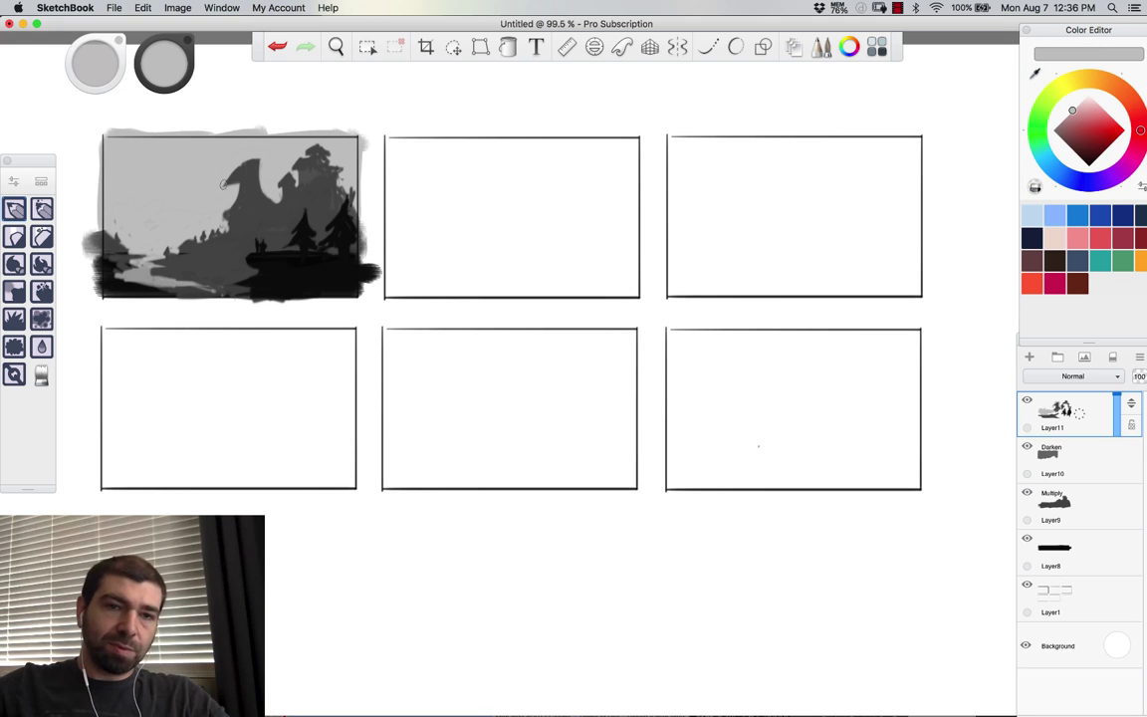
alt+click(221, 175)
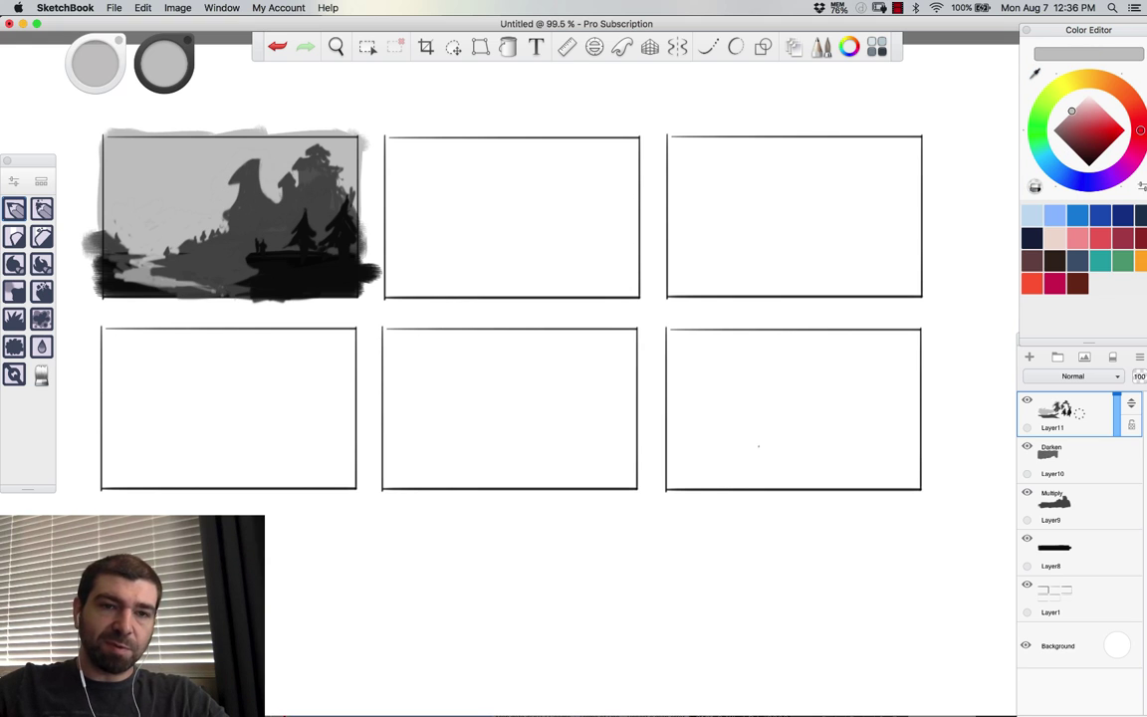
Step: Try to paint white over the gray overspill above the first frame
alt+click(277, 119)
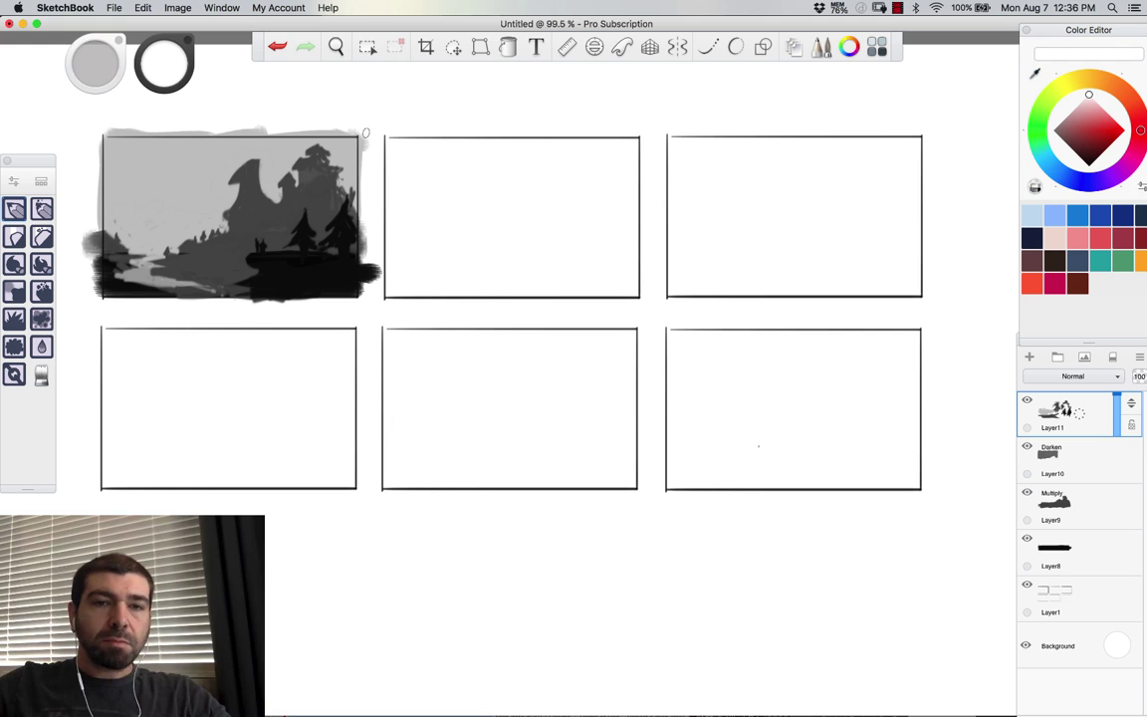
drag(335, 117, 108, 130)
key(super+z)
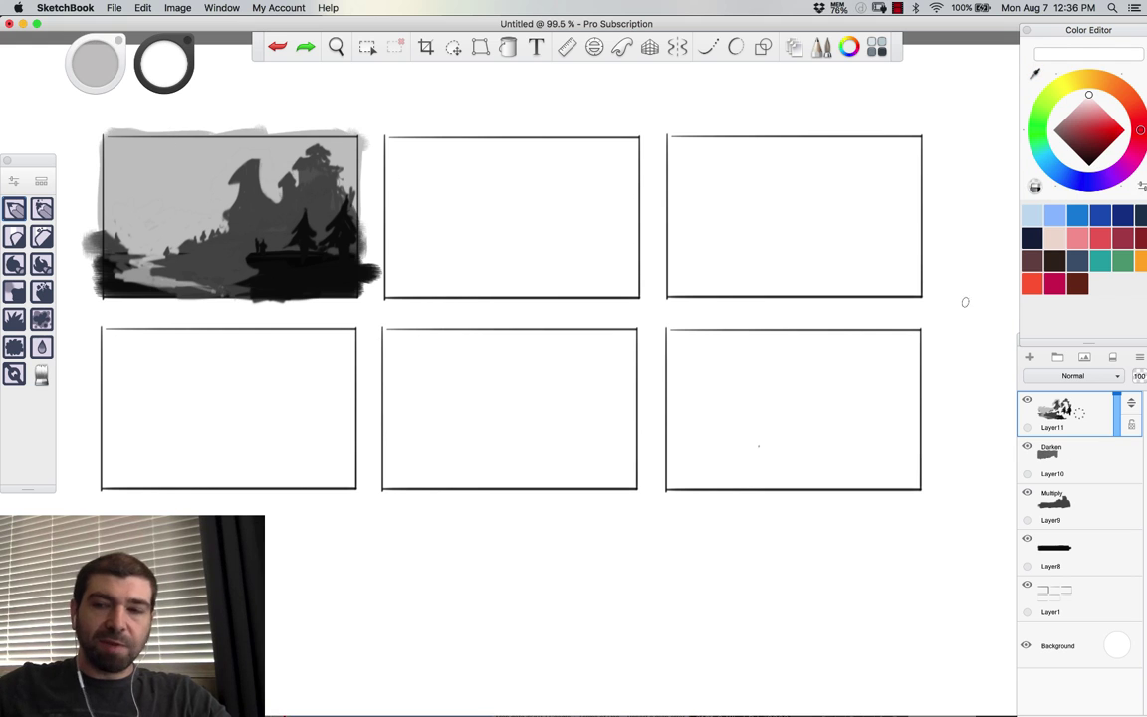
Step: Cover the gray overspill outside the first frame's left border with white
alt+click(107, 252)
alt+click(87, 225)
mouse_move(87, 229)
mouse_down()
mouse_move(93, 294)
mouse_move(95, 239)
mouse_up()
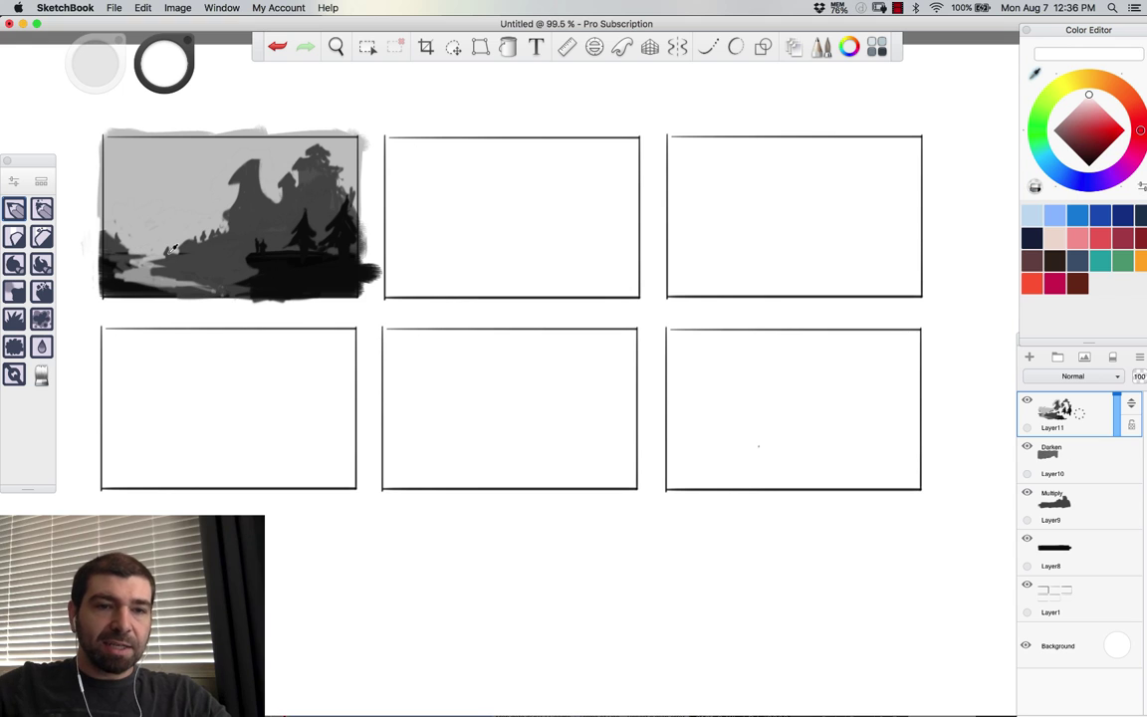
Step: Paint another black pine between the foreground pines, adding a new layer and lowering its opacity to 59
alt+click(187, 269)
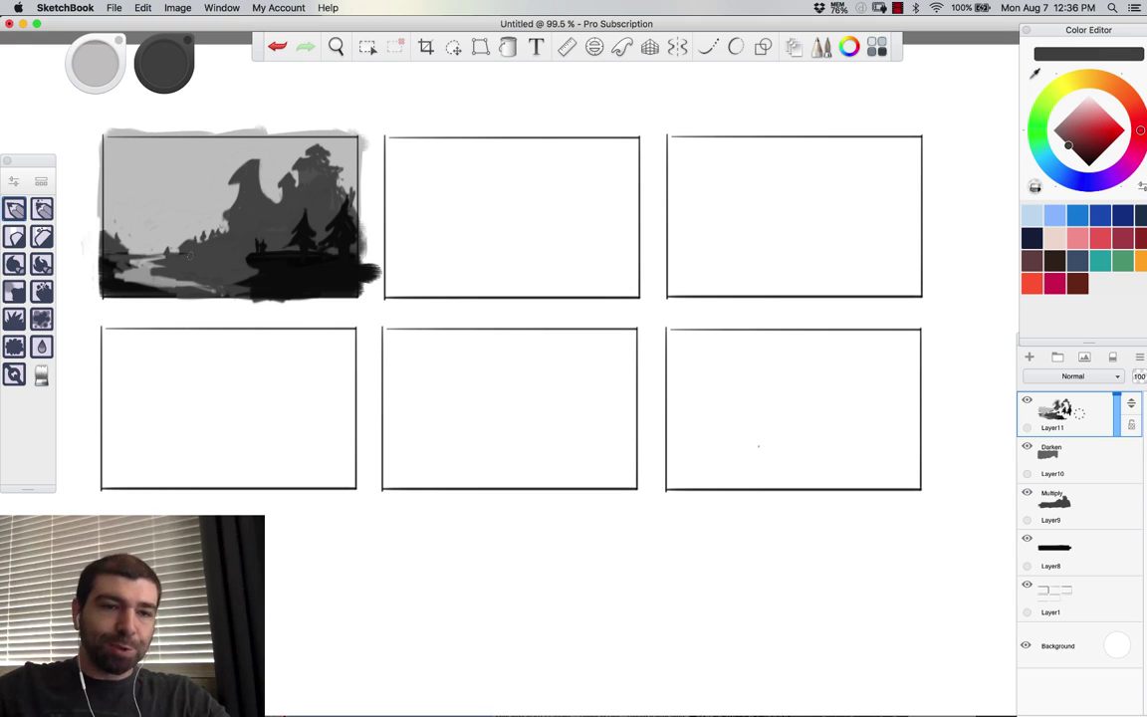
alt+click(321, 217)
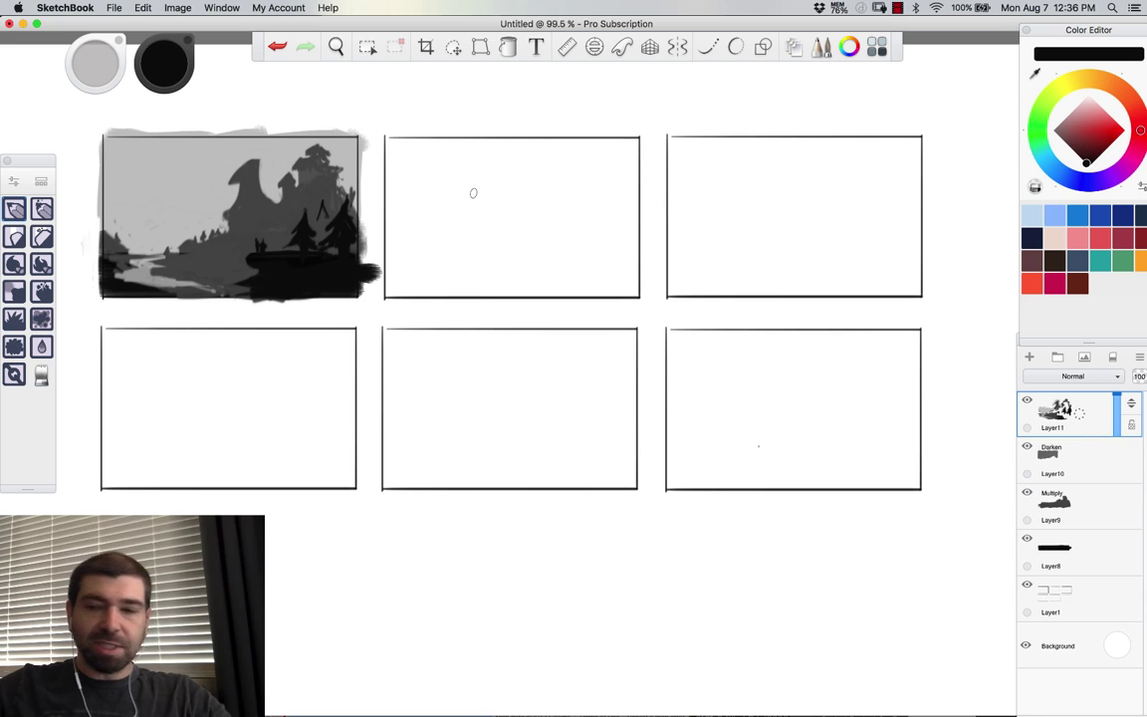
click(1029, 357)
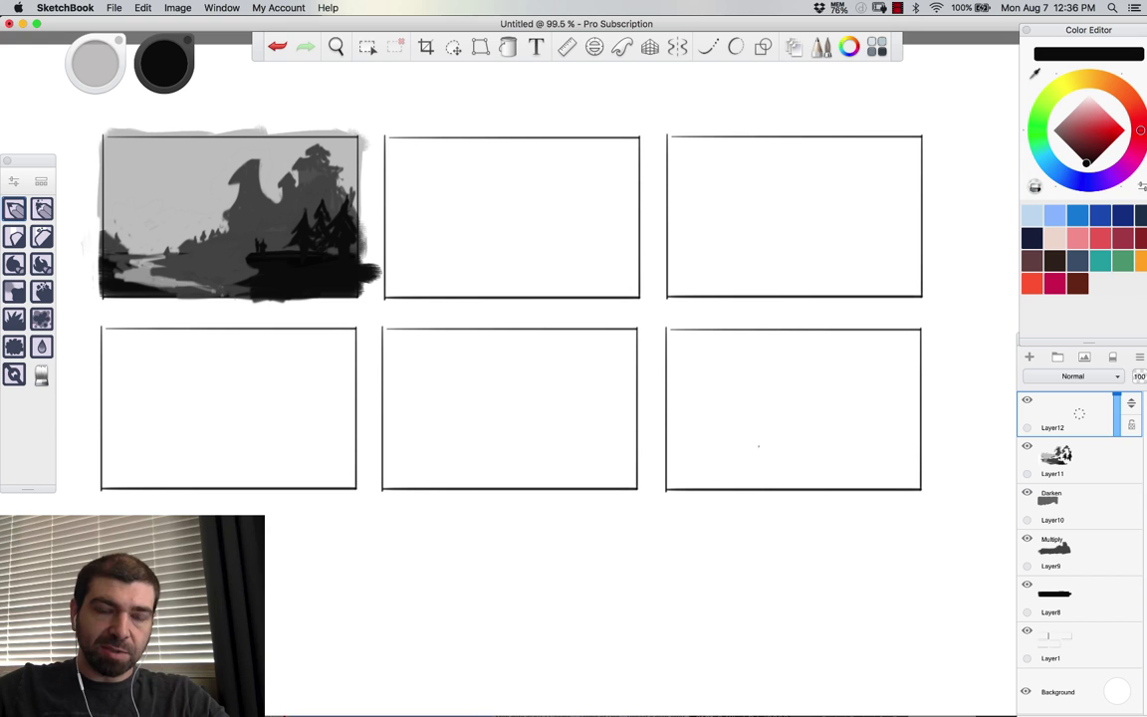
drag(1116, 397, 1117, 412)
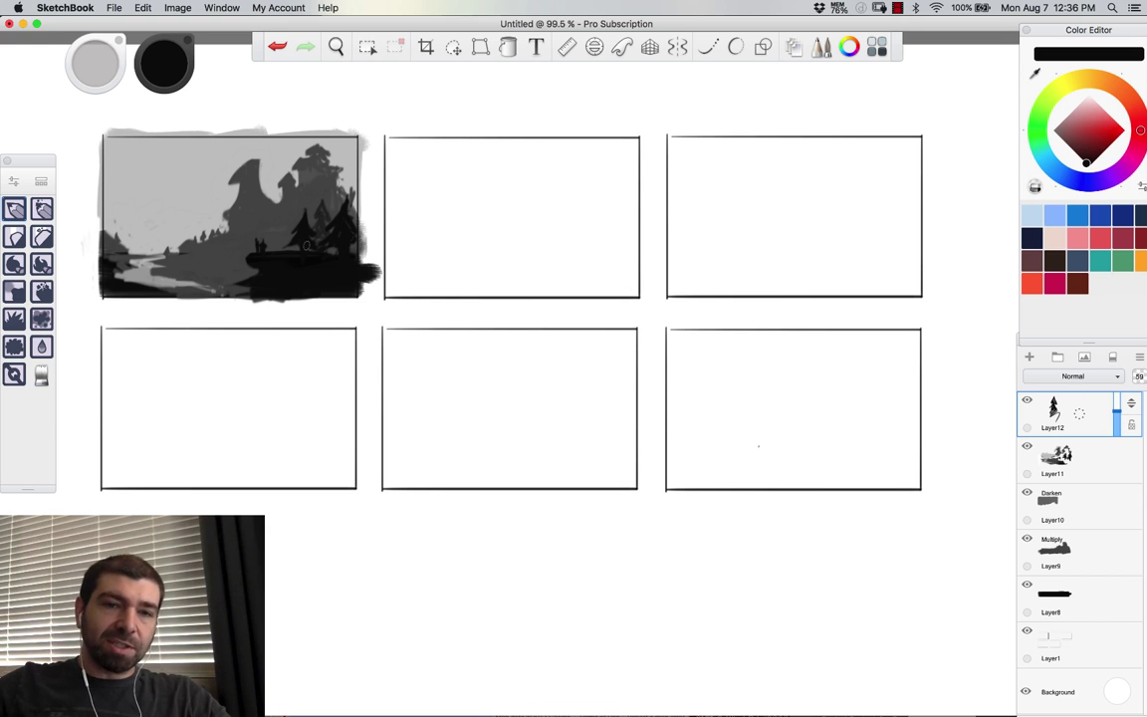
Step: Draw thin winding white lines over the first frame's black foreground ledge and touch up its edge with sampled dark tones
alt+click(375, 312)
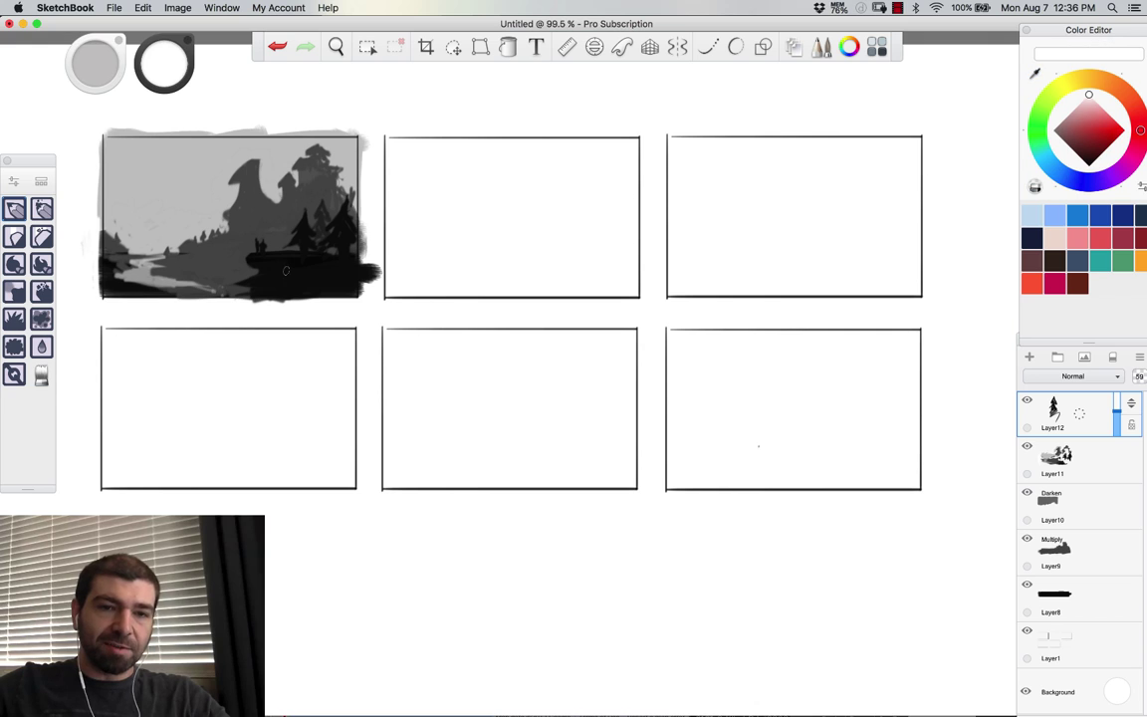
key(super+z)
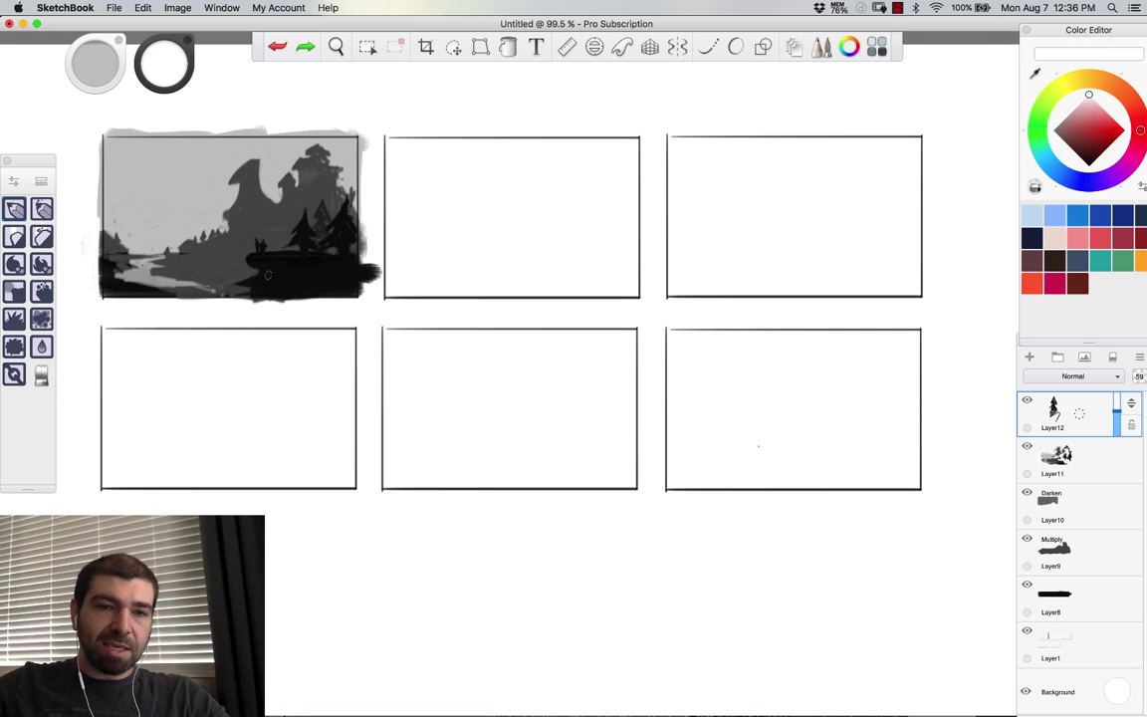
mouse_move(247, 256)
mouse_down()
mouse_move(321, 281)
mouse_move(291, 296)
mouse_up()
drag(239, 243, 248, 264)
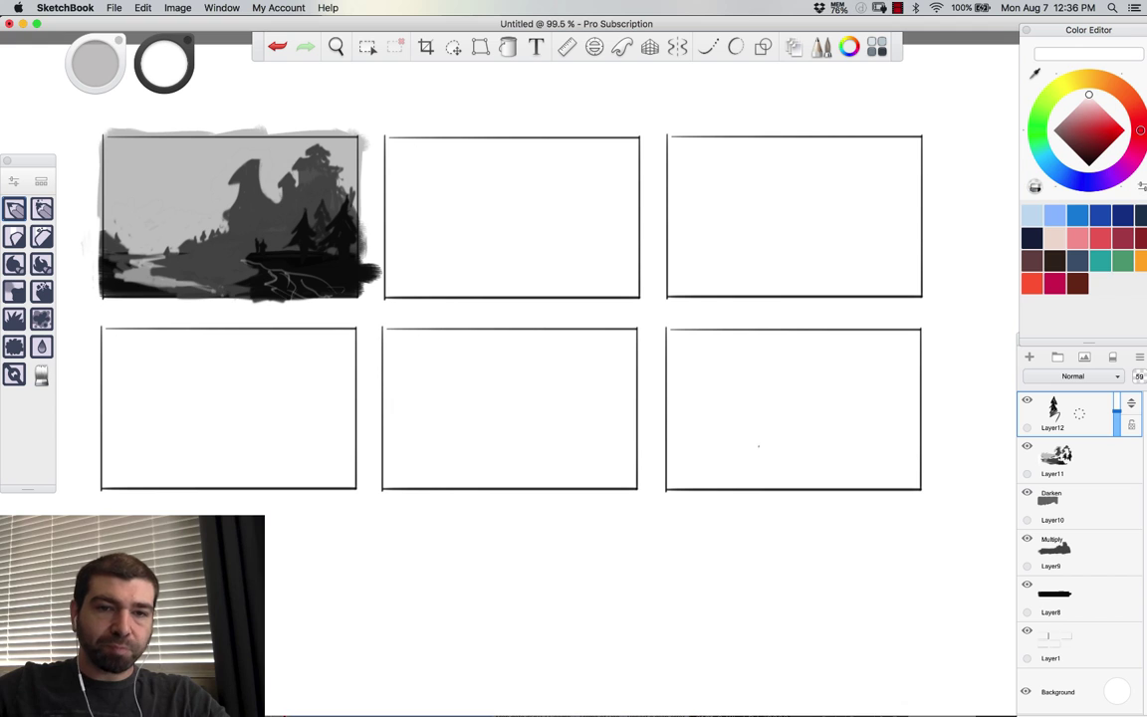
alt+click(247, 250)
alt+click(247, 257)
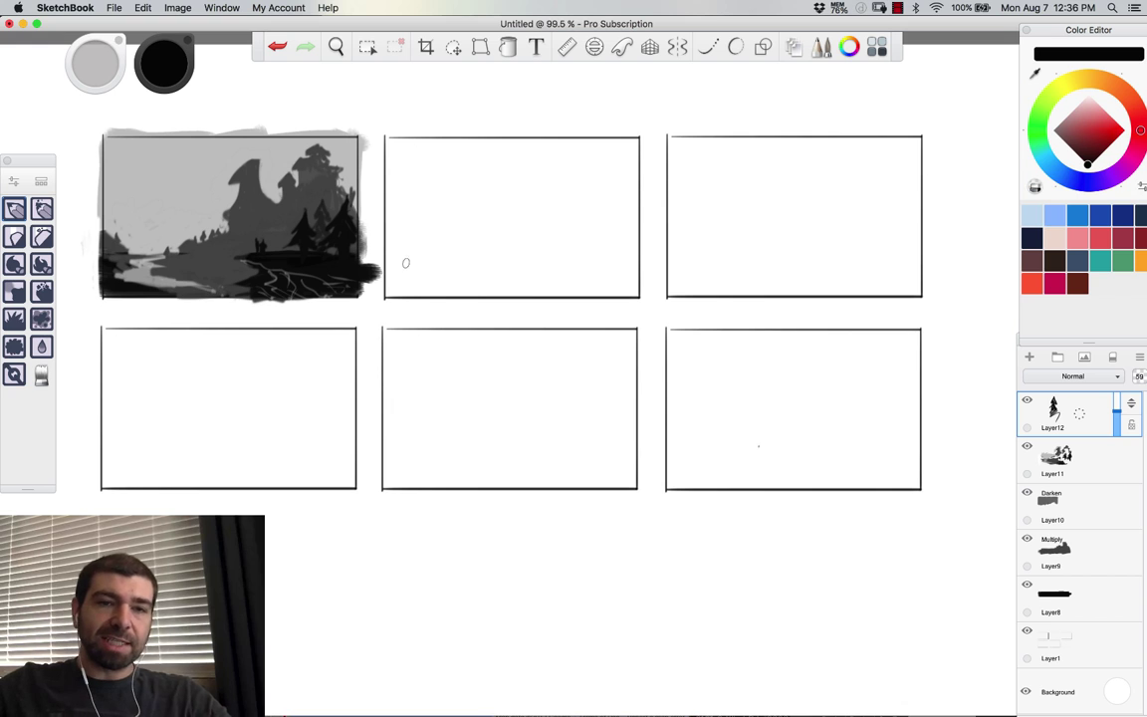
alt+click(229, 259)
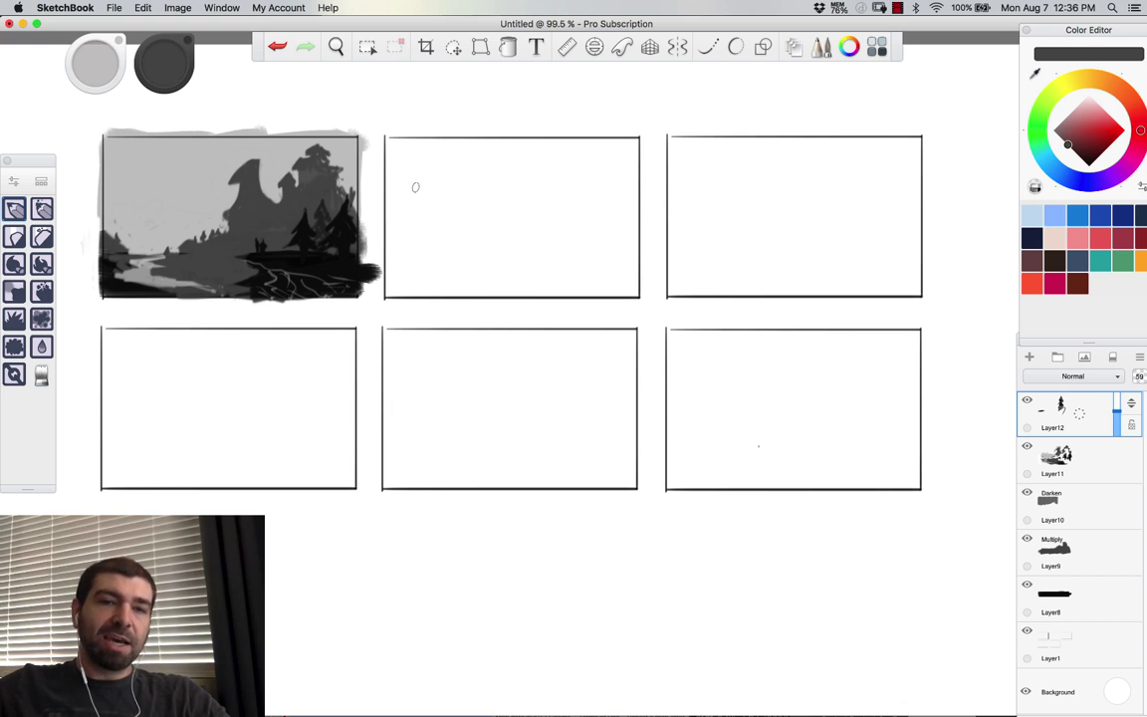
Step: Brush horizontal cloud streaks across the first frame's sky with white and a sampled light gray
alt+click(192, 112)
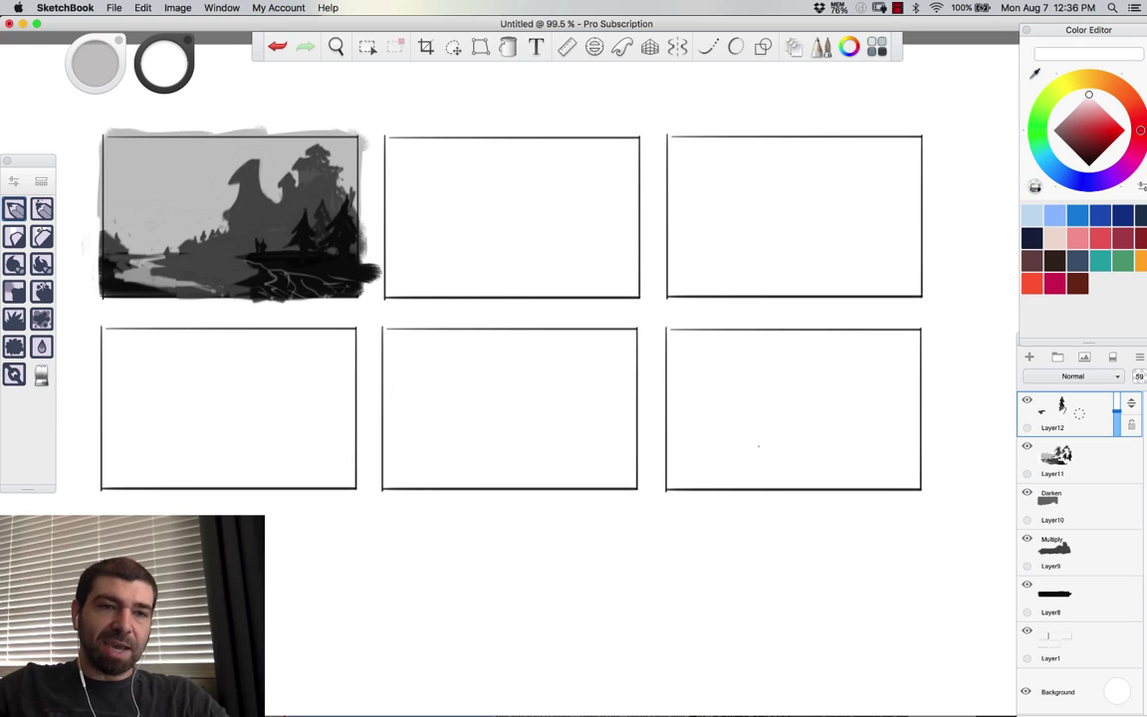
drag(106, 167, 227, 175)
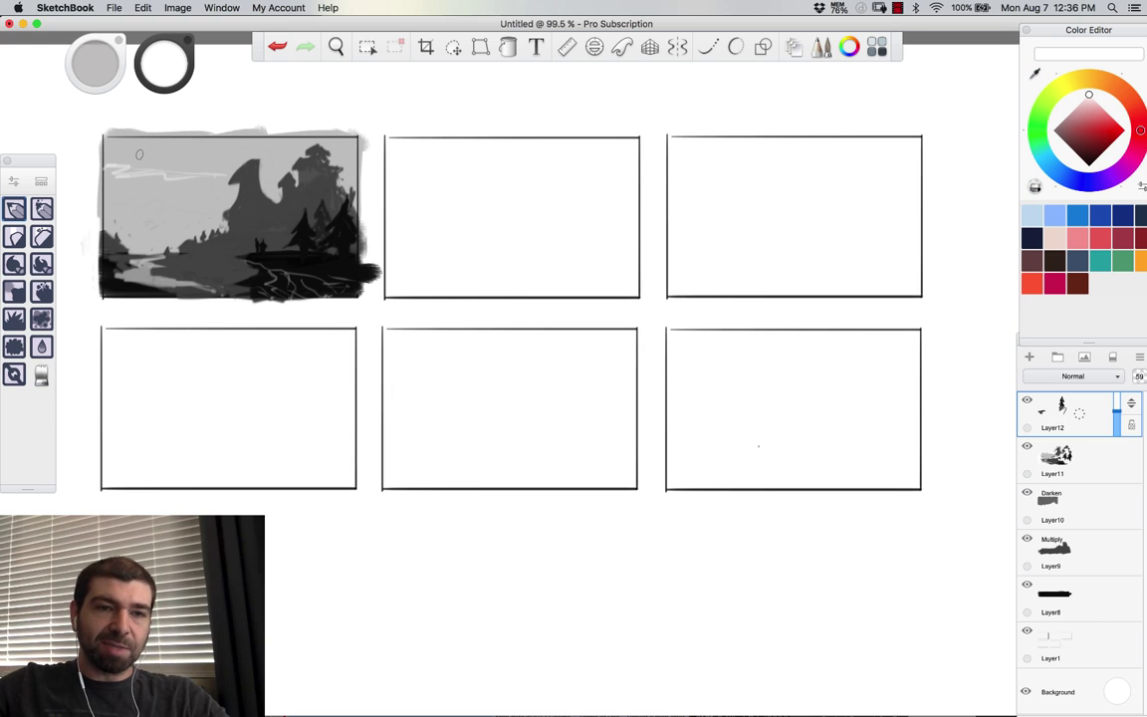
alt+click(131, 153)
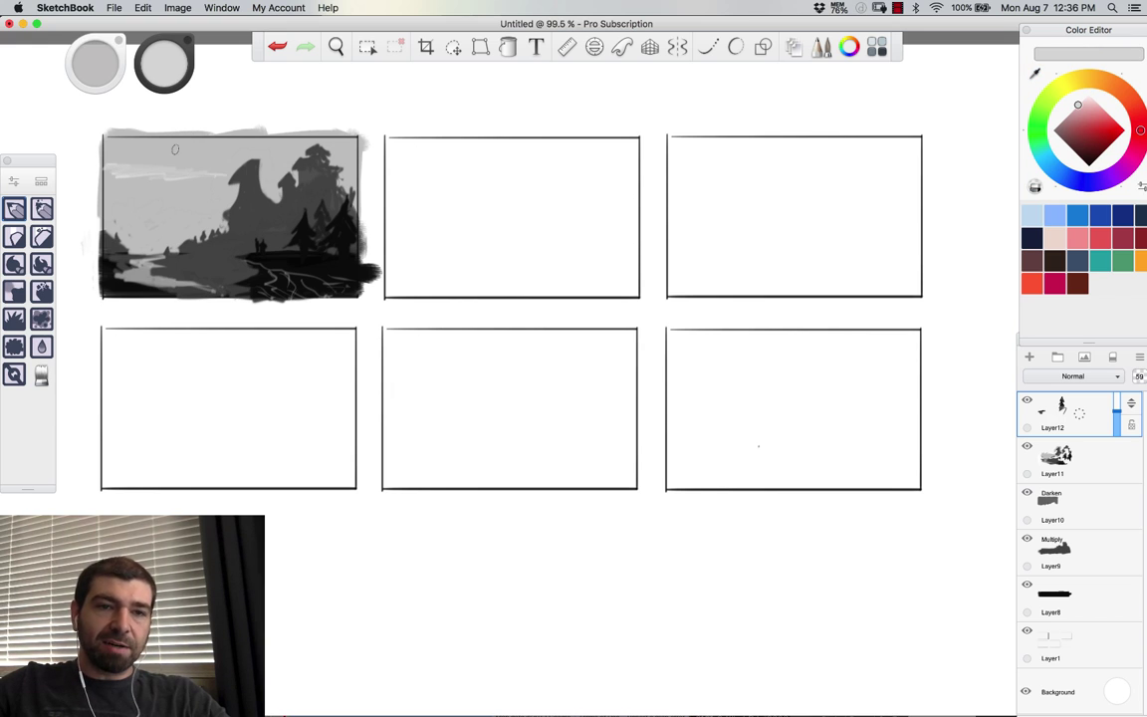
drag(129, 158, 208, 156)
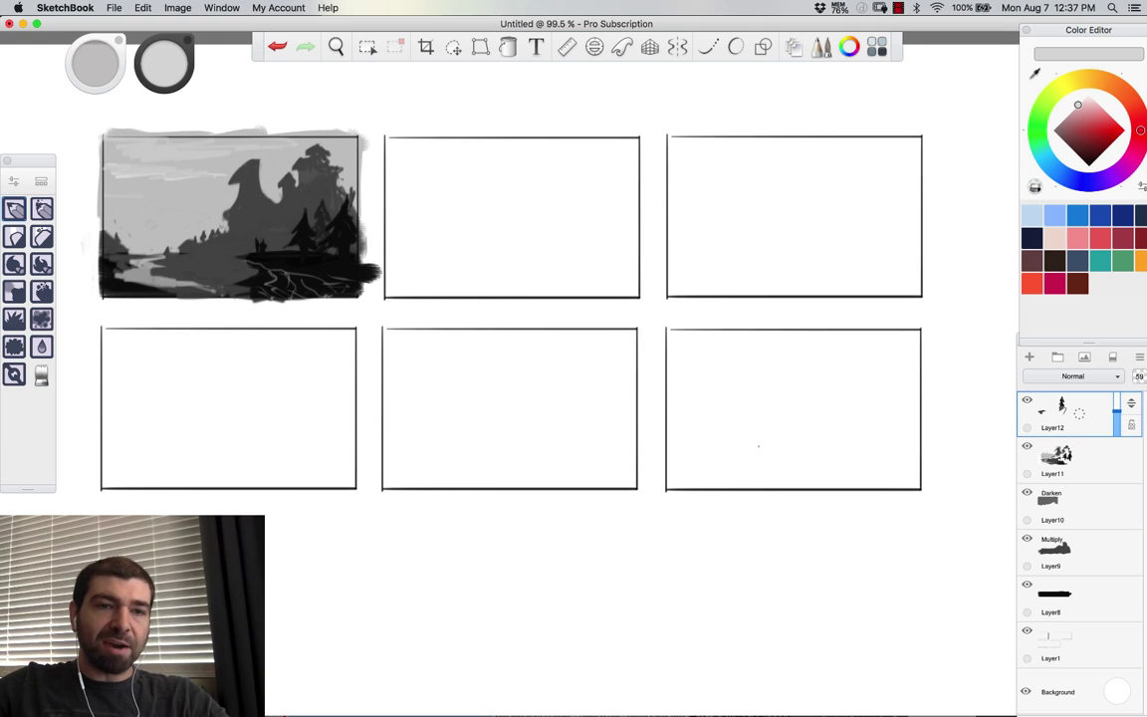
Step: Paint sampled white over the black overspill outside the first frame's right border
alt+click(378, 234)
mouse_move(373, 265)
mouse_down()
mouse_move(370, 292)
mouse_move(370, 242)
mouse_move(376, 282)
mouse_up()
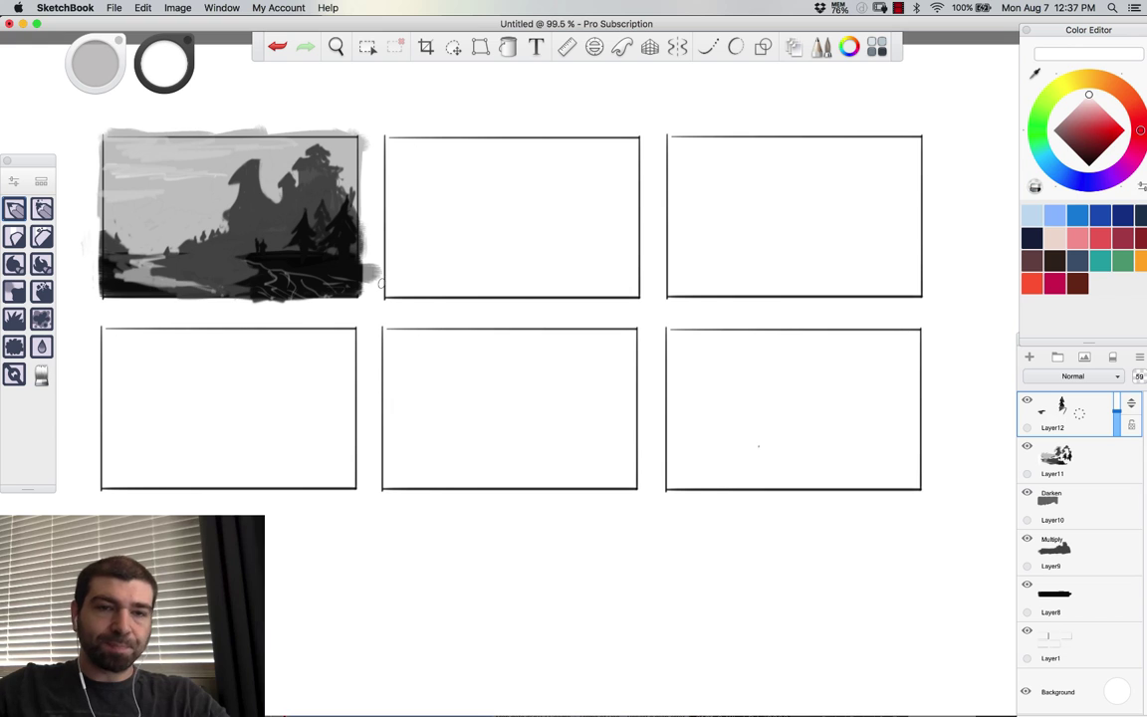
key(alt)
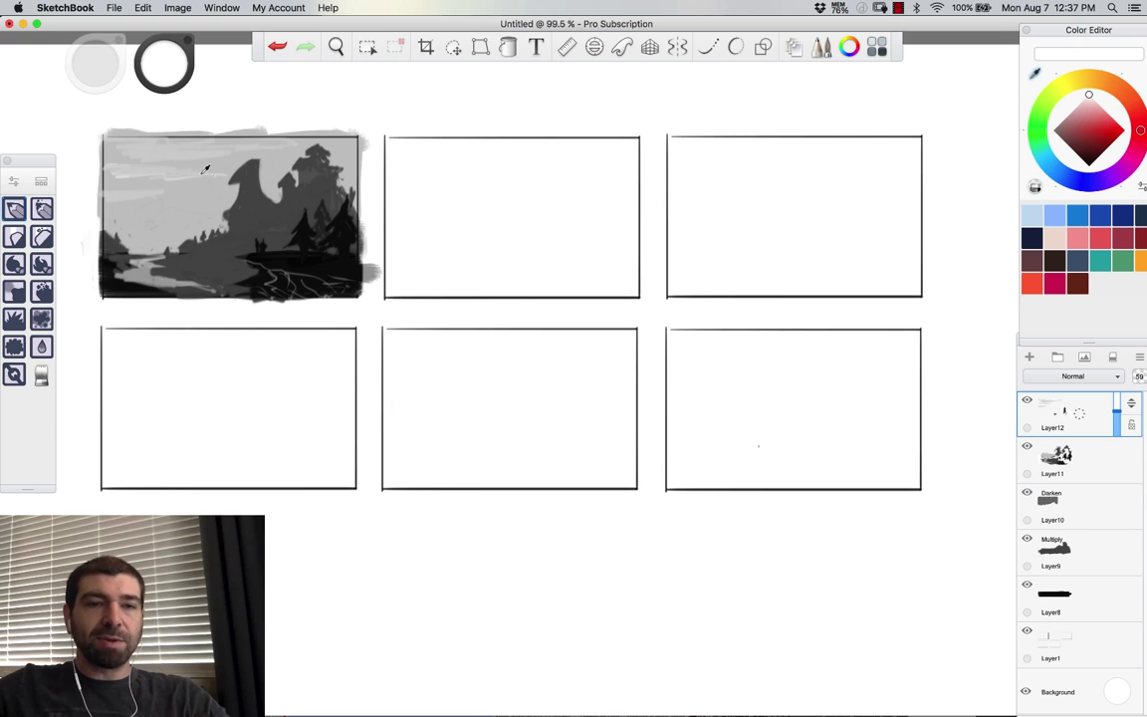
Step: Sample the sky gray, midground gray and foreground black of the first thumbnail in turn
alt+click(192, 211)
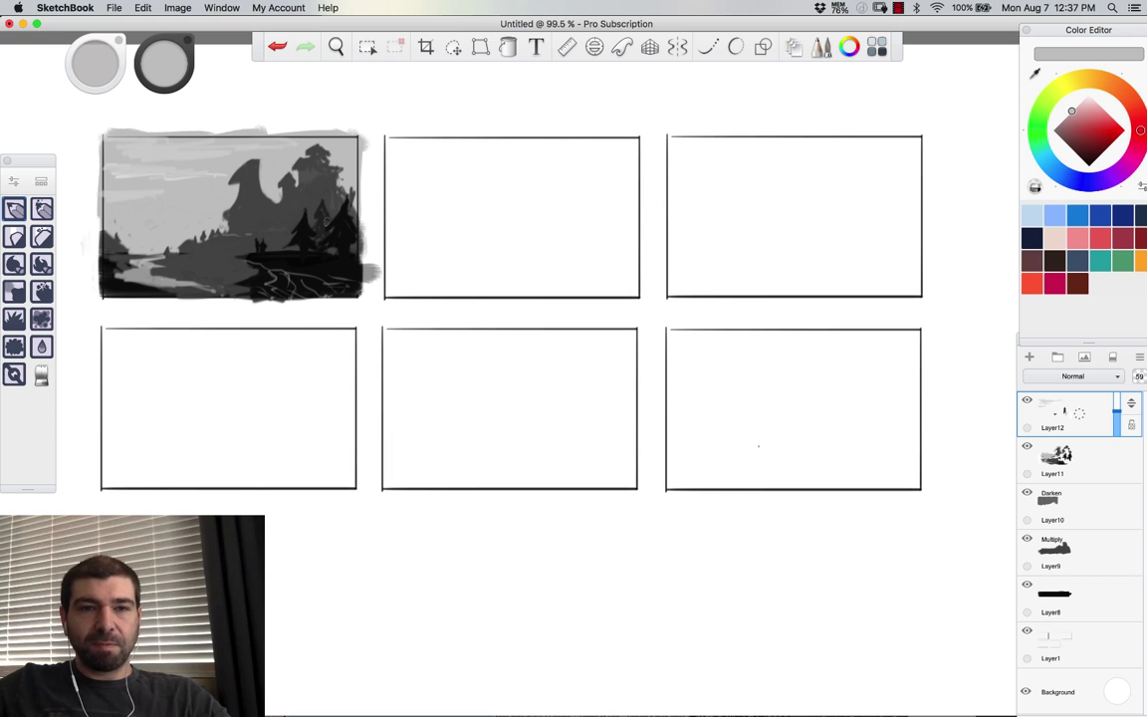
alt+click(338, 175)
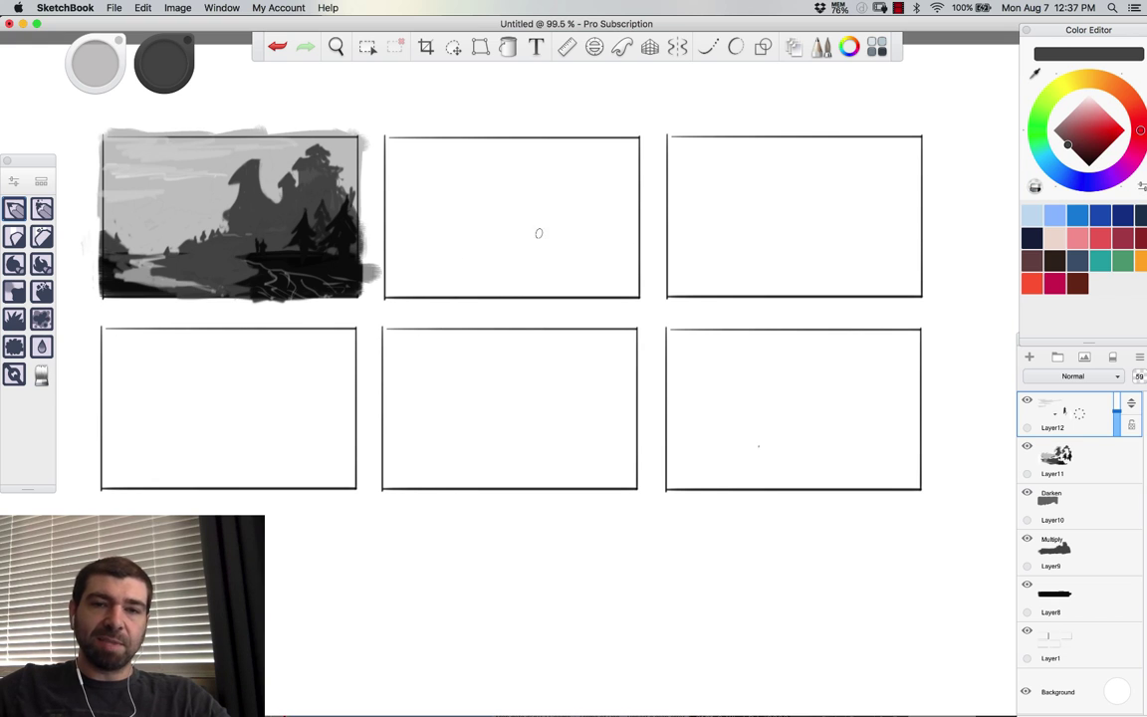
alt+click(332, 268)
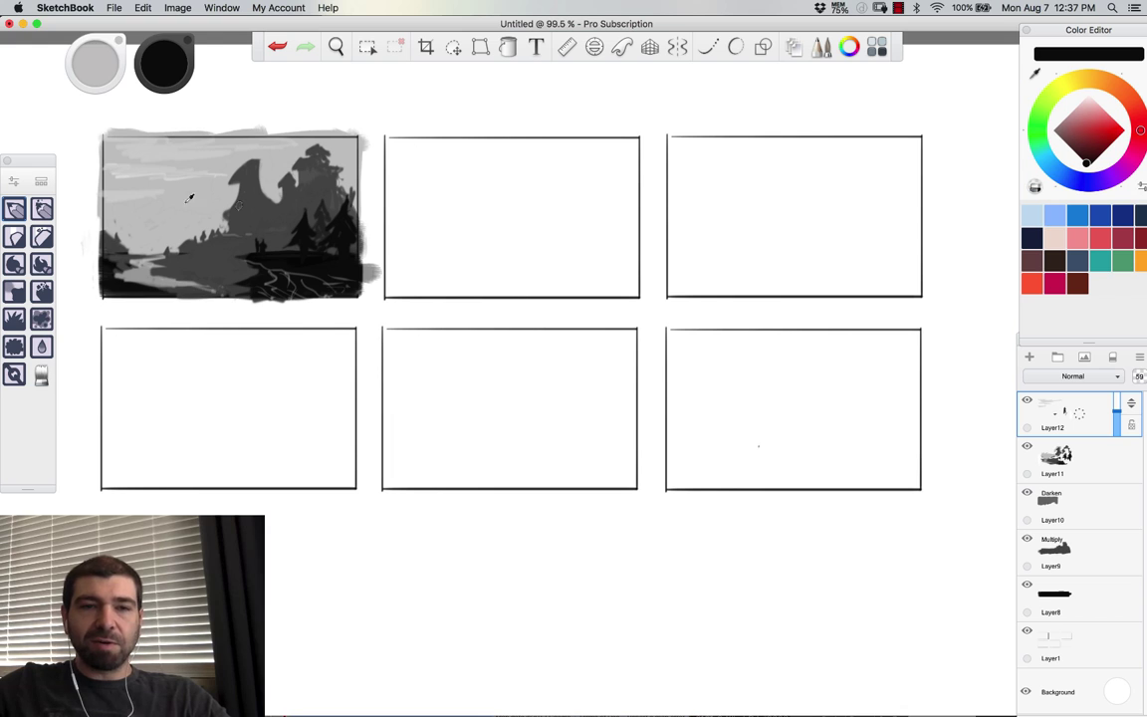
Step: Fill the whole second frame with the first thumbnail's sampled sky gray, using the second brush at size 40
alt+click(170, 180)
mouse_move(418, 164)
mouse_down()
mouse_move(434, 177)
mouse_move(410, 219)
mouse_up()
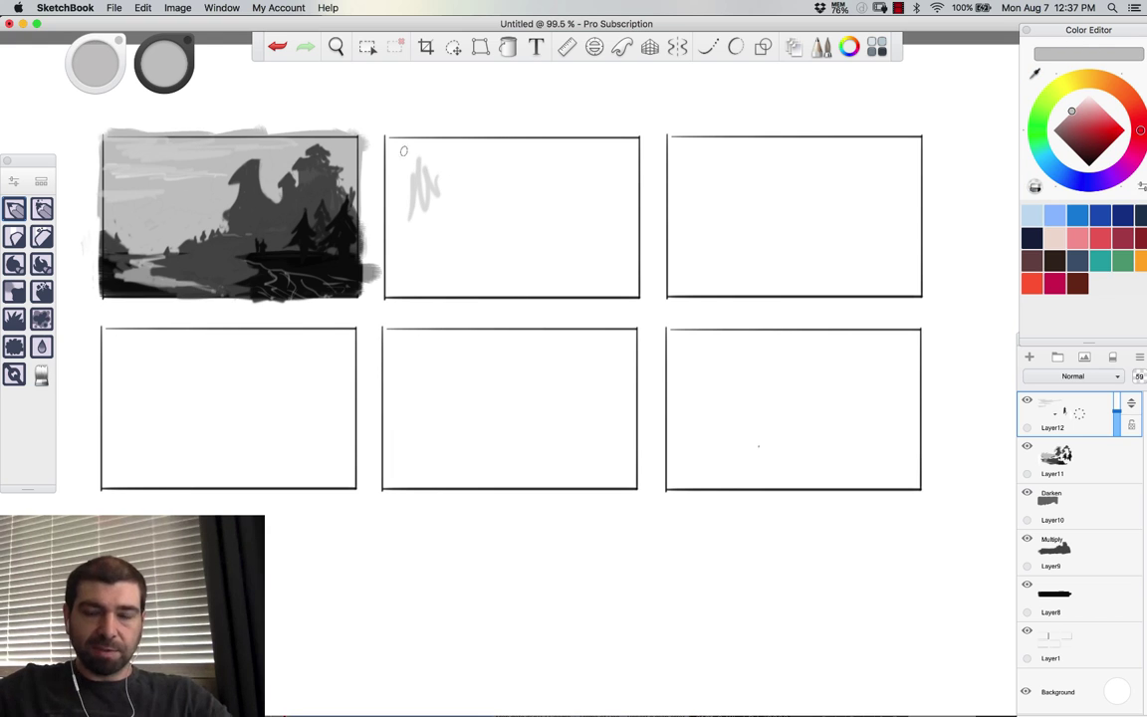
key(])
click(5, 210)
click(41, 210)
key(bracketright)
key(bracketright)
key(bracketright)
key(bracketright)
key(bracketright)
key(bracketright)
key(bracketright)
key(bracketright)
key(bracketright)
key(bracketright)
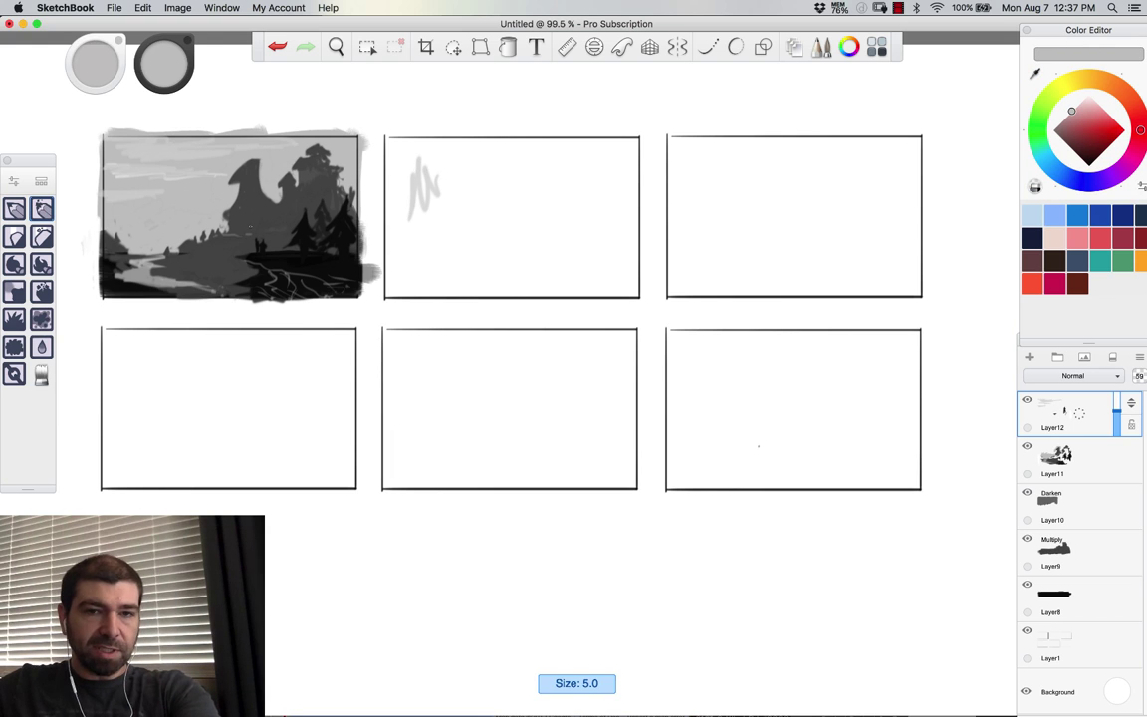
key(bracketright)
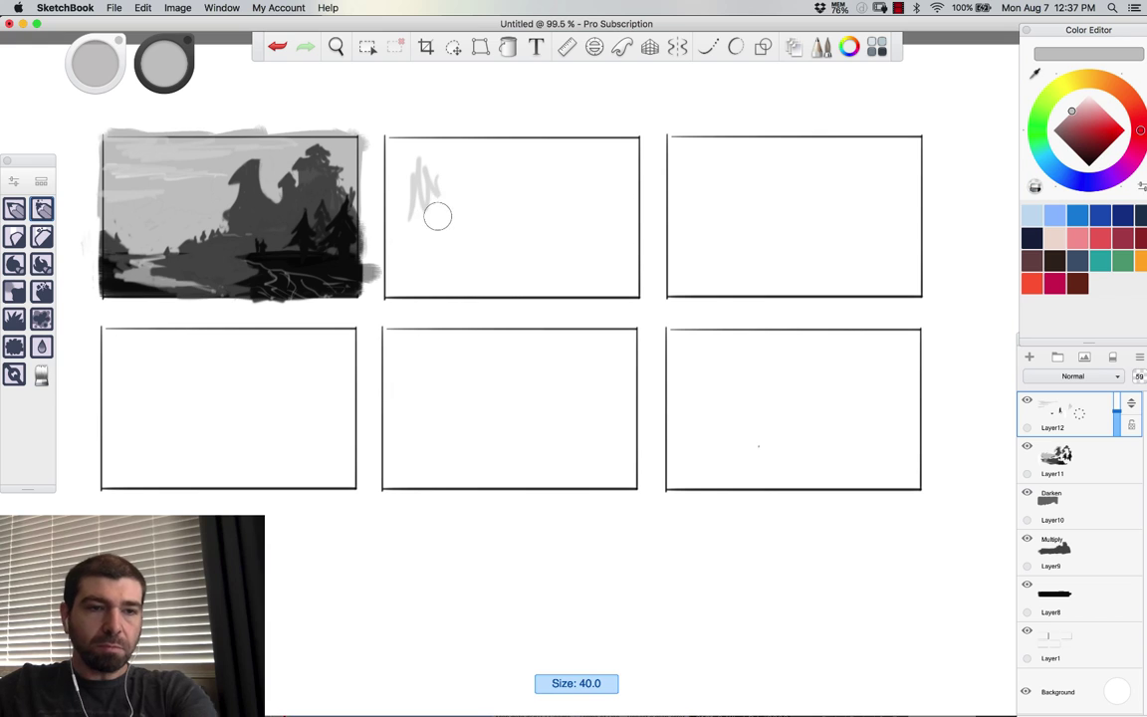
mouse_move(435, 189)
mouse_down()
mouse_move(400, 158)
mouse_move(627, 155)
mouse_move(617, 224)
mouse_move(403, 189)
mouse_move(408, 289)
mouse_move(398, 249)
mouse_move(478, 234)
mouse_move(537, 259)
mouse_move(557, 227)
mouse_move(612, 259)
mouse_move(607, 281)
mouse_move(438, 269)
mouse_up()
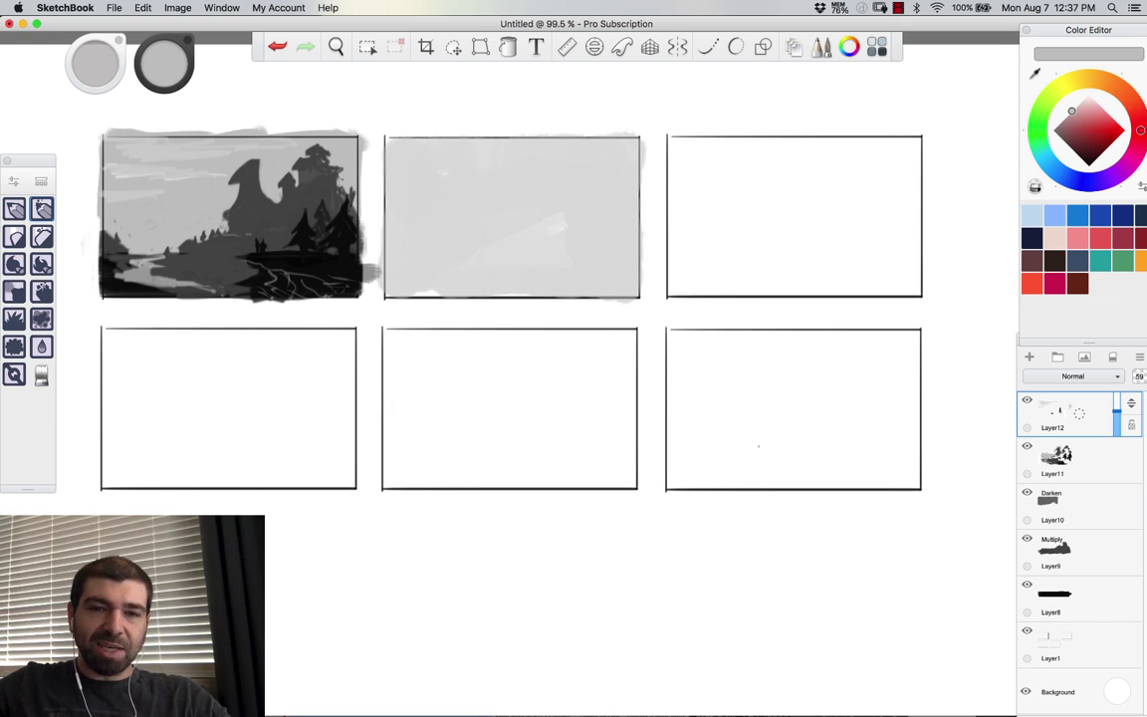
Step: Set the active layer's blend mode to Darken
click(1065, 376)
click(1049, 401)
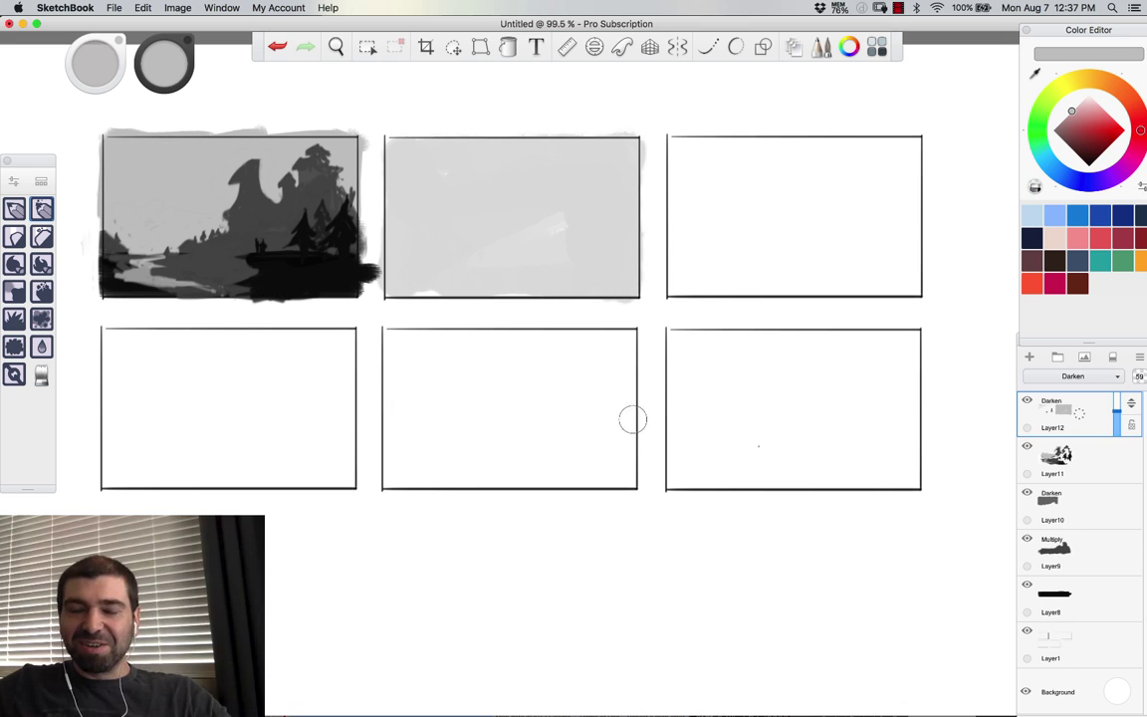
Step: Reduce the brush size and sample the foreground black to block in dark diagonal strokes in the second frame's lower right corner
alt+click(375, 307)
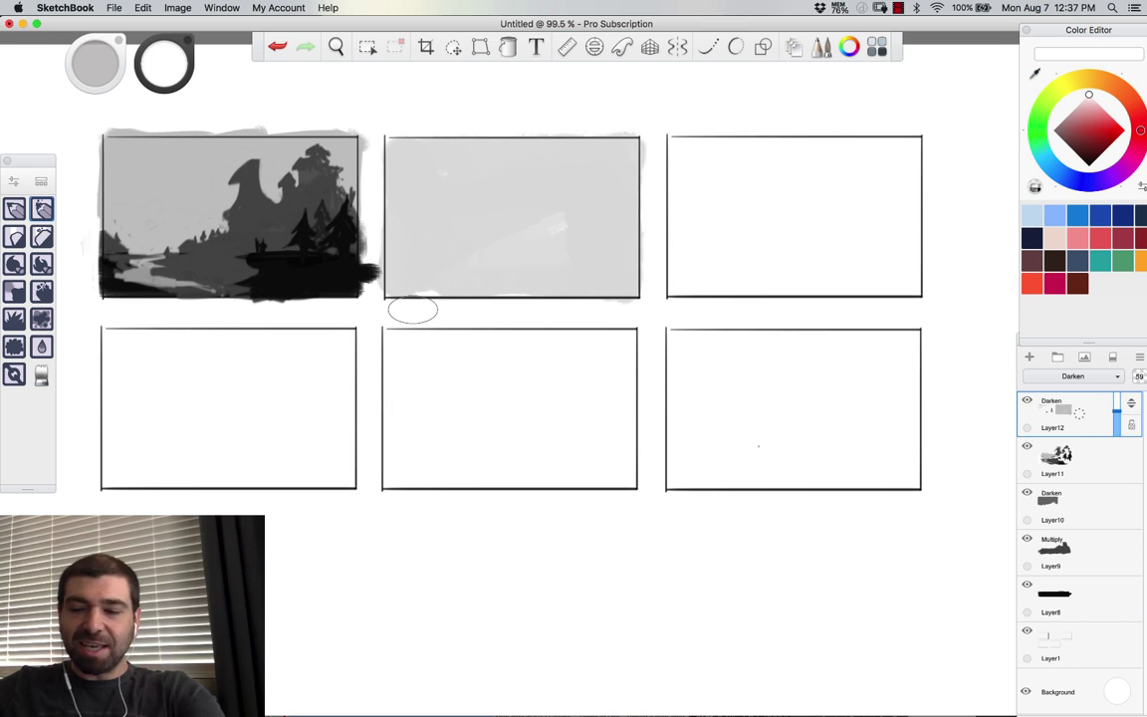
key(bracketleft)
key(bracketleft)
key(bracketleft)
alt+click(272, 220)
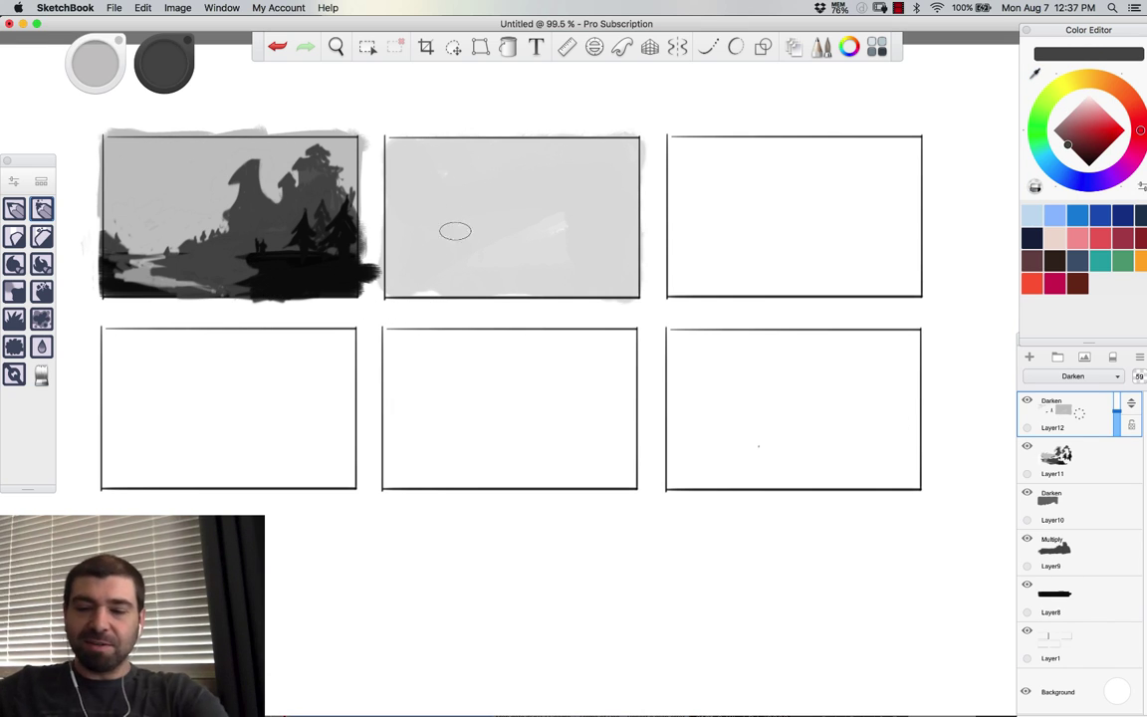
key(bracketleft)
key(bracketleft)
key(bracketleft)
key(bracketleft)
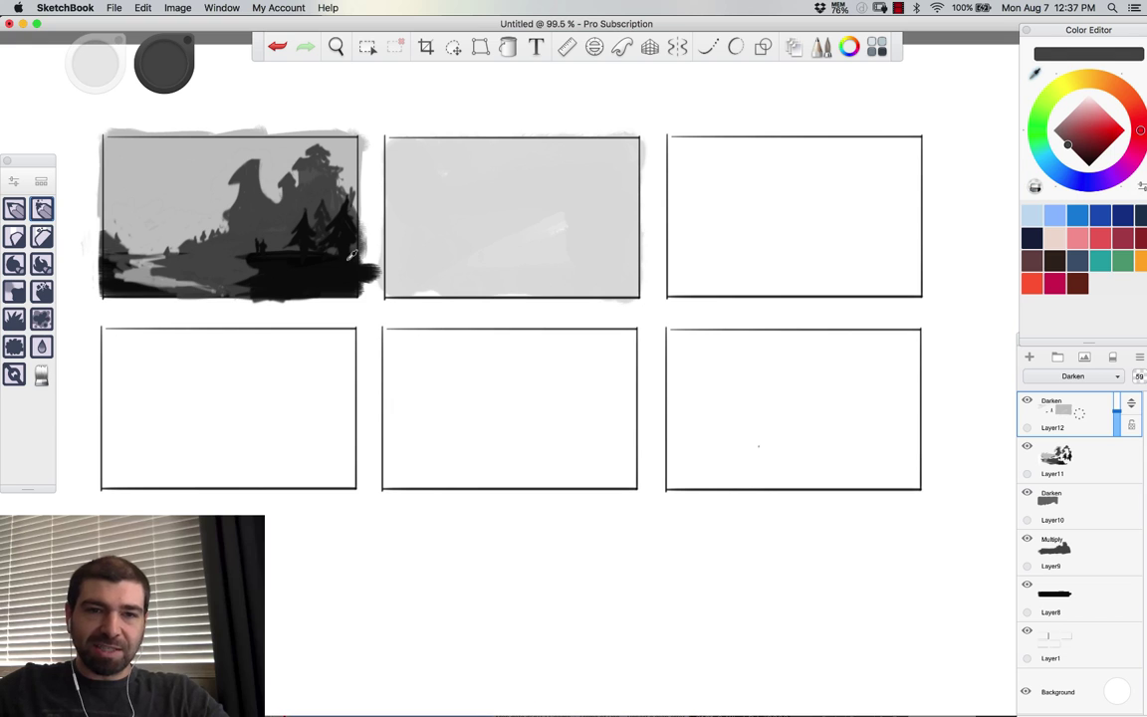
alt+click(337, 265)
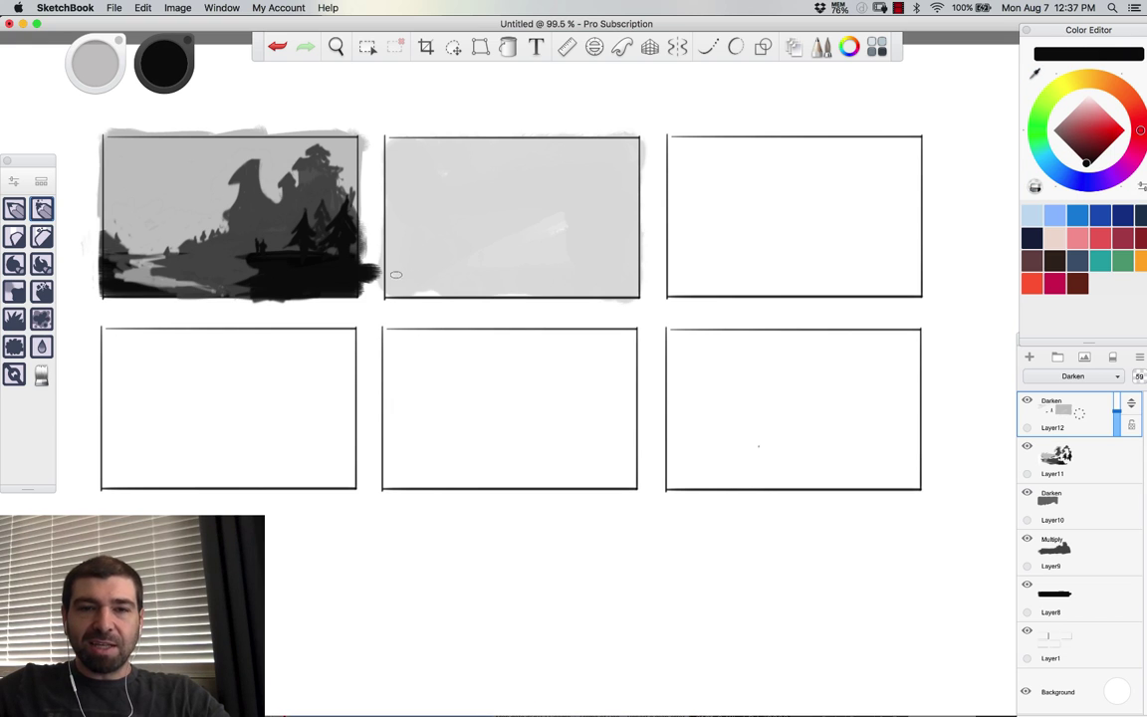
Step: Redraw the thin black slope line rising from lower left to right across the second frame on a new Darken layer
key(super+z)
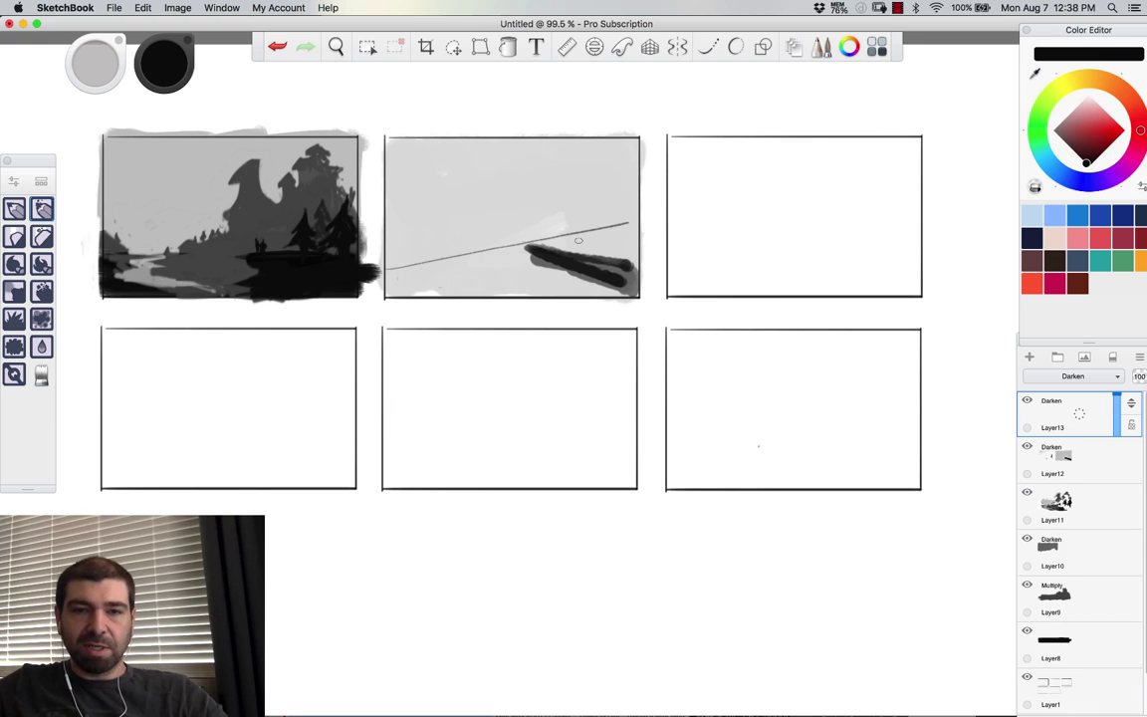
key(super+z)
drag(393, 271, 611, 237)
key(super+z)
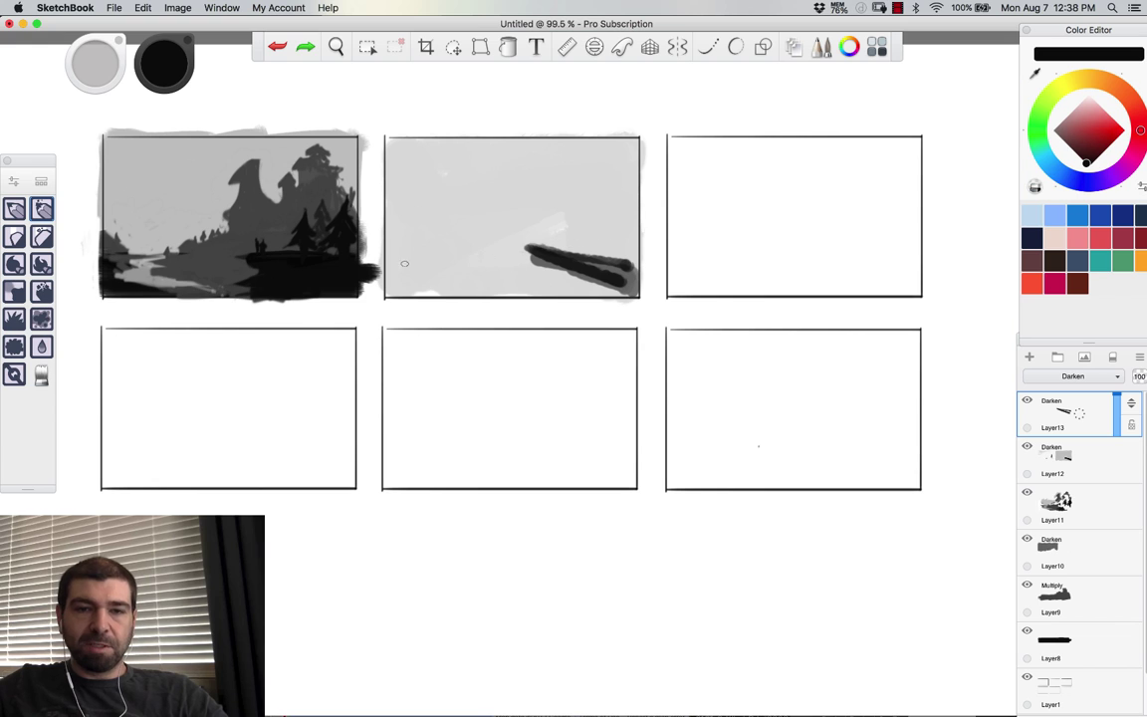
mouse_move(426, 259)
mouse_down()
mouse_move(636, 221)
mouse_move(383, 269)
mouse_move(597, 232)
mouse_up()
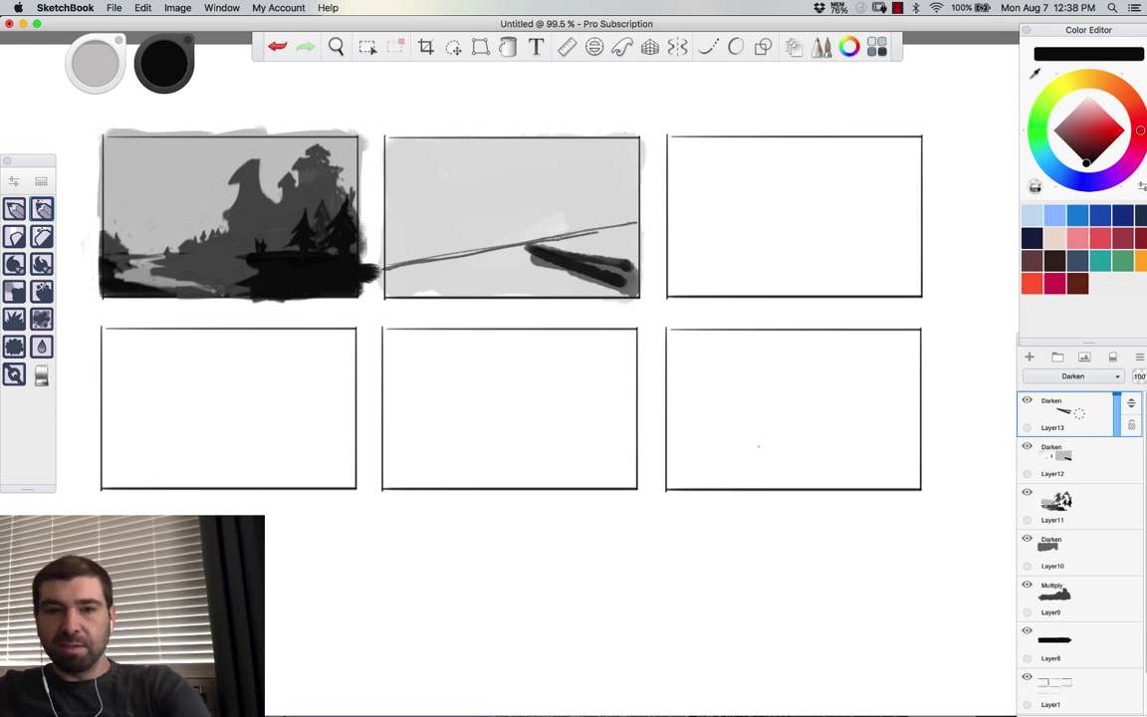
Step: Fill the second frame's area below the slope line with black to form a solid foreground hillside
drag(388, 270, 483, 257)
mouse_move(348, 264)
mouse_down()
mouse_move(513, 214)
mouse_move(634, 229)
mouse_move(557, 247)
mouse_up()
drag(627, 239, 629, 279)
mouse_move(542, 224)
mouse_down()
mouse_move(508, 247)
mouse_move(568, 267)
mouse_move(576, 227)
mouse_up()
mouse_move(575, 288)
mouse_down()
mouse_move(423, 253)
mouse_move(528, 219)
mouse_move(369, 239)
mouse_move(463, 224)
mouse_move(363, 257)
mouse_move(429, 265)
mouse_move(357, 260)
mouse_up()
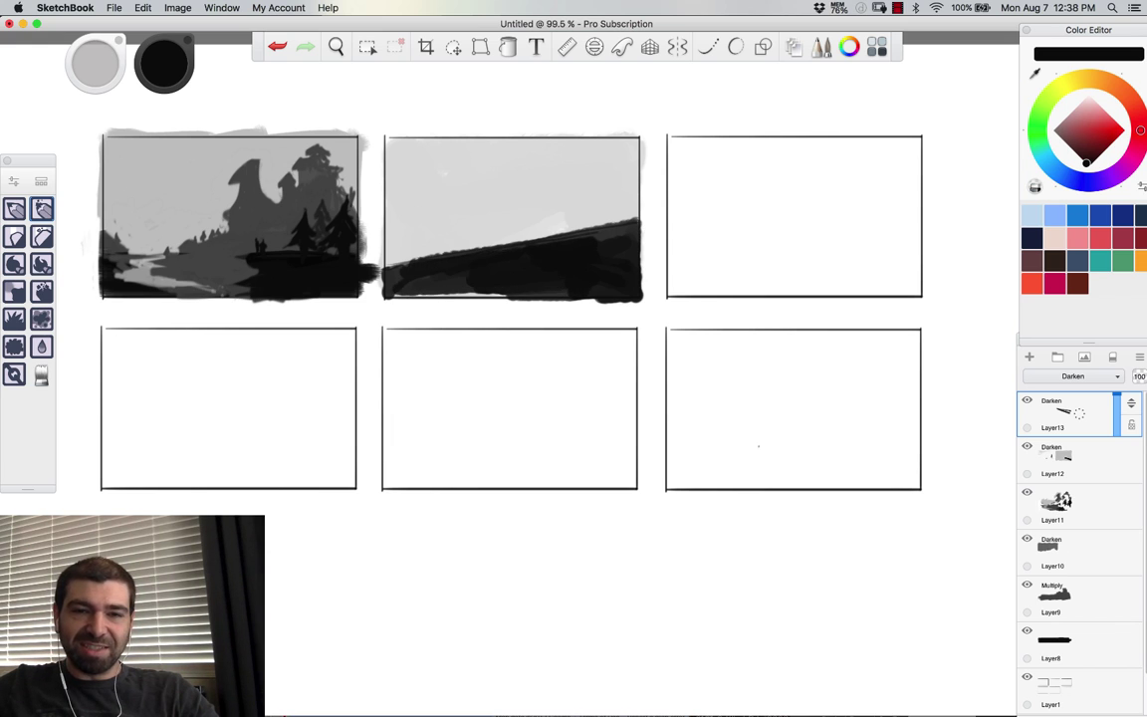
mouse_move(430, 290)
mouse_down()
mouse_move(503, 295)
mouse_move(421, 288)
mouse_move(428, 276)
mouse_up()
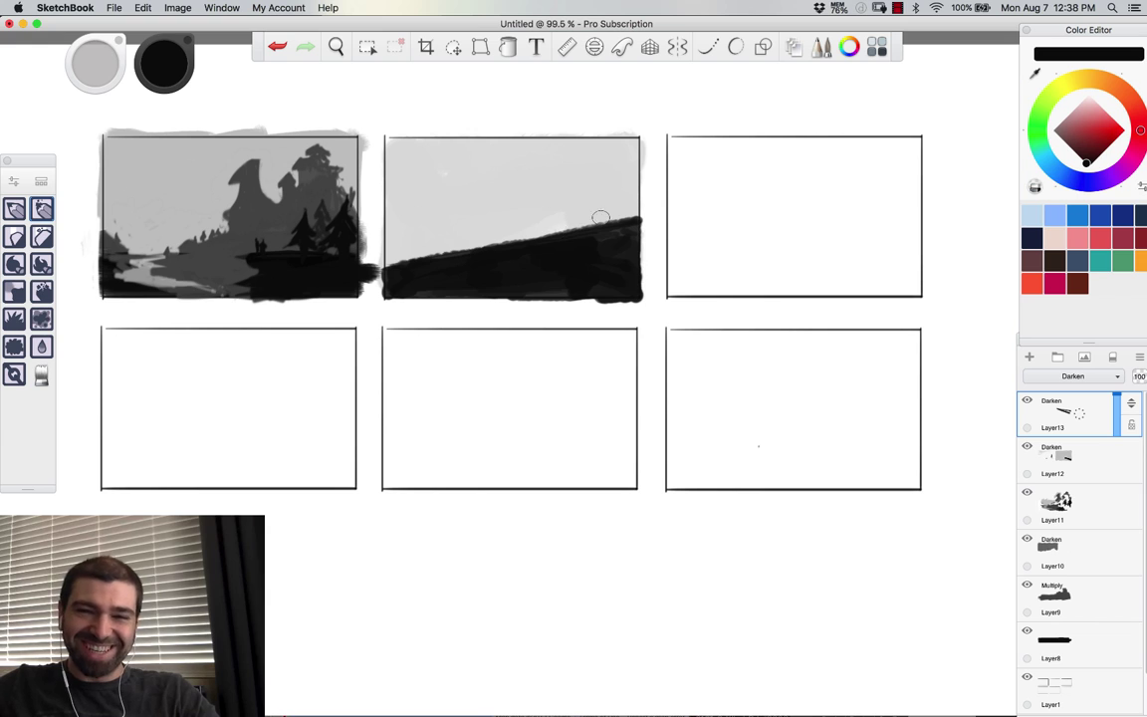
Step: Add an overhanging black ledge on the hillside's upper right and cut back the slope beneath it with sampled light gray
mouse_move(528, 224)
mouse_down()
mouse_move(634, 216)
mouse_move(530, 223)
mouse_move(597, 229)
mouse_up()
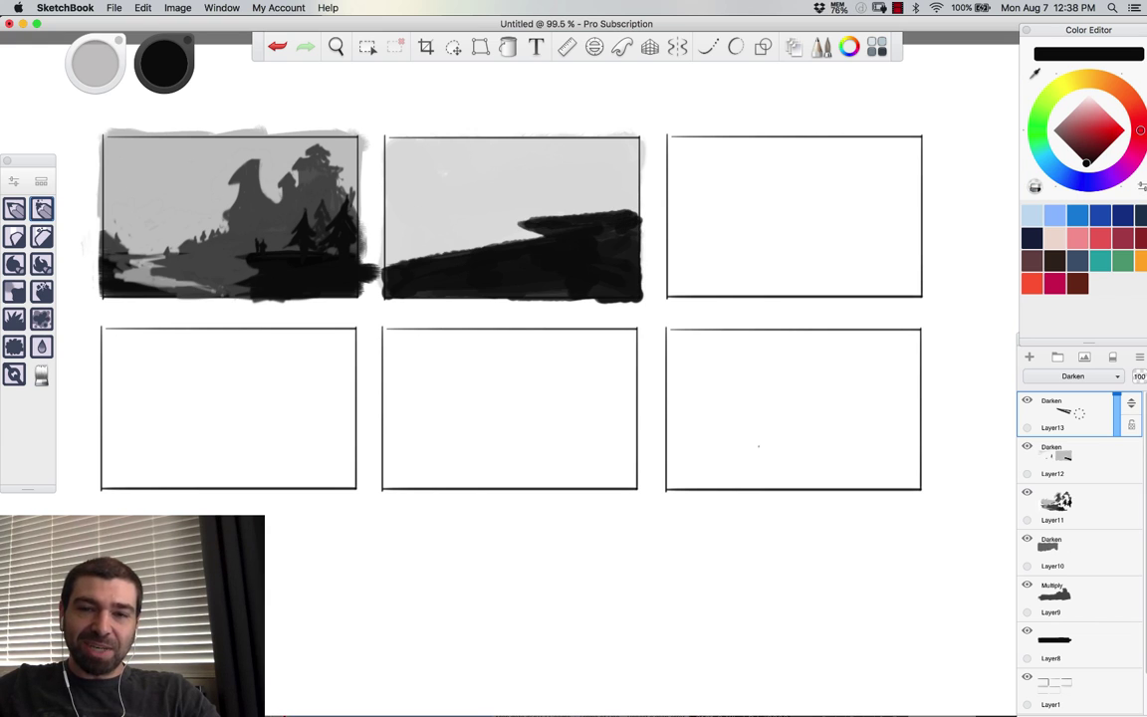
alt+click(501, 225)
mouse_move(531, 245)
mouse_down()
mouse_move(542, 243)
mouse_move(413, 267)
mouse_up()
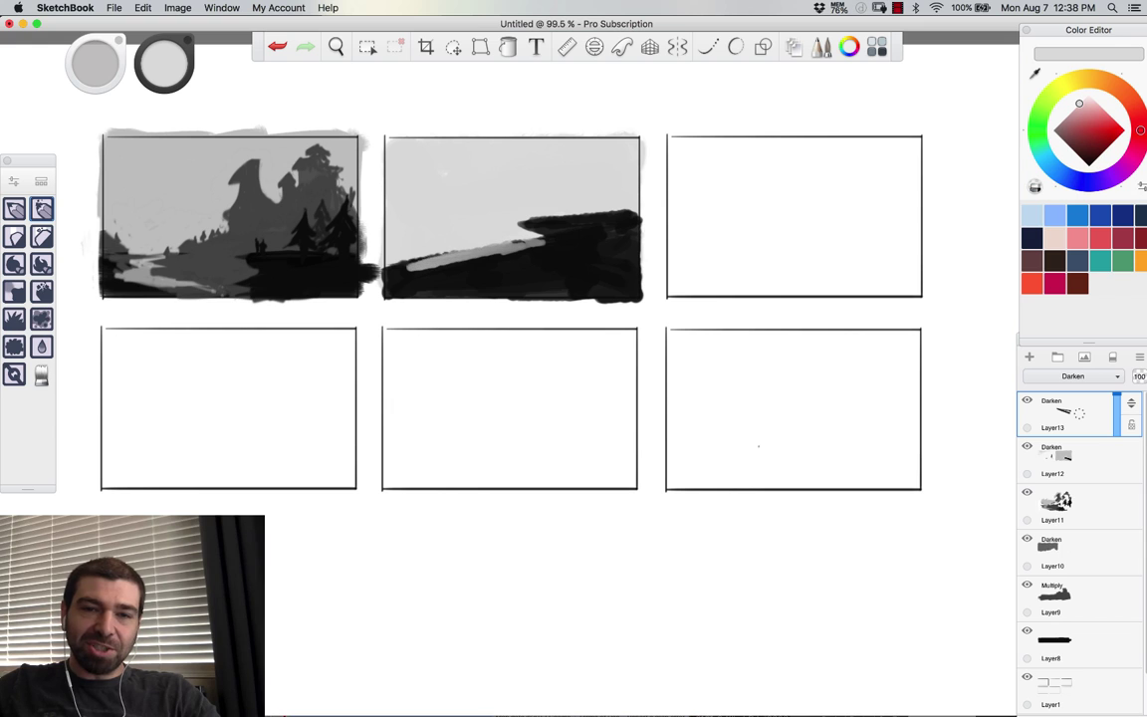
Step: Sample the first castle's dark gray and sketch two small pointed tower tops in the second frame's sky, reducing the brush for the second
alt+click(297, 189)
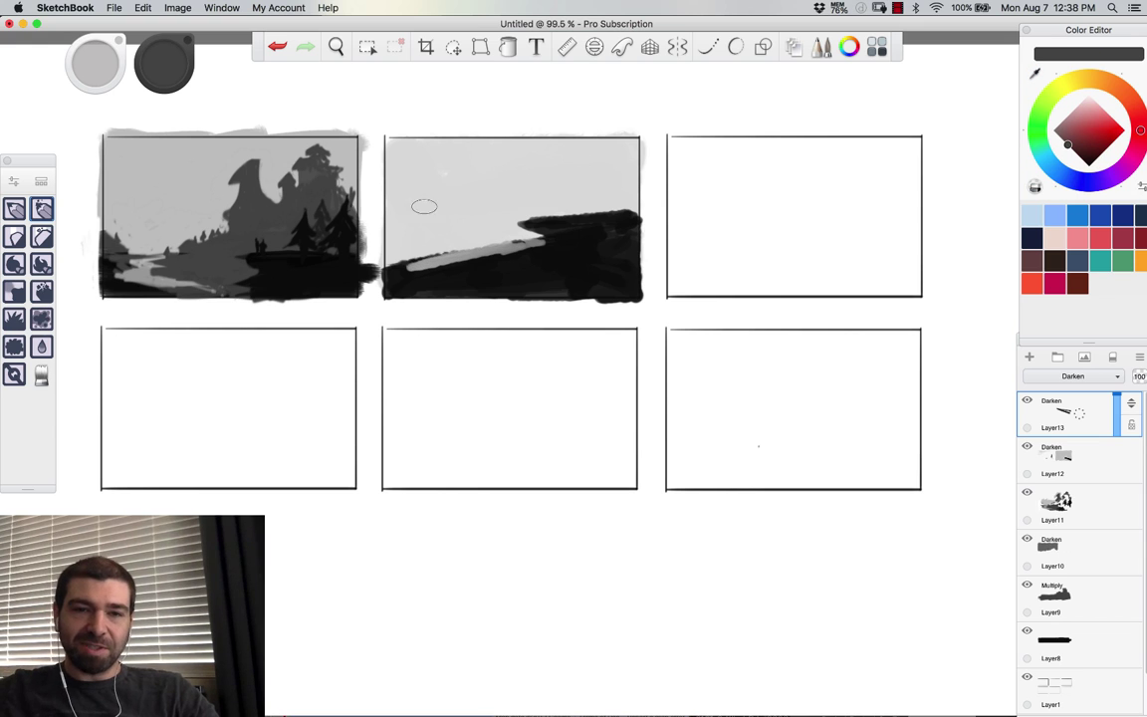
drag(423, 206, 422, 183)
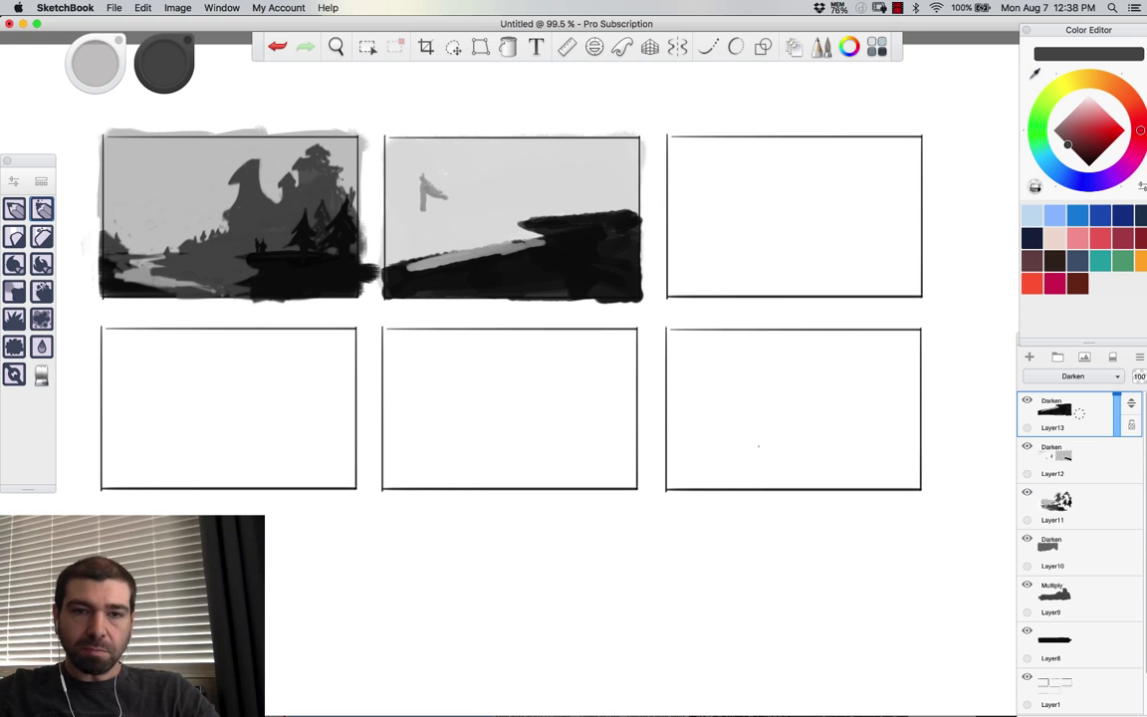
key([)
key([)
key([)
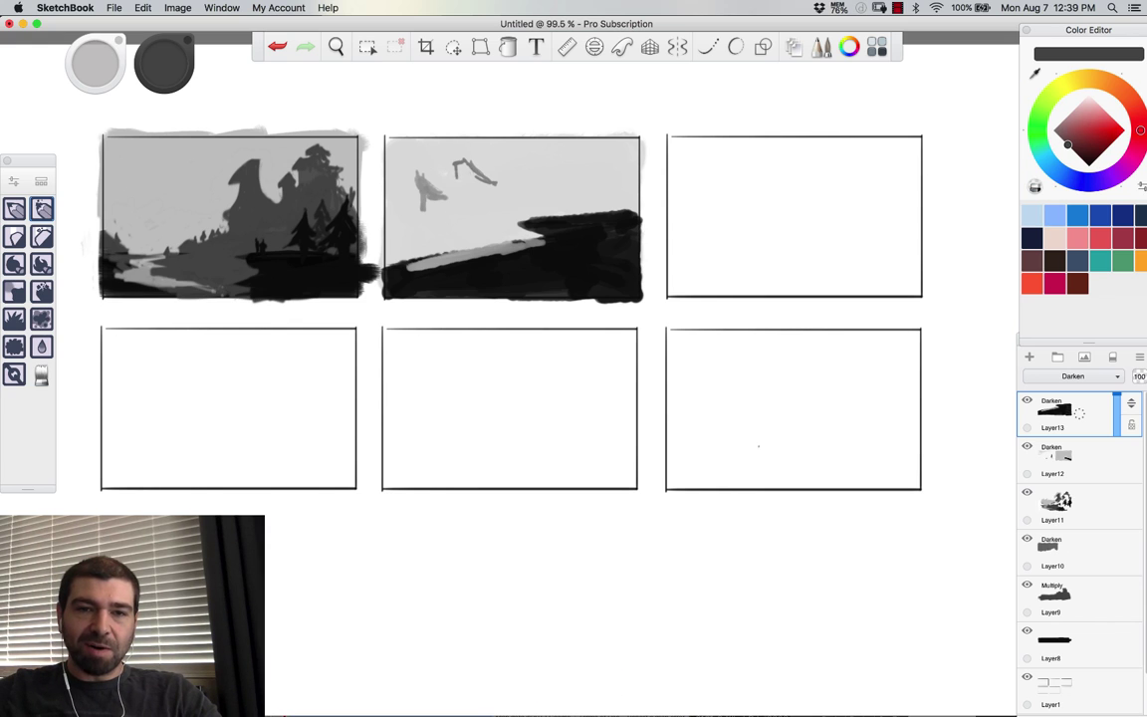
drag(466, 167, 471, 213)
mouse_move(468, 165)
mouse_down()
mouse_move(475, 203)
mouse_move(491, 189)
mouse_up()
Step: Sample a lighter castle gray and, with a larger brush, paint the second frame's central tower down to the slope and thicken the left spire
alt+click(271, 202)
key(])
key(])
key(])
mouse_move(422, 172)
mouse_down()
mouse_move(446, 219)
mouse_move(450, 204)
mouse_move(470, 220)
mouse_move(473, 252)
mouse_move(501, 270)
mouse_move(466, 282)
mouse_up()
drag(427, 197, 432, 228)
drag(413, 167, 433, 224)
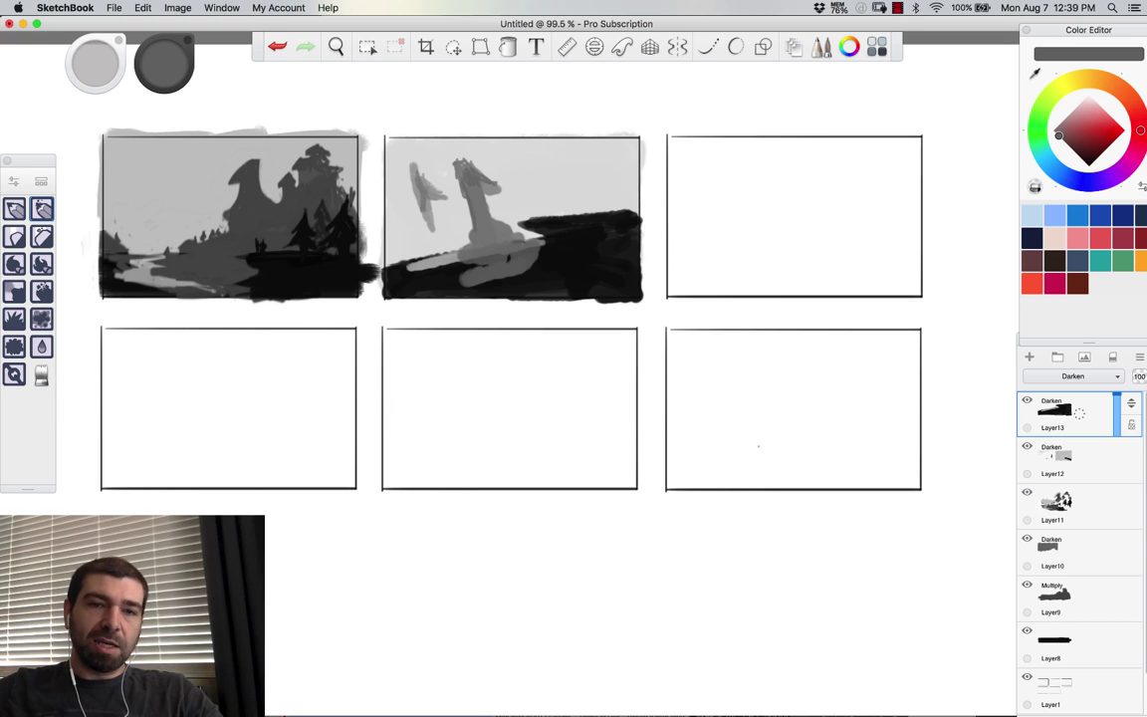
Step: Shape the left tower's jagged roof and link it to the central tower with gray strokes at a finer brush size
drag(407, 167, 403, 178)
key(bracketleft)
key(bracketleft)
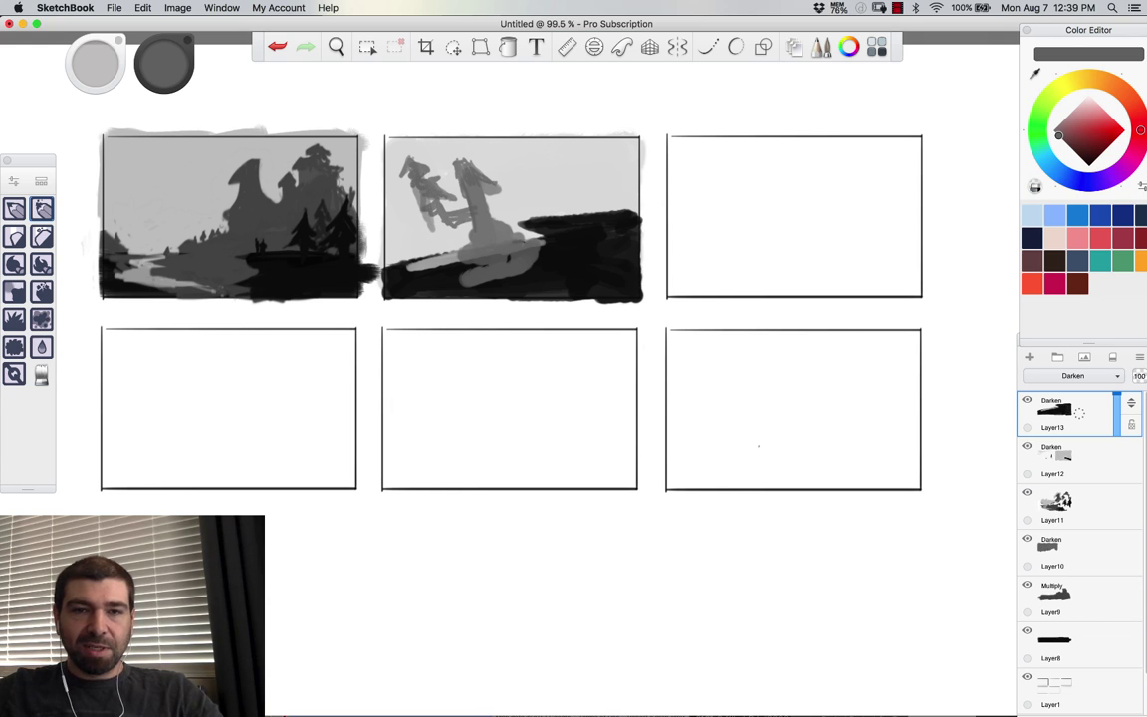
key(])
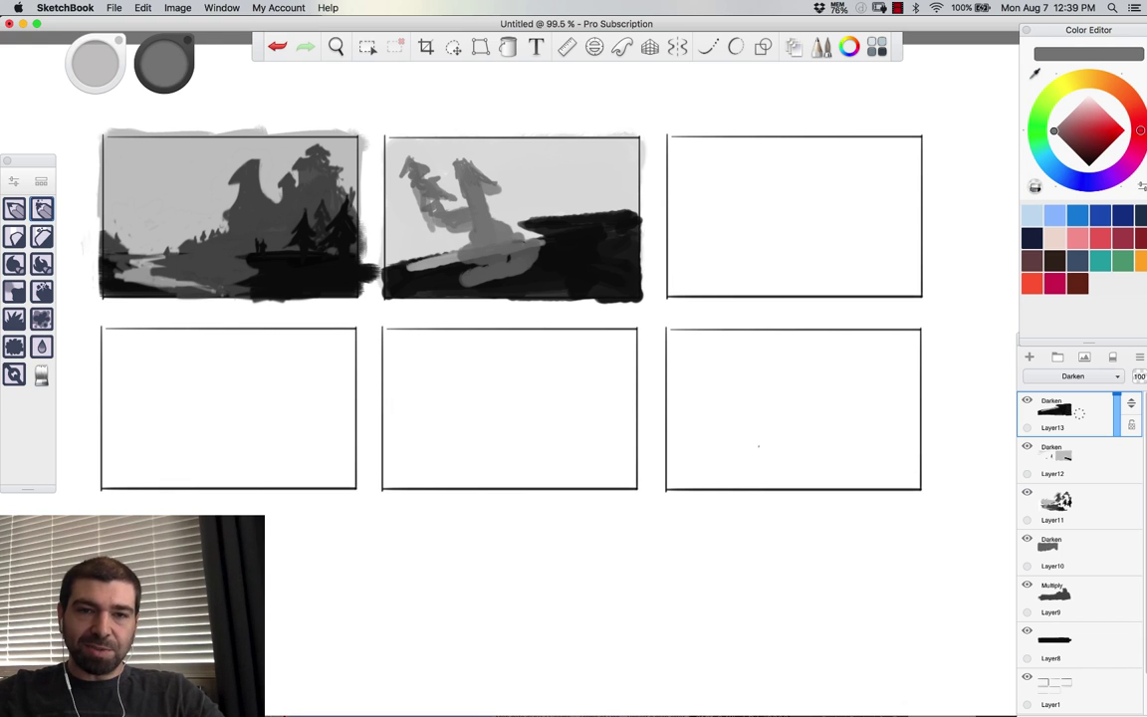
key([)
alt+click(451, 166)
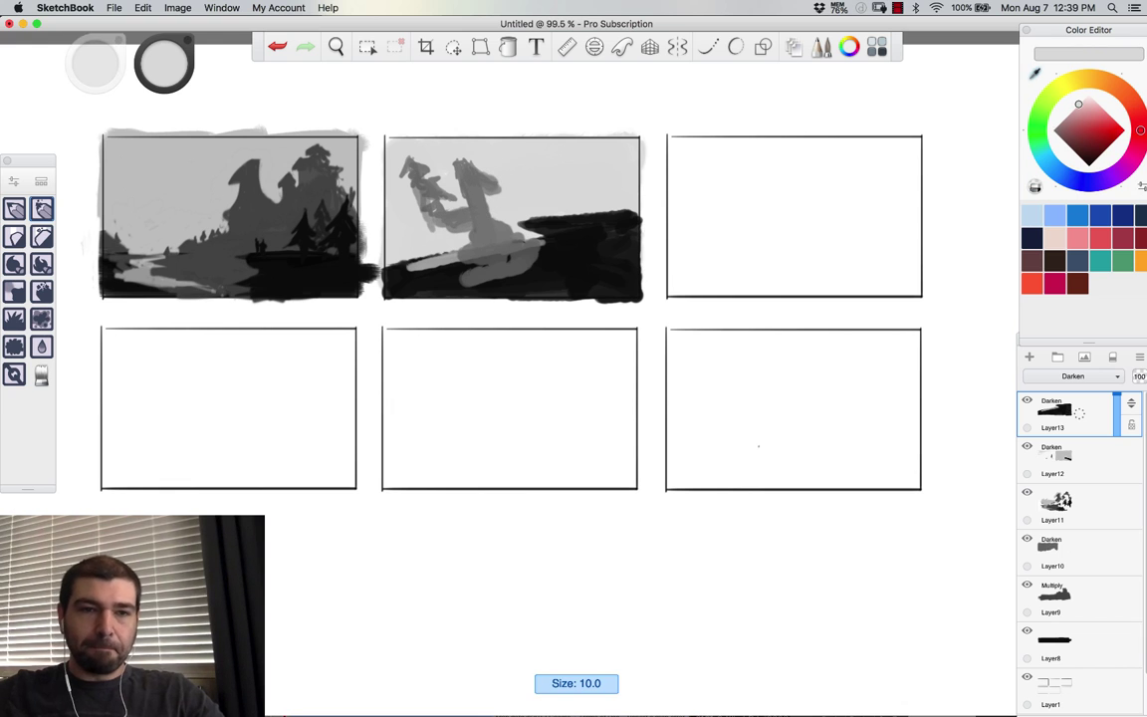
Step: Fill the castle base with sampled gray at brush size 30, then build up the left tower's sides and the slope below with a smaller brush
alt+click(433, 225)
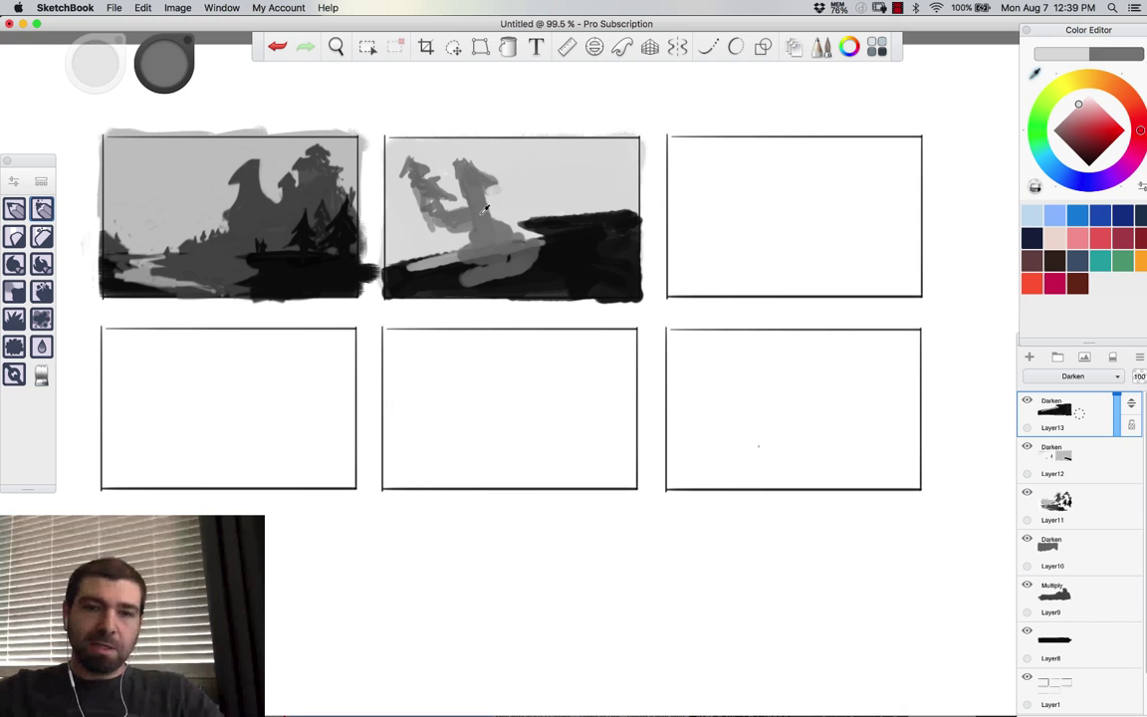
key(])
key(])
key(])
key(])
drag(457, 235, 464, 249)
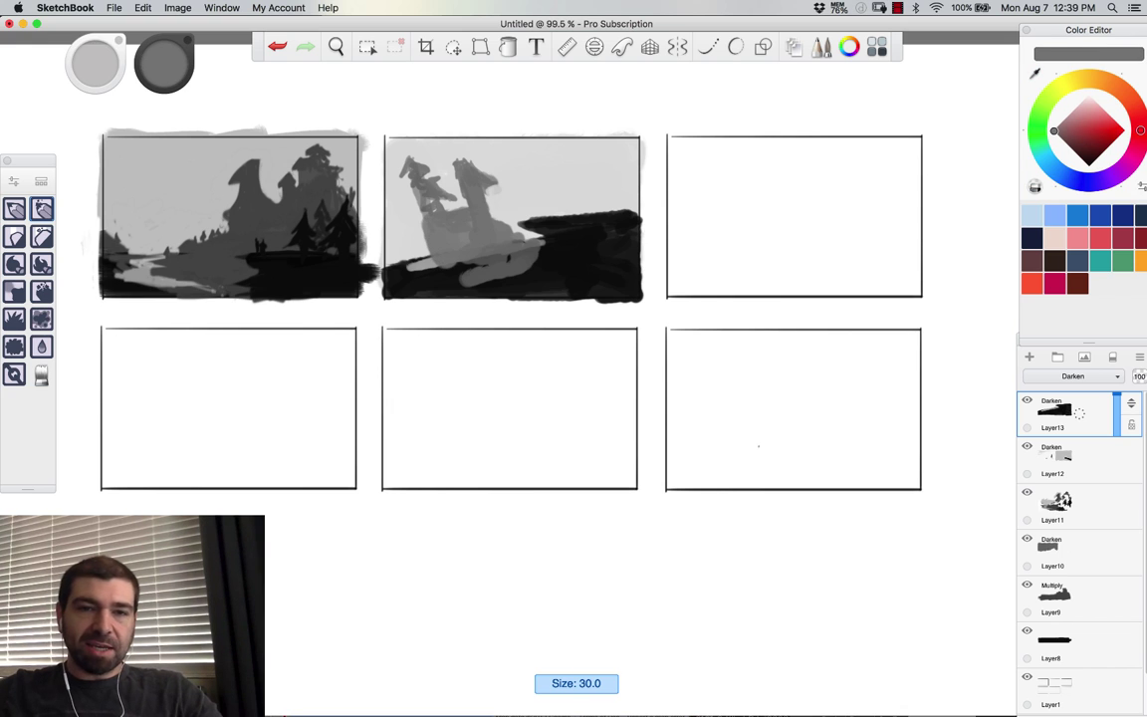
key(bracketleft)
key(bracketleft)
key(bracketleft)
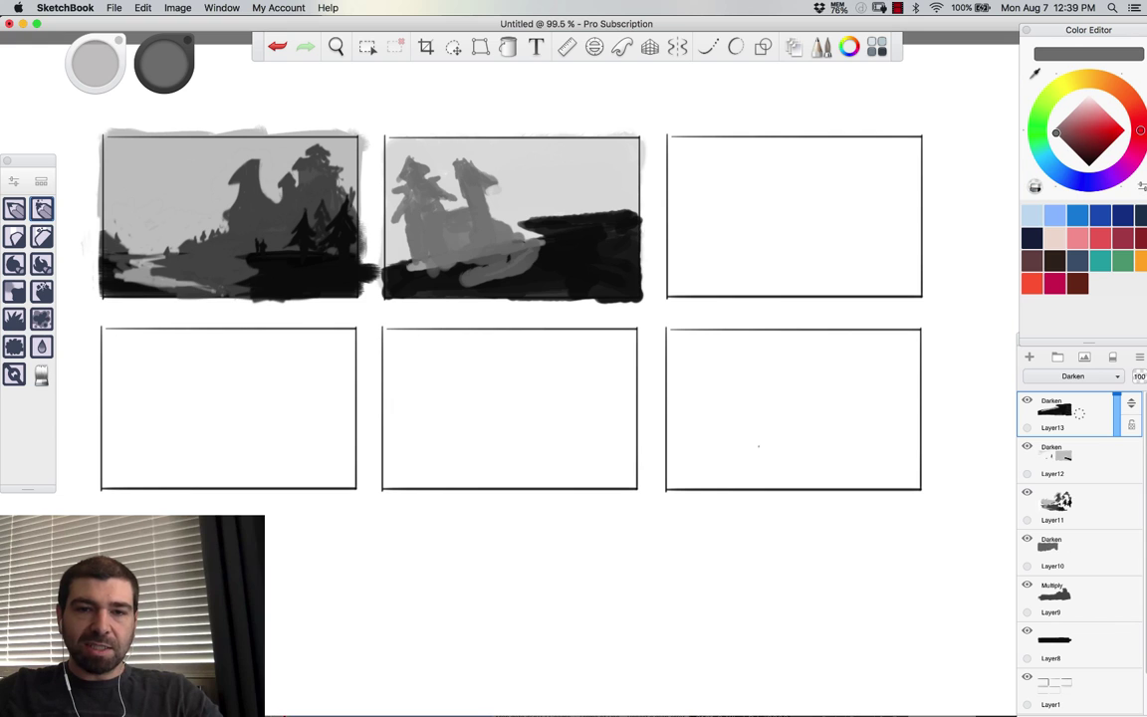
drag(512, 254, 451, 281)
Step: Sample the foreground black and paint a small figure on the ledge's tip plus a thin trunk line in the sky behind it
alt+click(556, 219)
alt+click(564, 196)
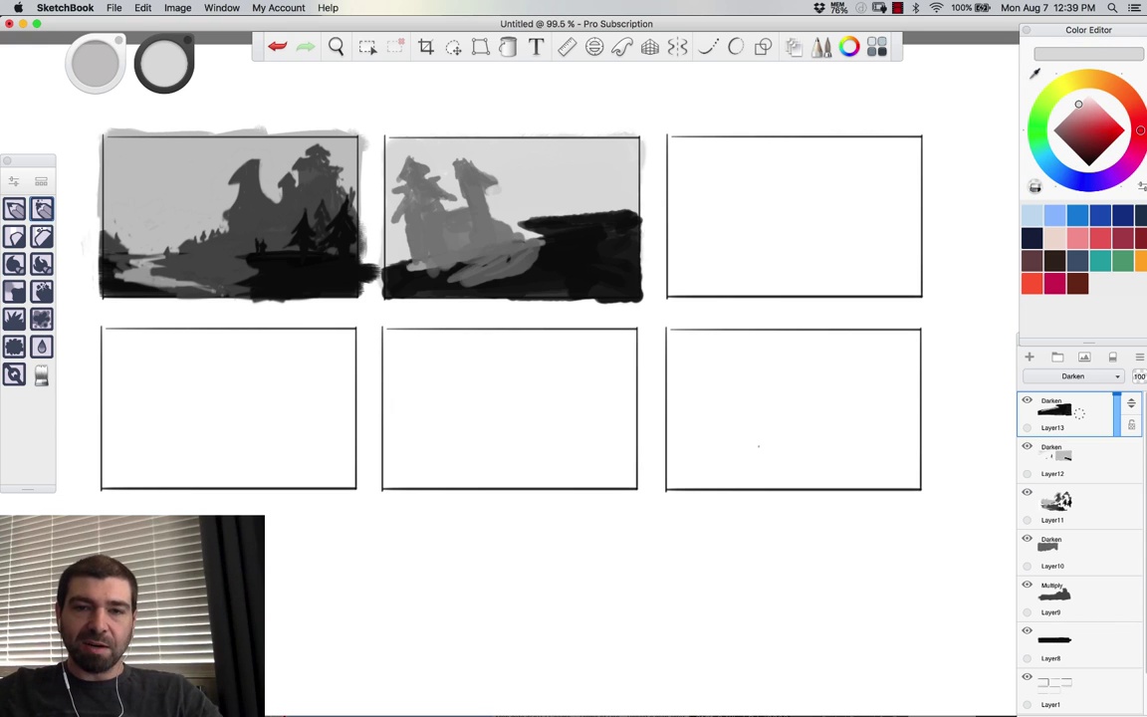
alt+click(552, 222)
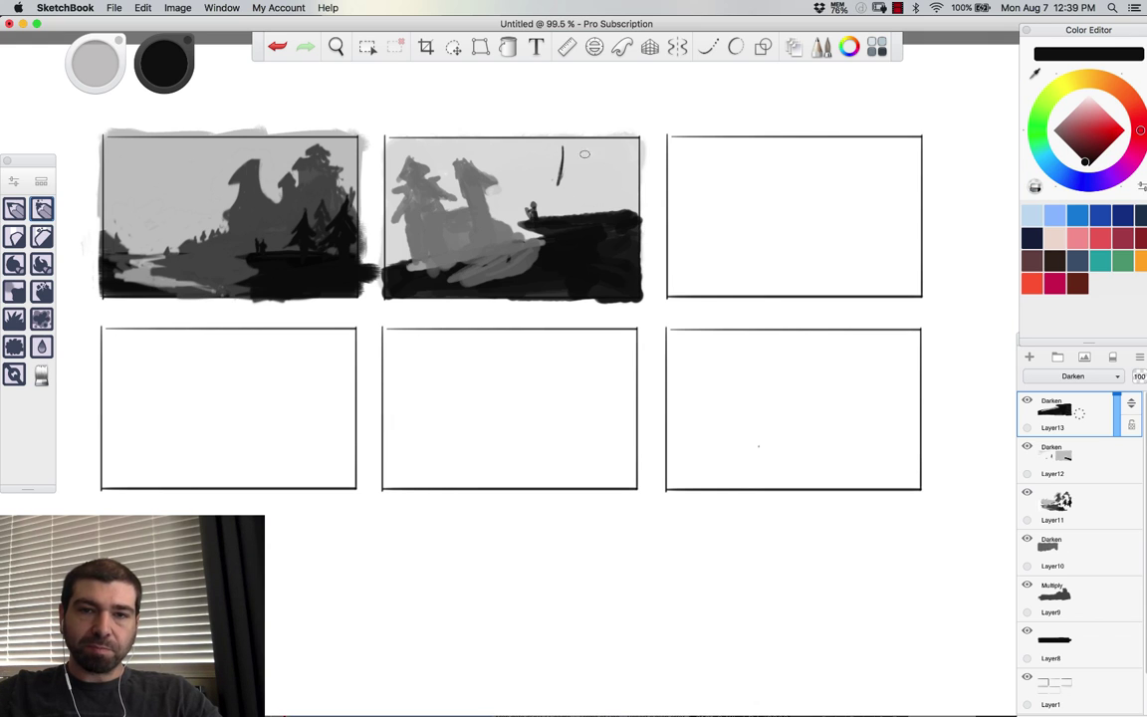
Step: Add a new layer and draw dark red composition lines fanning from the second frame's left side out past its right edge
click(1030, 357)
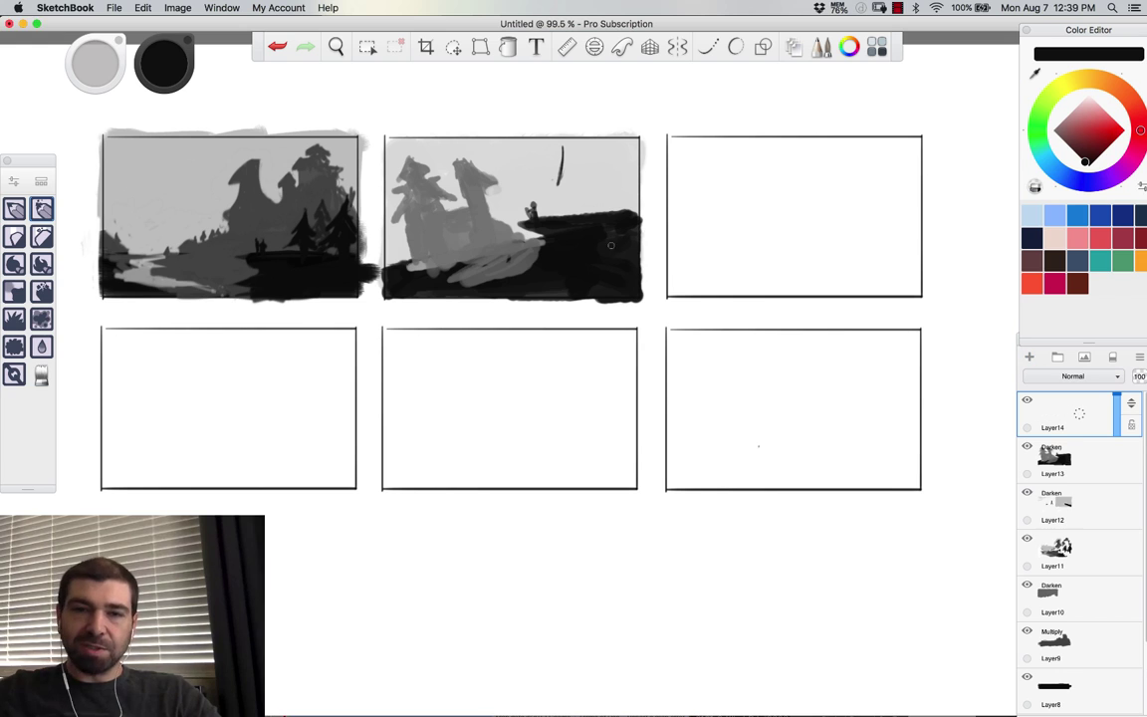
click(1111, 143)
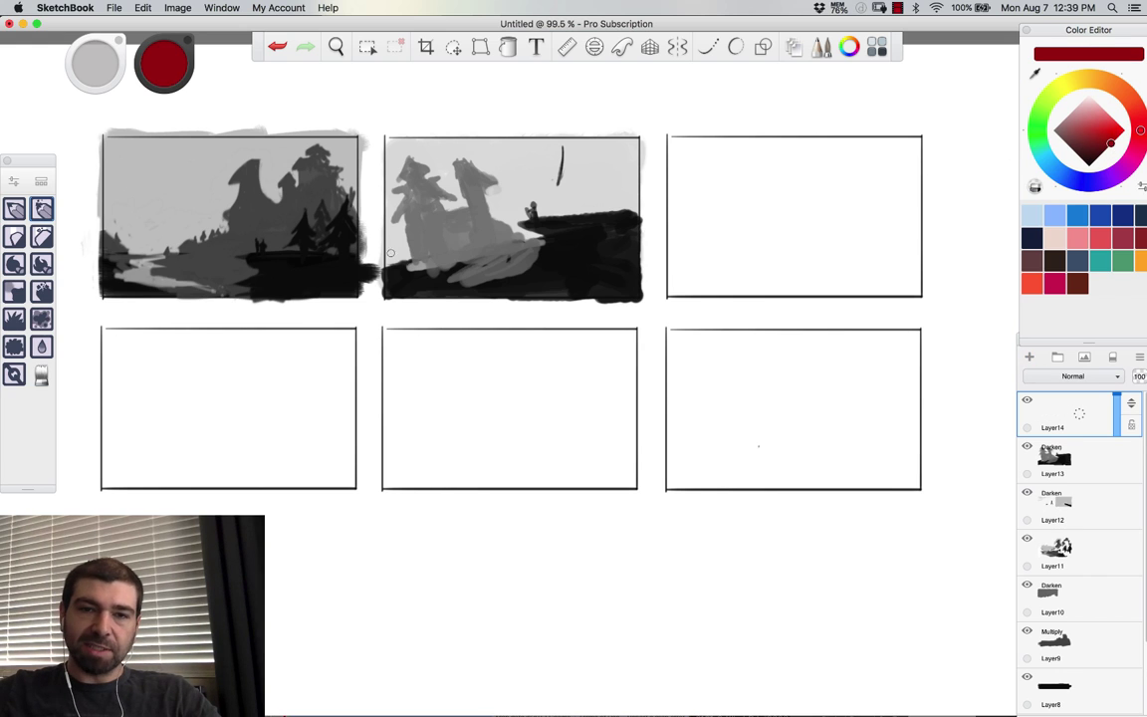
drag(387, 265, 678, 168)
key(super+z)
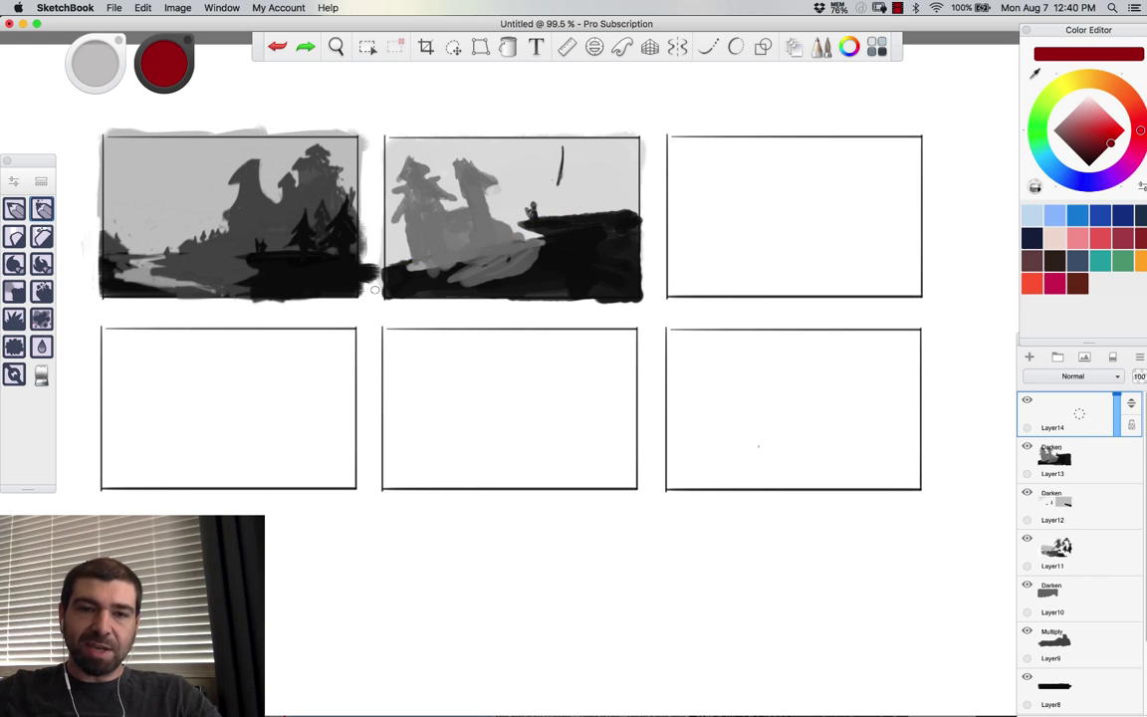
drag(384, 286, 676, 195)
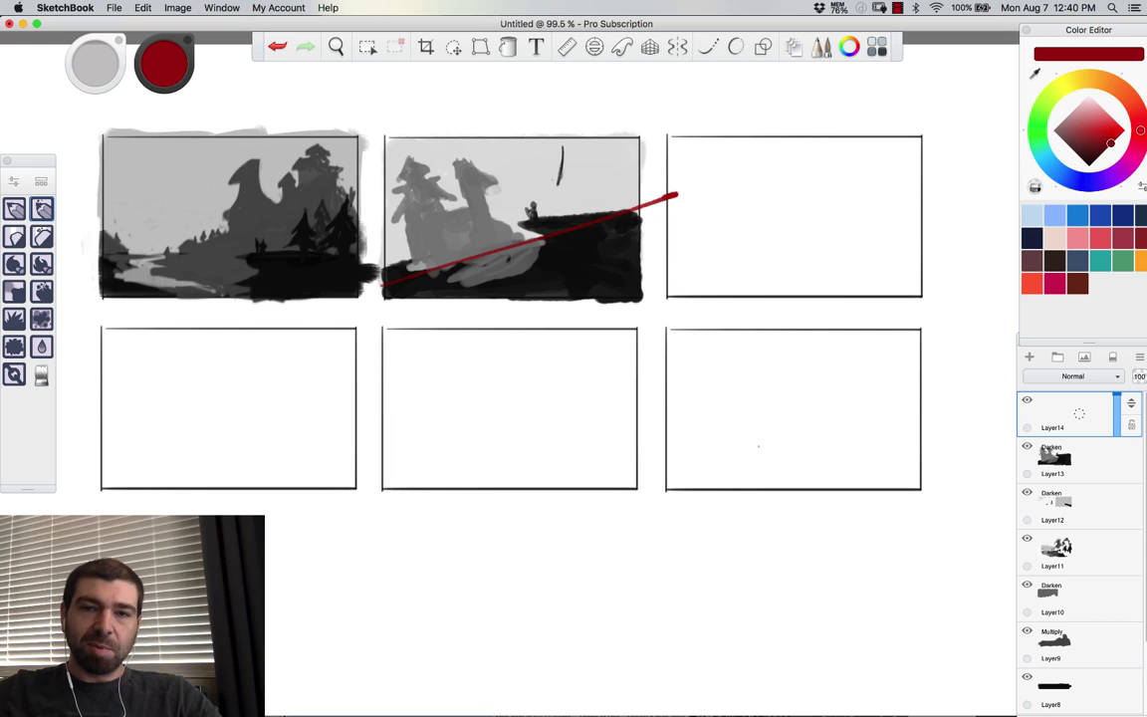
drag(386, 261, 637, 104)
drag(388, 223, 583, 105)
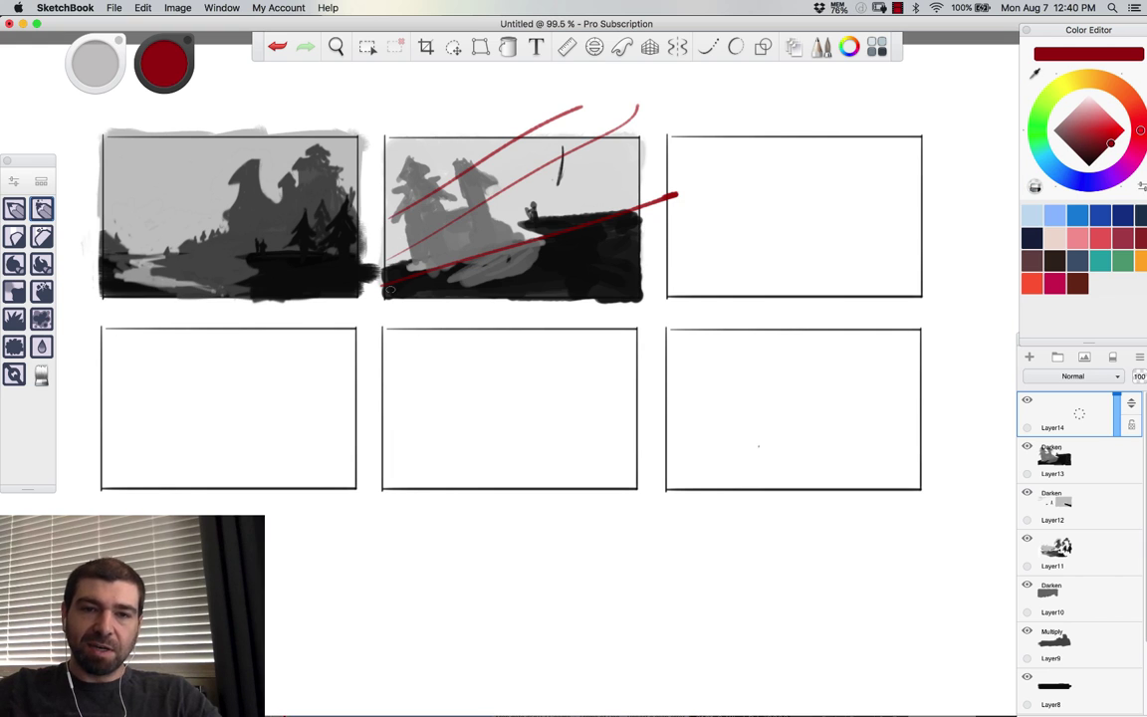
drag(450, 277, 734, 272)
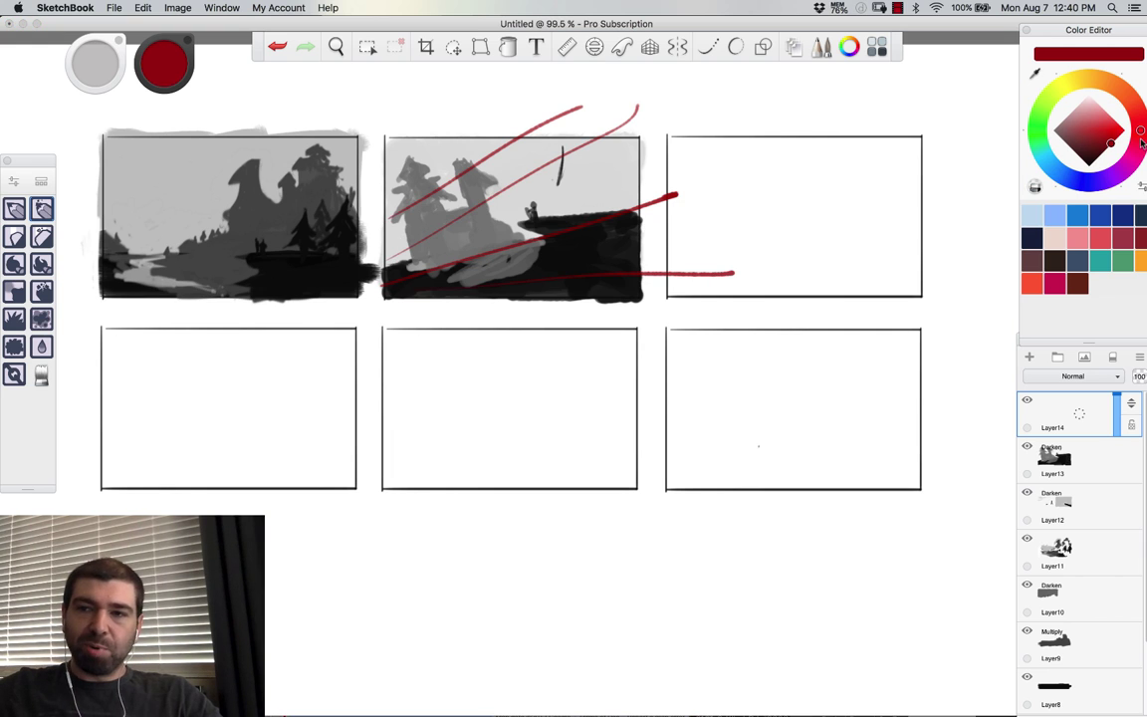
Step: Add red arrows along the composition lines toward the castle and mark its towers with thick red crossing bars
mouse_move(630, 108)
mouse_down()
mouse_move(449, 211)
mouse_move(488, 213)
mouse_up()
drag(691, 205, 430, 267)
mouse_move(464, 237)
mouse_down()
mouse_move(433, 261)
mouse_move(466, 281)
mouse_up()
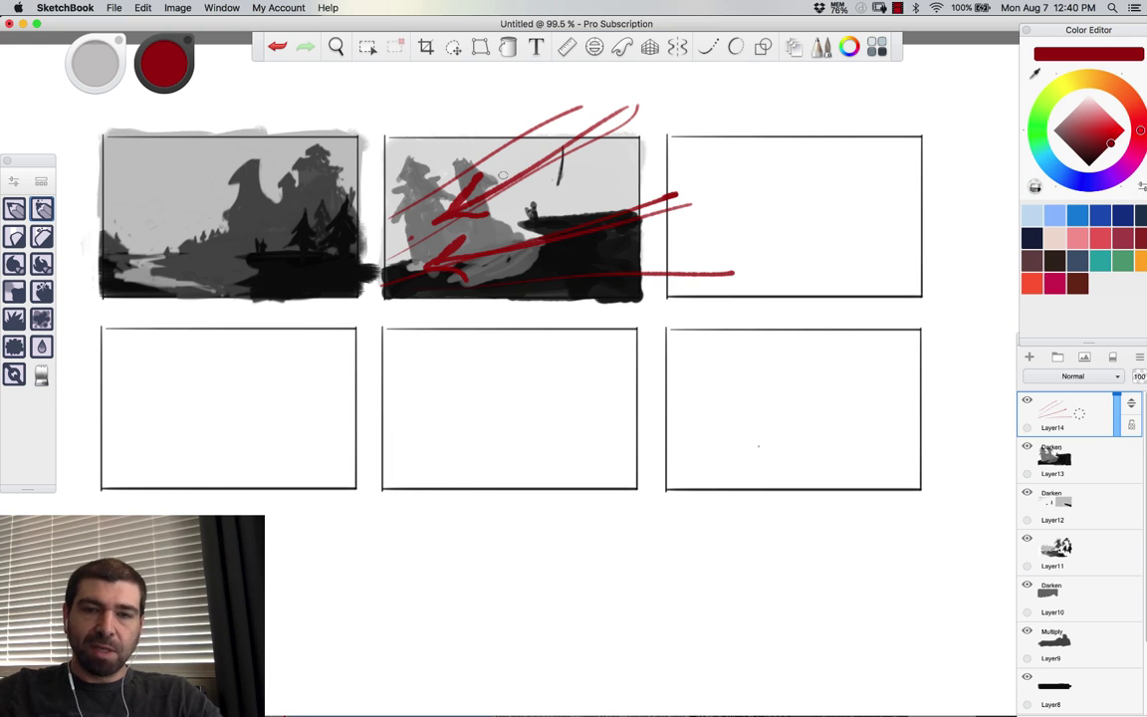
mouse_move(459, 153)
mouse_down()
mouse_move(495, 282)
mouse_move(485, 214)
mouse_up()
mouse_move(420, 188)
mouse_down()
mouse_move(447, 261)
mouse_move(676, 161)
mouse_up()
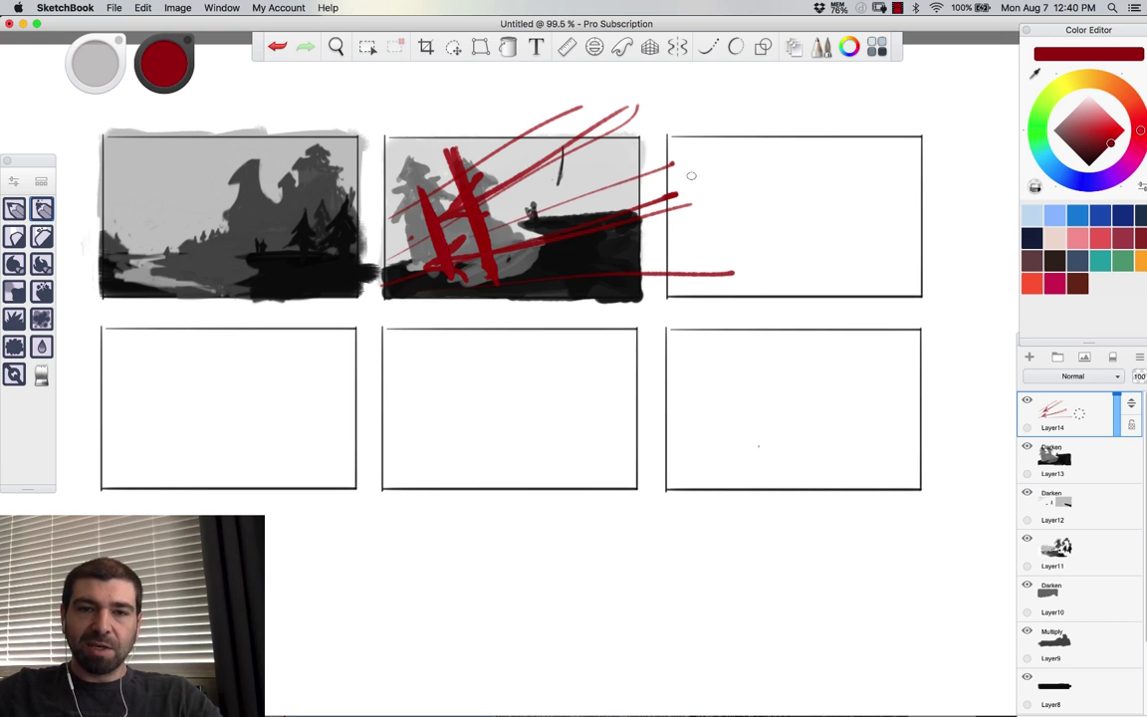
Step: Hide the red guide layer and paint a leaning black pine, a second thin trunk and a raised ledge edge on the Darken layer below
click(1026, 401)
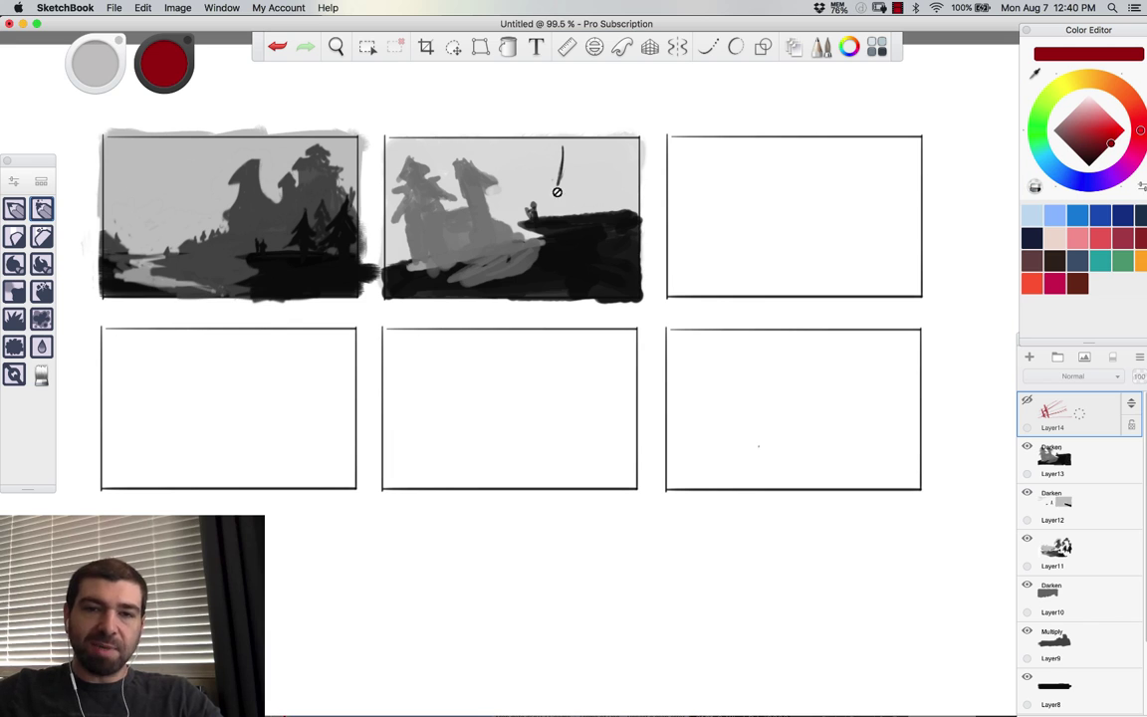
click(1066, 458)
alt+click(575, 221)
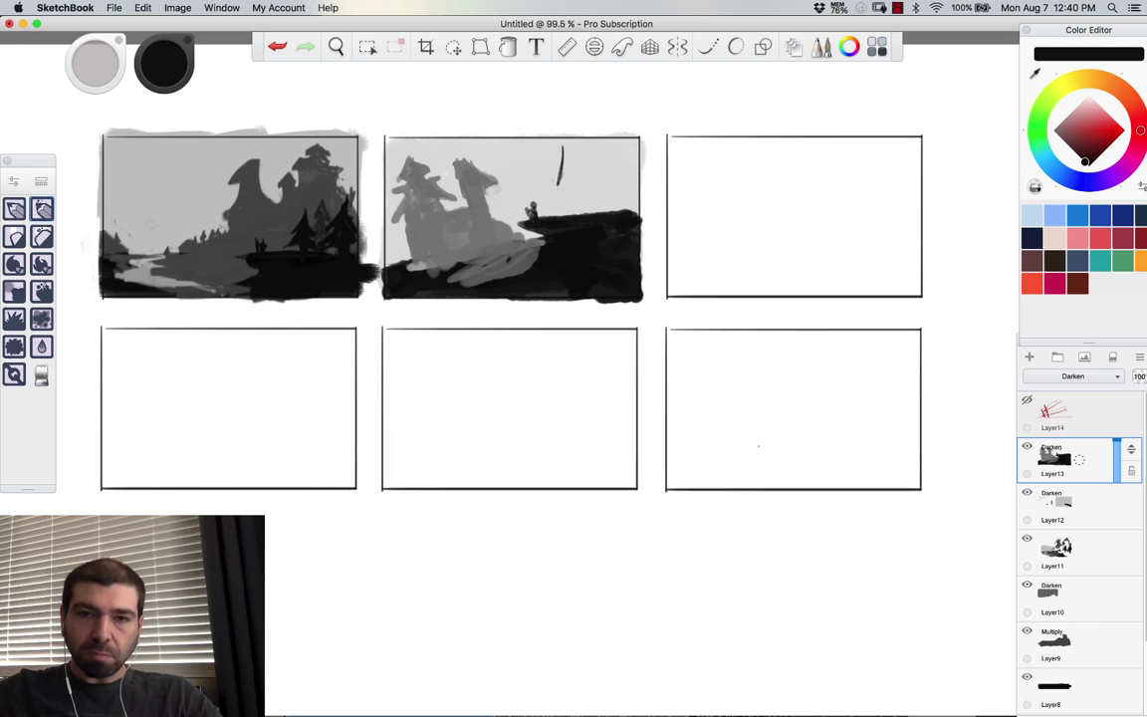
mouse_move(558, 131)
mouse_down()
mouse_move(583, 213)
mouse_move(556, 193)
mouse_up()
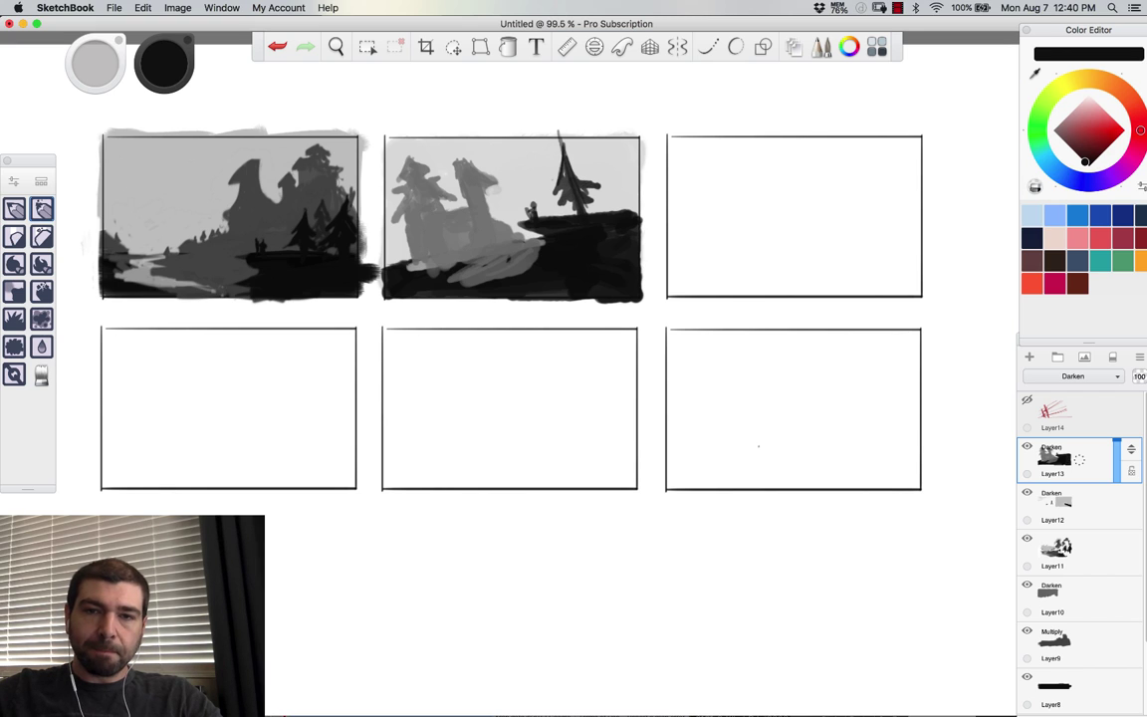
drag(563, 165, 597, 185)
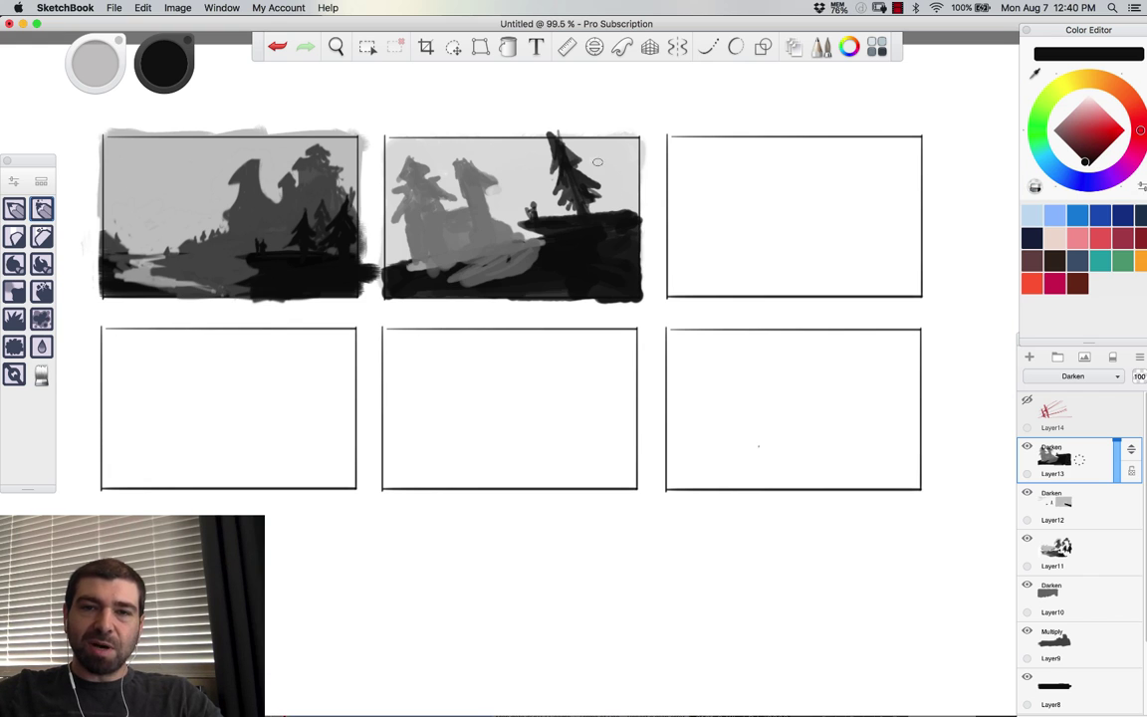
mouse_move(604, 162)
mouse_down()
mouse_move(627, 210)
mouse_move(638, 202)
mouse_up()
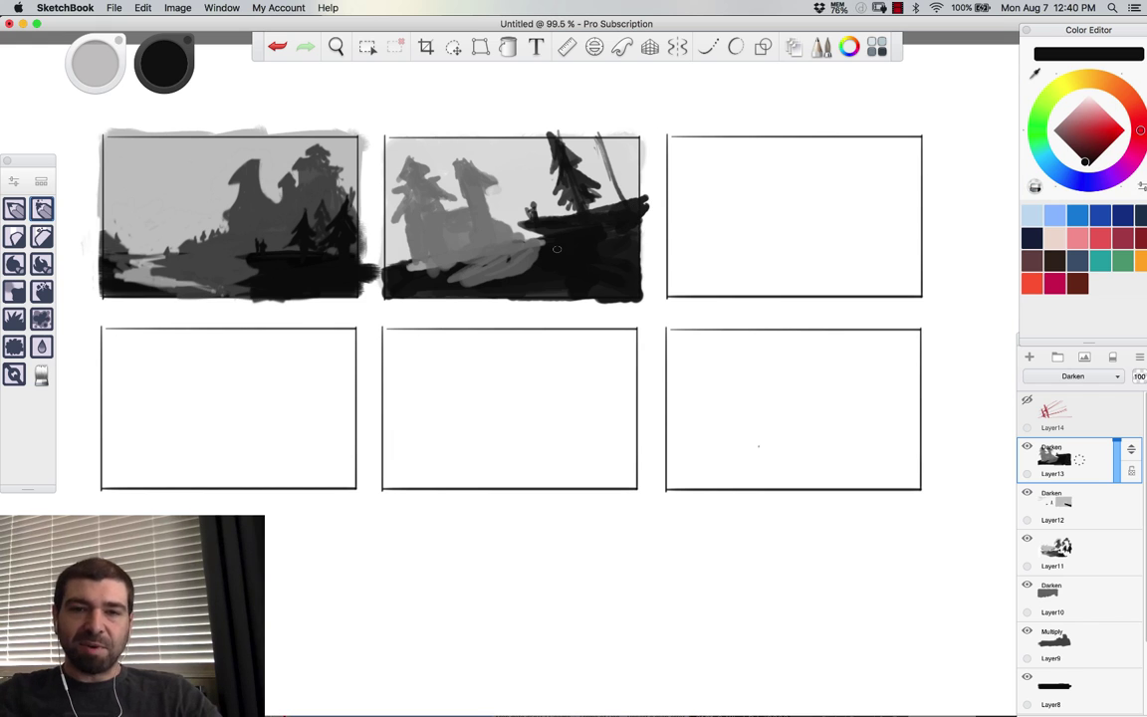
Step: Extend the midground slope over the black foreground down to the second frame's lower edge, using grays sampled from the castle and slope
alt+click(488, 235)
mouse_move(487, 235)
mouse_down()
mouse_move(489, 221)
mouse_move(488, 249)
mouse_move(458, 251)
mouse_move(488, 260)
mouse_up()
alt+click(547, 233)
alt+click(509, 257)
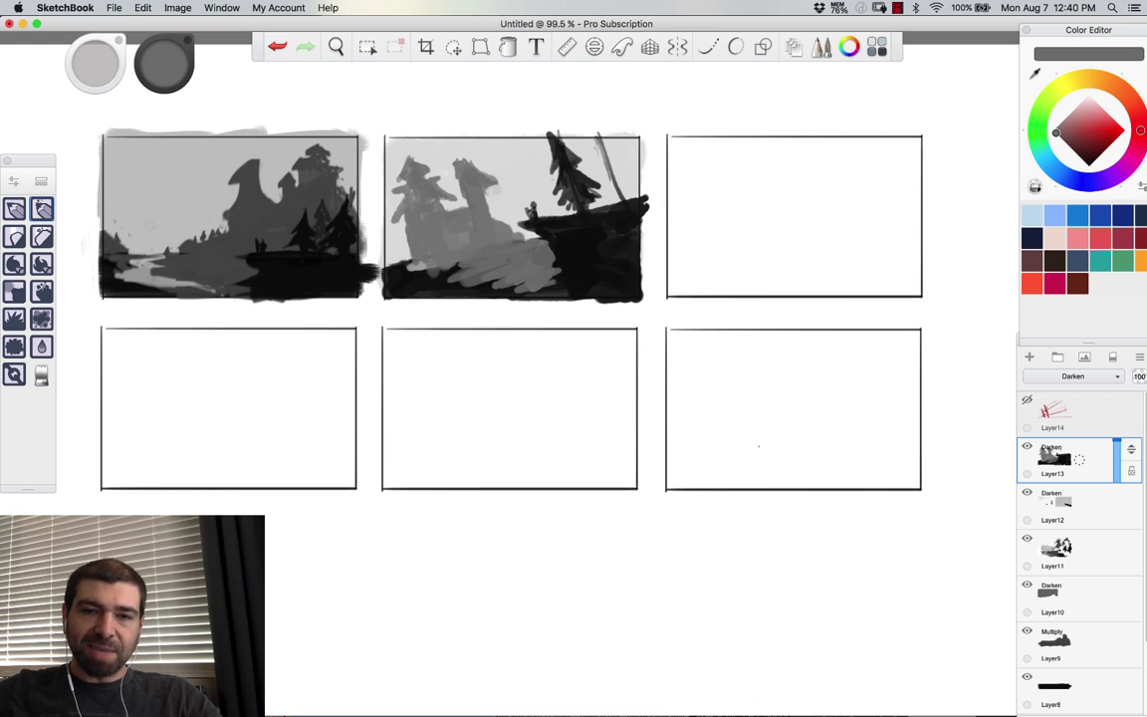
mouse_move(458, 280)
mouse_down()
mouse_move(438, 268)
mouse_move(484, 268)
mouse_move(438, 302)
mouse_move(460, 303)
mouse_up()
alt+click(432, 280)
alt+click(512, 263)
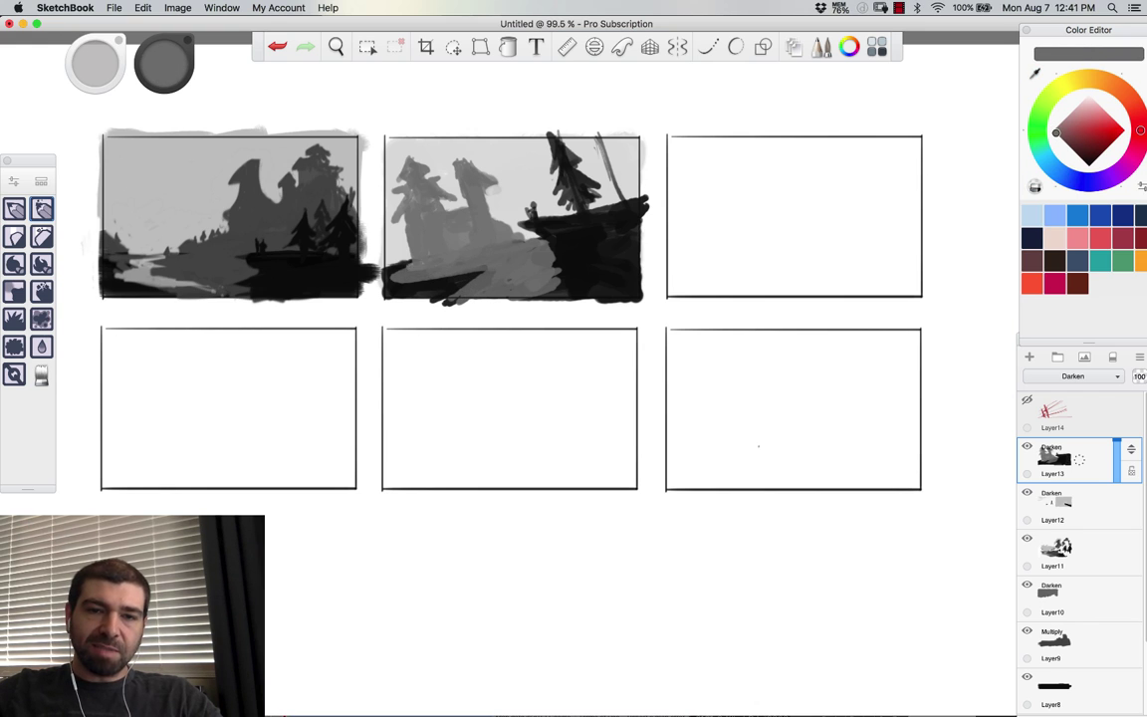
Step: Sample the sky and midground grays and paint a small distant rise at the second frame's left edge
alt+click(389, 257)
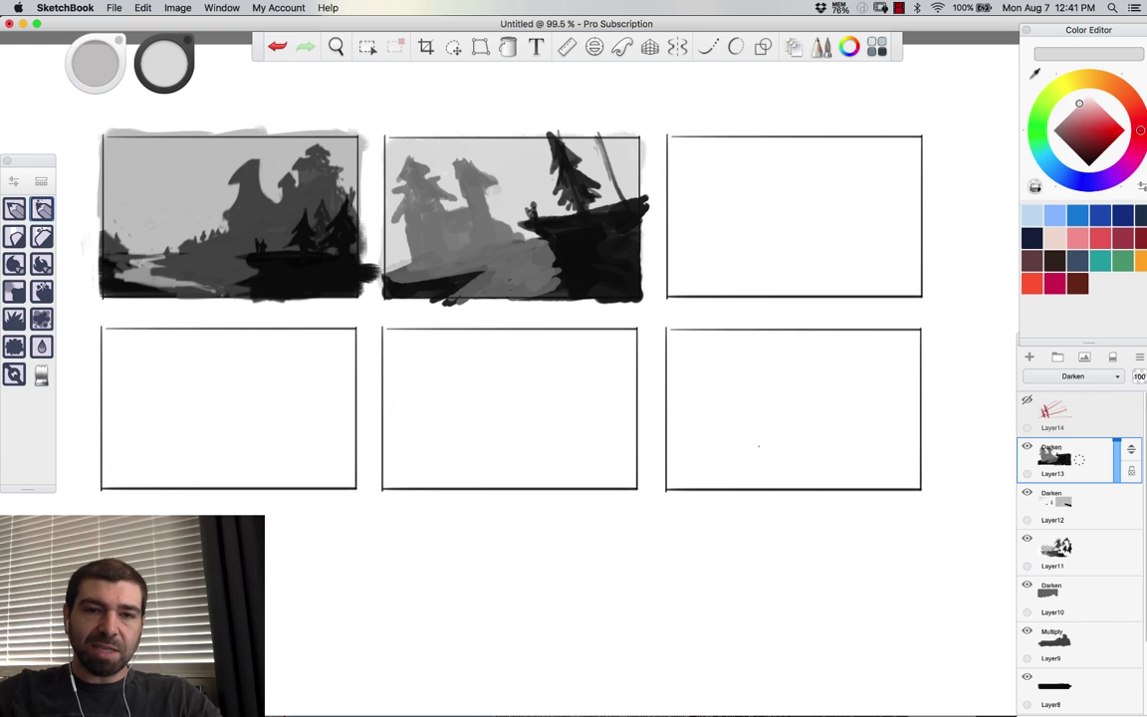
alt+click(402, 258)
drag(400, 249, 401, 264)
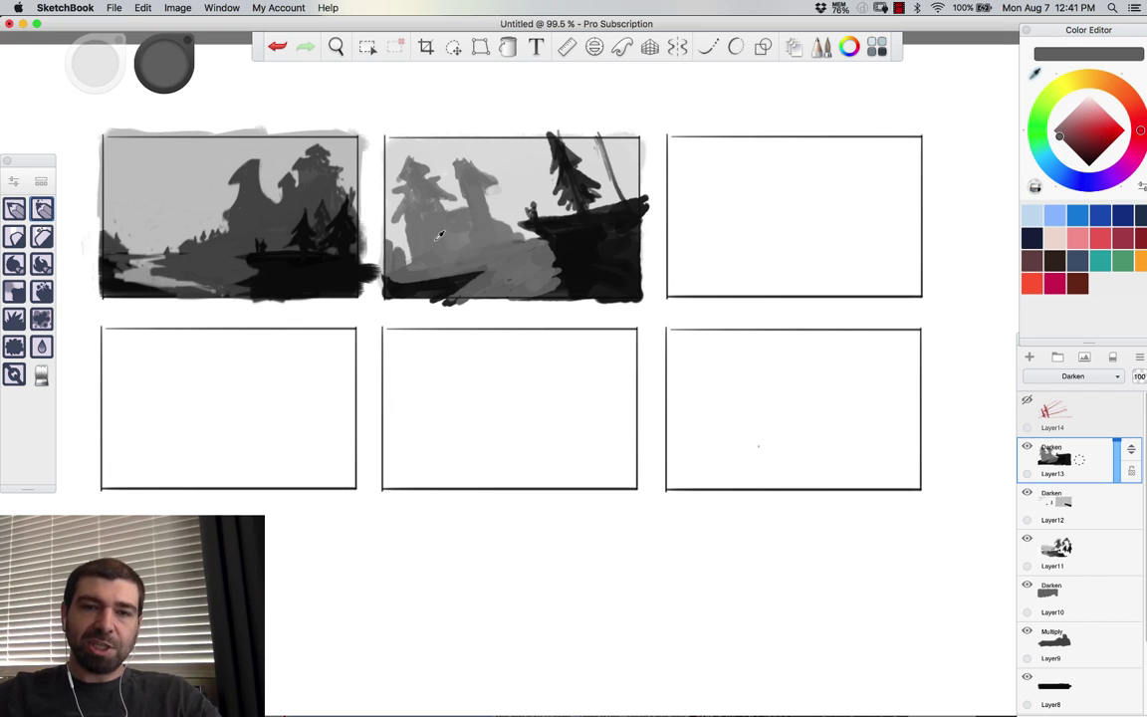
Step: Sample the midground gray and paint a curved edge extending the slope into the black cliff base
alt+click(437, 237)
alt+click(570, 245)
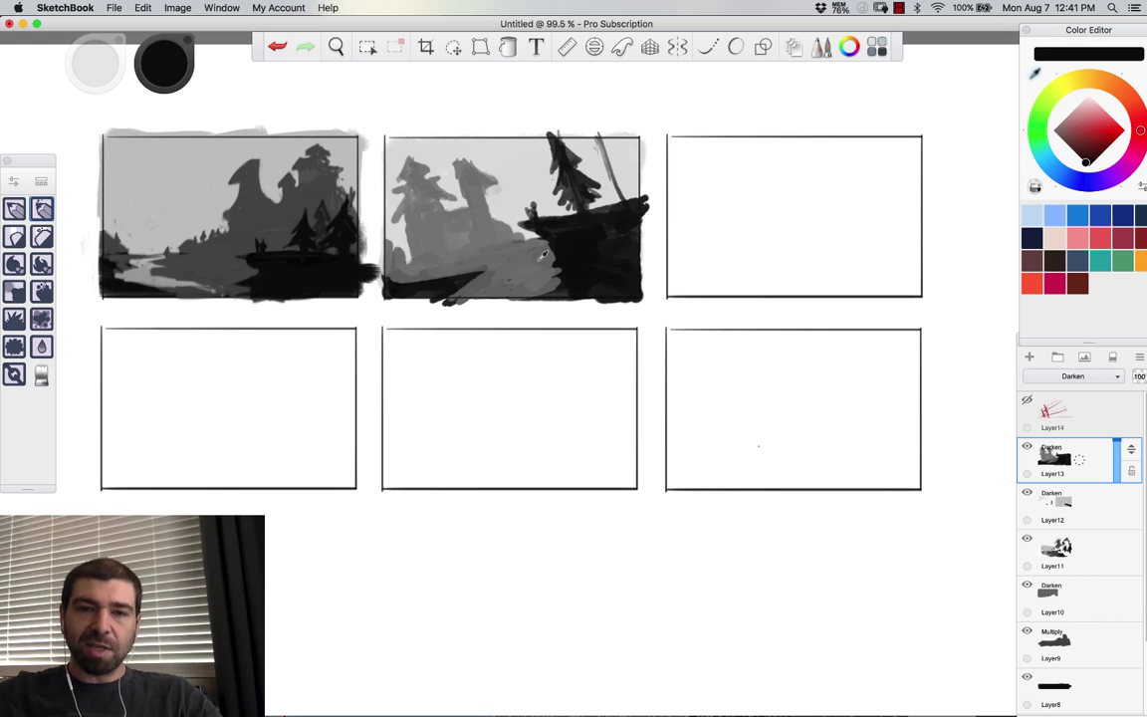
alt+click(545, 257)
mouse_move(556, 259)
mouse_down()
mouse_move(561, 271)
mouse_move(574, 264)
mouse_move(582, 294)
mouse_move(558, 268)
mouse_move(490, 269)
mouse_move(468, 283)
mouse_up()
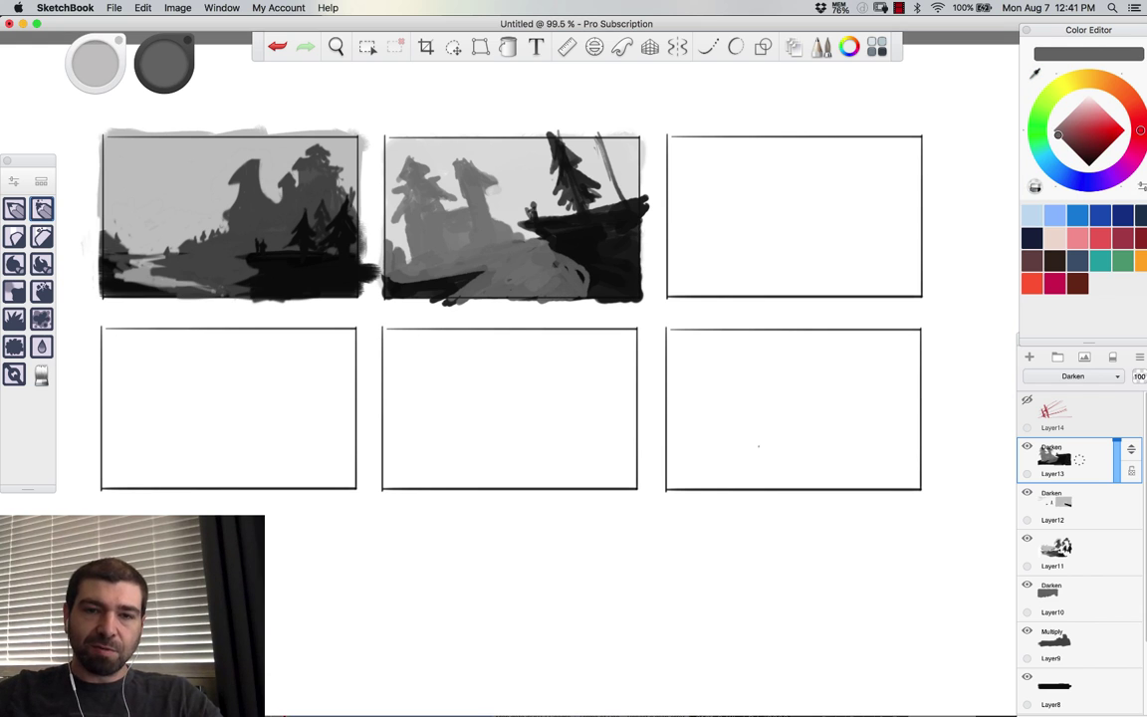
Step: Thicken the second leaning trunk in black, extend it above the frame on a new layer, and paint a separate black pine below the frames
drag(596, 139, 603, 157)
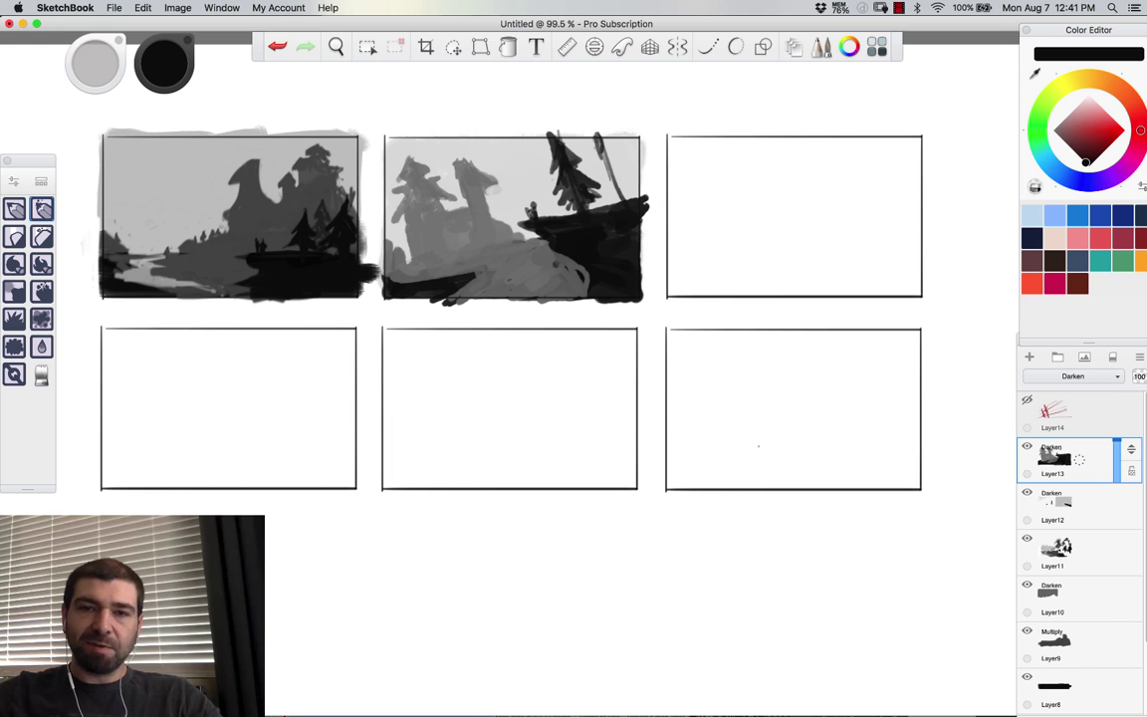
click(1029, 361)
click(1028, 358)
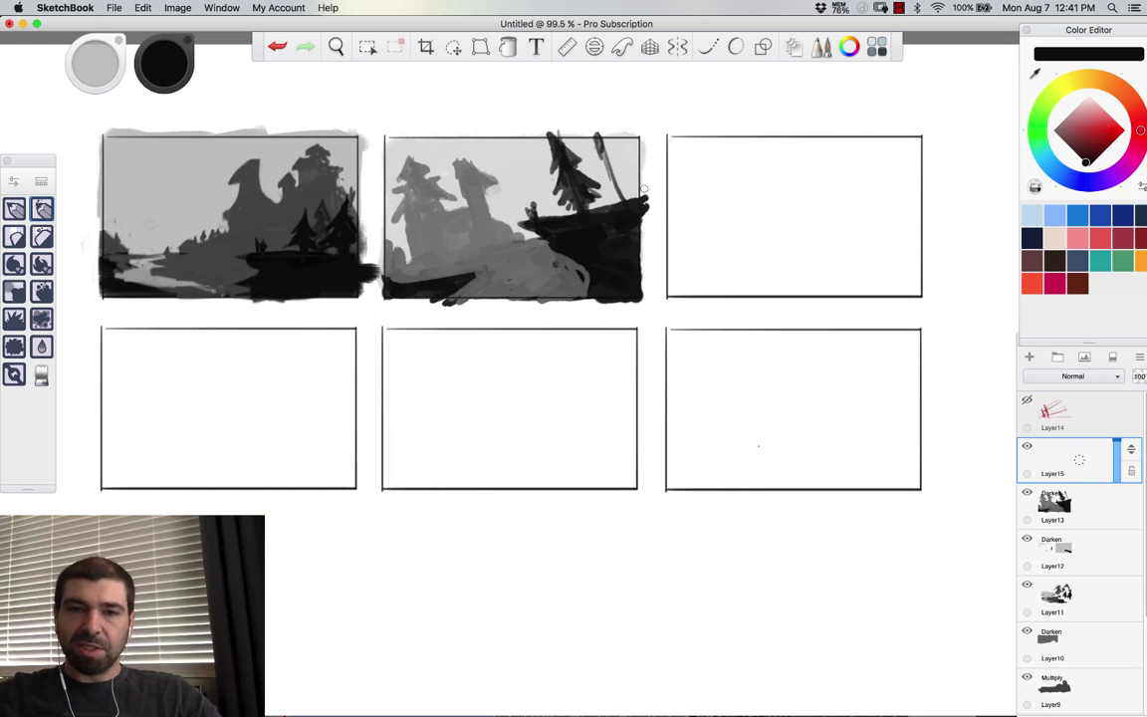
drag(594, 139, 593, 115)
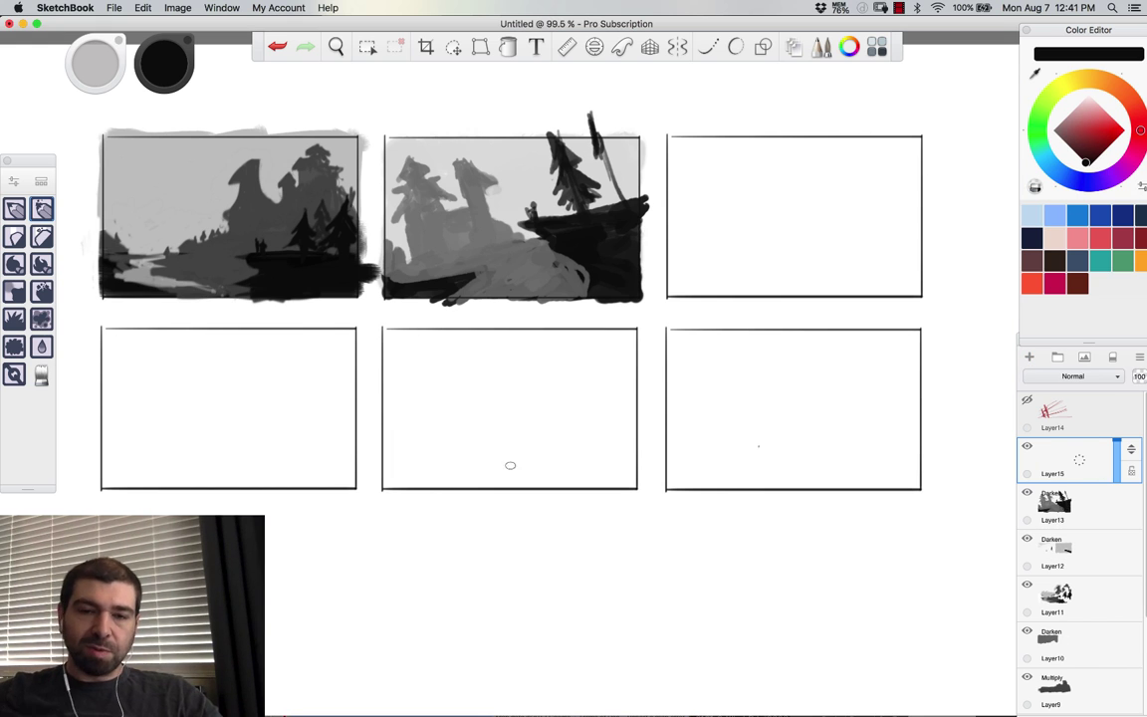
mouse_move(528, 574)
mouse_down()
mouse_move(544, 531)
mouse_move(557, 577)
mouse_move(538, 575)
mouse_move(526, 600)
mouse_move(559, 599)
mouse_move(522, 606)
mouse_move(539, 611)
mouse_move(522, 606)
mouse_move(517, 629)
mouse_move(571, 621)
mouse_up()
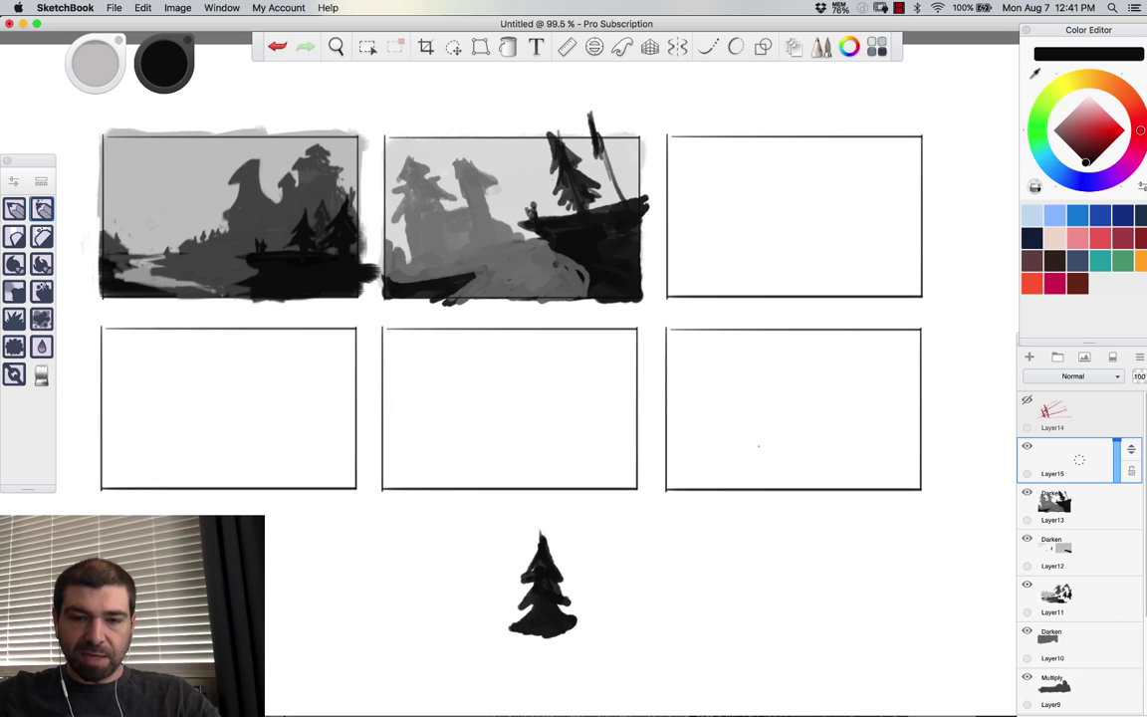
Step: Add a trunk to the separate pine, then place a tilted copy of it over the tall leaning trunk on the second frame's cliff
drag(543, 630, 543, 657)
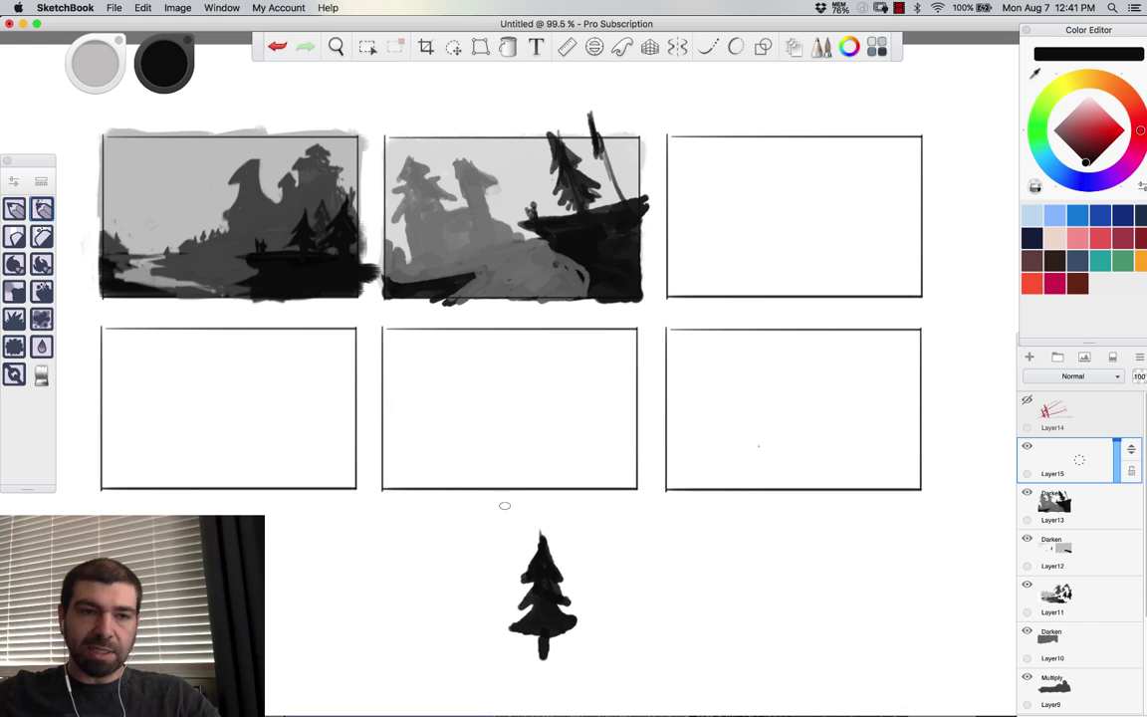
click(366, 47)
drag(471, 528, 623, 672)
mouse_move(554, 585)
mouse_down()
mouse_move(571, 507)
mouse_move(556, 585)
mouse_up()
click(453, 47)
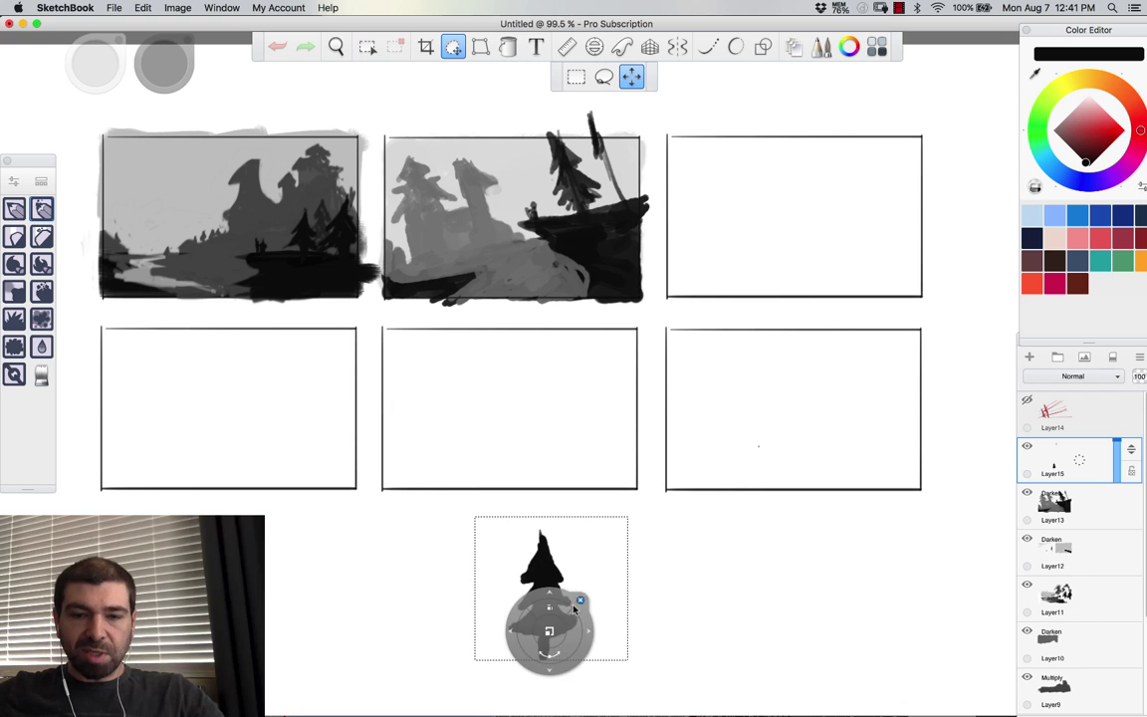
drag(568, 680, 674, 228)
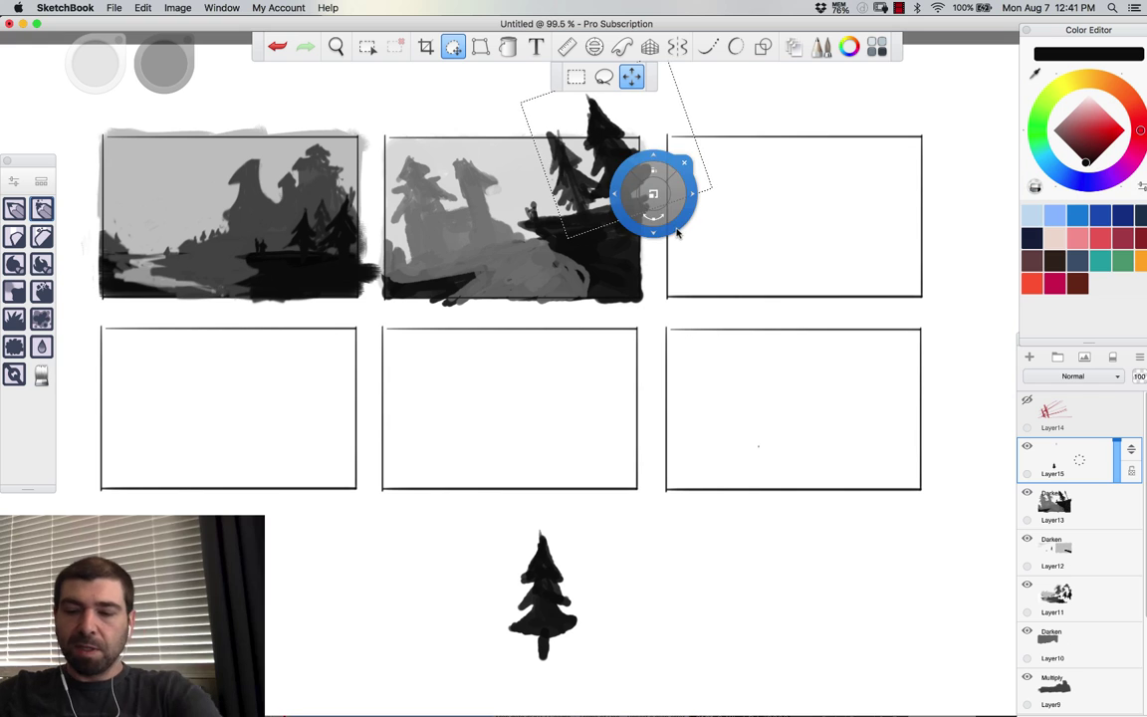
key(Escape)
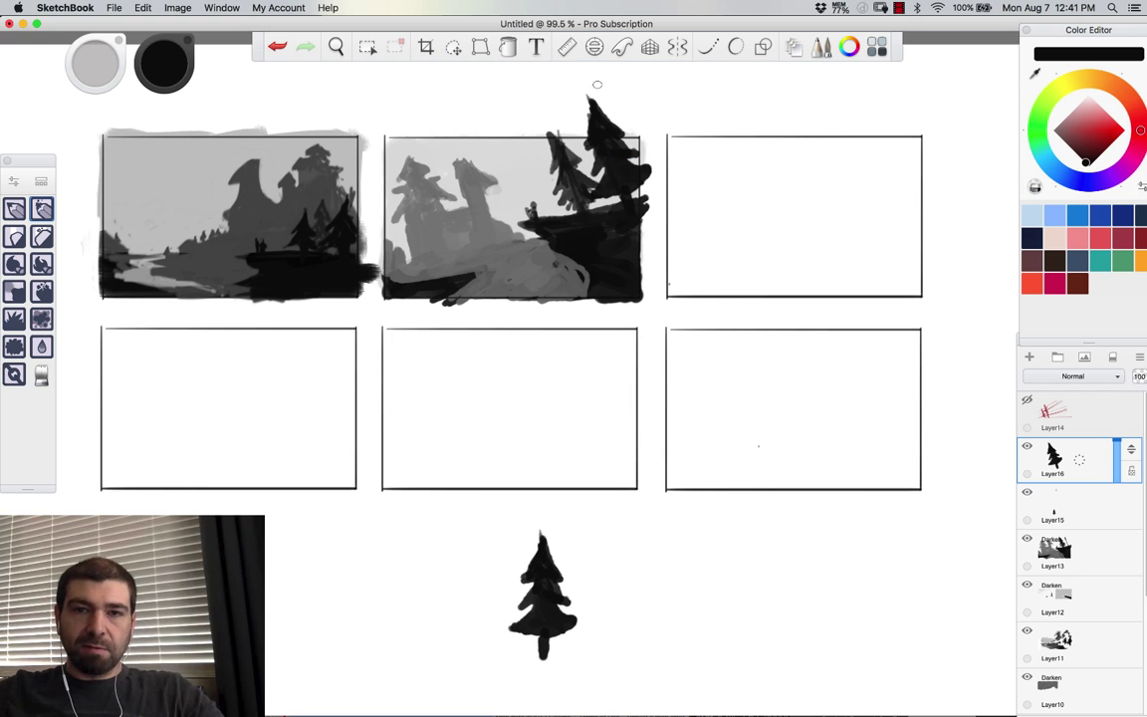
Step: Duplicate the placed cliff pine, scale the copy down slightly, and position it over the smaller leaning tree behind the figure
click(367, 47)
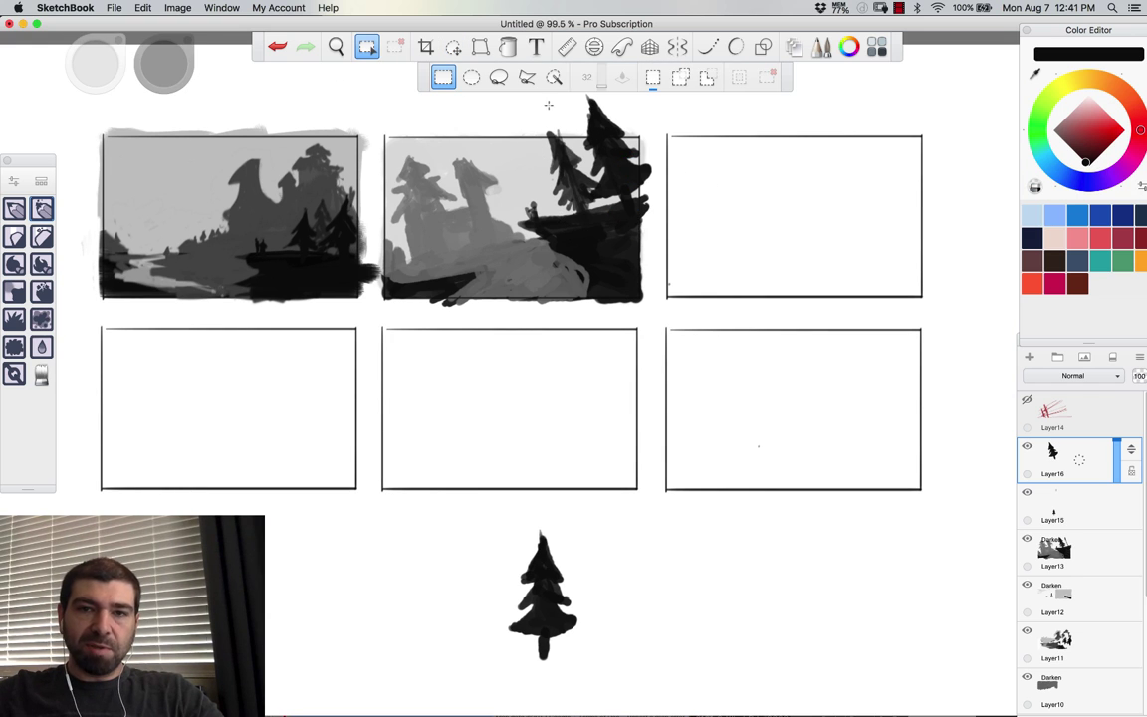
drag(549, 99, 711, 242)
key(super+c)
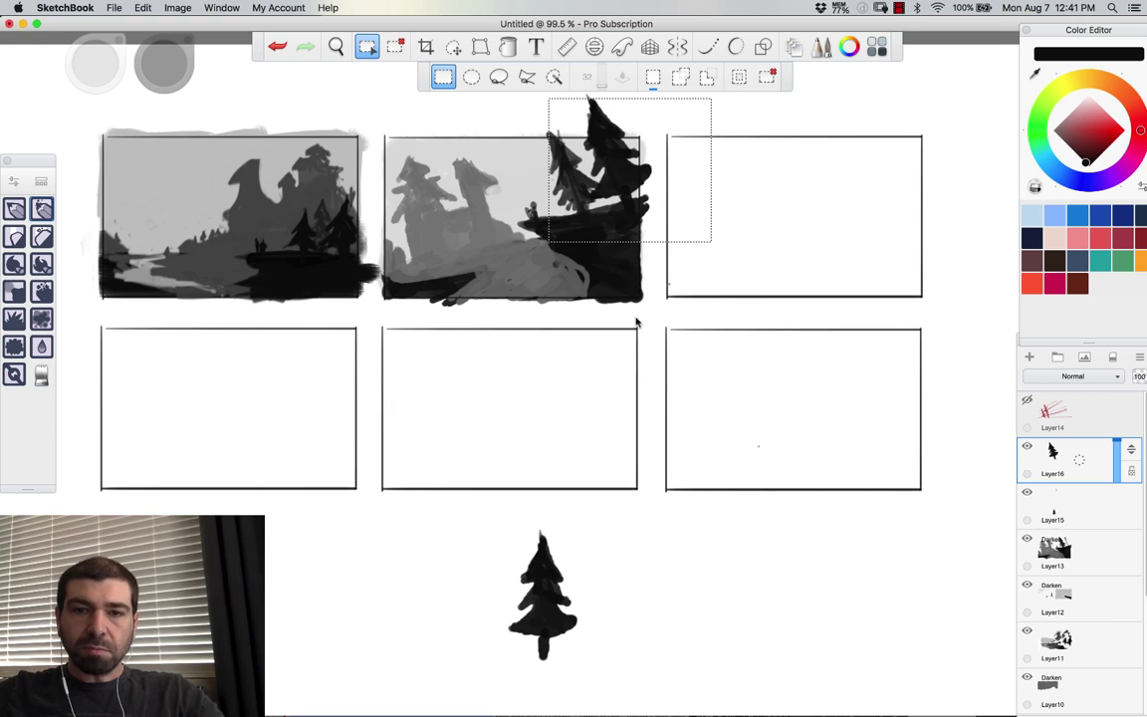
key(super+v)
drag(633, 367, 591, 392)
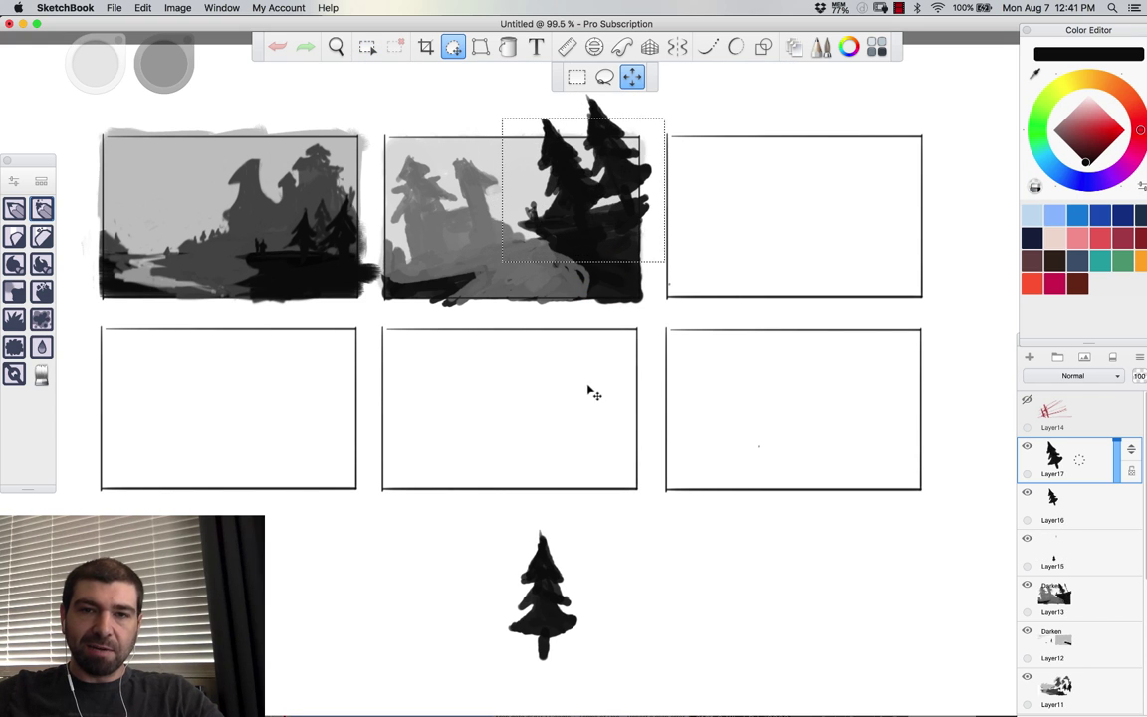
drag(579, 342, 595, 378)
drag(588, 424, 593, 419)
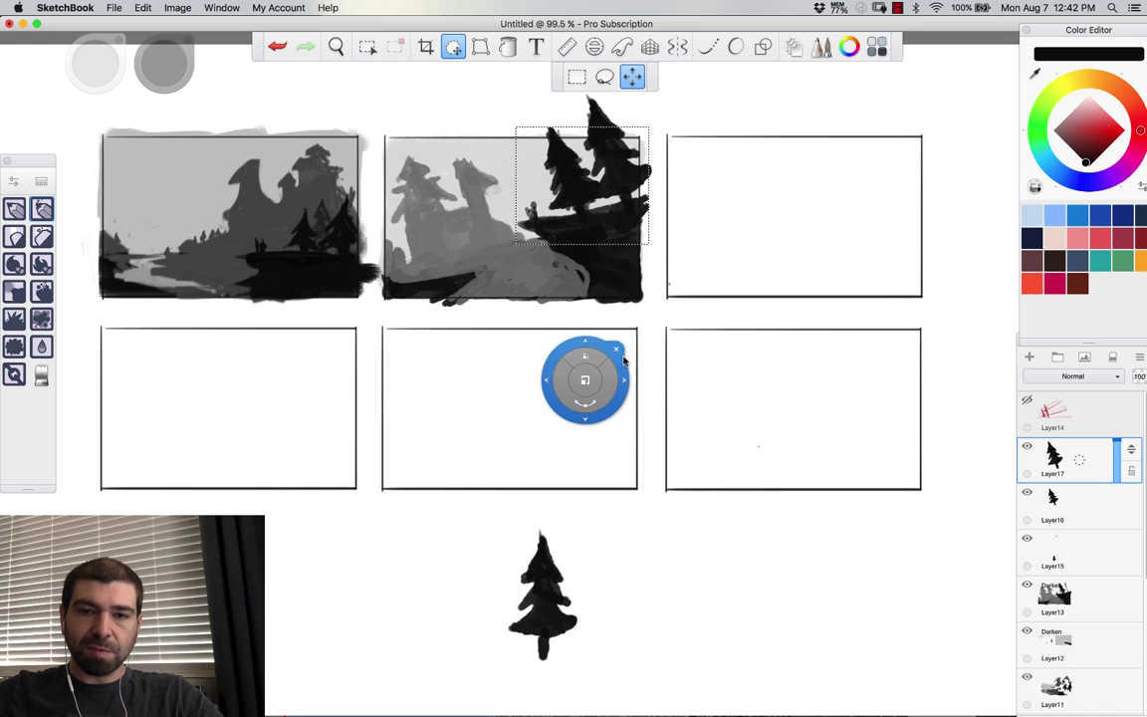
key(Escape)
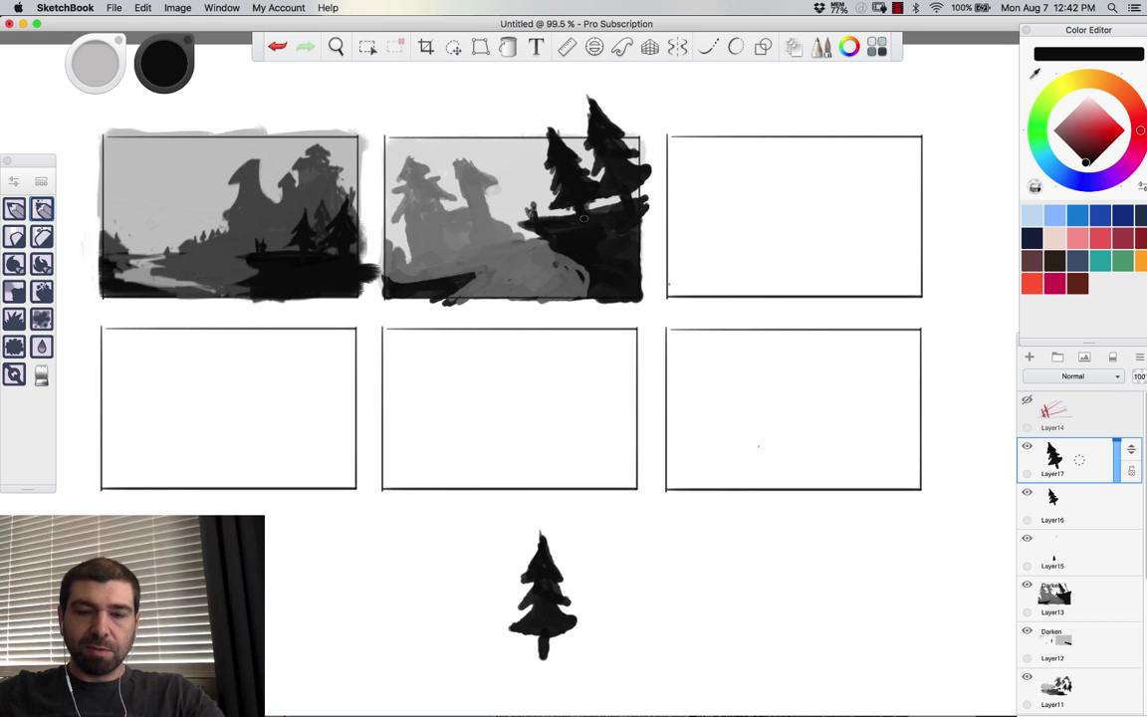
Step: Paste another slightly reduced pine copy on the cliff, overlapping the second frame's right border
key(v)
mouse_move(587, 378)
mouse_down()
mouse_move(615, 357)
mouse_move(605, 372)
mouse_up()
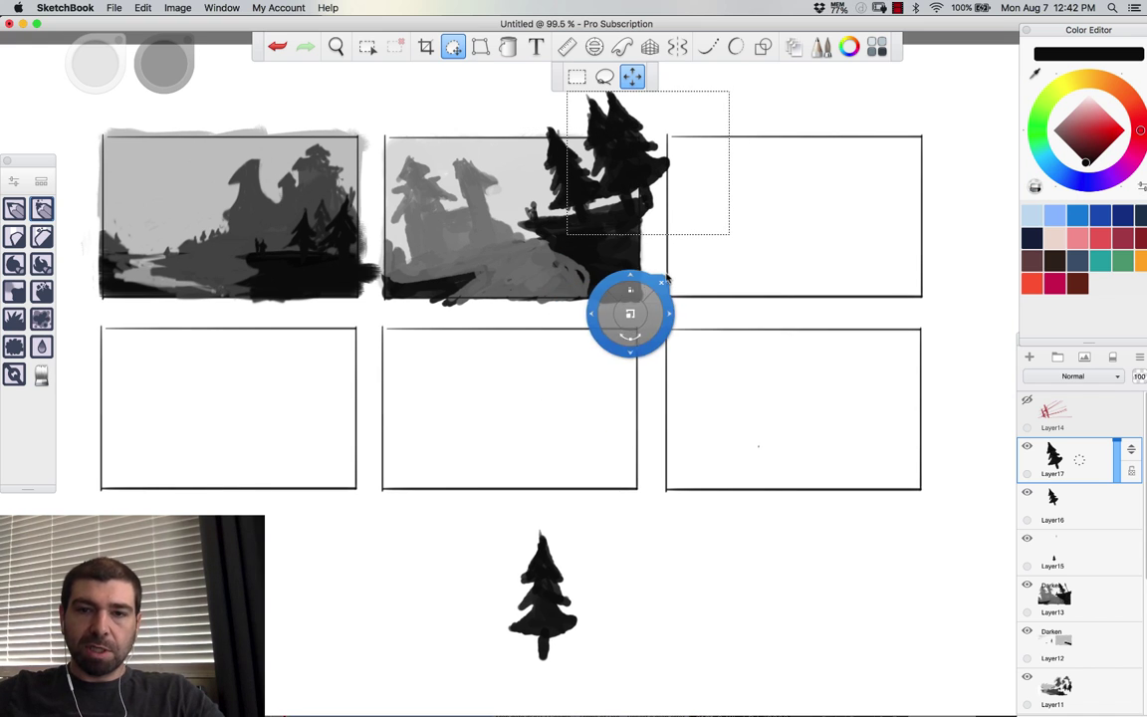
drag(629, 314, 632, 315)
drag(644, 394, 647, 396)
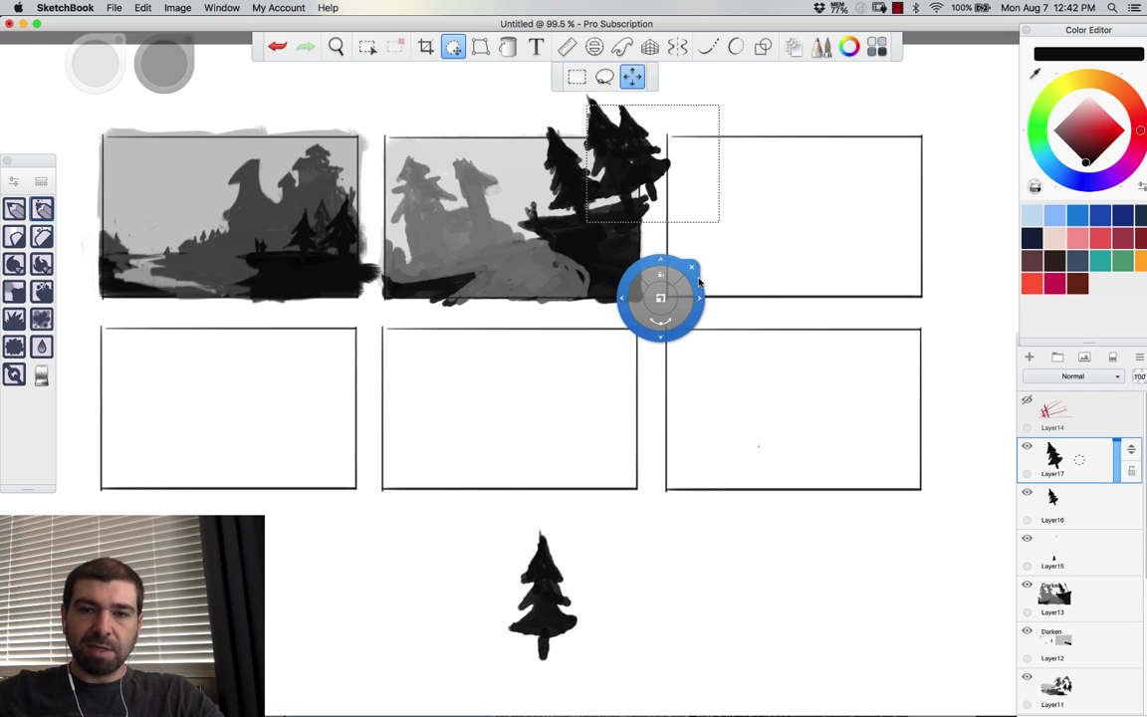
click(691, 267)
Step: Paste a further pine copy, shrink it to a tiny tree, and place it on the black ledge in the second frame's lower-left corner
key(super+v)
key(v)
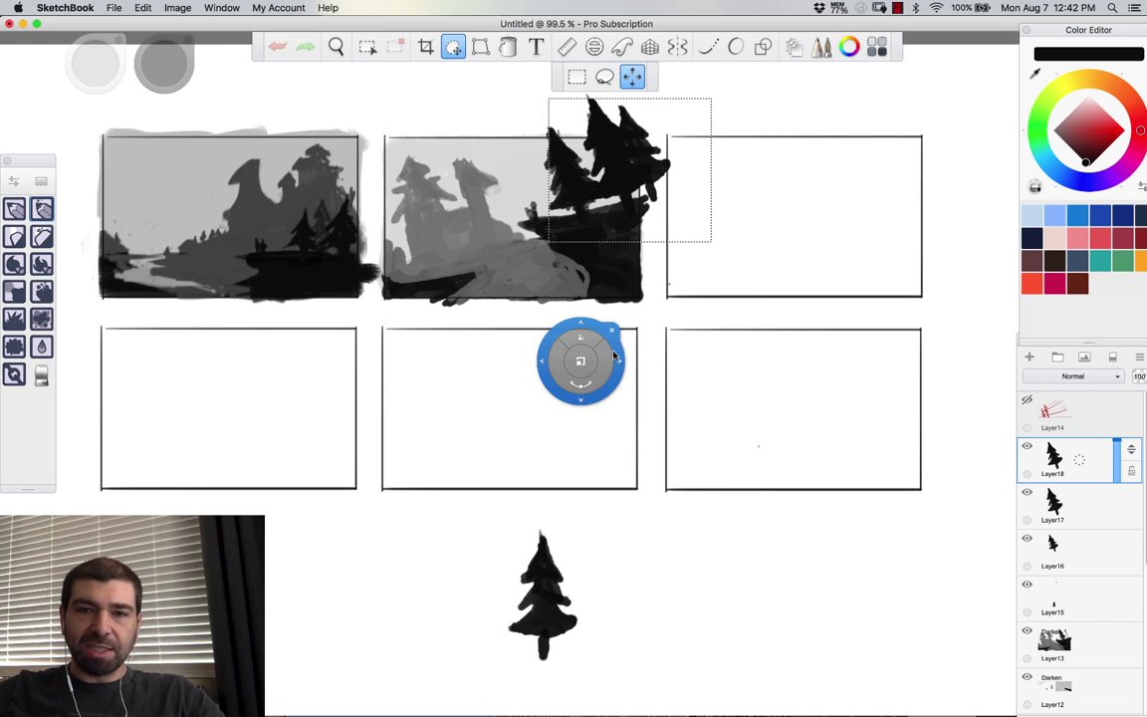
drag(615, 355, 379, 484)
drag(480, 489, 459, 526)
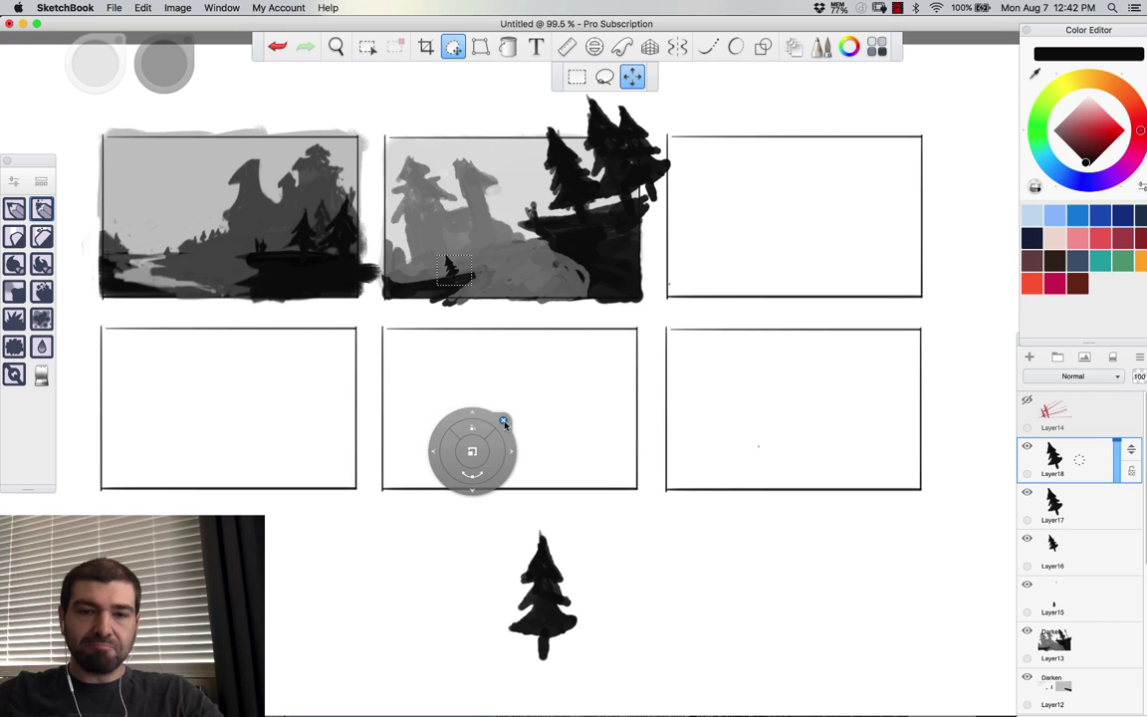
click(504, 422)
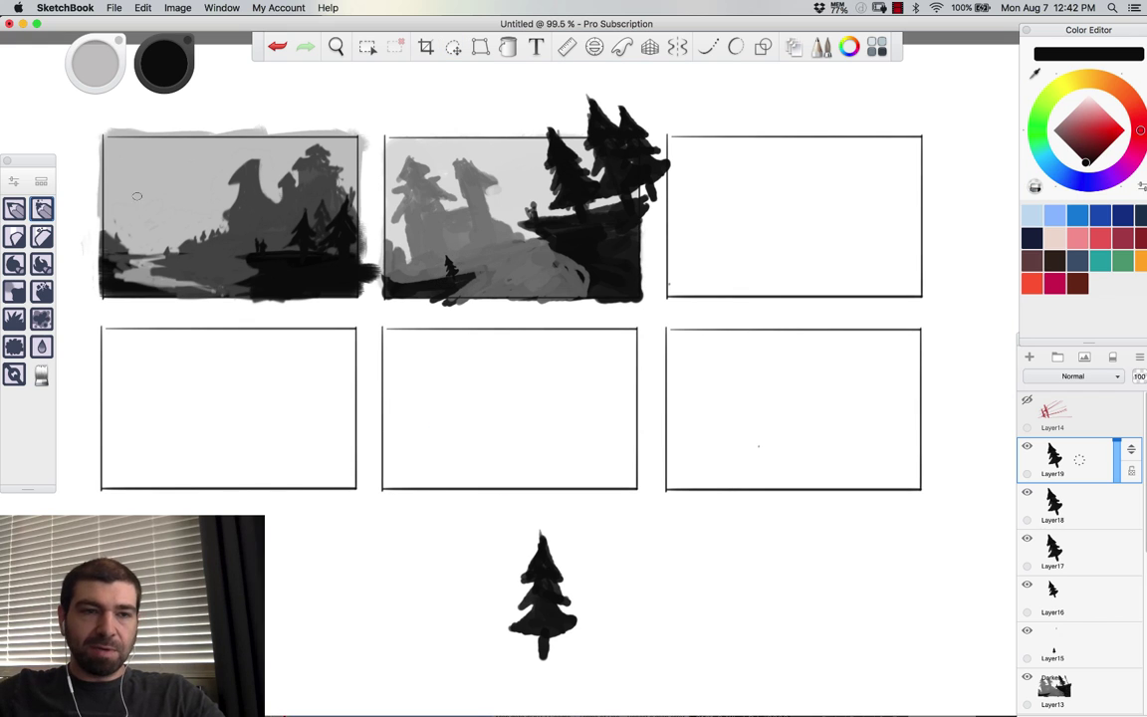
Step: Copy the tiny ledge pine and place the duplicate just to its left on the black foreground
click(366, 46)
drag(427, 246, 474, 287)
key(super+c)
key(super+v)
drag(487, 438, 473, 482)
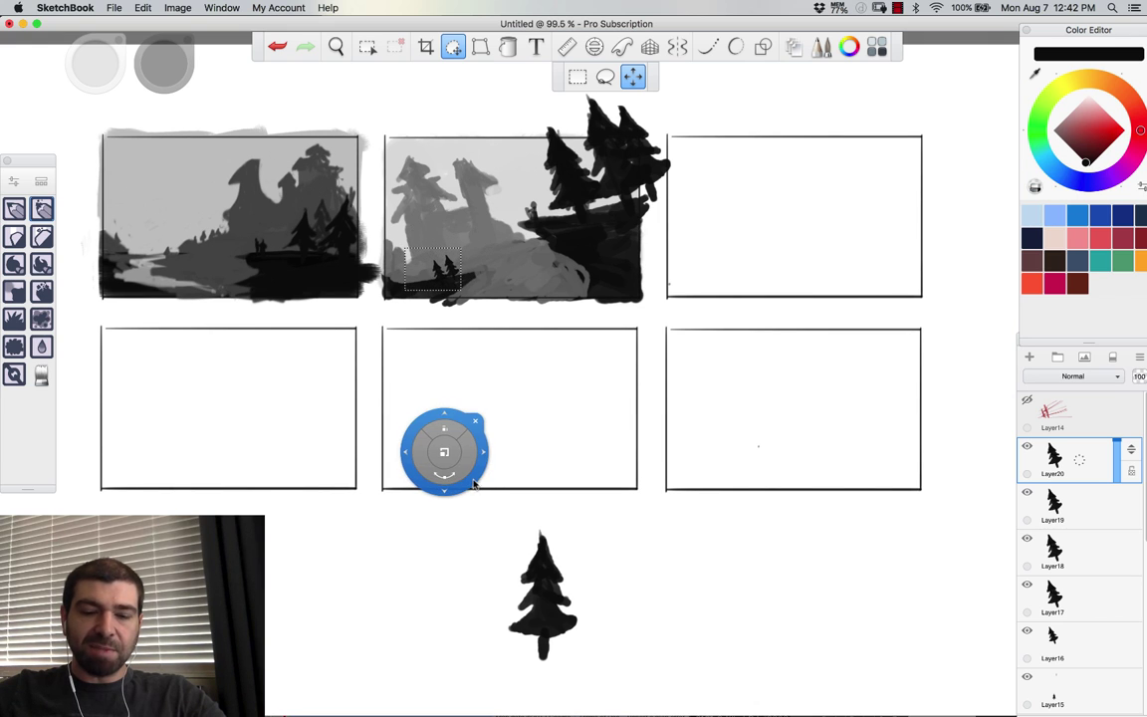
mouse_move(495, 532)
mouse_down()
mouse_move(482, 522)
mouse_move(487, 530)
mouse_up()
Step: Paste more copies of the tiny pine to extend the row along the ledge toward the second frame's left edge
key(super+v)
key(super+v)
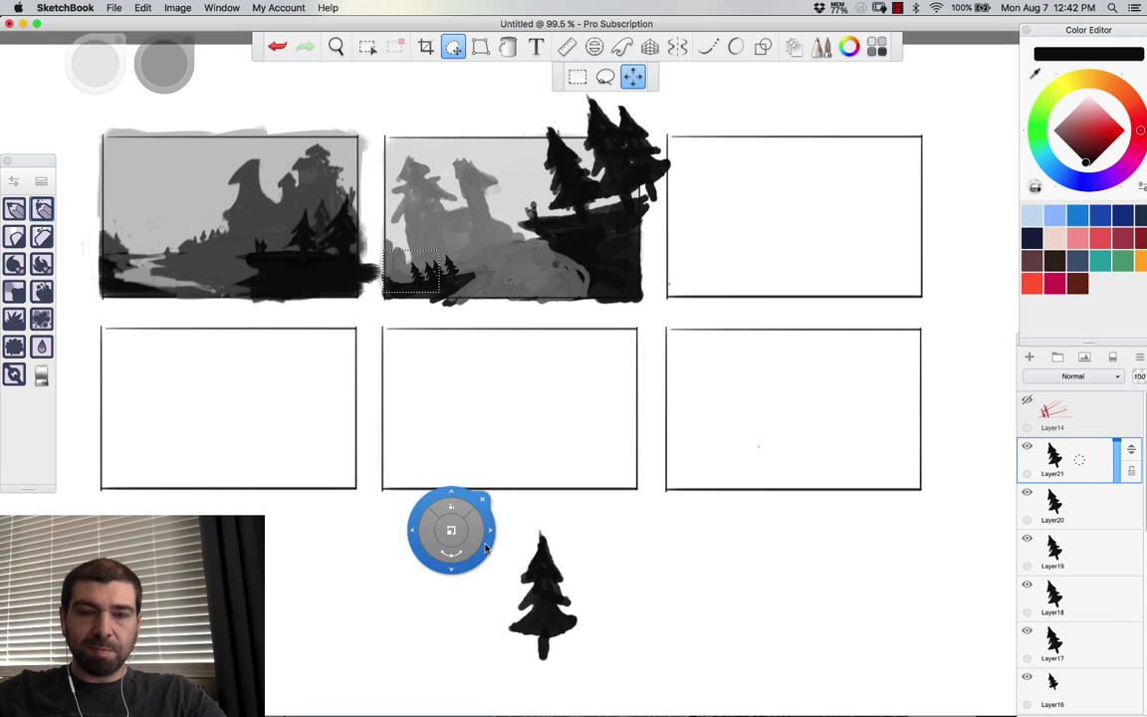
key(super+v)
drag(455, 572, 407, 602)
click(485, 471)
key(super+v)
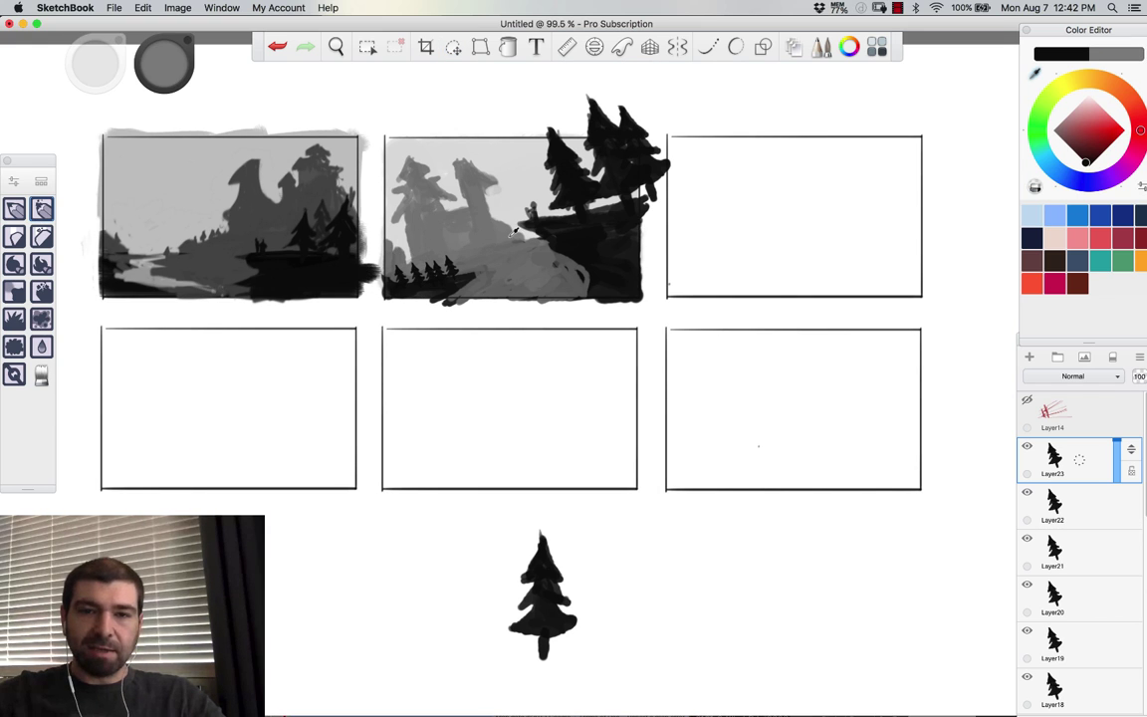
Step: Sample the castle gray and, with a smaller brush, paint a small distant tree between the castle tower and the cliff figure
alt+click(501, 220)
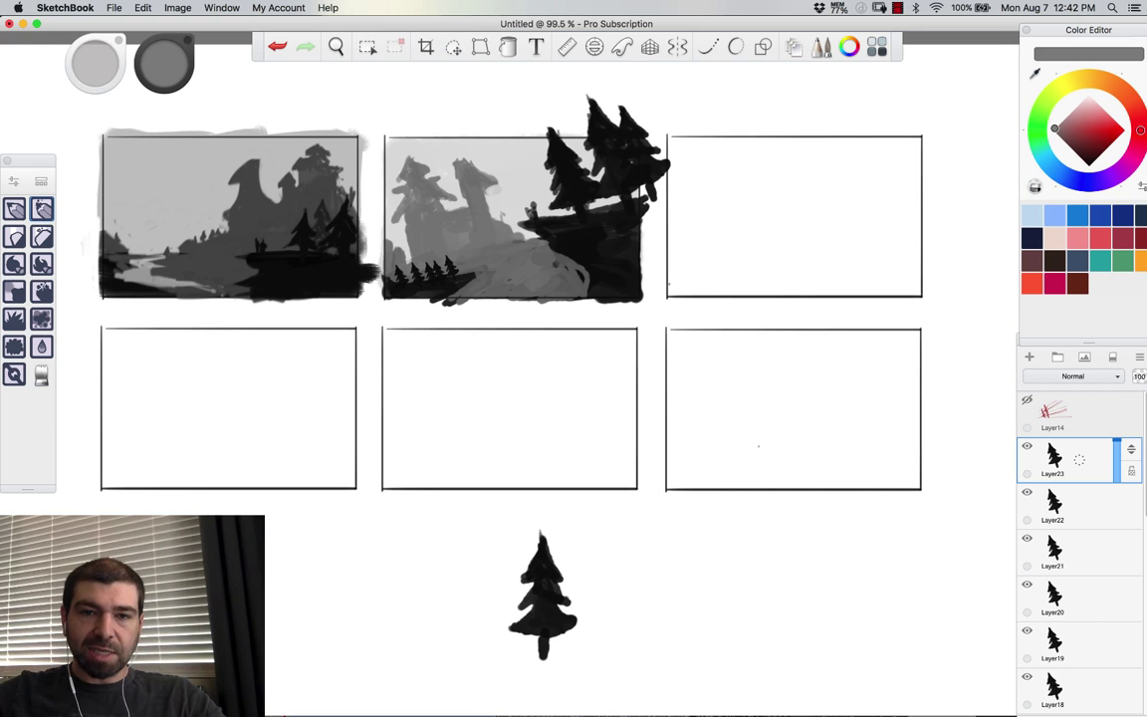
key(super+z)
key(space)
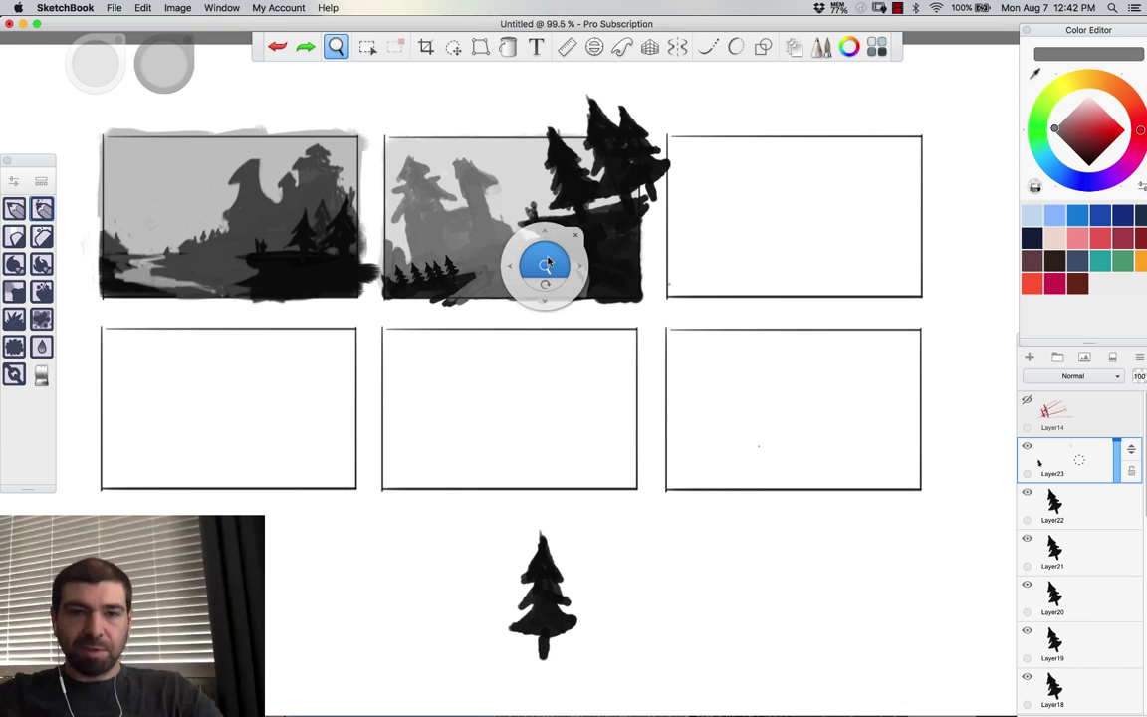
drag(546, 260, 576, 255)
key([)
key([)
key([)
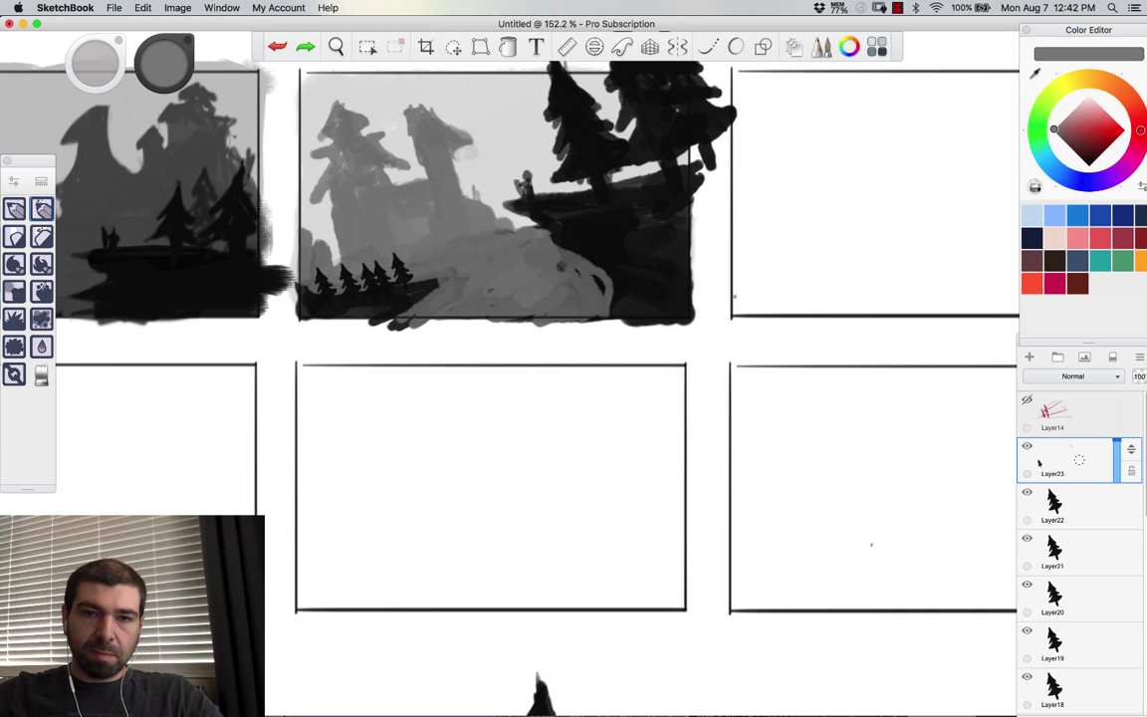
alt+click(424, 168)
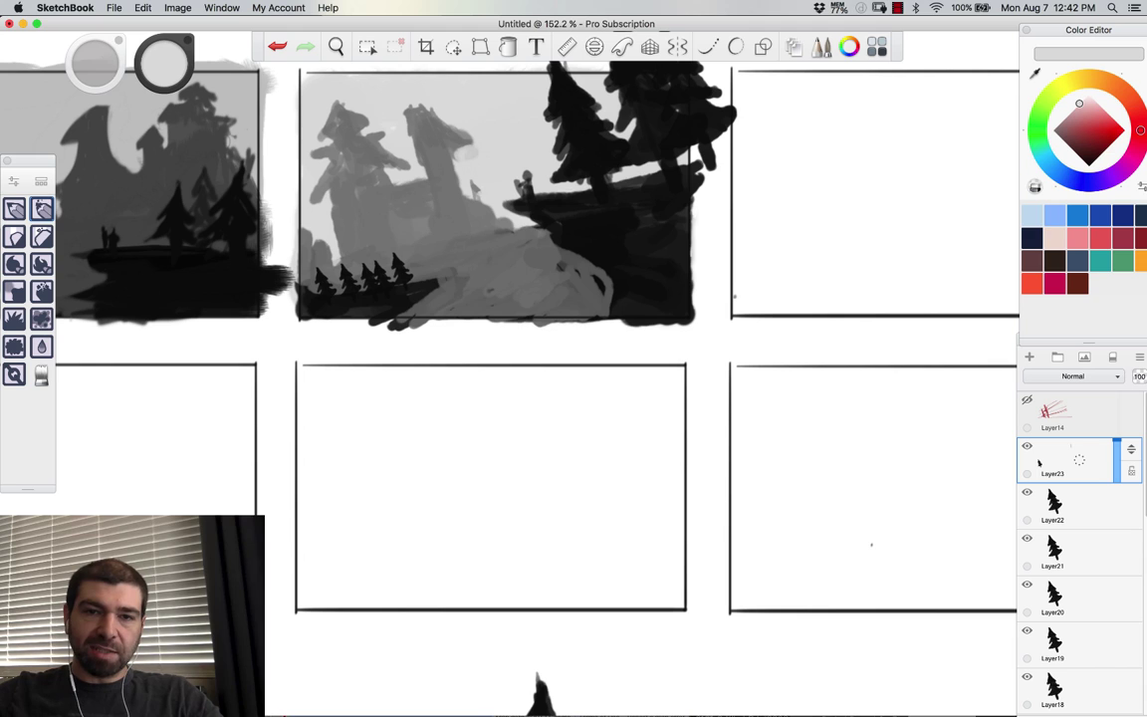
alt+click(475, 199)
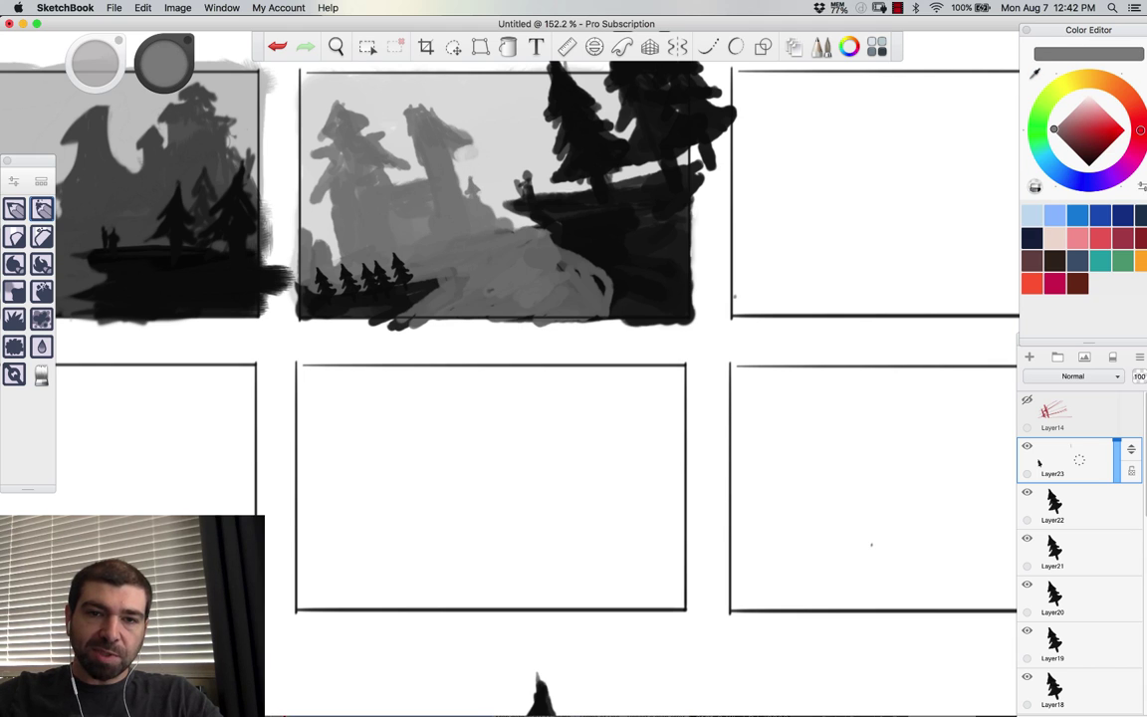
Step: Refine the distant tree and add more tiny treetops down the far slope, alternating between the sky gray and castle gray
key(e)
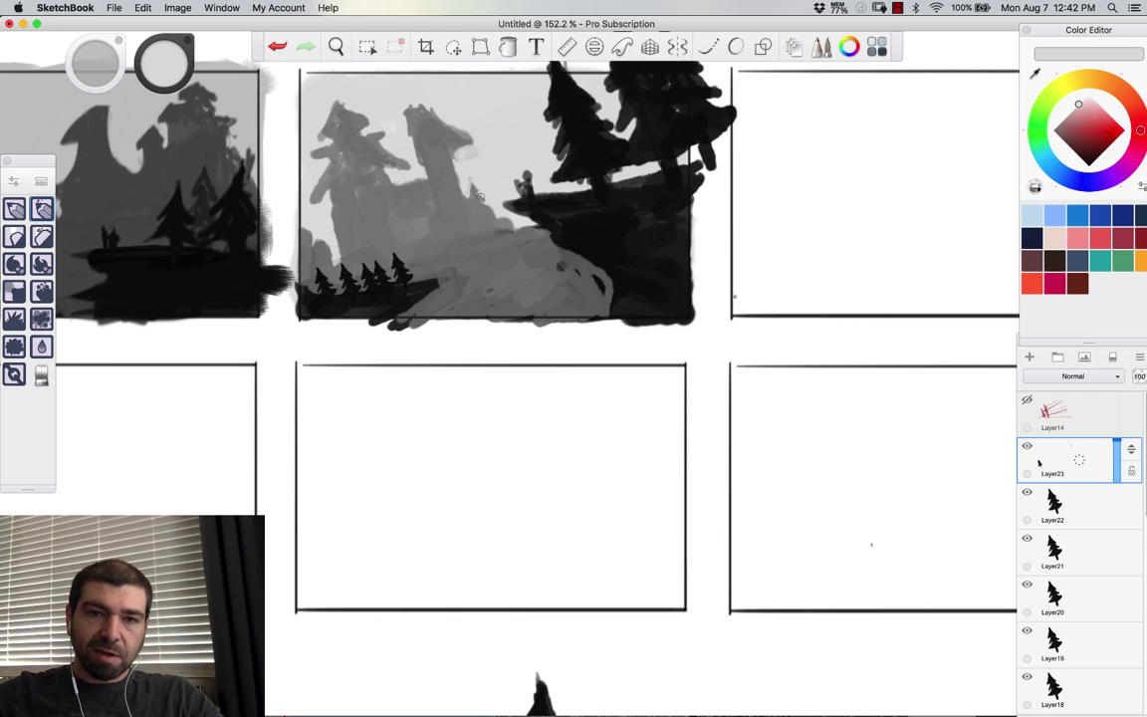
key(e)
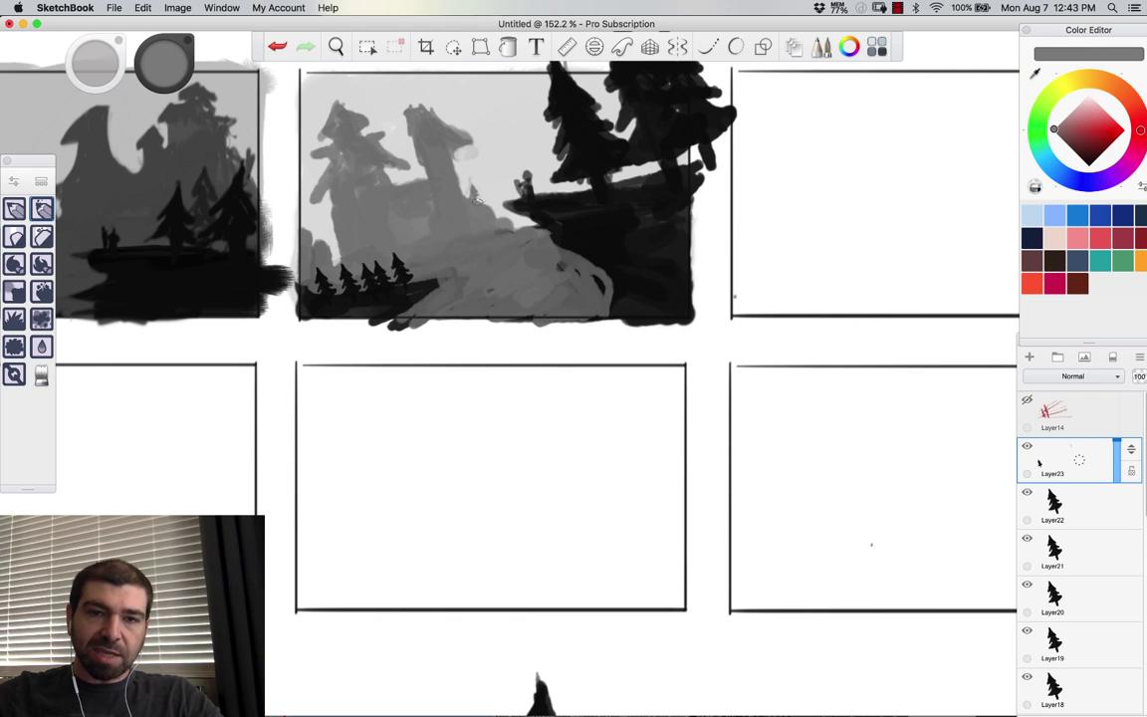
key(e)
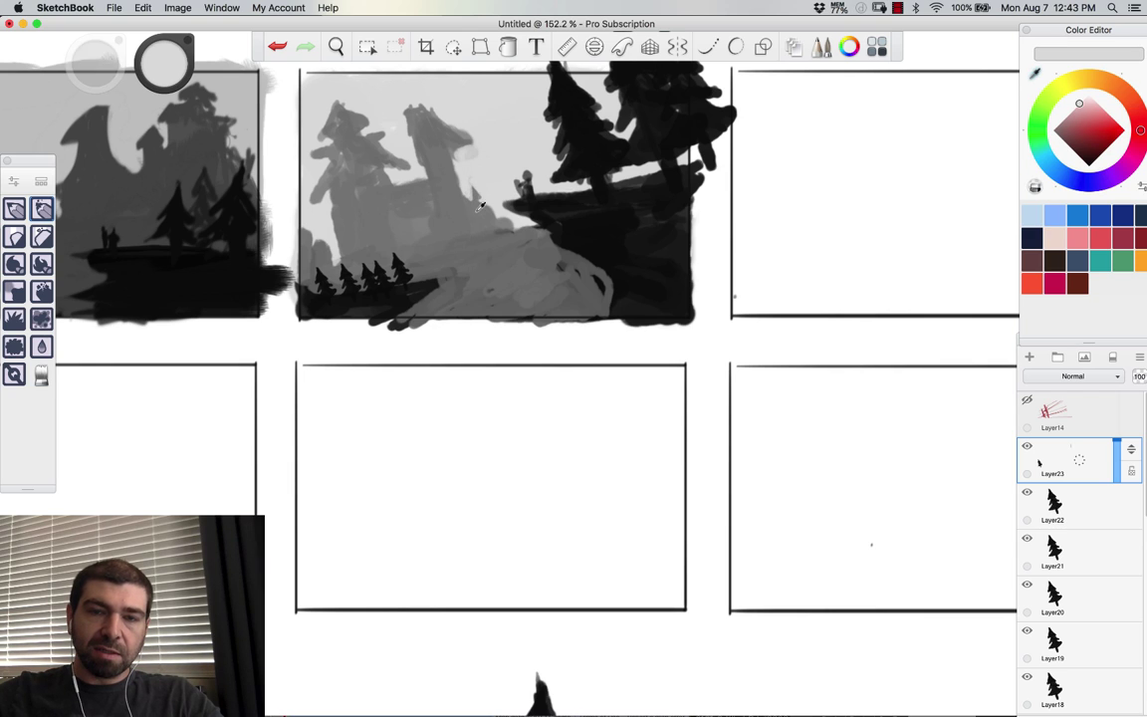
key(e)
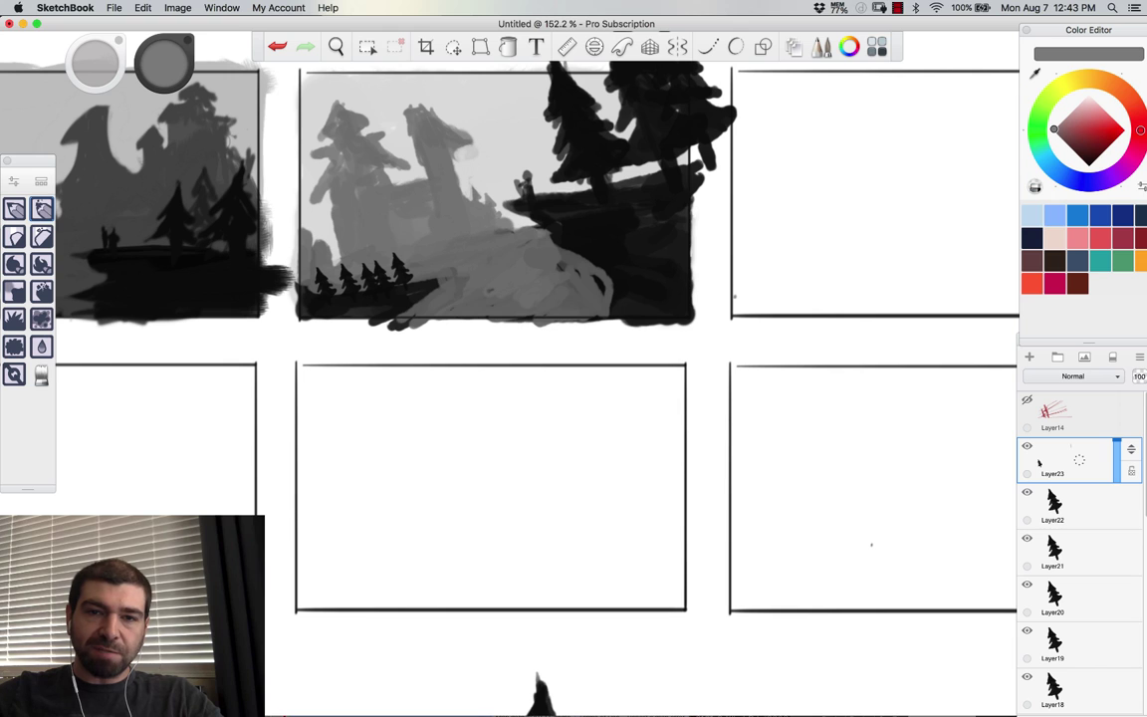
key(e)
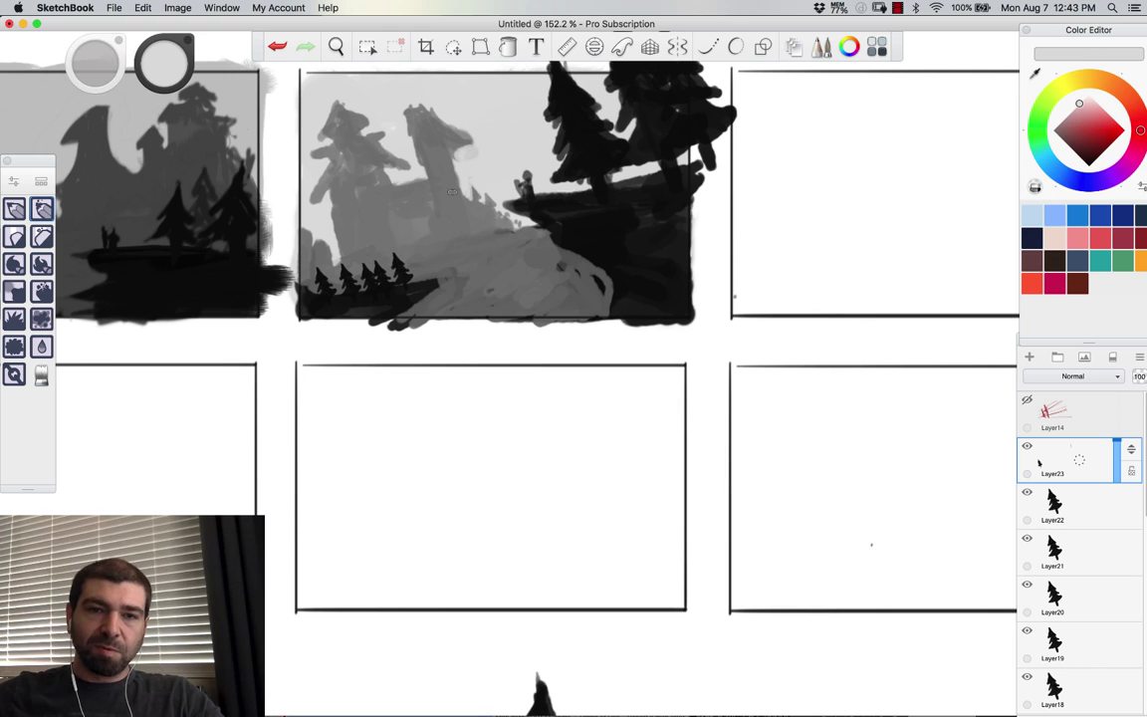
key(alt)
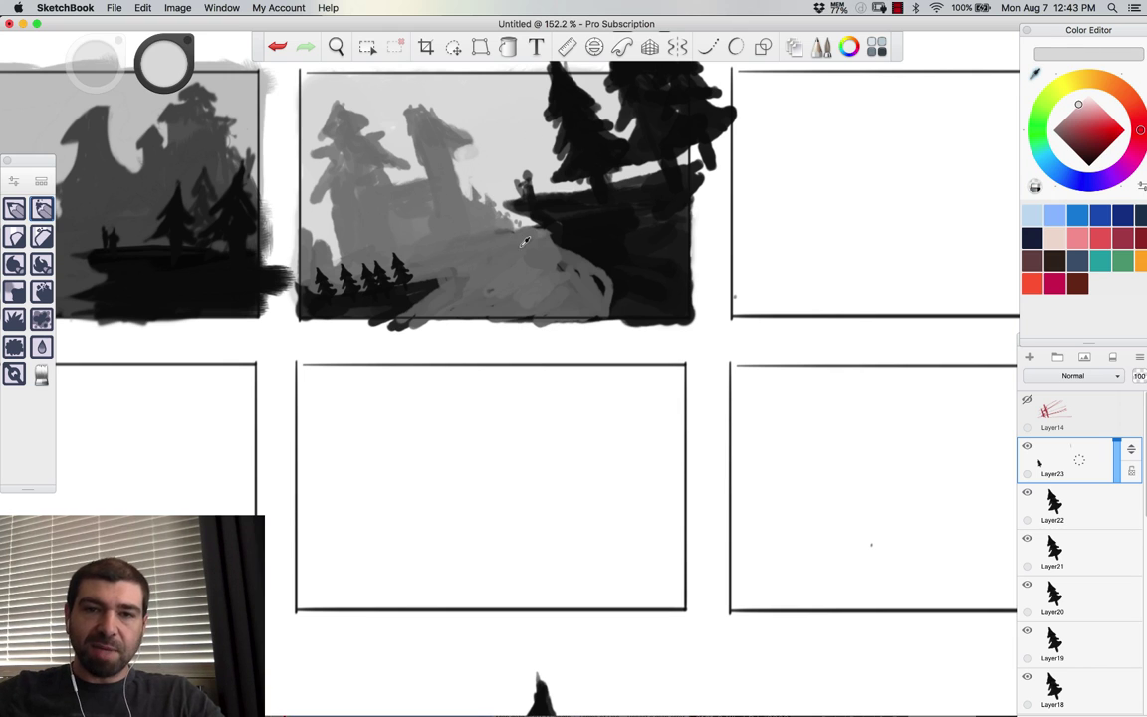
Step: Trim the castle tower's top and left side into a clean angular shape with the sky gray, touching up its base in castle gray
key(alt)
key(e)
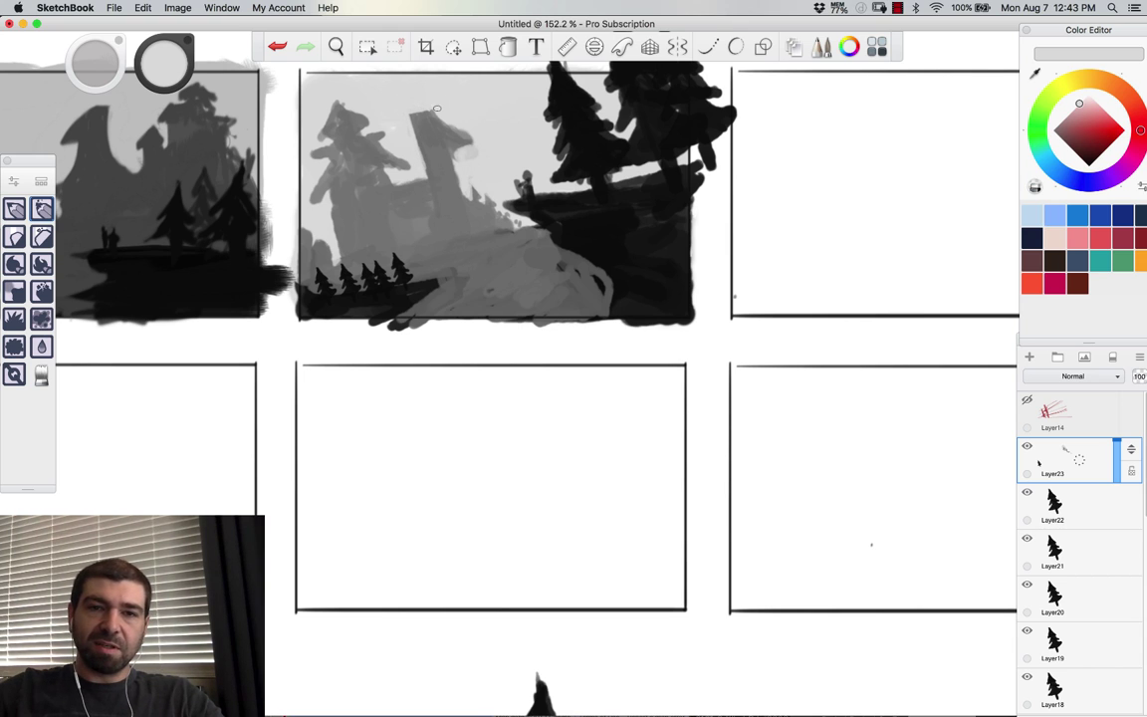
drag(402, 110, 419, 134)
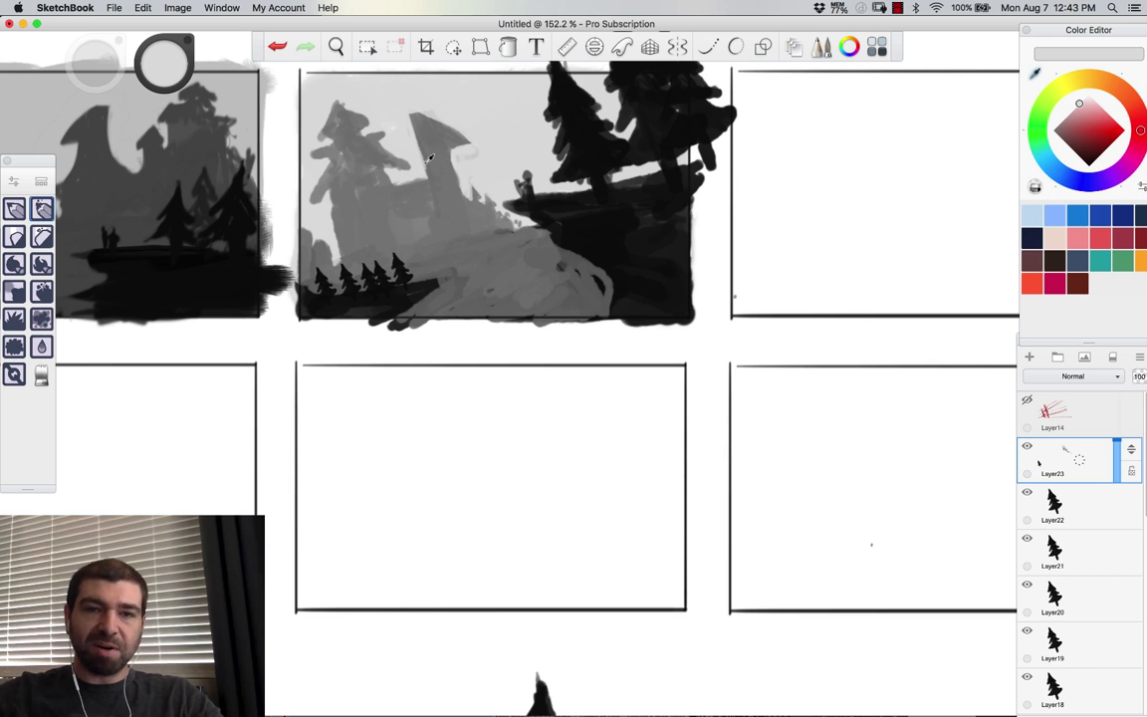
alt+click(449, 171)
drag(418, 159, 419, 178)
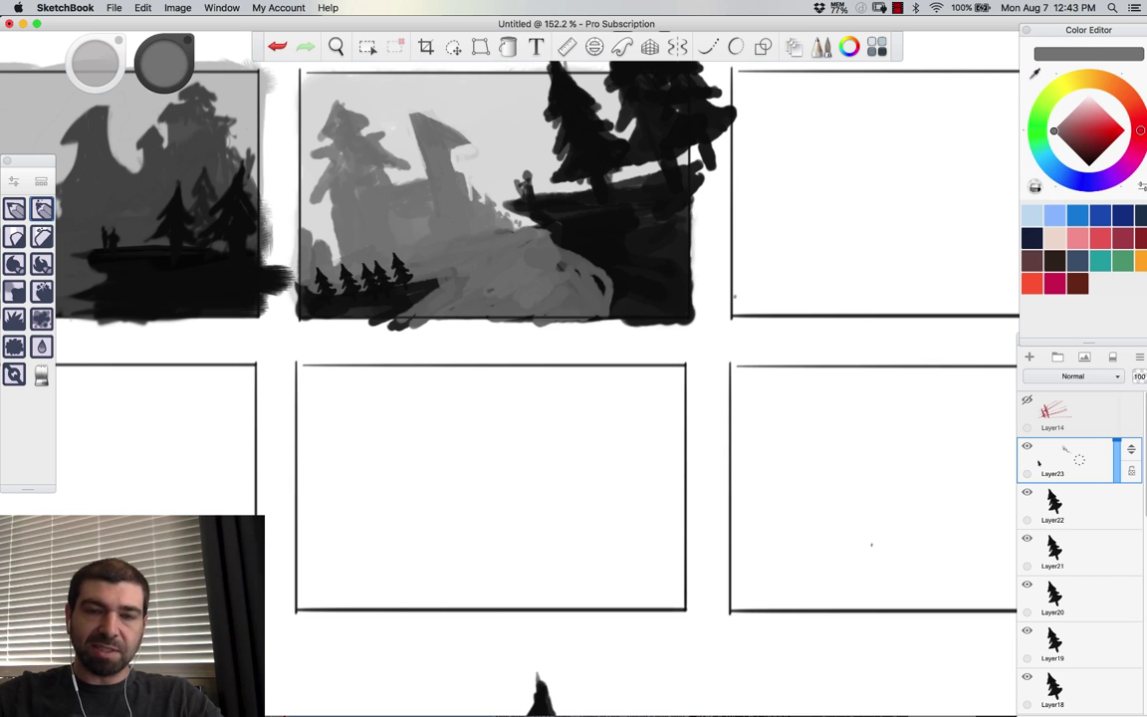
Step: Sample the light sky gray and paint a zigzag river across the midground slope, from the cliff base to the second frame's lower edge
alt+click(502, 177)
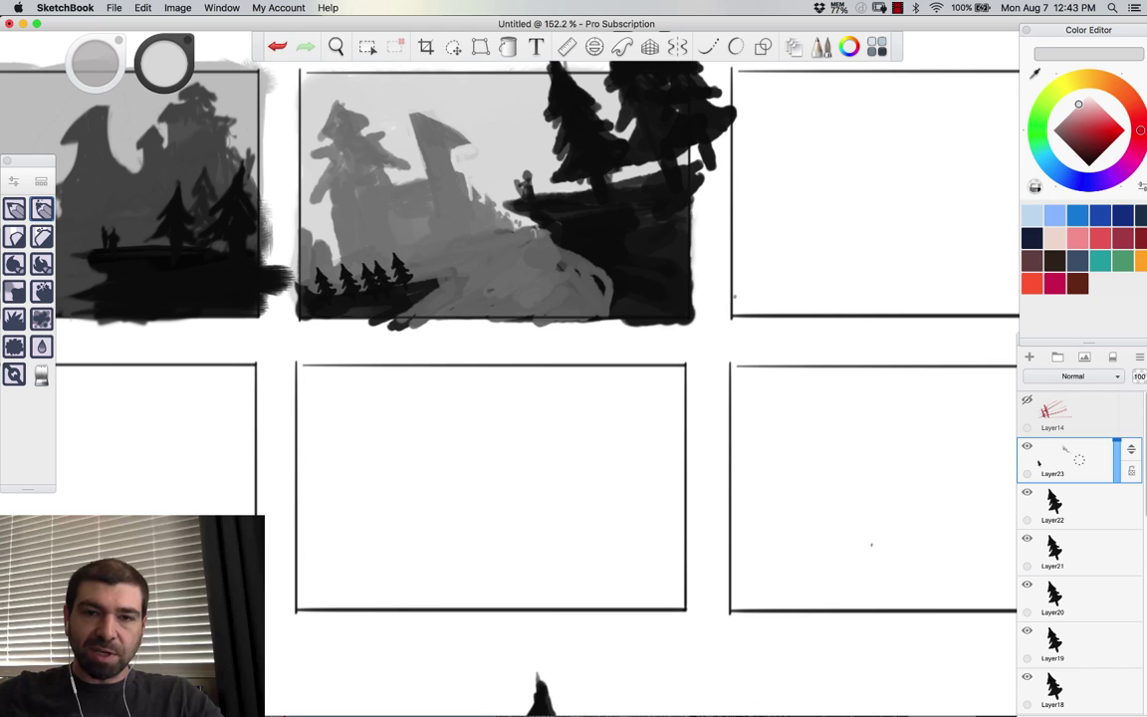
mouse_move(553, 244)
mouse_down()
mouse_move(467, 291)
mouse_move(485, 290)
mouse_move(469, 316)
mouse_up()
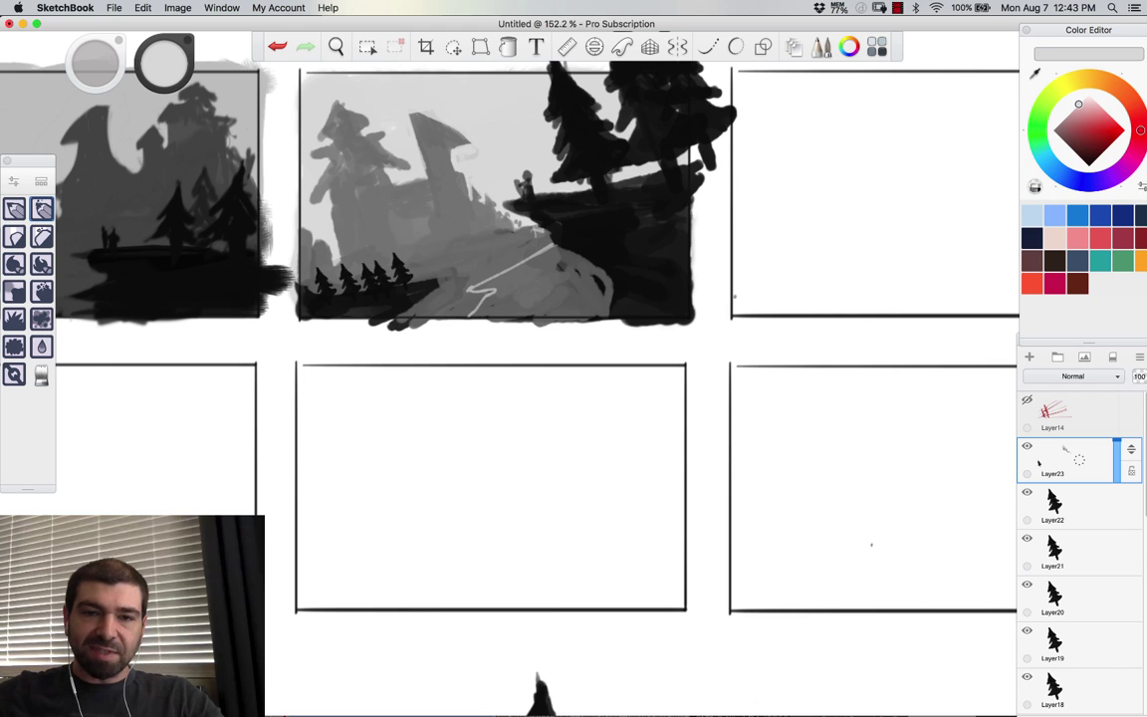
mouse_move(460, 259)
mouse_down()
mouse_move(430, 291)
mouse_move(403, 290)
mouse_up()
drag(491, 305, 468, 320)
alt+click(502, 295)
drag(526, 284, 507, 297)
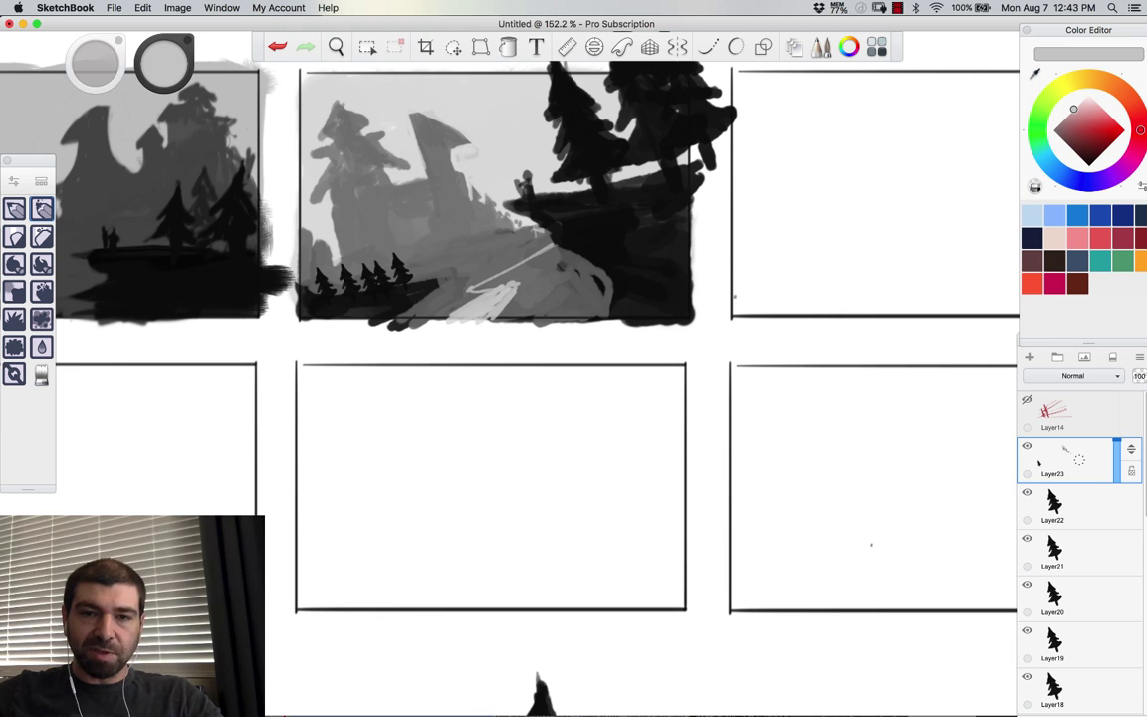
drag(456, 253, 421, 262)
drag(488, 223, 421, 259)
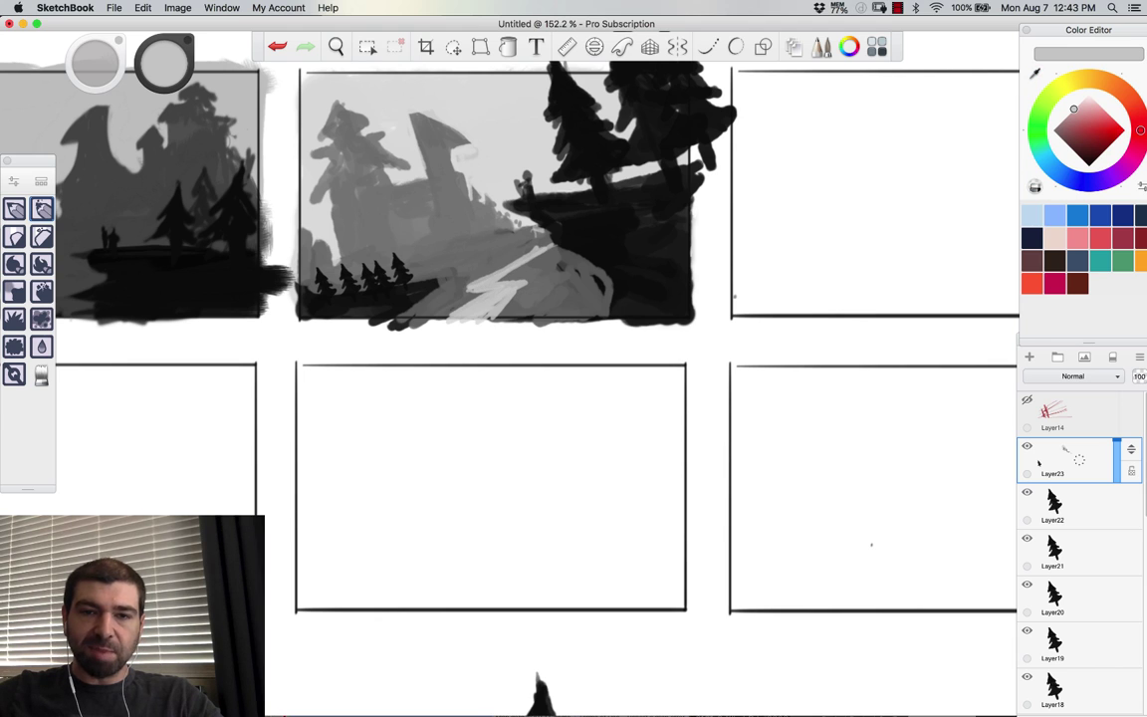
Step: Touch up the midground slope and river in the second frame with sampled grays, and sample the cliff's near-black
mouse_move(488, 213)
mouse_down()
mouse_move(421, 257)
mouse_move(439, 246)
mouse_up()
alt+click(460, 239)
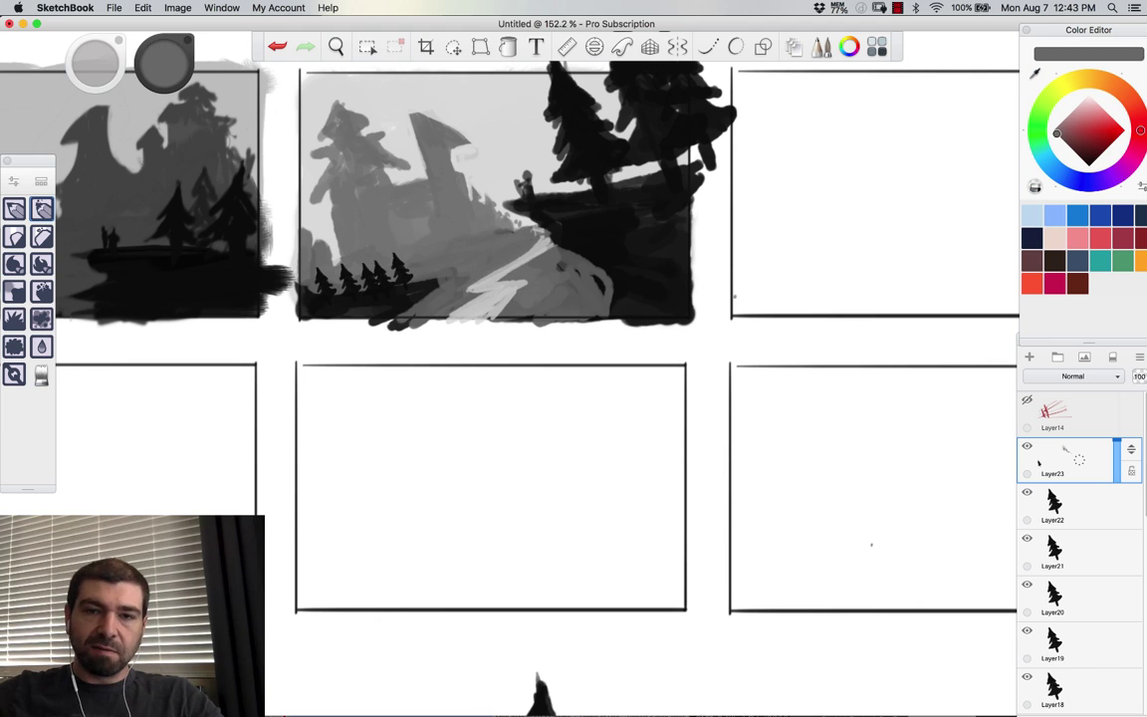
alt+click(474, 287)
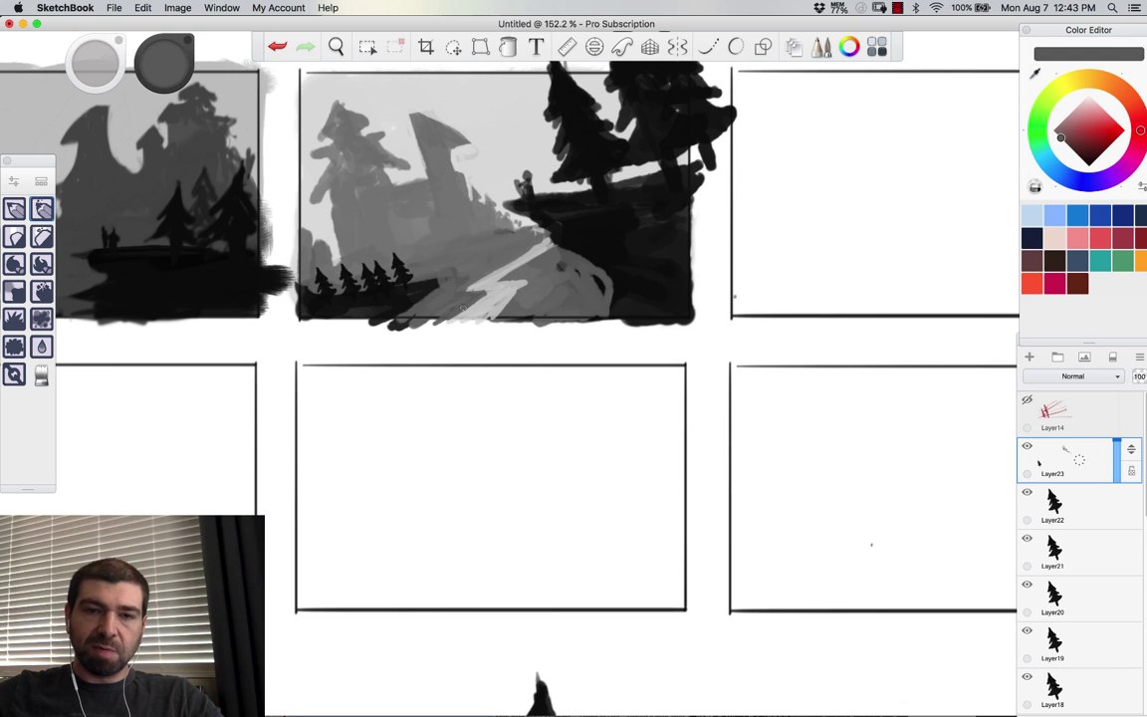
key(space)
drag(582, 234, 530, 248)
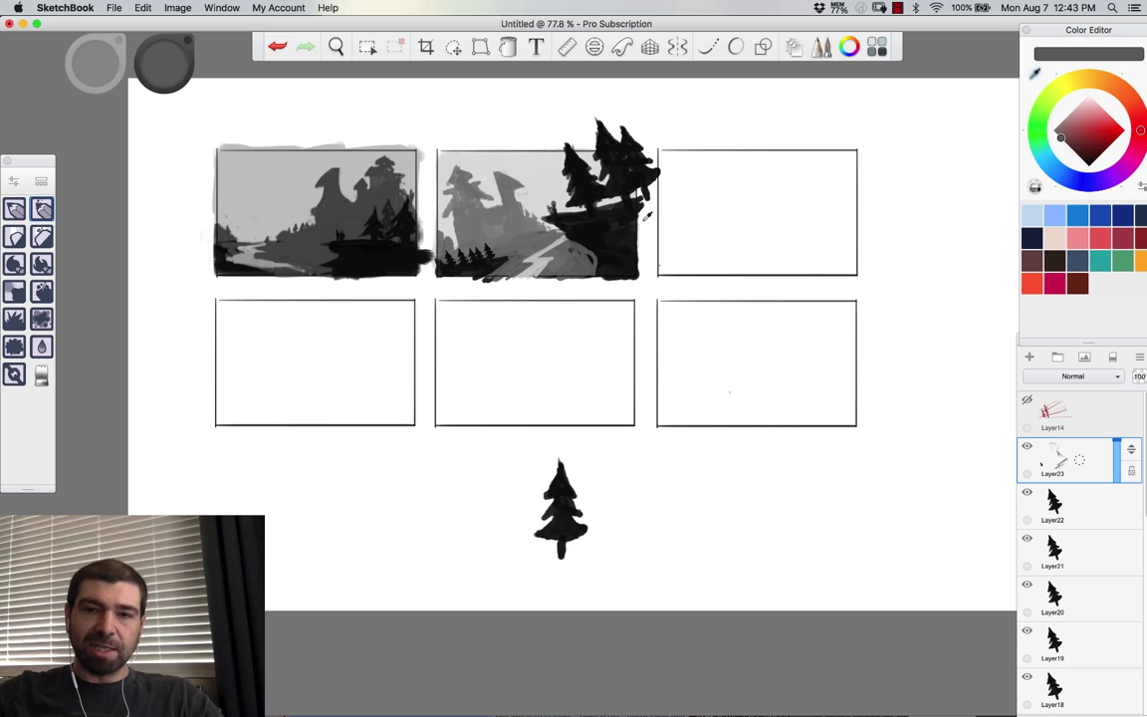
alt+click(588, 214)
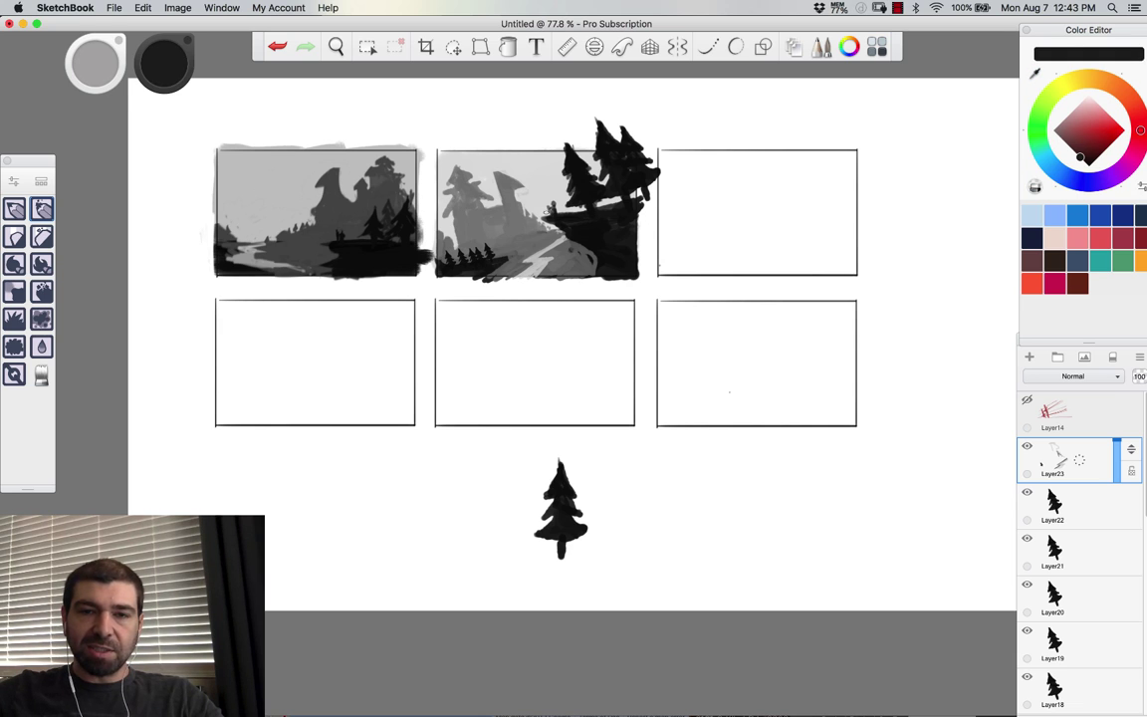
Step: Show the hidden red guide layer above the paintings and clear all of its strokes
click(1027, 400)
click(1055, 414)
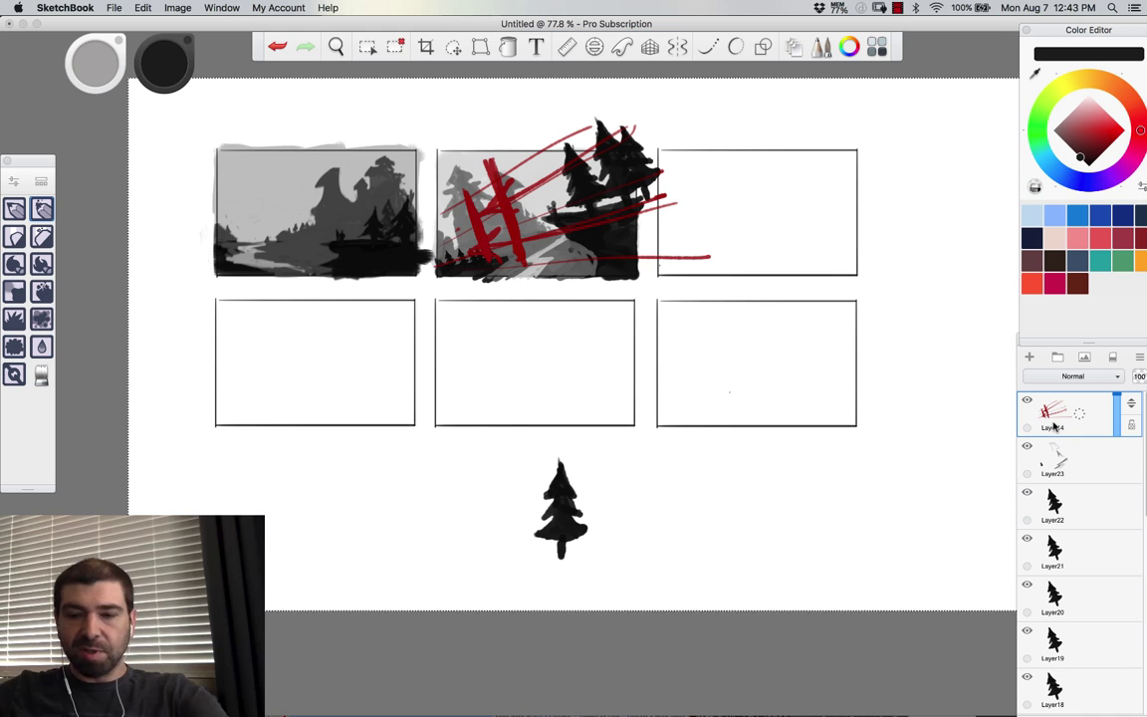
key(Delete)
Step: With bright red and a larger brush, sketch guide strokes over the second frame's tower and cliff, then undo them
drag(1117, 132, 1133, 131)
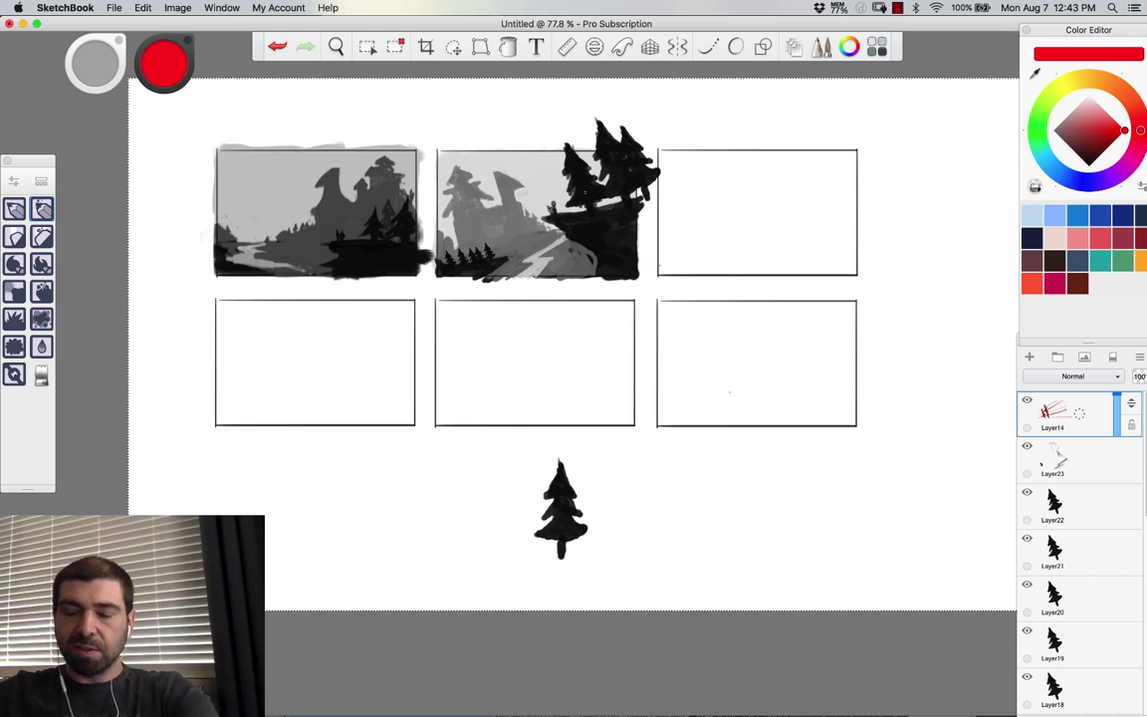
key(bracketright)
key(bracketright)
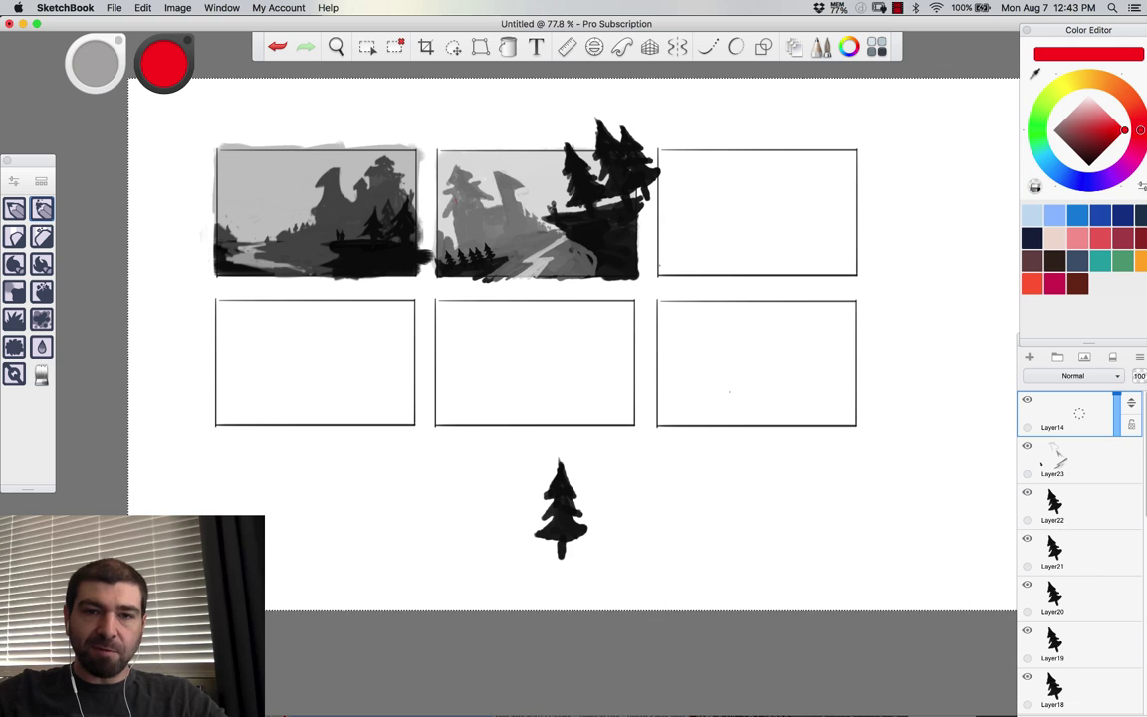
drag(495, 169, 508, 173)
key(super+z)
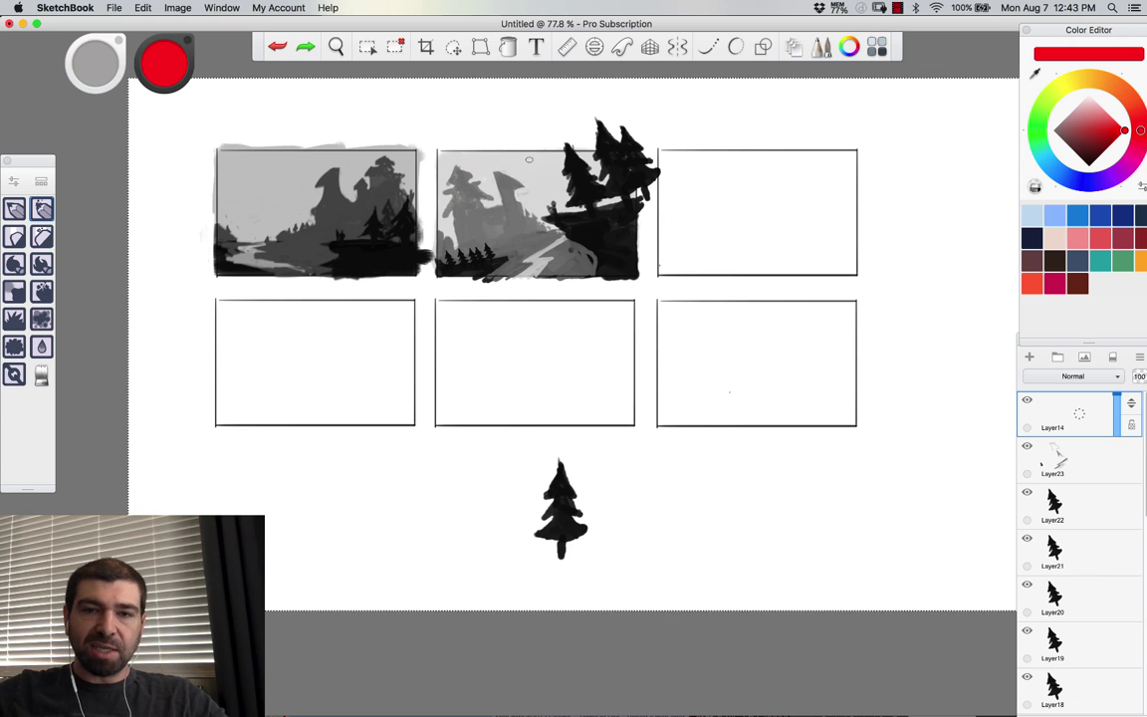
drag(497, 241, 633, 210)
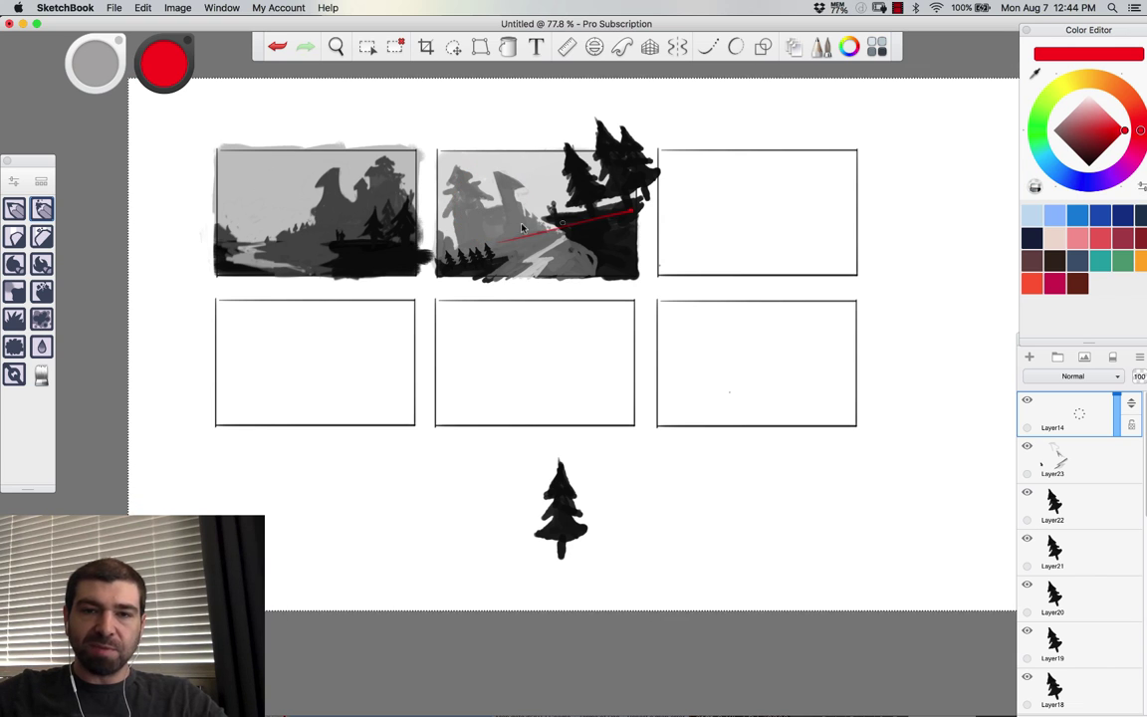
key(super+z)
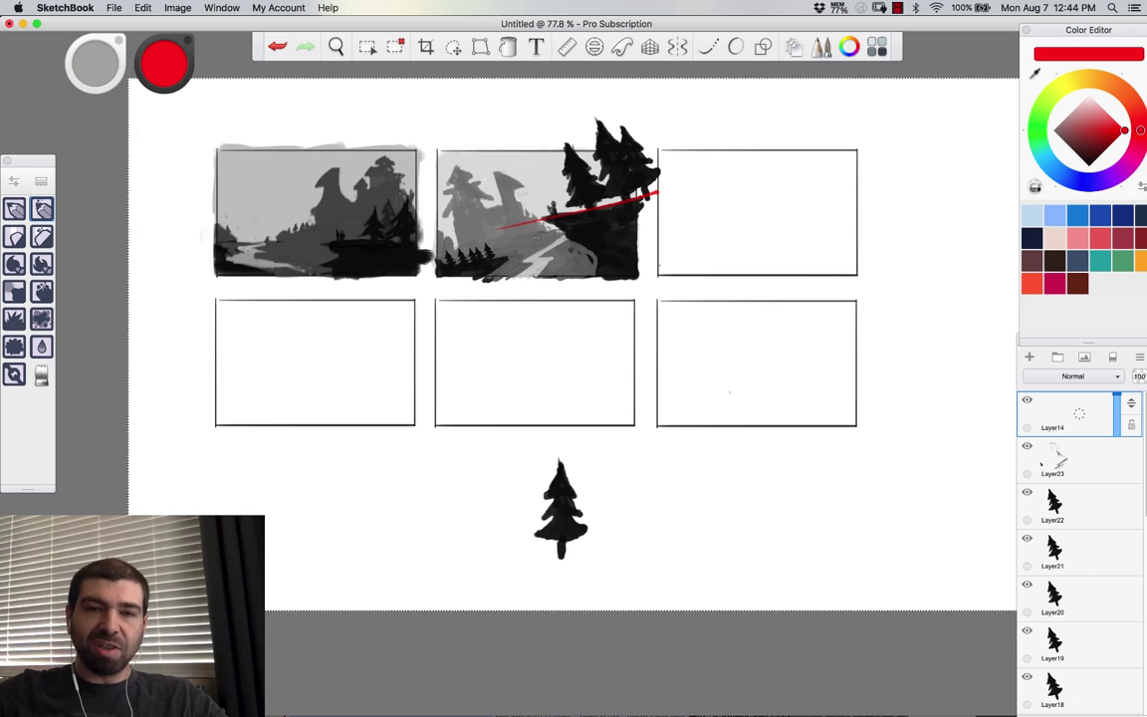
key(super+z)
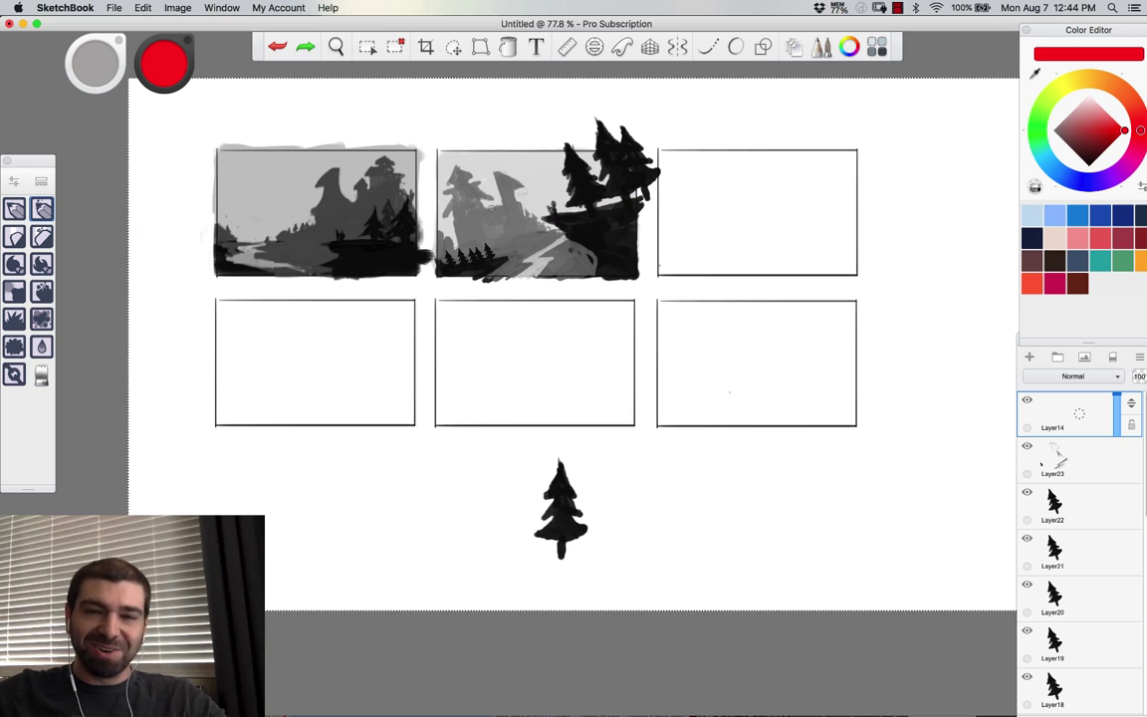
Step: On Layer23, paint sampled-white light streaks across the second frame's sky and reshape the castle tower's top
click(1054, 448)
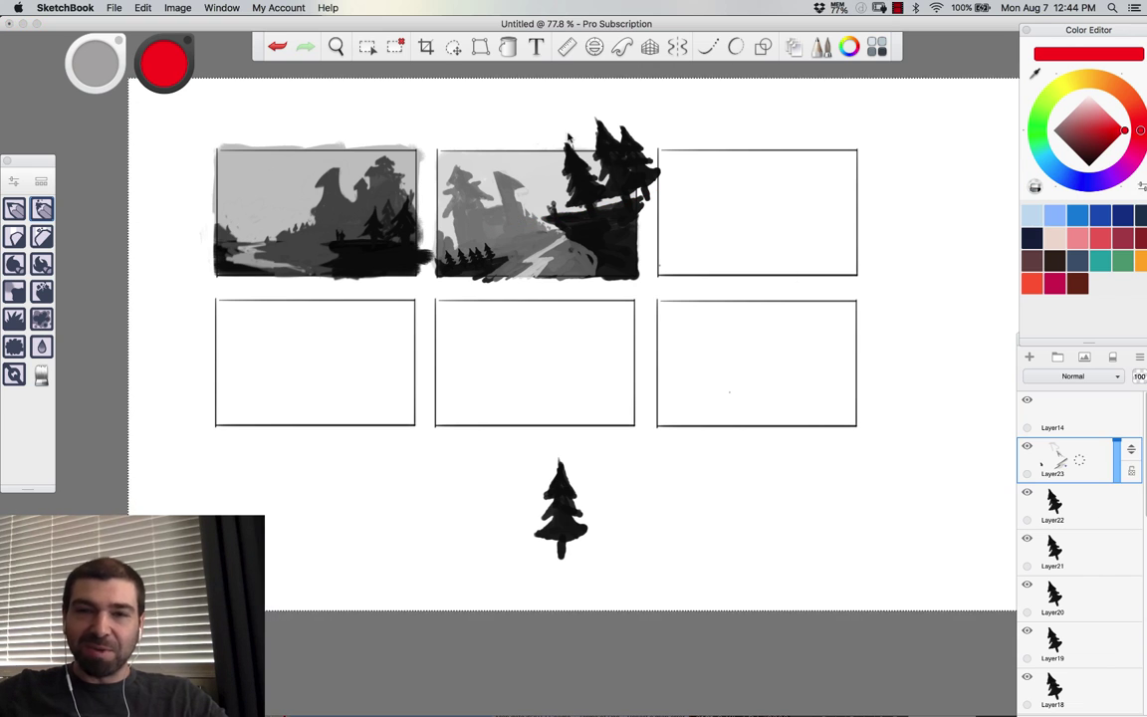
key(alt)
alt+click(547, 143)
drag(557, 154, 535, 181)
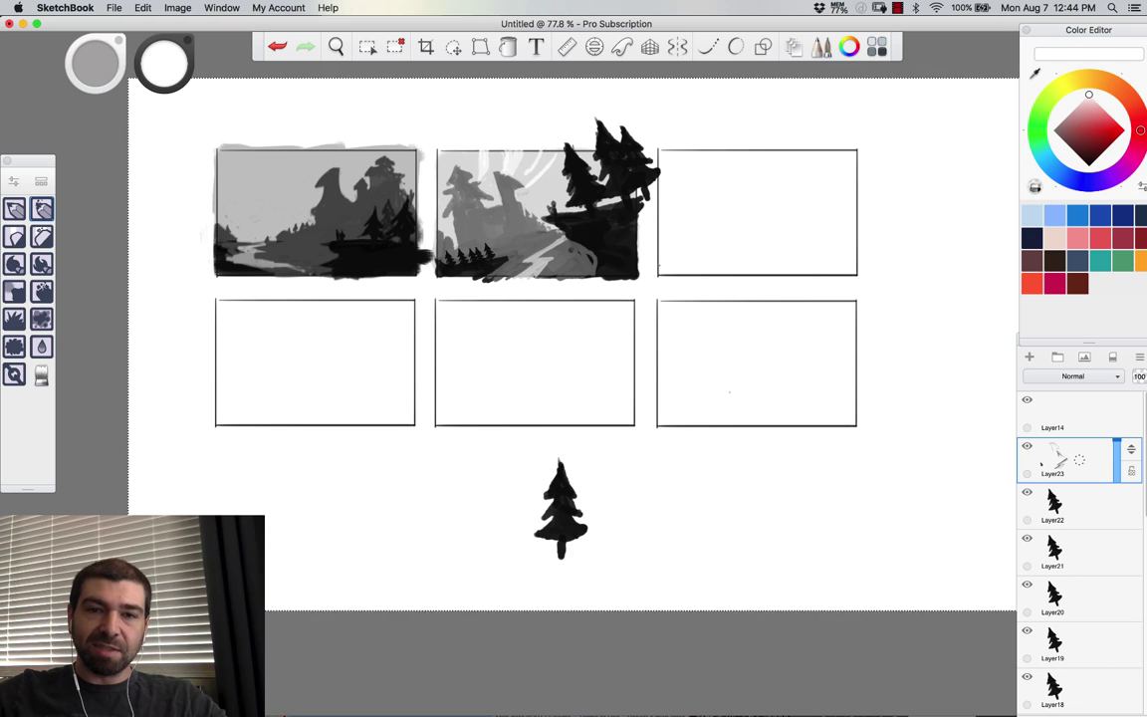
alt+click(508, 181)
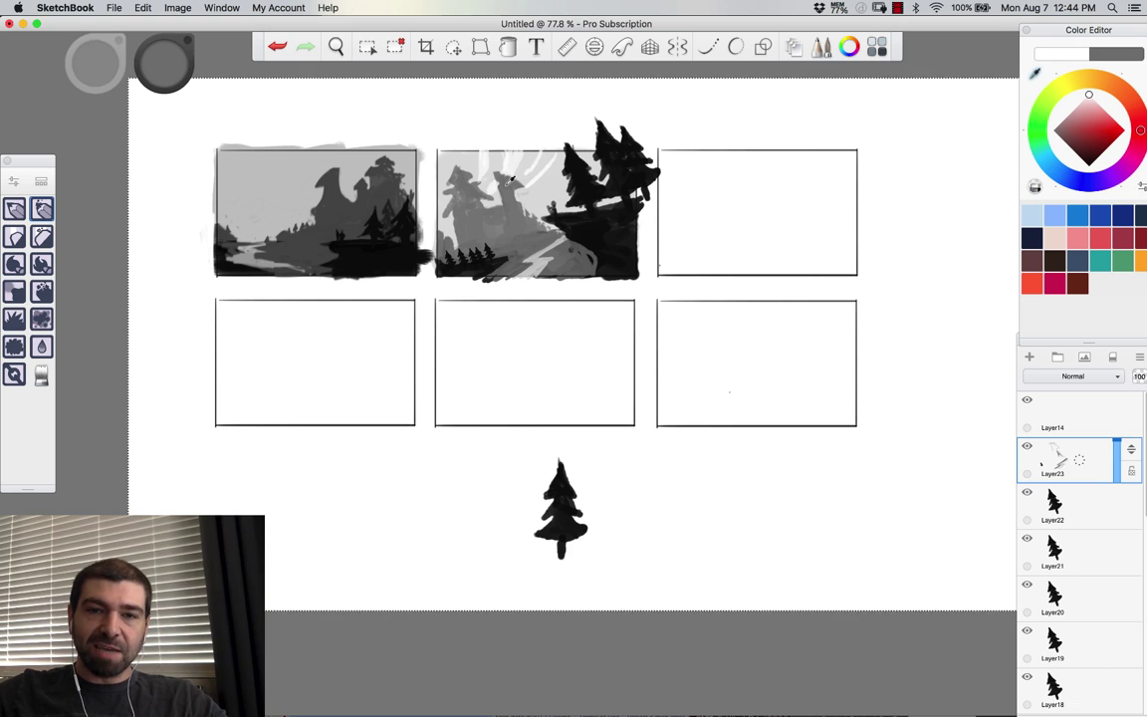
alt+click(519, 157)
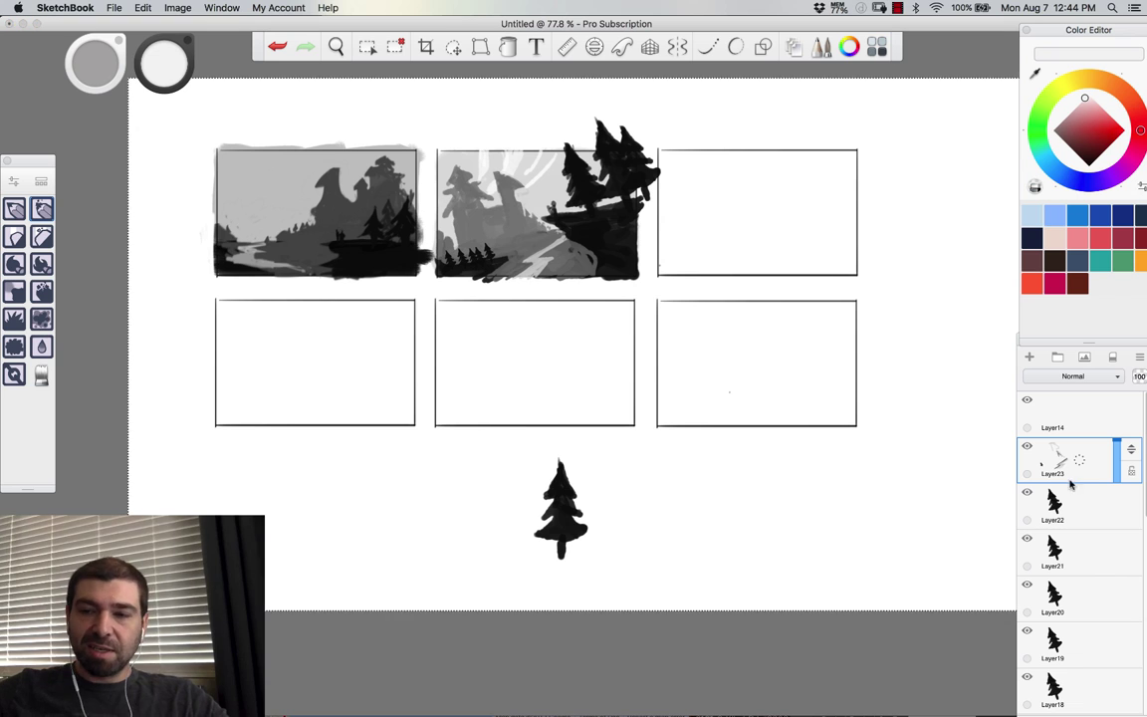
Step: On Layer14, draw red arrows pointing at the castle from above, the cliff and the river, then undo them
click(1045, 416)
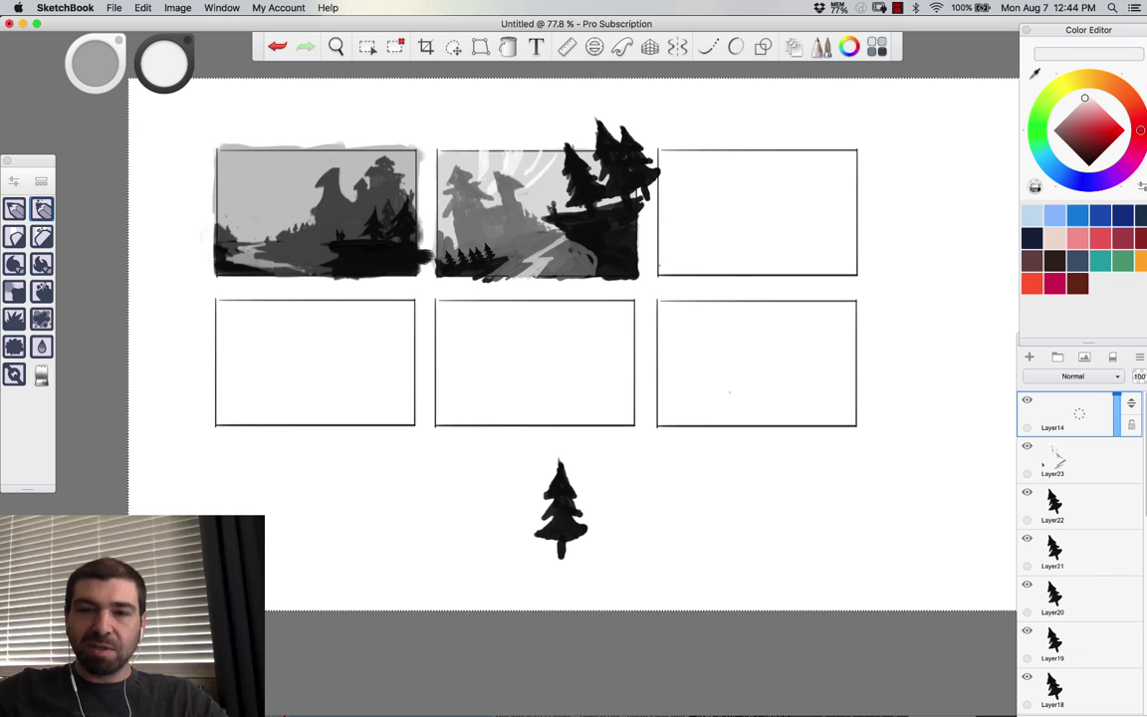
click(1121, 127)
drag(522, 121, 484, 199)
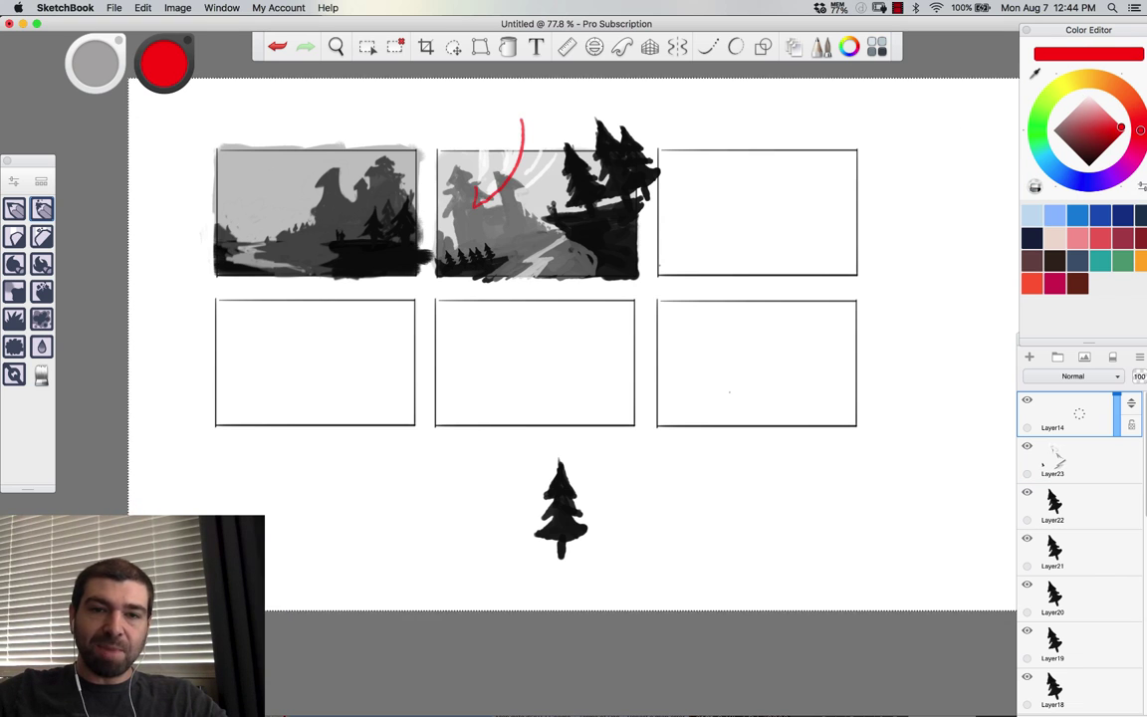
drag(667, 192, 506, 211)
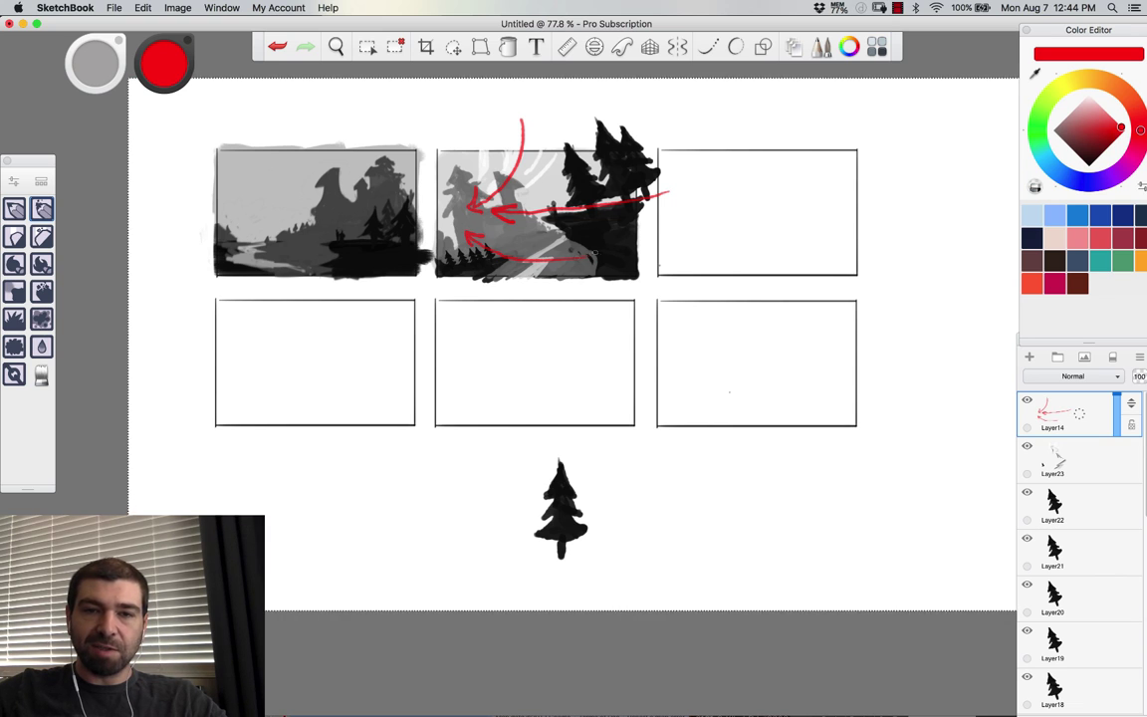
key(super+z)
key(super+z)
key(super+z)
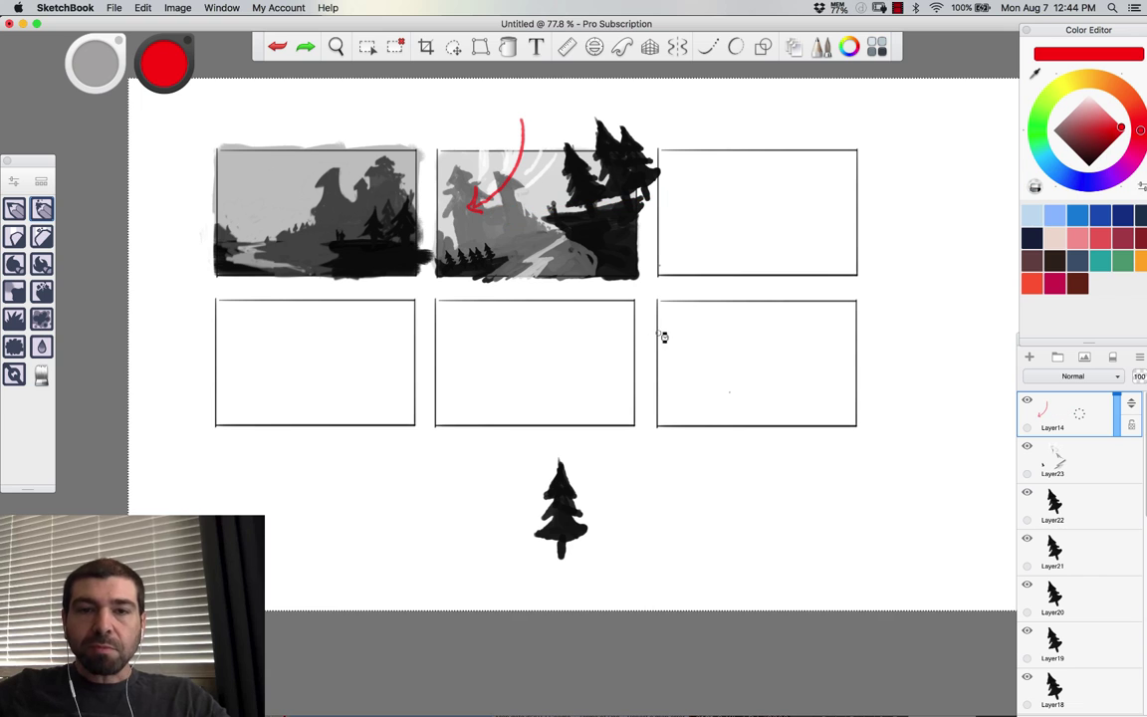
key(super+z)
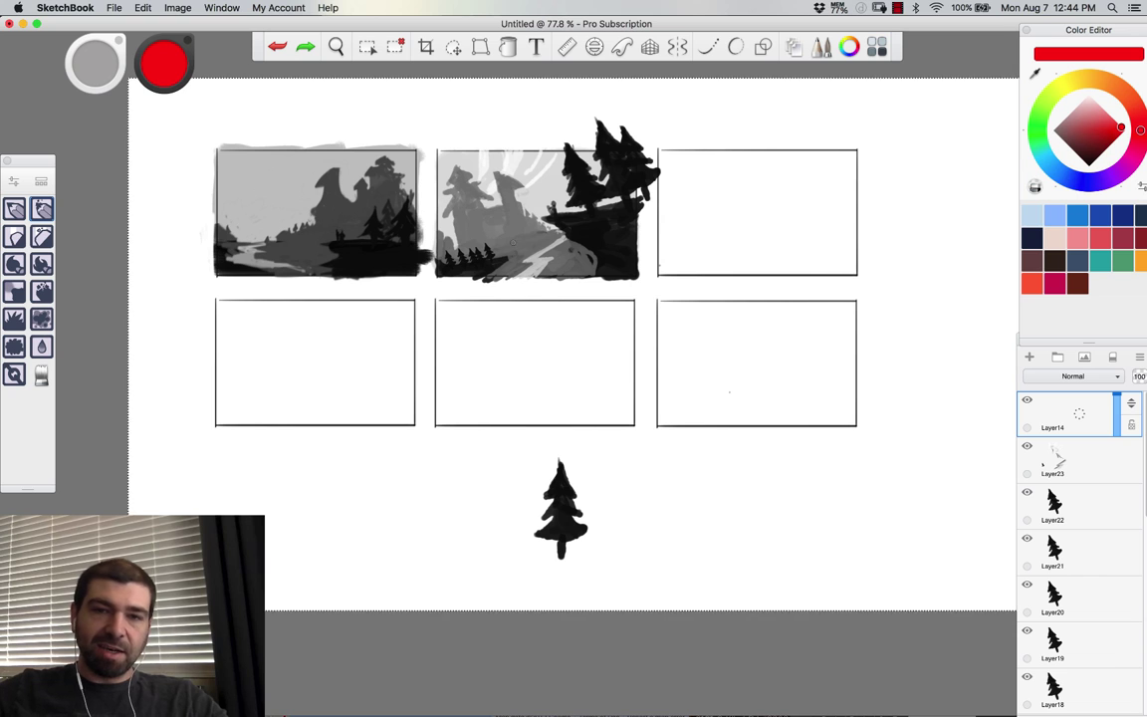
Step: Try red guide marks along the second frame's diagonal, over the first frame's castle and along the second frame's upper edge, undoing each
drag(438, 264, 664, 197)
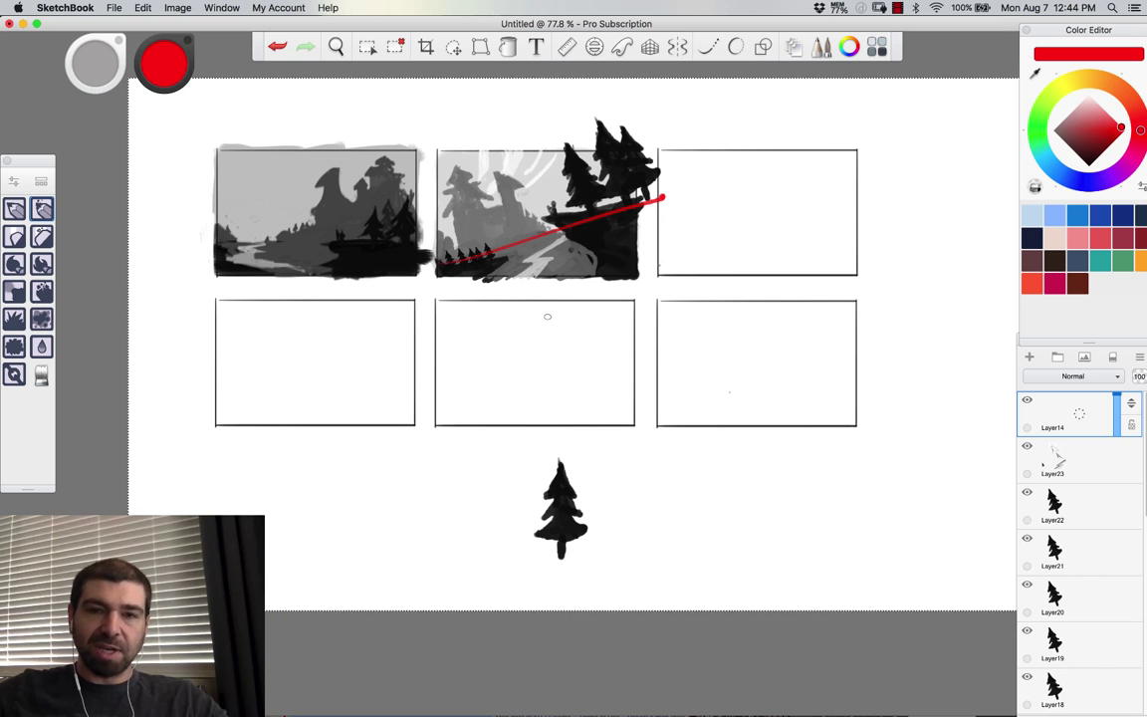
key(super+z)
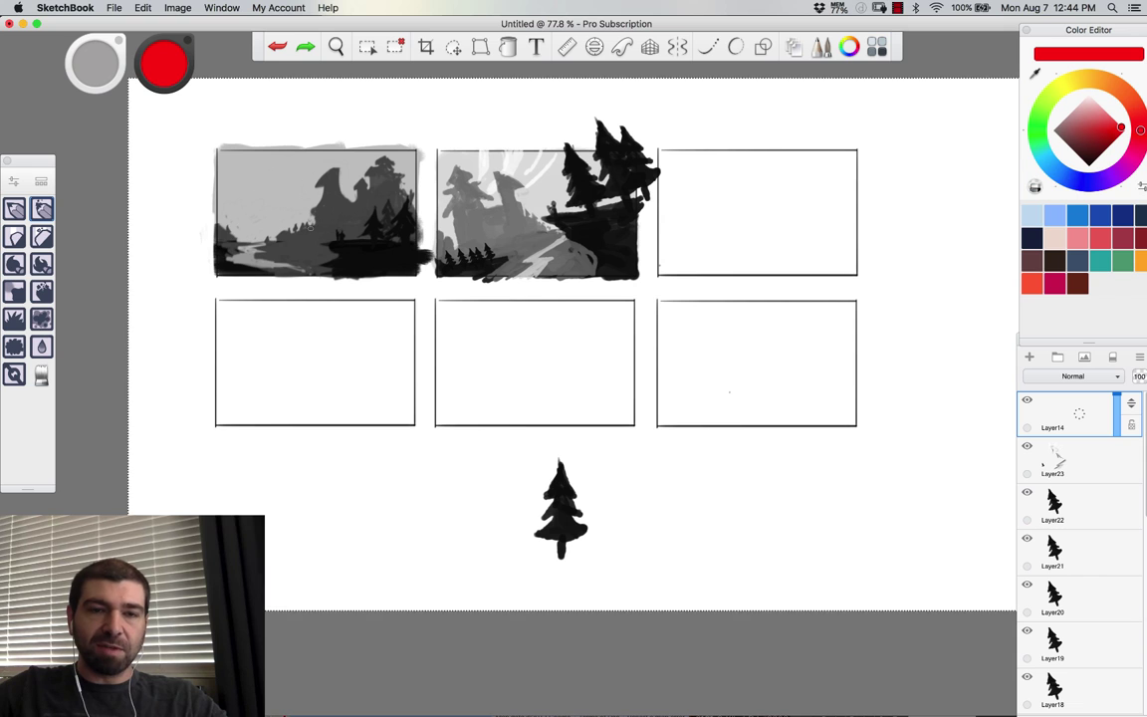
mouse_move(367, 178)
mouse_down()
mouse_move(269, 179)
mouse_move(325, 166)
mouse_up()
key(super+z)
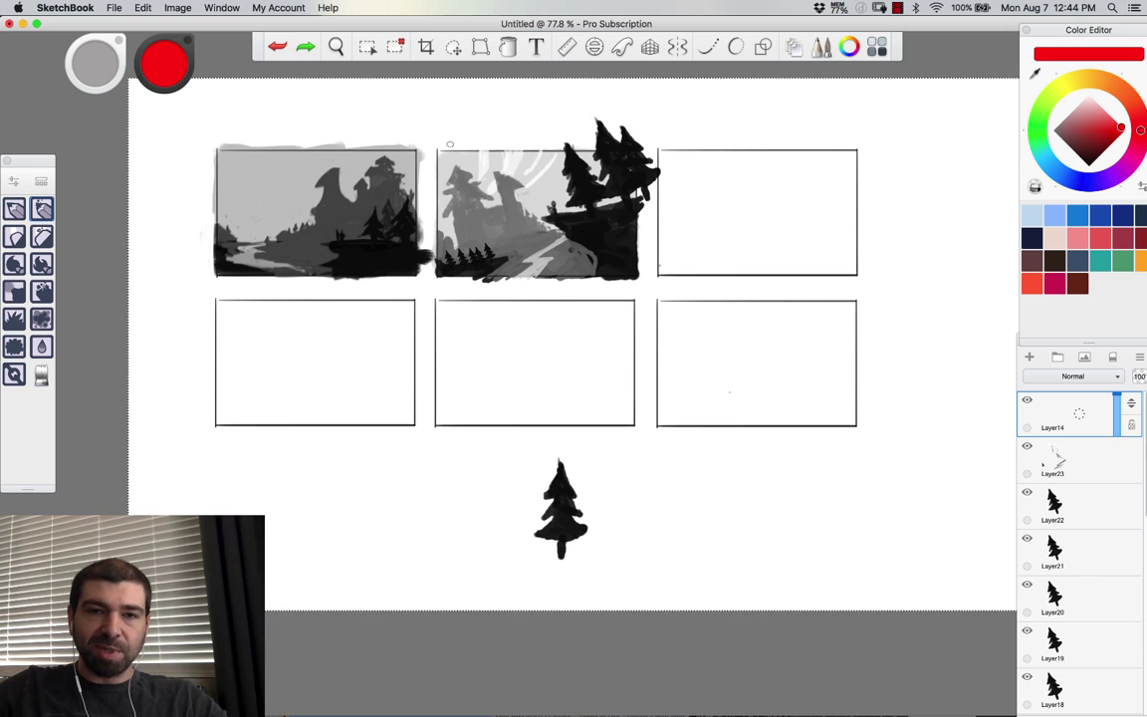
drag(439, 149, 633, 149)
key(super+z)
Step: Sample the canvas white and, with a larger brush, paint out the pines overflowing the second frame's upper and right edges
alt+click(648, 141)
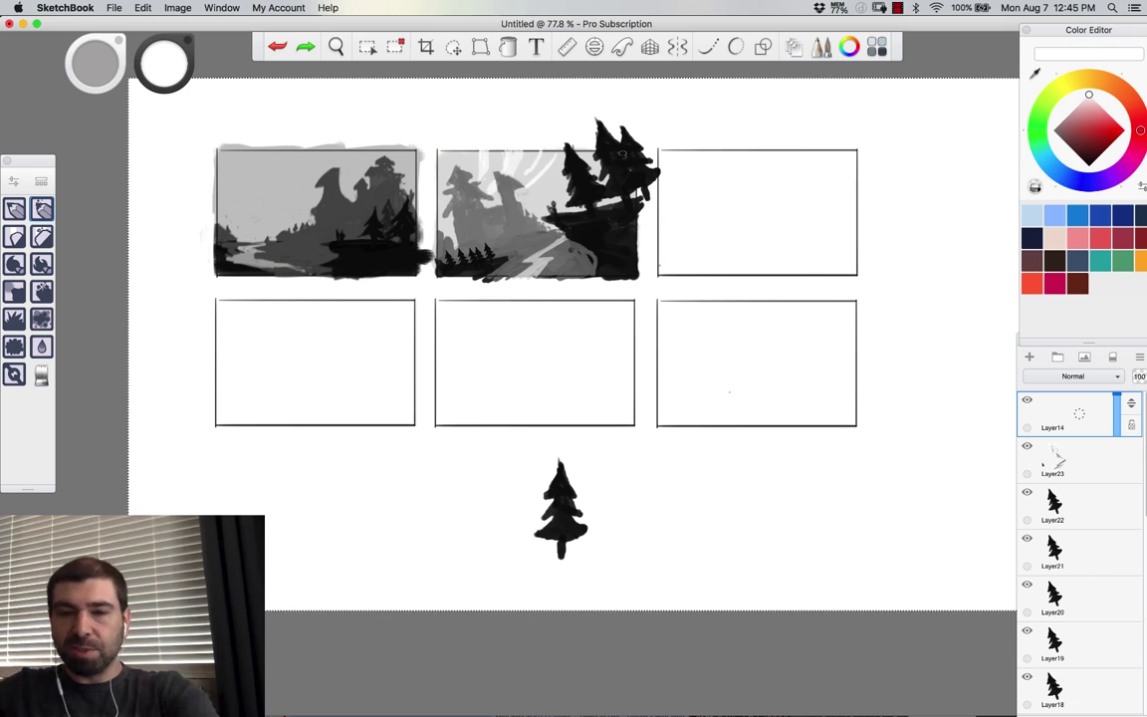
key(bracketright)
key(bracketright)
drag(650, 146, 488, 151)
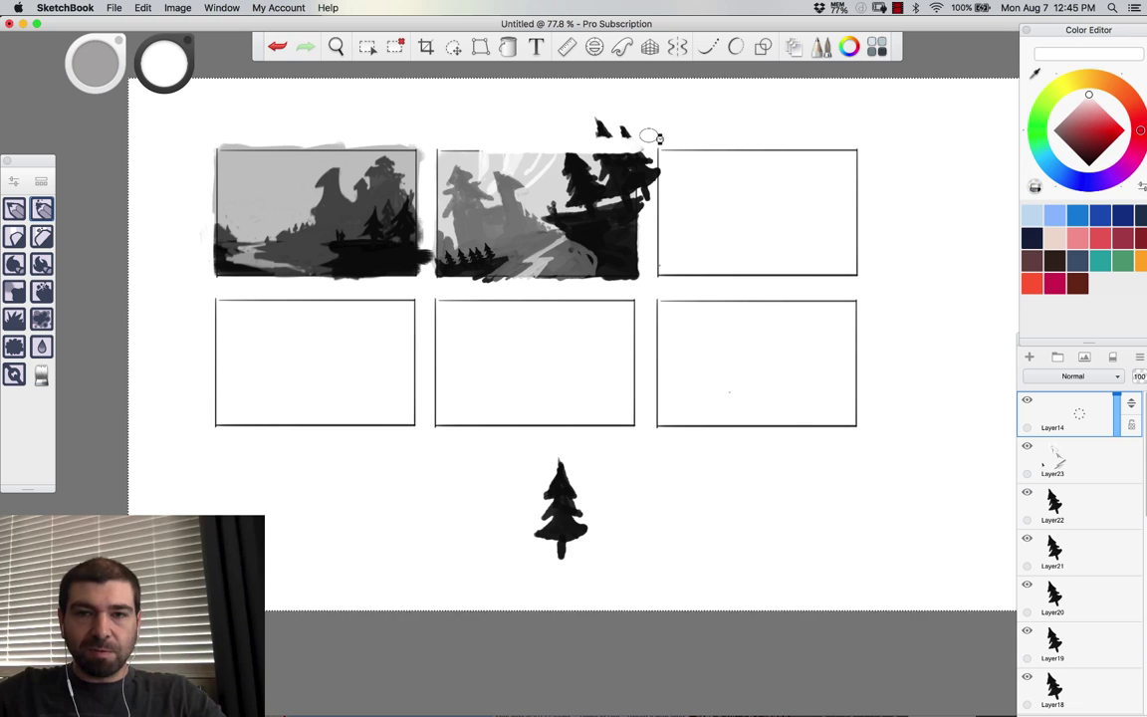
key(super+z)
mouse_move(646, 141)
mouse_down()
mouse_move(600, 135)
mouse_move(632, 142)
mouse_move(604, 146)
mouse_move(640, 147)
mouse_move(603, 129)
mouse_move(649, 199)
mouse_move(655, 231)
mouse_move(646, 165)
mouse_up()
key(super+z)
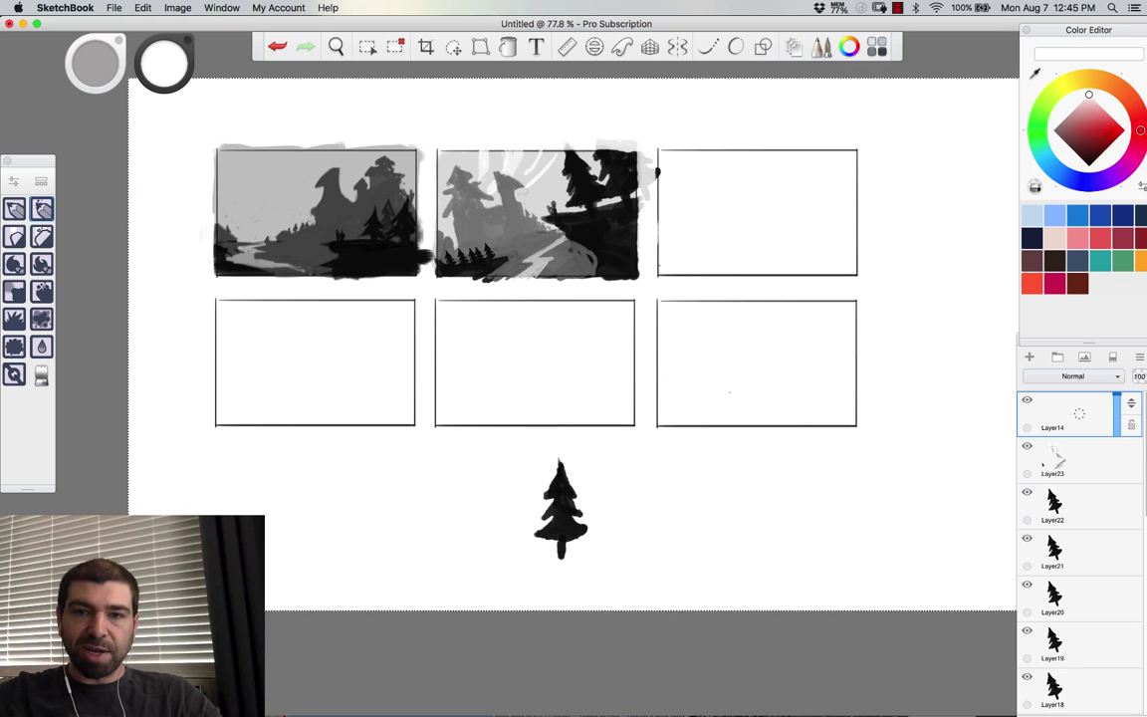
drag(583, 141, 591, 190)
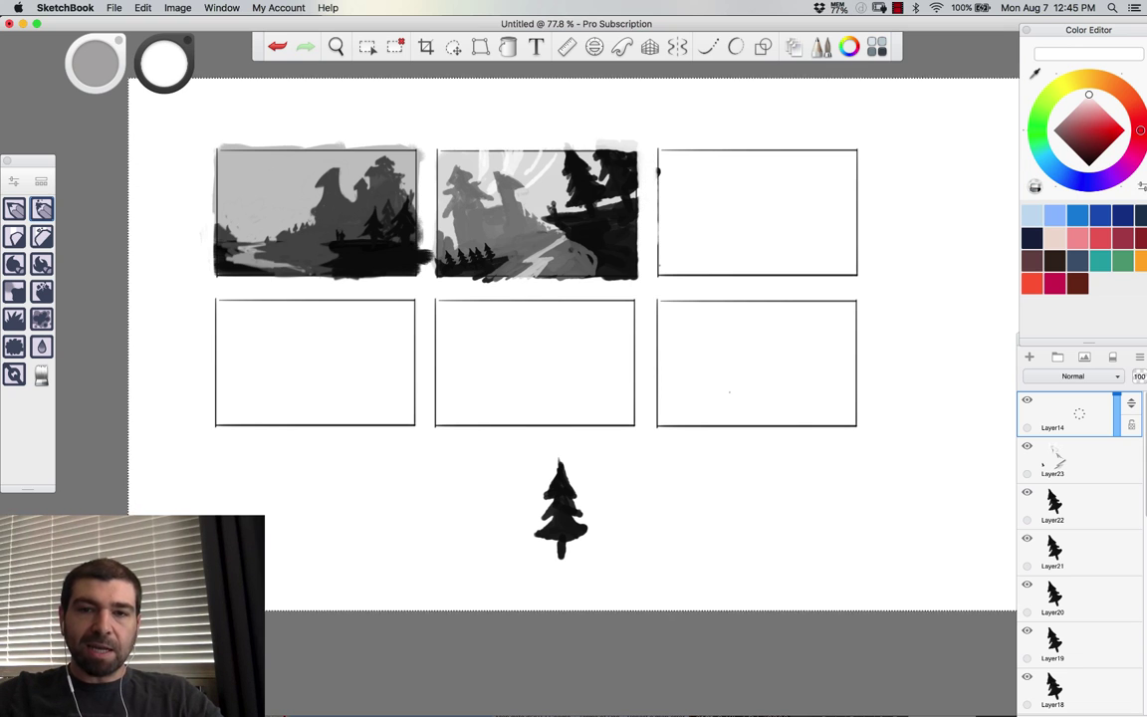
Step: Reduce the brush size, add a new layer above Layer14 and set the color to bright red
key(bracketleft)
key(bracketleft)
key(bracketleft)
key(bracketleft)
key(bracketleft)
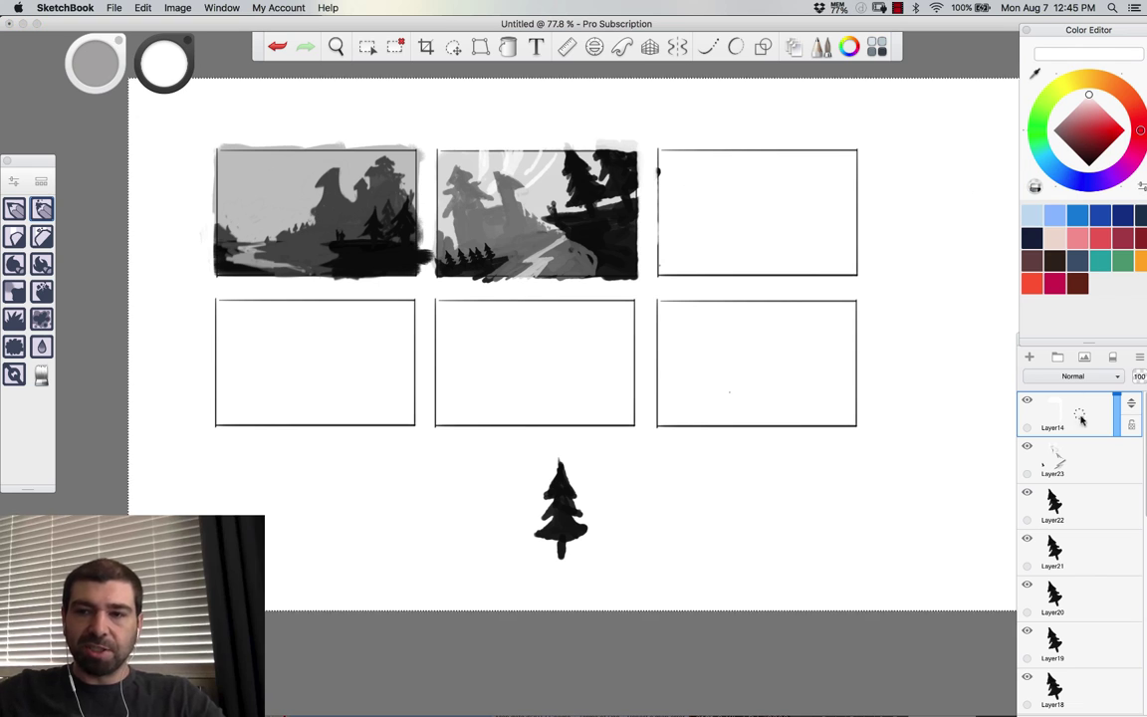
click(1030, 361)
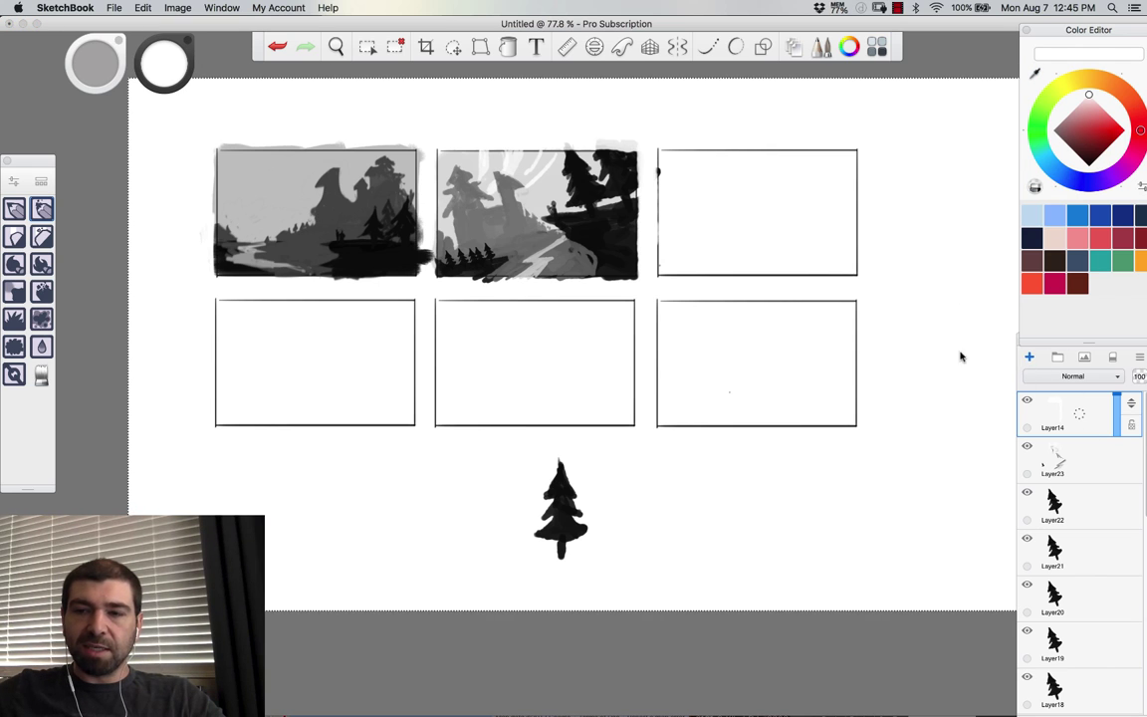
click(1125, 134)
drag(1133, 138, 1137, 131)
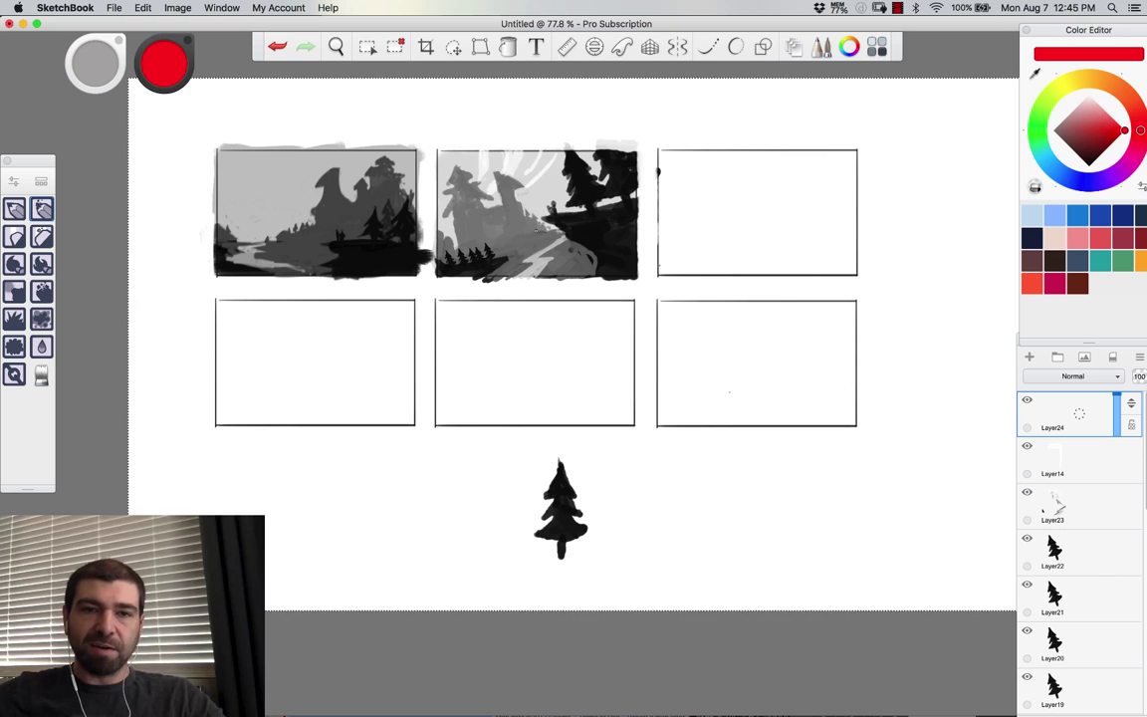
Step: Lasso the second frame's cliff and pines, duplicate them onto their own layer and shift the copy left over the river
mouse_move(563, 130)
mouse_down()
mouse_move(550, 225)
mouse_move(592, 277)
mouse_move(640, 287)
mouse_move(646, 199)
mouse_move(602, 135)
mouse_move(562, 132)
mouse_up()
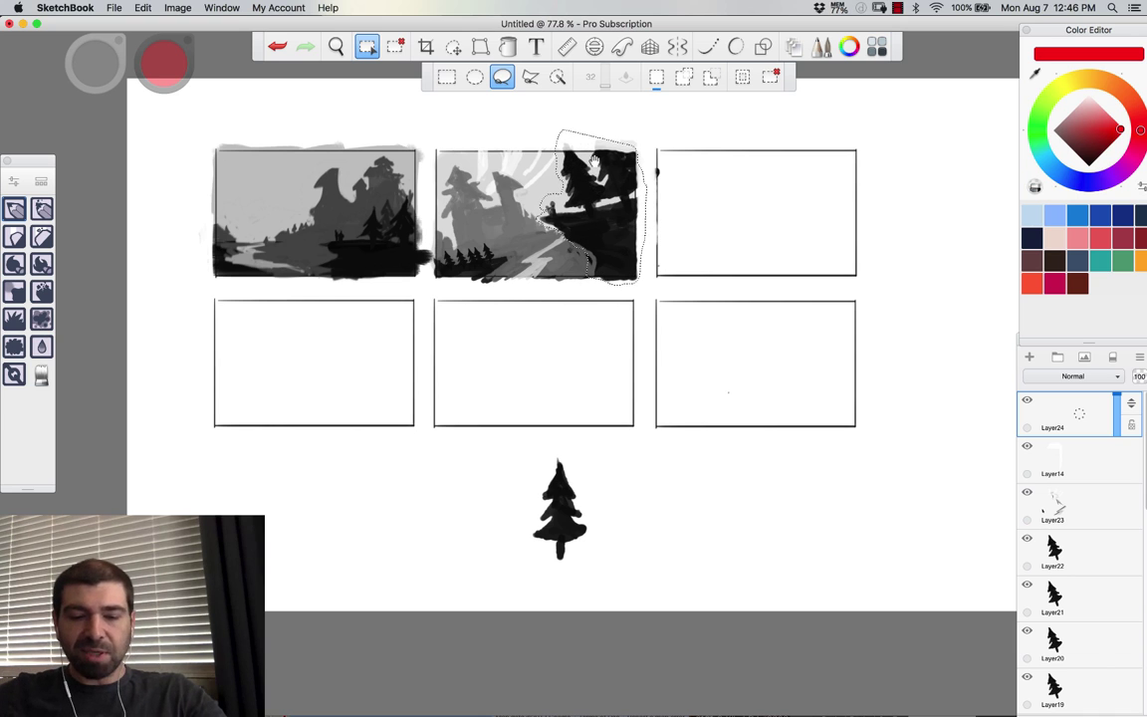
key(v)
mouse_move(600, 175)
mouse_down()
mouse_move(583, 383)
mouse_move(588, 272)
mouse_up()
drag(564, 348, 533, 341)
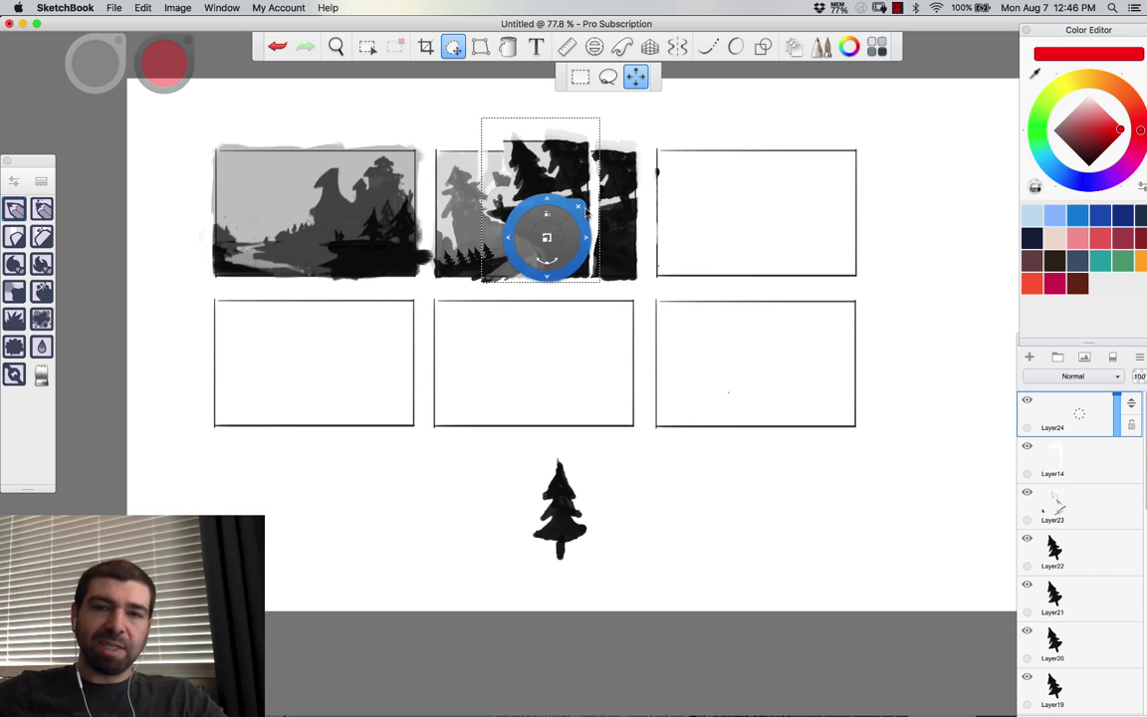
click(576, 207)
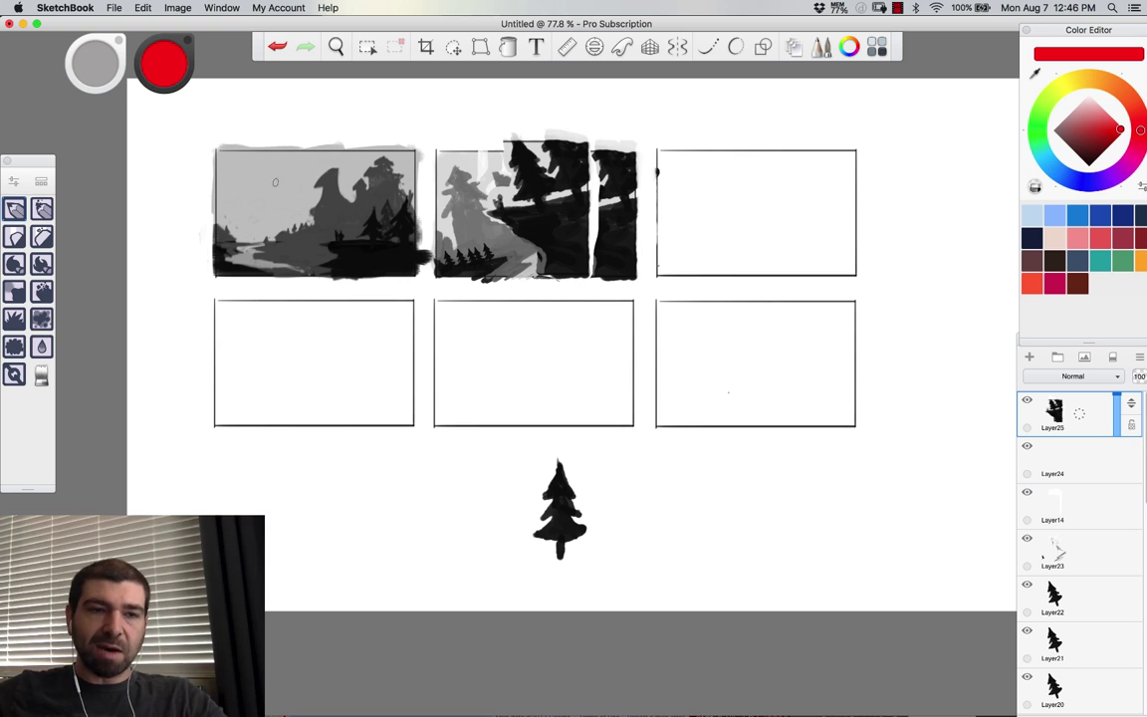
Step: Sample the cliff's near-black and fill the white gap between the shifted cliff copy and the second frame's right edge
alt+click(573, 158)
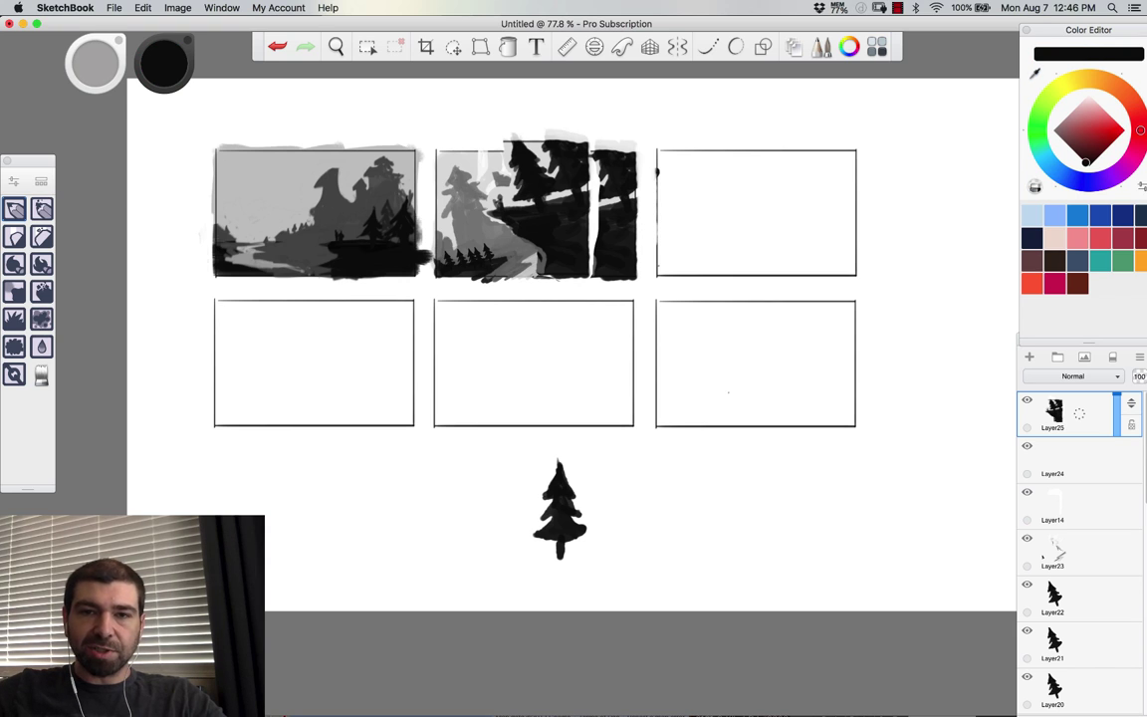
drag(595, 161, 594, 289)
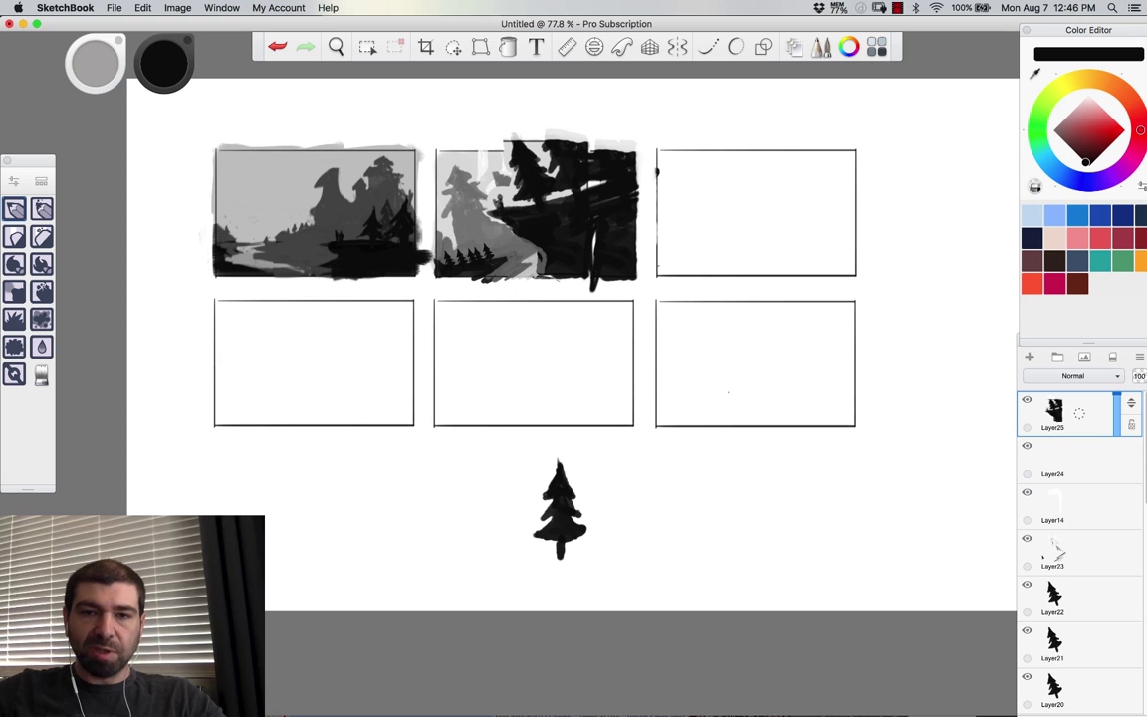
drag(625, 150, 589, 146)
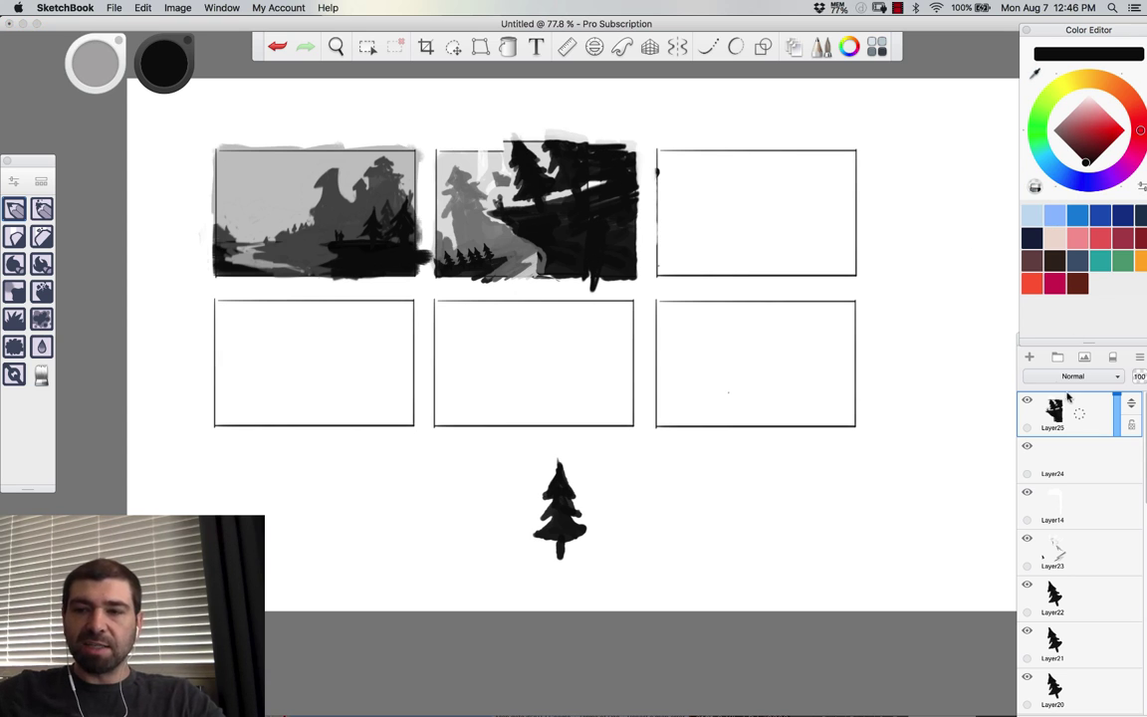
Step: Add a new layer and trace the shifted pine and cliff contour in the second frame with a bright red line
click(1028, 357)
click(1121, 128)
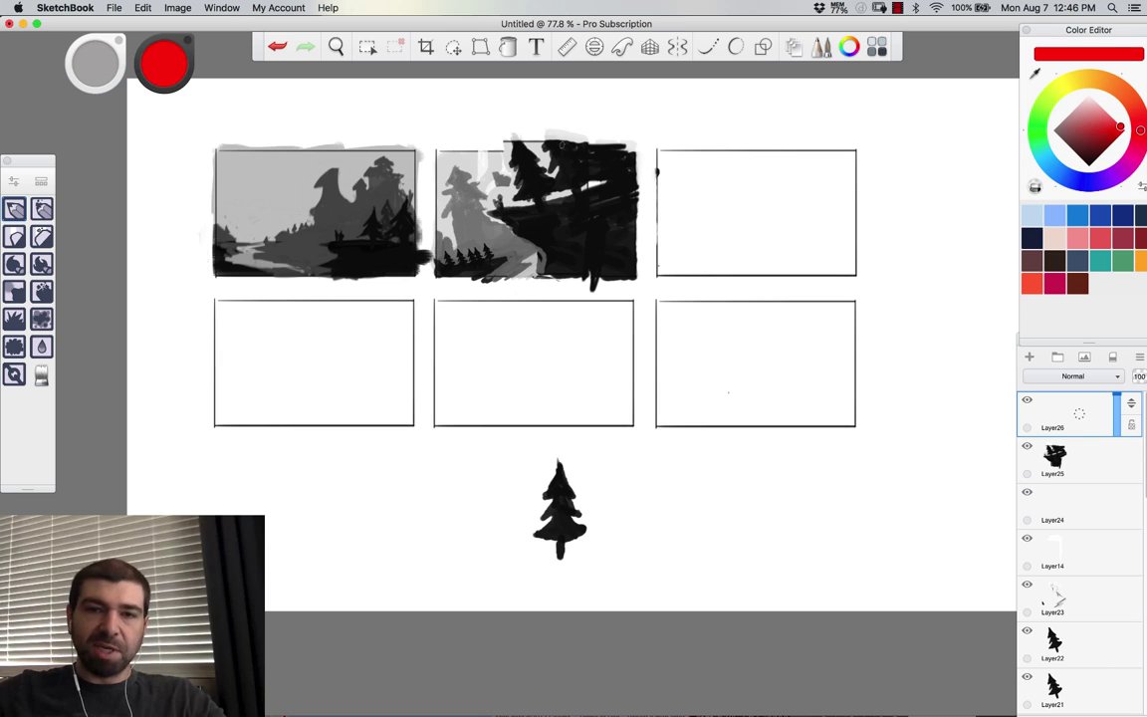
drag(535, 144, 535, 274)
key(super+z)
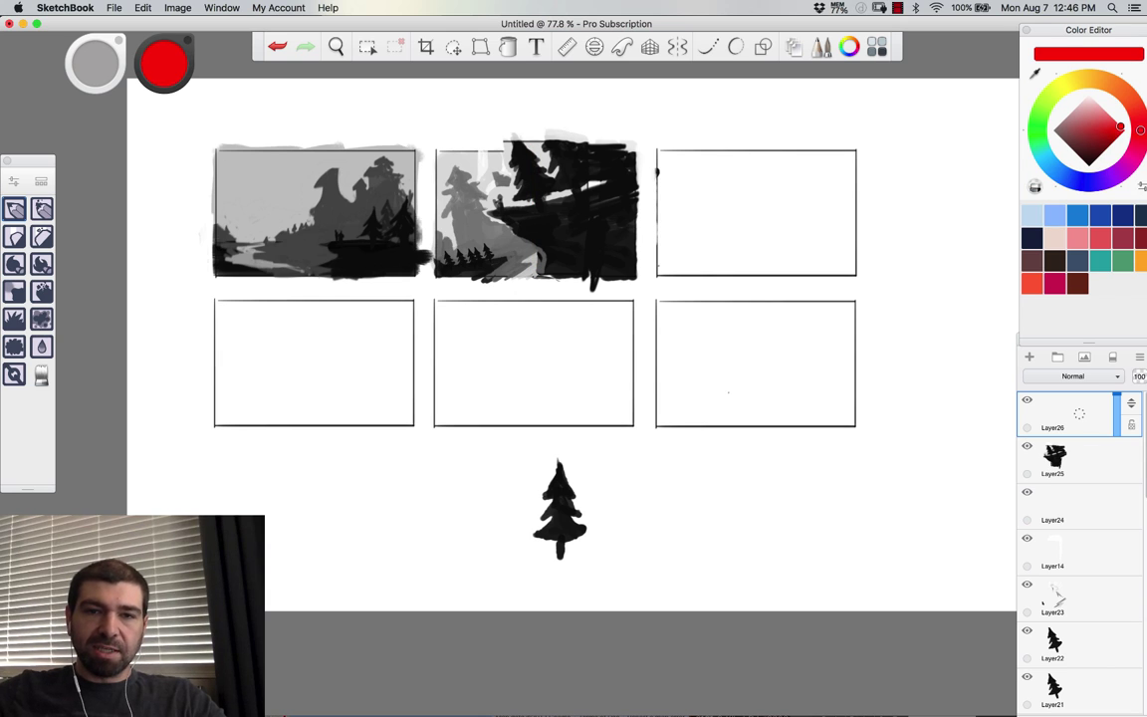
drag(514, 140, 538, 269)
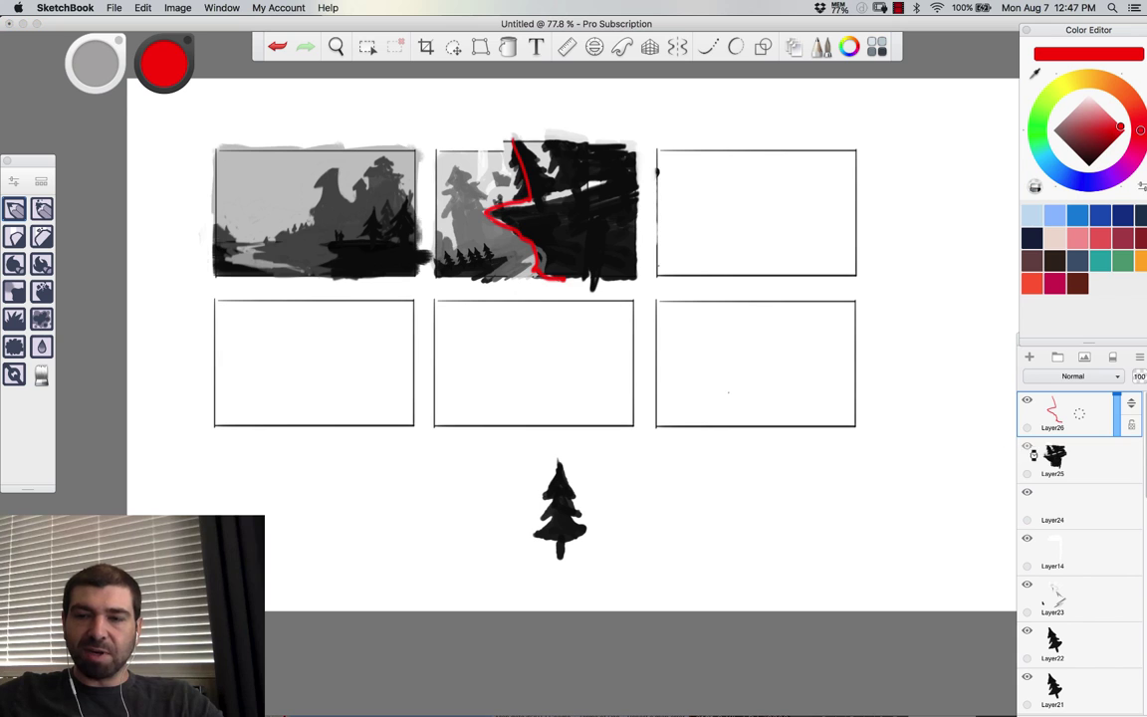
Step: Toggle the shifted cliff and red contour layers to compare both versions of the second frame, leaving both layers hidden
click(1026, 446)
click(1027, 402)
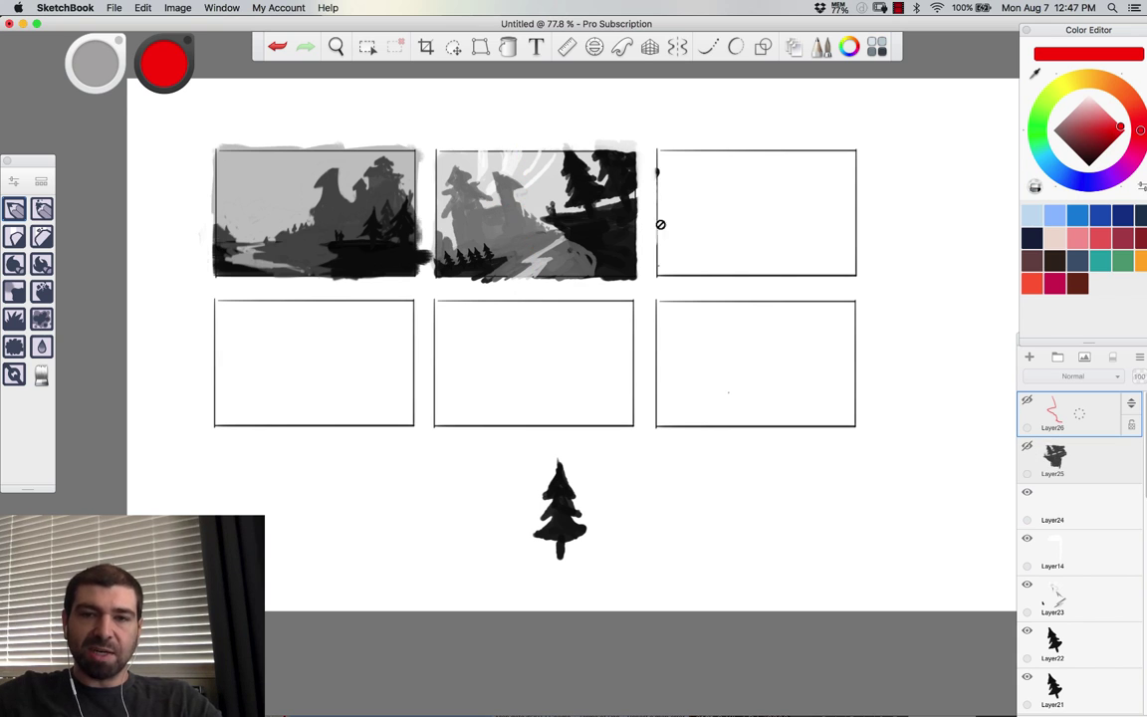
click(1026, 445)
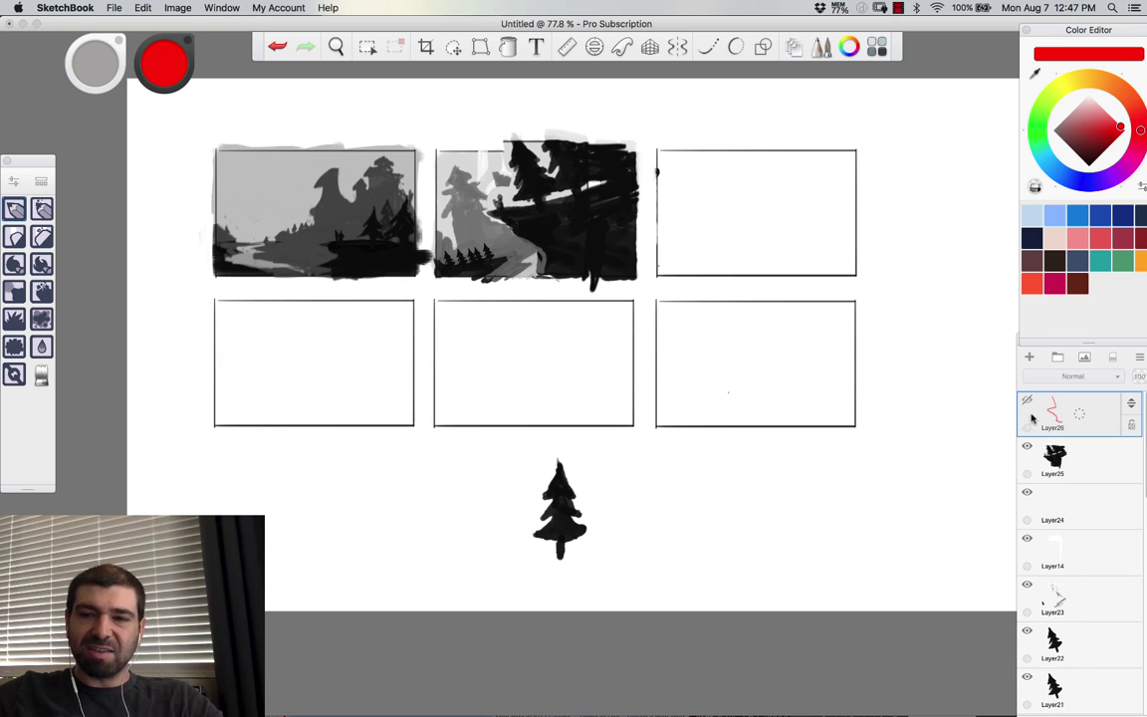
click(1027, 402)
click(1021, 464)
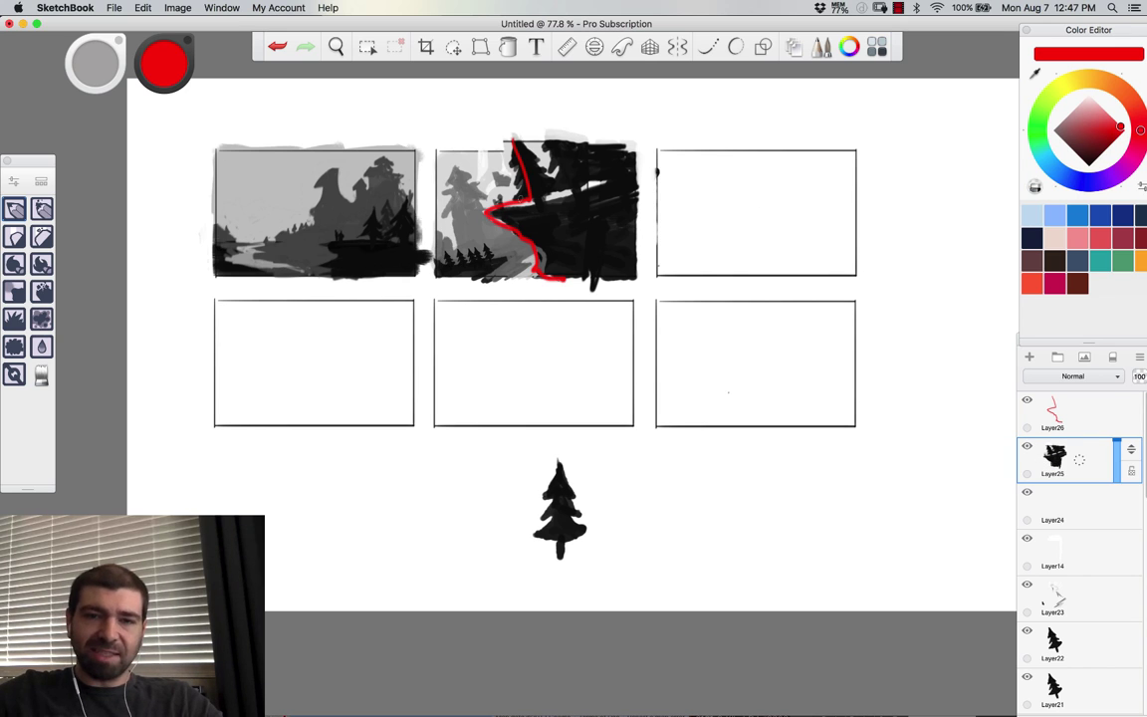
click(1027, 446)
click(1028, 403)
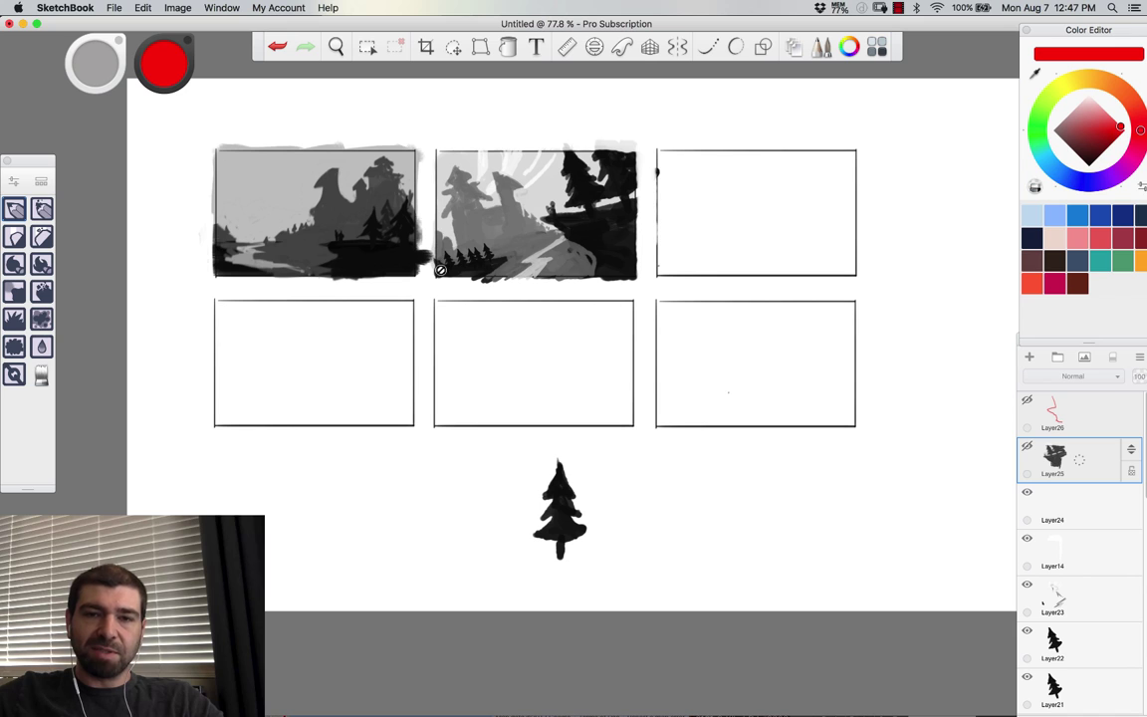
Step: On Layer24, paint sampled mid-grey over the second frame's small pines and lower hillside, and lower the layer's opacity to 44
click(1071, 506)
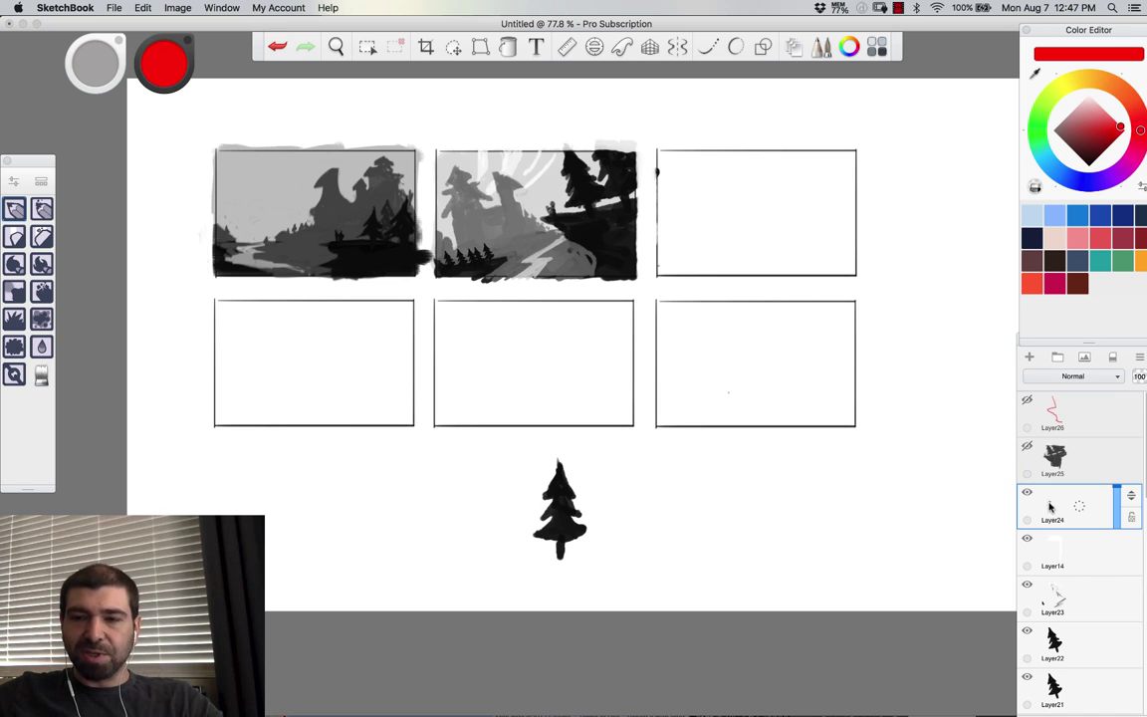
click(41, 208)
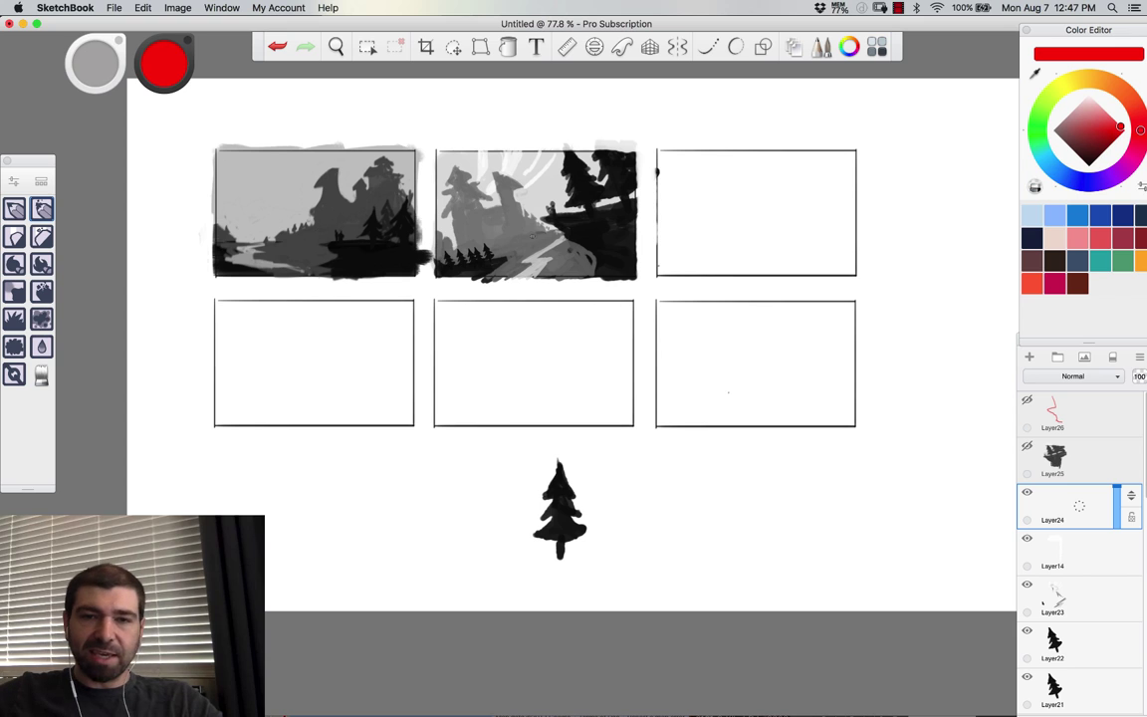
alt+click(507, 233)
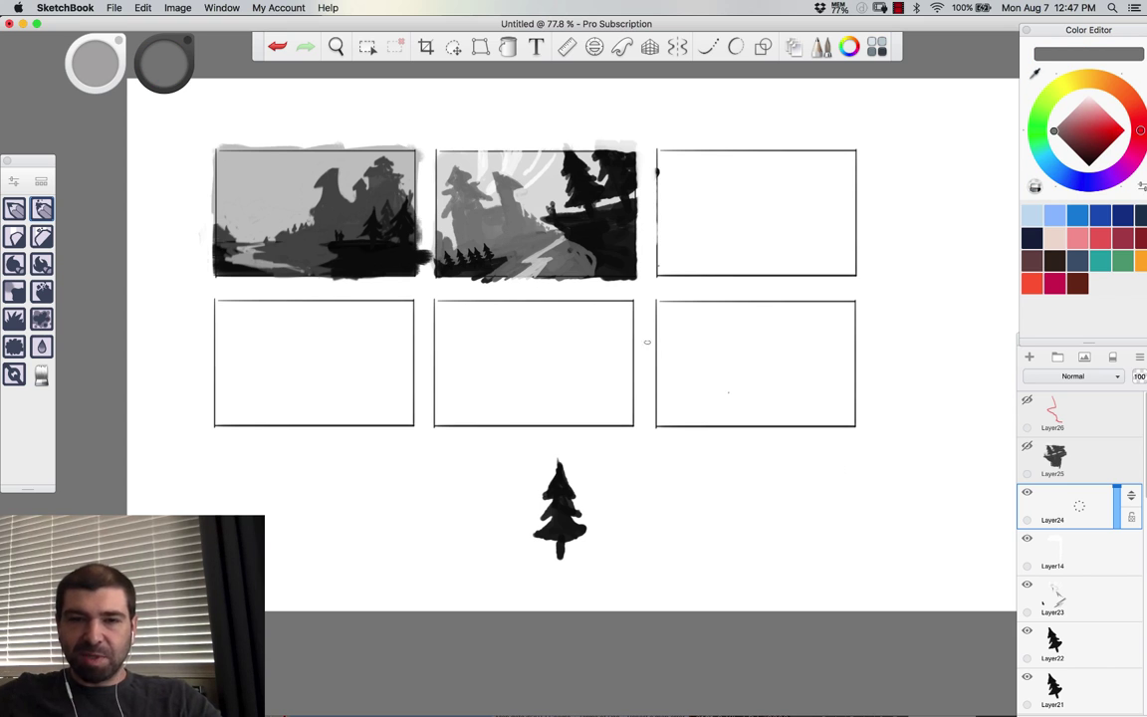
mouse_move(496, 252)
mouse_down()
mouse_move(451, 265)
mouse_move(503, 267)
mouse_move(440, 274)
mouse_up()
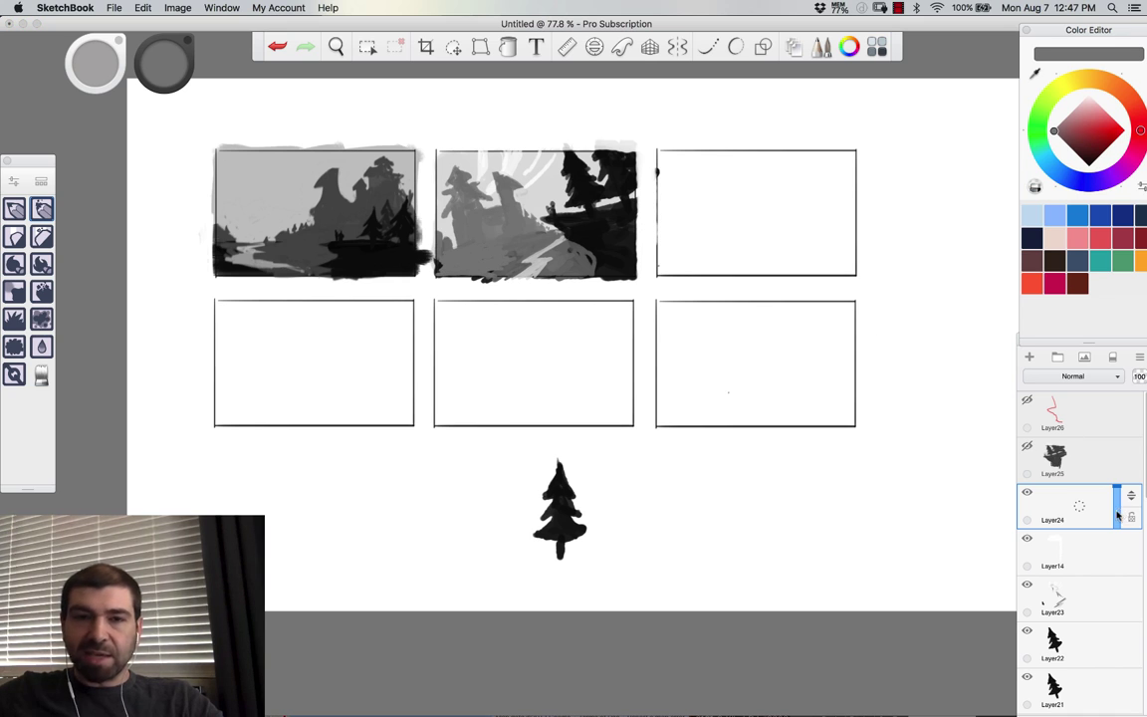
drag(1117, 490, 1117, 516)
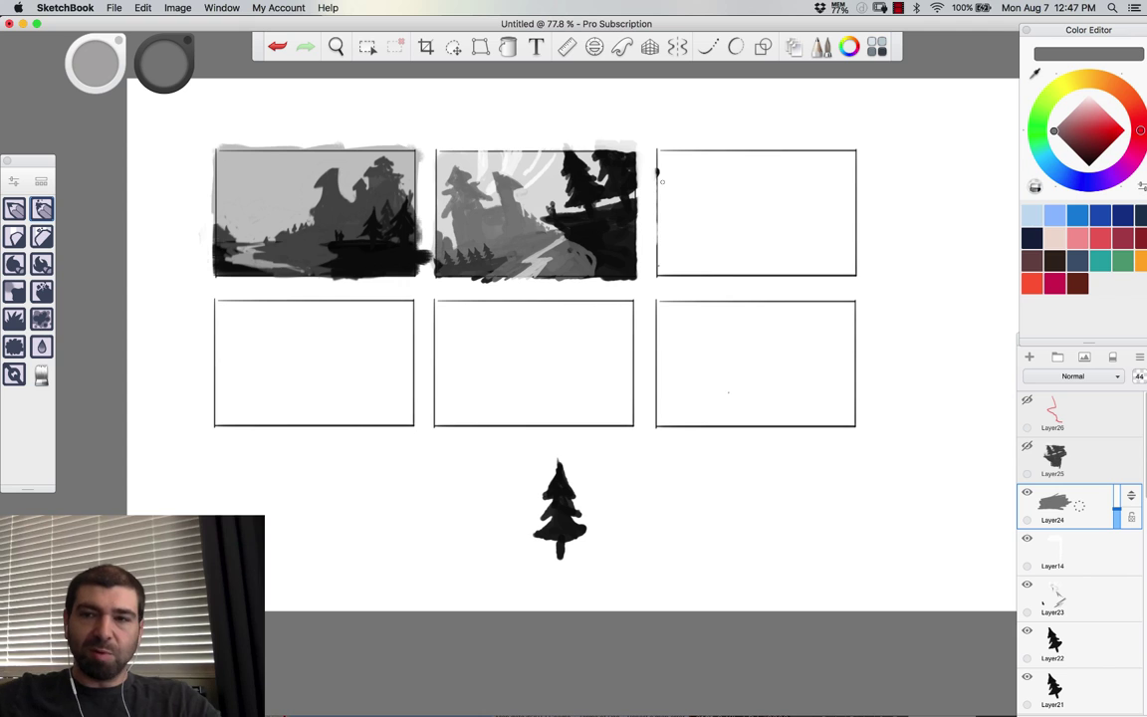
Step: With a larger black brush, darken the second frame's cliff face and tidy the grey wash around the small pines
click(1089, 165)
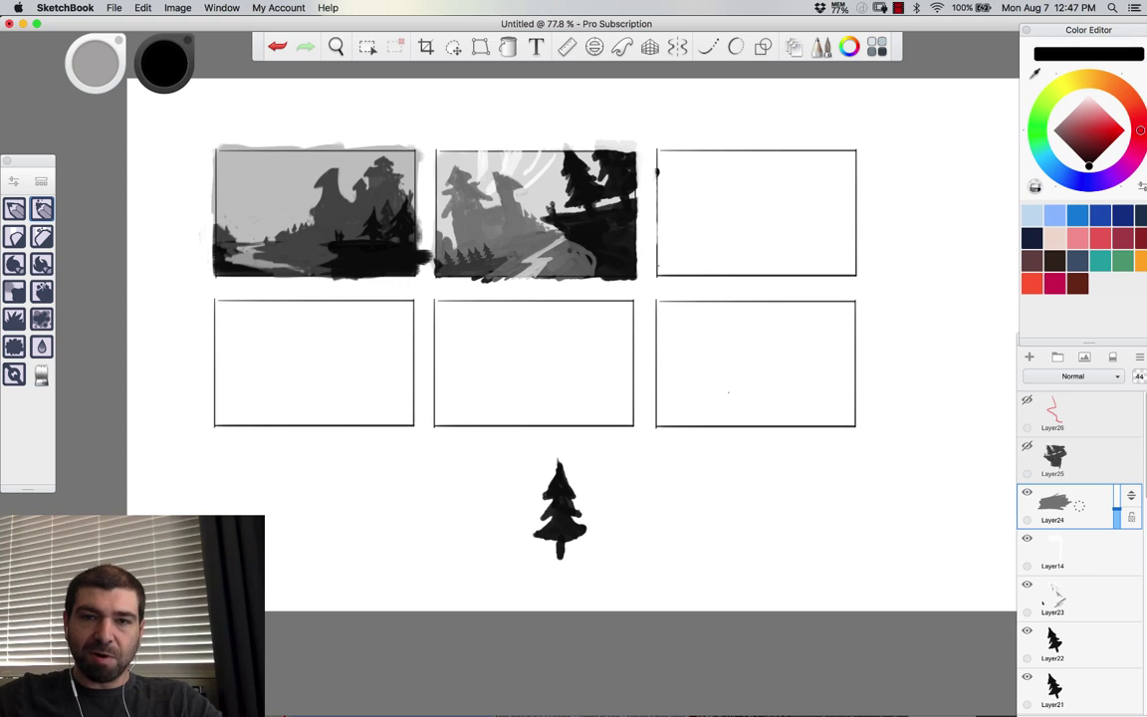
key(bracketright)
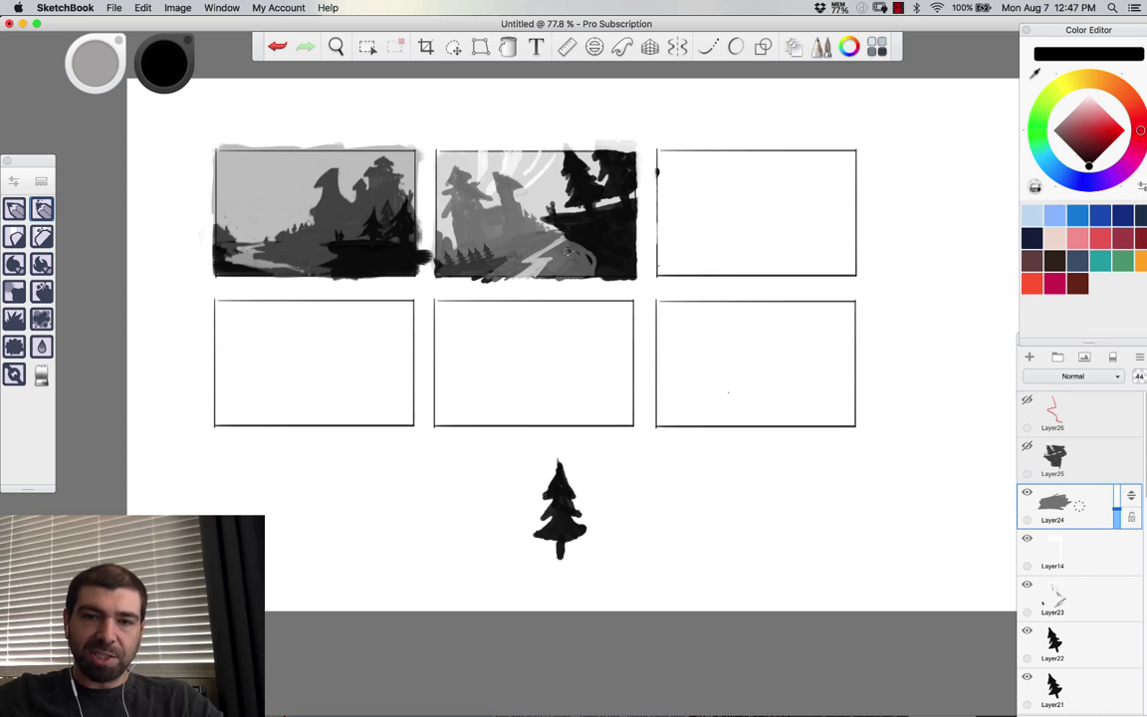
drag(470, 262, 480, 253)
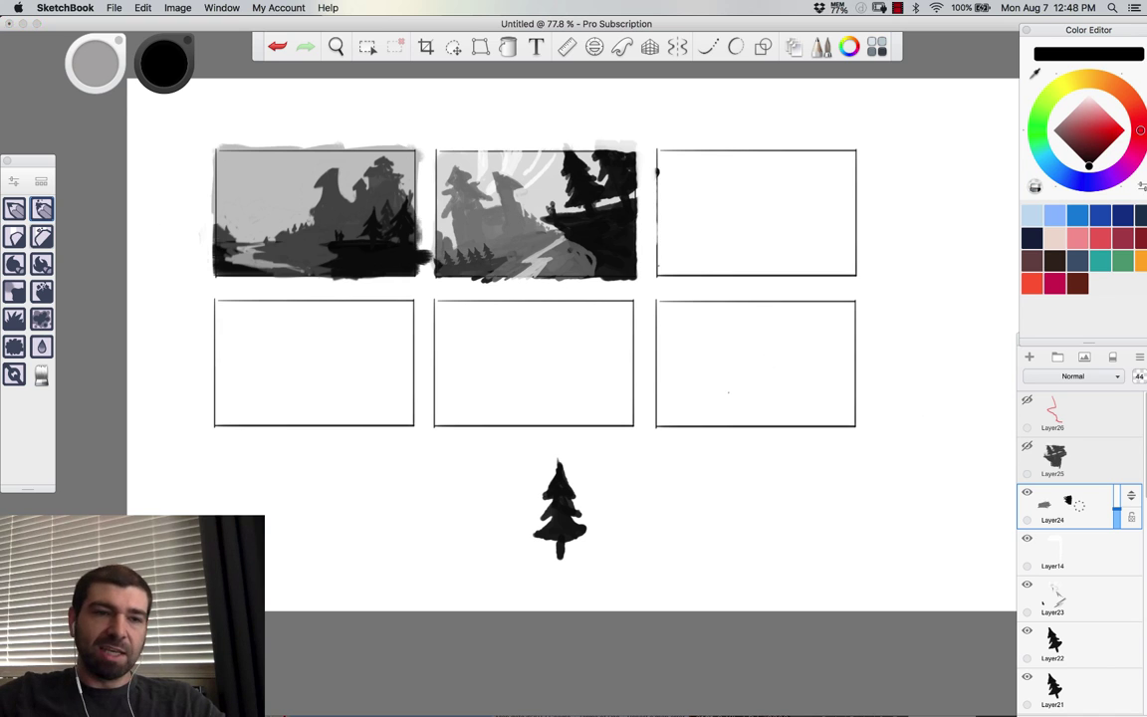
Step: With a smaller soft airbrush, glow light grey and white over the second frame's valley, blending in sampled hillside grey
click(14, 290)
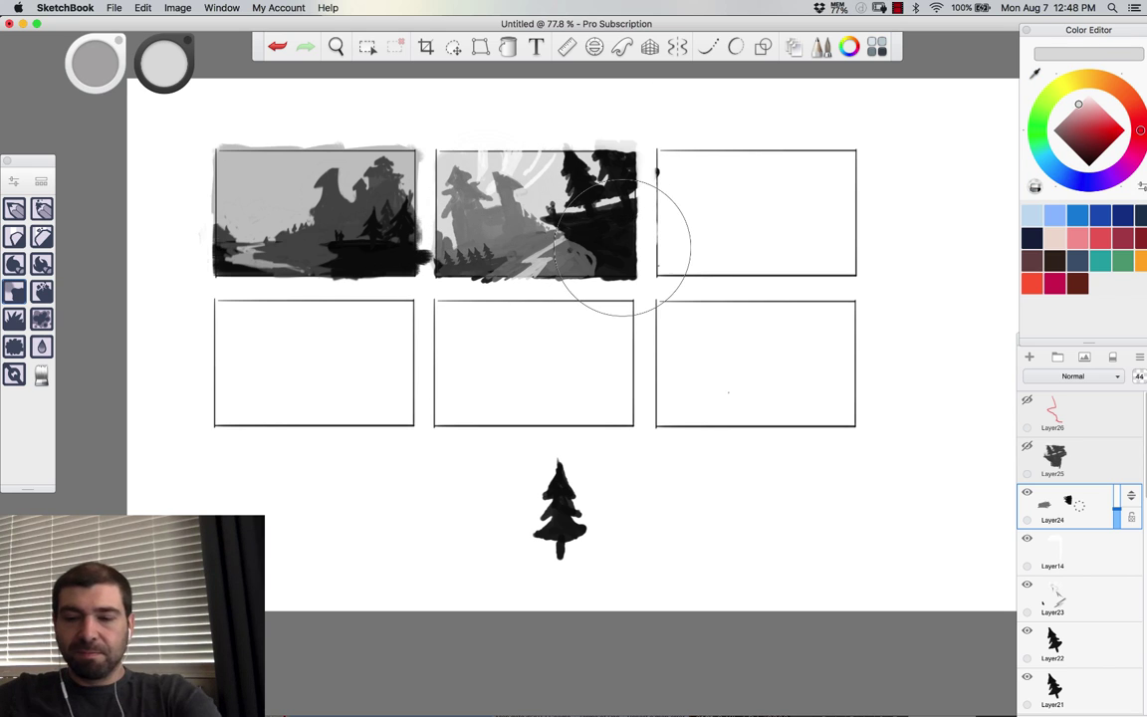
key([)
key([)
key([)
key([)
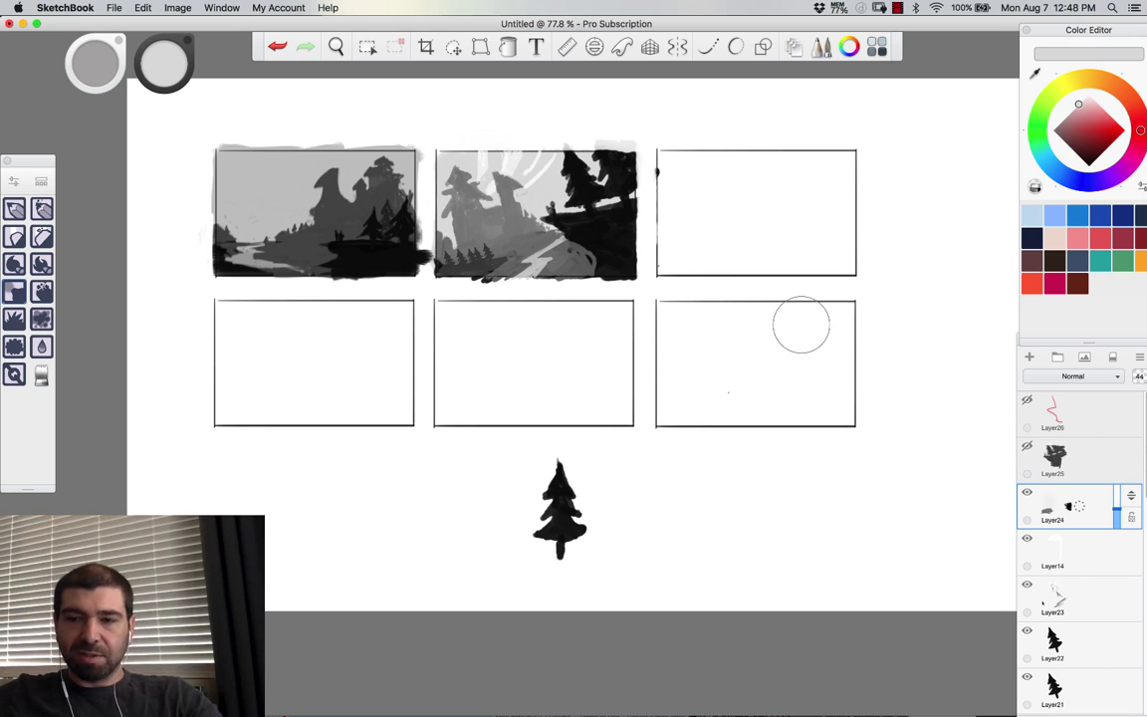
key(alt)
alt+click(533, 127)
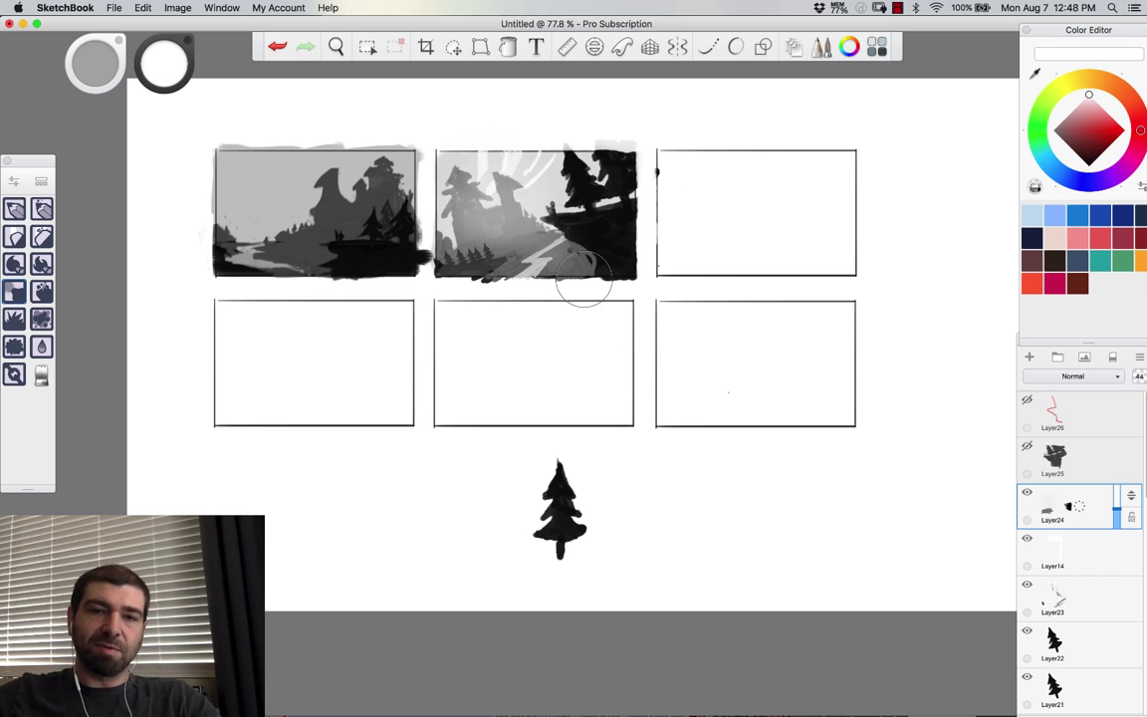
key(alt)
alt+click(491, 222)
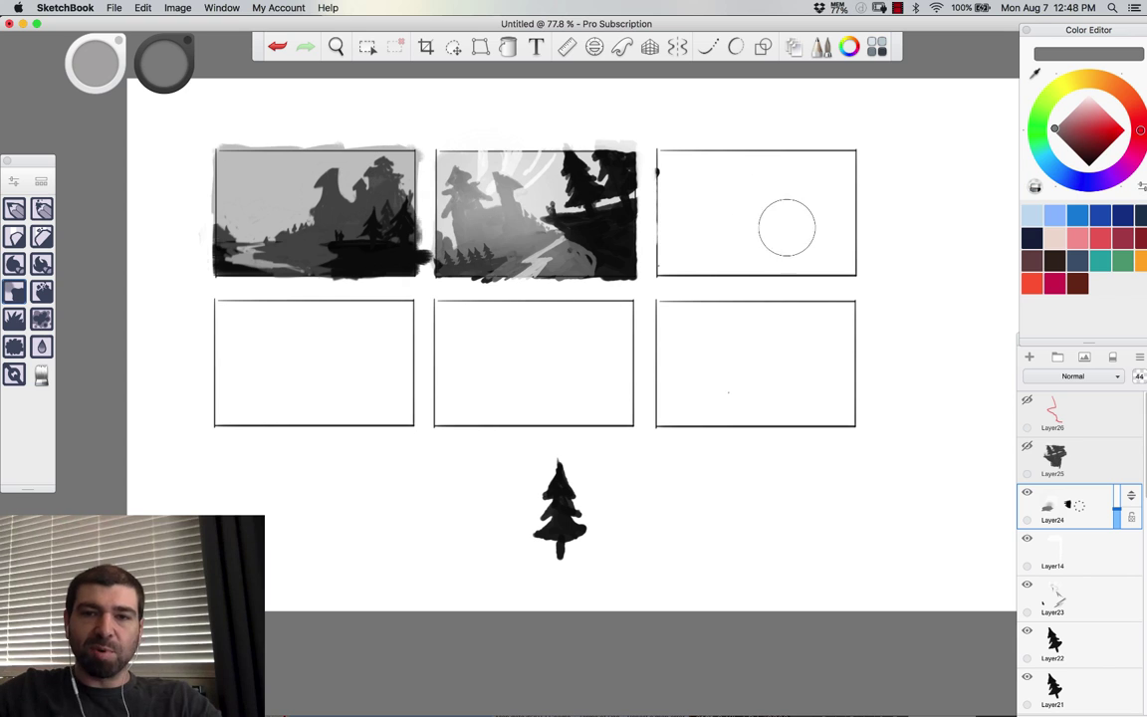
Step: Return to the paint brush, sample the cliff's near-black and add a new layer above Layer24
click(41, 208)
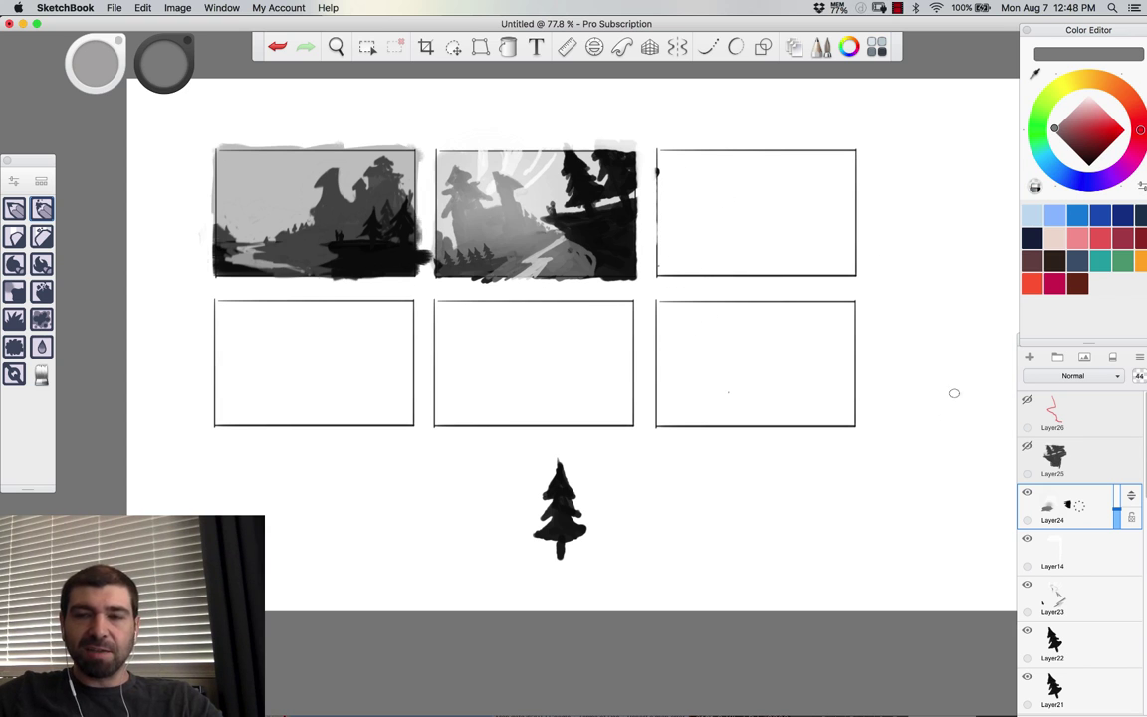
alt+click(611, 220)
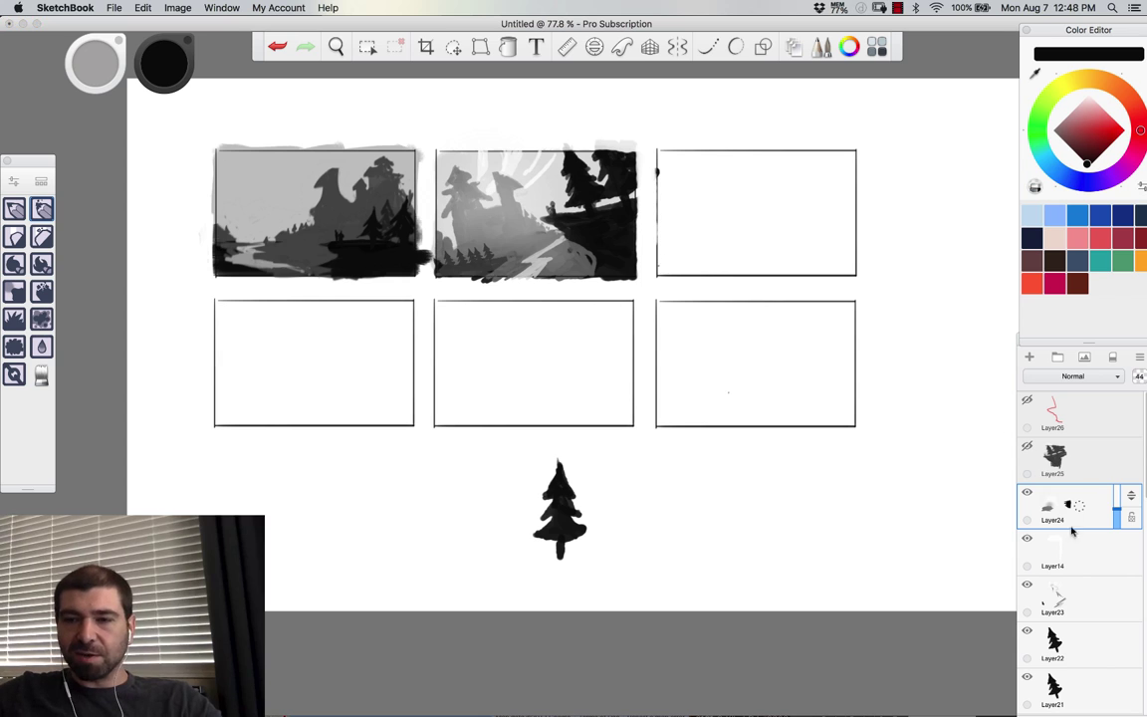
click(1031, 357)
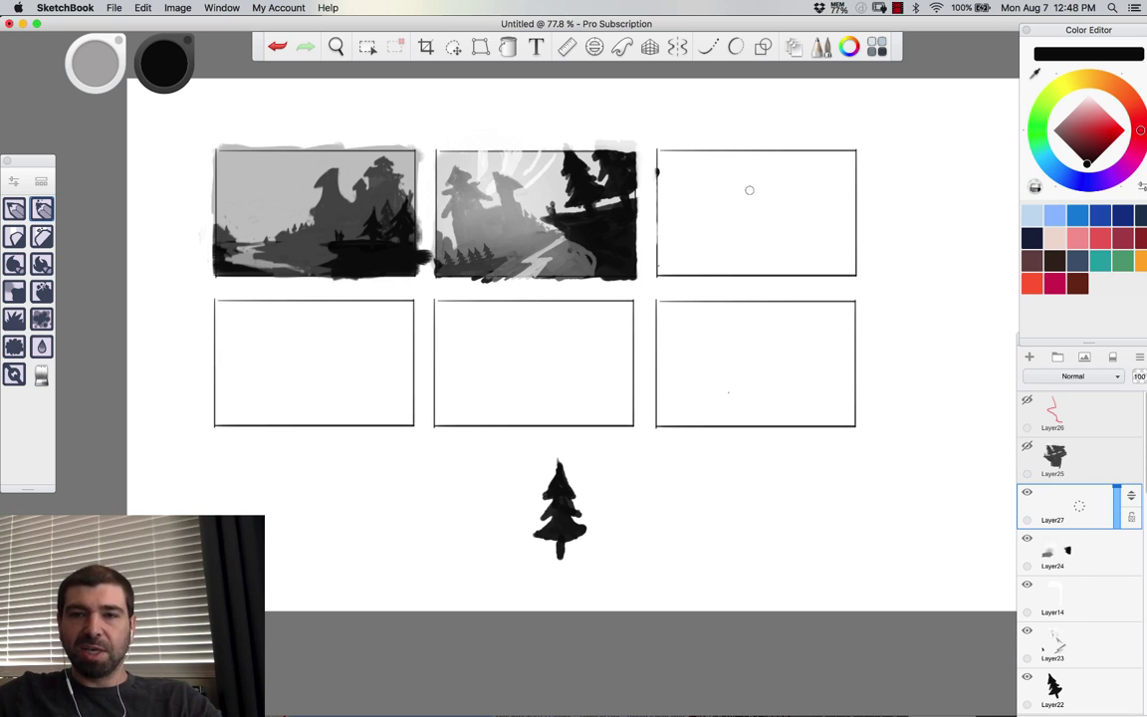
Step: Try a vertical black line through the middle of the third frame and a small dot beside it, undoing both
drag(760, 155, 757, 282)
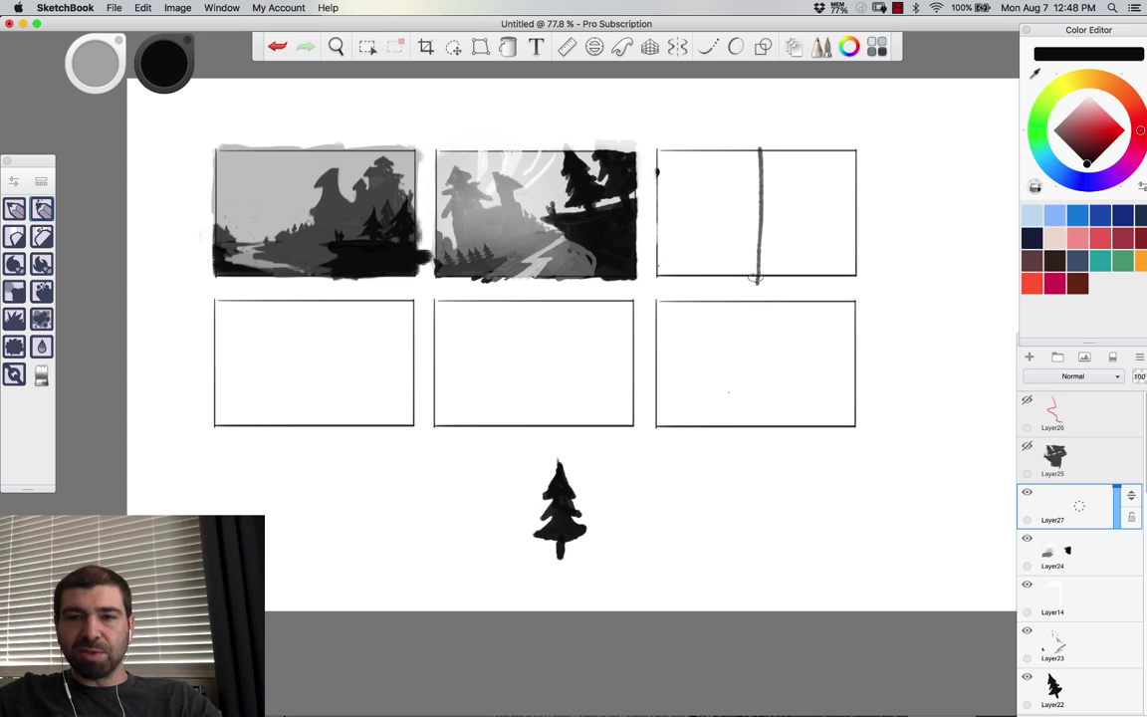
key(super+z)
click(746, 175)
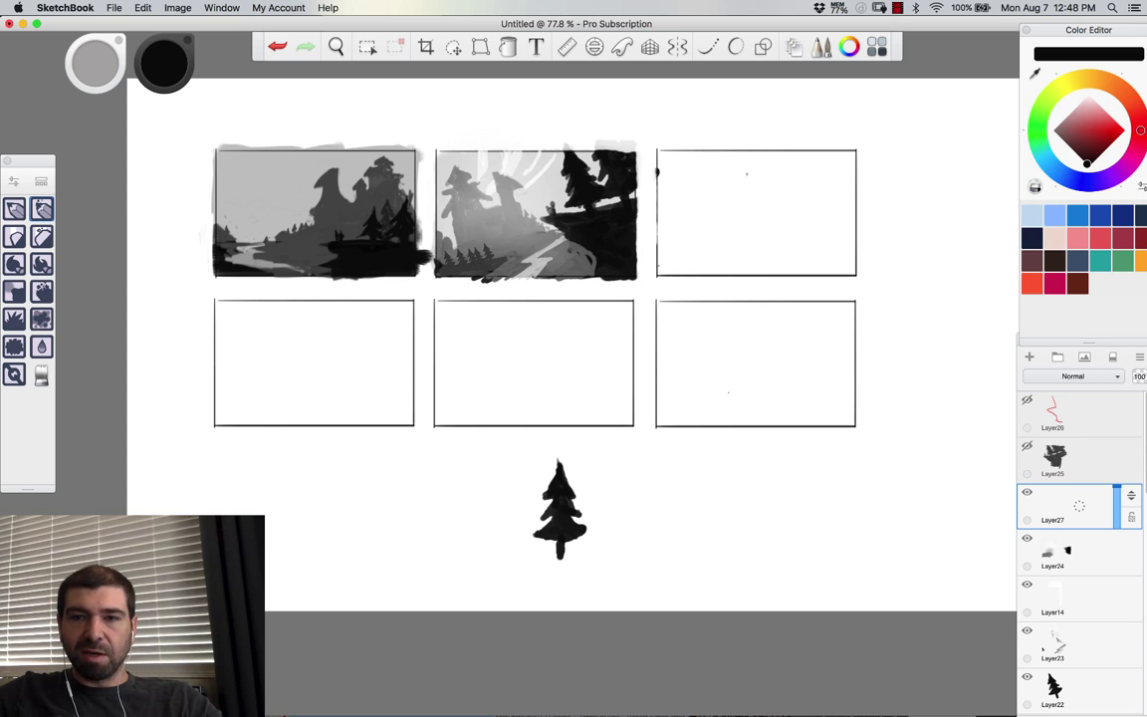
key(super+z)
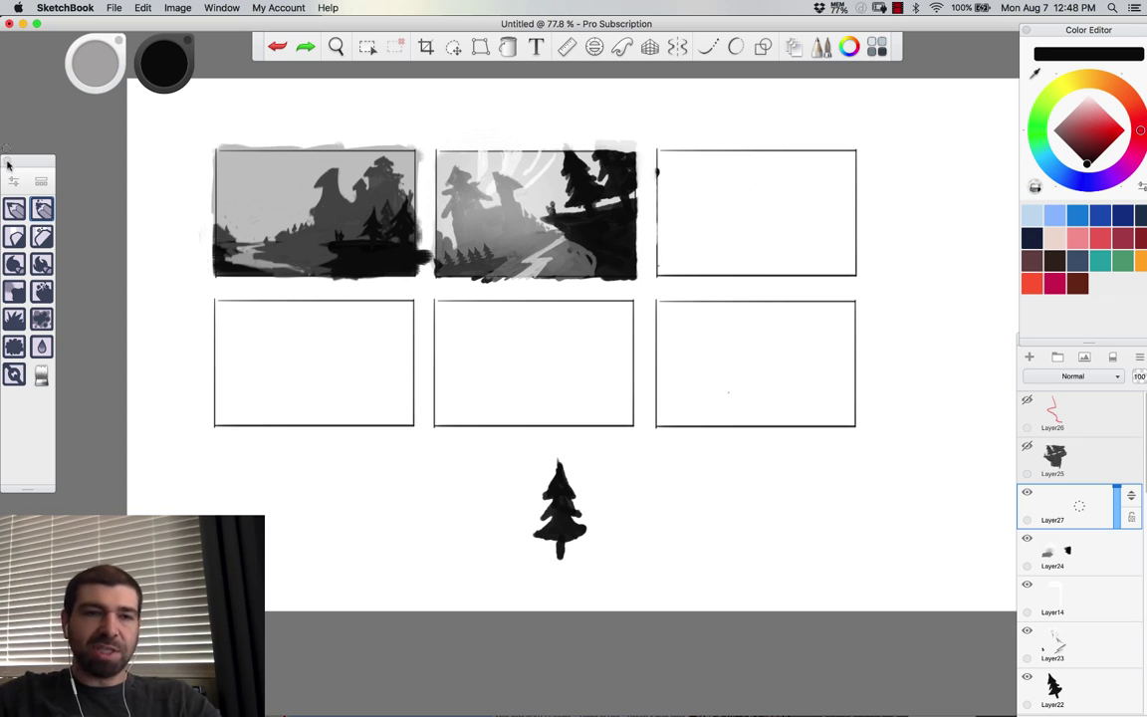
Step: Lasso the first frame's castle and rocks, paste a copy into the third frame and set its layer blending to Darken
click(366, 47)
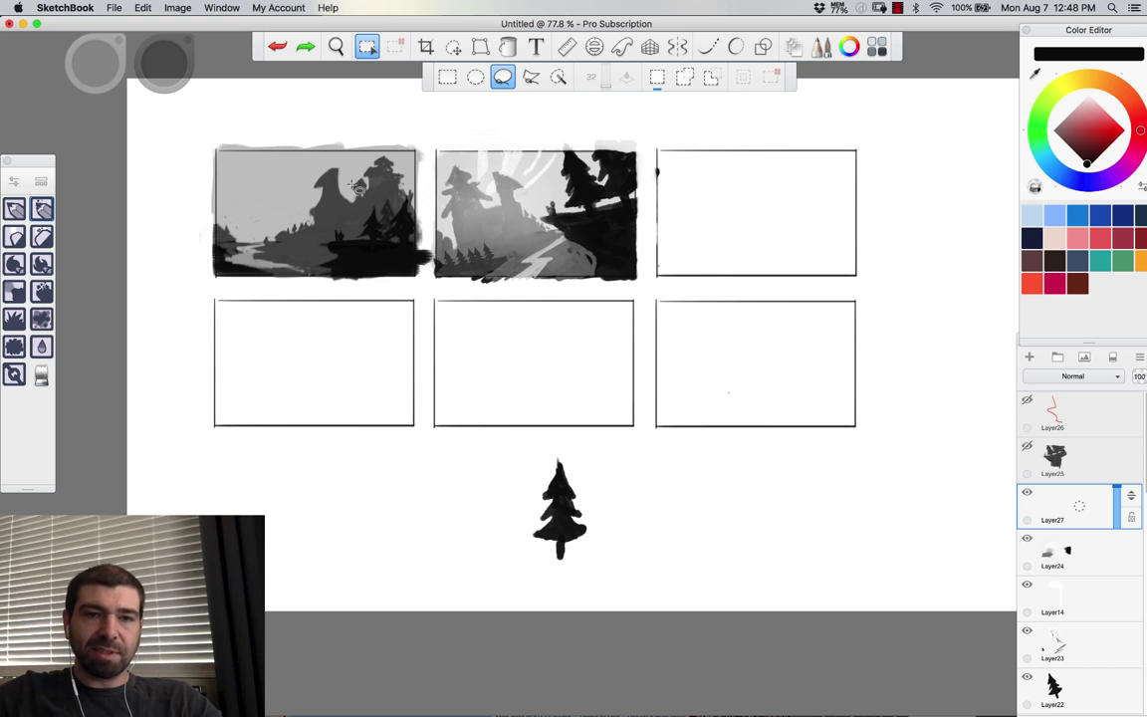
mouse_move(344, 222)
mouse_down()
mouse_move(398, 202)
mouse_move(402, 159)
mouse_move(304, 162)
mouse_move(284, 238)
mouse_move(355, 226)
mouse_move(343, 191)
mouse_up()
key(super+c)
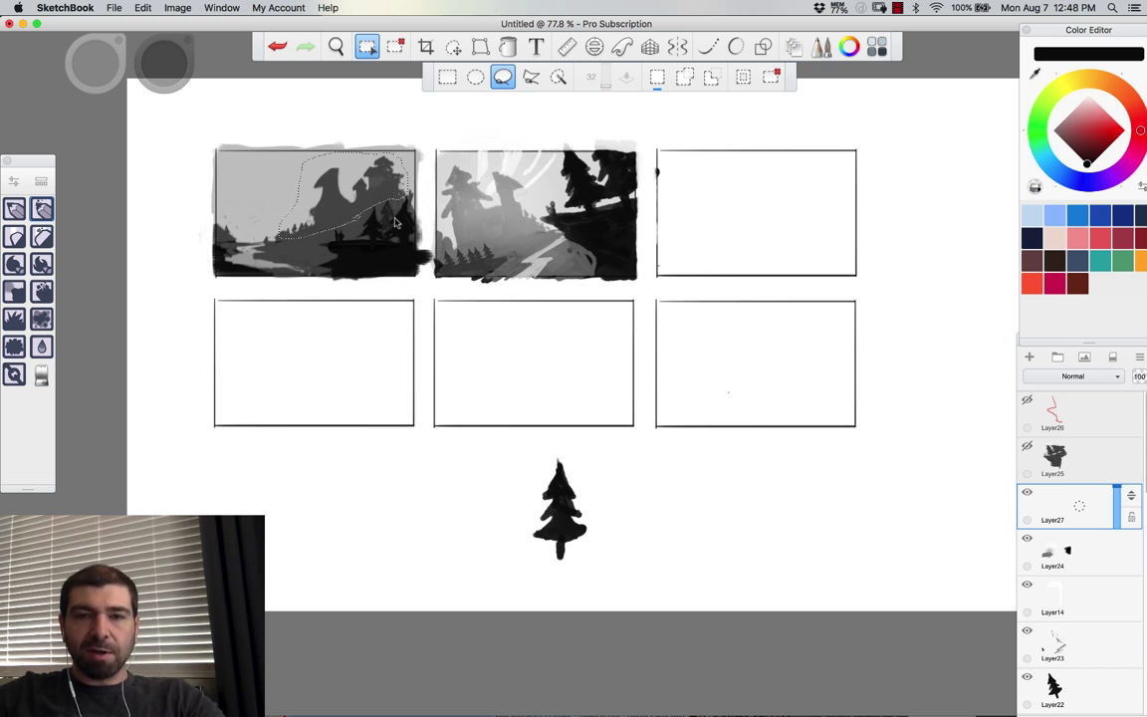
key(super+v)
mouse_move(390, 438)
mouse_down()
mouse_move(596, 361)
mouse_move(560, 311)
mouse_move(539, 320)
mouse_up()
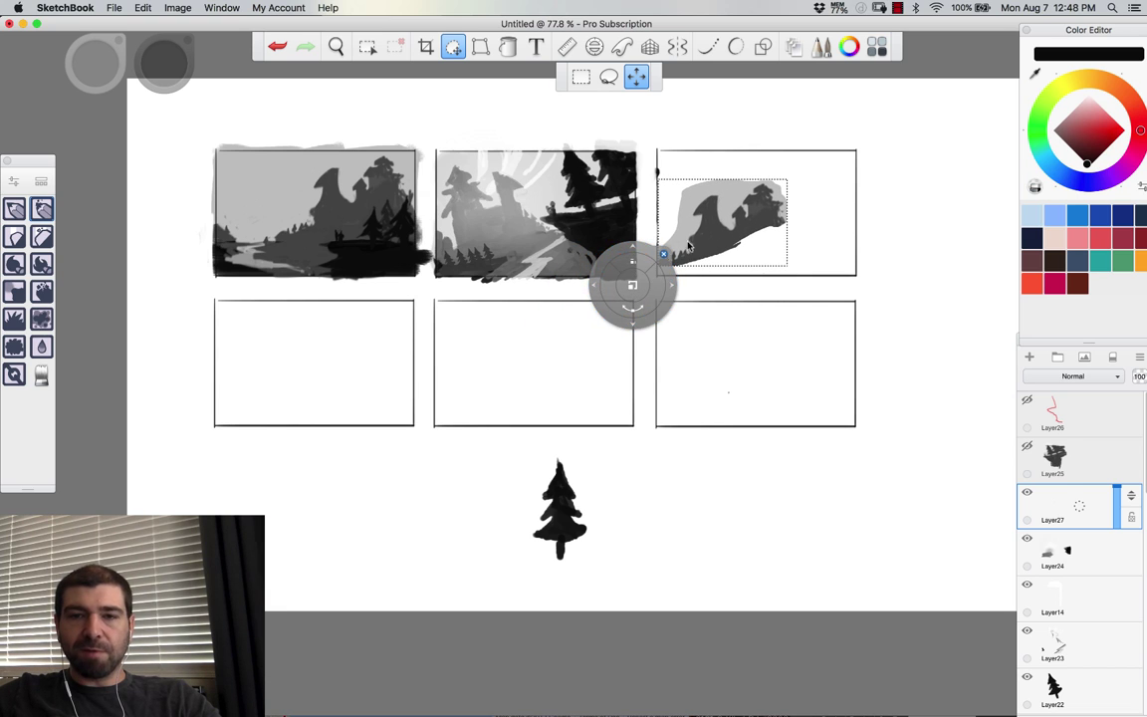
click(663, 256)
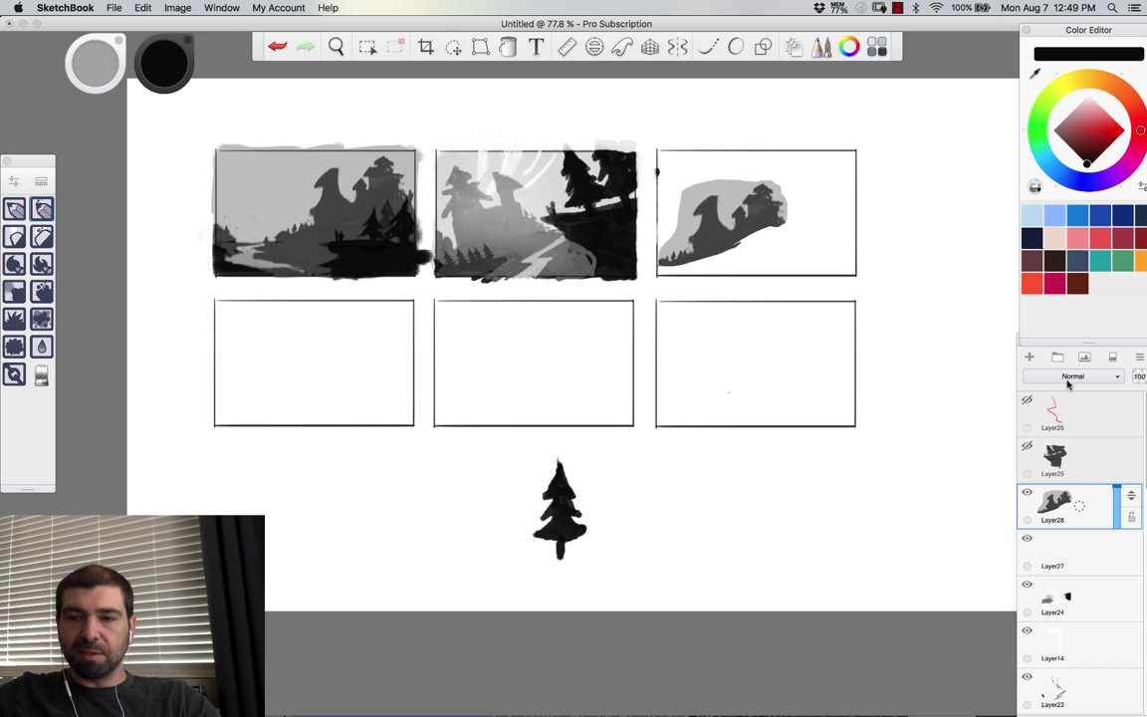
click(1036, 379)
click(1036, 396)
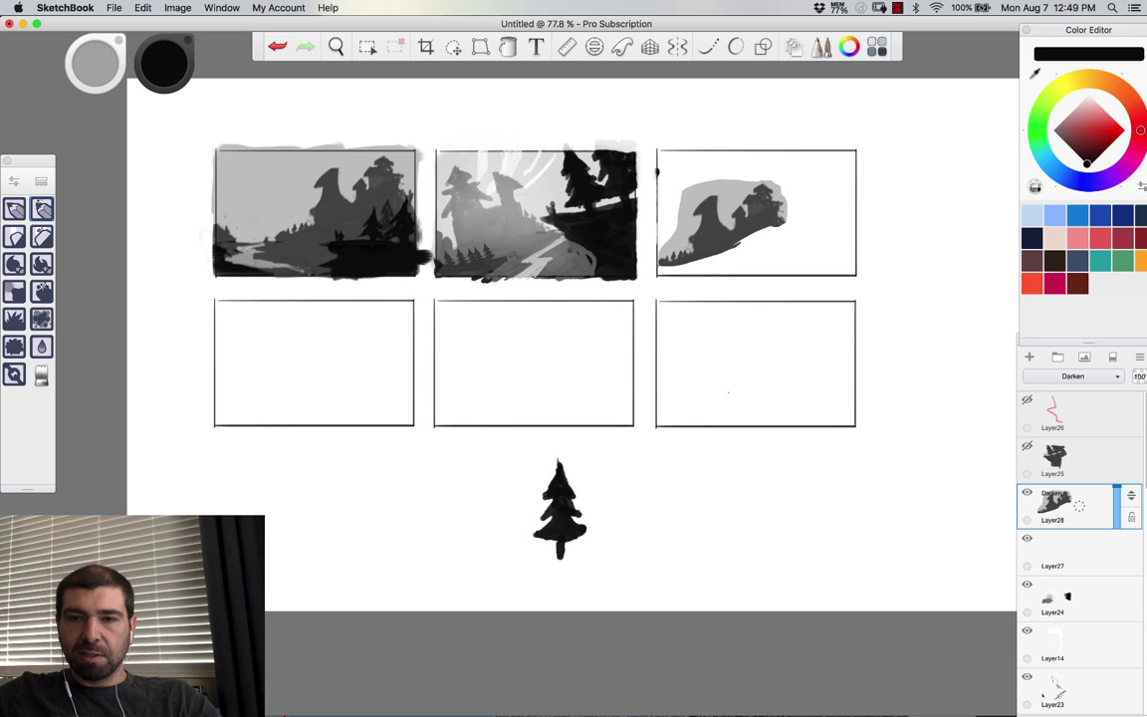
Step: Sample light grey from the second frame's sky and paint it with a size 25 brush behind the third frame's castle
alt+click(721, 164)
key(])
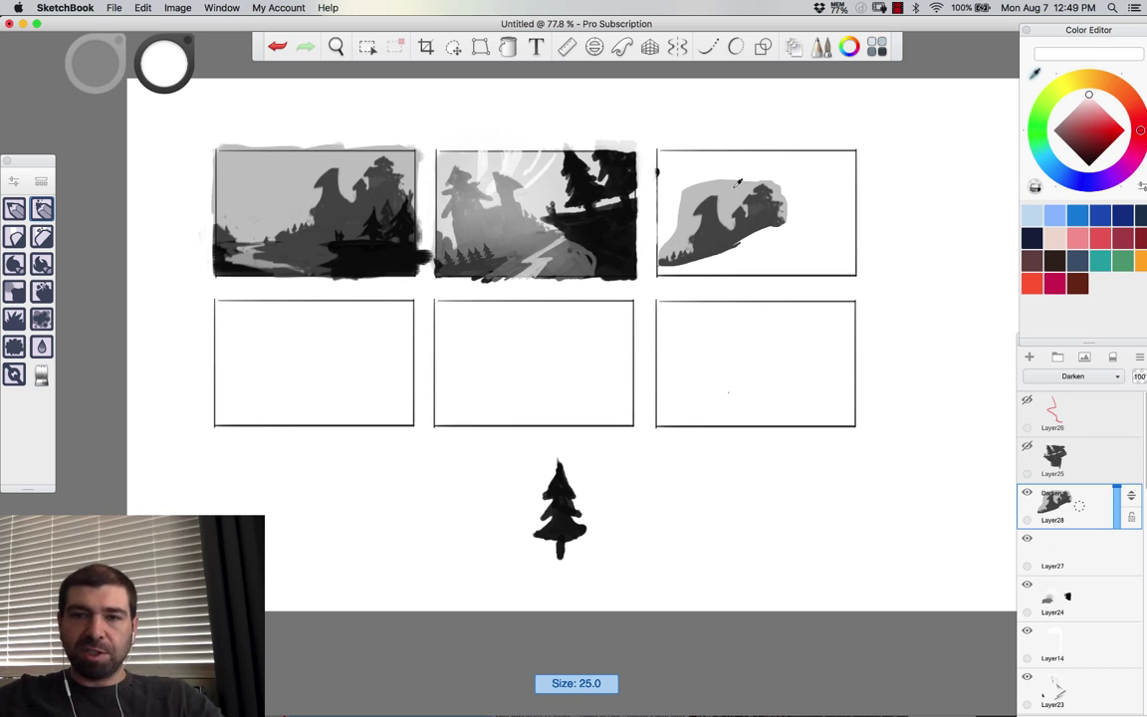
alt+click(545, 189)
alt+click(542, 181)
mouse_move(706, 173)
mouse_down()
mouse_move(718, 167)
mouse_move(730, 182)
mouse_move(726, 219)
mouse_up()
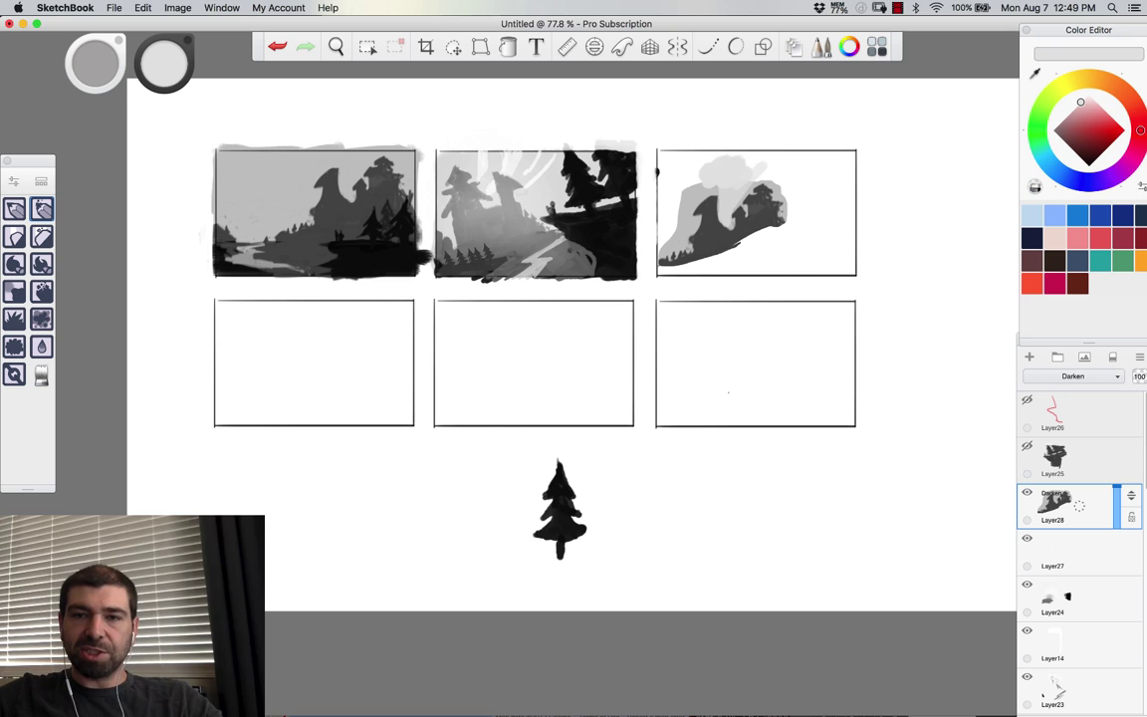
mouse_move(700, 173)
mouse_down()
mouse_move(672, 245)
mouse_move(669, 162)
mouse_move(662, 227)
mouse_move(710, 158)
mouse_up()
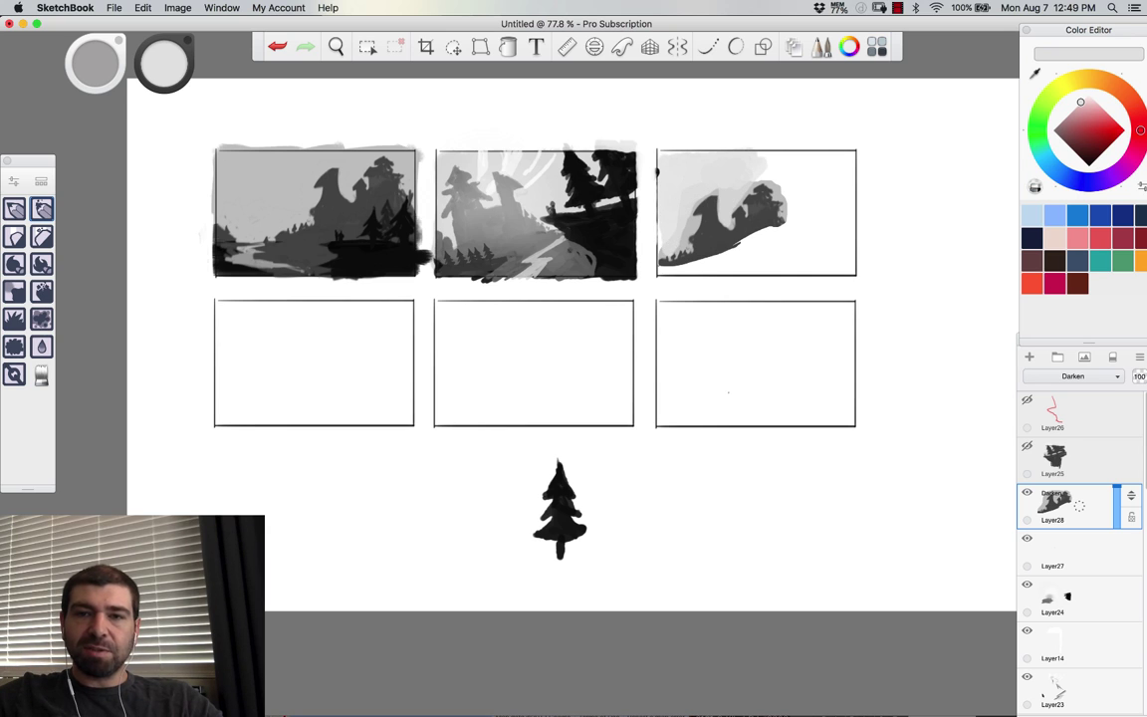
Step: Turn on vertical symmetry centred on the third frame and outline a mirrored side tower in dark grey sampled from the castle
click(677, 46)
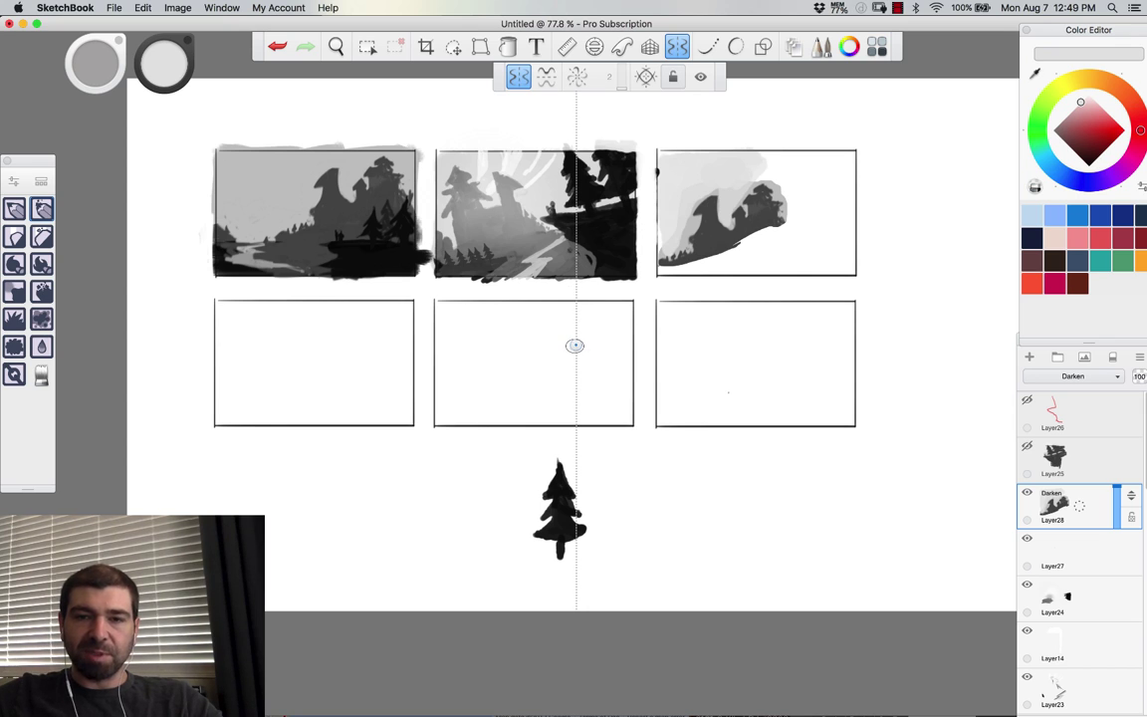
drag(575, 346, 761, 336)
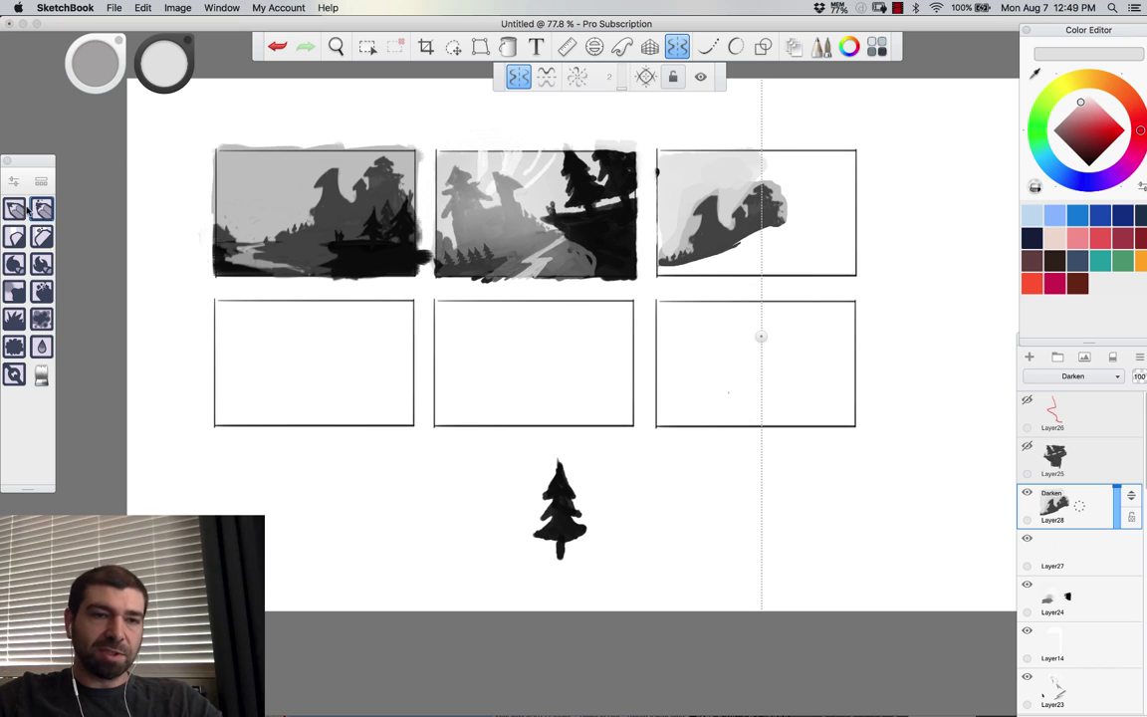
alt+click(739, 211)
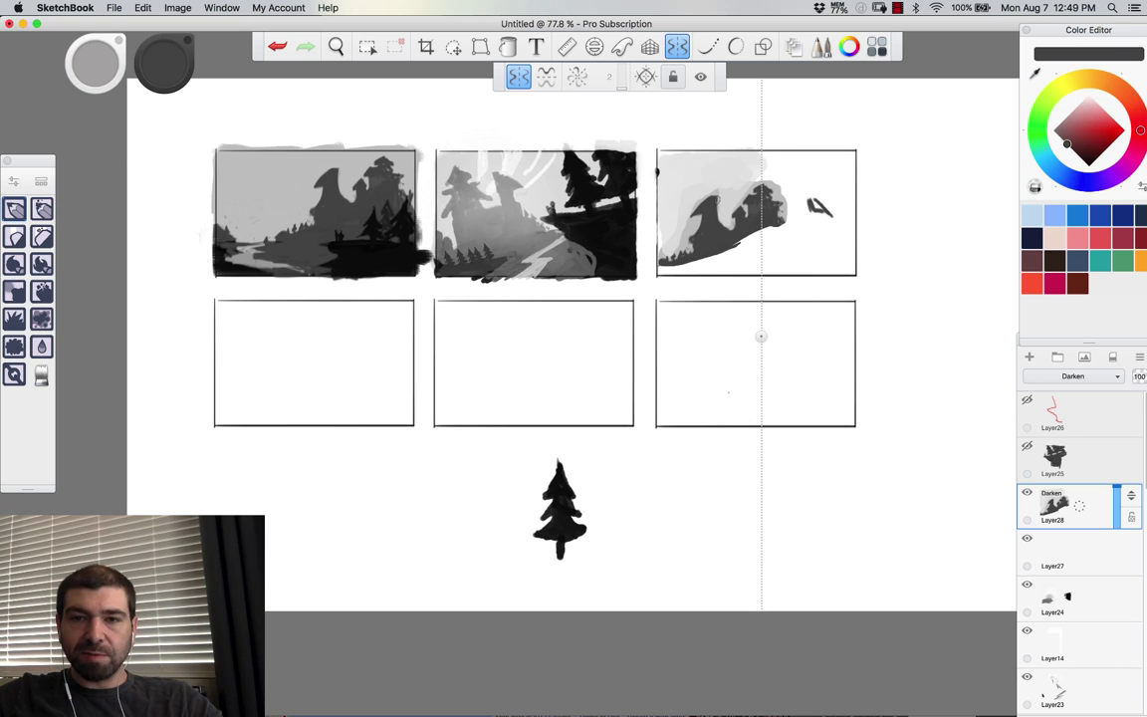
drag(728, 238, 740, 239)
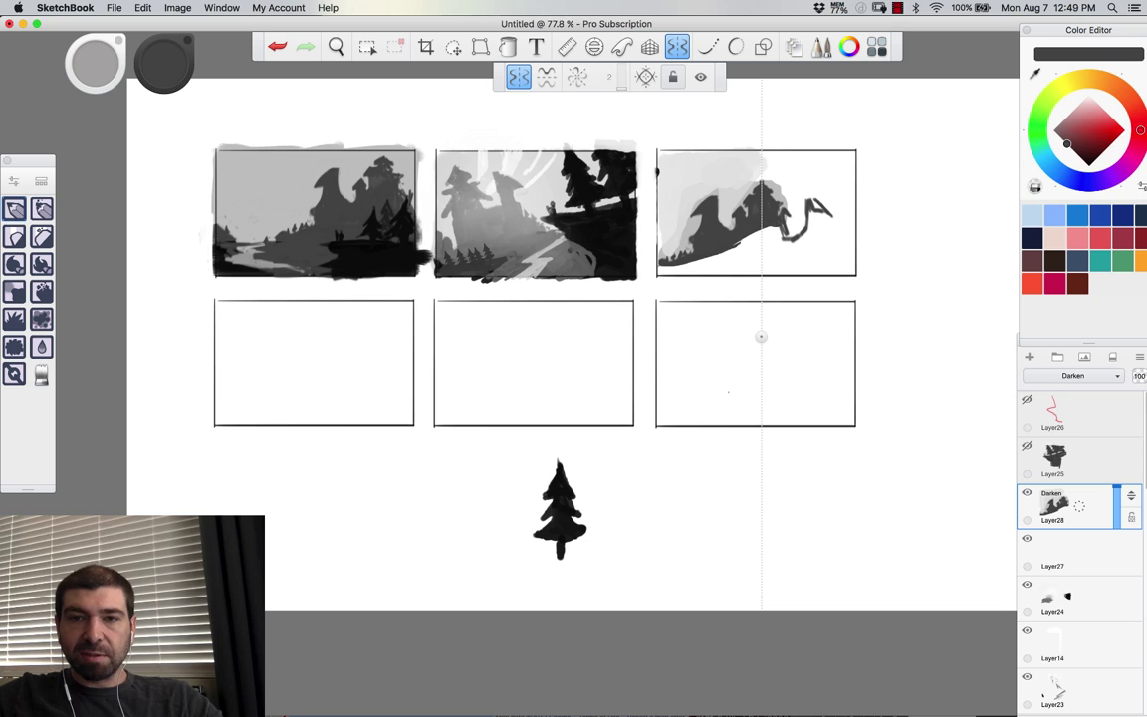
Step: Paint the castle's central spire and lower walls, and fill in the mirrored side towers down to their flared bases
mouse_move(760, 175)
mouse_down()
mouse_move(745, 231)
mouse_move(715, 251)
mouse_up()
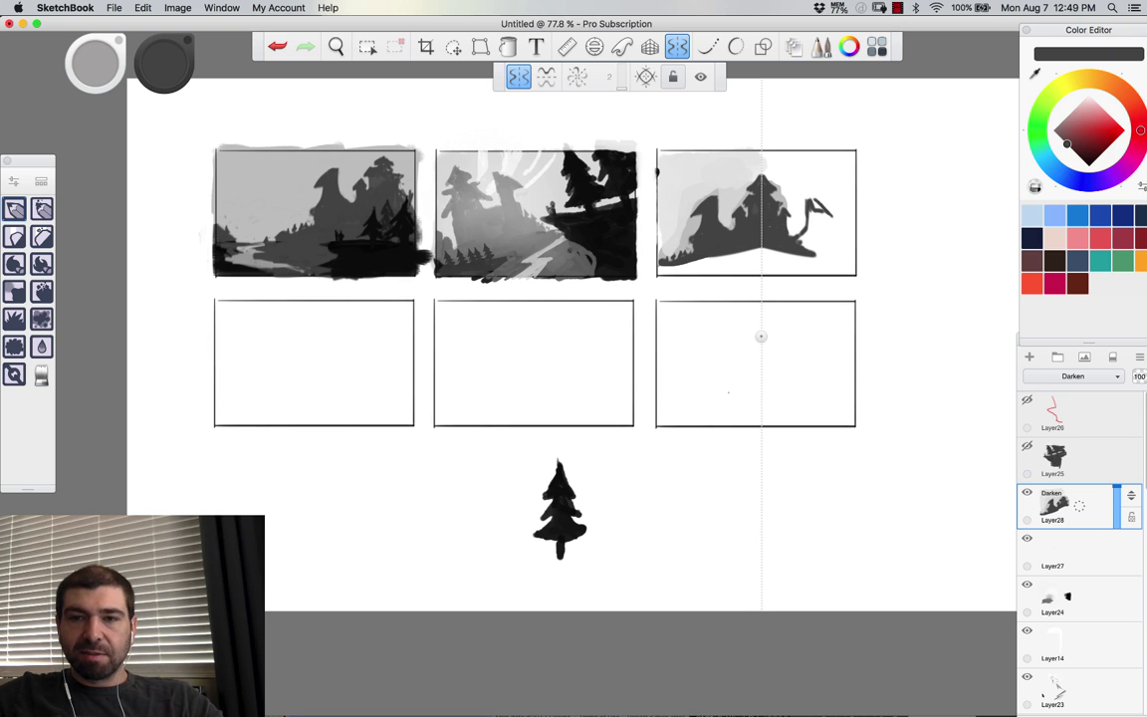
drag(713, 205, 708, 213)
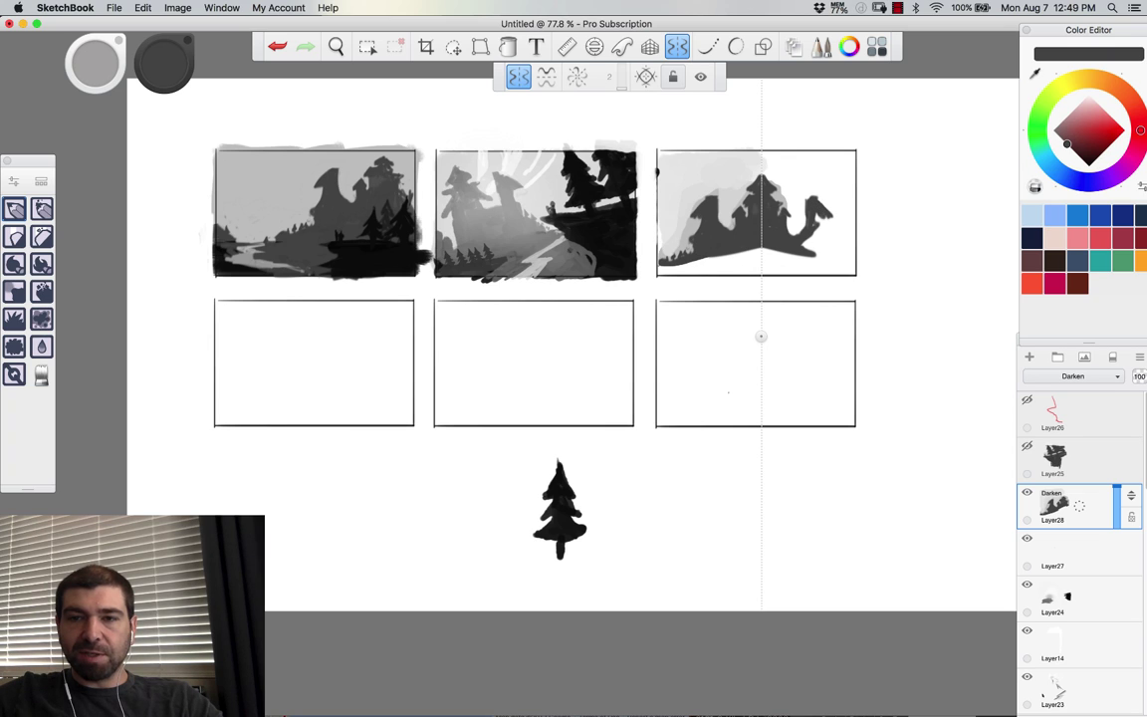
drag(704, 235, 706, 253)
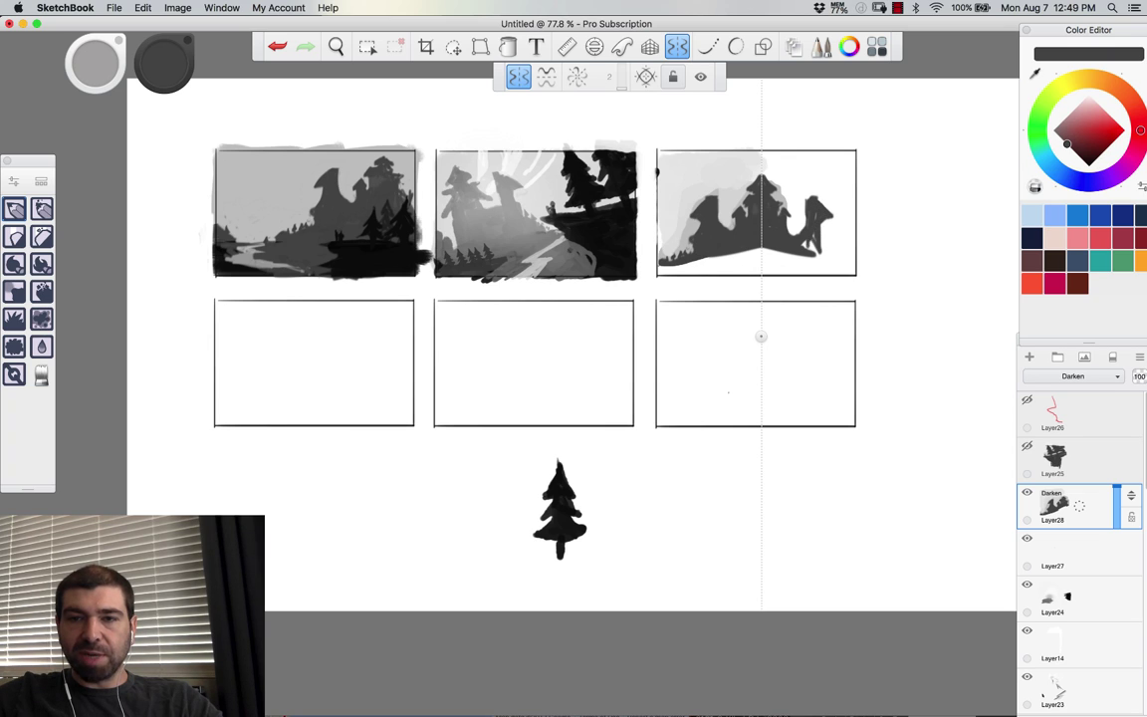
drag(819, 239, 829, 256)
Step: Fill the ground beneath the castle with dark grey along the full width of the third frame
key([)
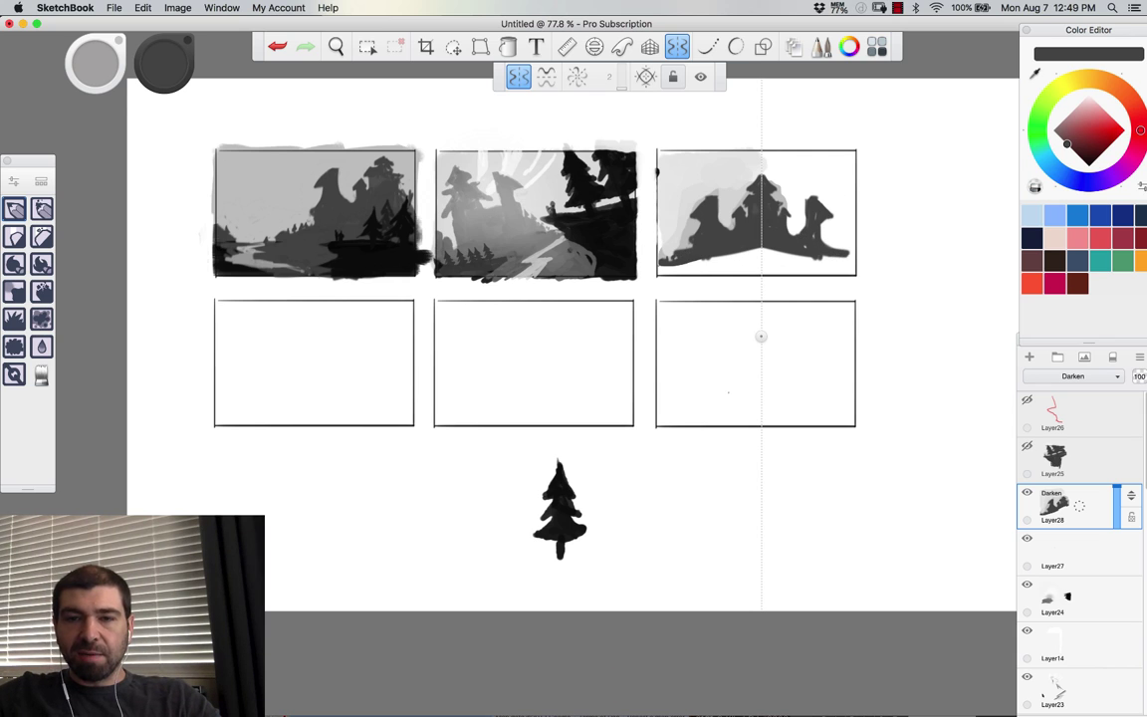
mouse_move(824, 254)
mouse_down()
mouse_move(734, 255)
mouse_move(849, 274)
mouse_up()
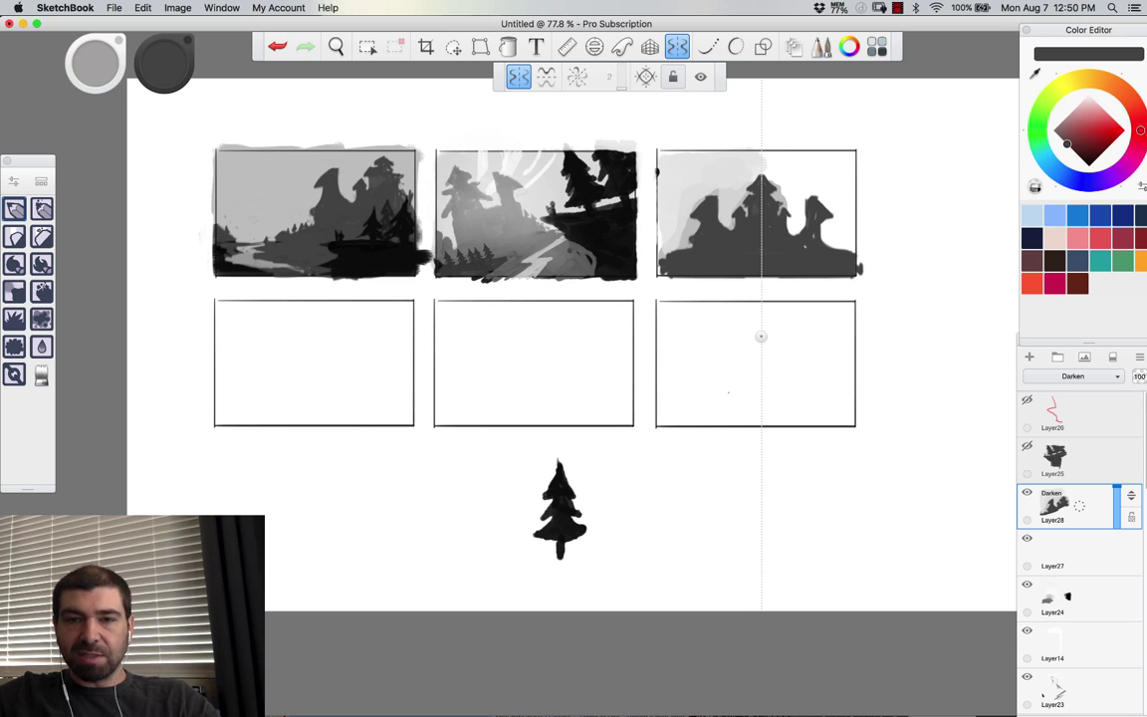
drag(859, 270, 862, 266)
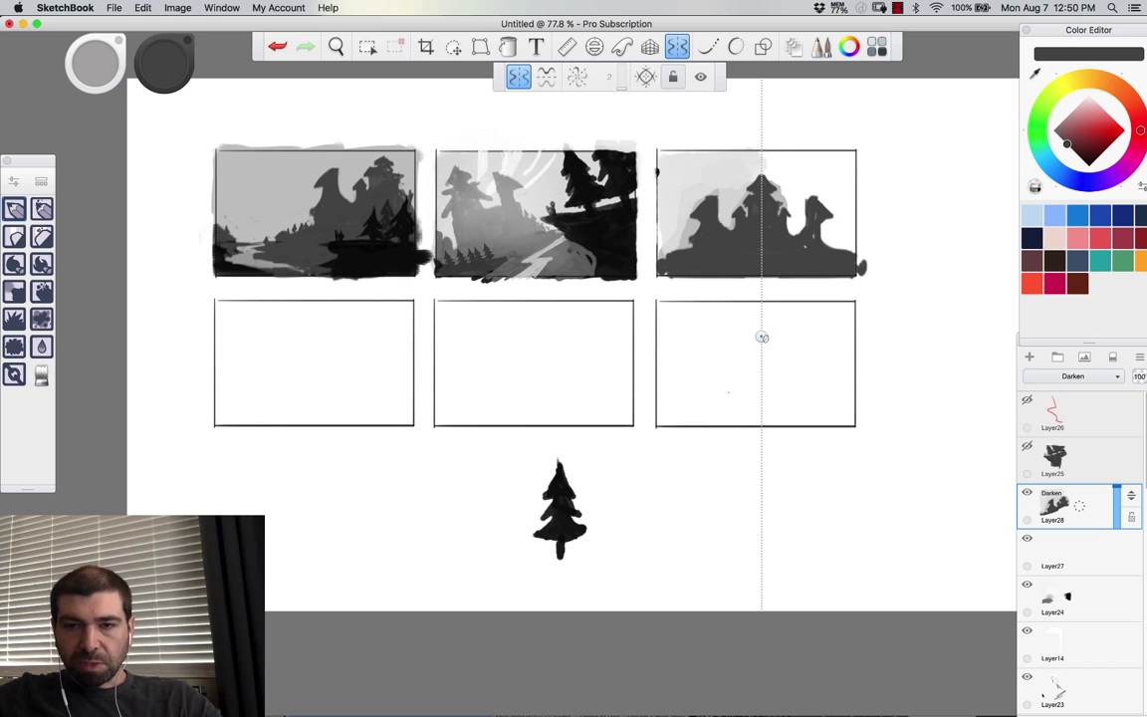
Step: On a new Darken layer above Layer28, paint the third frame's sky around the castle in light grey
key(i)
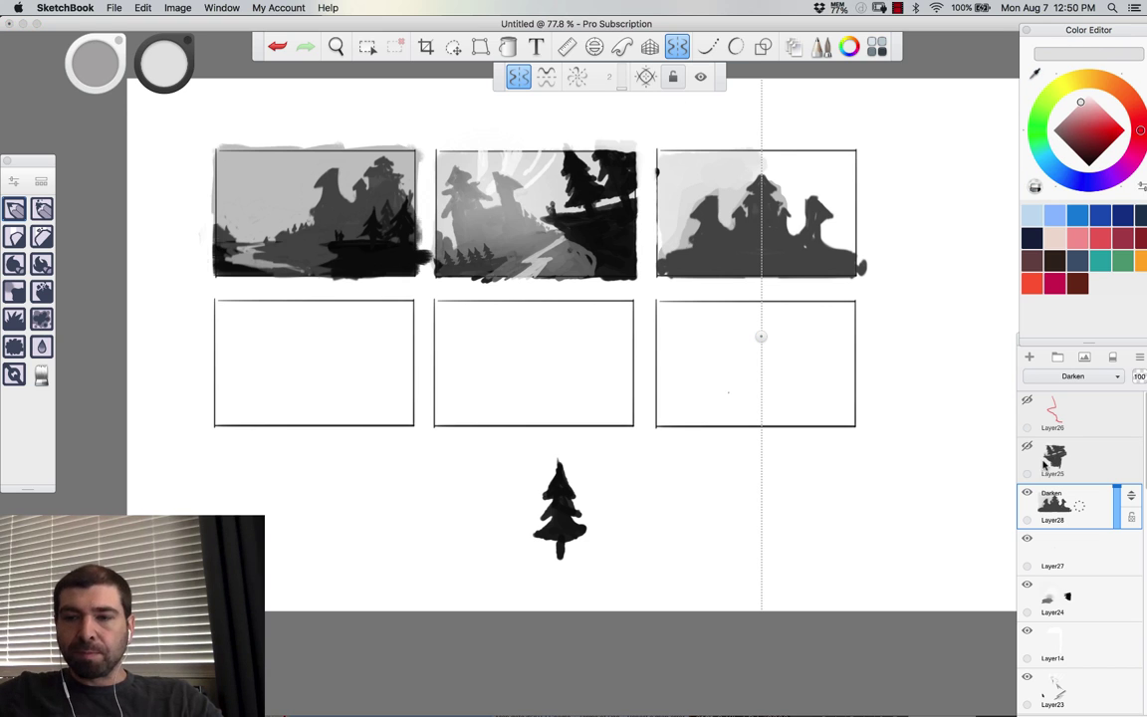
click(1072, 377)
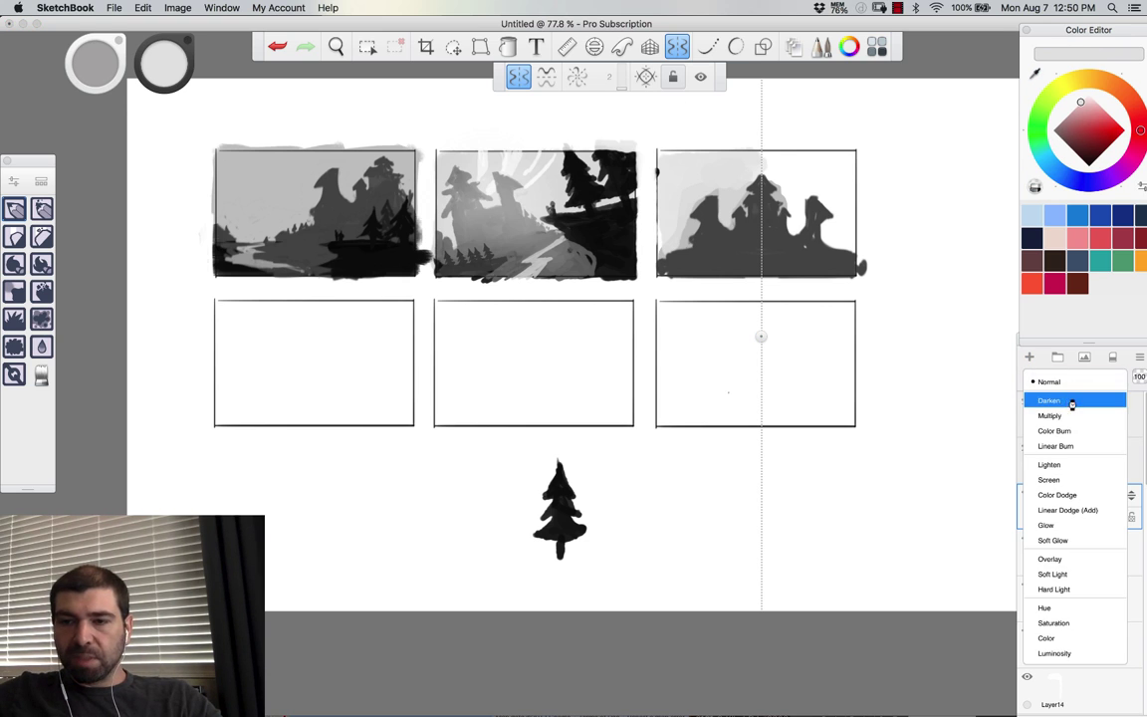
click(1065, 399)
key(bracketright)
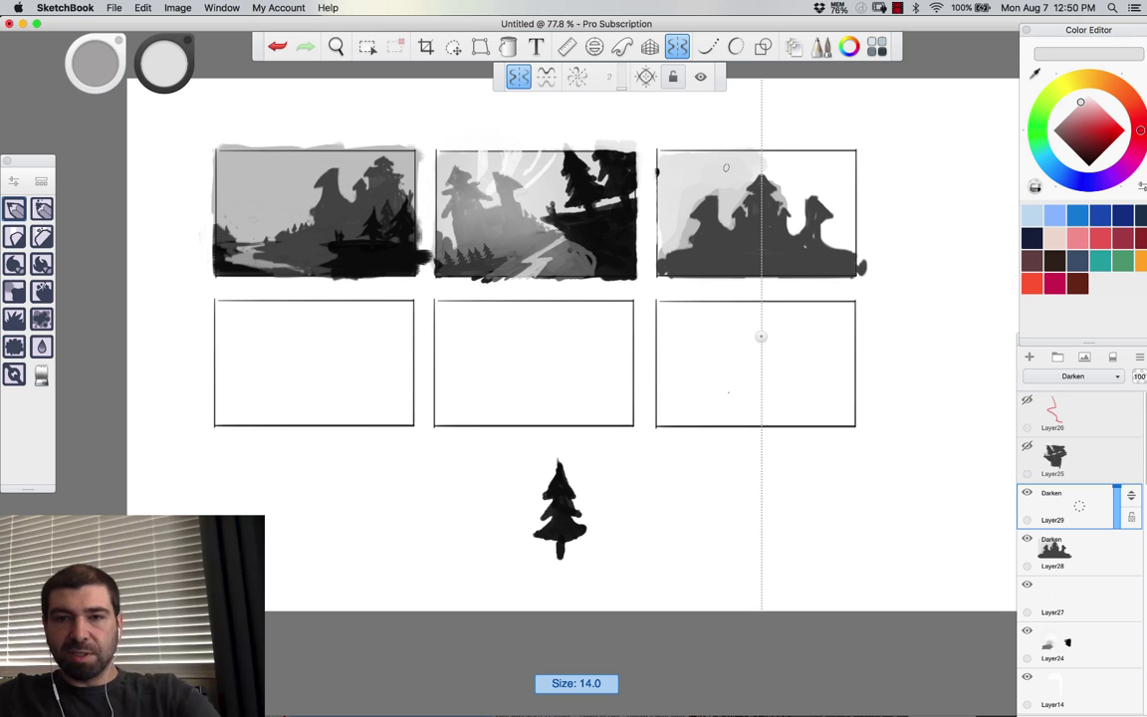
mouse_move(655, 149)
mouse_down()
mouse_move(747, 142)
mouse_move(856, 156)
mouse_move(833, 169)
mouse_move(865, 180)
mouse_move(712, 186)
mouse_move(842, 199)
mouse_move(838, 231)
mouse_up()
key(bracketright)
drag(755, 194, 743, 211)
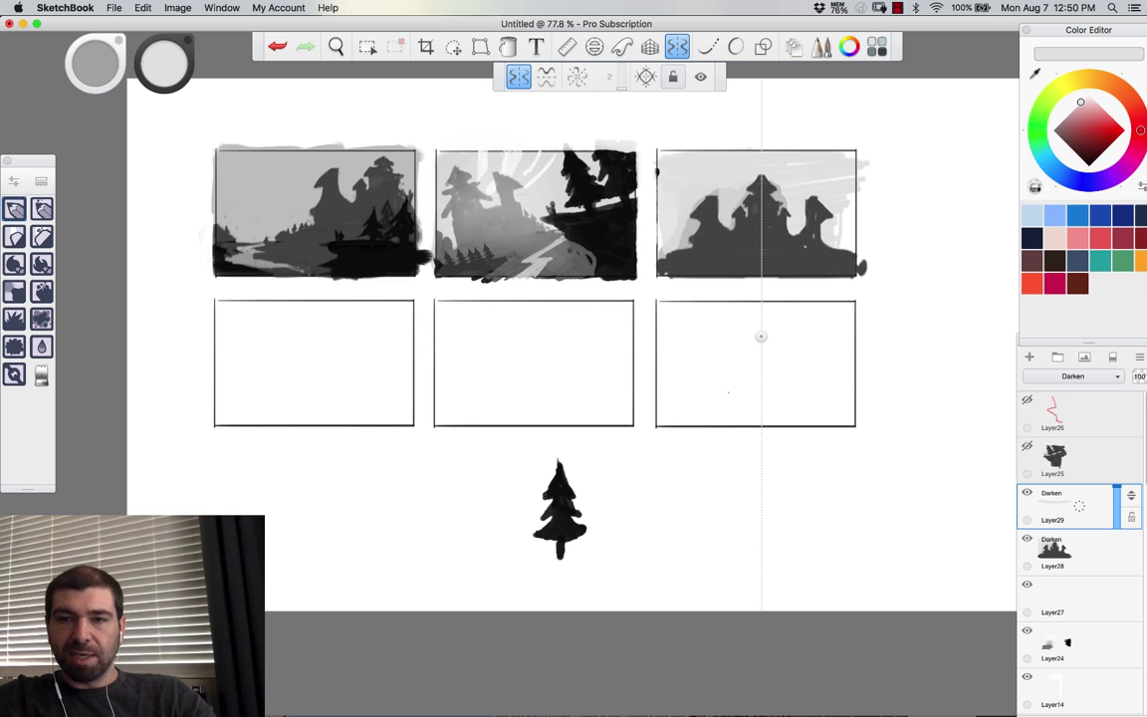
drag(843, 205, 850, 248)
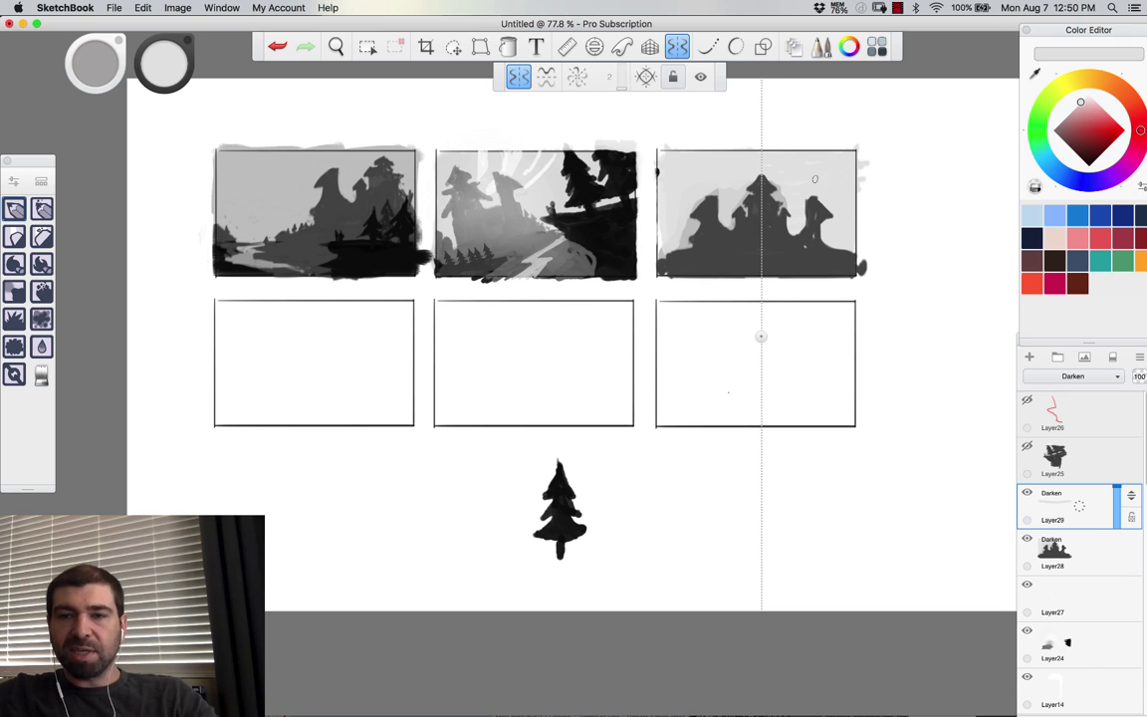
Step: Touch up the side towers' edges on the Darken layer, sampling the castle's dark grey and the sky's light grey
alt+click(807, 241)
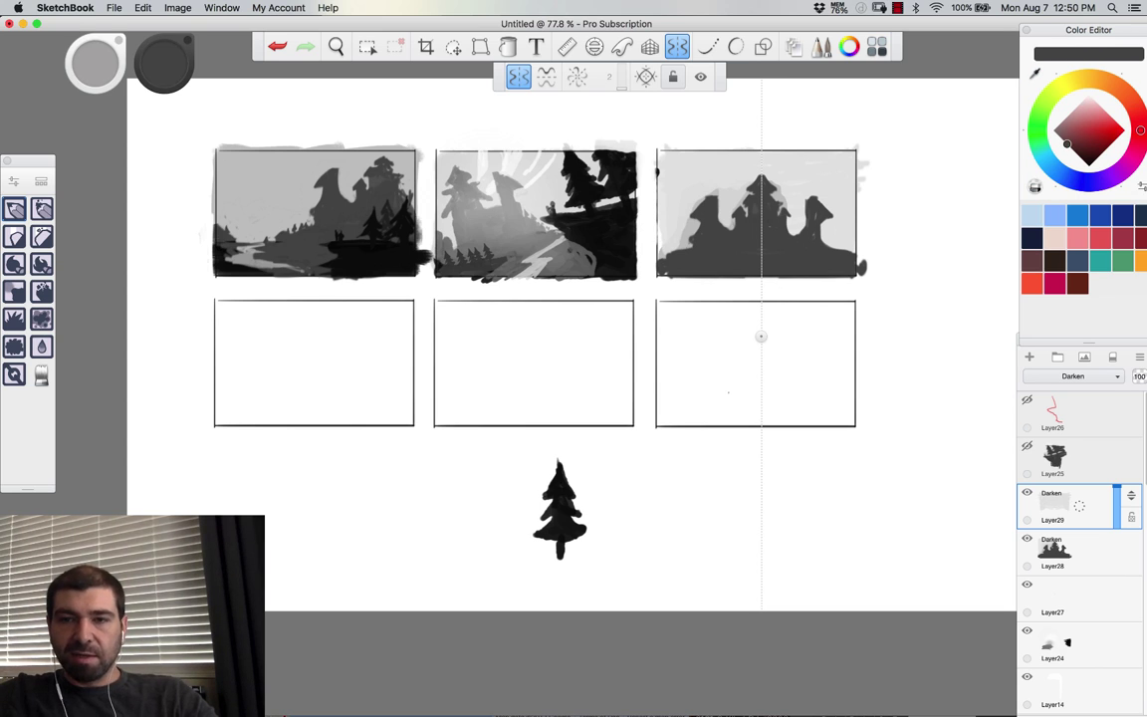
alt+click(840, 157)
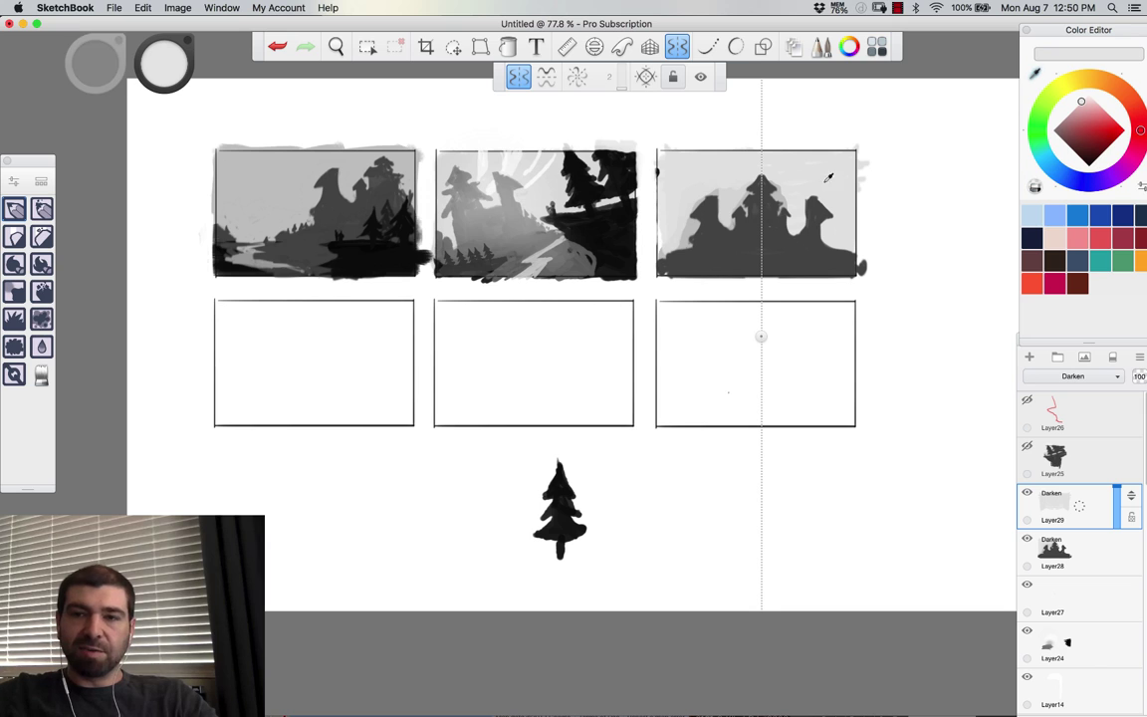
alt+click(790, 253)
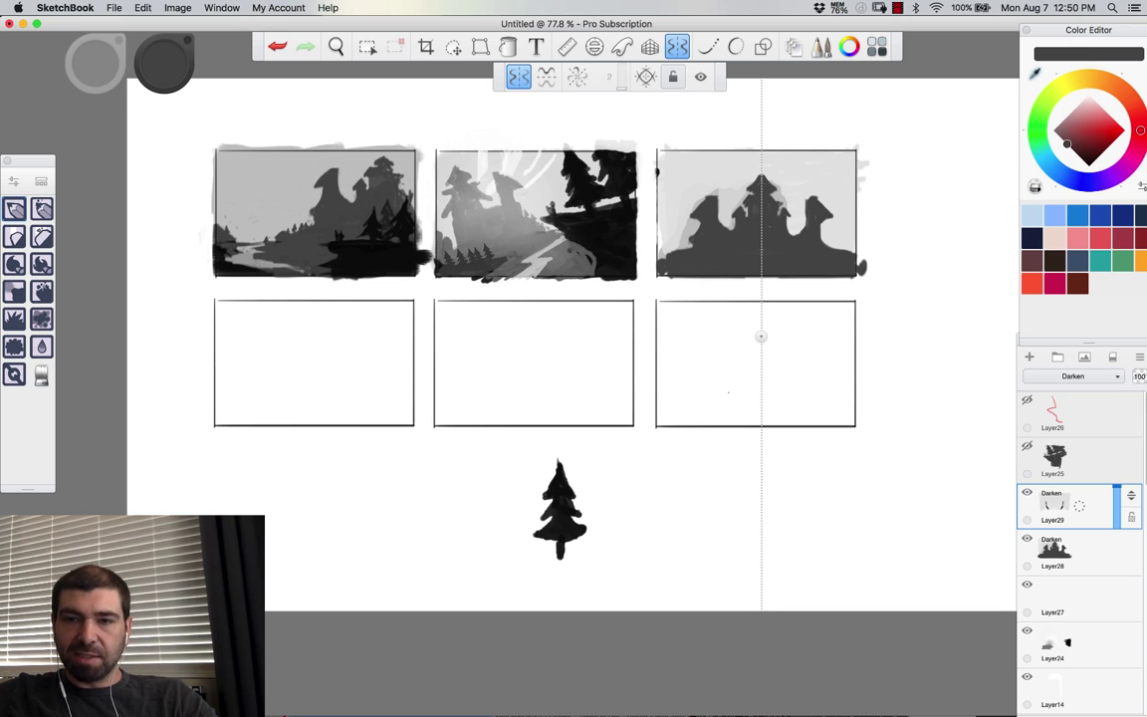
Step: On a new layer above Layer25, paint a near-black foreground strip across the third frame, and add small central figures with symmetry turned off
click(1055, 461)
click(1029, 357)
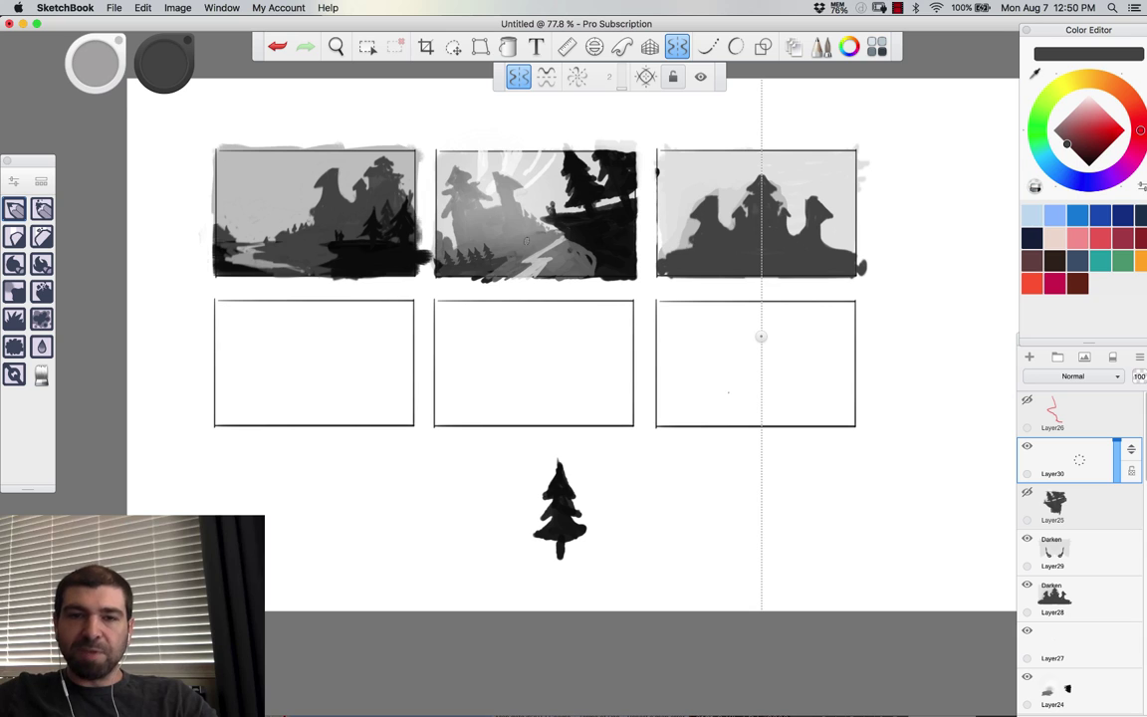
alt+click(583, 231)
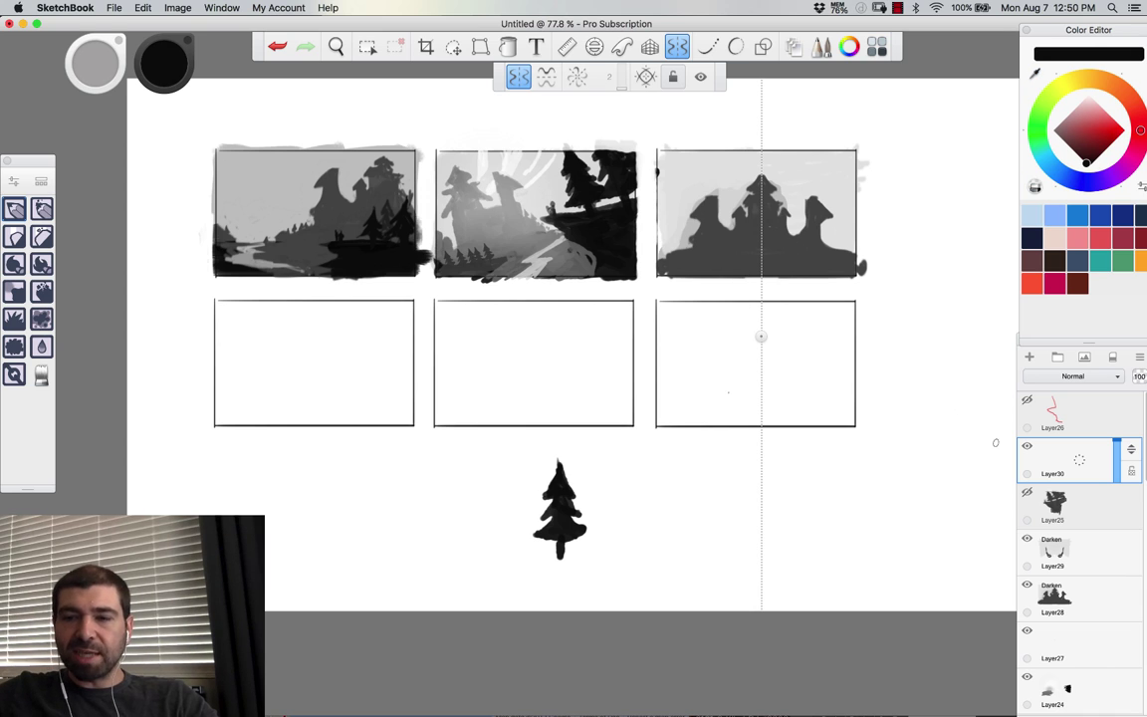
drag(657, 262, 765, 260)
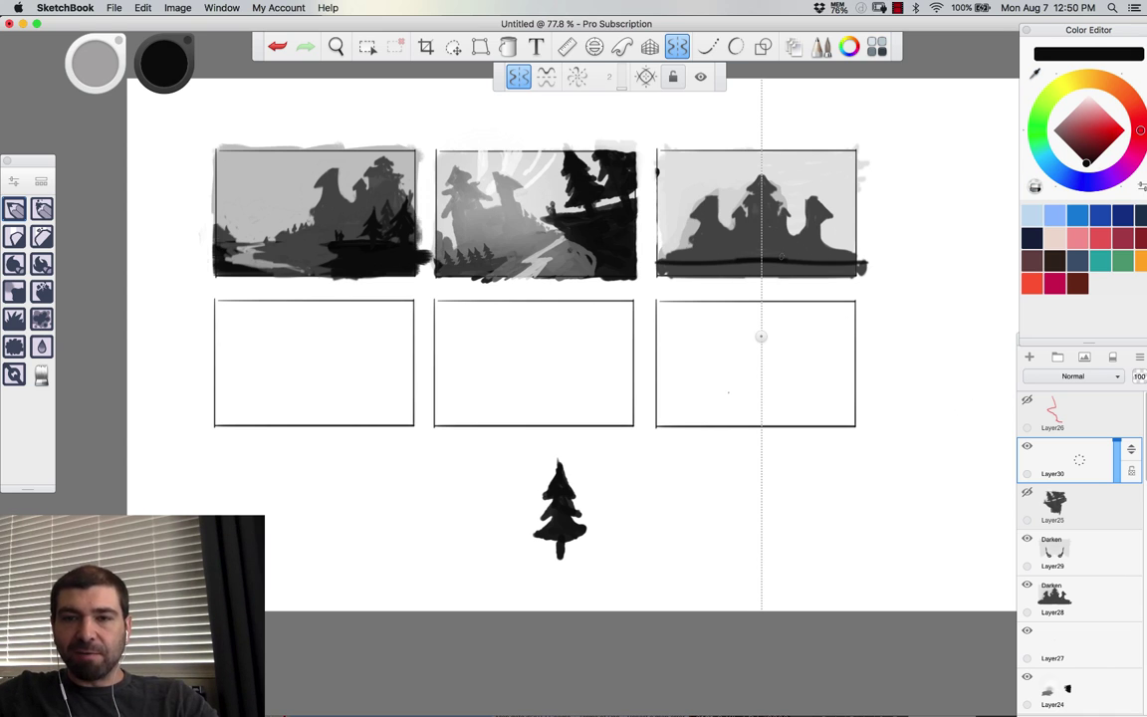
mouse_move(673, 263)
mouse_down()
mouse_move(742, 268)
mouse_move(695, 269)
mouse_up()
mouse_move(764, 244)
mouse_down()
mouse_move(647, 243)
mouse_move(697, 244)
mouse_up()
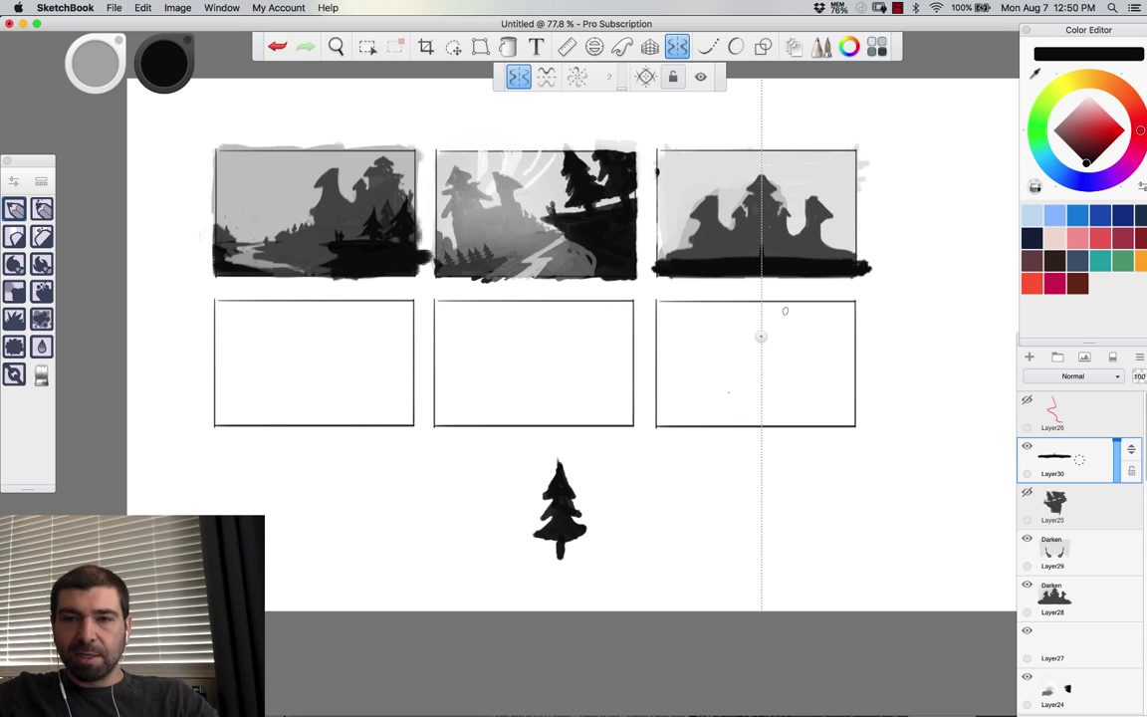
click(678, 47)
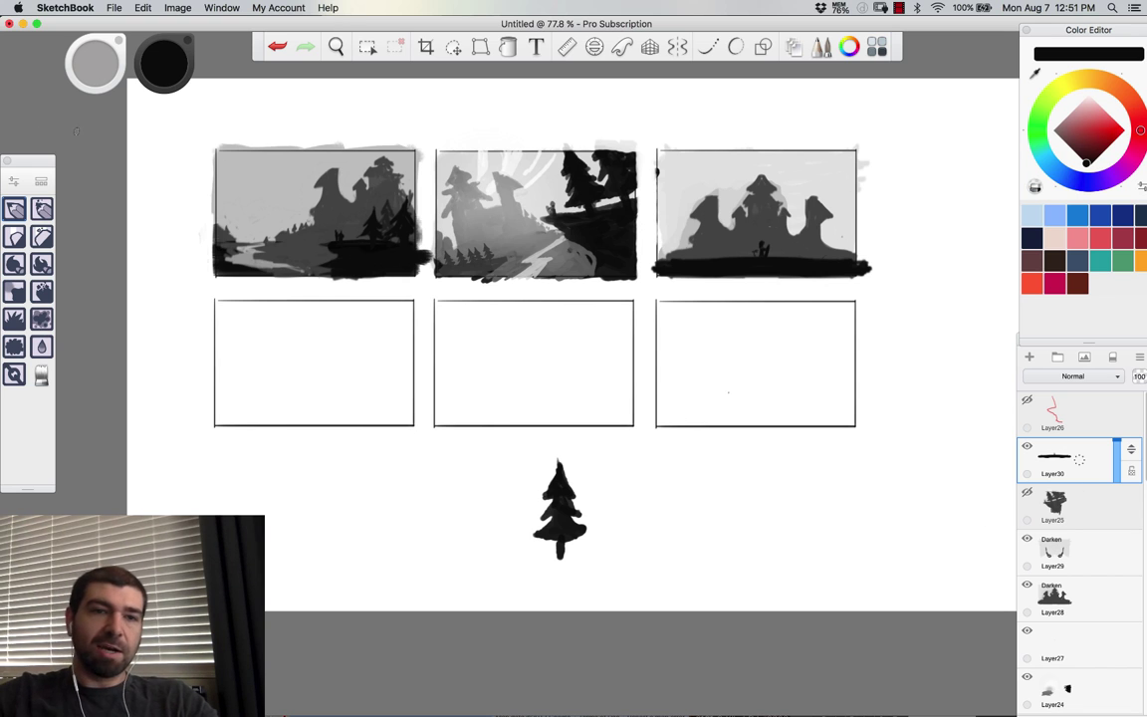
Step: Lasso the spare tree below the frames on Layer22 and paste a copy at the third frame's left edge
click(453, 46)
key(super+z)
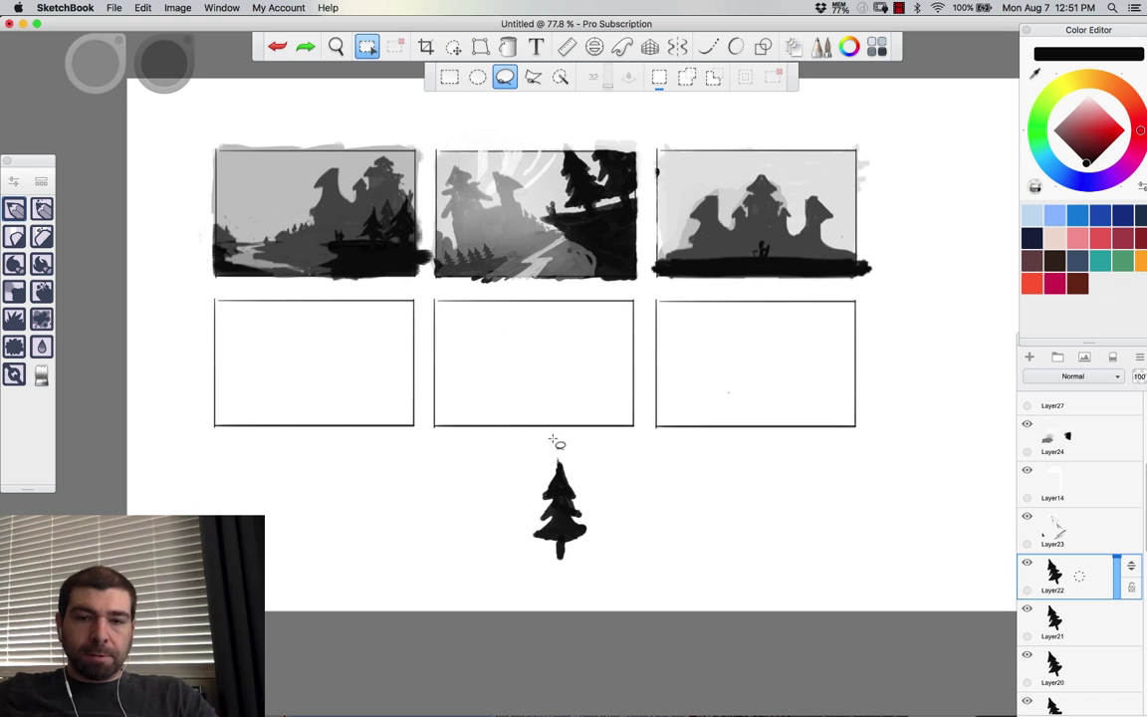
mouse_move(558, 448)
mouse_down()
mouse_move(536, 490)
mouse_move(521, 562)
mouse_move(595, 568)
mouse_move(601, 454)
mouse_up()
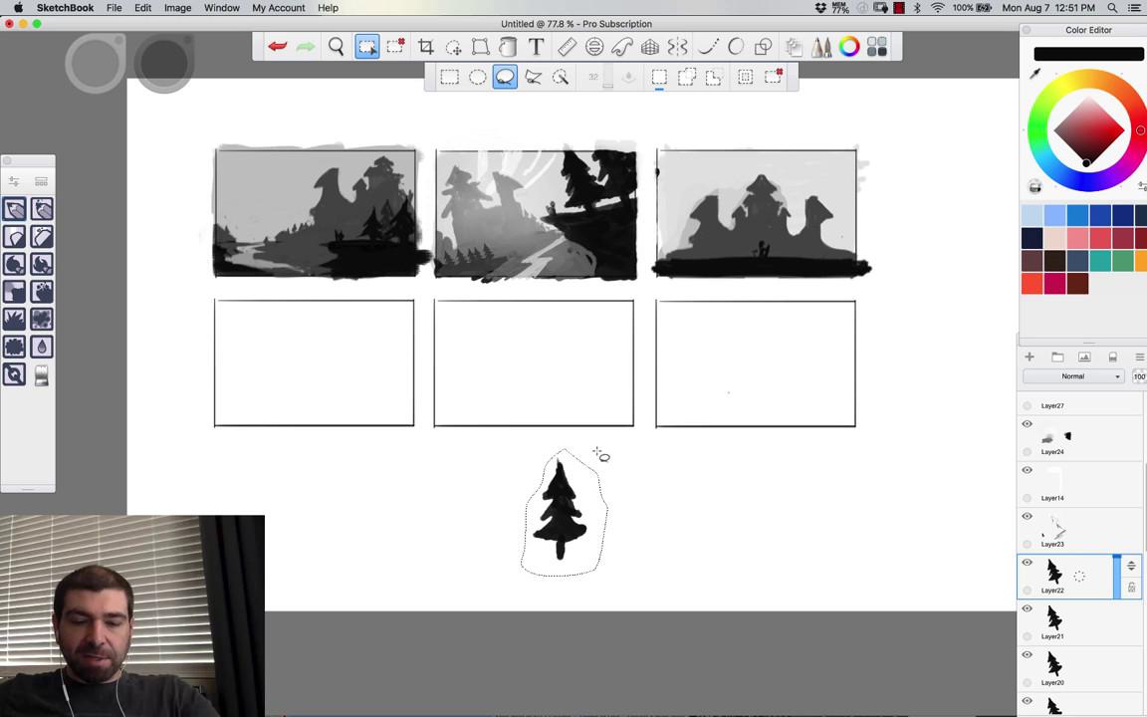
key(super+c)
key(super+v)
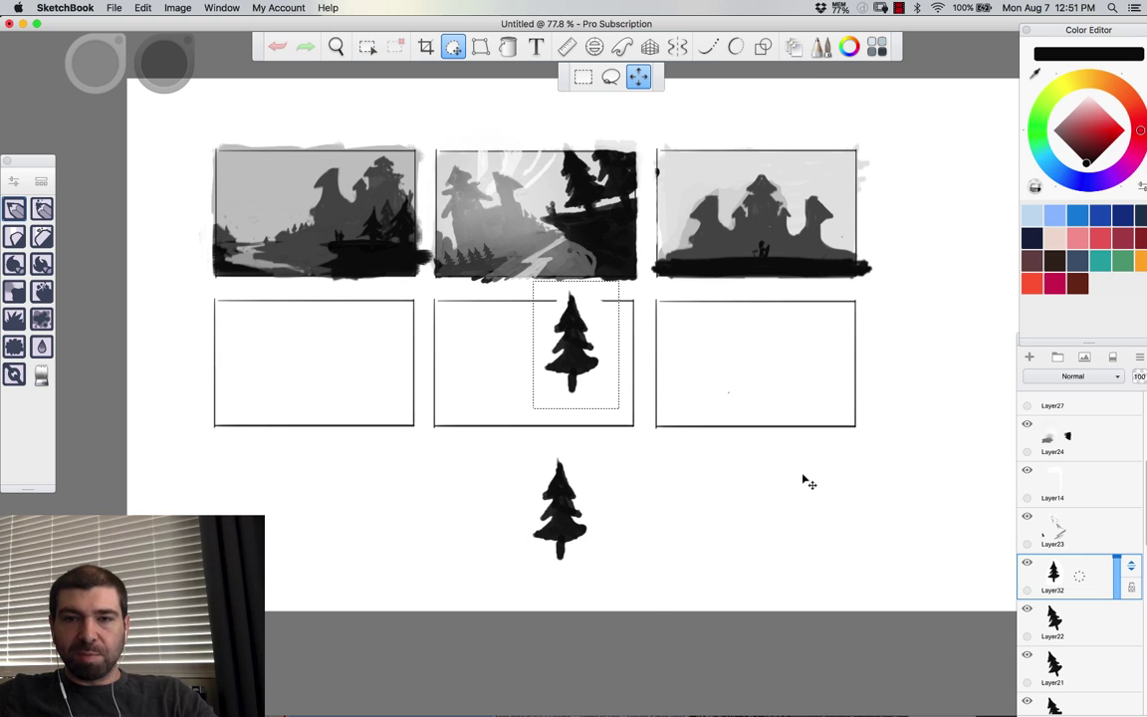
drag(803, 477, 798, 481)
drag(652, 486, 569, 519)
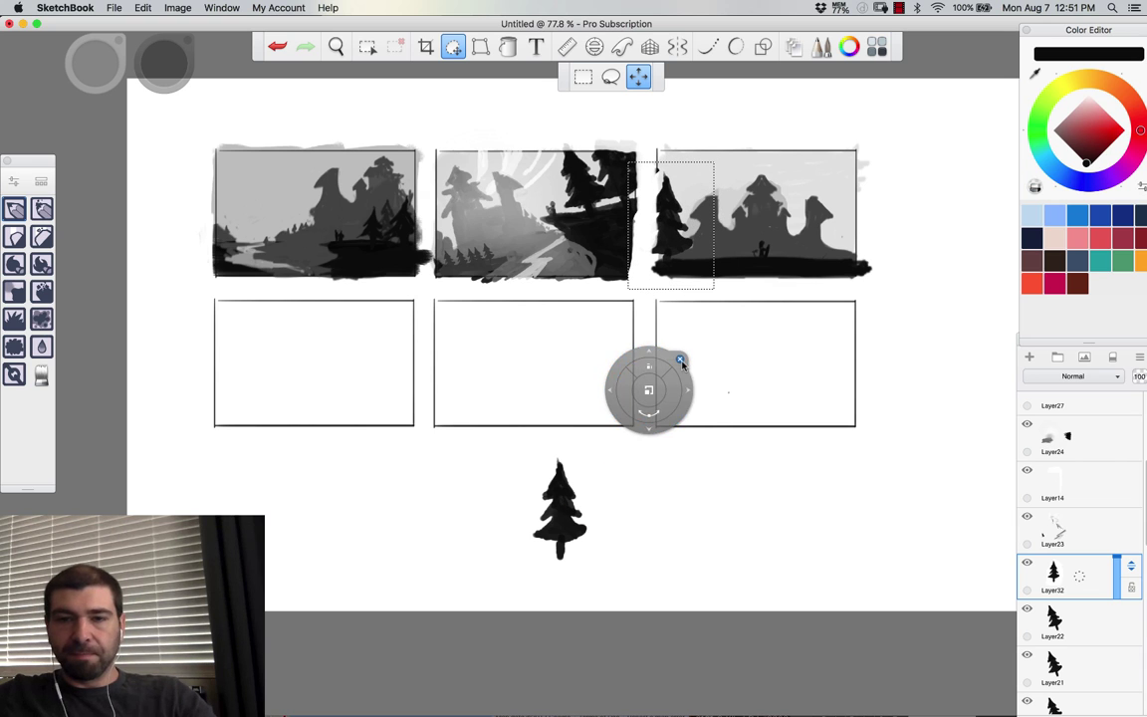
click(681, 361)
Step: Lasso the third frame's left tree and paste a duplicate at the frame's right edge
mouse_move(703, 178)
mouse_down()
mouse_move(630, 261)
mouse_move(690, 287)
mouse_move(700, 235)
mouse_up()
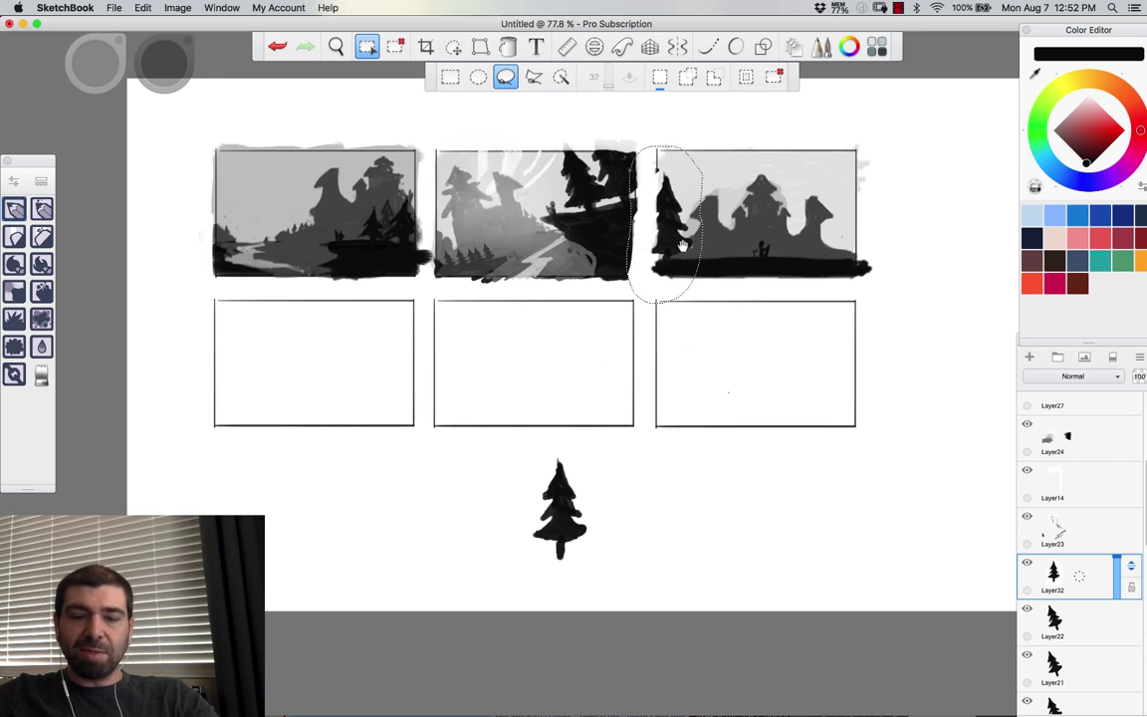
key(super+c)
key(super+v)
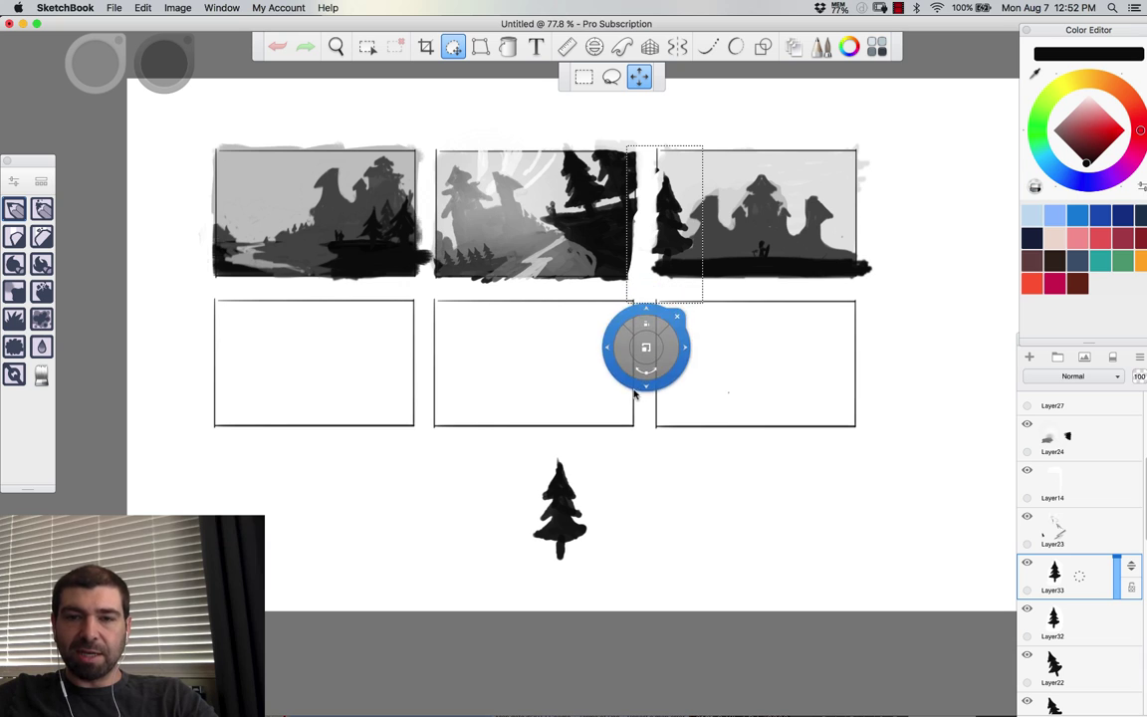
drag(634, 394, 809, 423)
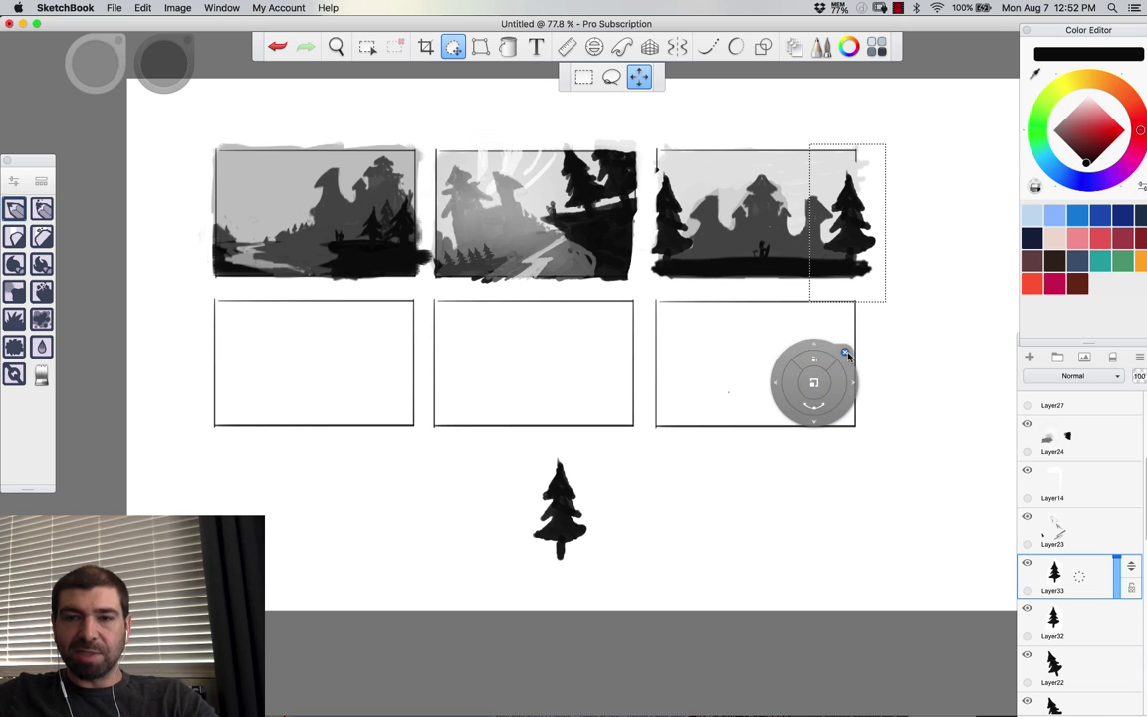
click(846, 352)
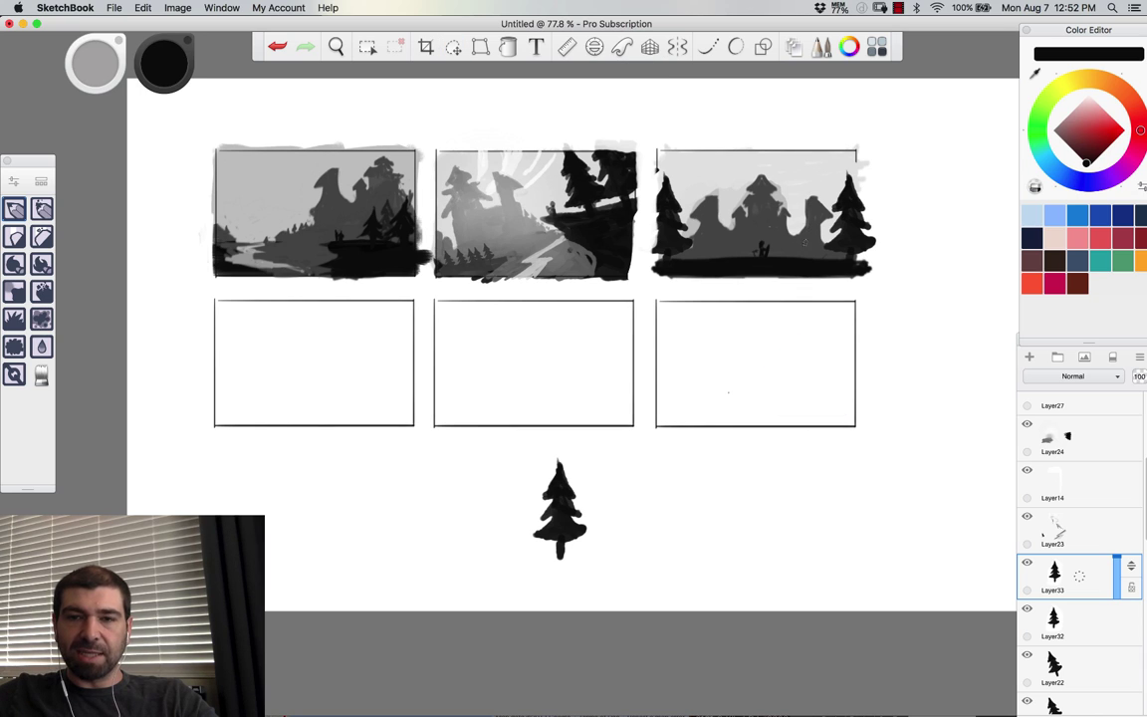
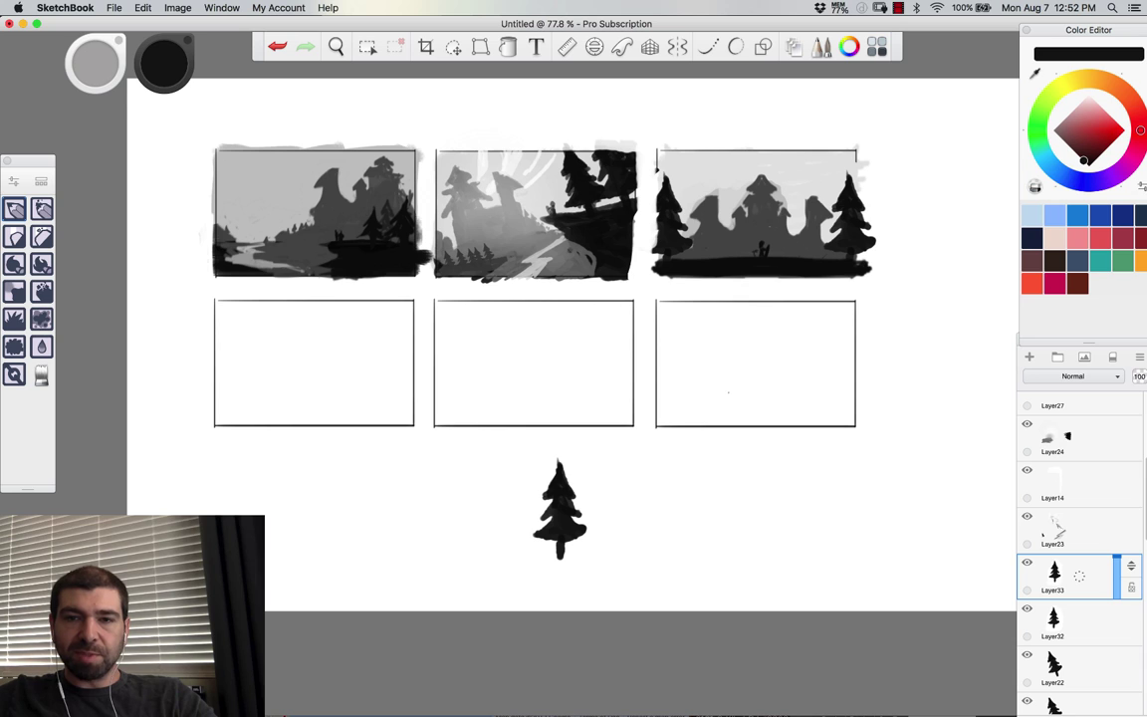
Step: Make Layer26 at the top of the layer stack visible and erase the red guide line drawn over the second frame
key(i)
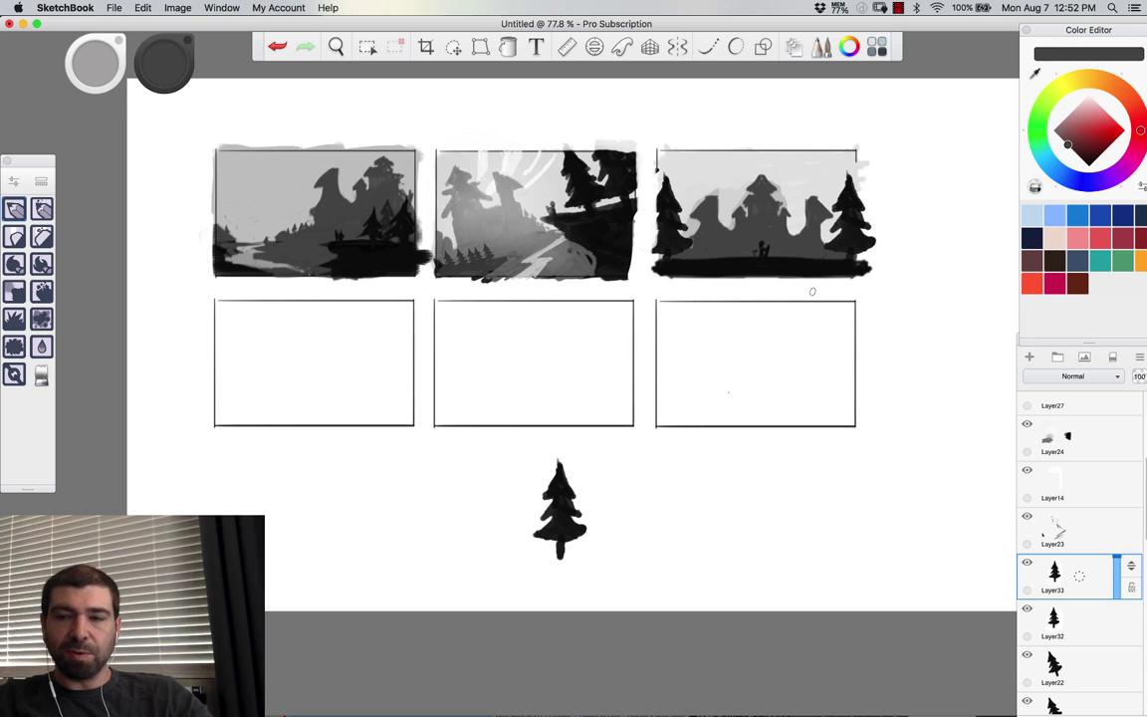
click(1068, 409)
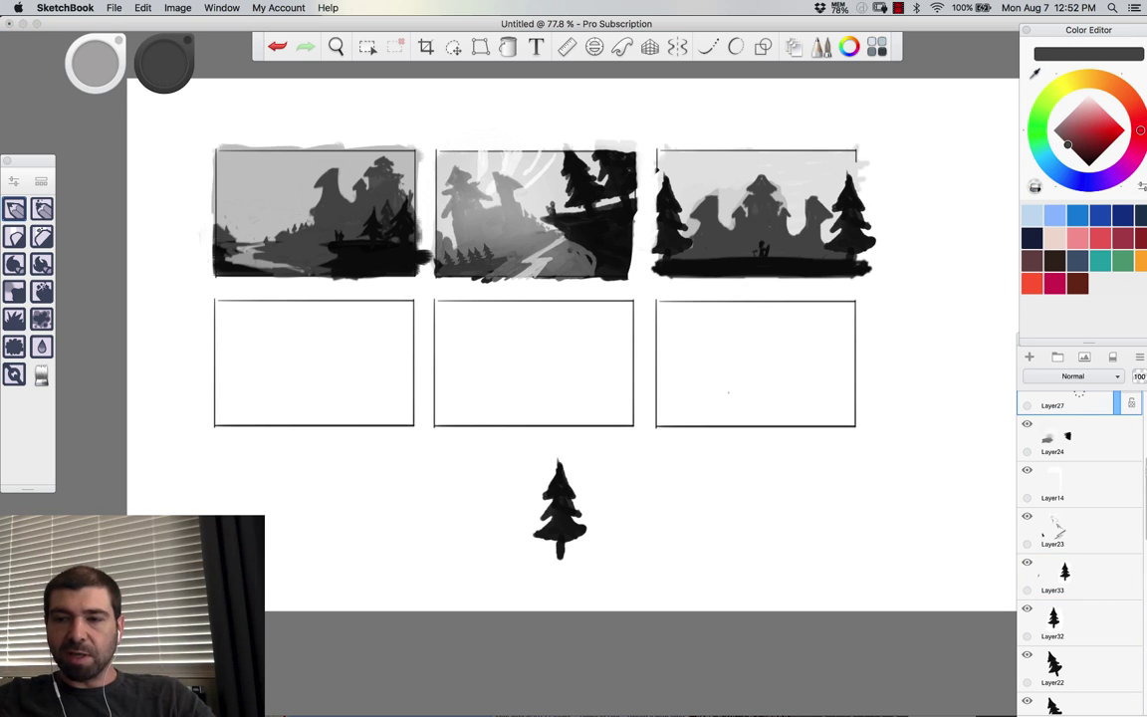
scroll(1089, 432, up, 5)
click(1068, 417)
click(1027, 401)
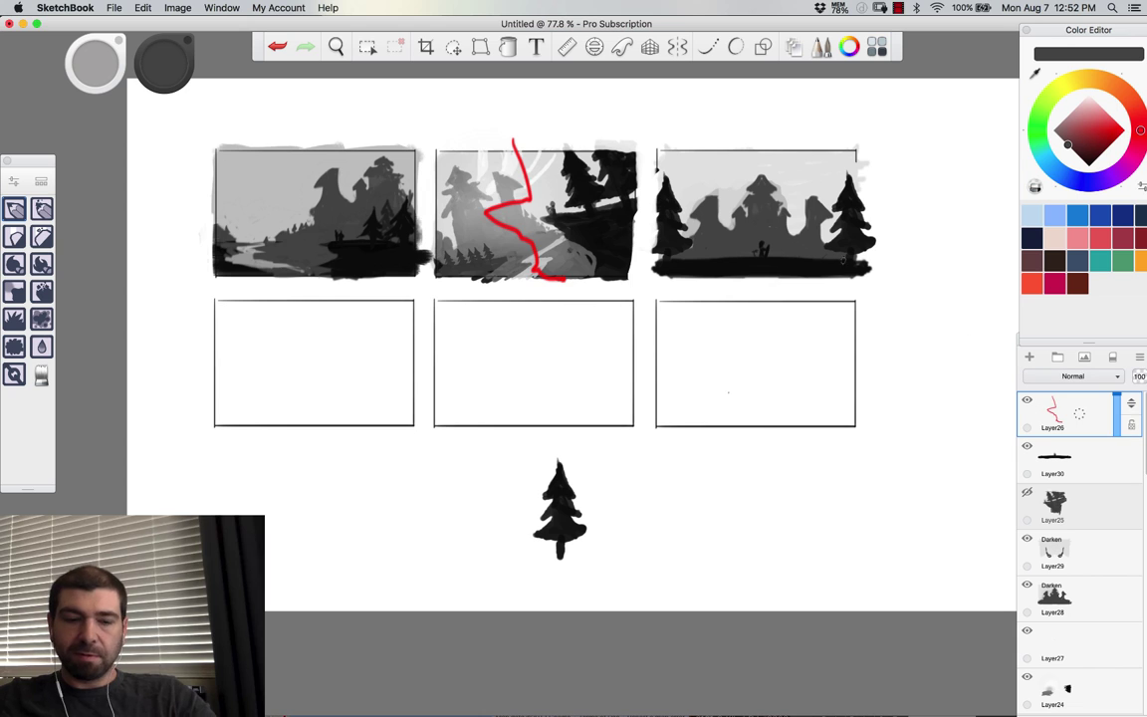
key(super+a)
key(Delete)
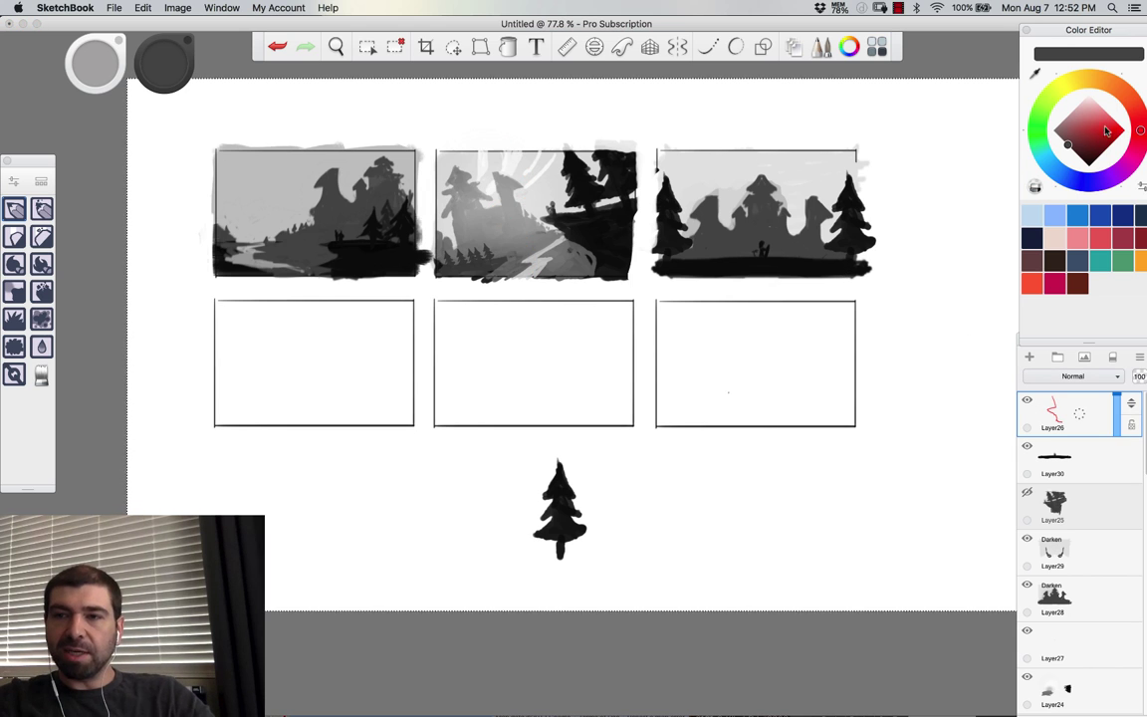
Step: Draw bright red guide lines on Layer26 running from the third frame's corners and sides inward to the central castle and figures
click(1122, 130)
drag(644, 134, 739, 234)
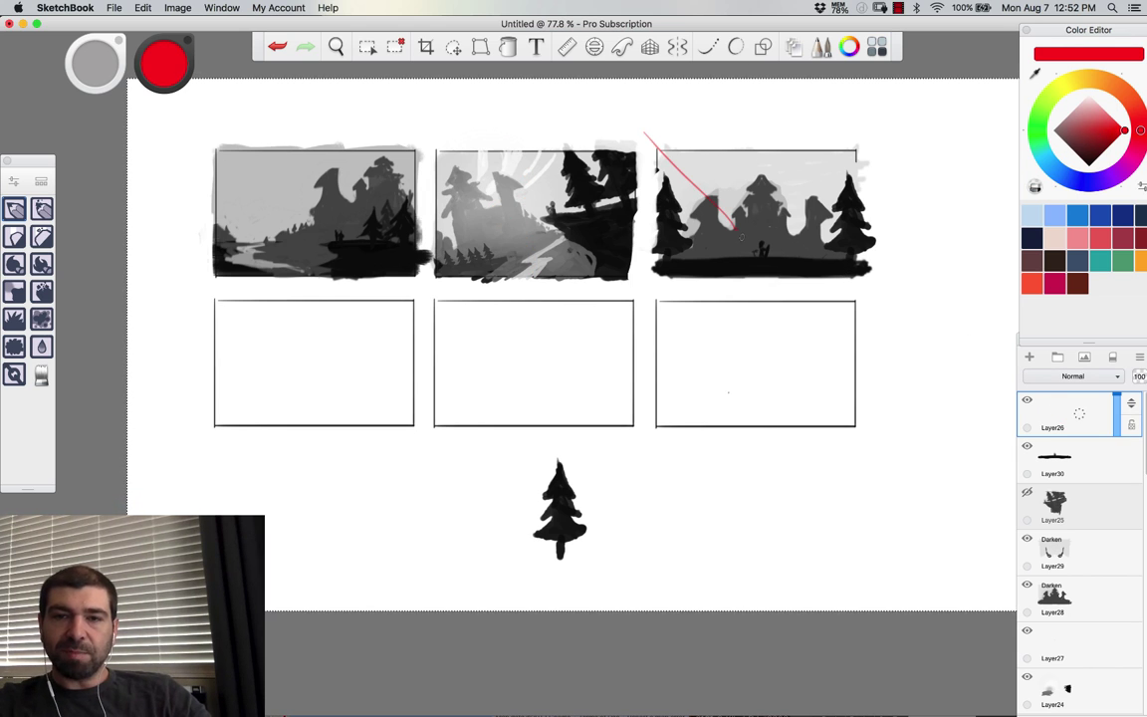
key(super+z)
mouse_move(654, 131)
mouse_down()
mouse_move(729, 204)
mouse_move(649, 276)
mouse_up()
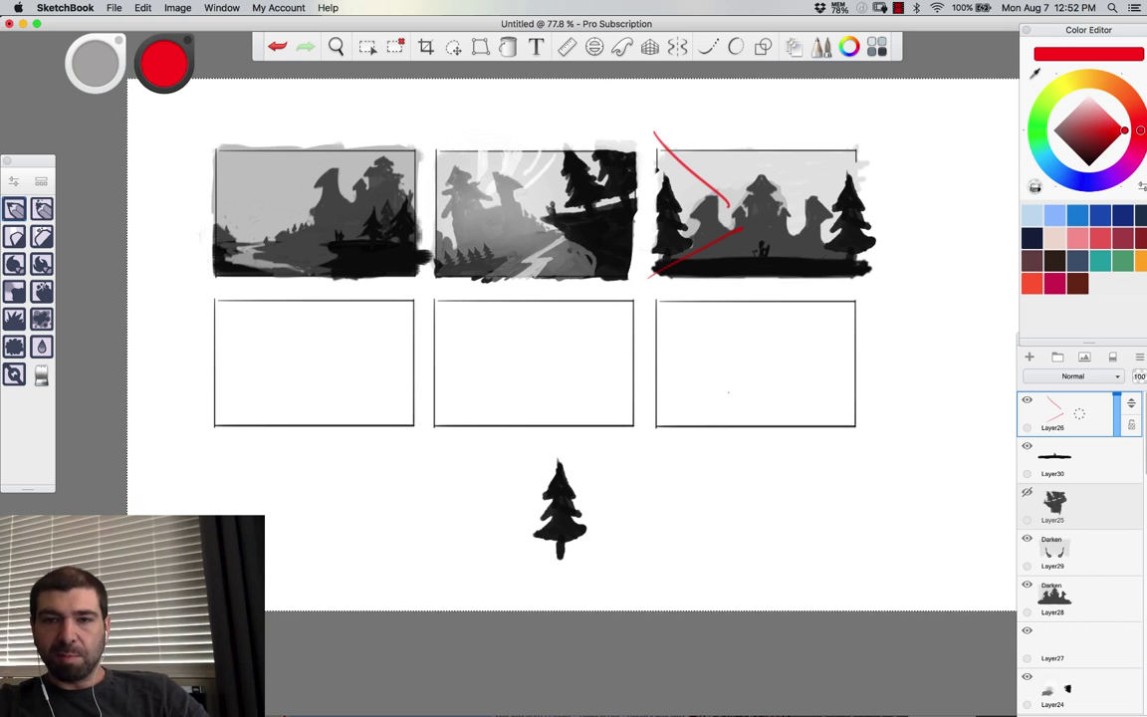
drag(872, 147, 737, 231)
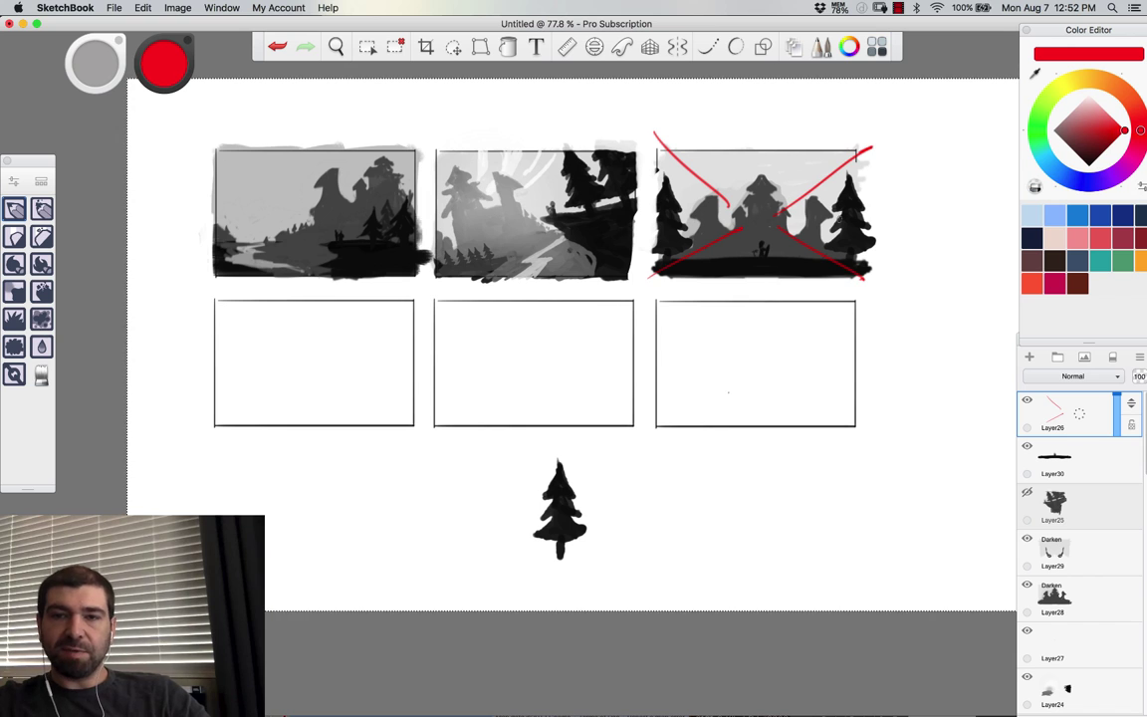
mouse_move(881, 204)
mouse_down()
mouse_move(779, 216)
mouse_move(882, 243)
mouse_up()
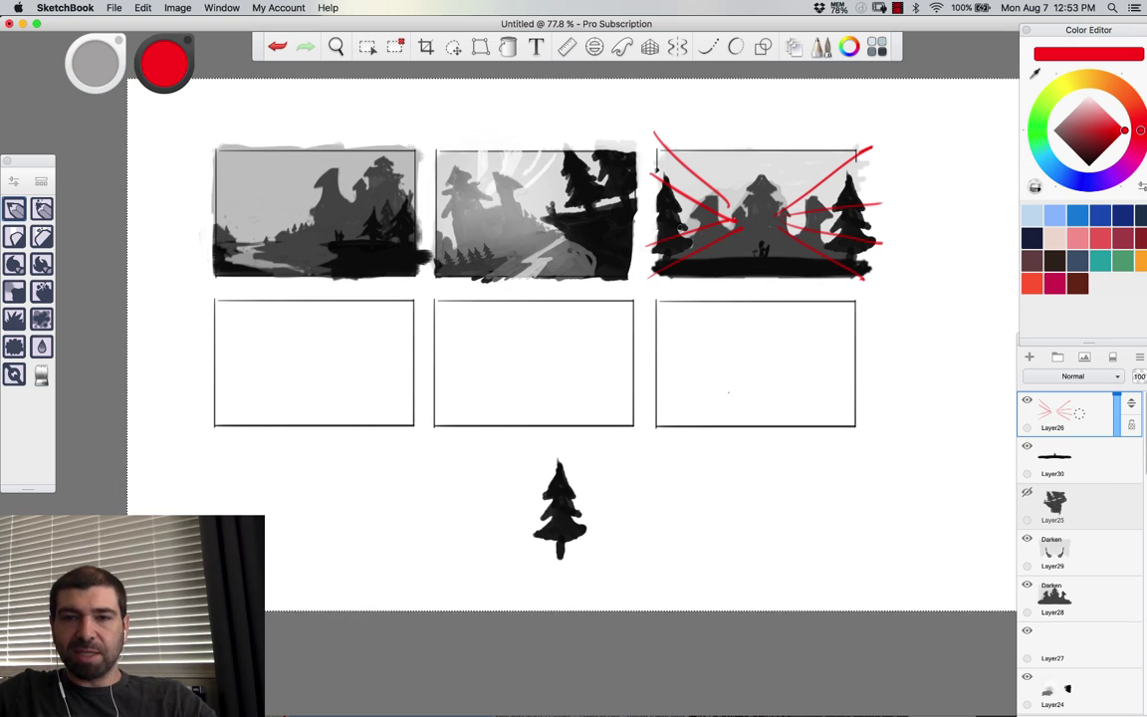
key(super+z)
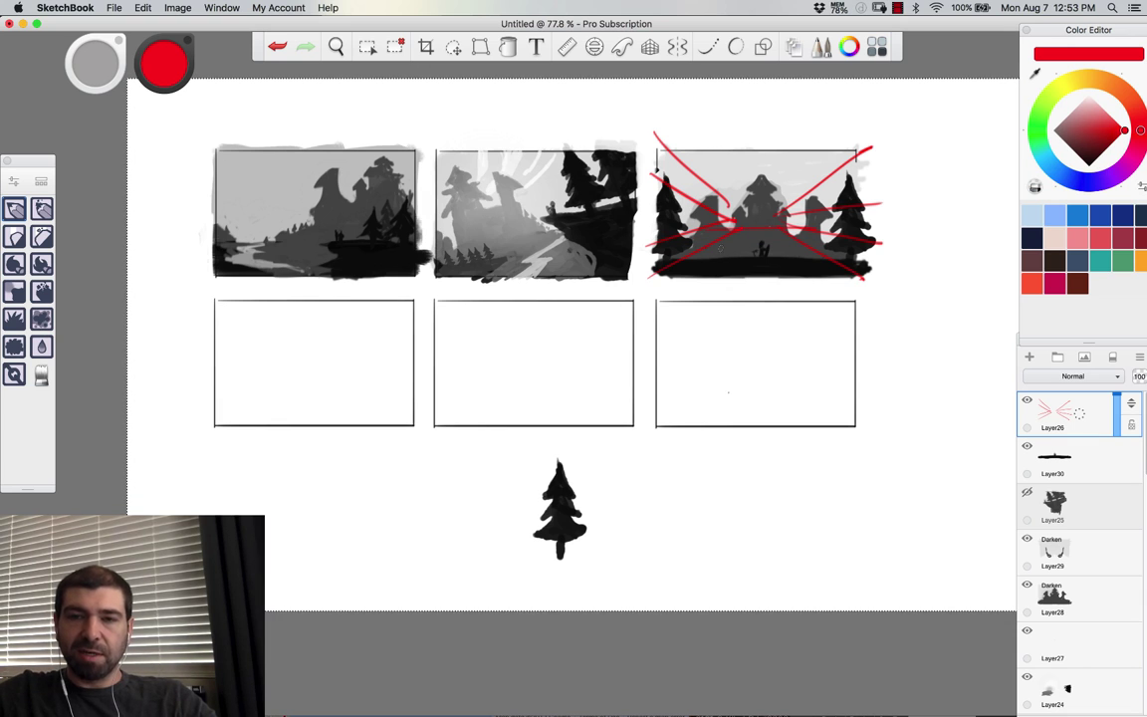
Step: Hide the layer with the red guide lines and copy the third thumbnail's figures onto a new layer, positioned slightly higher
alt+click(653, 224)
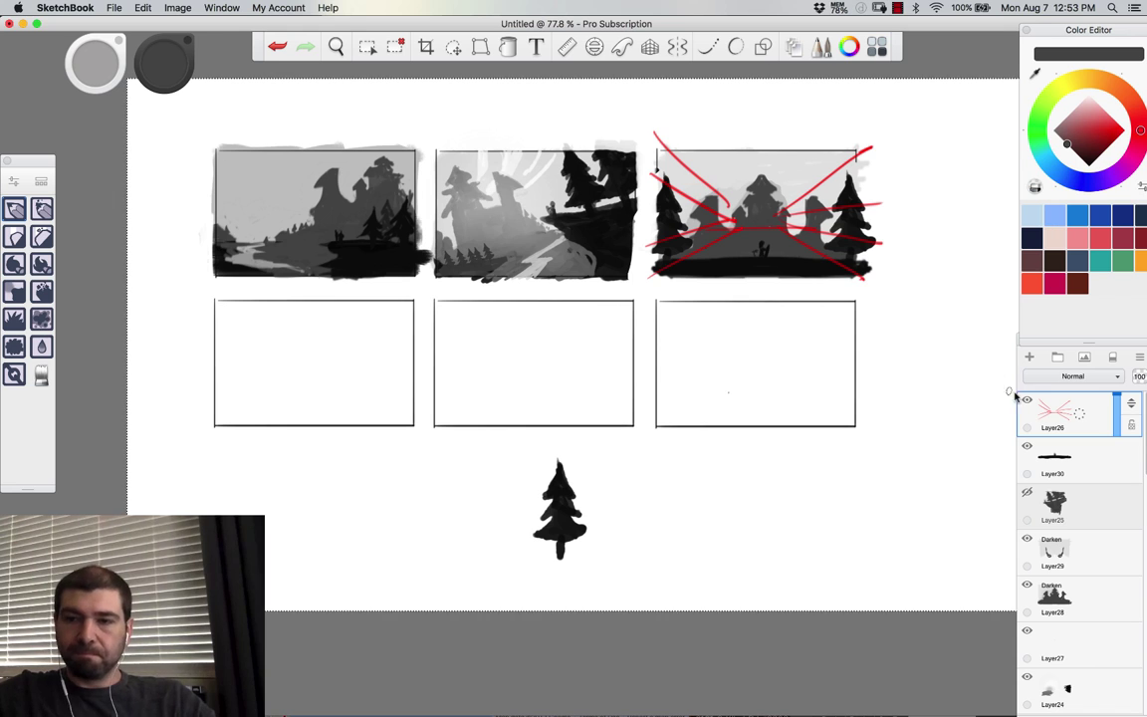
click(1026, 401)
click(365, 47)
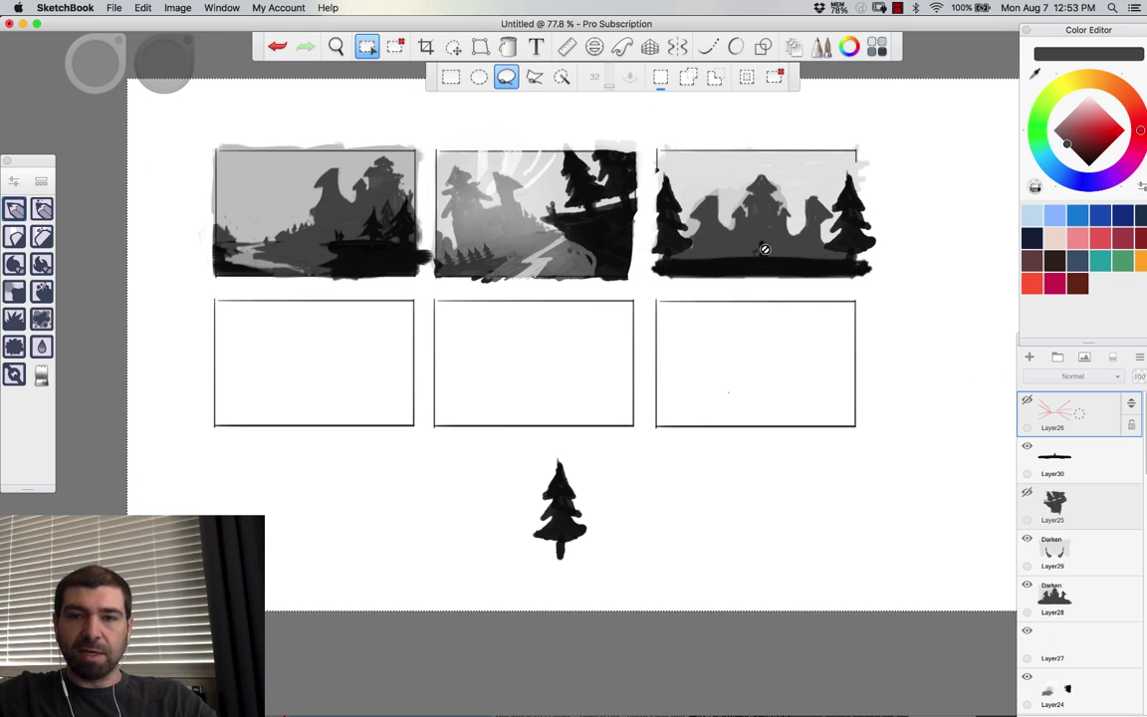
click(1057, 461)
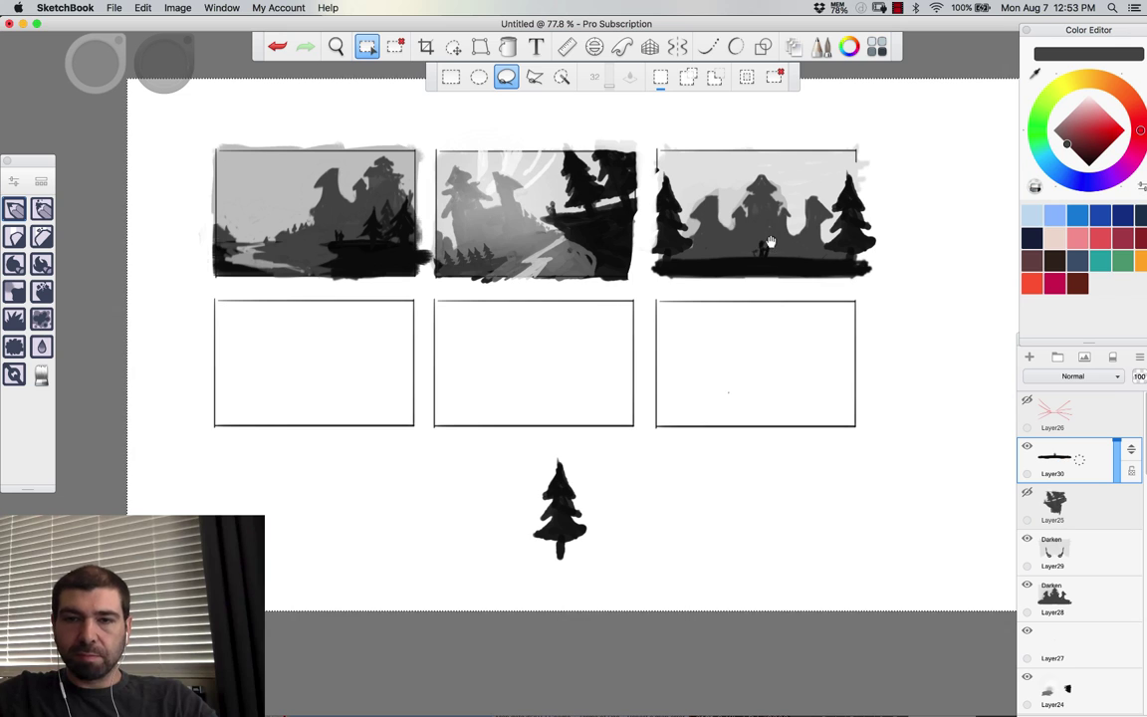
key(super+v)
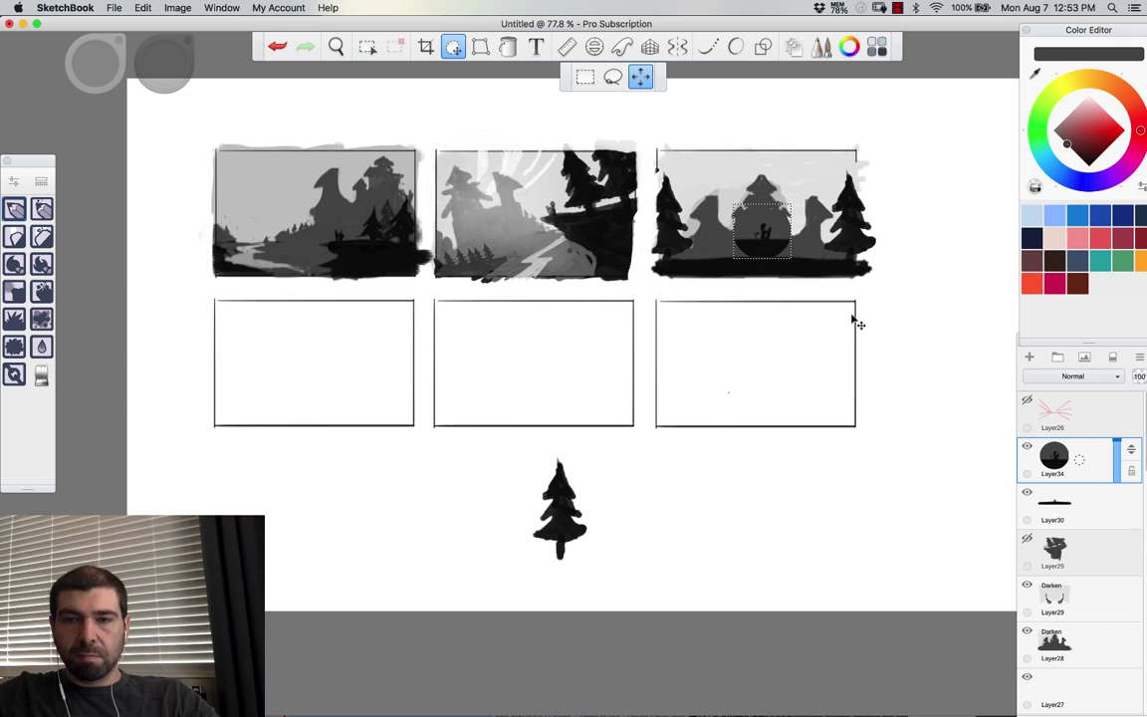
click(912, 253)
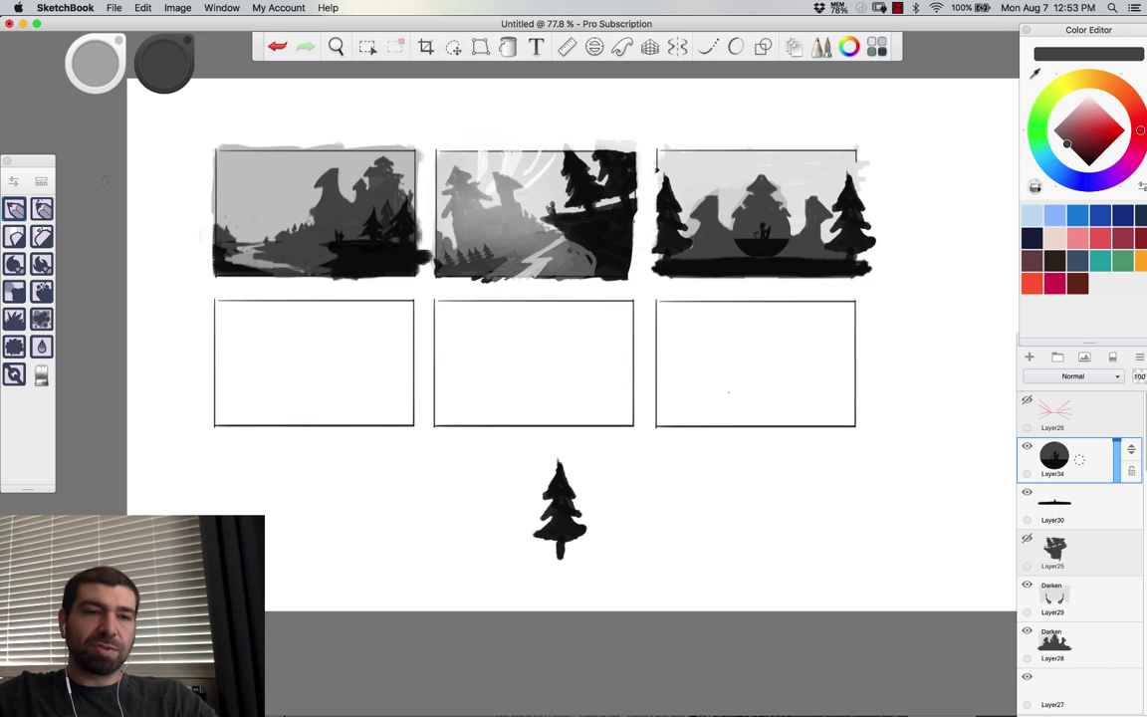
Step: Paint black slopes around the raised figures in the third thumbnail, blending the copied patch into a foreground hill
click(41, 207)
alt+click(751, 250)
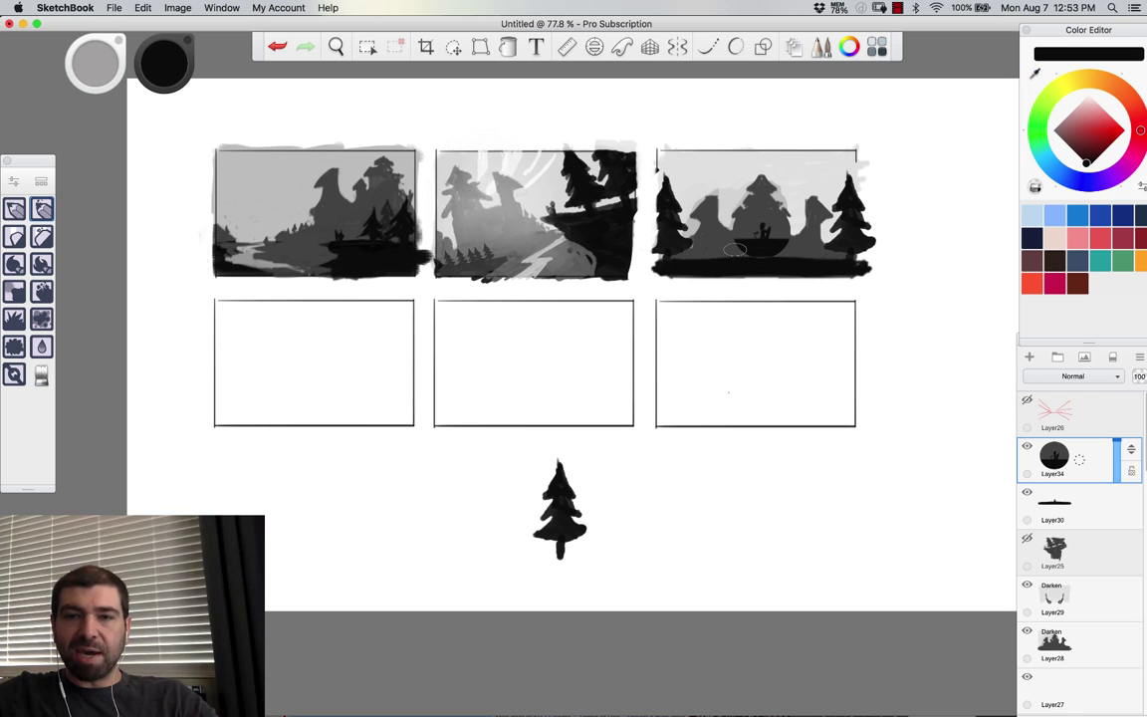
drag(735, 249, 709, 255)
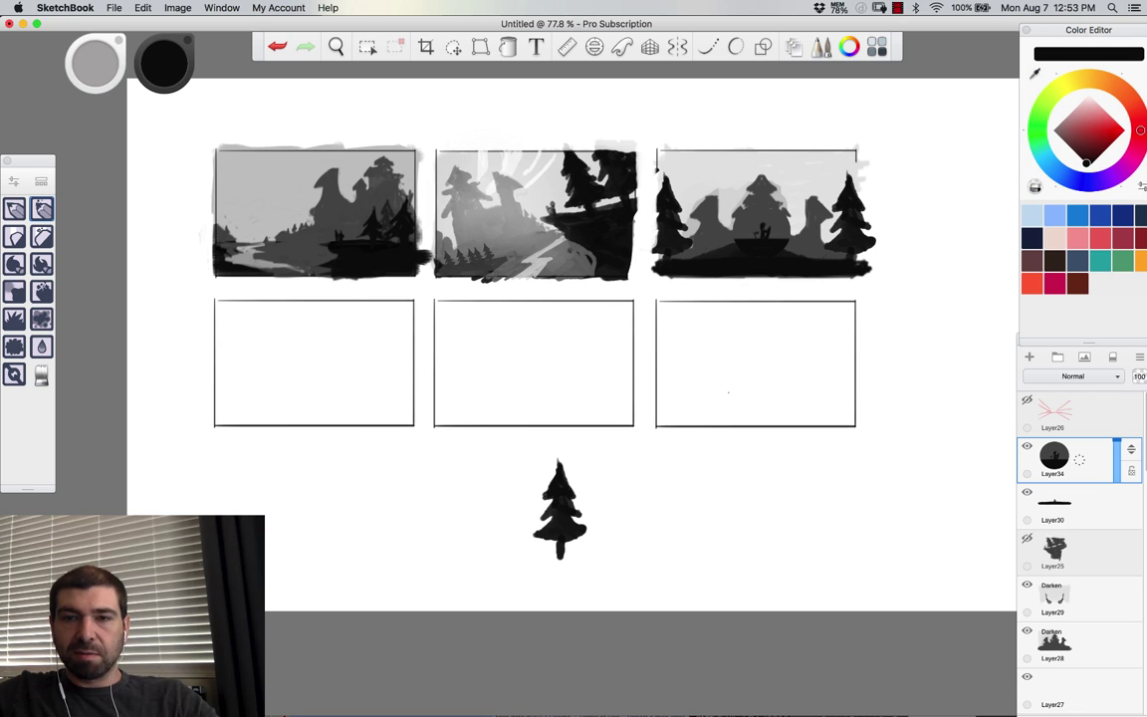
drag(760, 251, 713, 225)
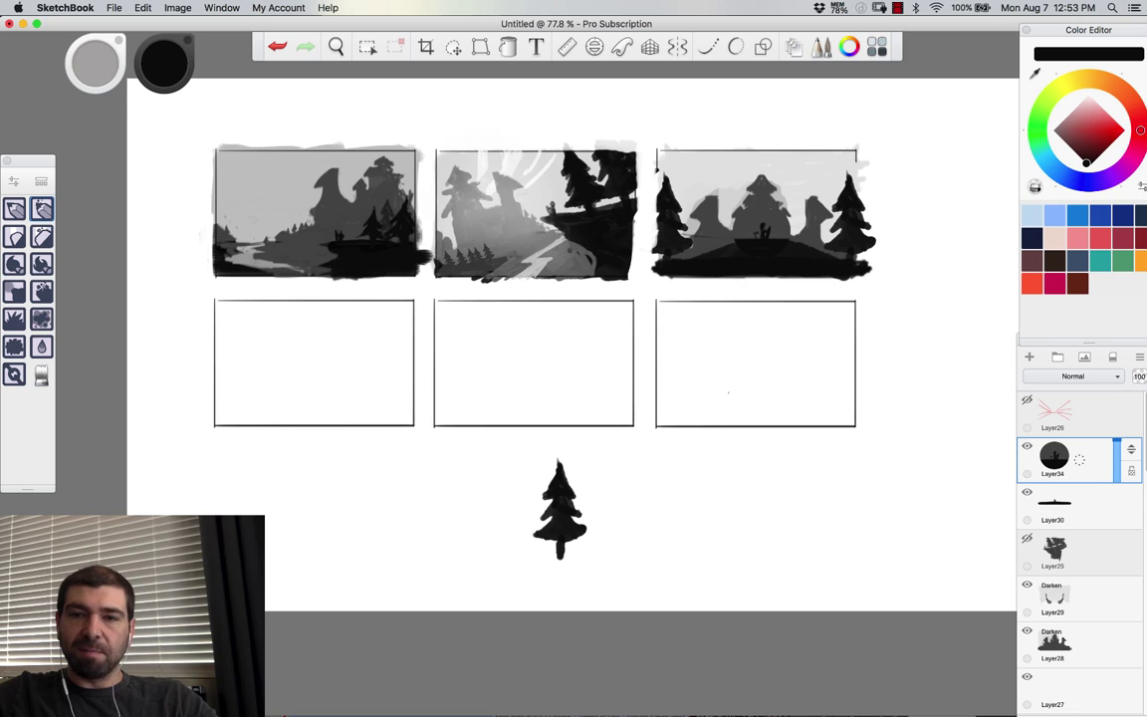
key(super+z)
drag(734, 245, 709, 248)
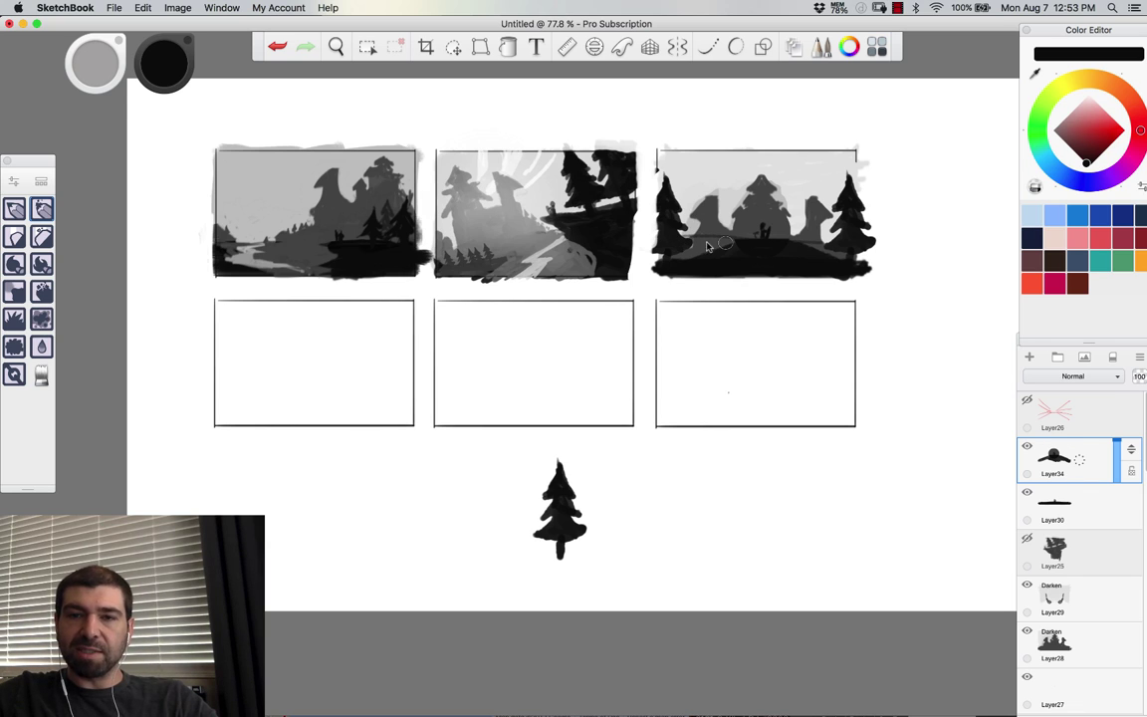
key(super+z)
key(super+shift+z)
key(super+shift+z)
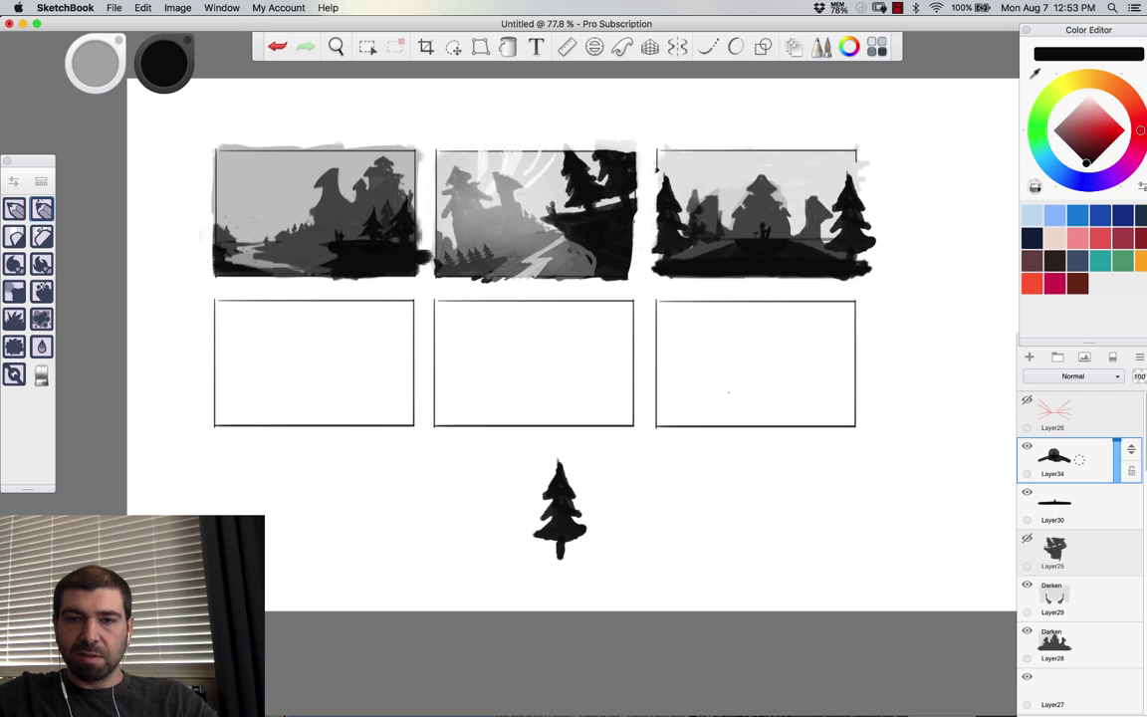
Step: Paint dark grey tones on the third thumbnail's foreground and trim the overflow beyond its side edges with white
alt+click(705, 243)
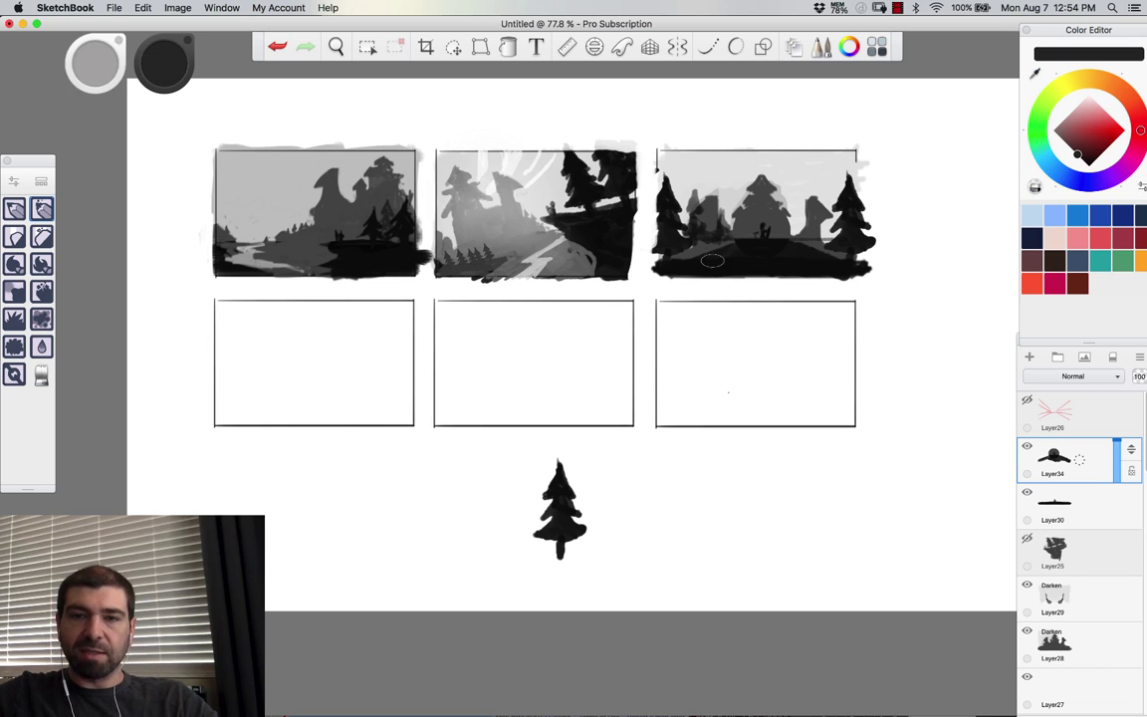
mouse_move(705, 239)
mouse_down()
mouse_move(726, 263)
mouse_move(663, 258)
mouse_up()
alt+click(703, 237)
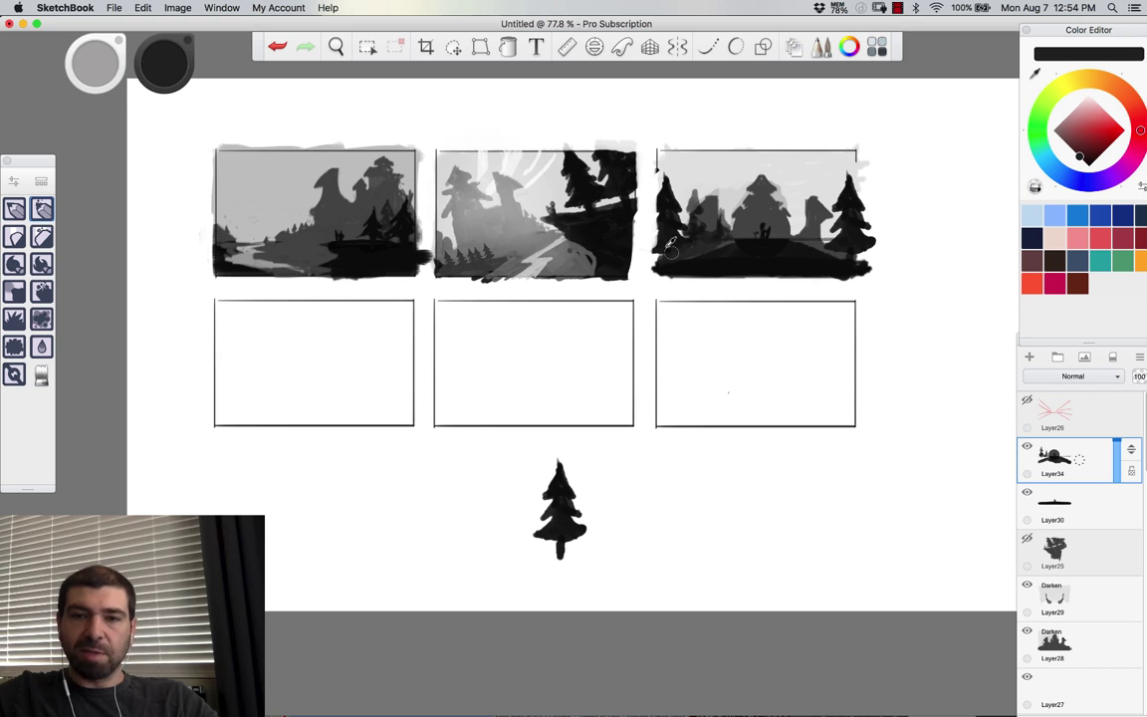
alt+click(648, 183)
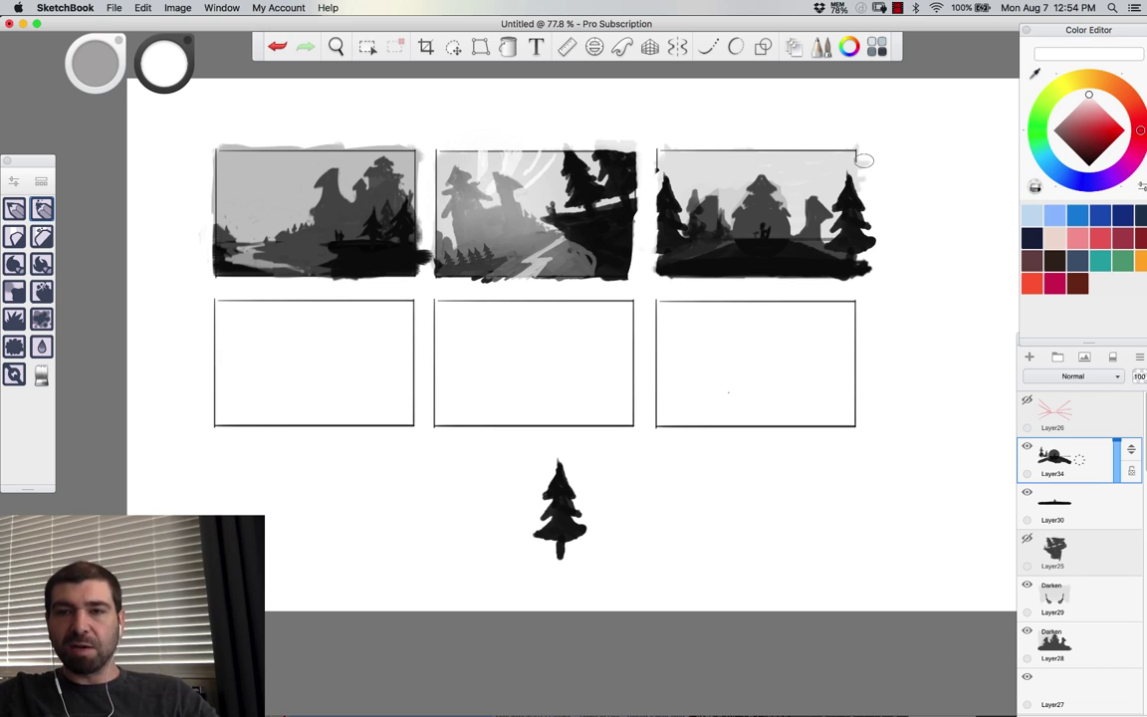
drag(870, 211, 872, 278)
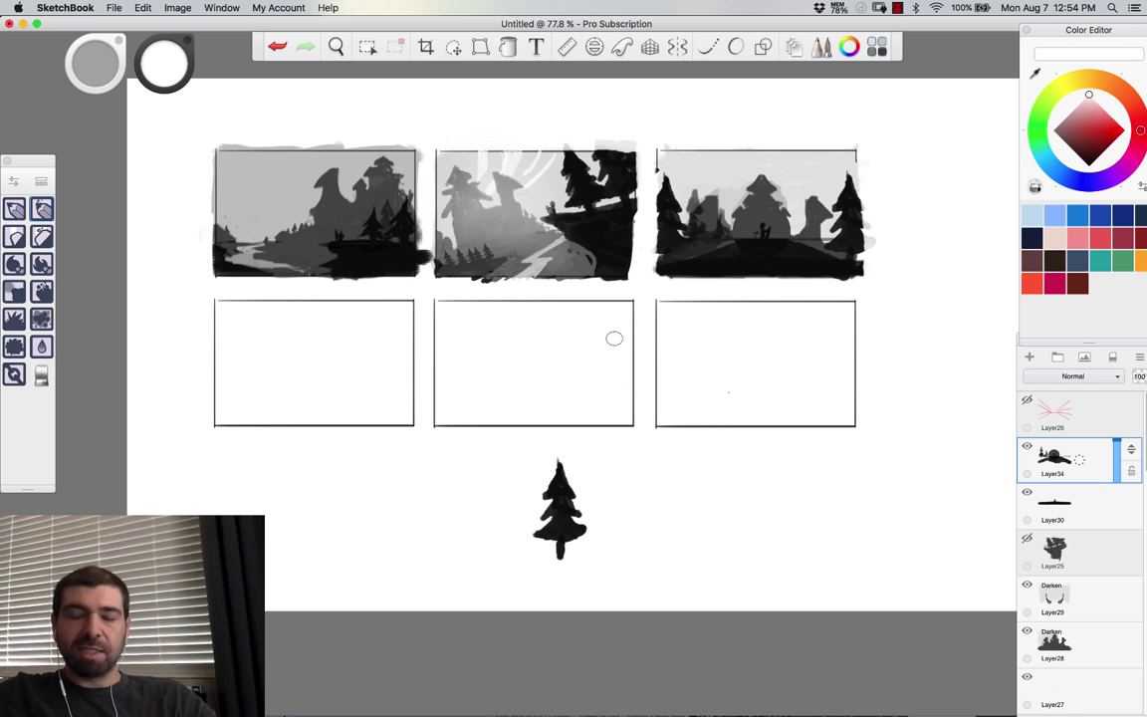
Step: Paint thin light grey lines down both slopes of the third thumbnail's foreground hill, away from the figures
alt+click(795, 219)
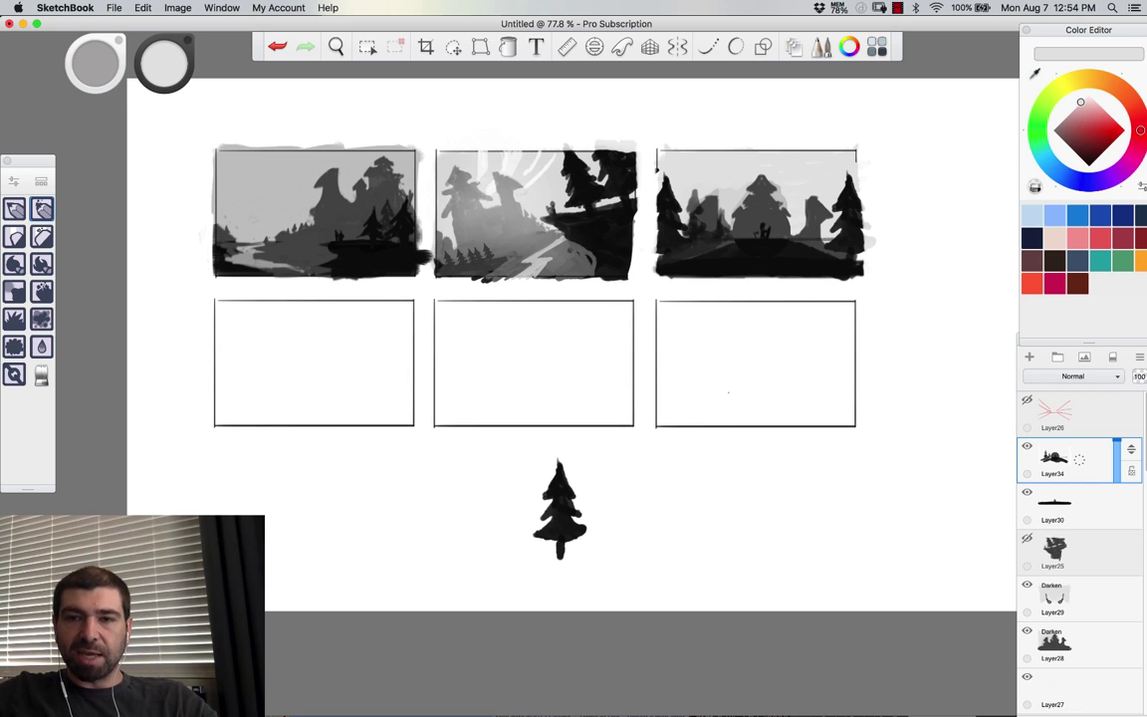
drag(709, 213, 769, 241)
key(super+z)
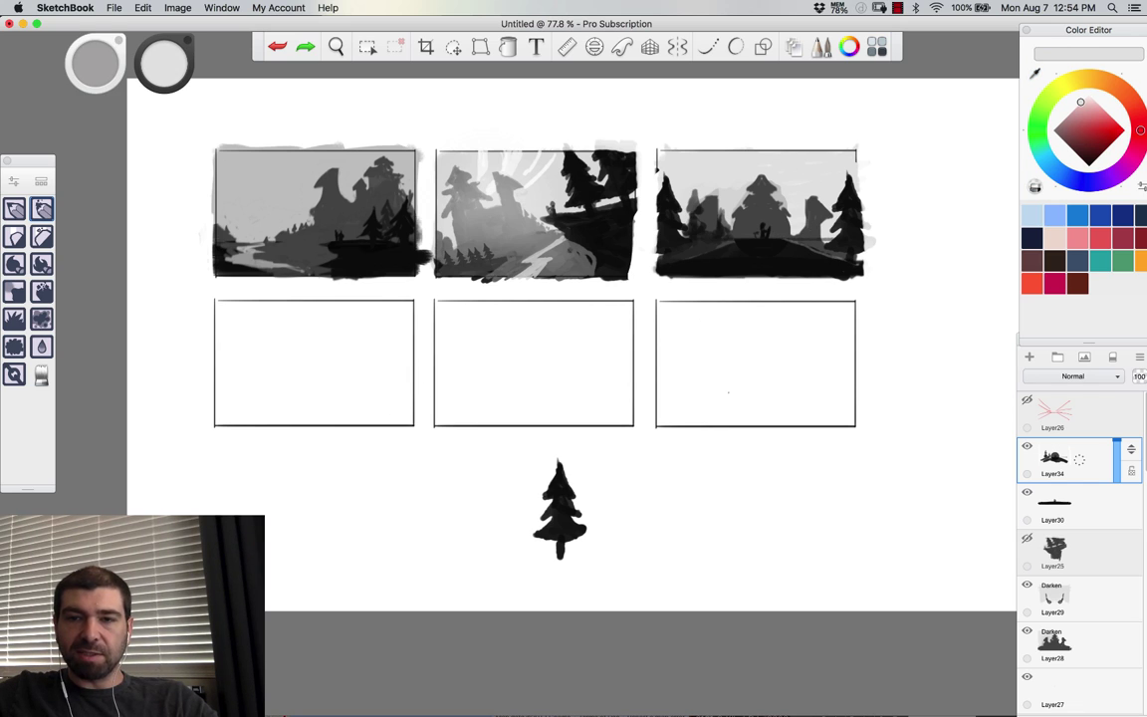
click(685, 225)
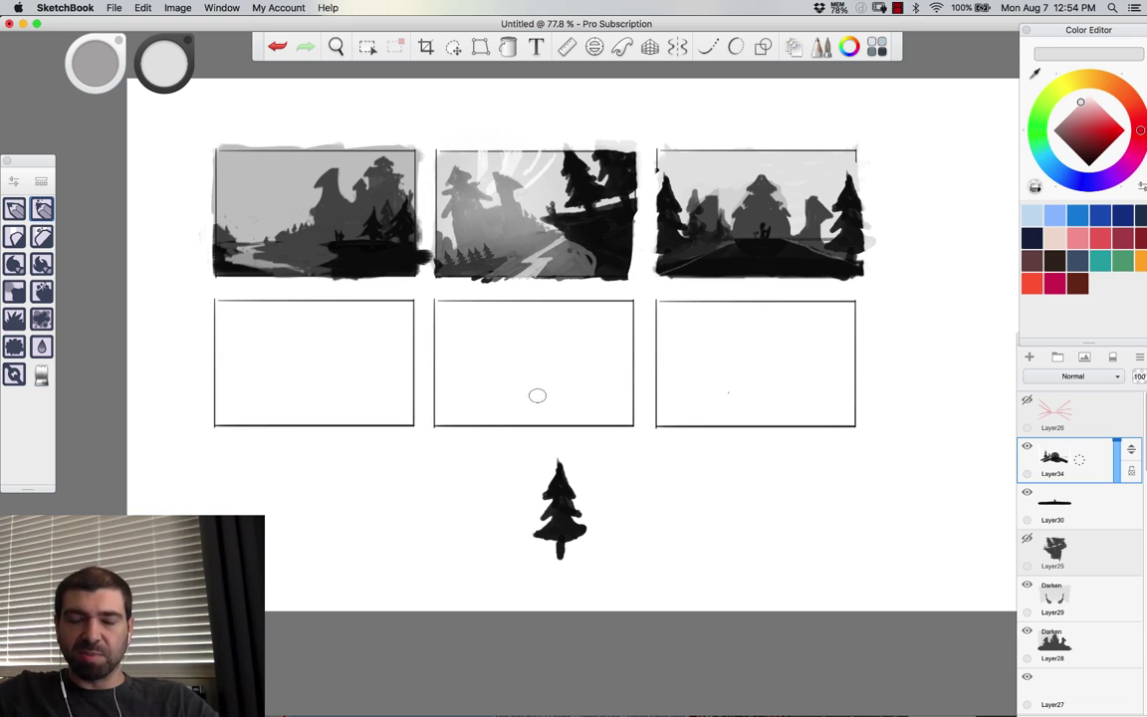
key(super+z)
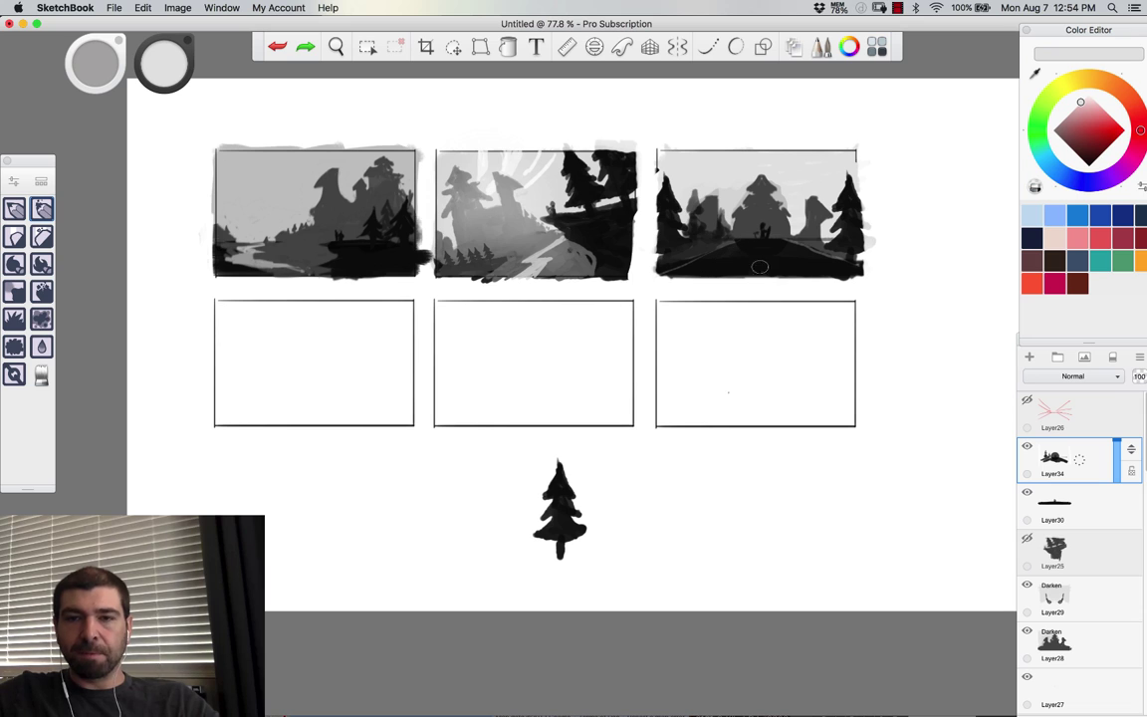
Step: Open the image fightdragon3flat6.jpg, fit it in view and add a new layer above the artwork
click(835, 12)
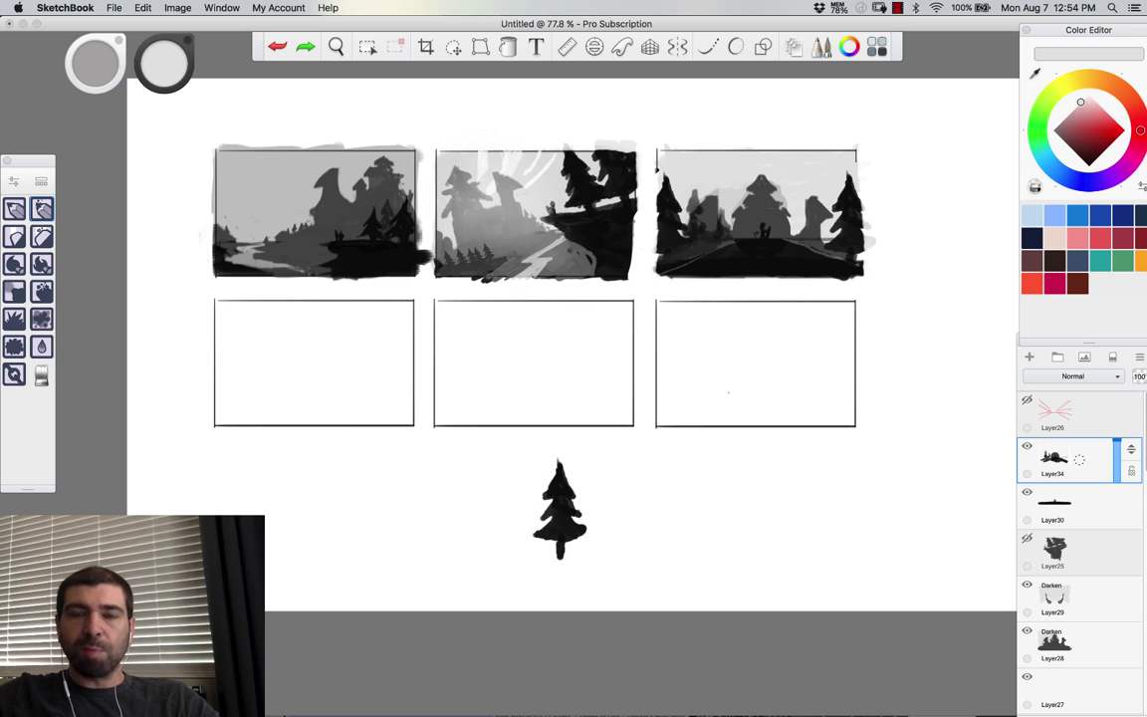
click(292, 692)
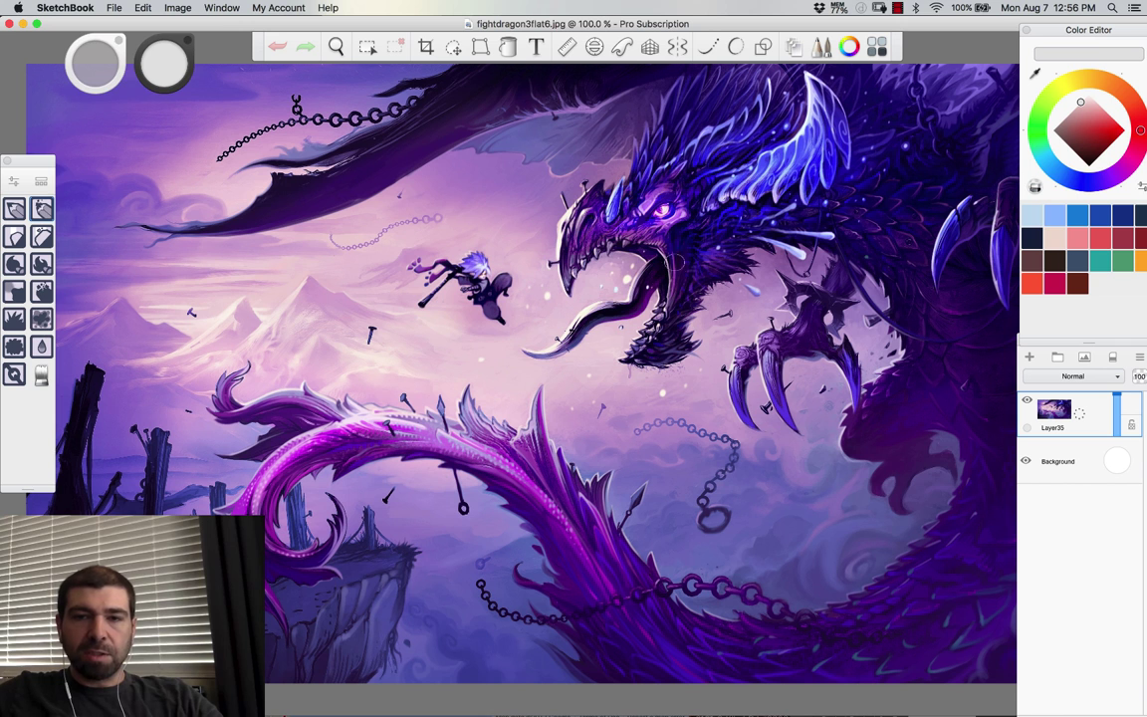
drag(614, 302, 611, 301)
drag(539, 487, 527, 478)
click(1031, 358)
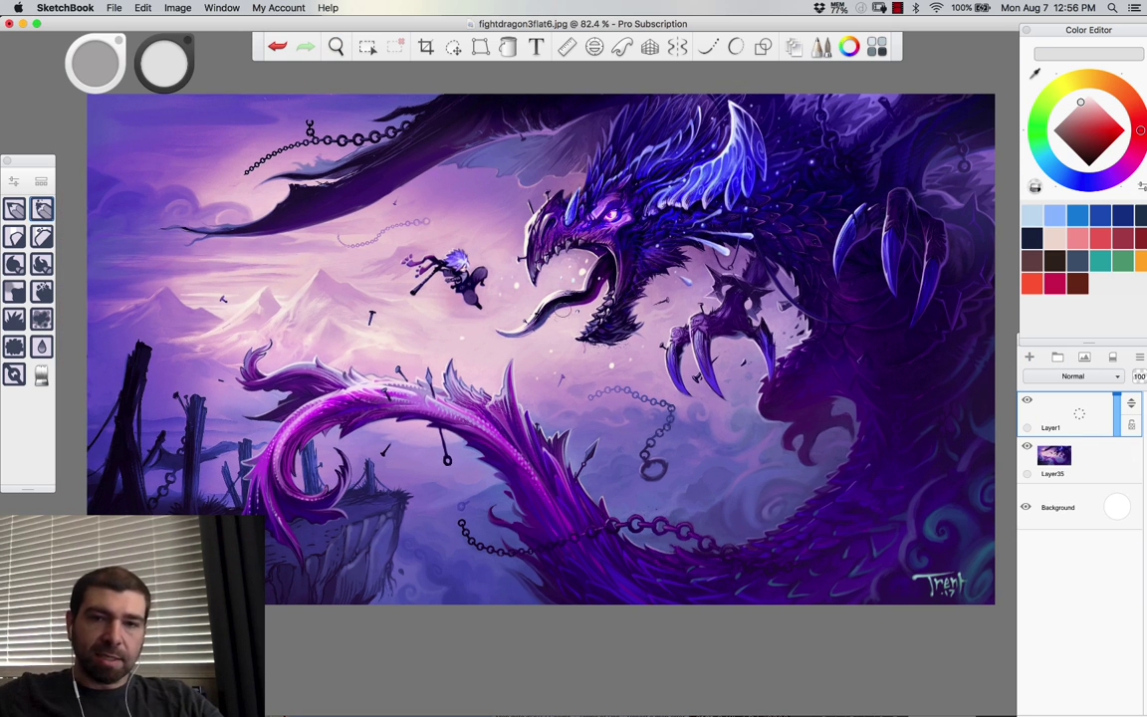
Step: Choose a bright red and reduce the brush size for annotating the dragon artwork
click(1117, 136)
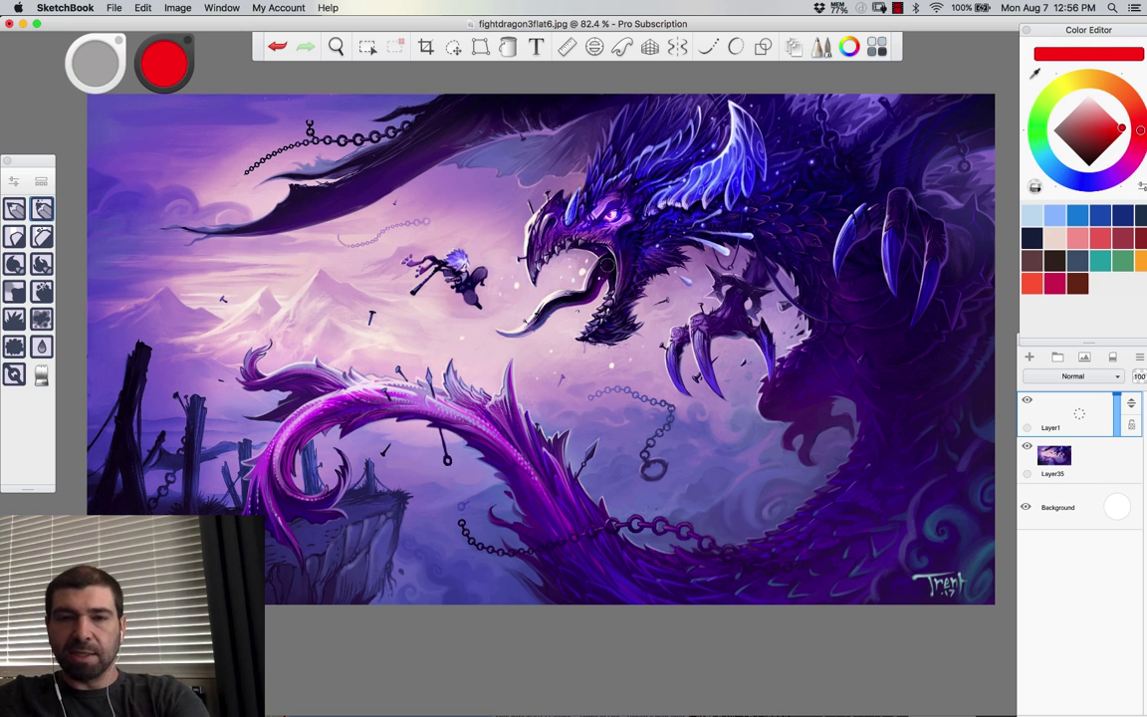
key(bracketleft)
key(bracketleft)
key(bracketleft)
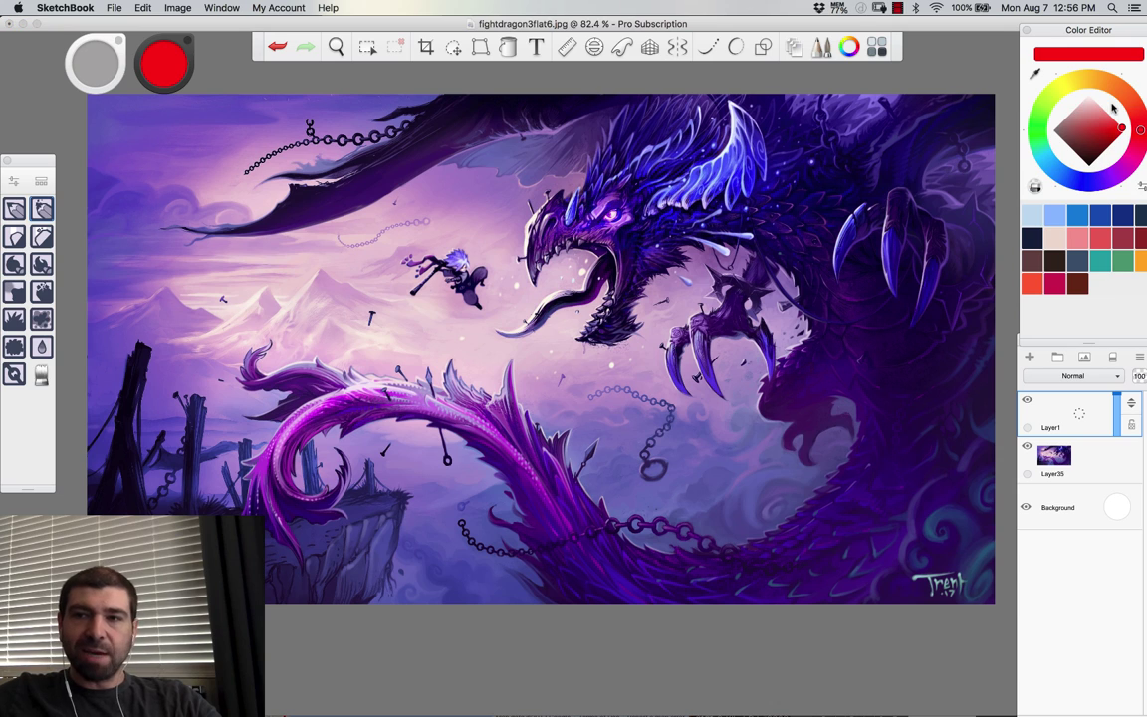
Step: Try marking the small flying character in orange with a slightly larger brush
mouse_move(1131, 106)
mouse_down()
mouse_move(1145, 101)
mouse_move(1103, 80)
mouse_move(1111, 83)
mouse_up()
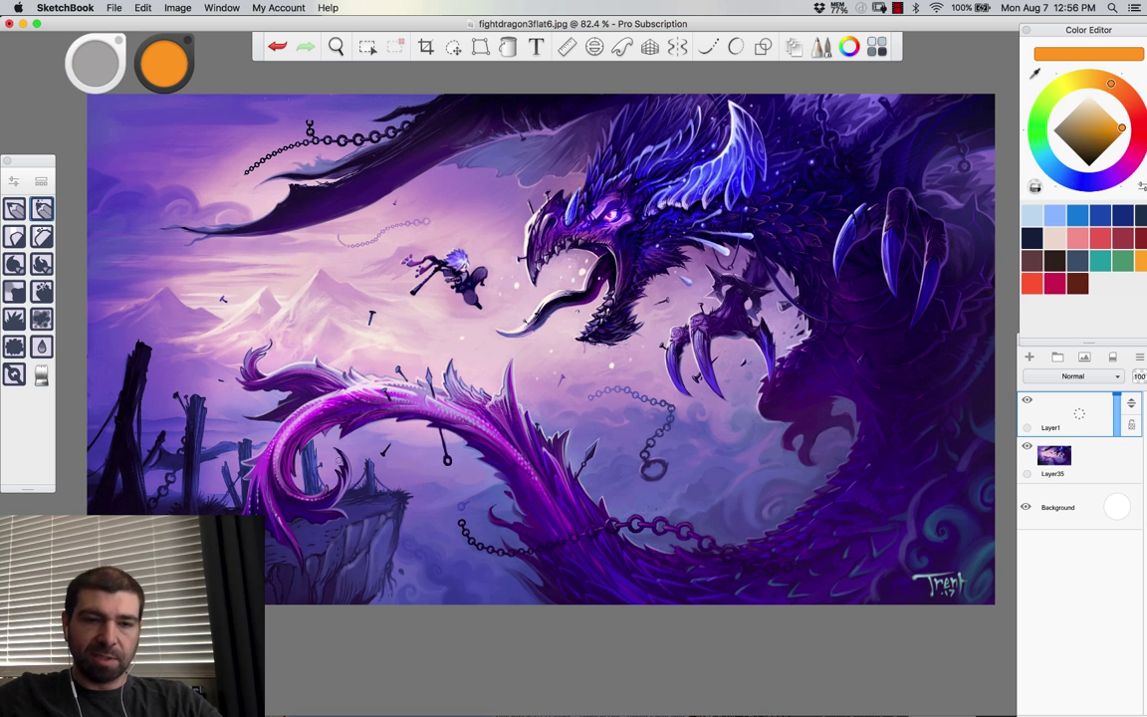
key(bracketright)
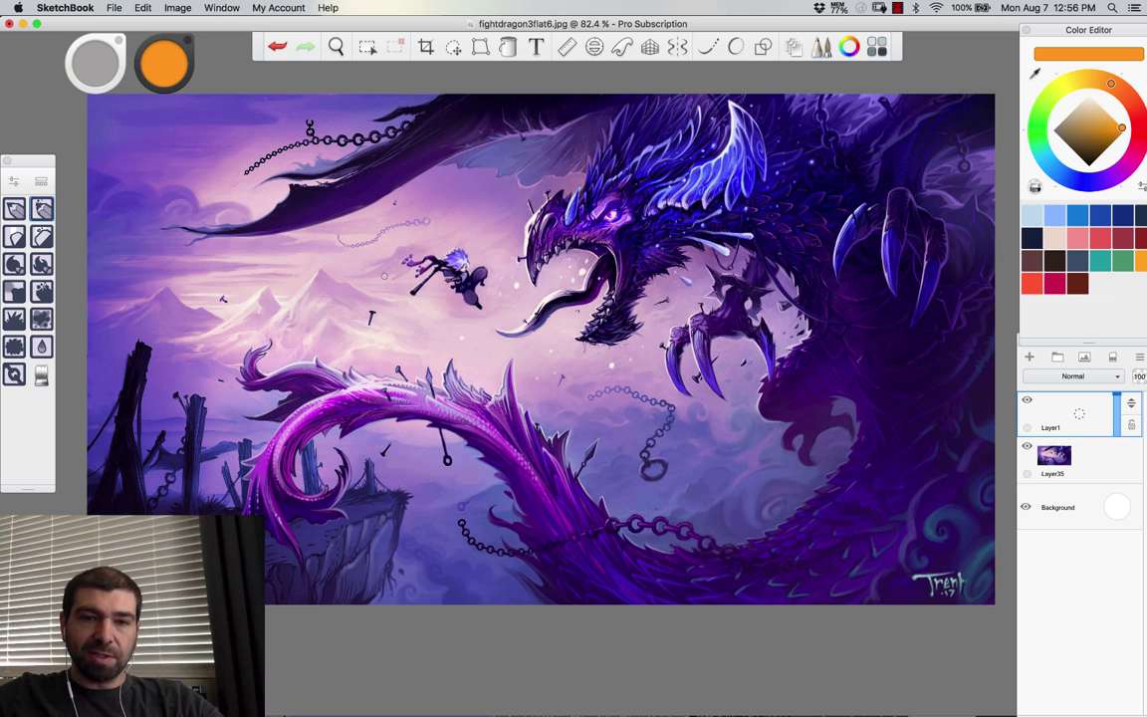
mouse_move(359, 221)
mouse_down()
mouse_move(398, 303)
mouse_move(350, 239)
mouse_move(453, 237)
mouse_move(384, 261)
mouse_up()
key(super+z)
key(super+z)
Step: Try circling the small flying character in red and in yellow
click(1140, 136)
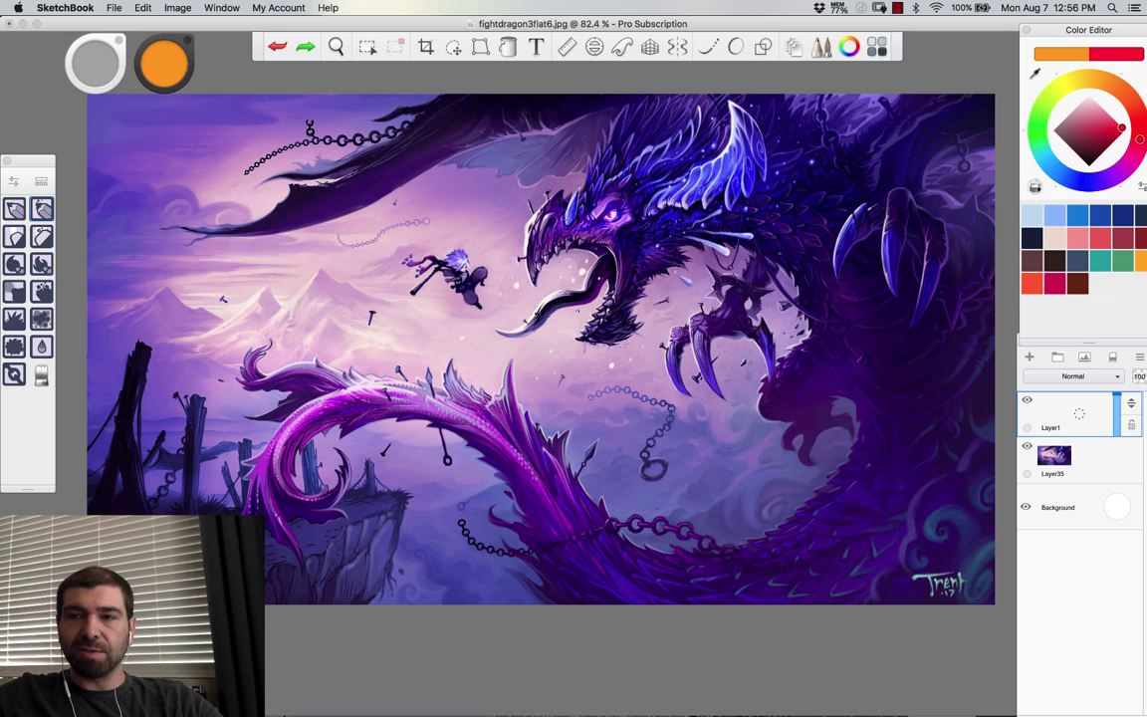
mouse_move(481, 251)
mouse_down()
mouse_move(474, 313)
mouse_move(490, 245)
mouse_up()
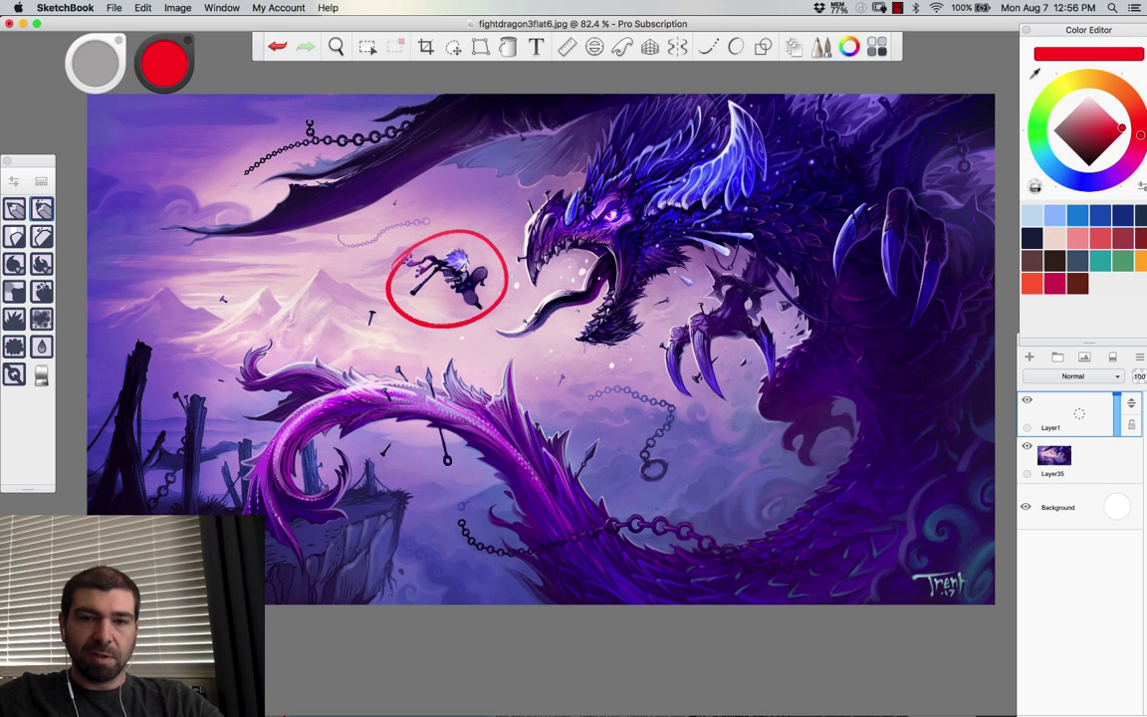
key(super+z)
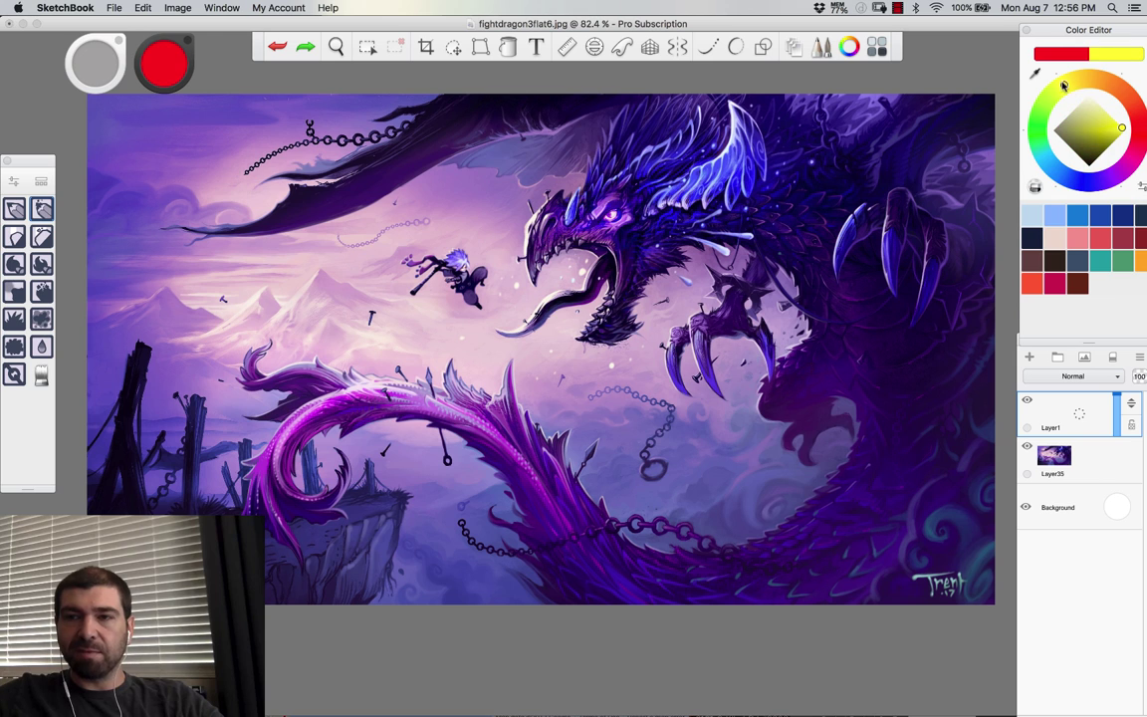
click(1063, 85)
mouse_move(503, 261)
mouse_down()
mouse_move(394, 260)
mouse_move(498, 239)
mouse_up()
key(super+z)
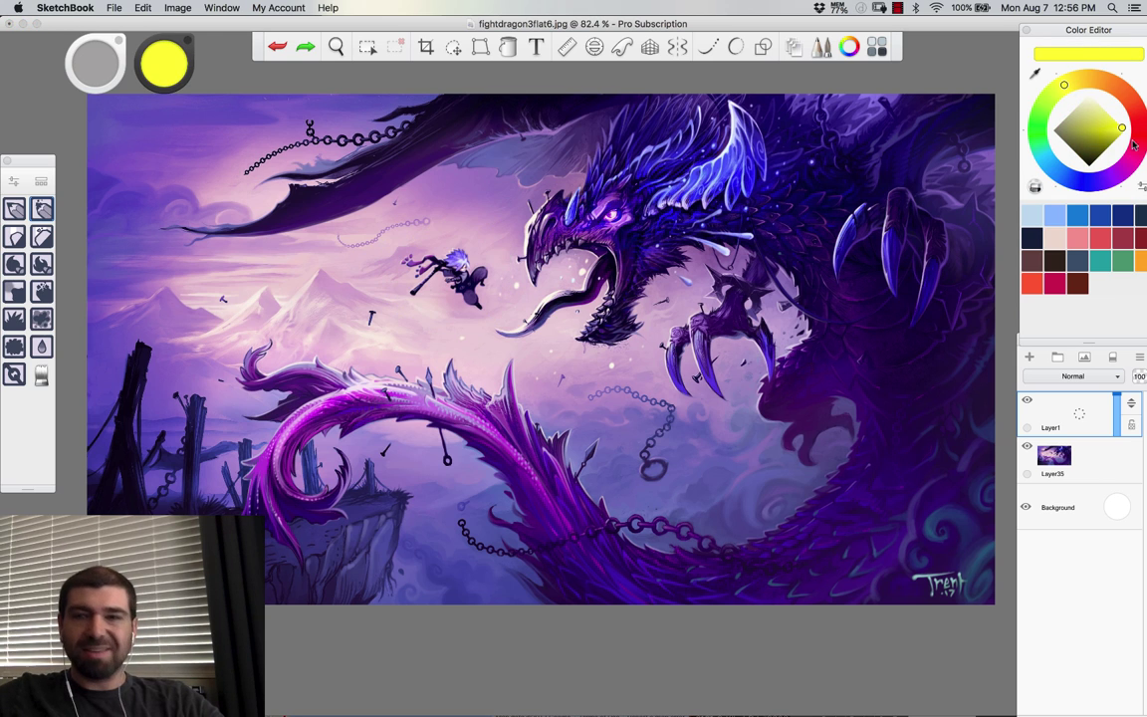
Step: Circle the small flying character in orange-red and draw short rays outward around the circle
click(1137, 114)
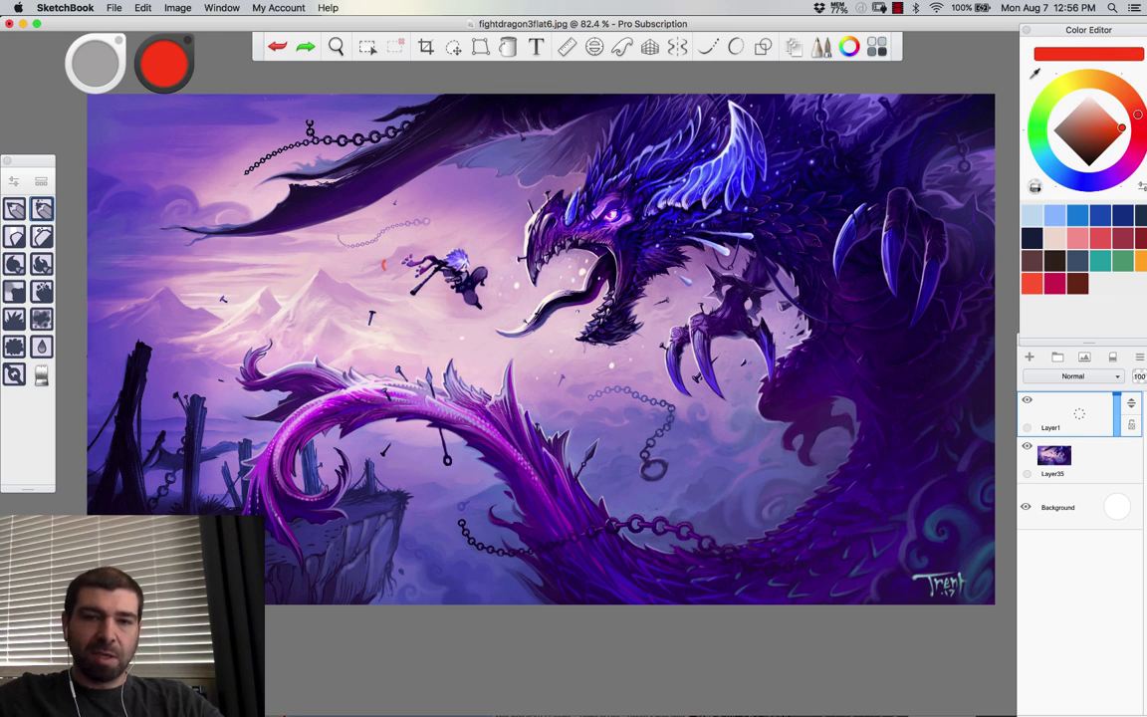
drag(438, 231, 381, 249)
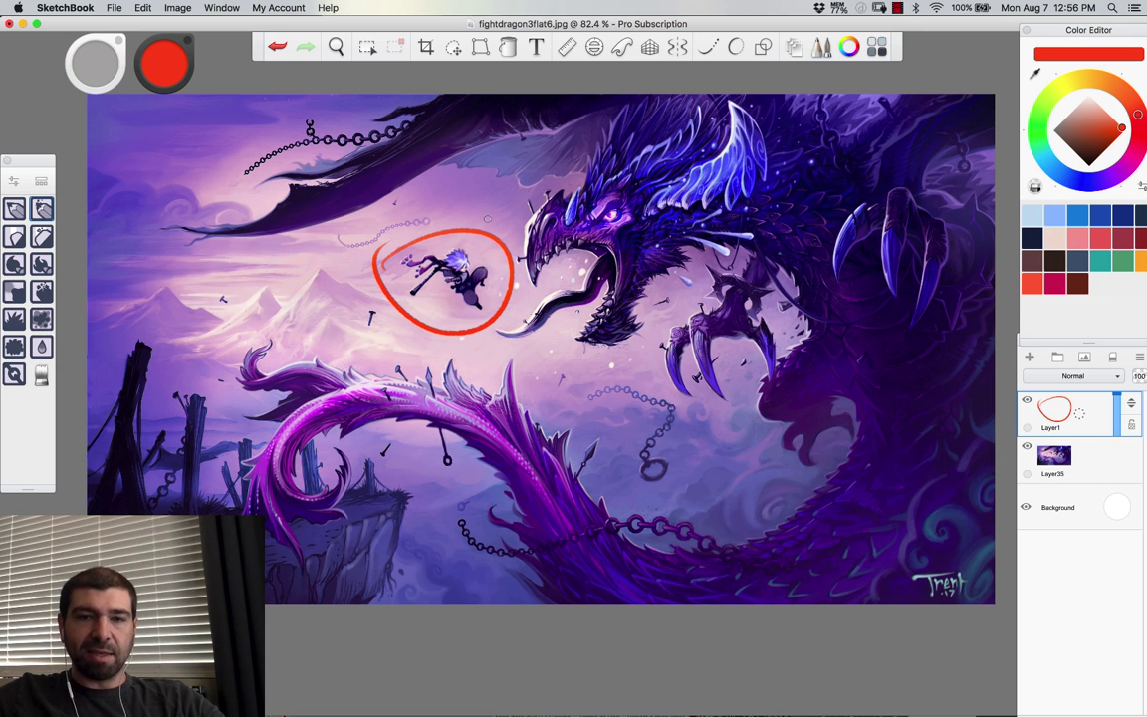
drag(480, 223, 497, 186)
drag(392, 217, 396, 235)
drag(342, 265, 375, 267)
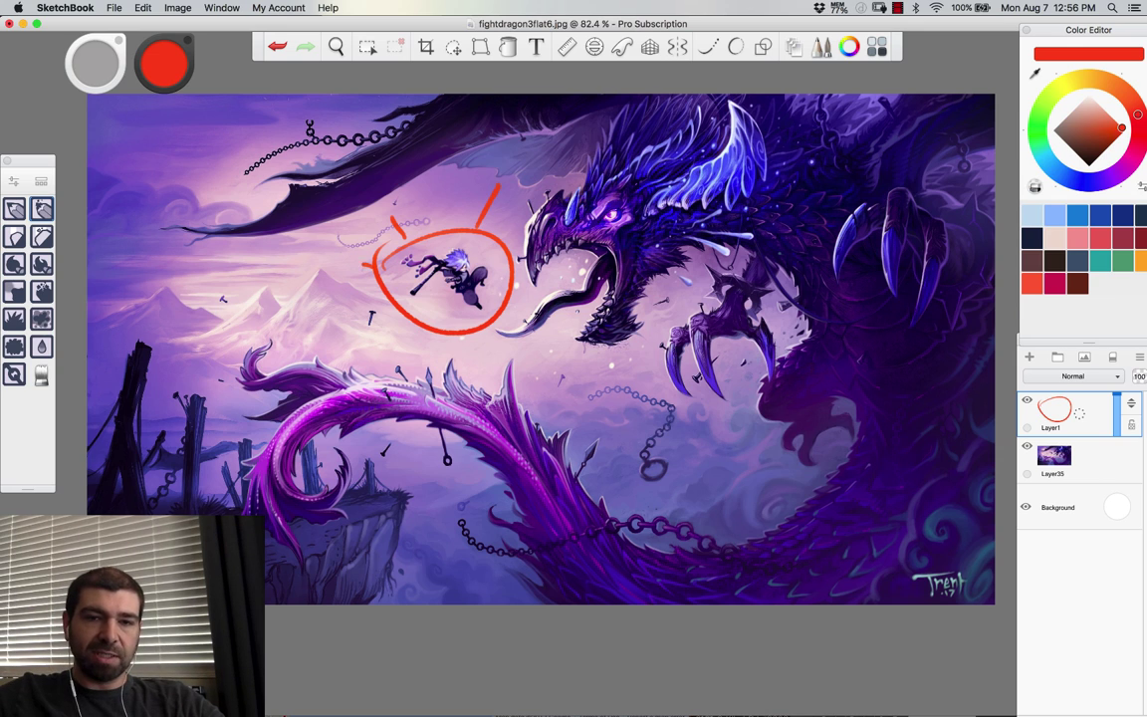
mouse_move(387, 310)
mouse_down()
mouse_move(372, 322)
mouse_move(408, 348)
mouse_up()
drag(449, 339, 456, 356)
drag(492, 329, 501, 340)
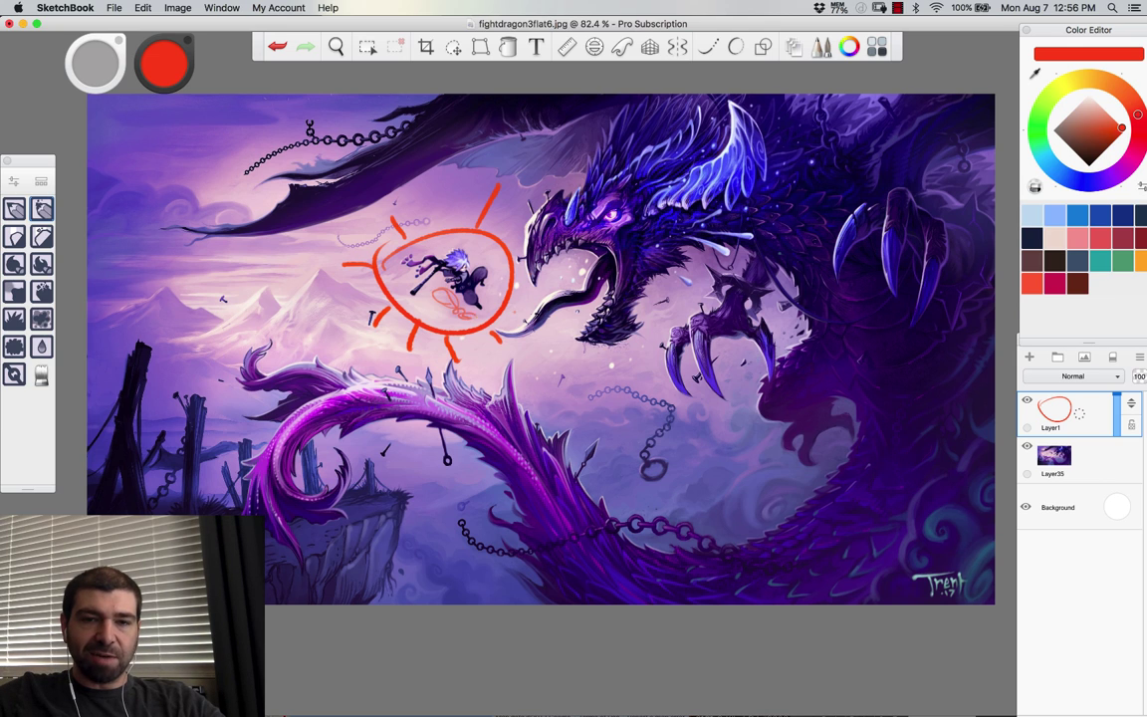
key(super+z)
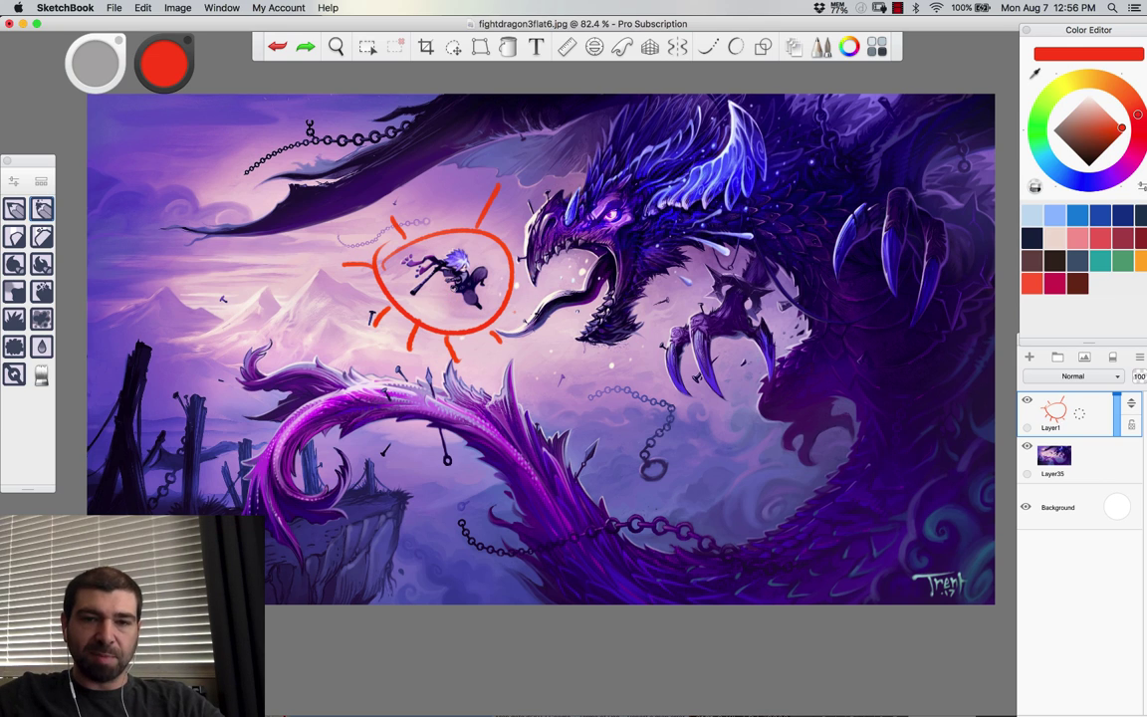
Step: Sample the dark and pink colours around the small flying character, and clear all strokes from the annotation layer
alt+click(421, 256)
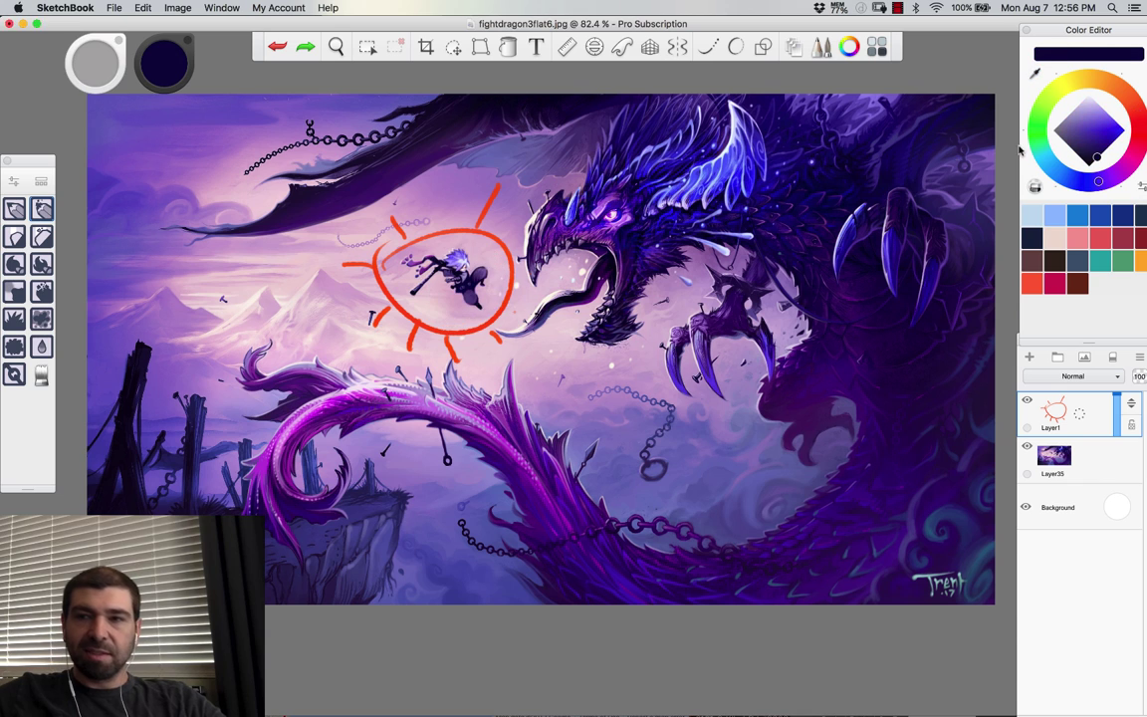
alt+click(436, 261)
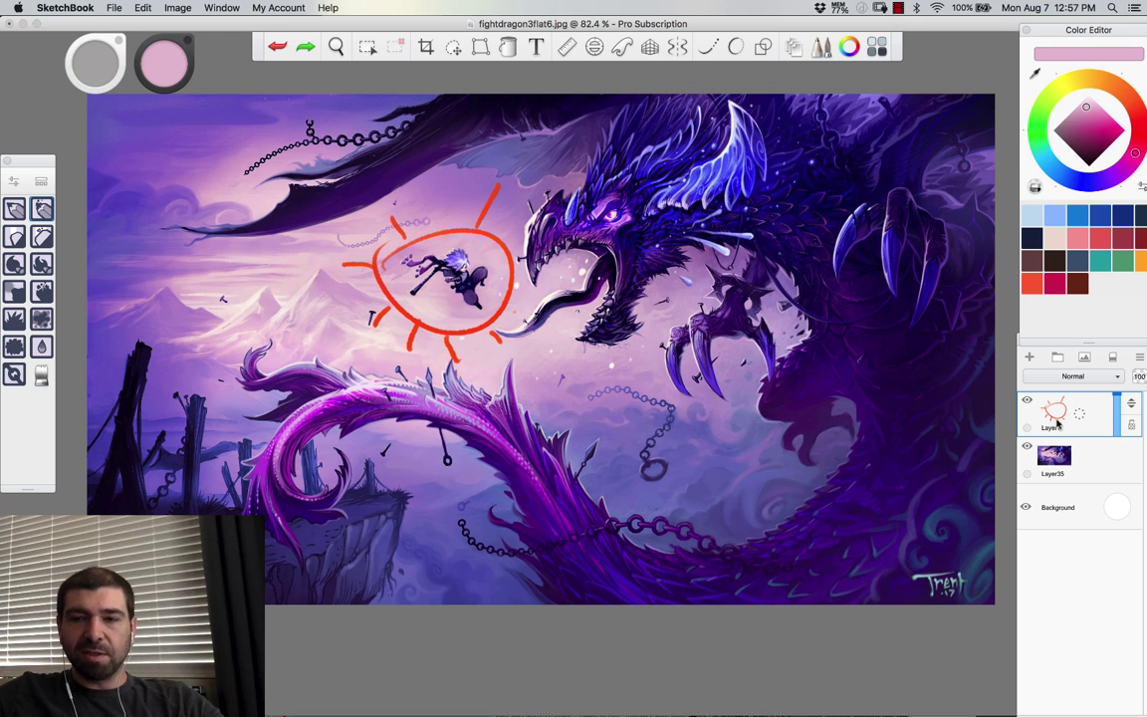
key(super+a)
key(Delete)
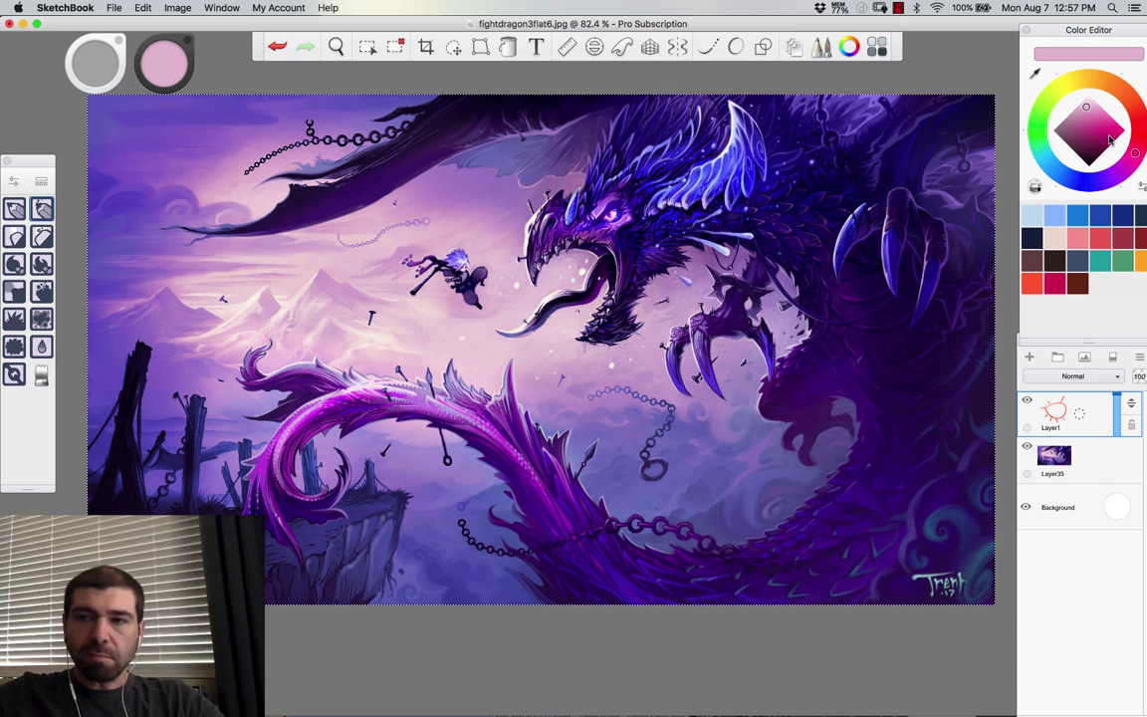
Step: Choose orange-red and trace flow lines along the dragon's head, its tongue, and the large curve of its tail and body
click(1117, 124)
click(1137, 112)
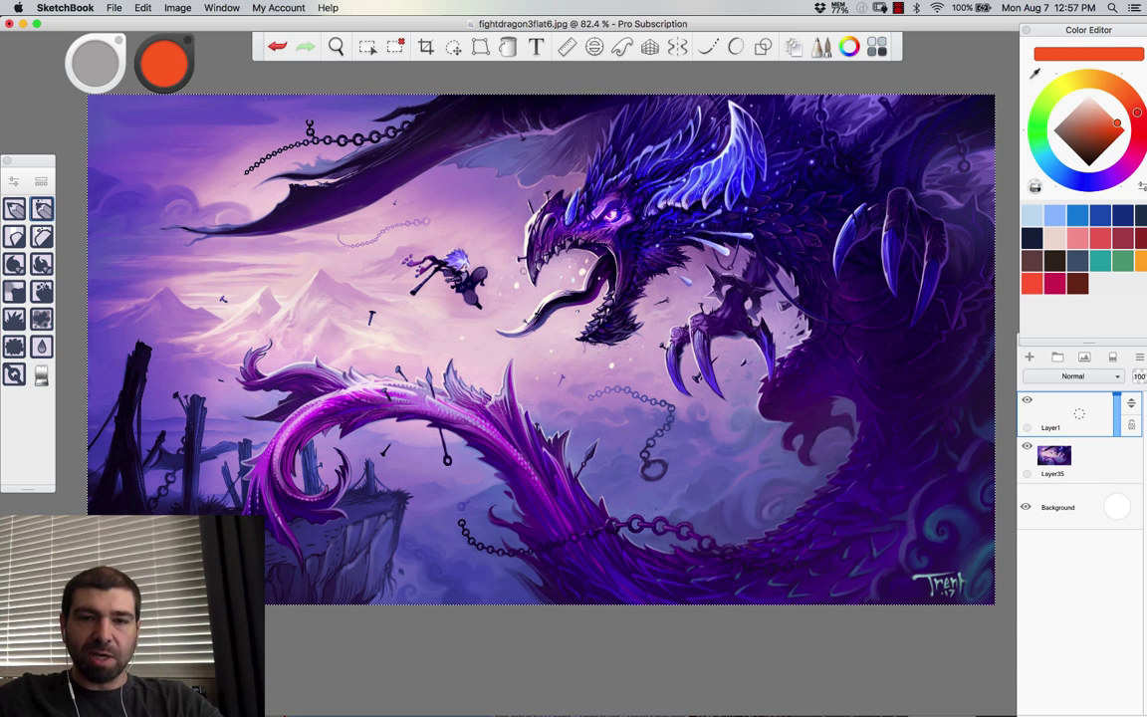
mouse_move(510, 283)
mouse_down()
mouse_move(719, 167)
mouse_move(723, 99)
mouse_move(694, 187)
mouse_move(614, 214)
mouse_move(506, 282)
mouse_move(525, 317)
mouse_move(603, 277)
mouse_up()
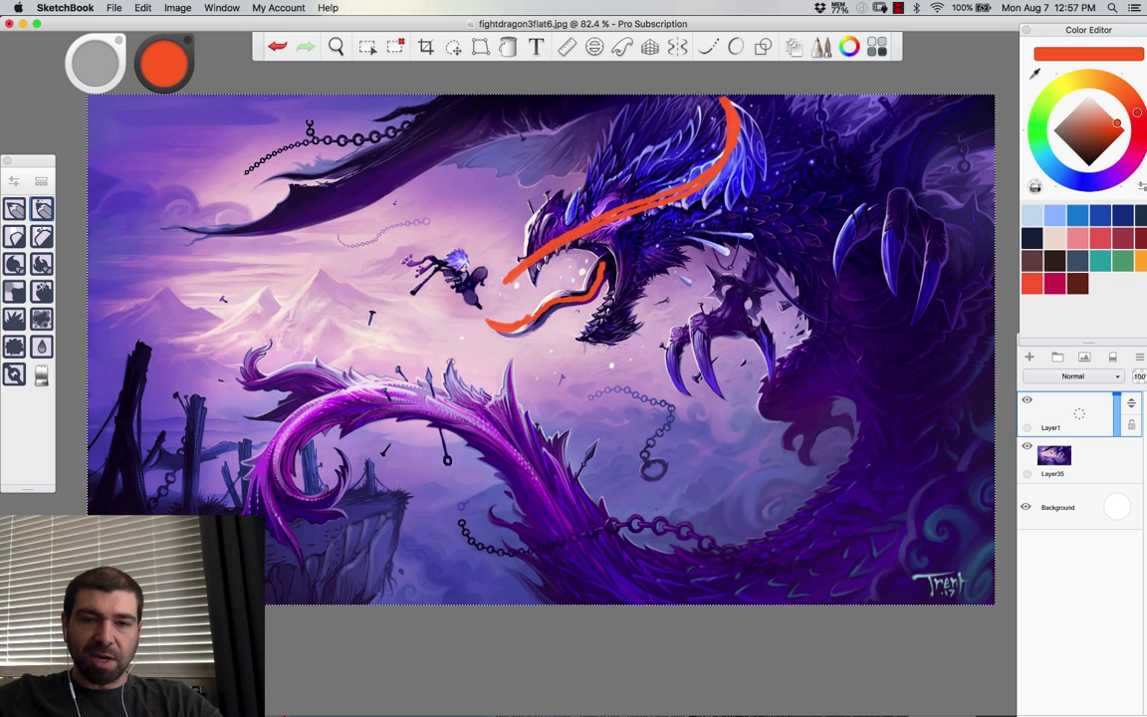
mouse_move(441, 344)
mouse_down()
mouse_move(541, 490)
mouse_move(618, 572)
mouse_up()
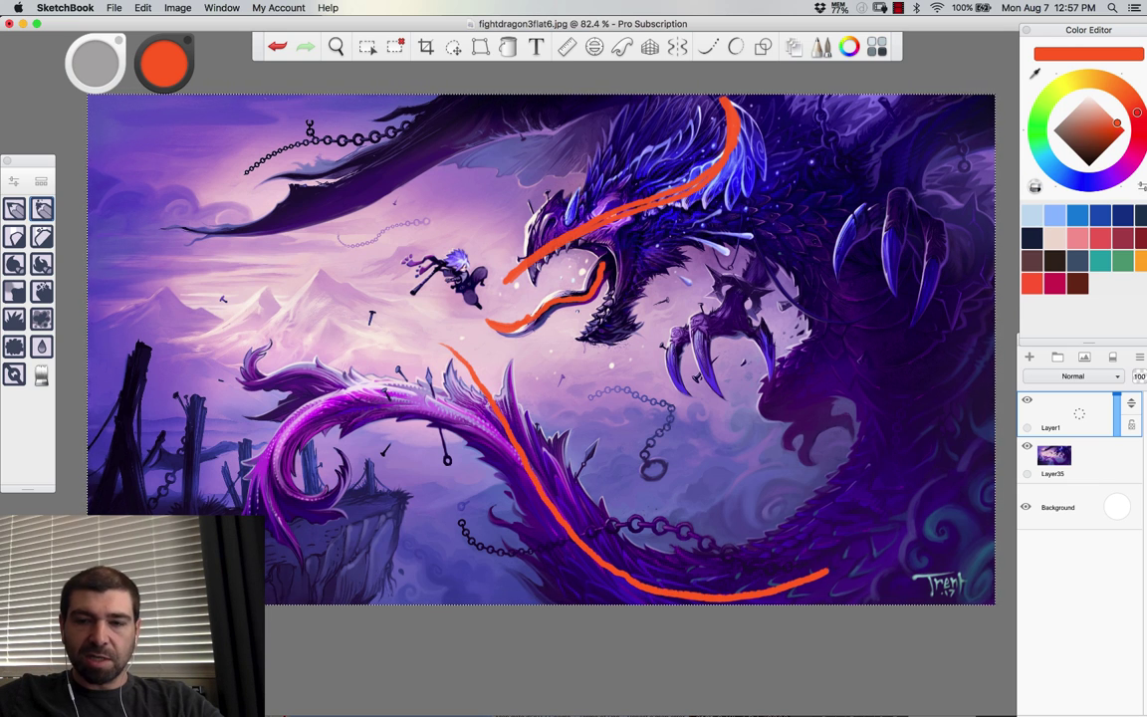
mouse_move(828, 572)
mouse_down()
mouse_move(895, 499)
mouse_move(905, 423)
mouse_move(886, 343)
mouse_up()
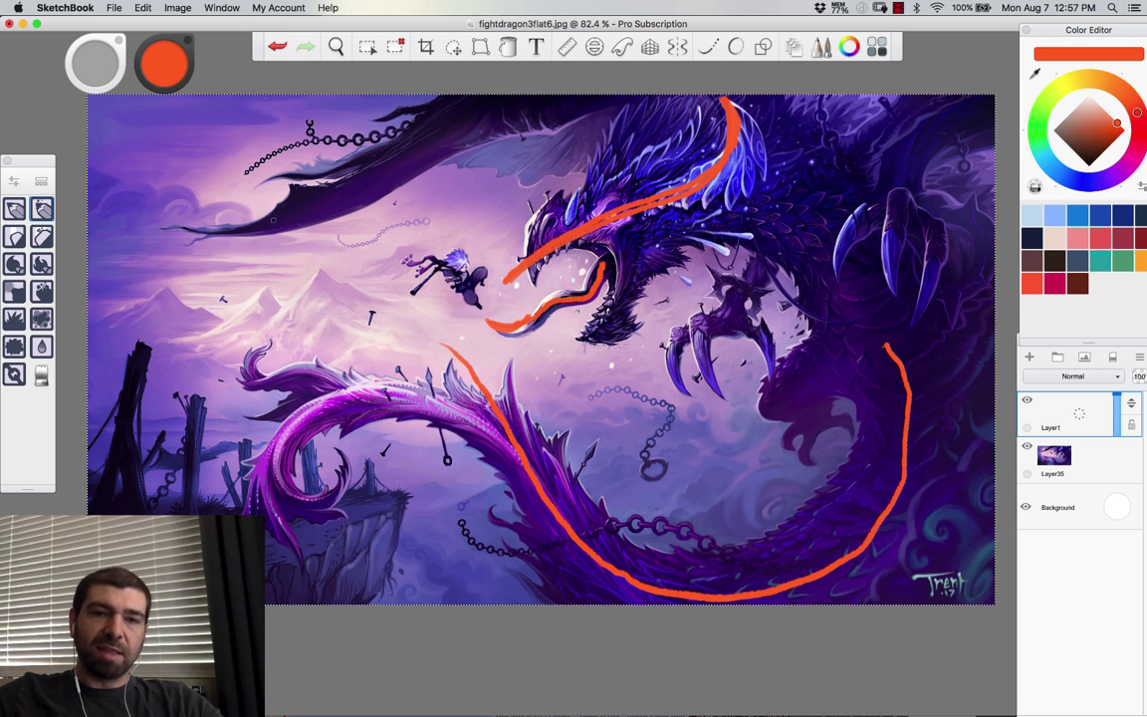
Step: Add flow lines down the dragon's crest, and draw arrows across the clouds and along the mountain ridge toward the small character
mouse_move(257, 221)
mouse_down()
mouse_move(492, 129)
mouse_move(669, 97)
mouse_up()
key(super+z)
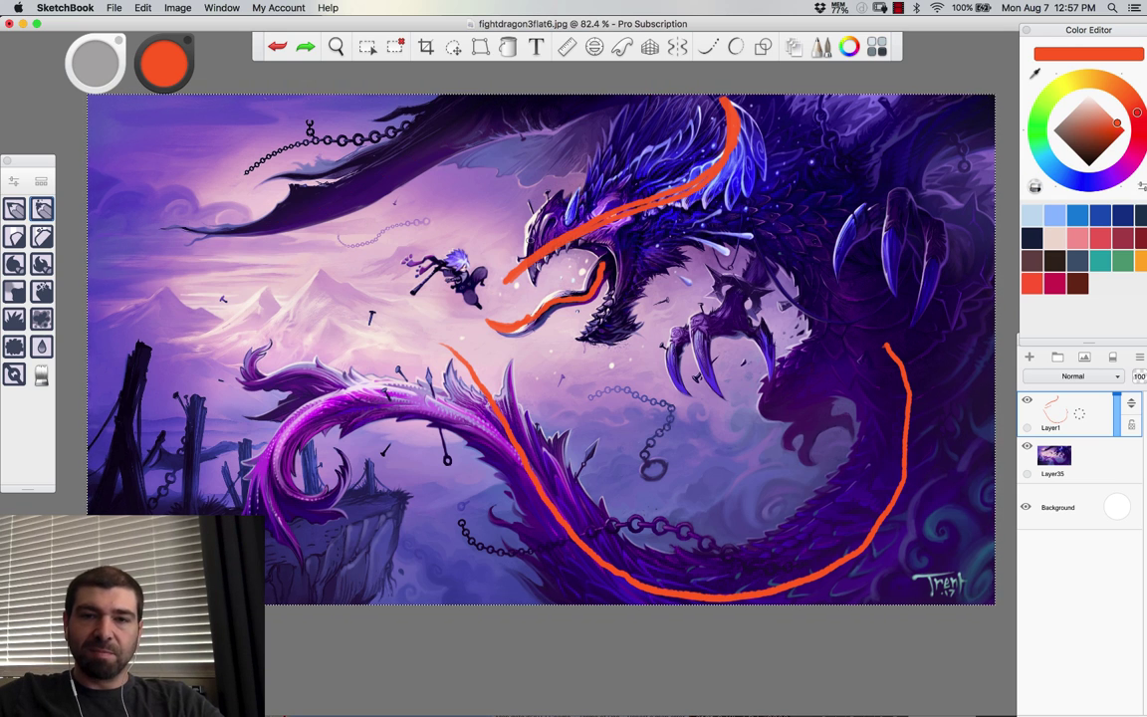
mouse_move(542, 237)
mouse_down()
mouse_move(621, 149)
mouse_move(635, 97)
mouse_move(551, 225)
mouse_up()
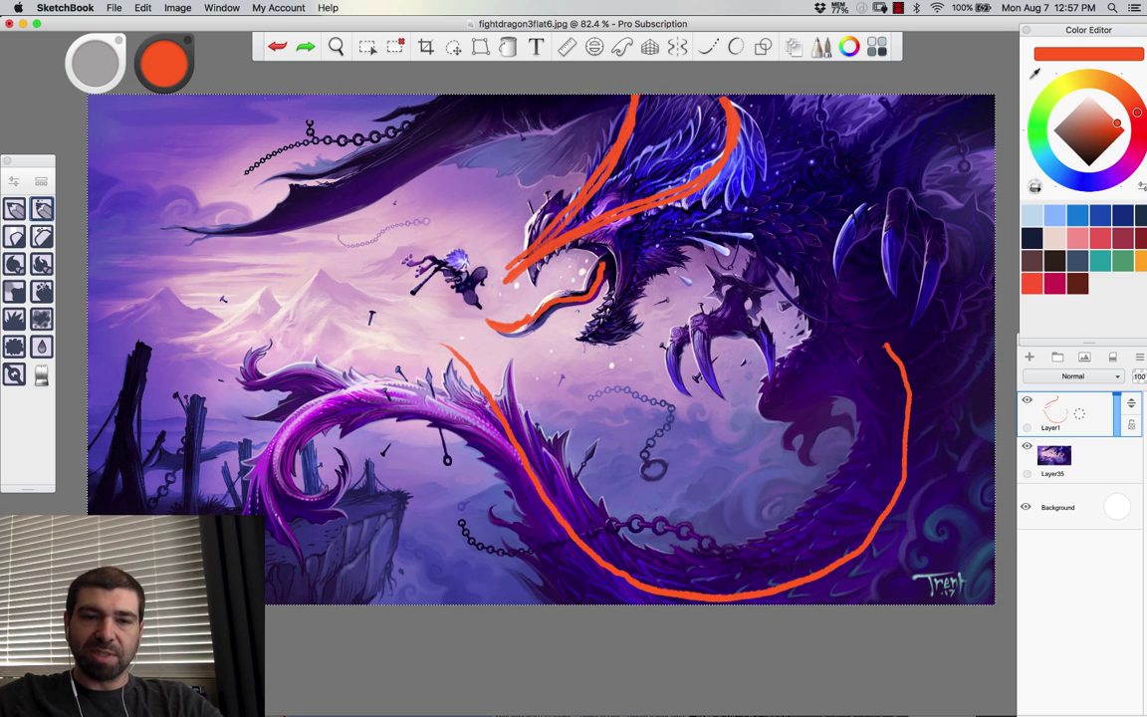
mouse_move(204, 301)
mouse_down()
mouse_move(298, 269)
mouse_move(408, 309)
mouse_up()
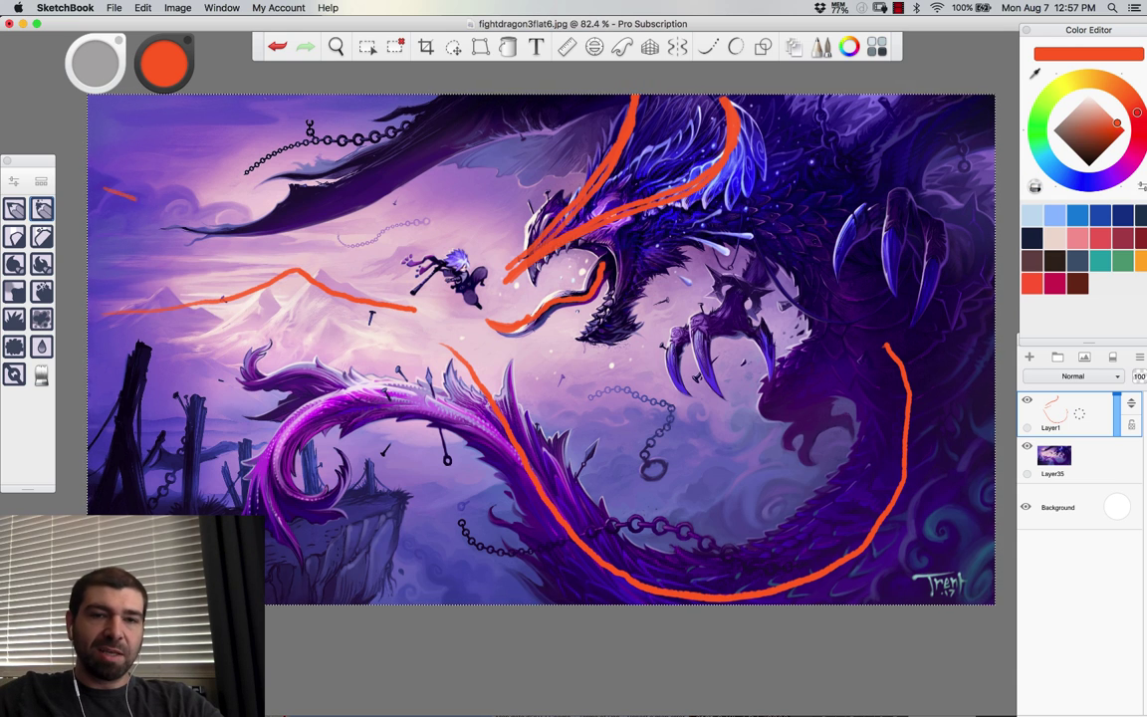
mouse_move(135, 198)
mouse_down()
mouse_move(234, 231)
mouse_move(387, 255)
mouse_move(374, 235)
mouse_up()
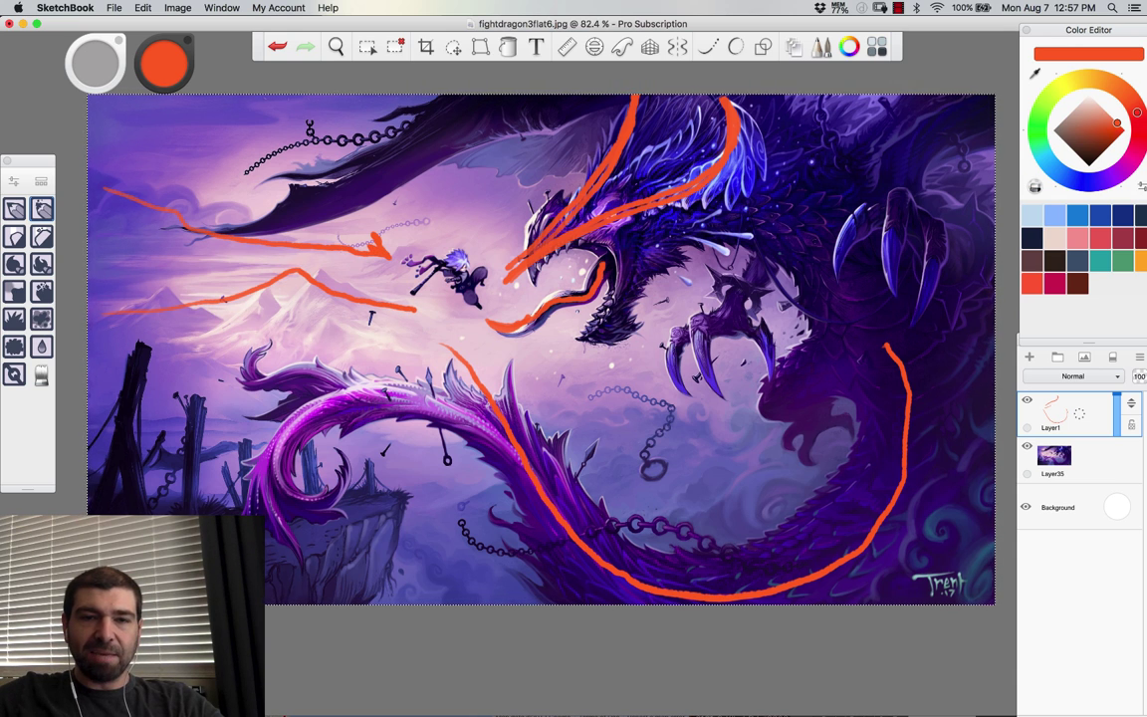
drag(384, 293, 381, 324)
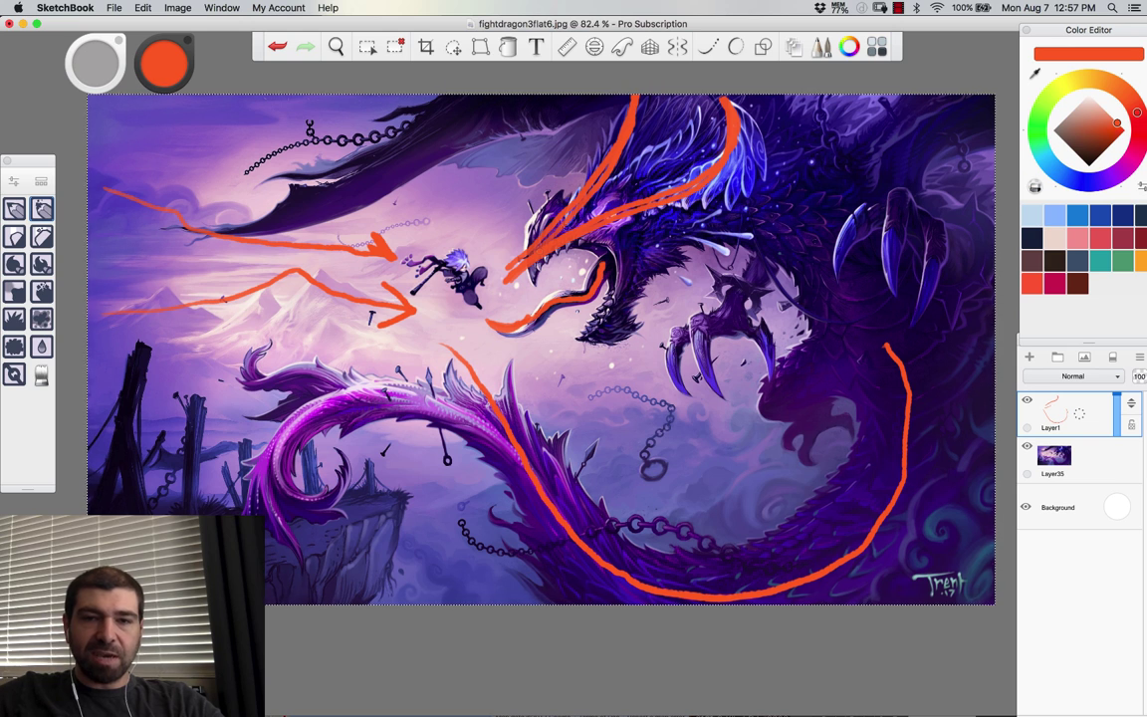
Step: Add arrowheads at the dragon's snout, tongue and along the tail curve, and sweep a circular line around its body
drag(526, 228, 566, 265)
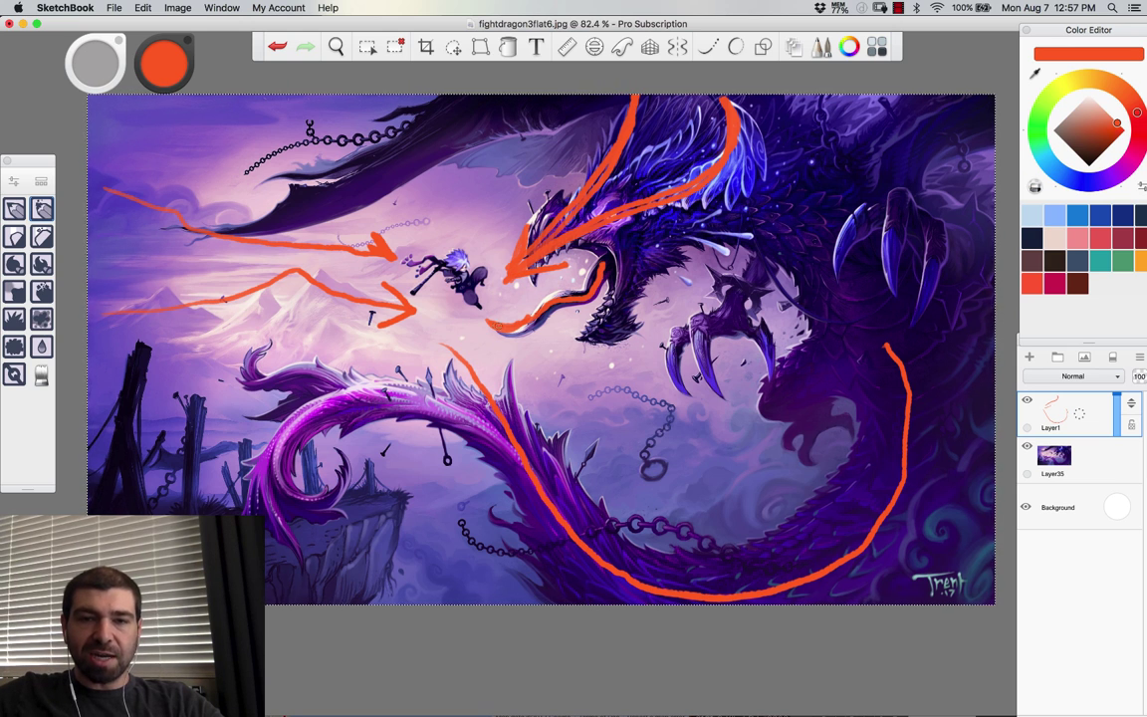
drag(494, 328, 518, 343)
mouse_move(482, 421)
mouse_down()
mouse_move(481, 386)
mouse_move(524, 418)
mouse_up()
mouse_move(537, 525)
mouse_down()
mouse_move(541, 486)
mouse_move(591, 510)
mouse_up()
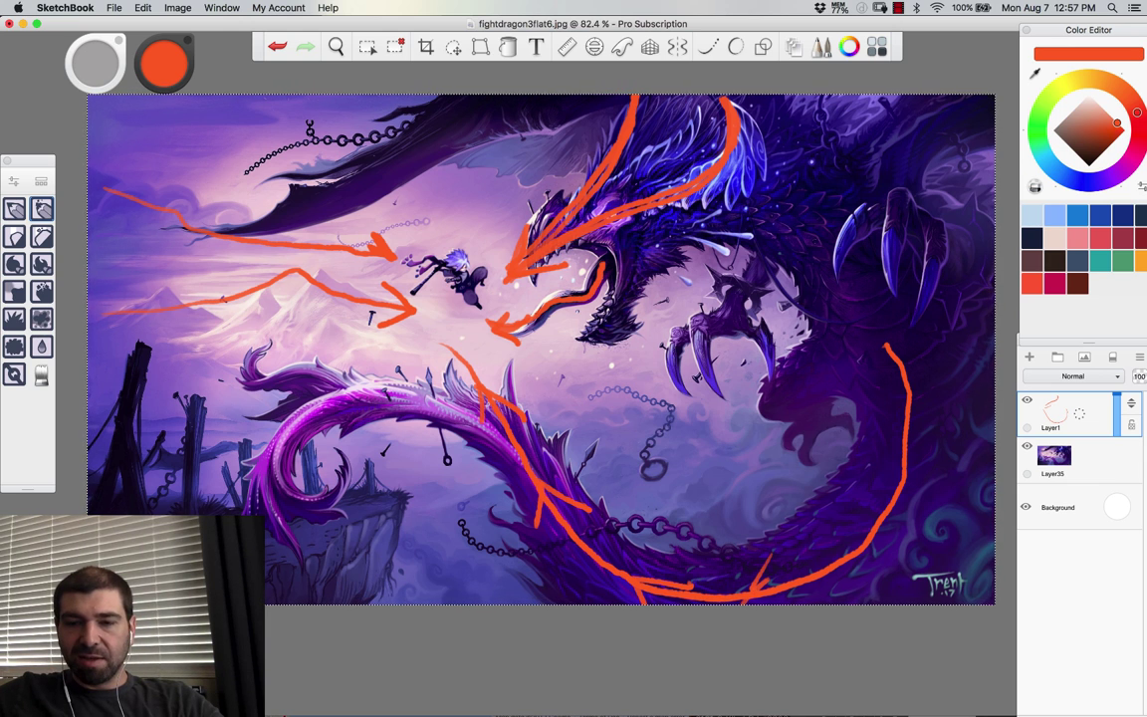
drag(872, 484, 876, 553)
drag(906, 518, 876, 552)
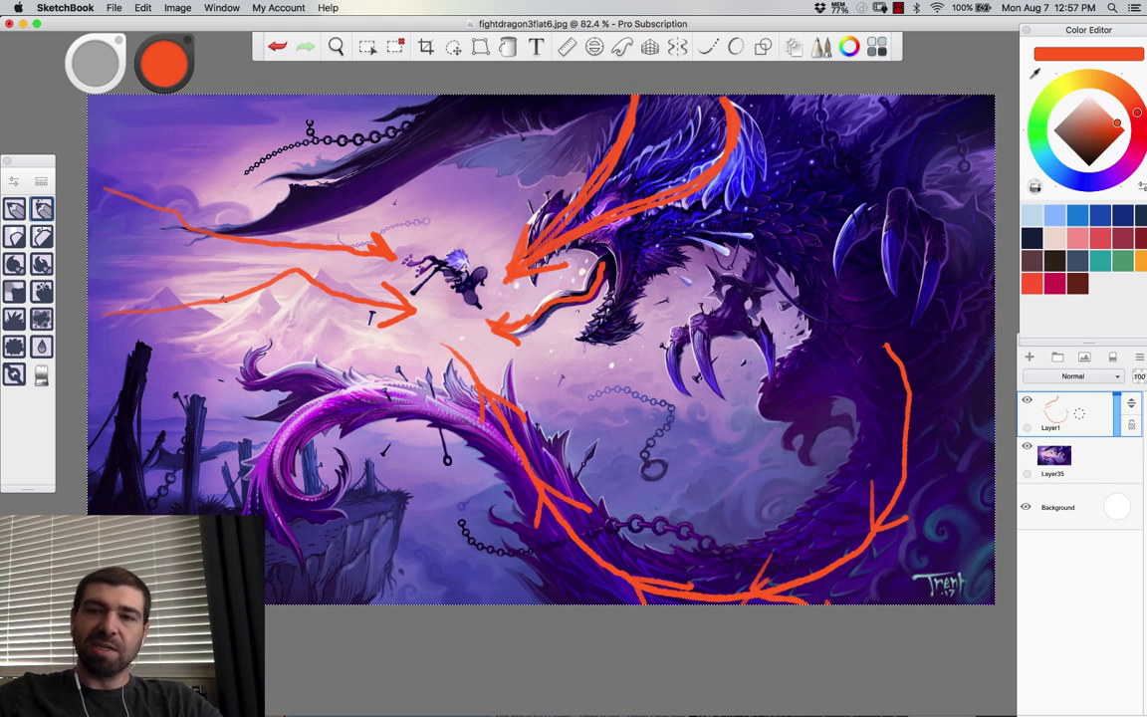
mouse_move(565, 185)
mouse_down()
mouse_move(717, 167)
mouse_move(876, 234)
mouse_move(906, 512)
mouse_move(543, 558)
mouse_up()
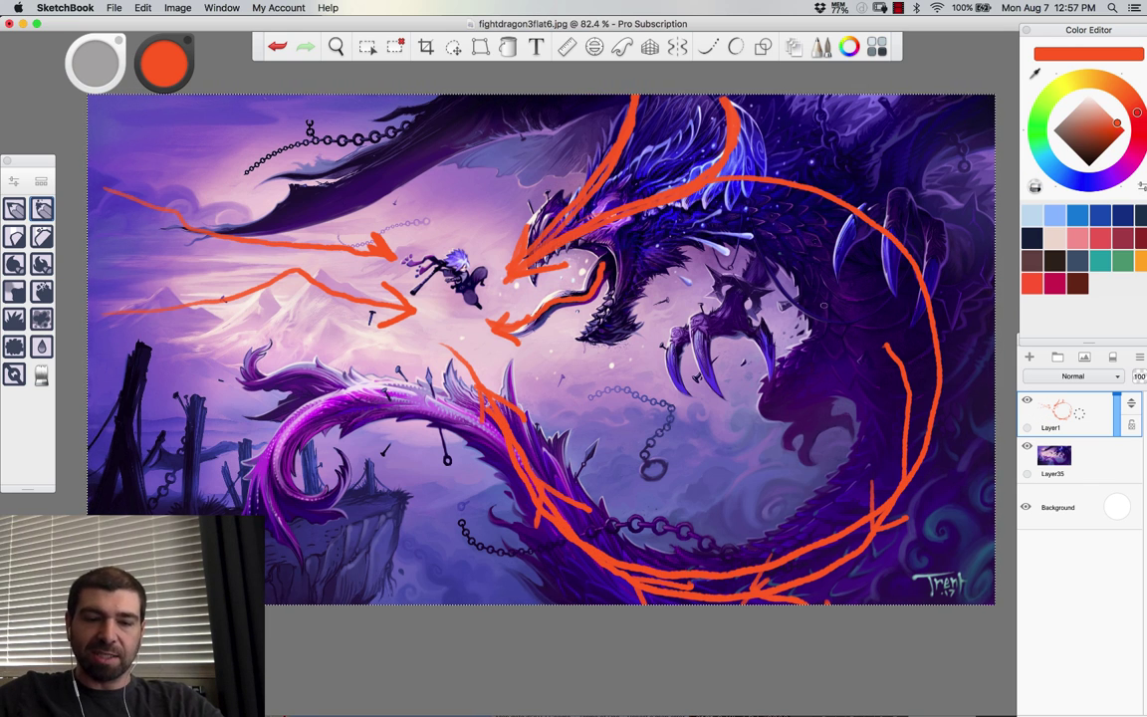
Step: Replace the annotations with a circle around the dragon's head, and try a second circle around the small character
key(Delete)
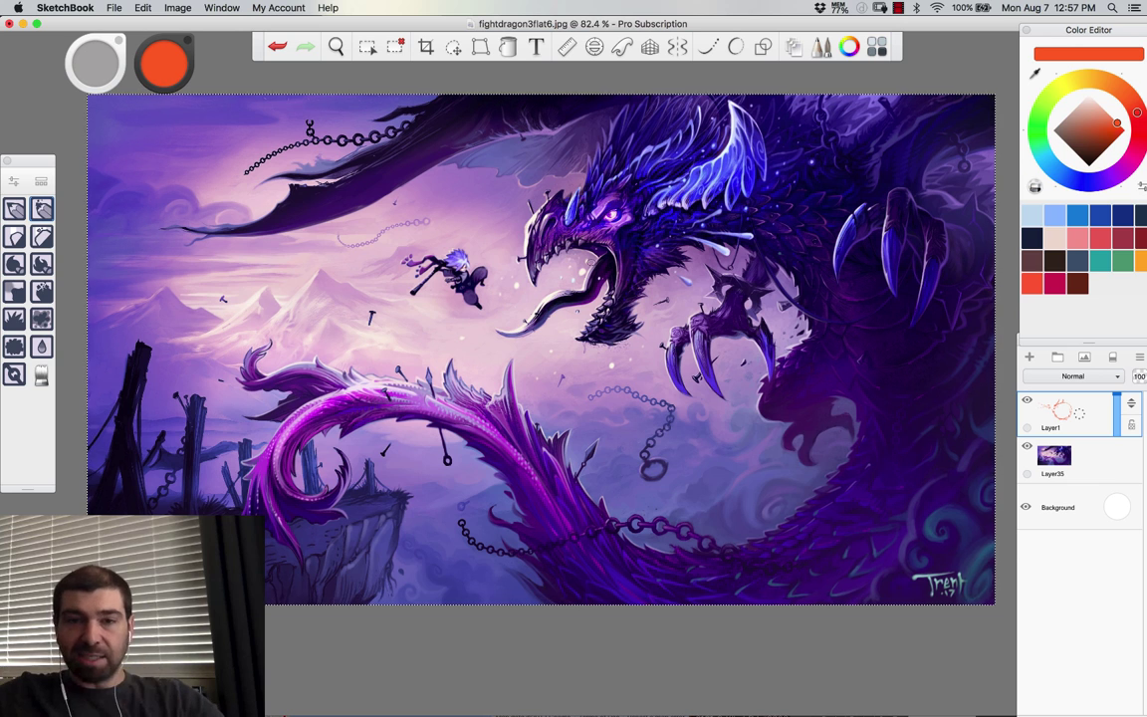
mouse_move(538, 190)
mouse_down()
mouse_move(671, 337)
mouse_move(572, 179)
mouse_up()
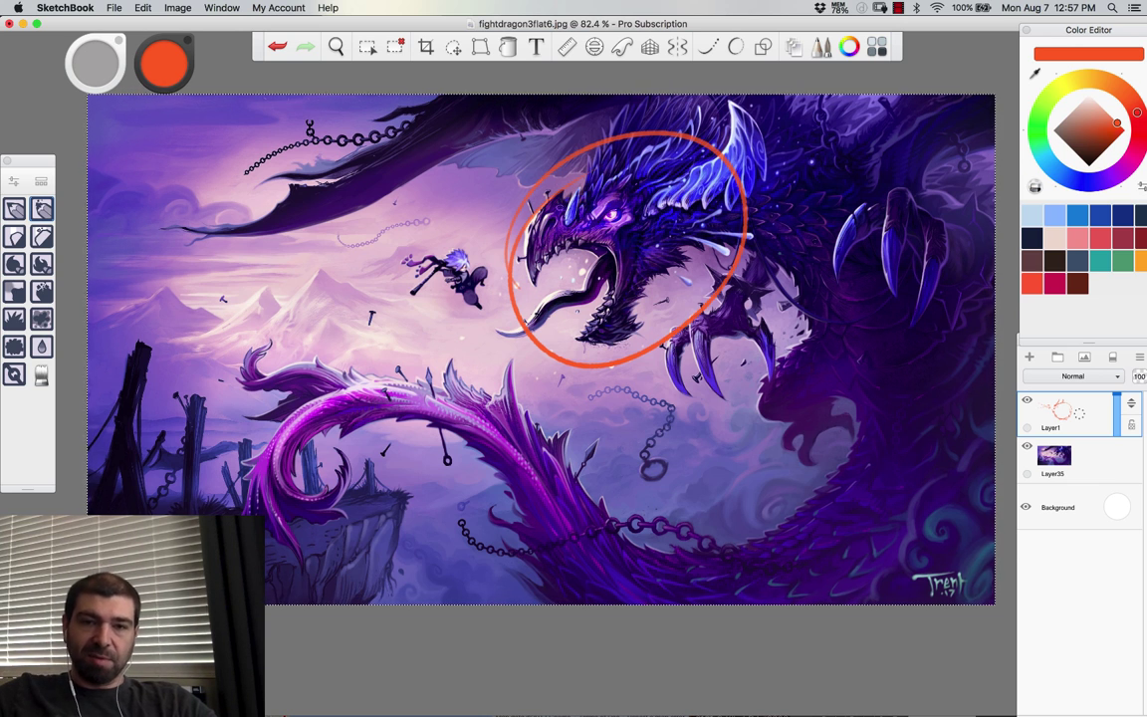
mouse_move(453, 226)
mouse_down()
mouse_move(410, 297)
mouse_move(486, 237)
mouse_up()
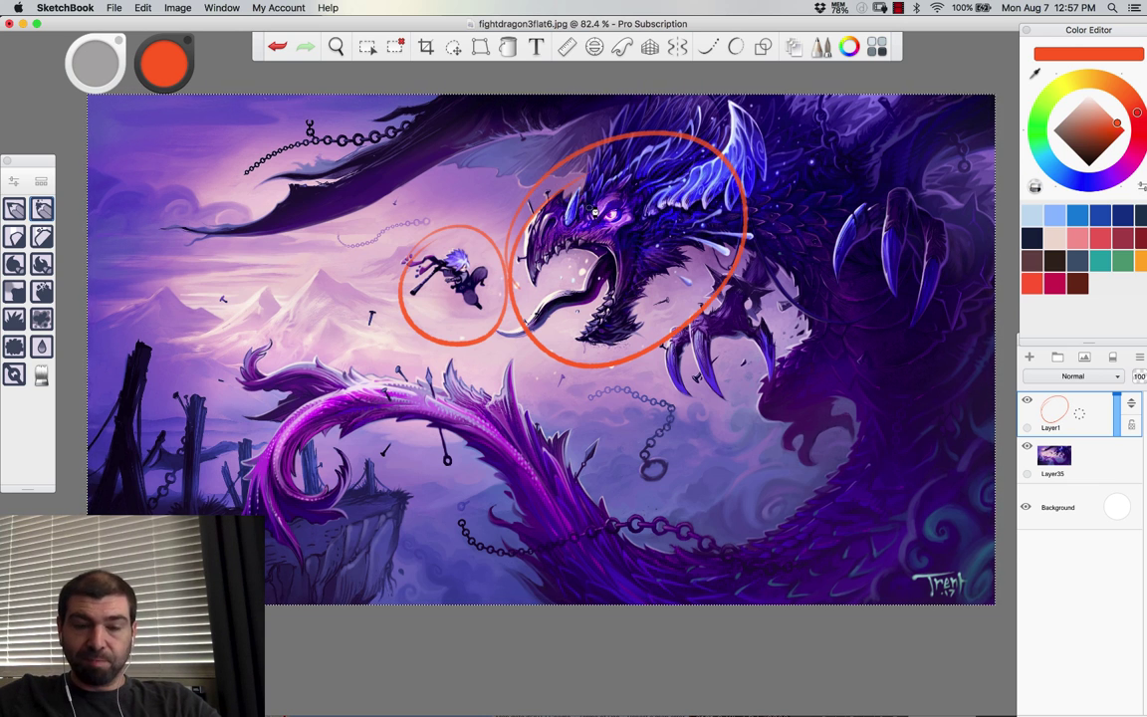
key(super+z)
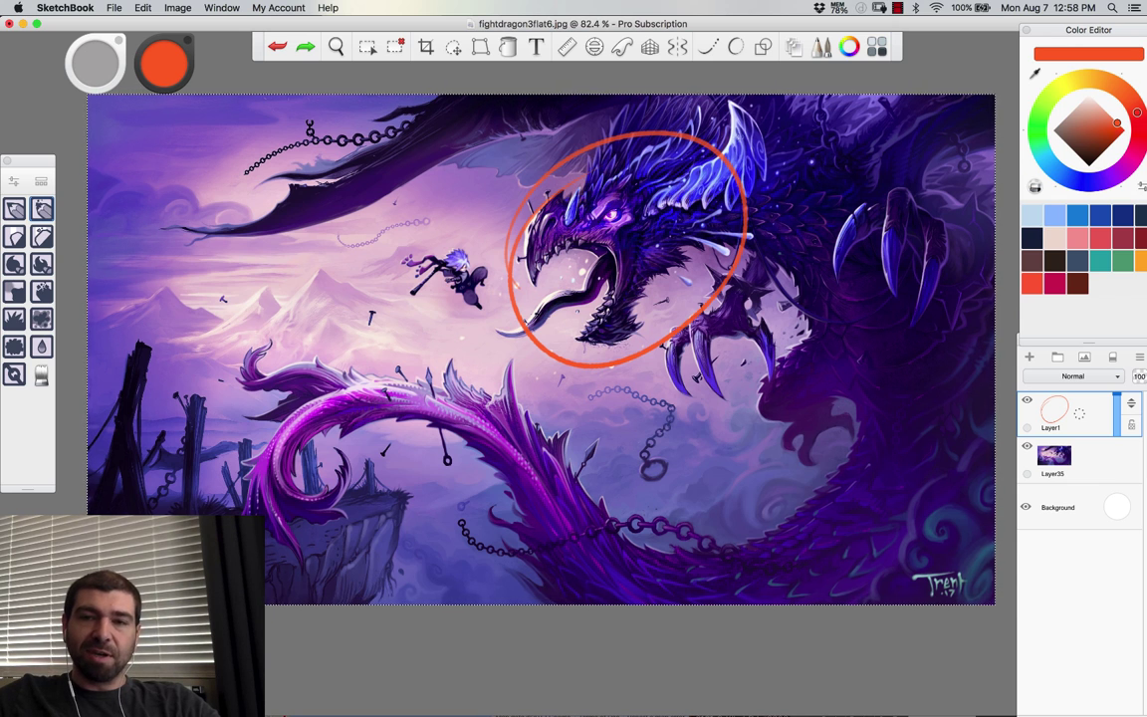
Step: Outline the dragon's bright blue frill, and draw arrows from it along the snout and around the body to the tail spikes
mouse_move(724, 150)
mouse_down()
mouse_move(648, 187)
mouse_move(633, 211)
mouse_move(765, 184)
mouse_move(759, 134)
mouse_move(732, 104)
mouse_up()
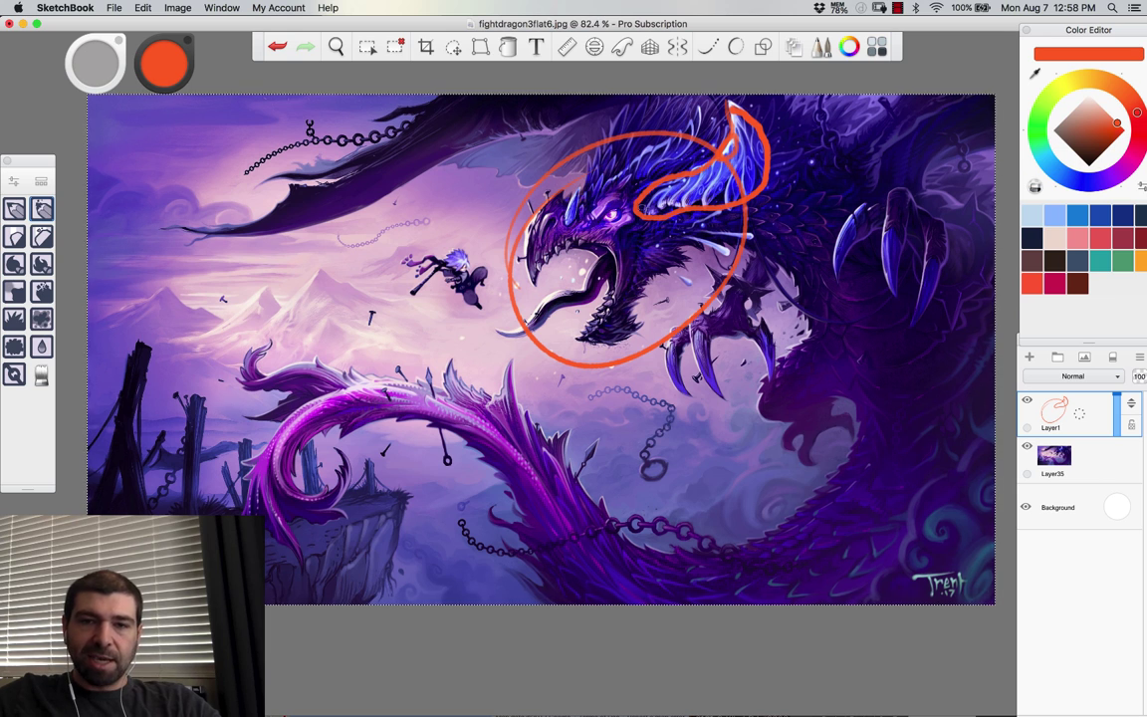
mouse_move(673, 198)
mouse_down()
mouse_move(538, 256)
mouse_move(545, 233)
mouse_move(559, 265)
mouse_move(547, 221)
mouse_up()
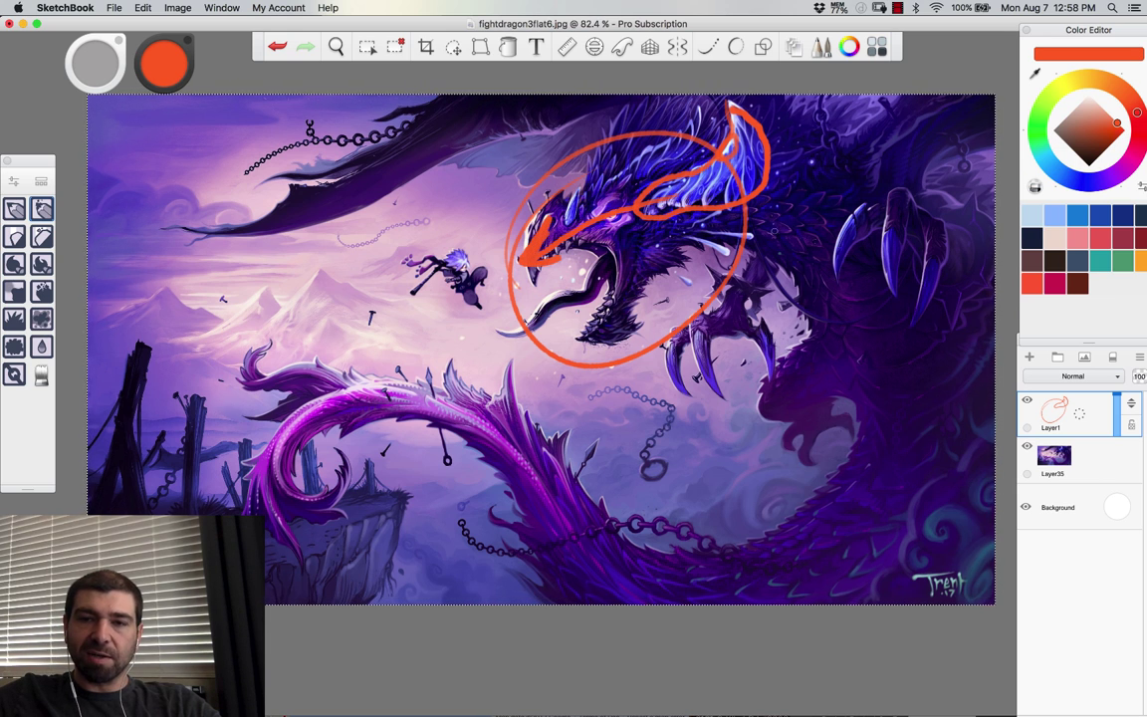
mouse_move(665, 189)
mouse_down()
mouse_move(797, 264)
mouse_move(866, 418)
mouse_move(590, 544)
mouse_move(469, 349)
mouse_up()
mouse_move(459, 391)
mouse_down()
mouse_move(468, 346)
mouse_move(506, 382)
mouse_up()
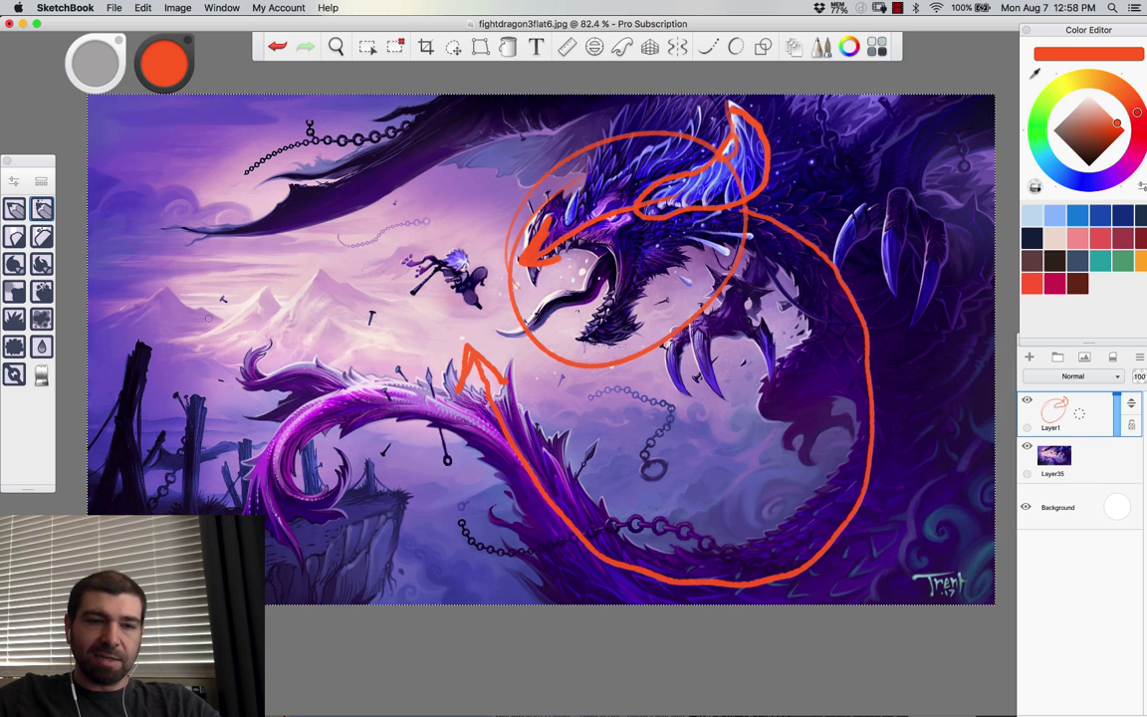
Step: Mark the tall wooden post, and trace the arching tail and its curl into an arrow rising toward the small character
drag(146, 347, 125, 498)
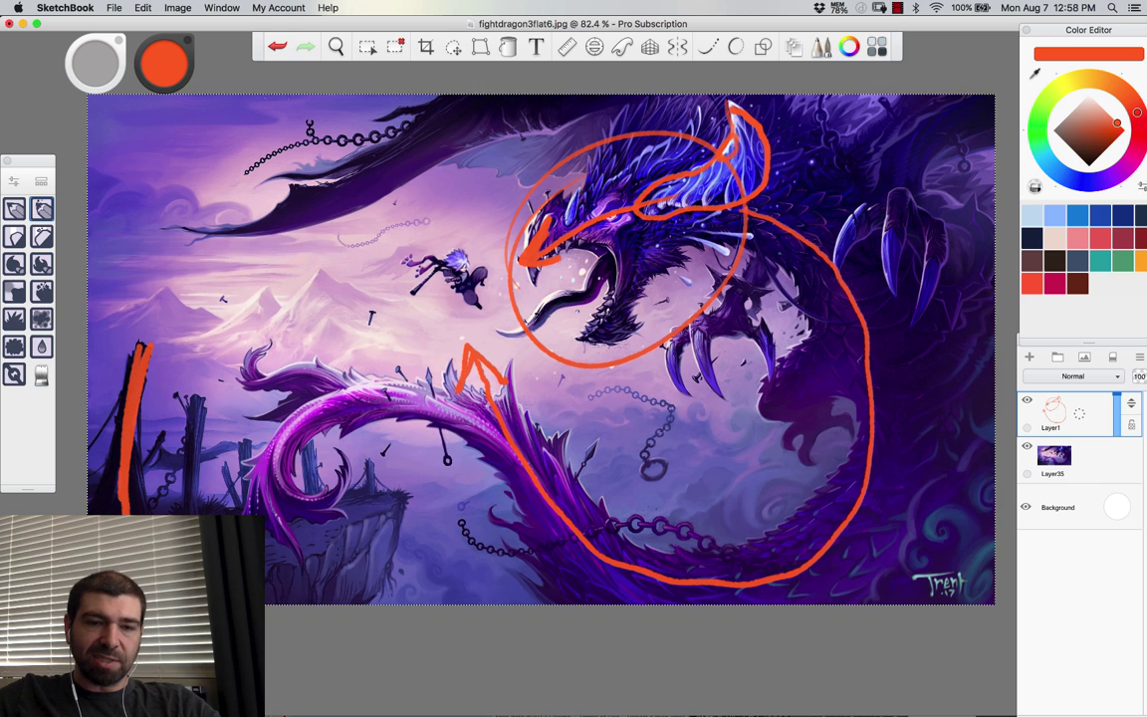
mouse_move(498, 423)
mouse_down()
mouse_move(398, 390)
mouse_move(239, 423)
mouse_move(184, 485)
mouse_up()
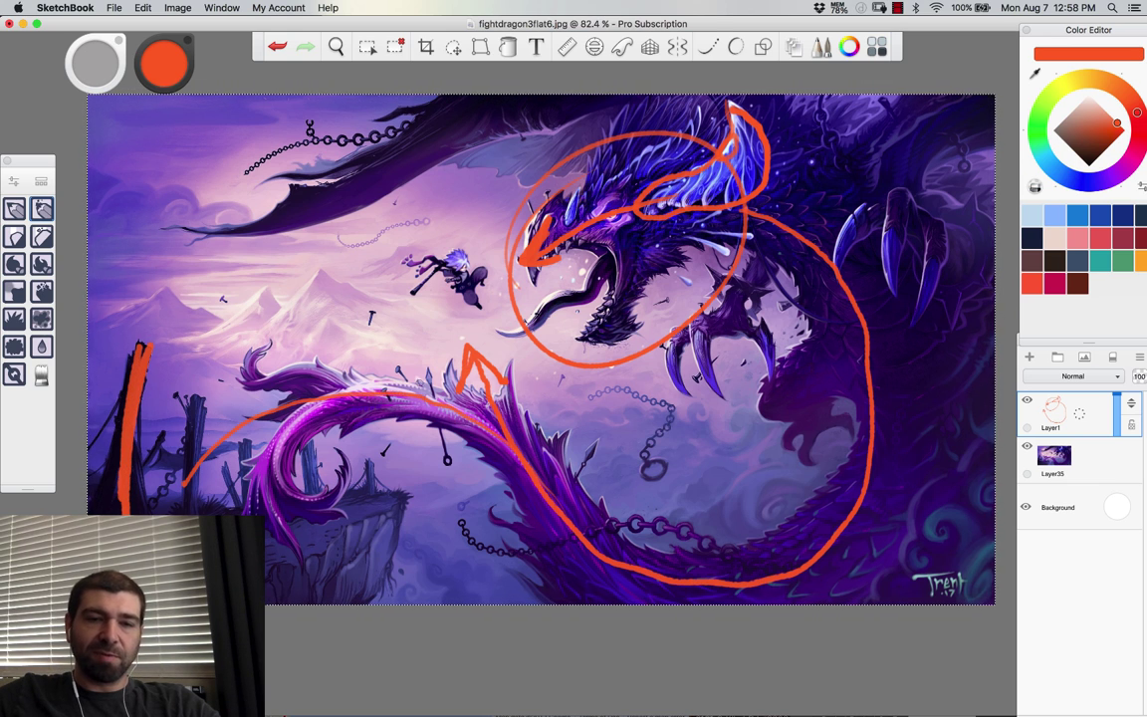
mouse_move(329, 407)
mouse_down()
mouse_move(268, 494)
mouse_move(366, 422)
mouse_up()
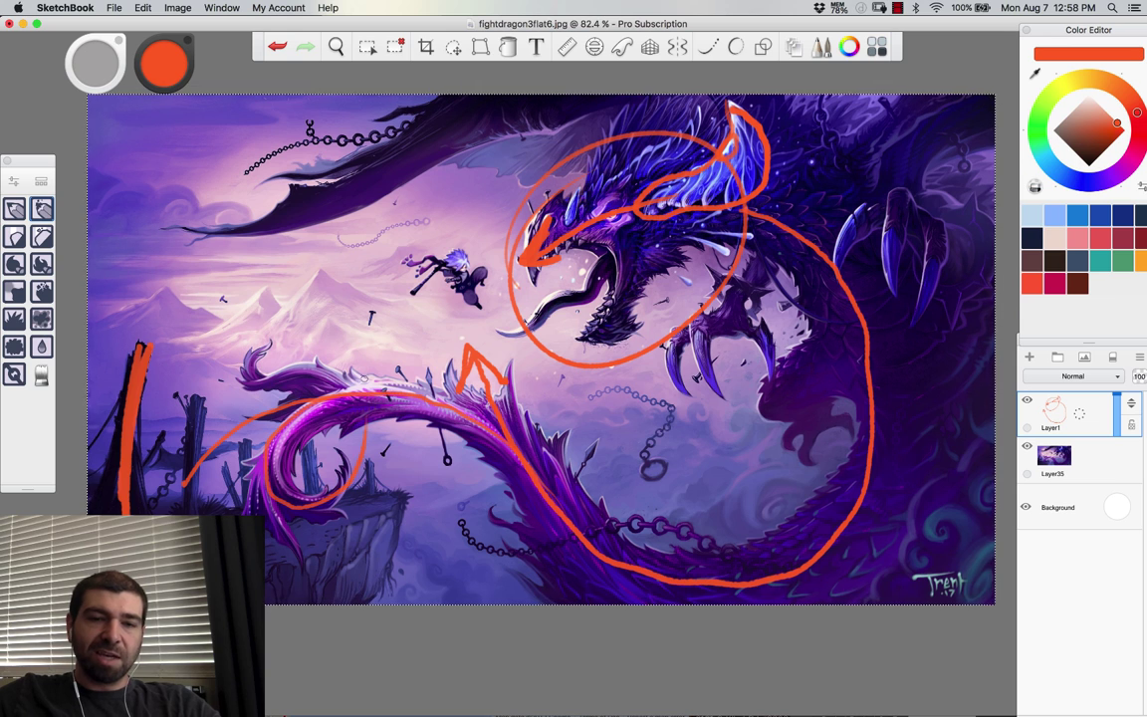
key(super+z)
mouse_move(281, 418)
mouse_down()
mouse_move(299, 501)
mouse_move(398, 343)
mouse_move(381, 325)
mouse_up()
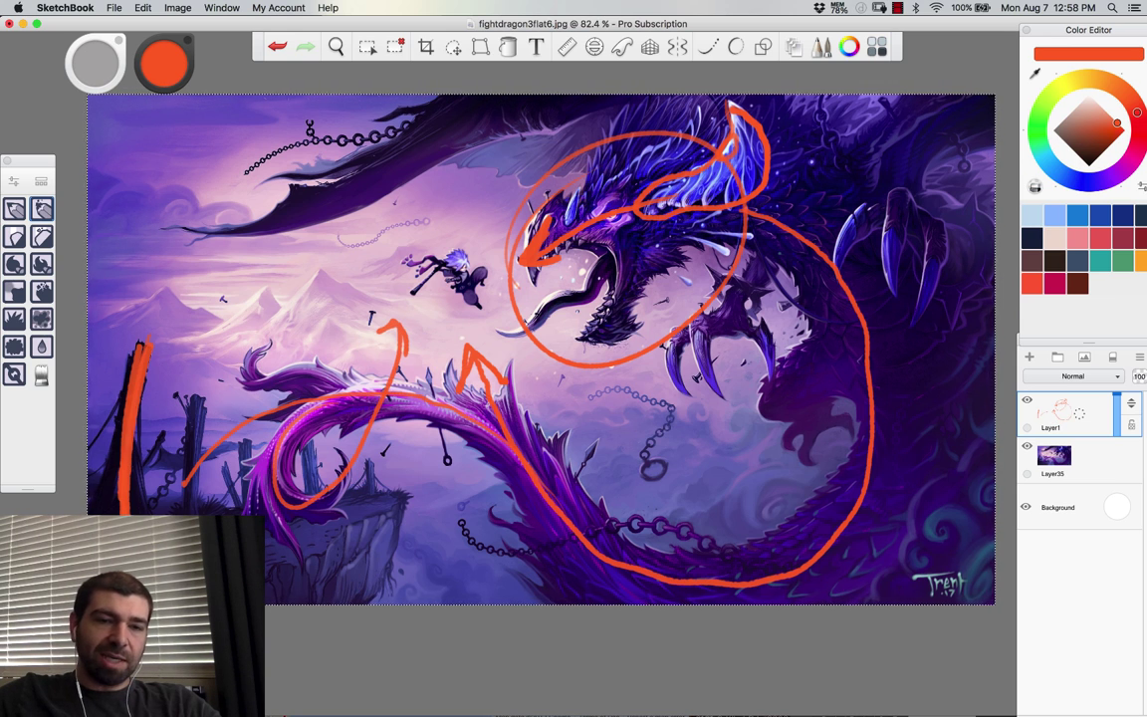
Step: Thicken the mark on the tall post, and draw an arrow from above it across the mountains to the small character
drag(151, 339, 127, 511)
drag(160, 453, 173, 498)
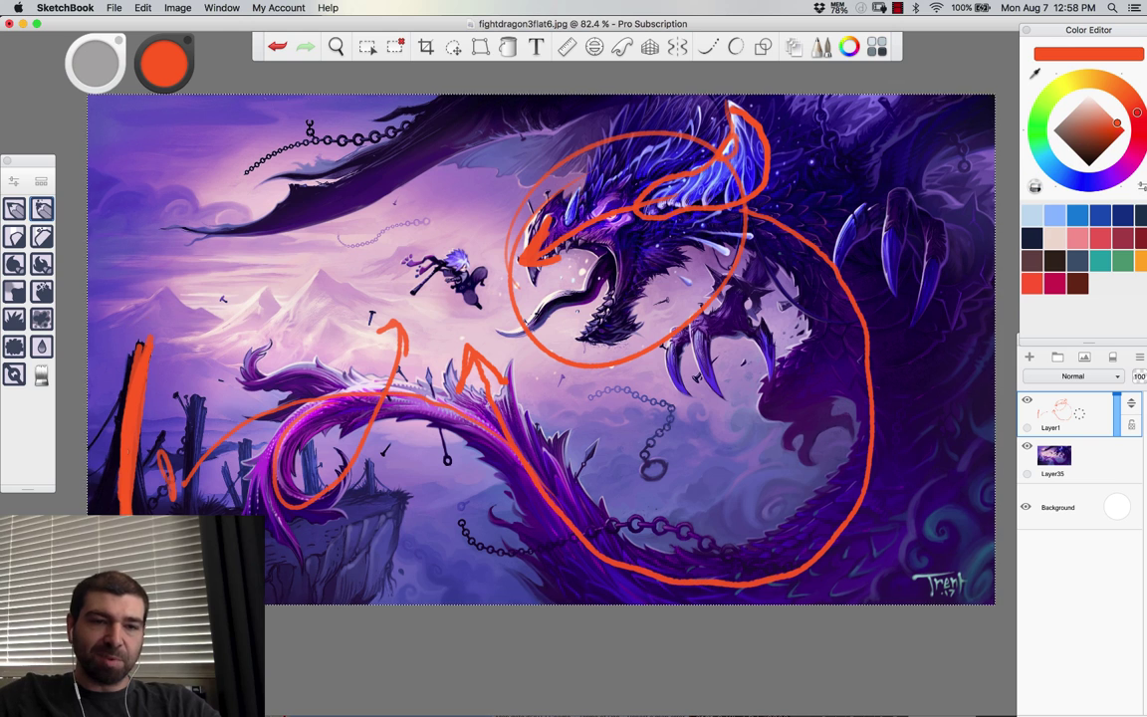
mouse_move(143, 337)
mouse_down()
mouse_move(189, 297)
mouse_move(406, 278)
mouse_move(373, 292)
mouse_up()
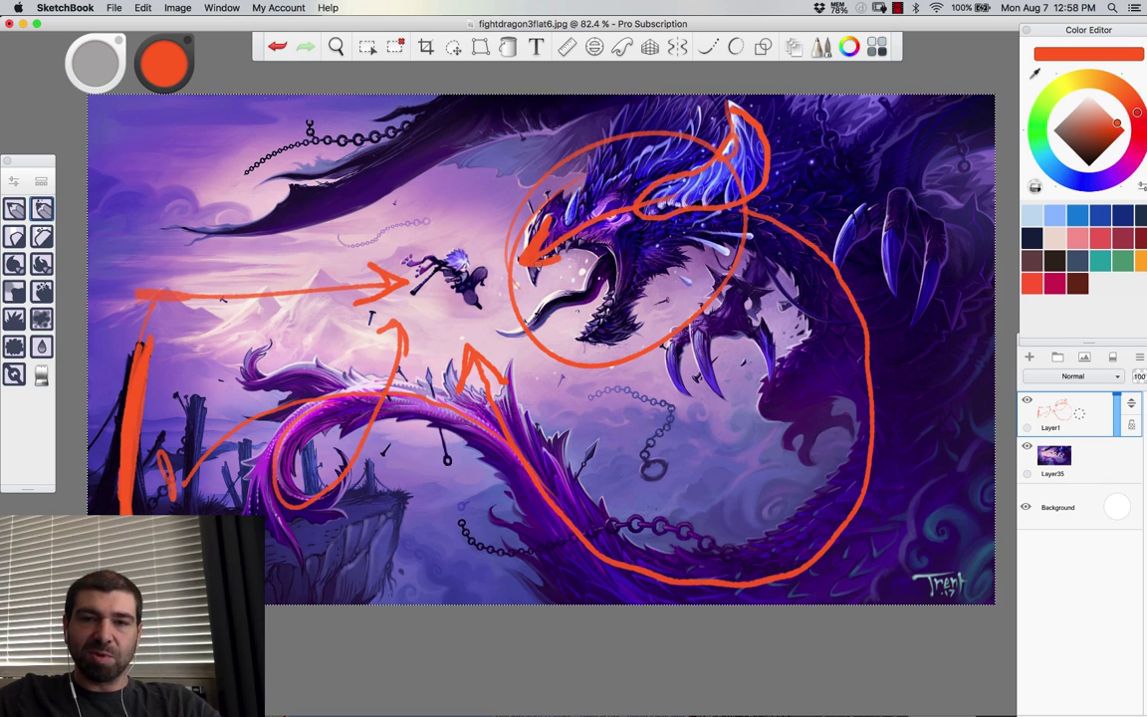
drag(543, 271, 725, 127)
key(super+z)
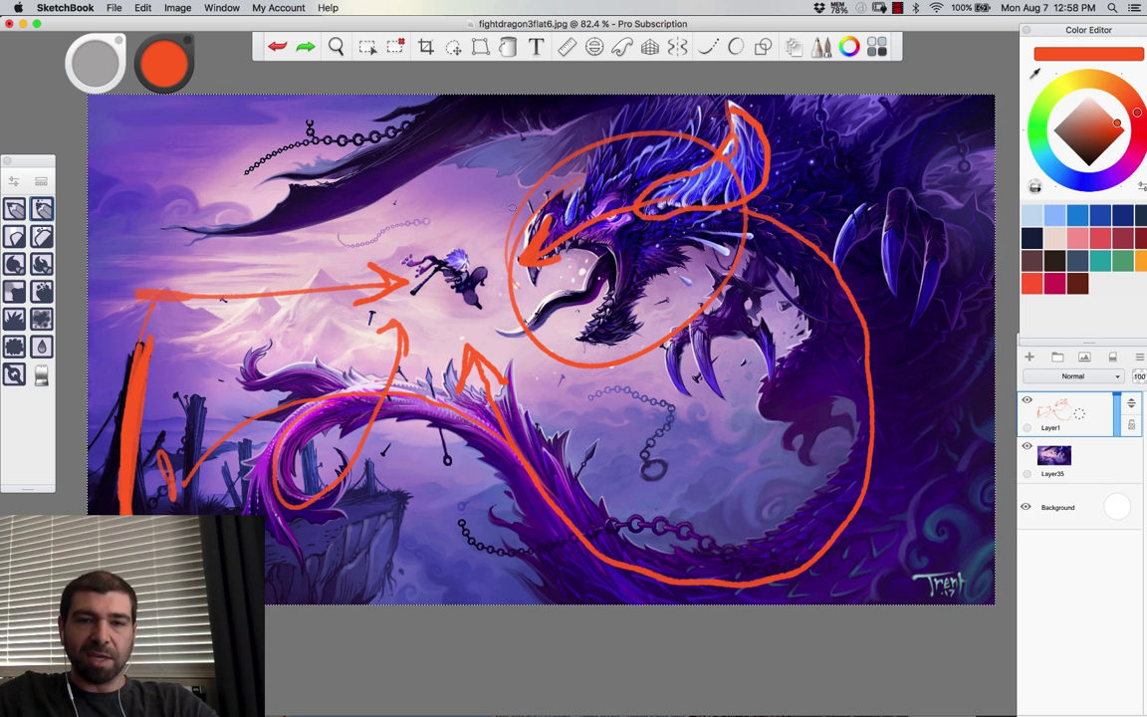
drag(435, 256, 428, 249)
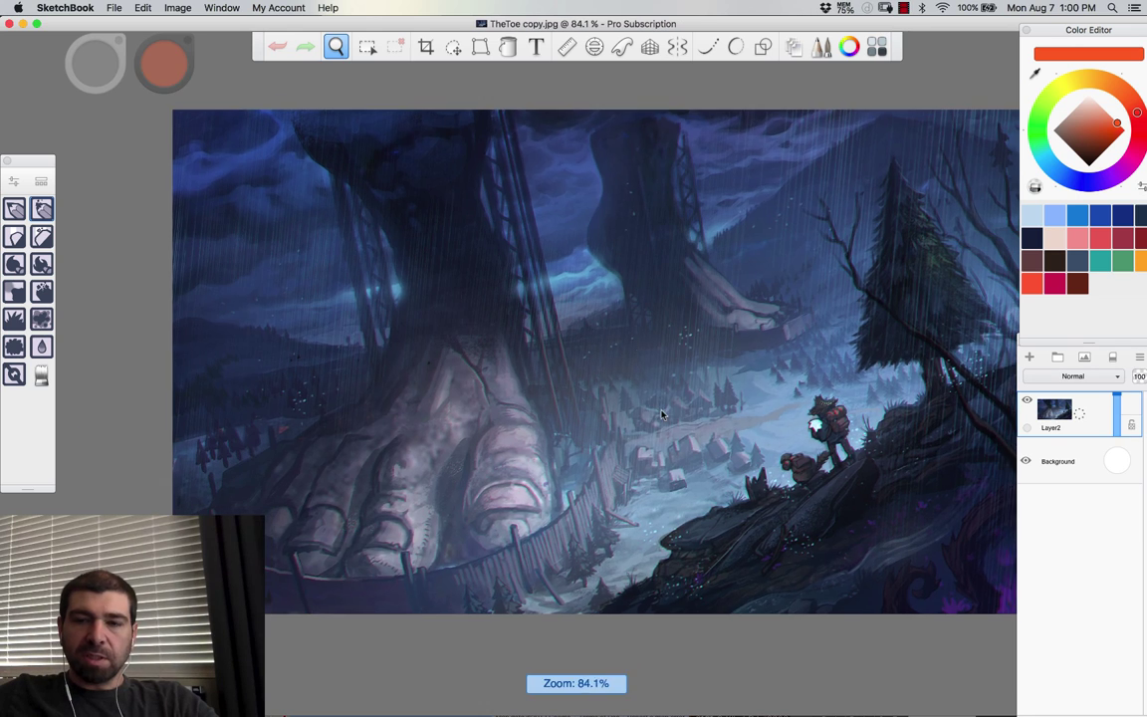
Step: On a new layer in TheToe copy.jpg, trace the rocky slope's diagonal edge beneath the two small figures in bright red
mouse_move(653, 479)
mouse_down()
mouse_move(571, 438)
mouse_move(589, 463)
mouse_up()
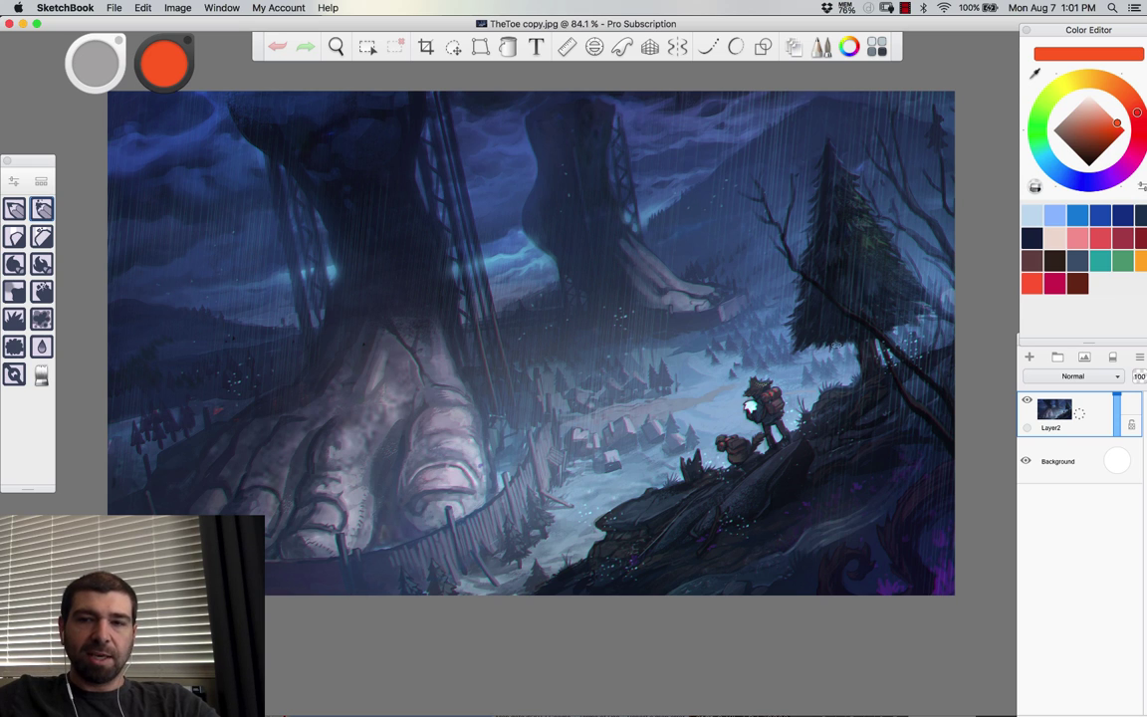
click(1029, 357)
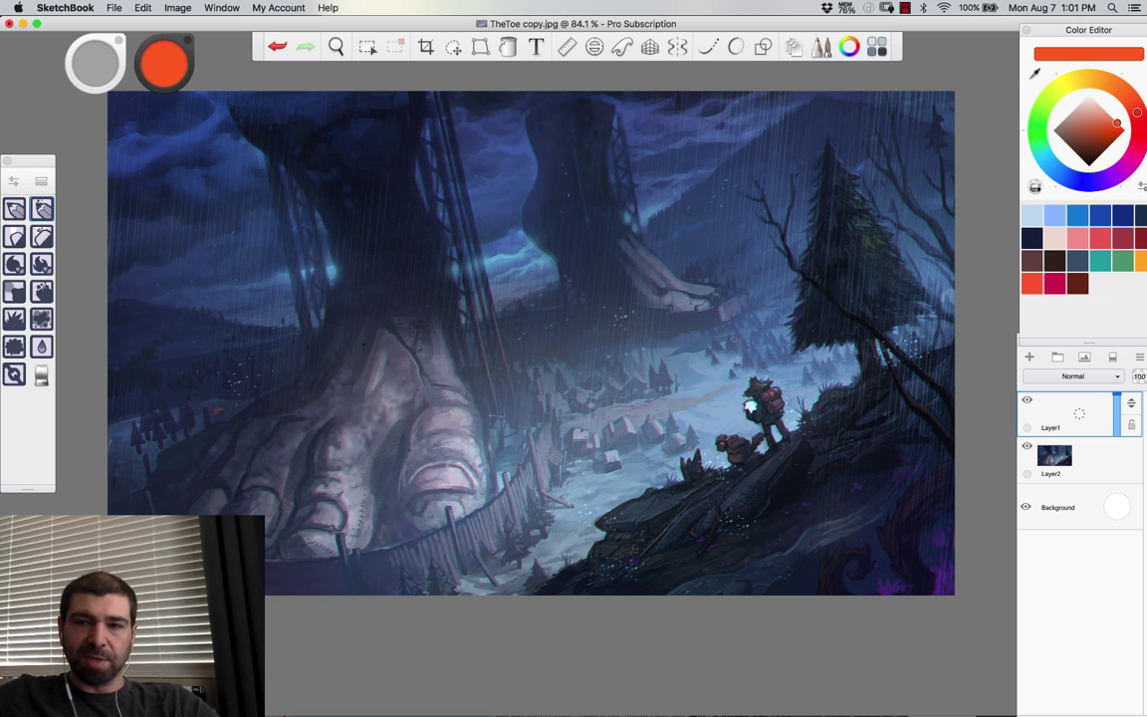
drag(1117, 124, 1126, 130)
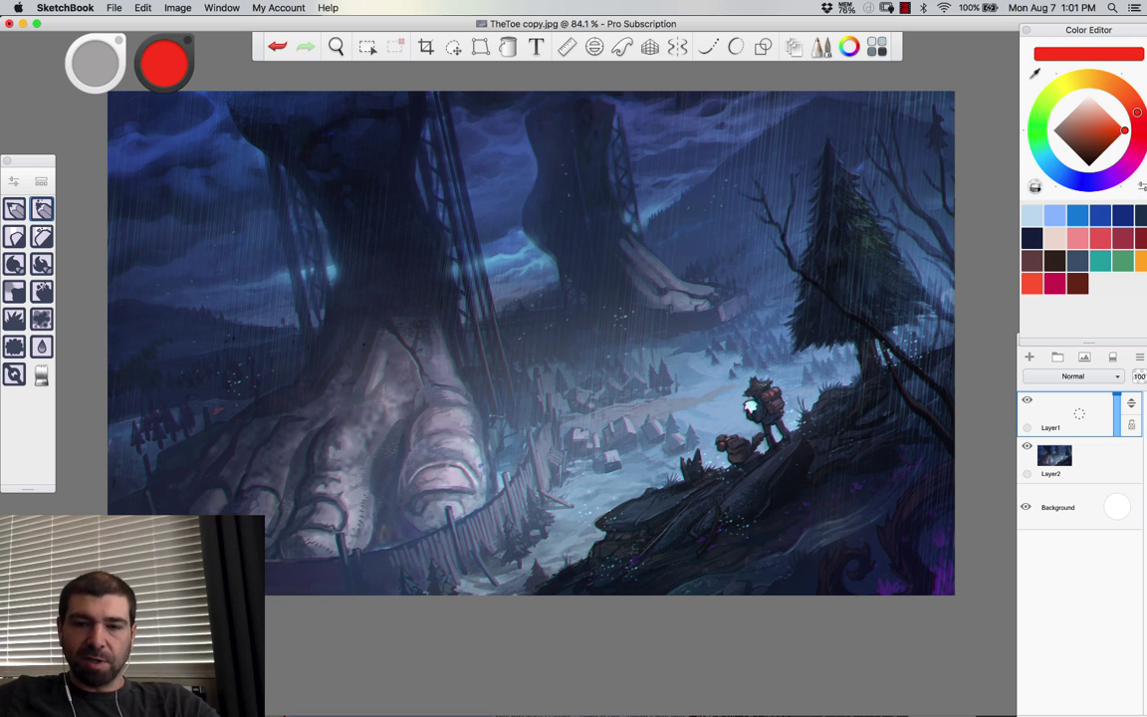
mouse_move(545, 587)
mouse_down()
mouse_move(875, 387)
mouse_move(952, 355)
mouse_up()
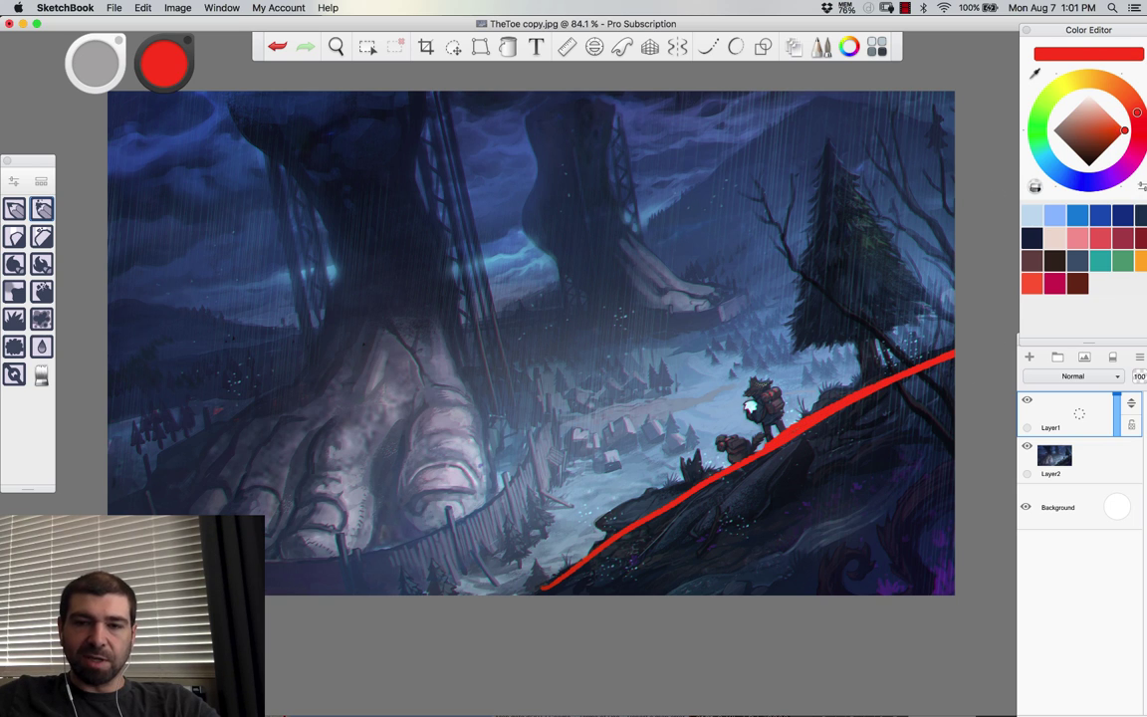
Step: Go over the rocky slope's diagonal edge with further red strokes, and undo the diagonal lines
drag(617, 545, 550, 594)
drag(551, 594, 954, 359)
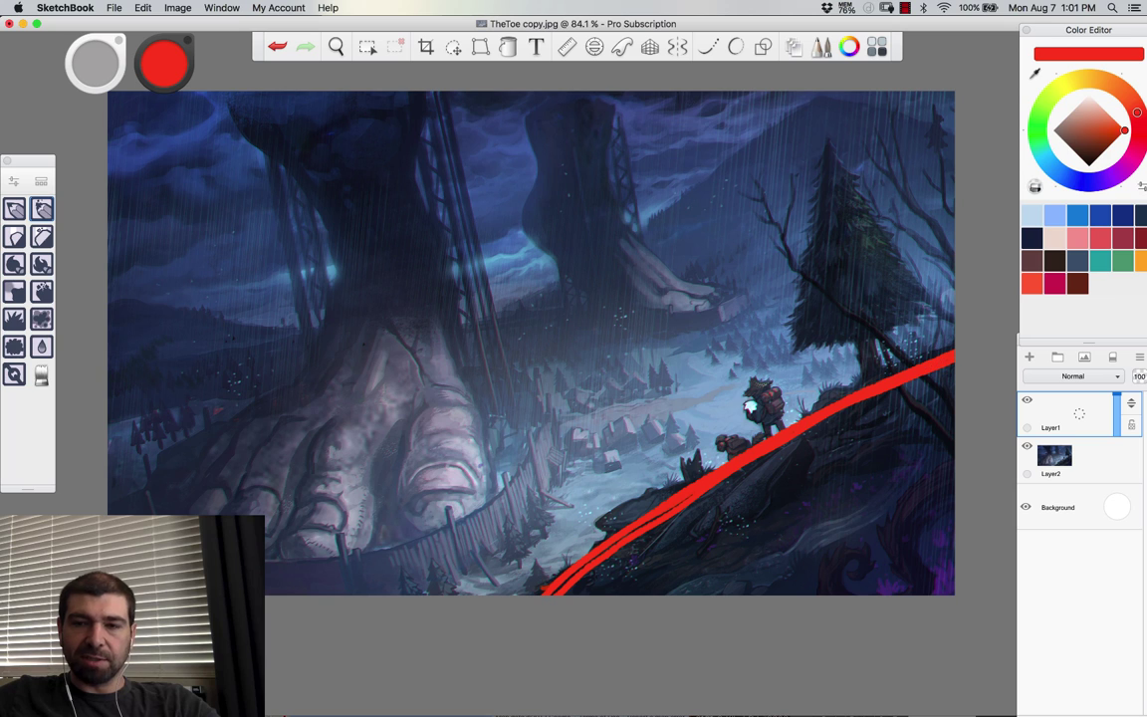
key(super+z)
key(super+z)
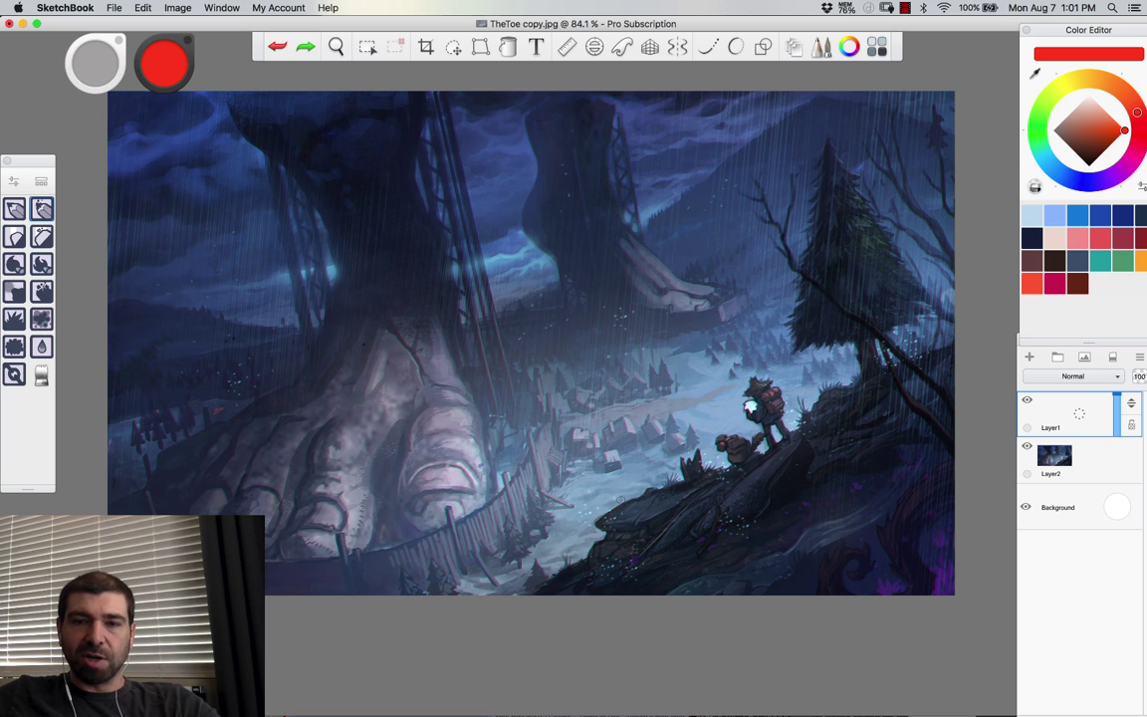
drag(545, 595, 952, 358)
key(super+z)
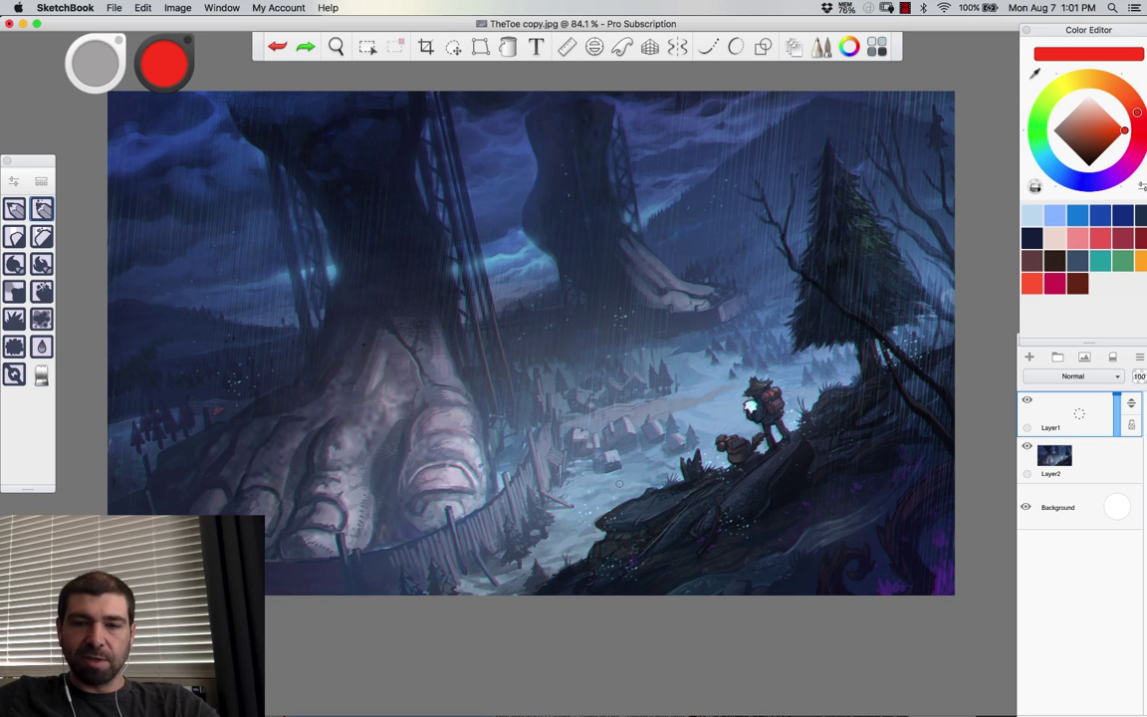
key(super+z)
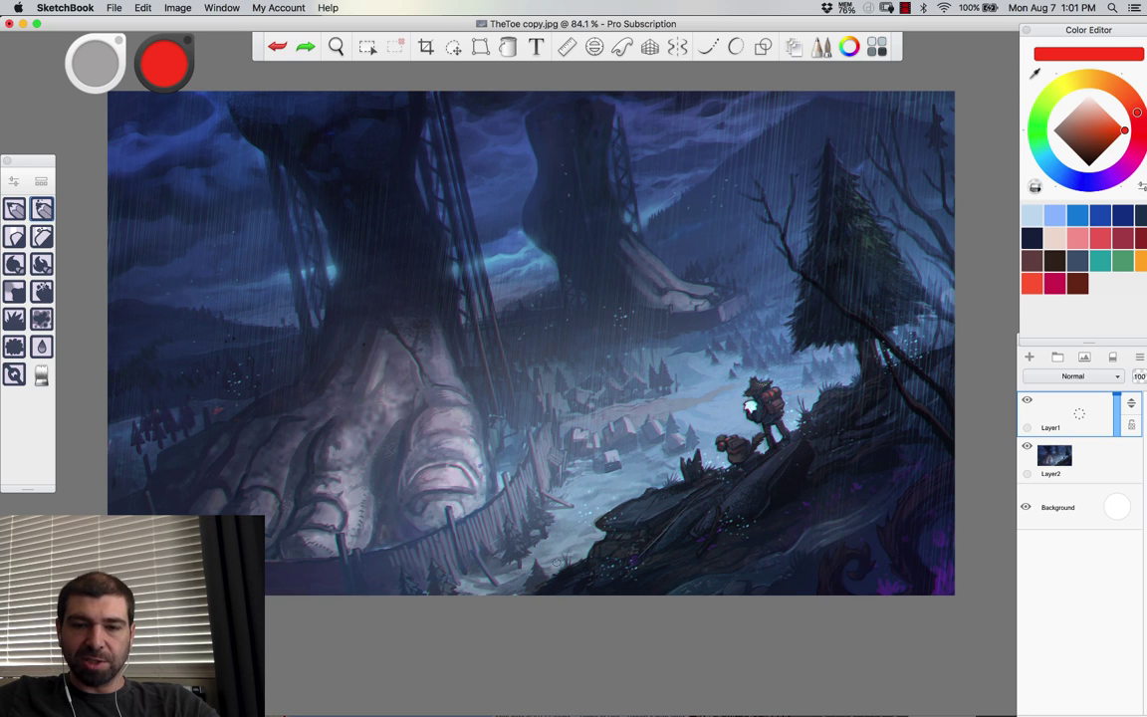
Step: Trace the slope's jagged silhouette around the two figures in red, and enclose the background in one large loop
mouse_move(600, 531)
mouse_down()
mouse_move(630, 500)
mouse_move(678, 477)
mouse_move(682, 458)
mouse_move(732, 458)
mouse_move(812, 405)
mouse_move(954, 348)
mouse_up()
mouse_move(954, 127)
mouse_down()
mouse_move(806, 118)
mouse_move(262, 428)
mouse_move(333, 594)
mouse_move(478, 589)
mouse_up()
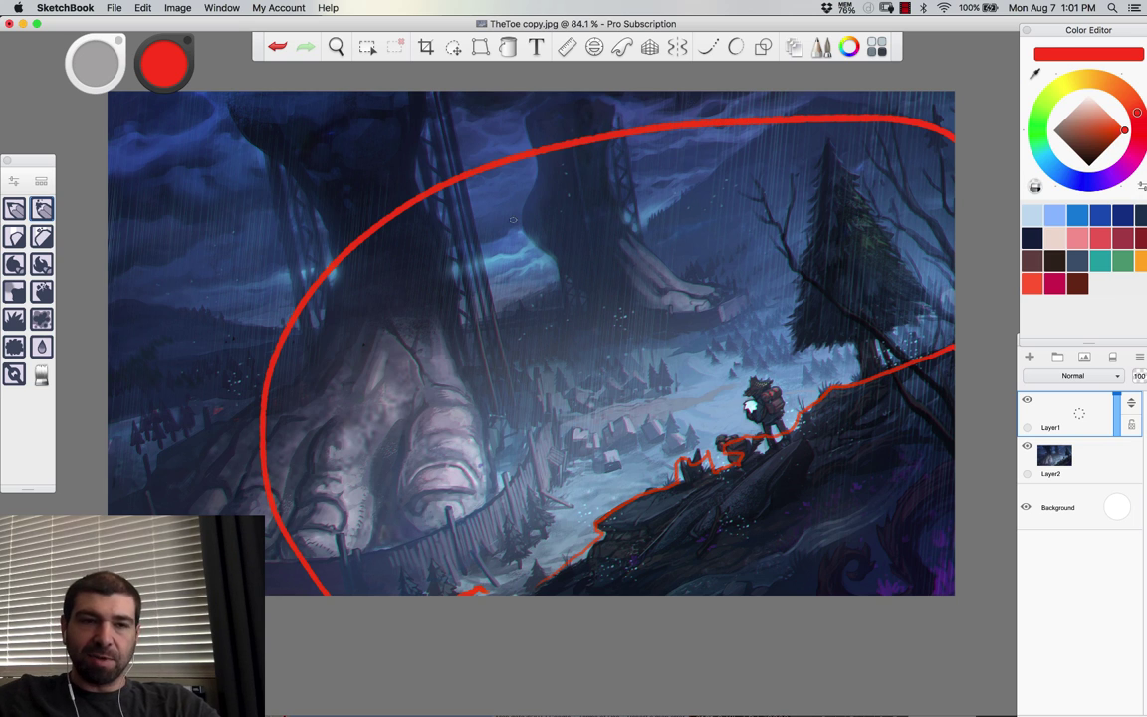
Step: Airbrush a pale pink haze along the slope with an enlarged brush, and undo it together with the red outline
click(14, 291)
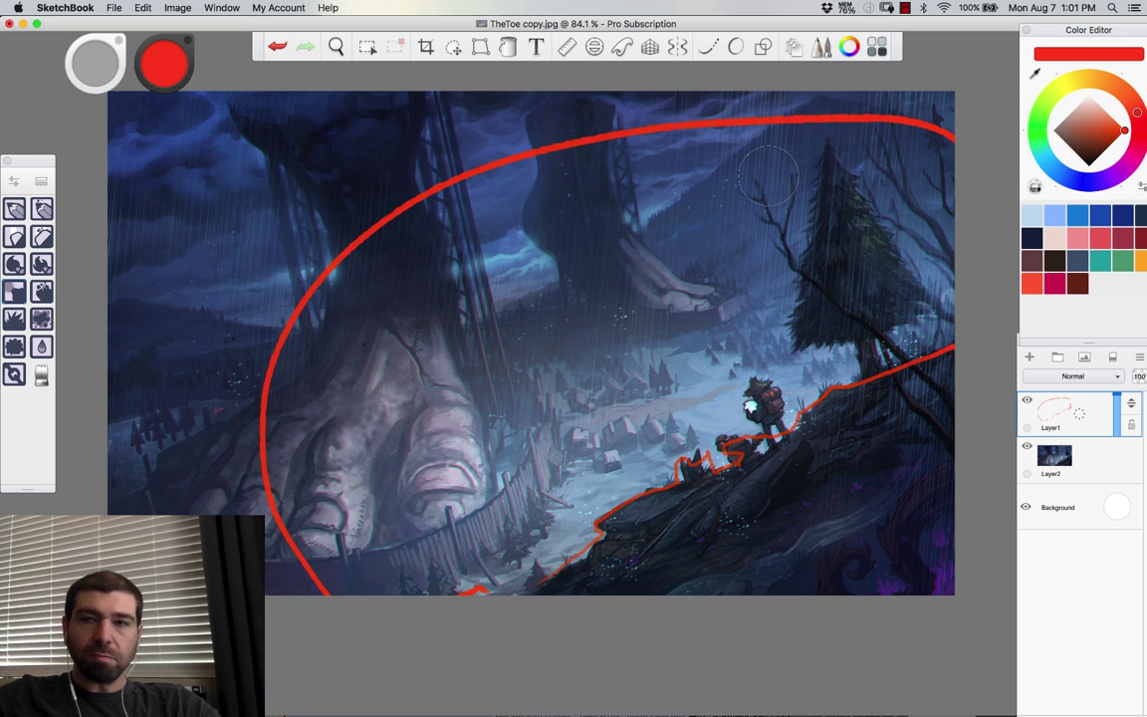
click(1094, 100)
key(])
key(])
key(])
key(])
key(])
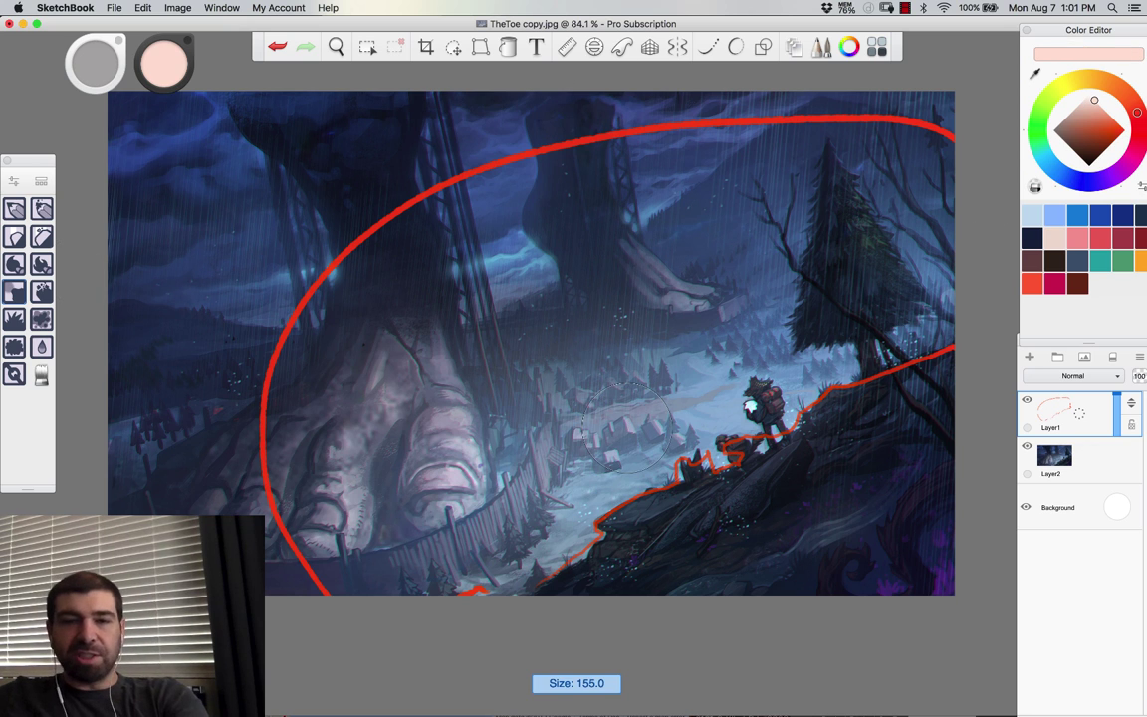
key(])
key(])
drag(513, 602, 961, 359)
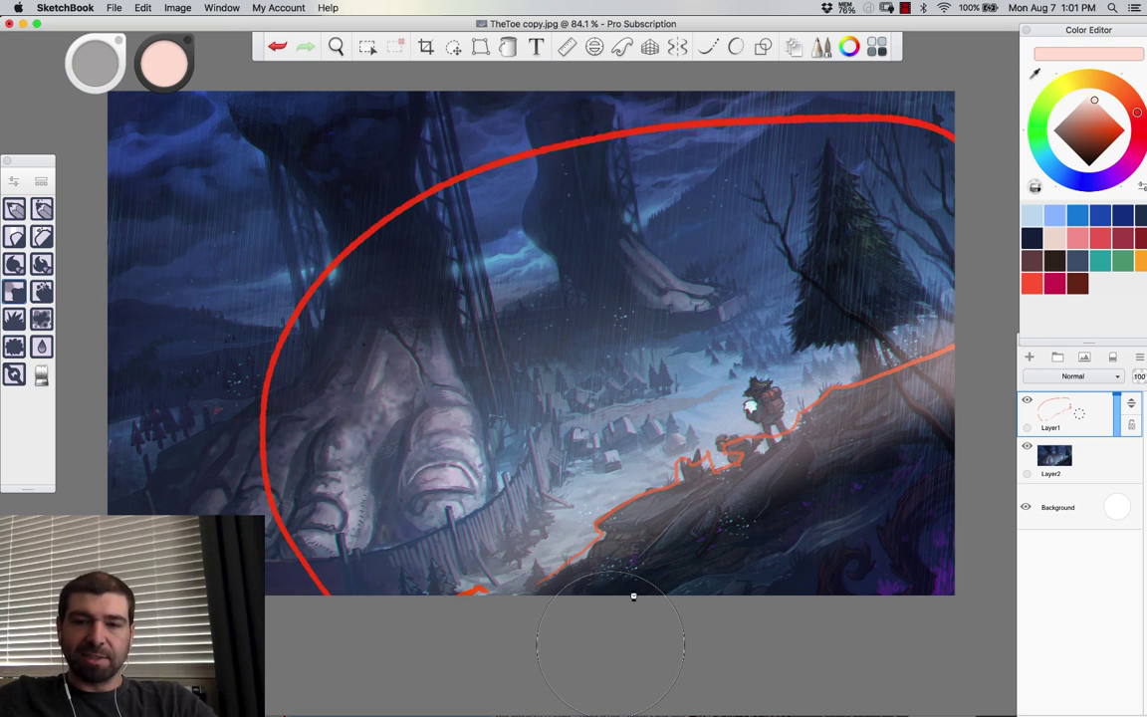
key(super+z)
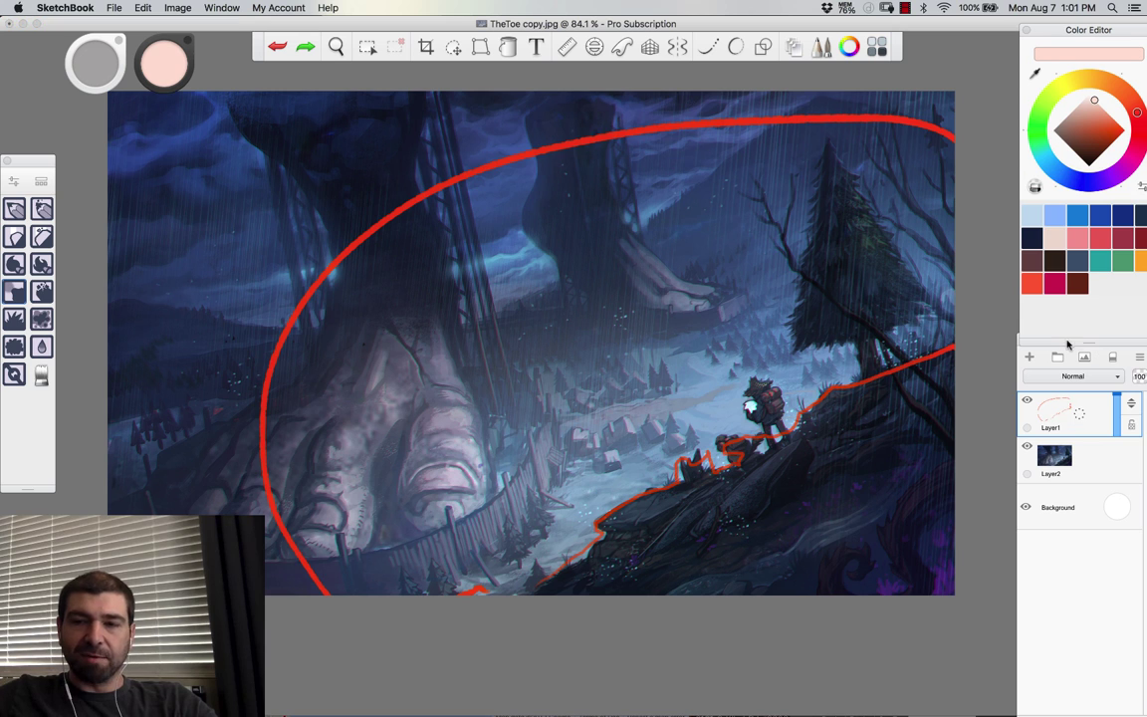
key(super+z)
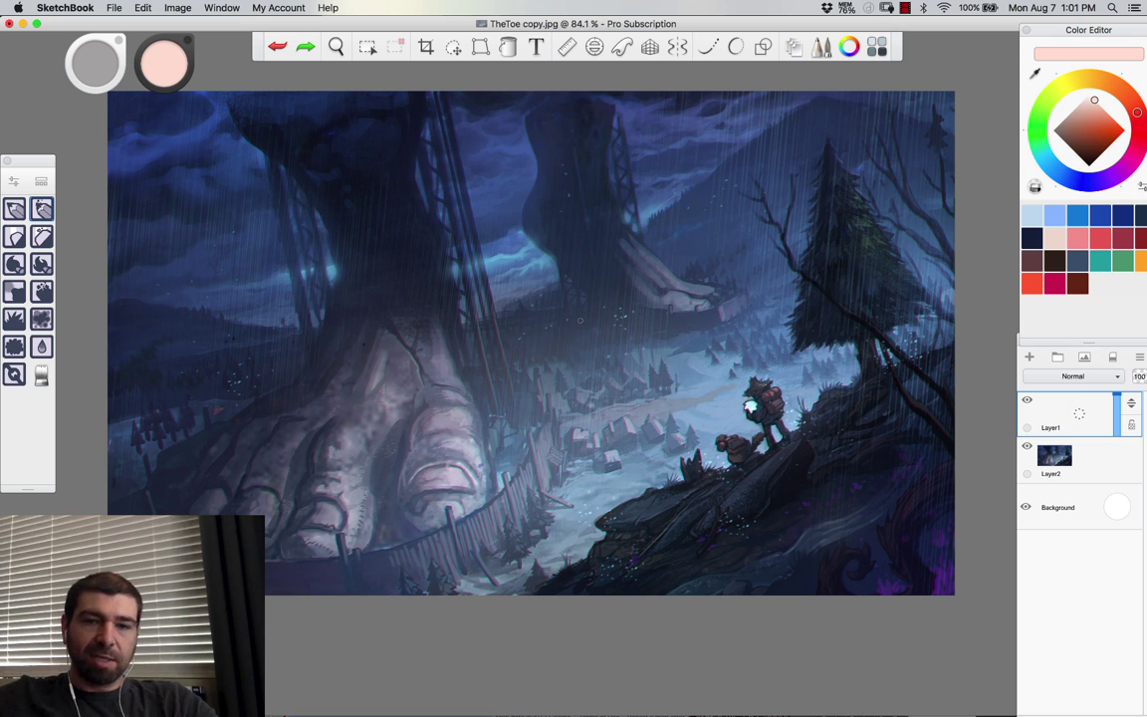
Step: Circle the two small figures in darker red at brush size 30, and try a smaller circle around the giant's big toenail
key(])
key(])
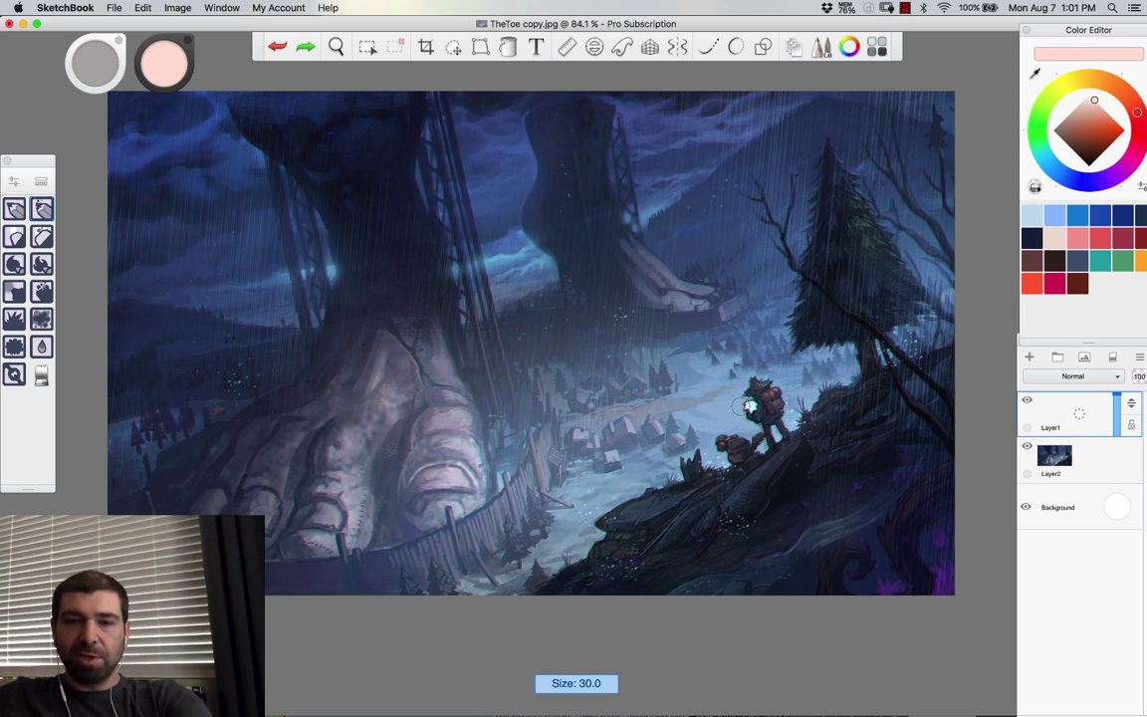
mouse_move(702, 418)
mouse_down()
mouse_move(697, 443)
mouse_move(686, 383)
mouse_up()
key(super+z)
click(1119, 133)
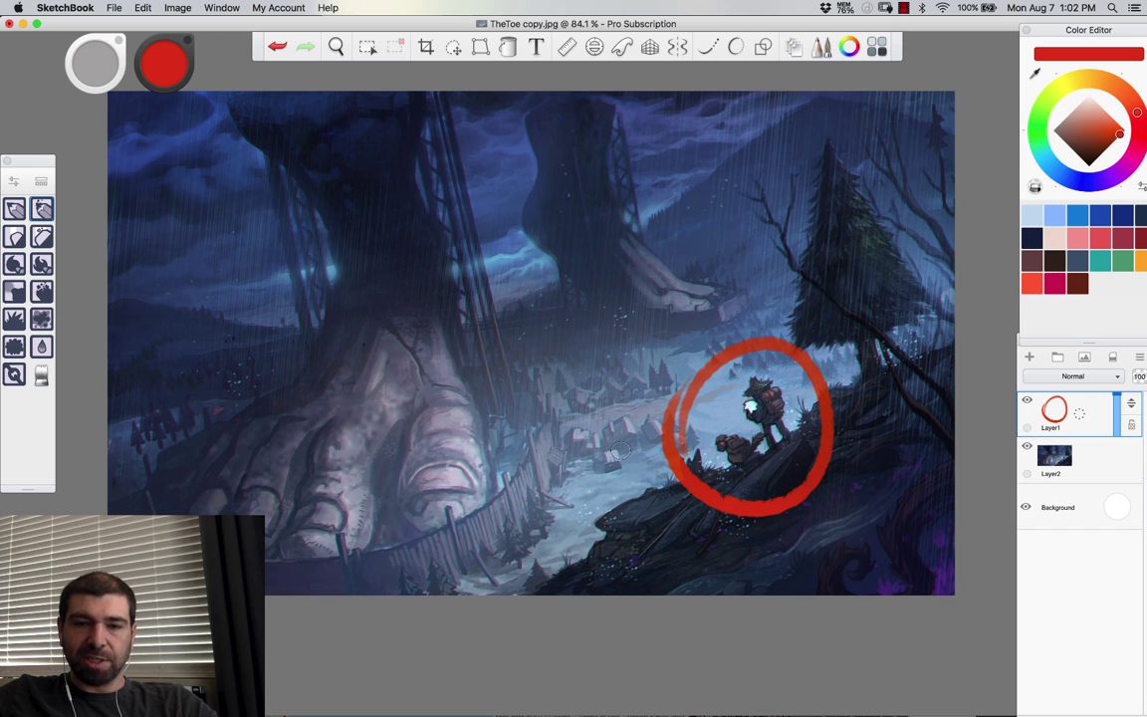
mouse_move(498, 463)
mouse_down()
mouse_move(433, 512)
mouse_move(453, 456)
mouse_up()
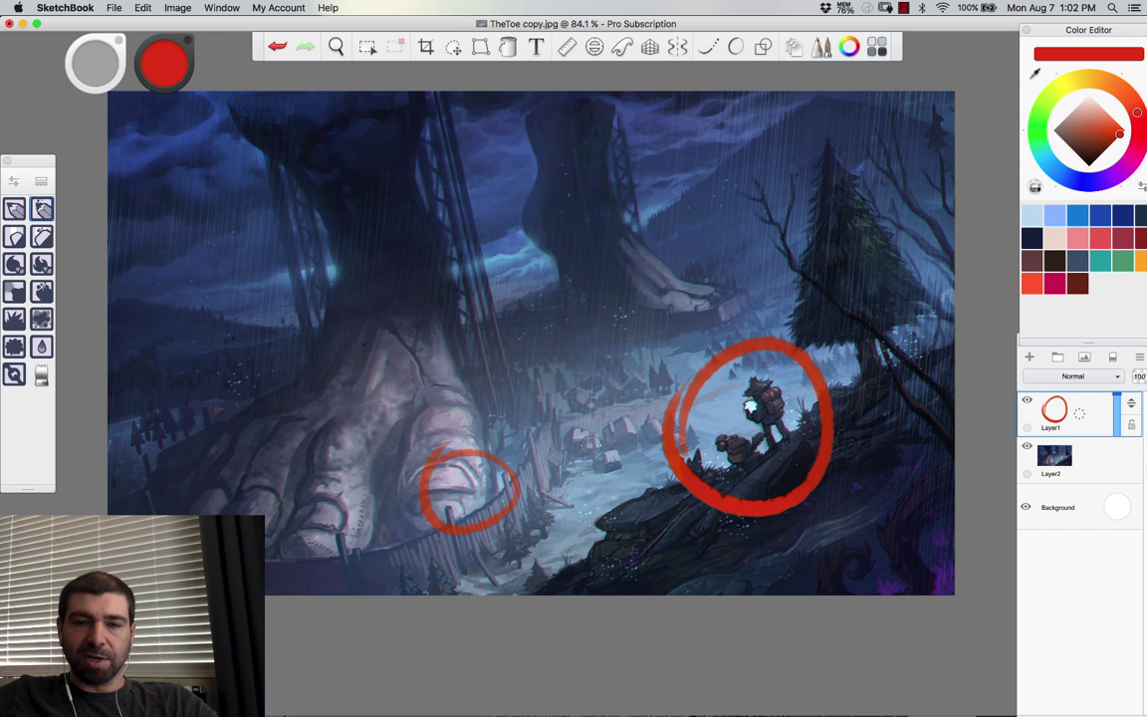
key(super+z)
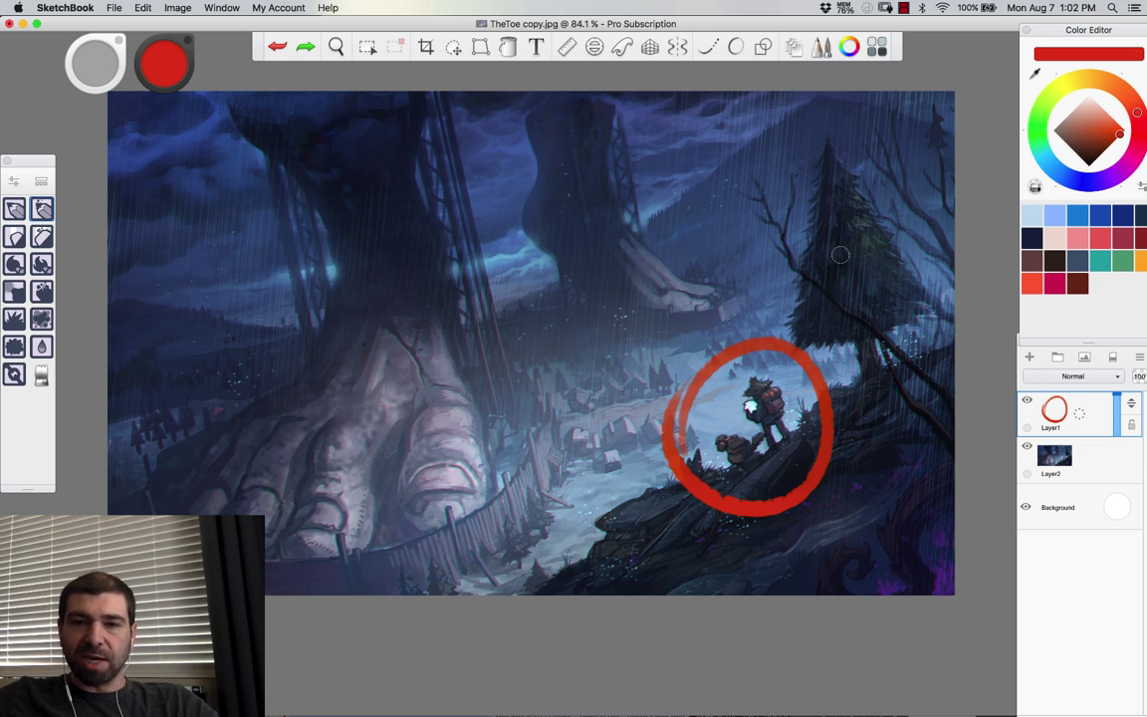
Step: Outline the large pine as a red triangle, and mark two small distant trees with triangles, using brush size 8 for the farther one
mouse_move(824, 147)
mouse_down()
mouse_move(791, 337)
mouse_move(896, 317)
mouse_move(908, 268)
mouse_move(825, 127)
mouse_up()
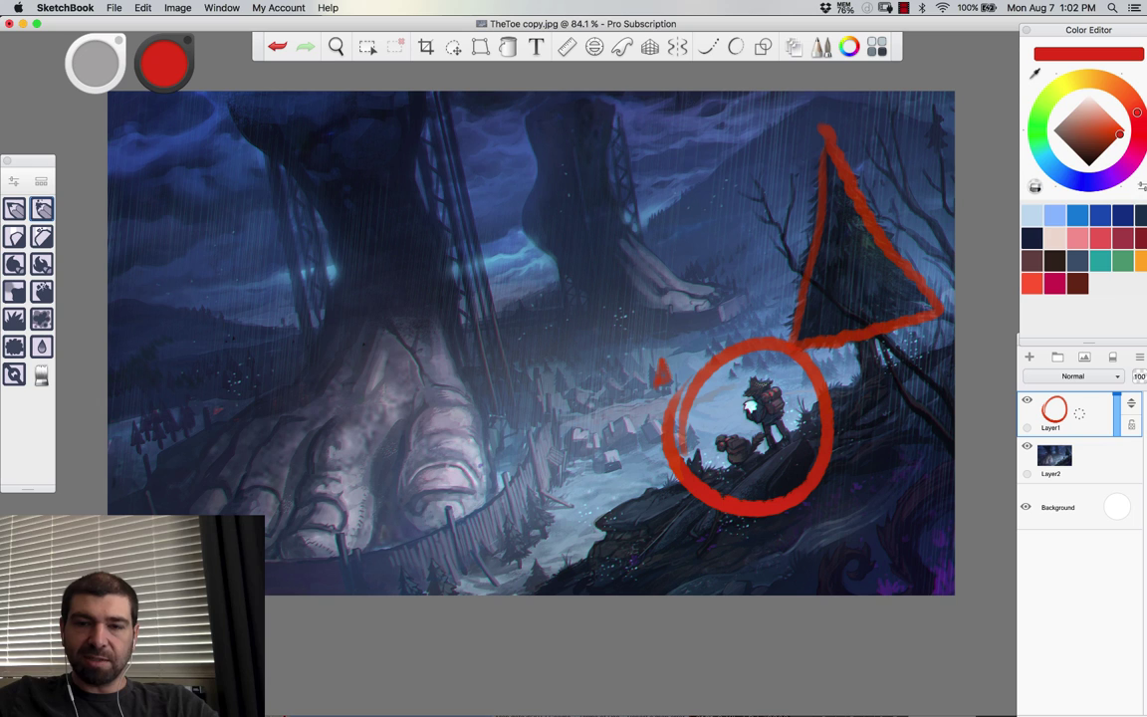
key([)
key([)
key([)
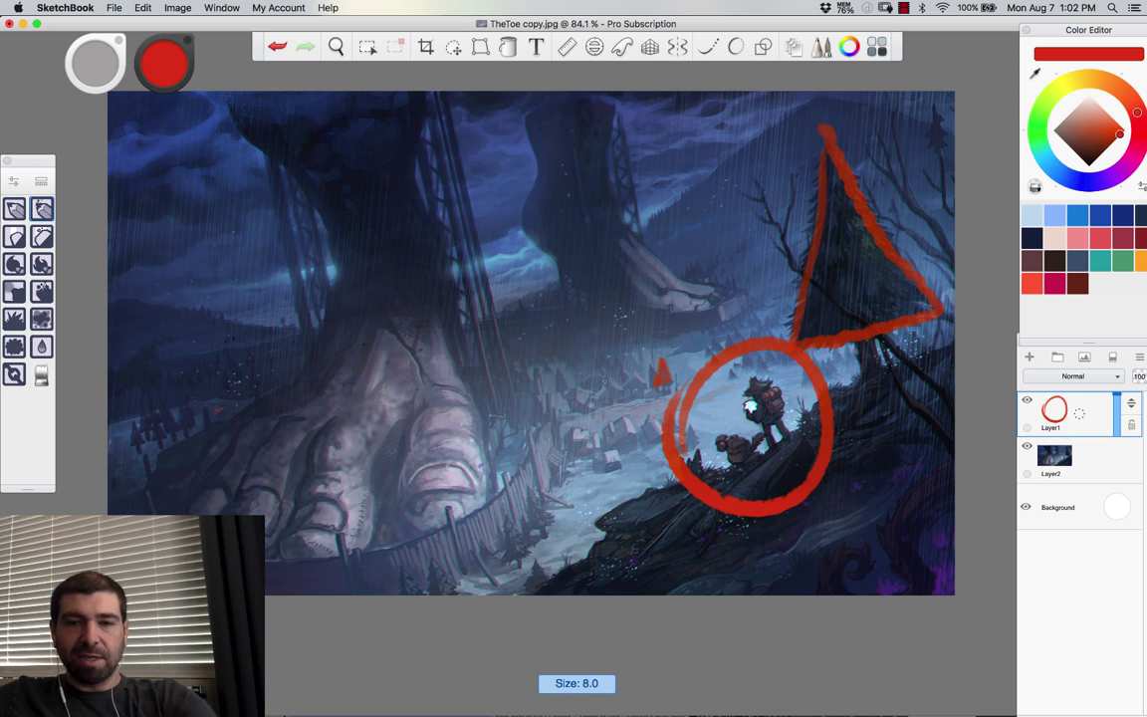
drag(556, 370, 554, 387)
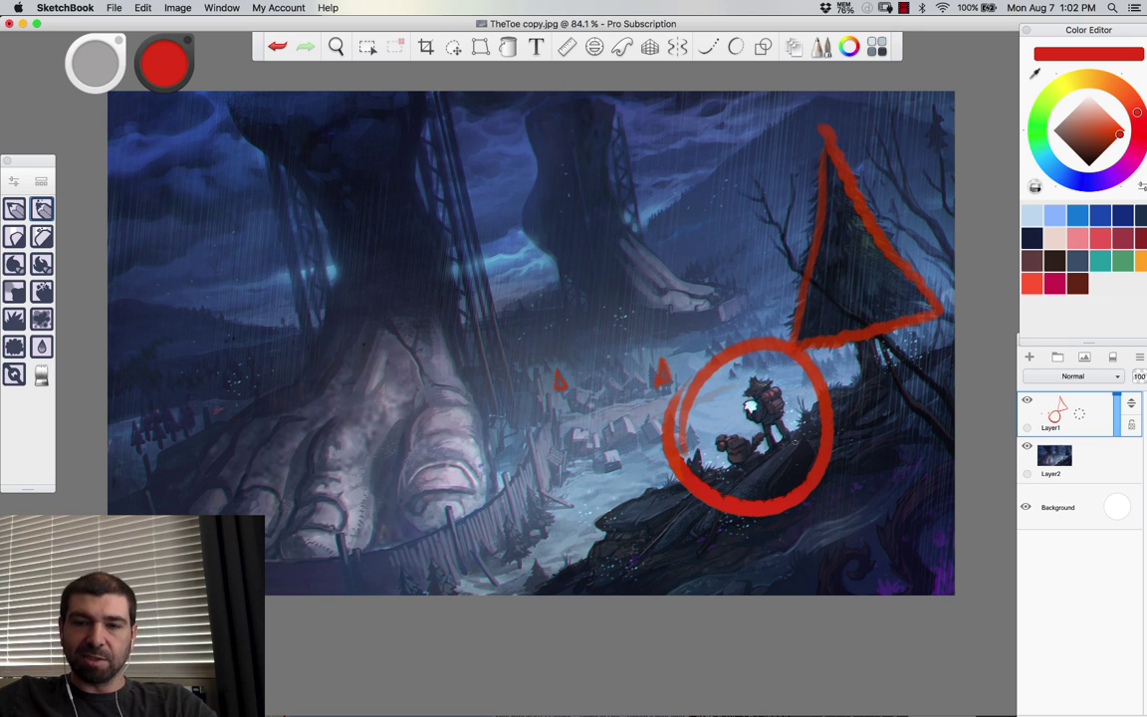
Step: Try an oval around the standing figure, and outline a village house as a small red block shape
drag(762, 371, 766, 375)
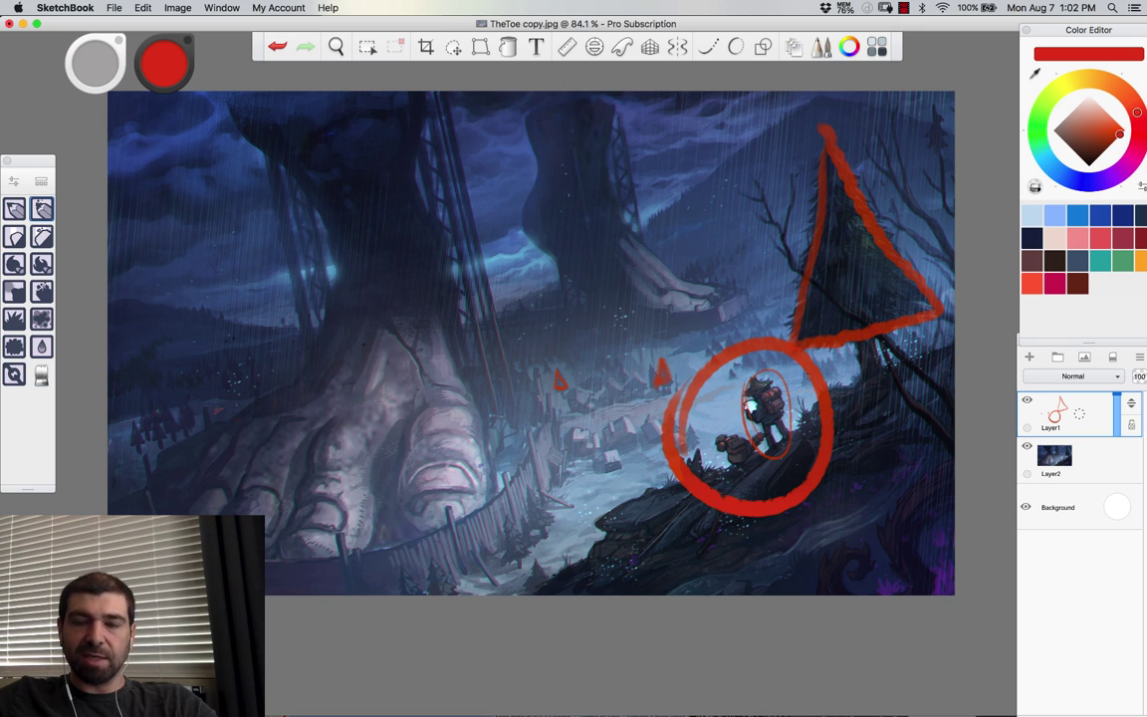
key(super+z)
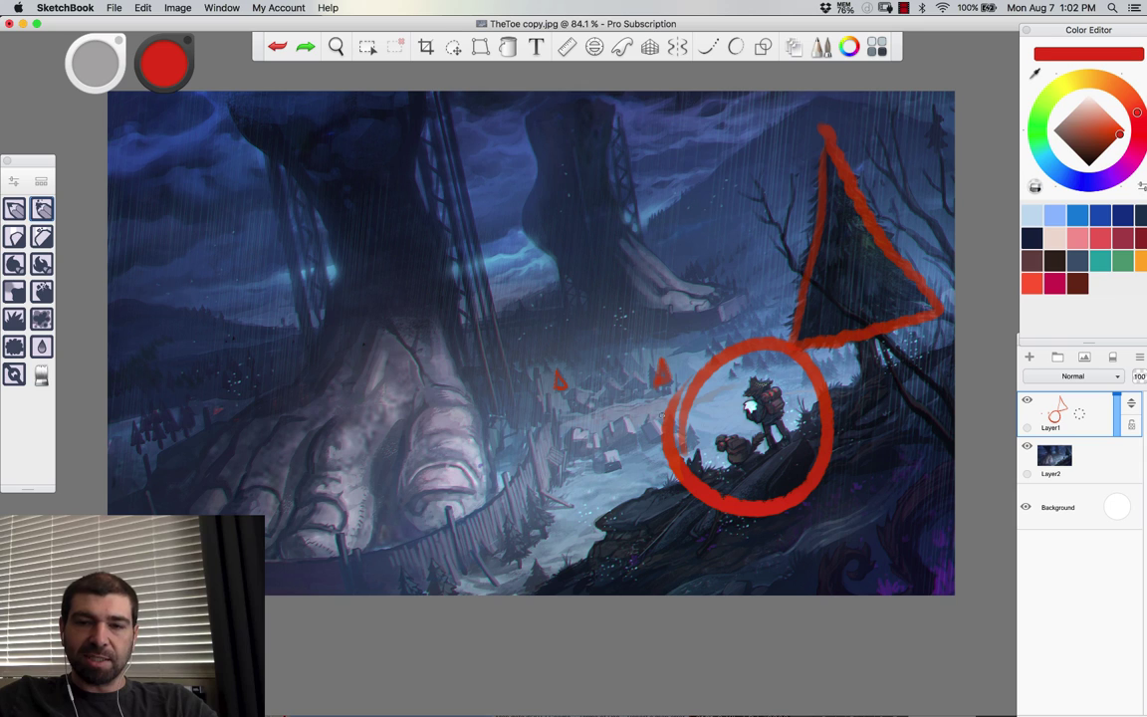
drag(660, 414, 593, 410)
key(super+z)
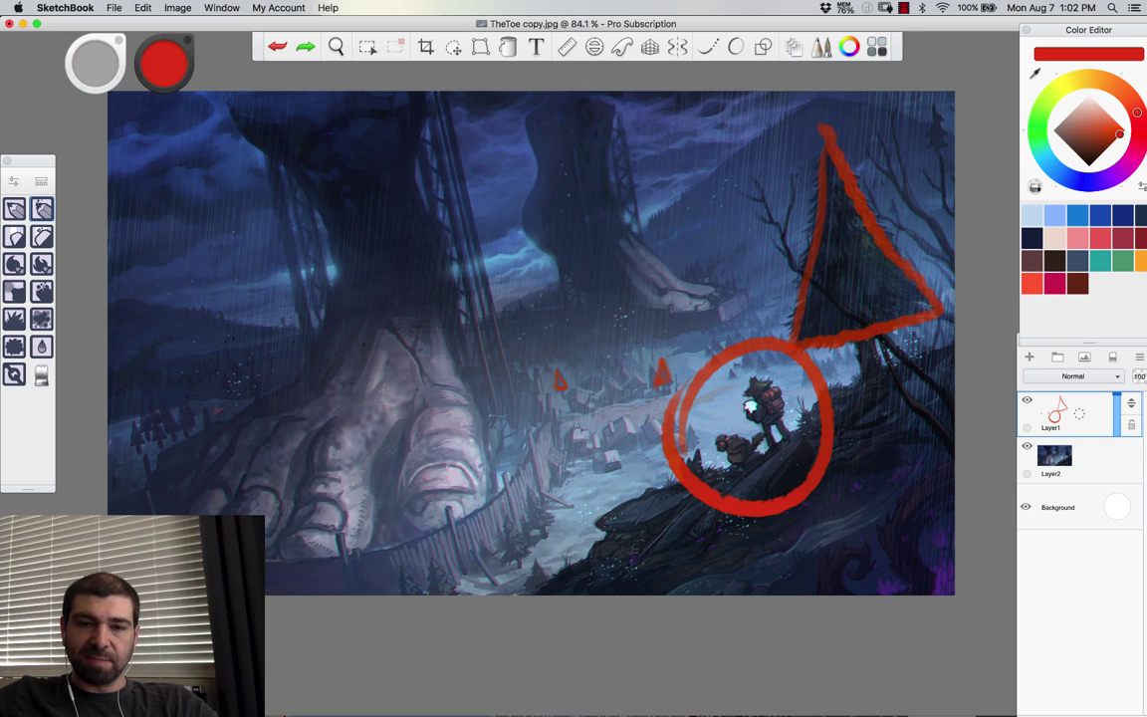
mouse_move(601, 430)
mouse_down()
mouse_move(631, 415)
mouse_move(636, 436)
mouse_up()
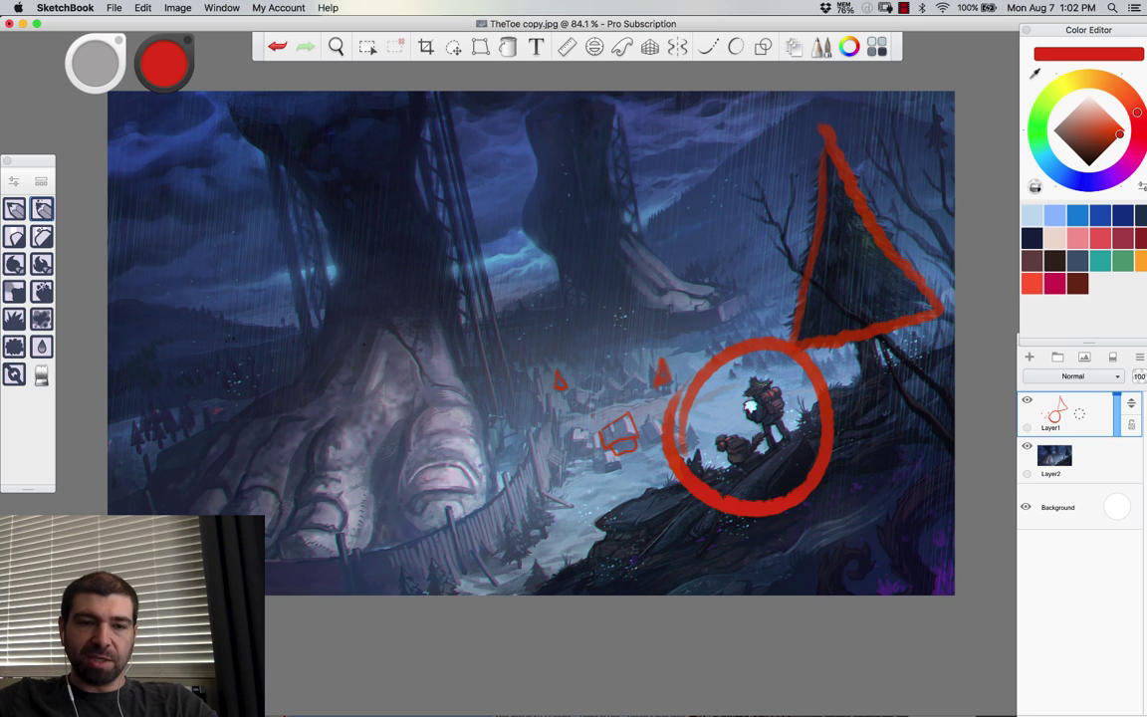
Step: Try a red outline around the giant foot, undo it, and clear all marks from Layer1
mouse_move(164, 503)
mouse_down()
mouse_move(261, 339)
mouse_move(367, 297)
mouse_move(456, 343)
mouse_move(495, 508)
mouse_move(299, 570)
mouse_move(187, 481)
mouse_up()
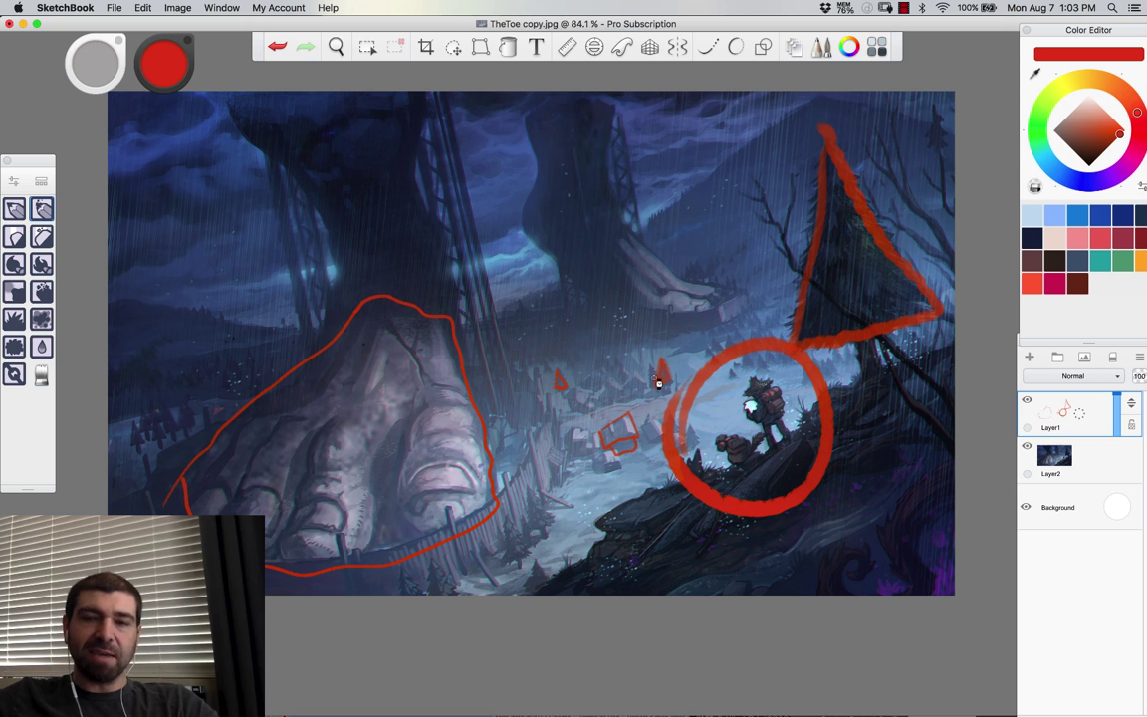
key(super+z)
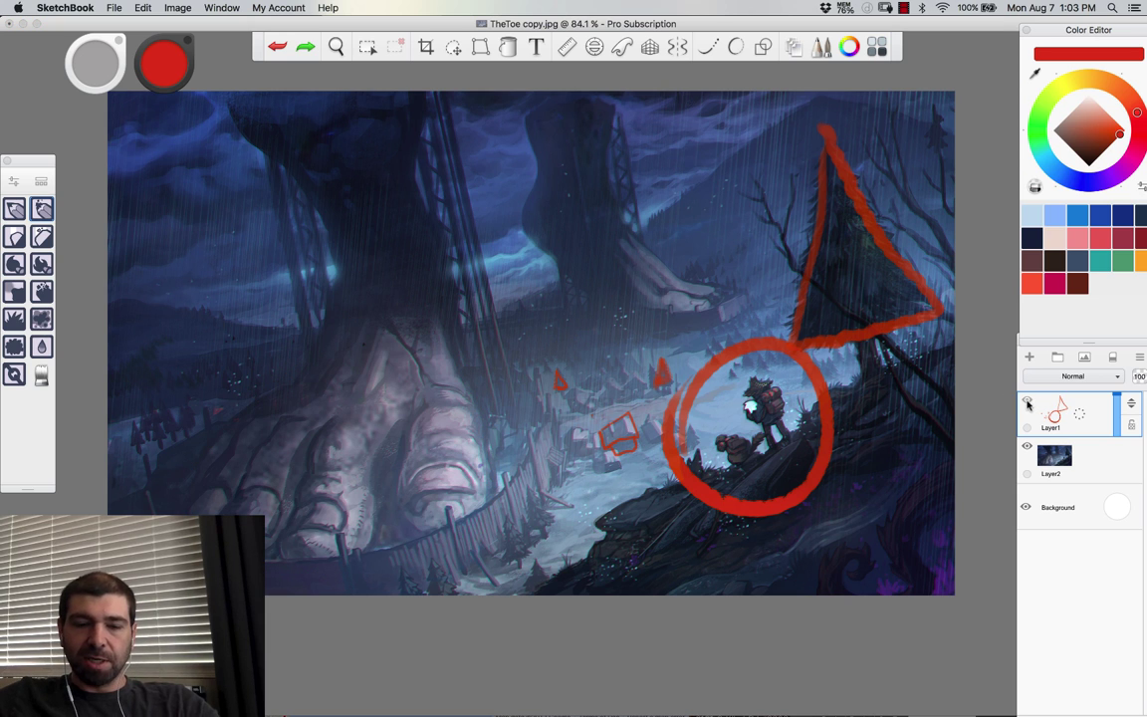
key(super+a)
key(Delete)
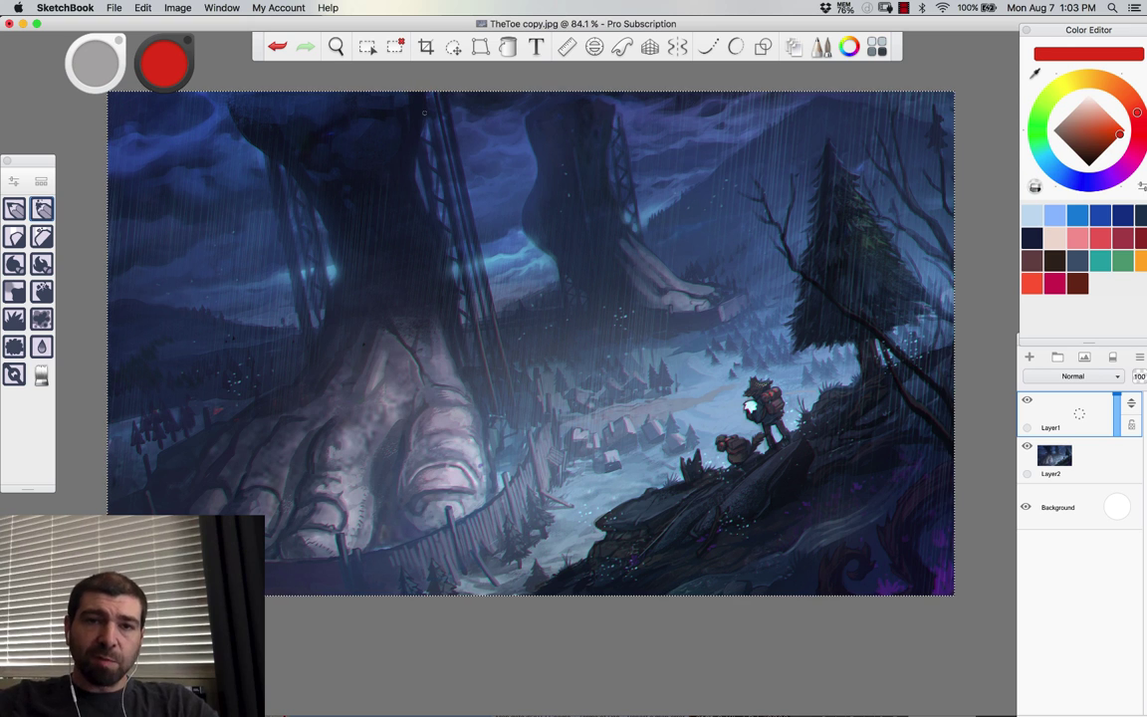
Step: Trace a long scaffold beam beside the near leg in red, and try an arc over the top of the distant leg
drag(424, 113, 483, 360)
drag(419, 126, 468, 356)
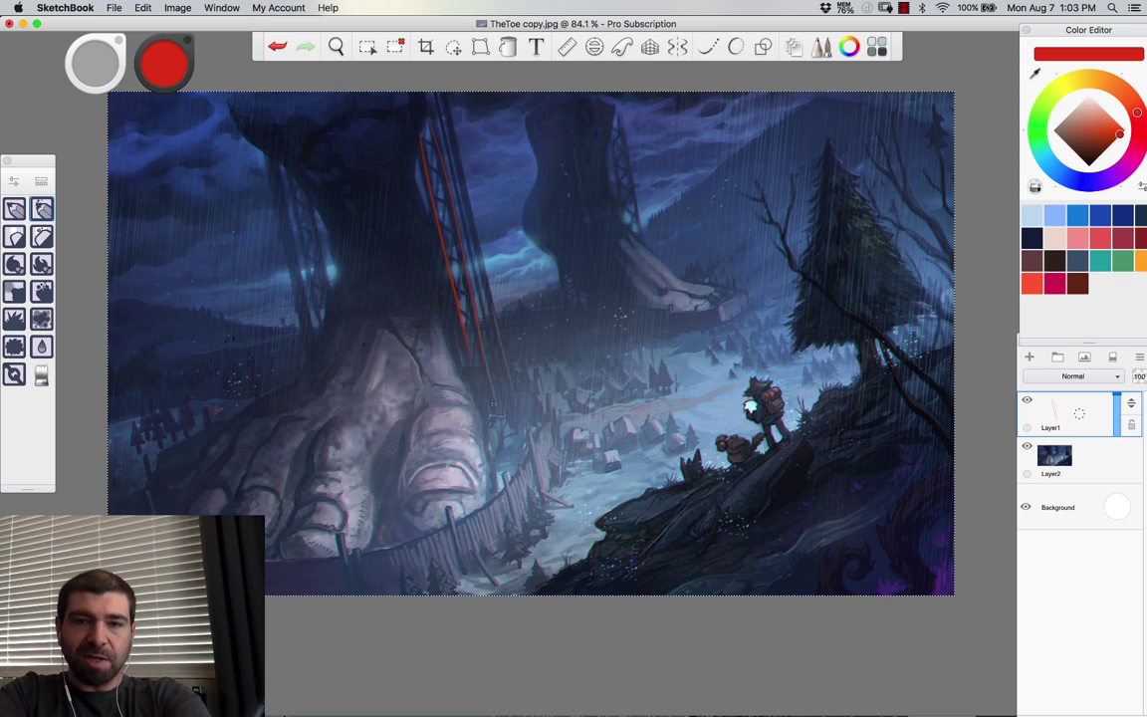
key(super+z)
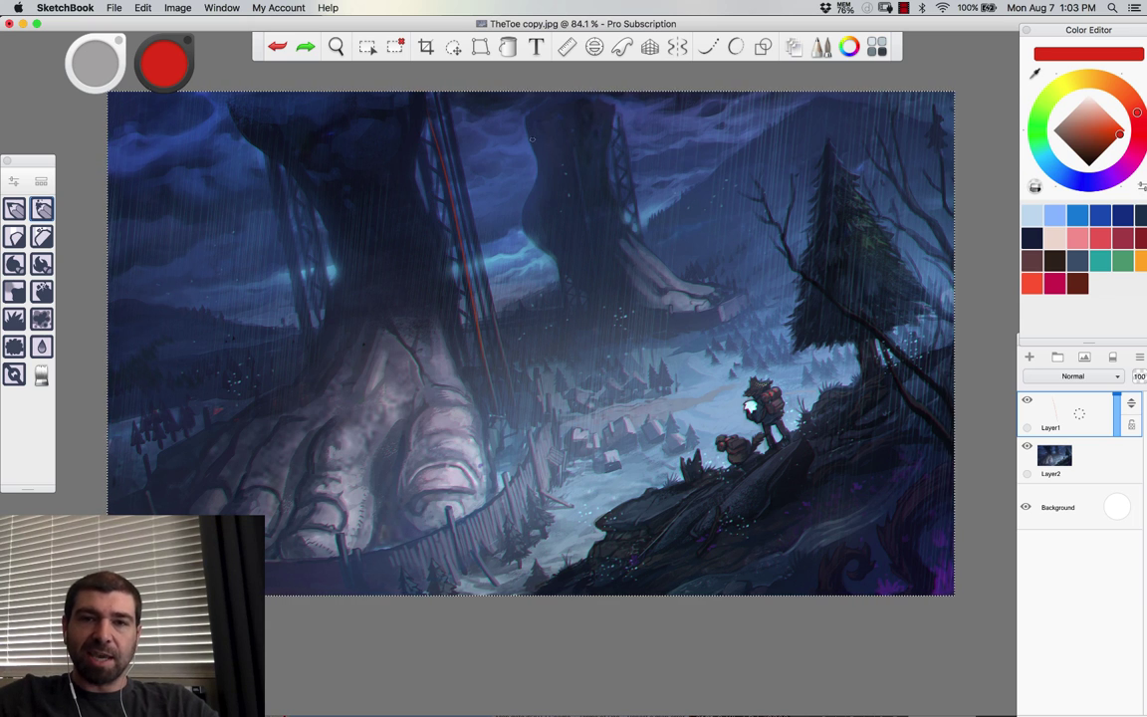
drag(609, 100, 624, 118)
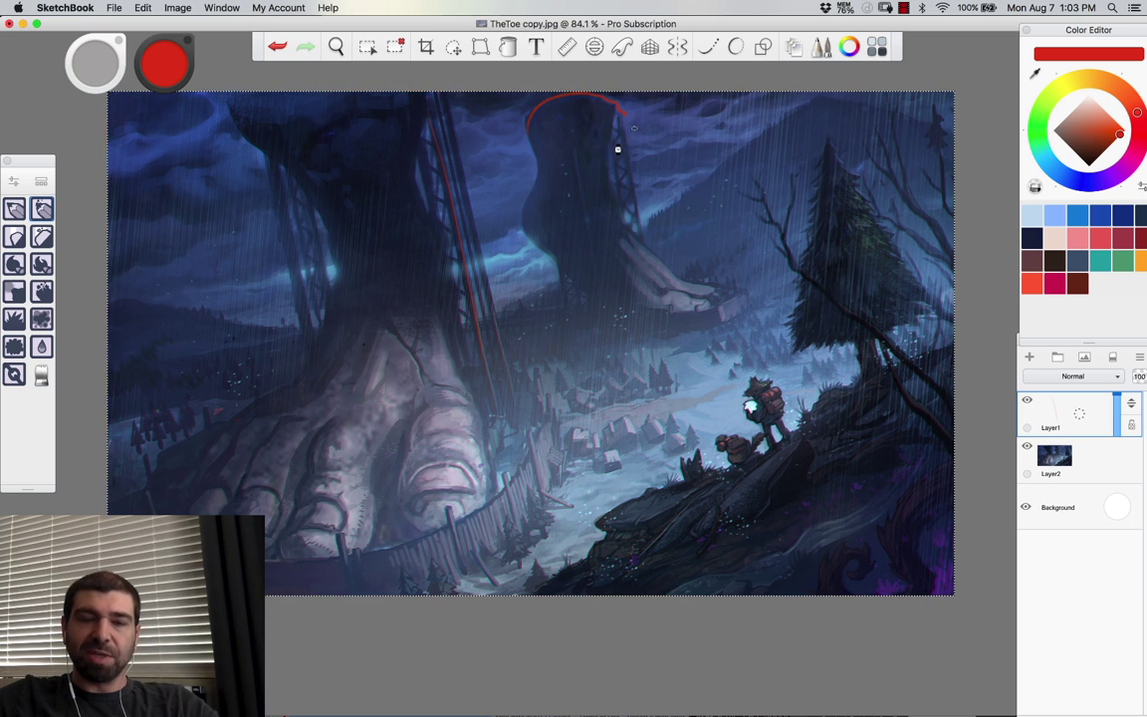
key(super+z)
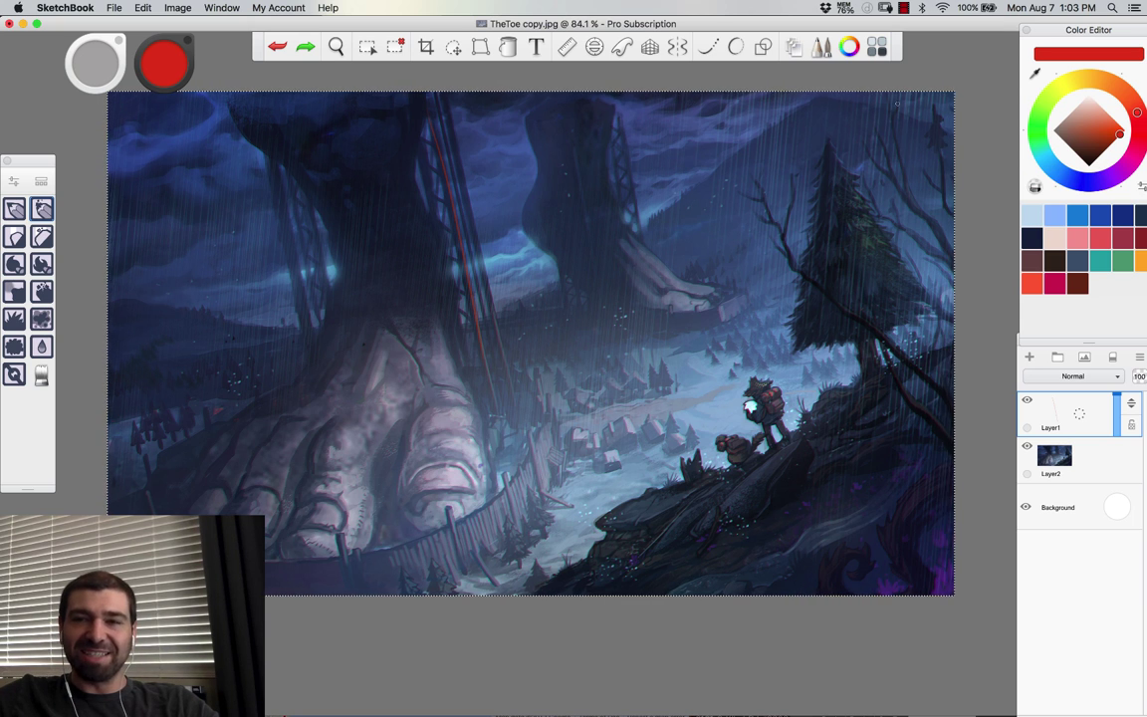
Step: Draw three red diagonal lines slanting down across the pine tree toward the village
drag(886, 107, 548, 491)
drag(952, 147, 675, 397)
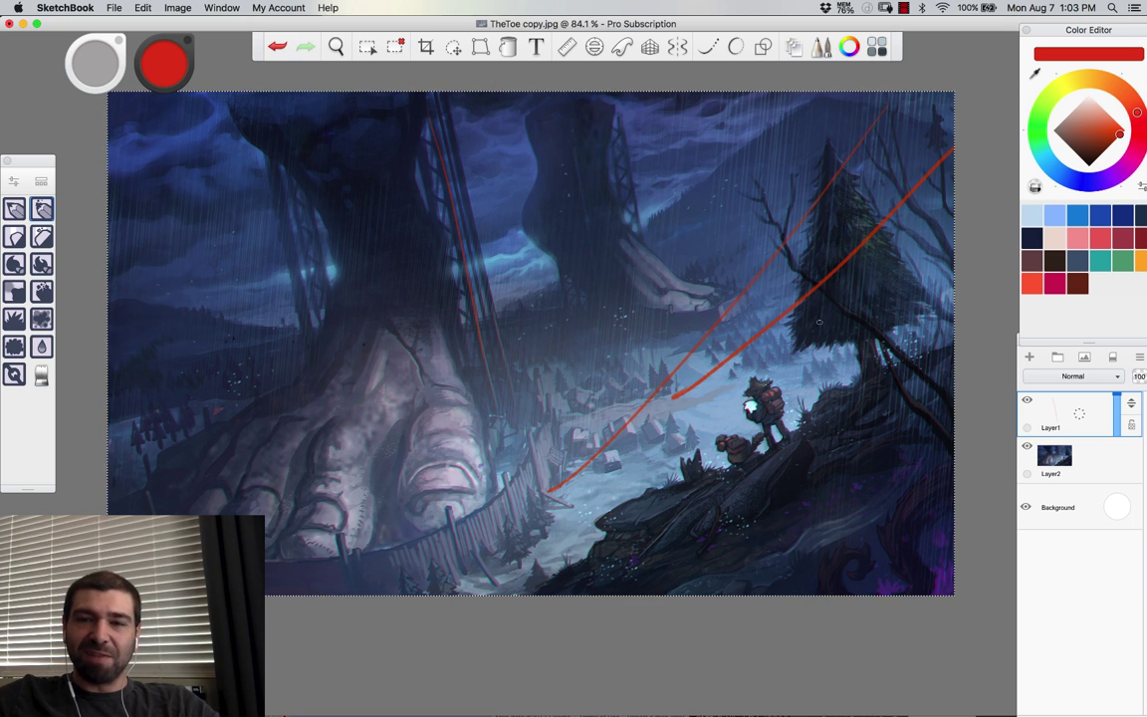
drag(953, 283, 631, 465)
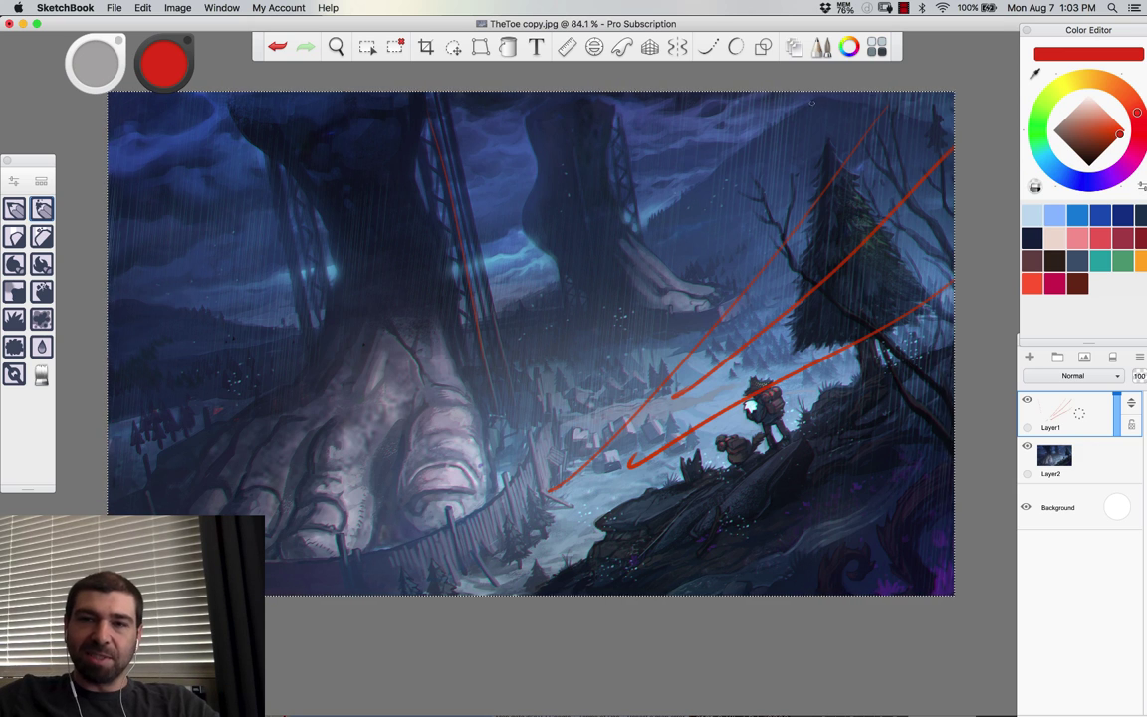
Step: Draw doubled diagonals across the distant leg, circle the glowing cloud between the legs, and extend an arrow to the near foot
drag(812, 104, 524, 311)
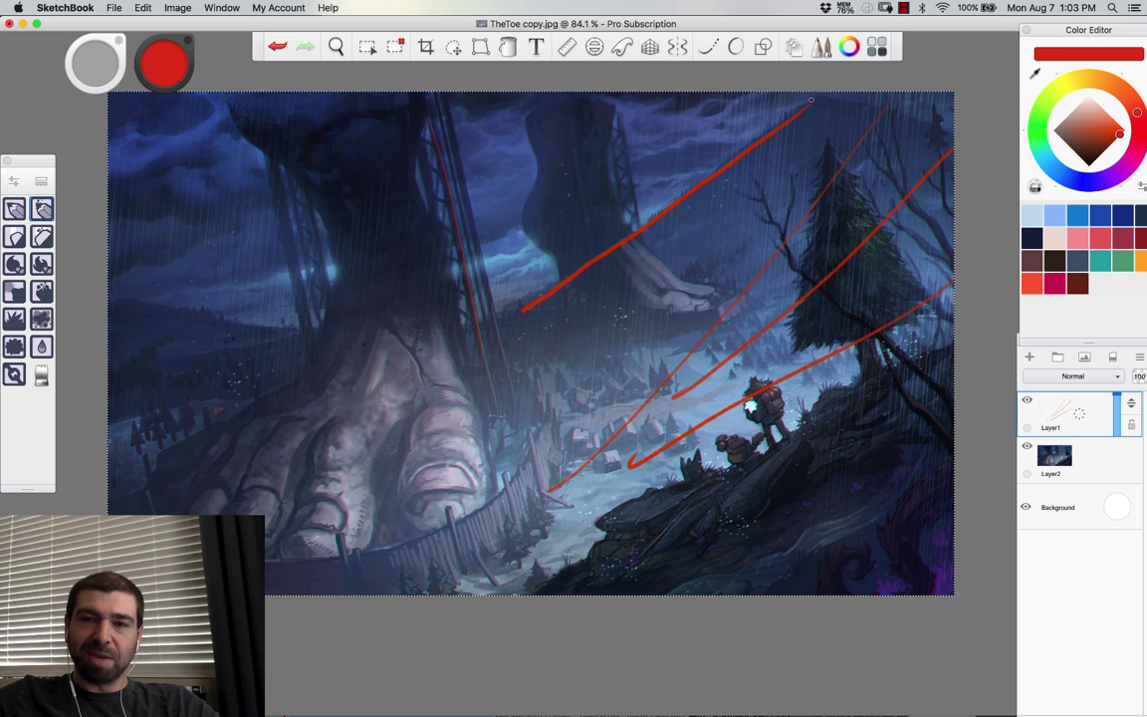
mouse_move(812, 100)
mouse_down()
mouse_move(540, 285)
mouse_move(605, 235)
mouse_up()
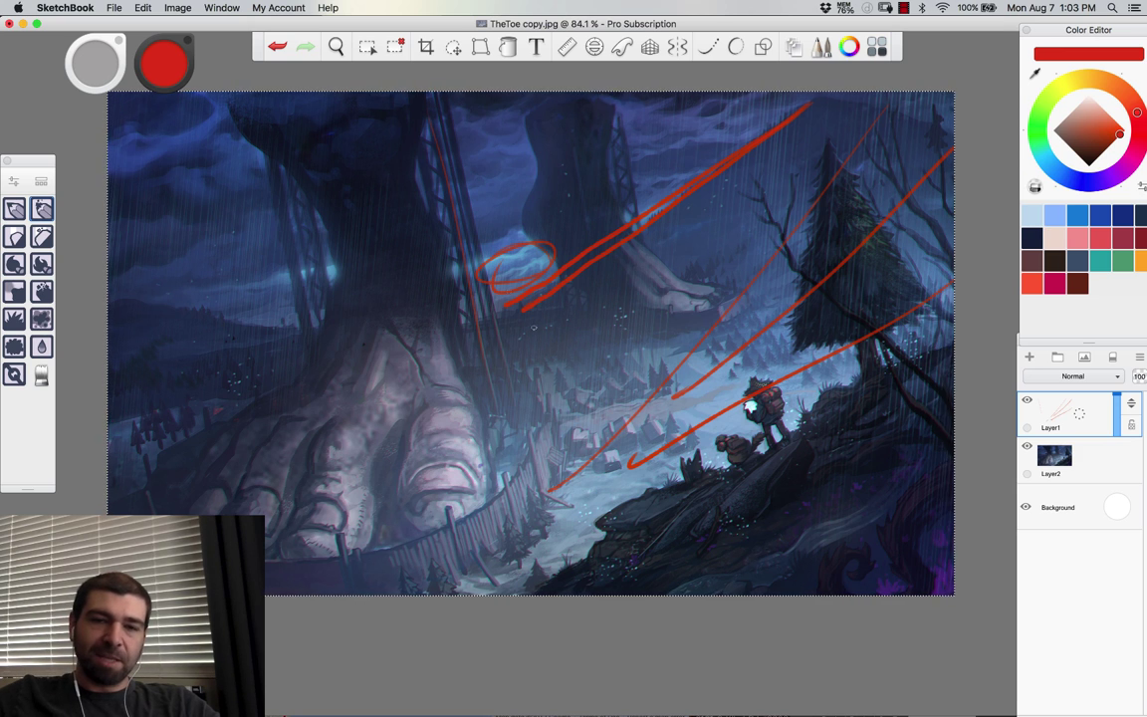
mouse_move(503, 331)
mouse_down()
mouse_move(416, 366)
mouse_move(453, 377)
mouse_up()
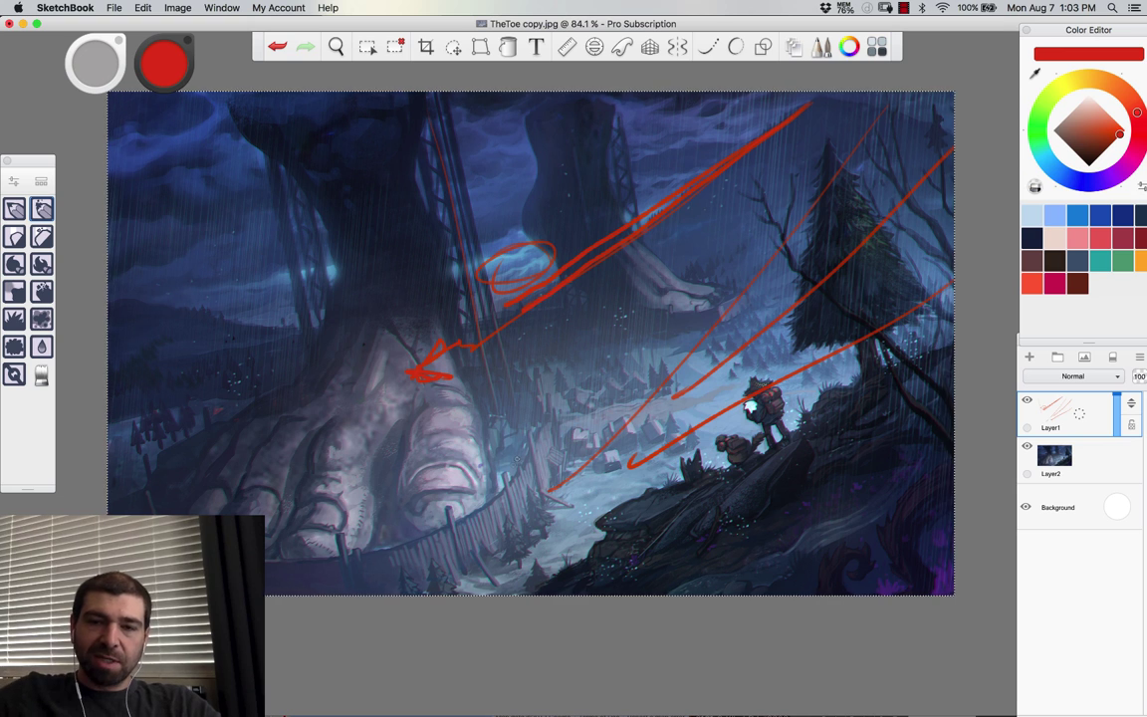
Step: Circle the two small figures in red, and draw an arrow from them across the village to the giant's big toe
mouse_move(486, 473)
mouse_down()
mouse_move(656, 440)
mouse_move(555, 446)
mouse_move(684, 416)
mouse_move(698, 438)
mouse_up()
key(super+z)
drag(787, 378, 757, 382)
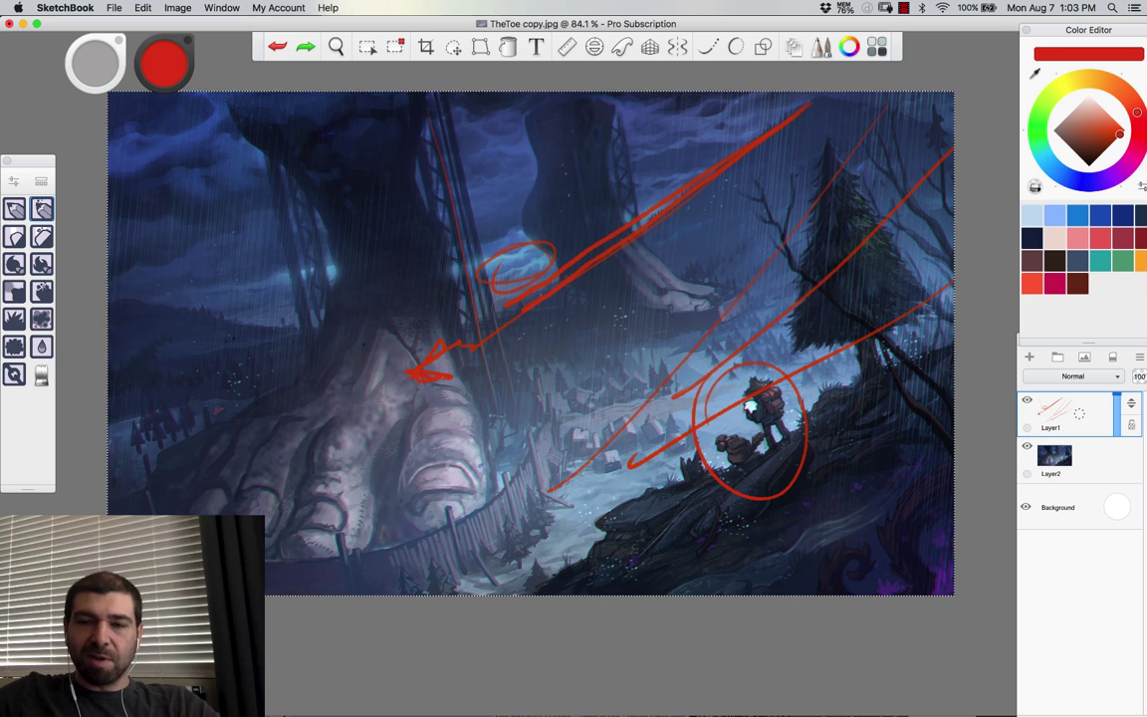
mouse_move(687, 431)
mouse_down()
mouse_move(563, 441)
mouse_move(493, 461)
mouse_move(500, 446)
mouse_move(493, 476)
mouse_up()
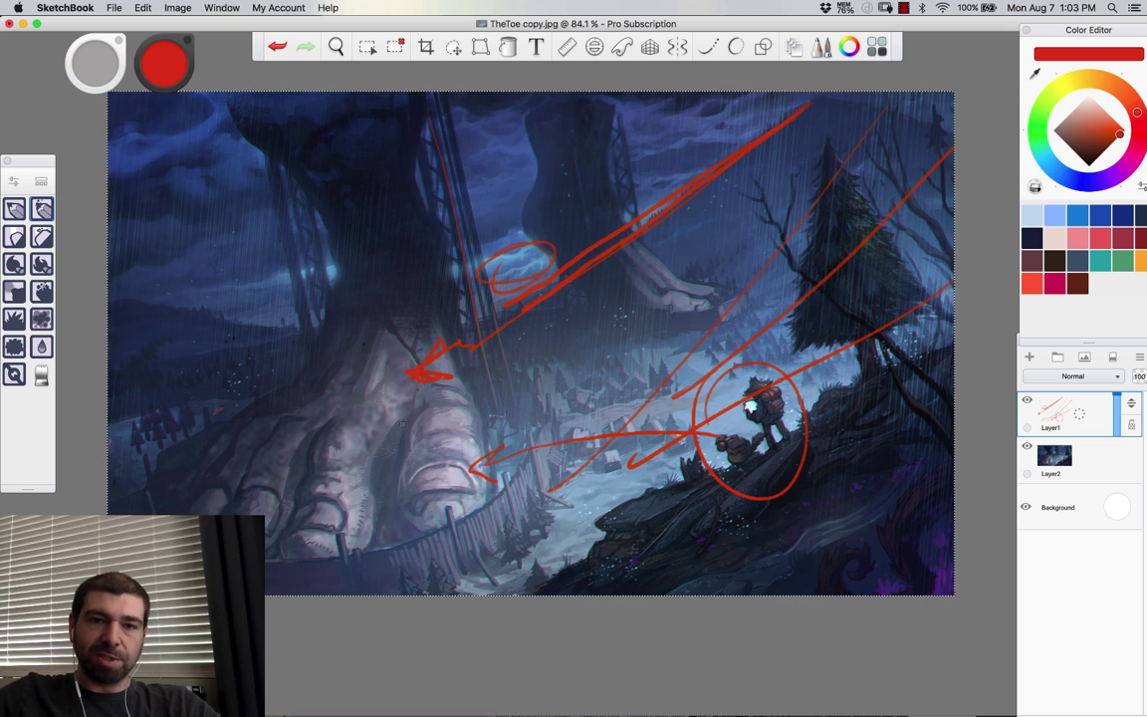
Step: Compare the painting with the red annotations on Layer1 hidden and shown, and clear them from the layer
click(1026, 400)
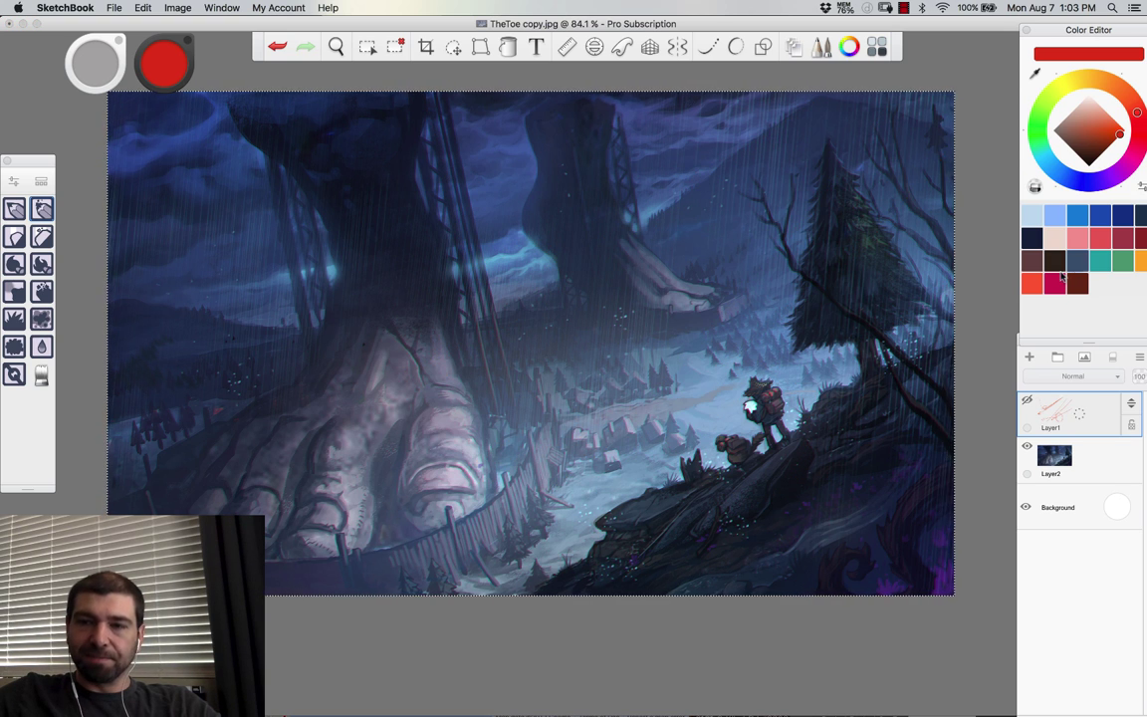
click(1133, 261)
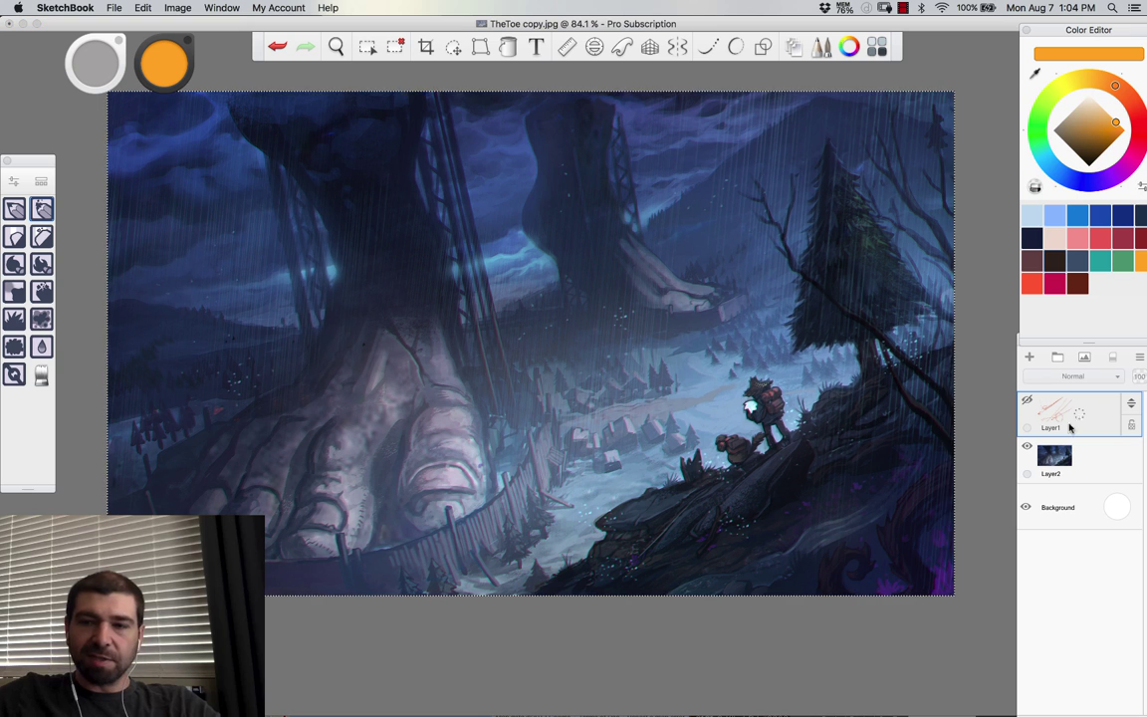
click(1028, 402)
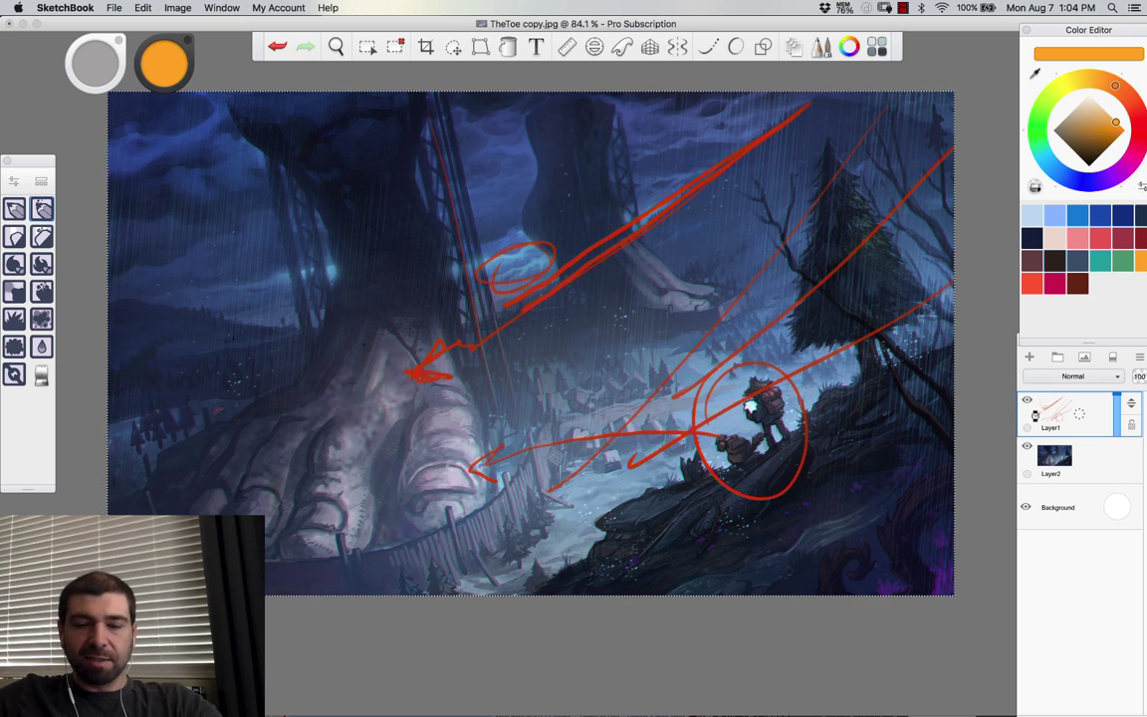
click(1027, 401)
key(Delete)
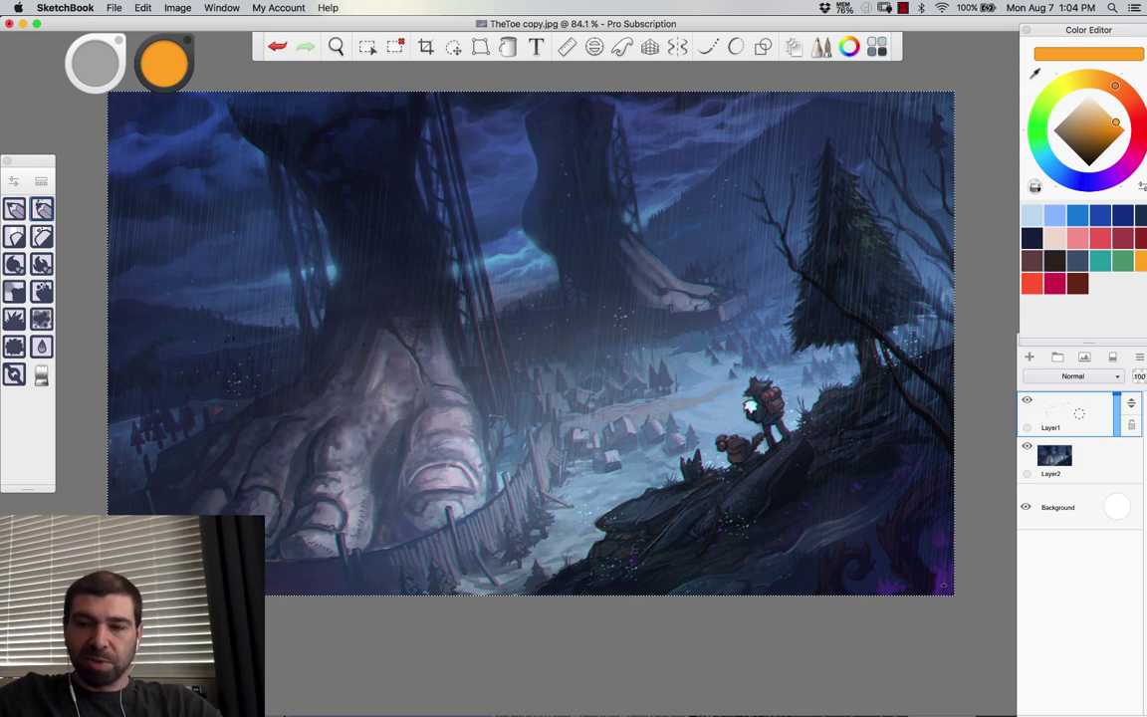
Step: Try marks in colours sampled from the purple foreground corner and the blue clouds in the opposite corner
alt+click(944, 580)
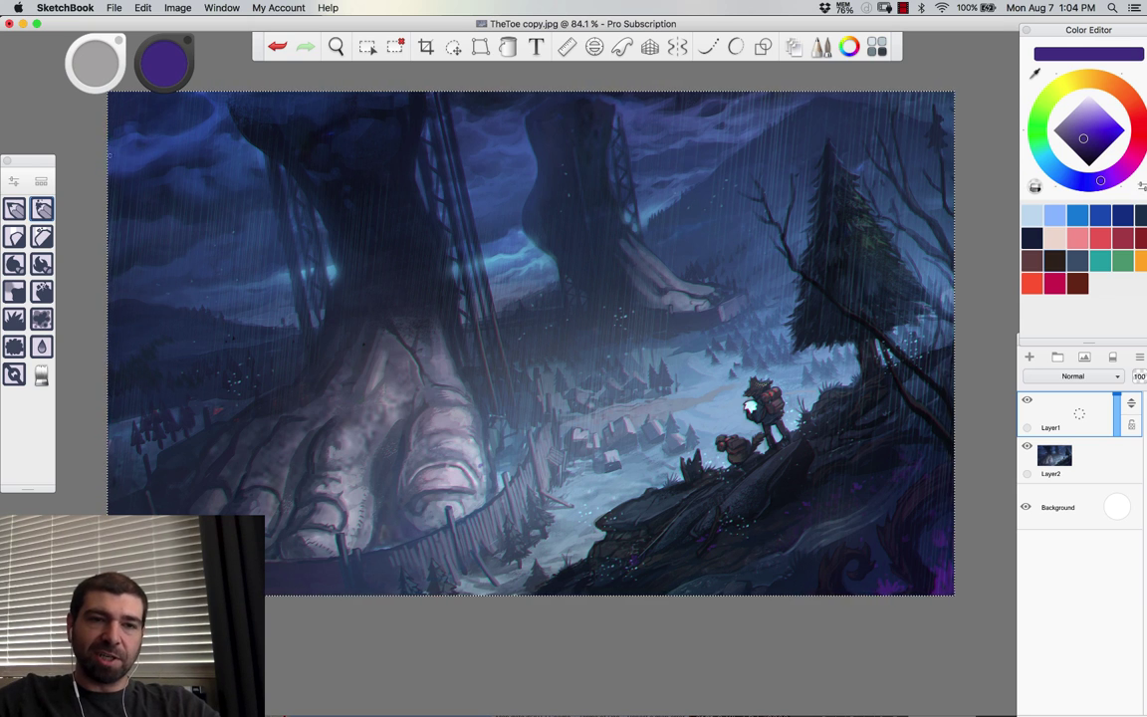
key(super+z)
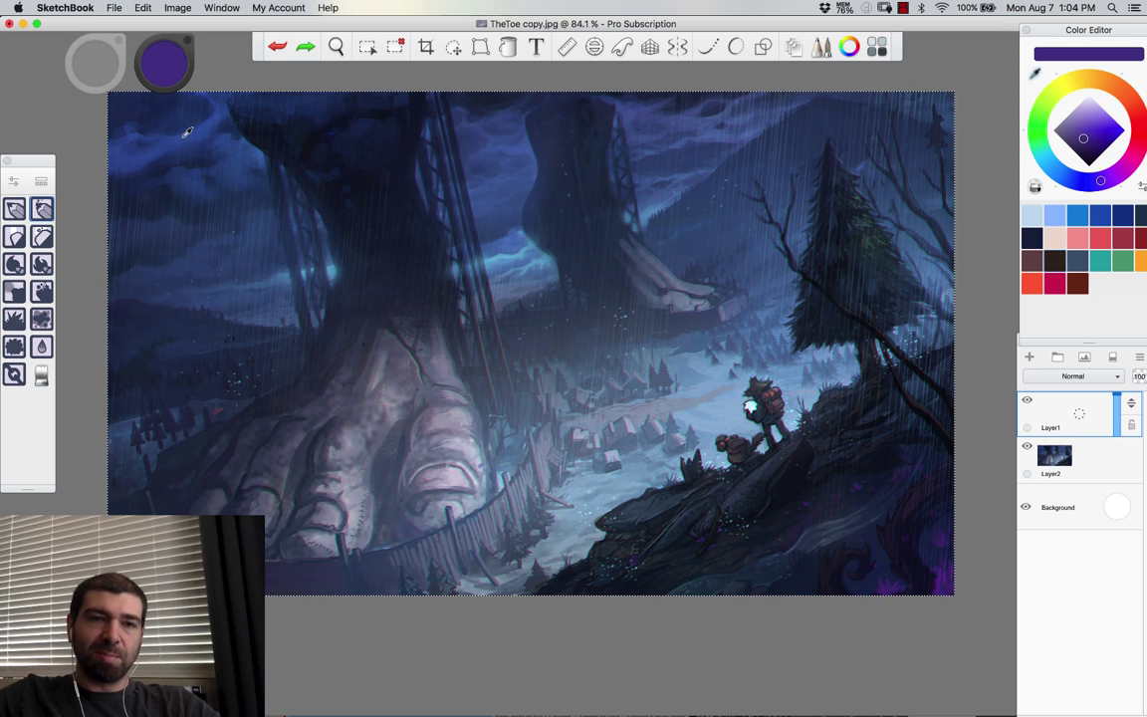
alt+click(181, 135)
drag(180, 134, 186, 132)
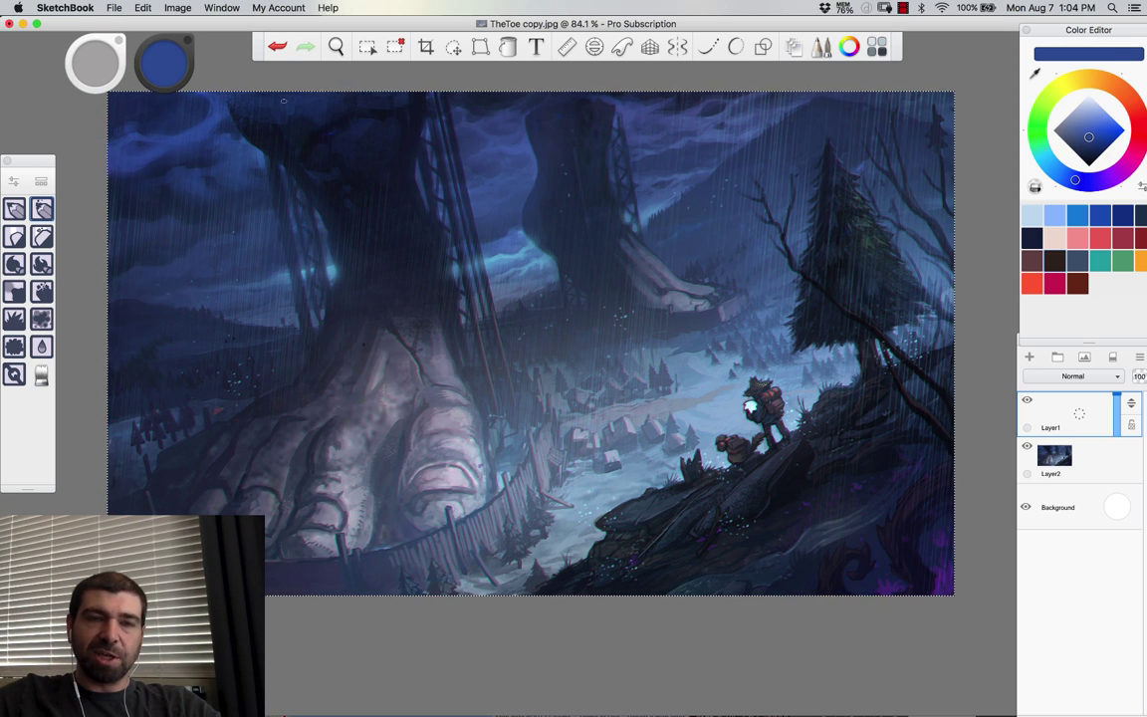
Step: Sample the foreground purple, enlarge the brush, and fill rounded patches over the painting's upper-left and lower-right corners
alt+click(944, 574)
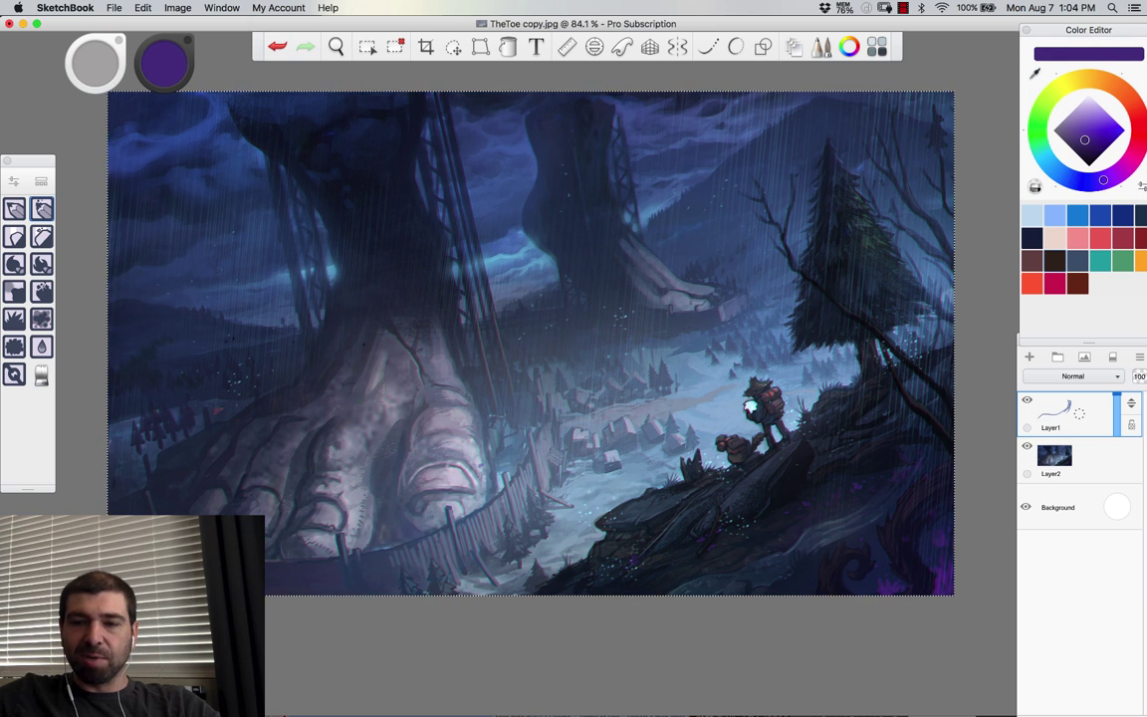
key(super+z)
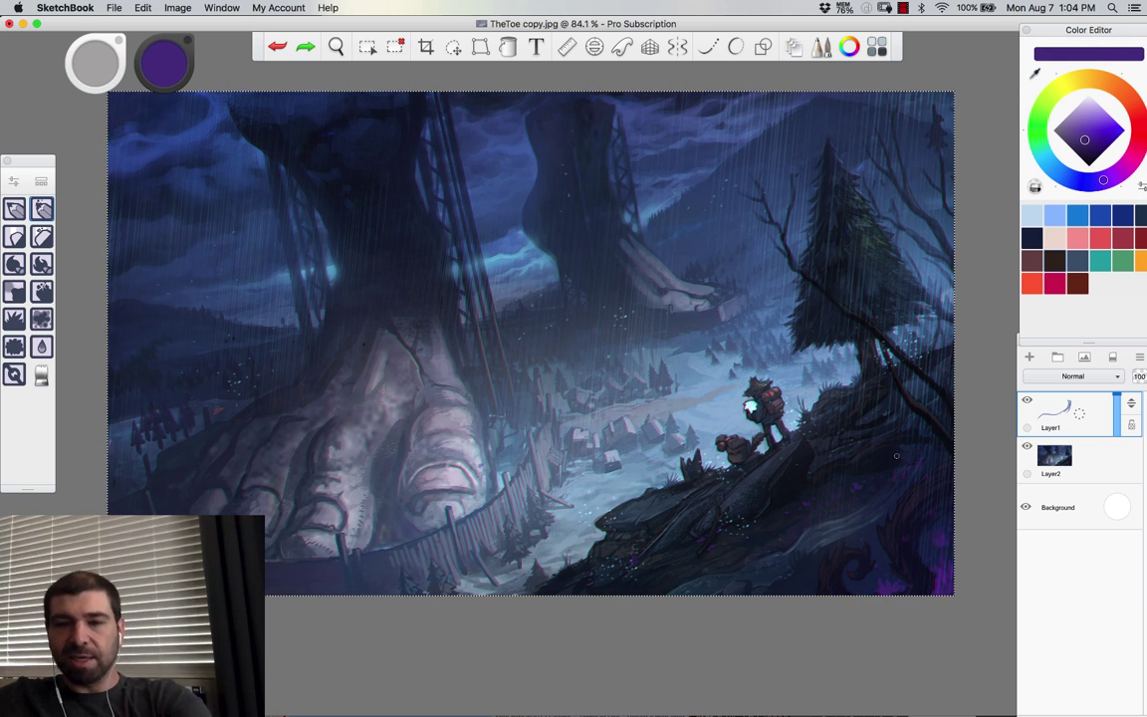
key(bracketright)
key(bracketright)
mouse_move(952, 480)
mouse_down()
mouse_move(862, 523)
mouse_move(825, 594)
mouse_up()
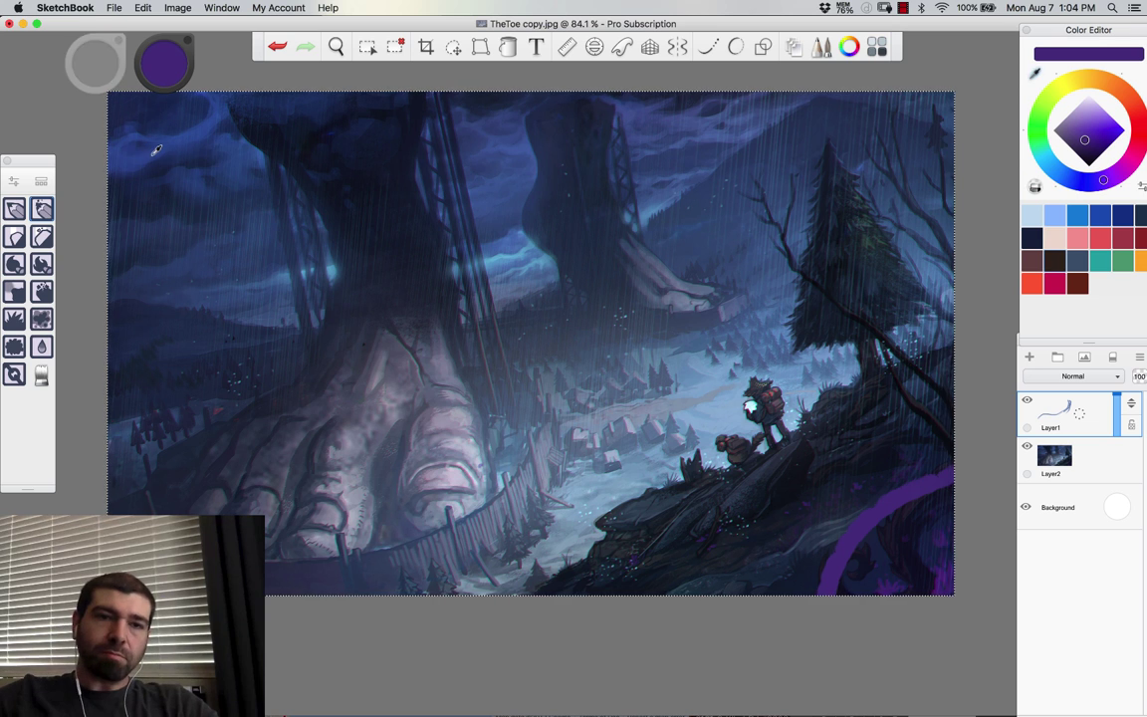
mouse_move(111, 173)
mouse_down()
mouse_move(204, 140)
mouse_move(242, 95)
mouse_up()
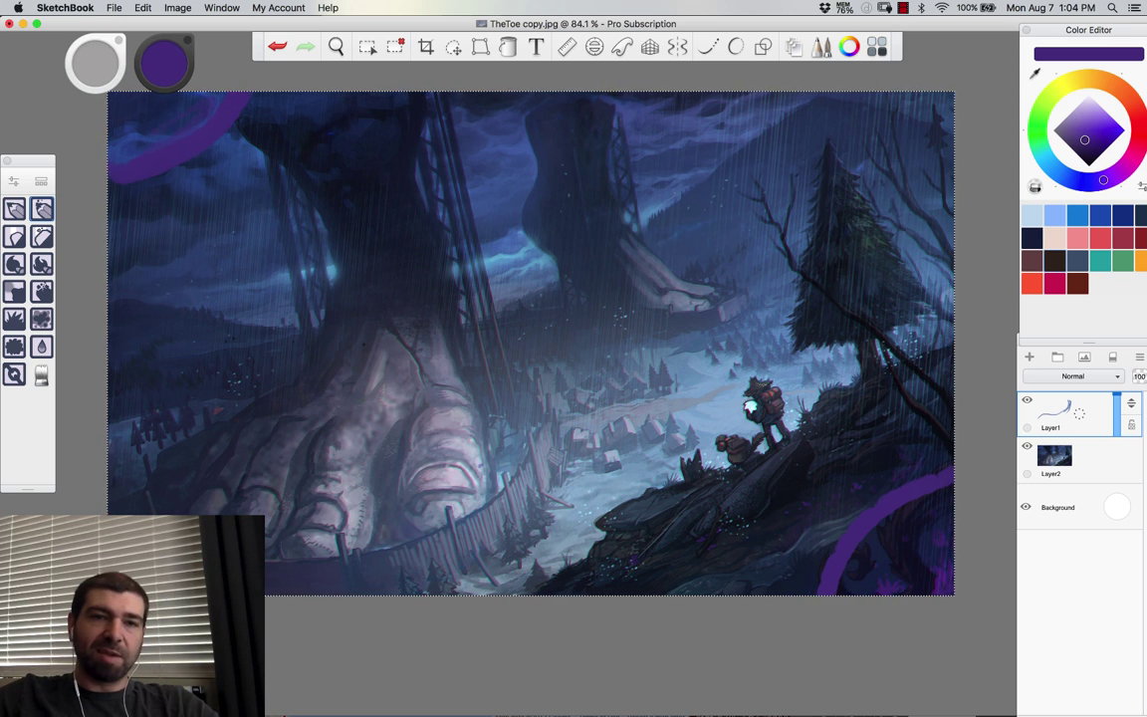
drag(121, 142, 197, 101)
mouse_move(945, 495)
mouse_down()
mouse_move(858, 569)
mouse_move(941, 512)
mouse_up()
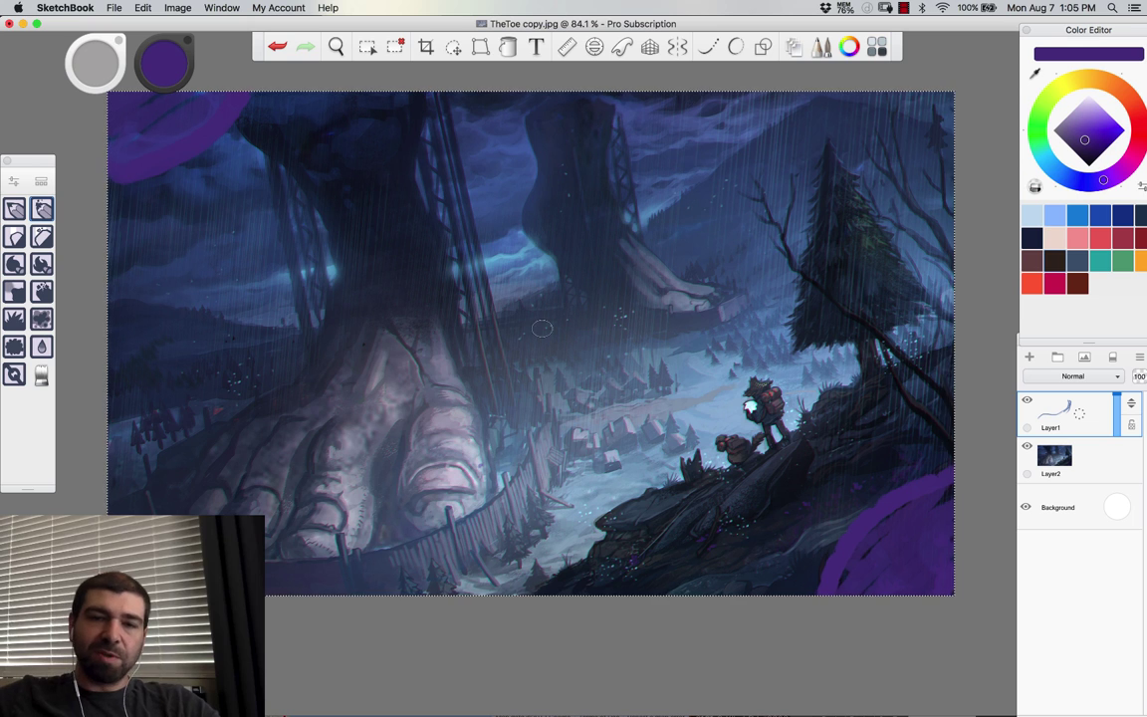
Step: Try a vertical purple line down the middle of the painting, and clear the purple corner patches from Layer1
drag(519, 96, 510, 593)
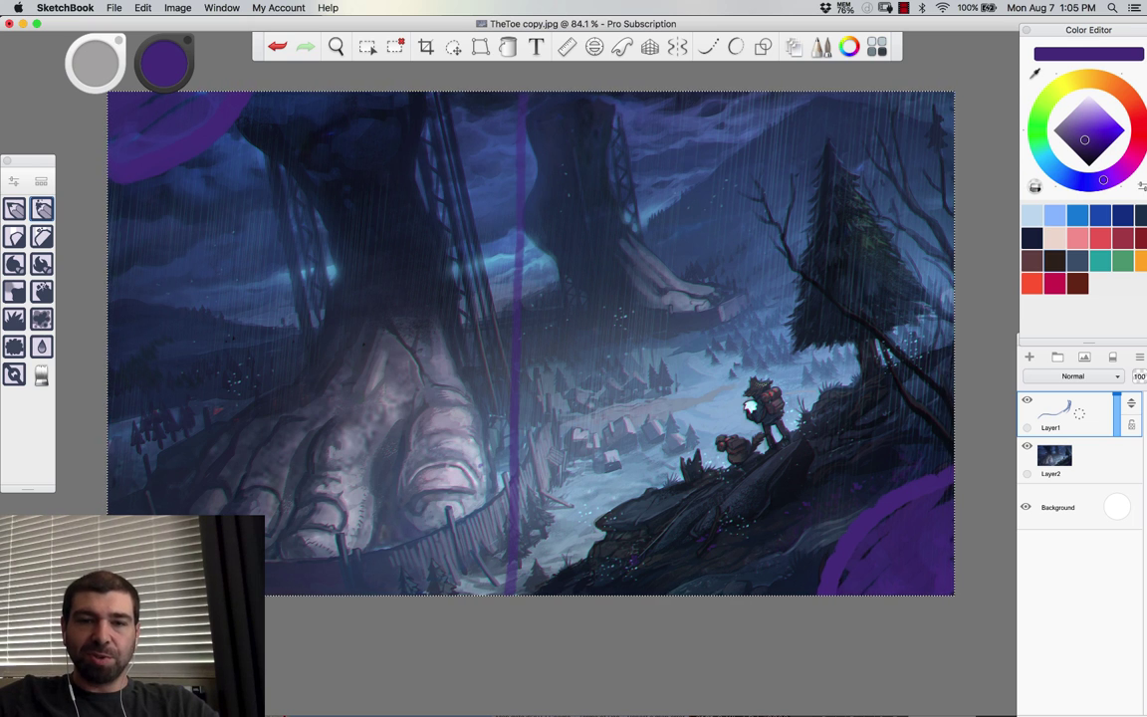
key(super+z)
key(super+shift+z)
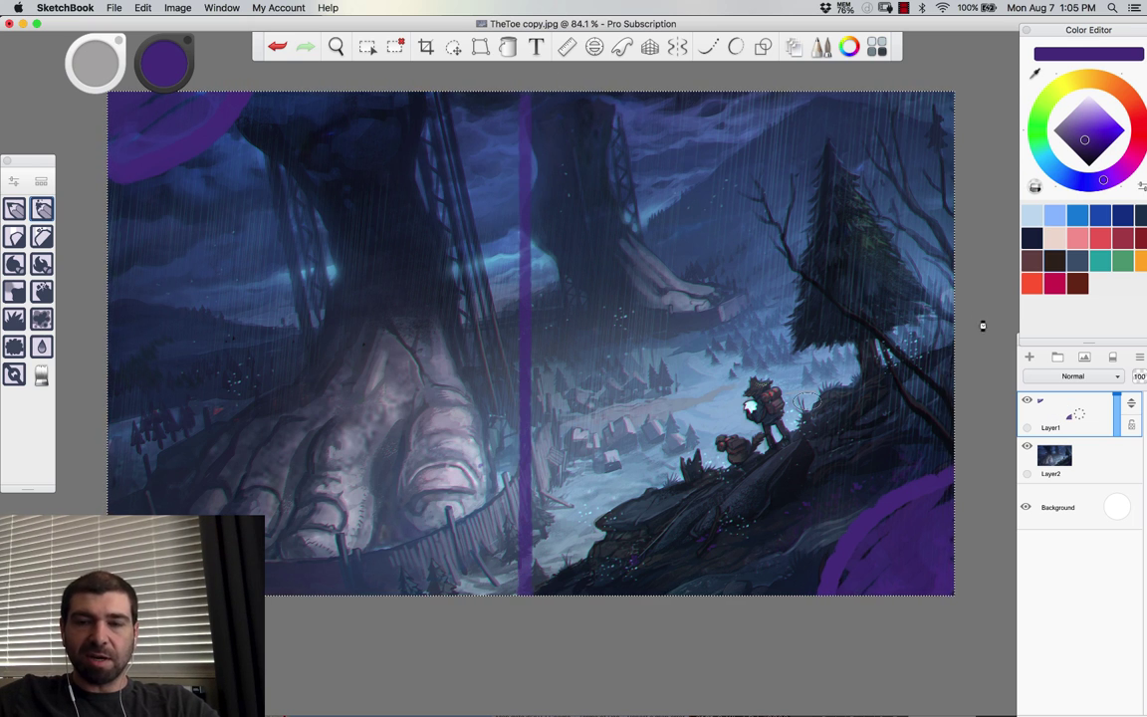
key(super+z)
key(Delete)
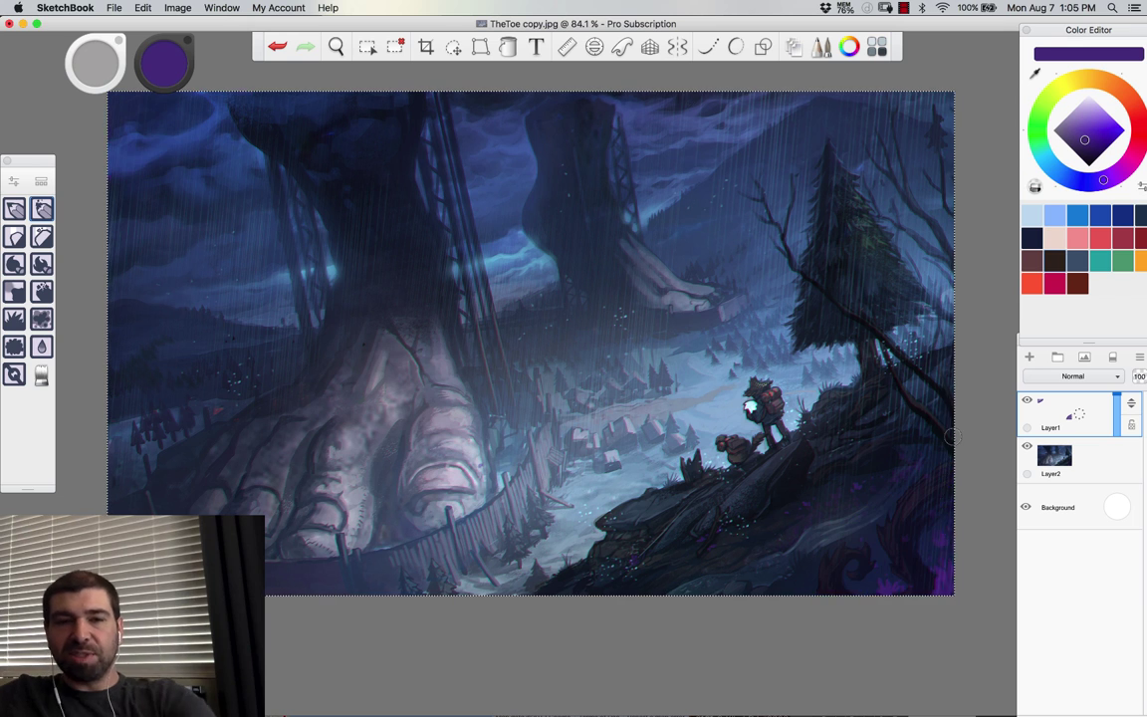
Step: Switch to bright orange, outline the near leg and foot, and draw two diagonal lines along the rocky slope
click(1135, 155)
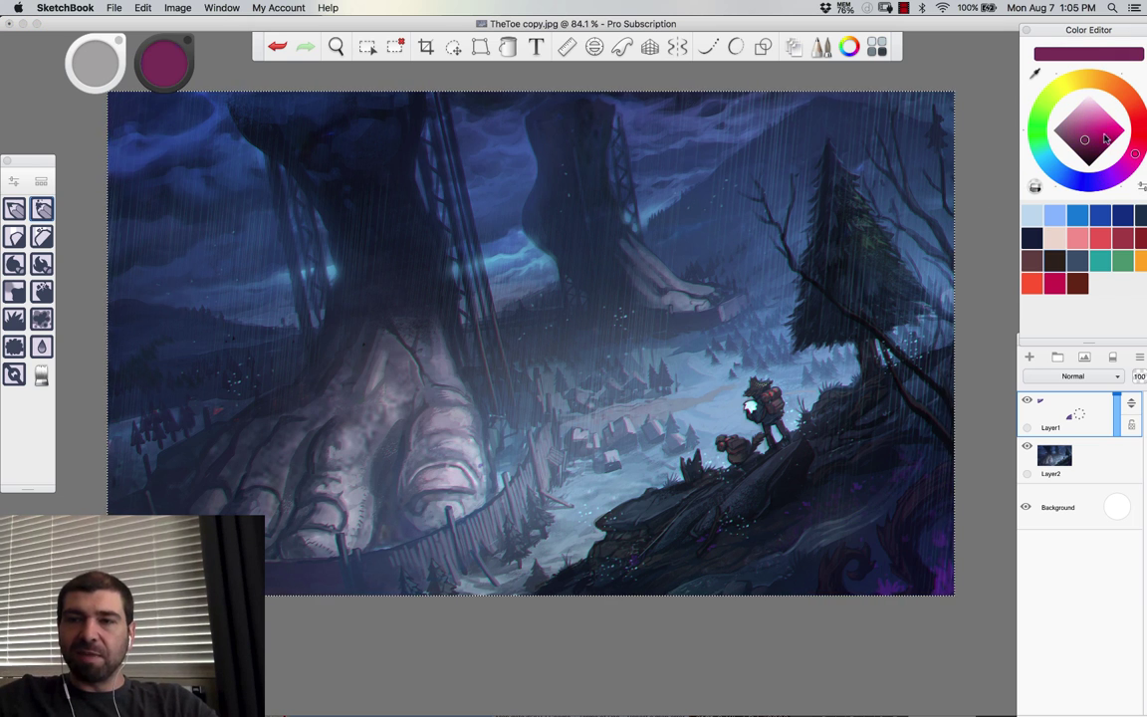
drag(1104, 127, 1129, 131)
click(1132, 103)
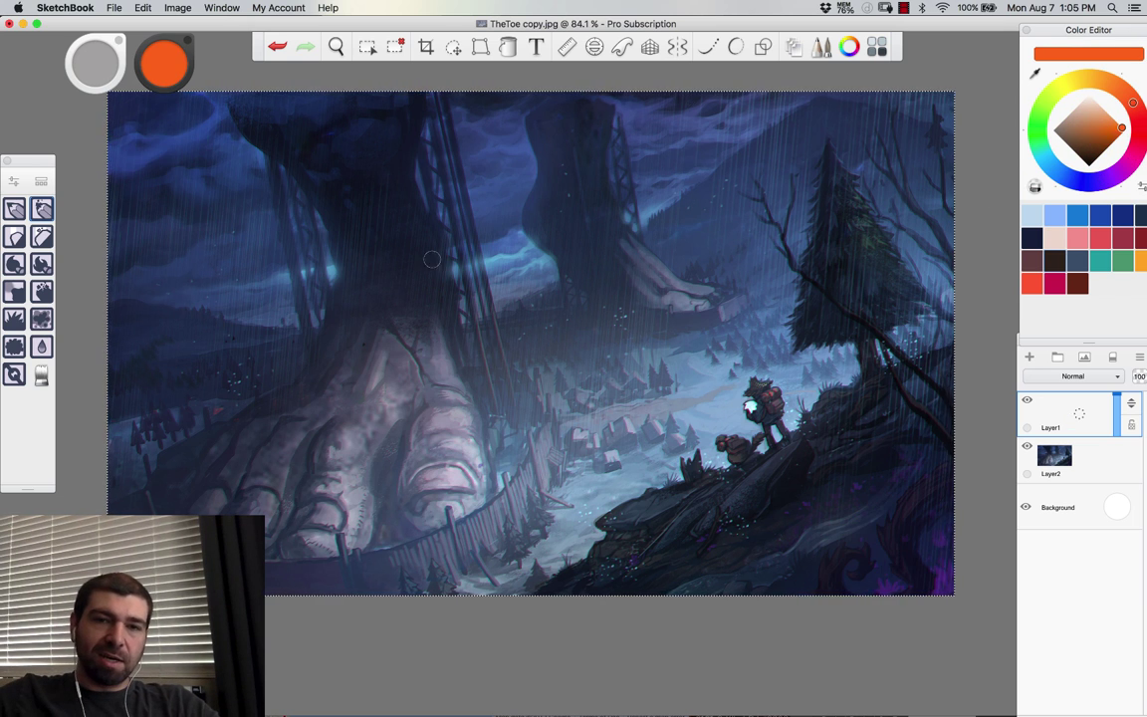
mouse_move(420, 102)
mouse_down()
mouse_move(492, 513)
mouse_move(439, 544)
mouse_move(351, 563)
mouse_move(192, 464)
mouse_move(288, 360)
mouse_move(342, 264)
mouse_move(232, 95)
mouse_up()
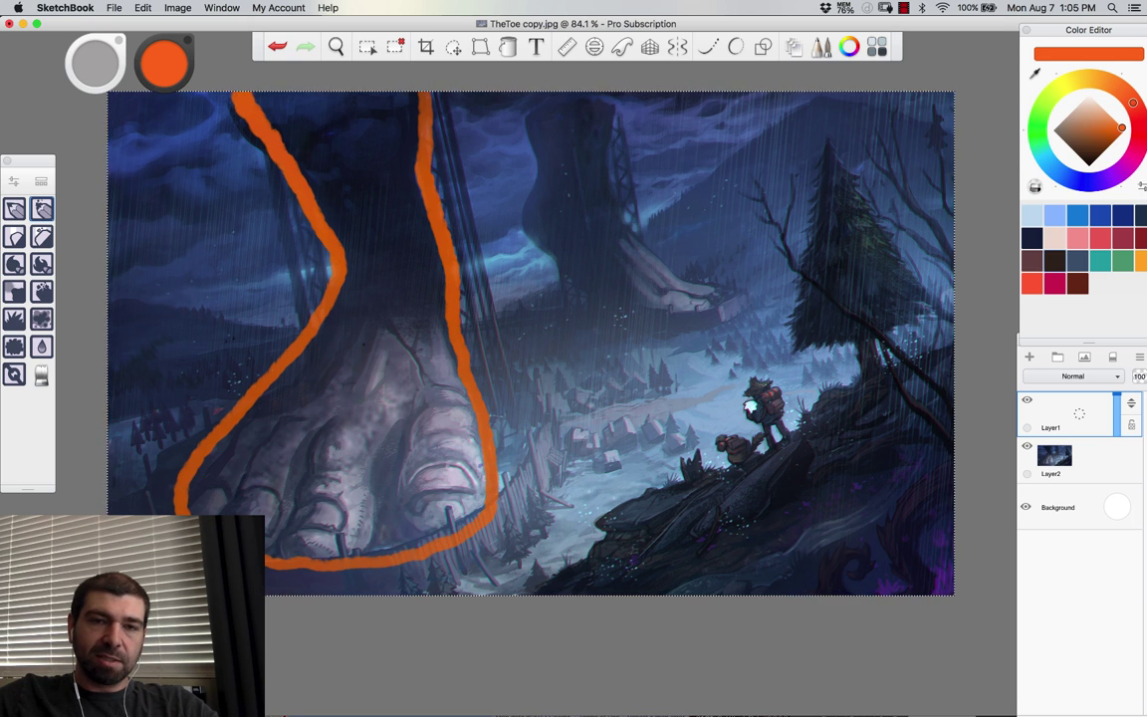
mouse_move(512, 600)
mouse_down()
mouse_move(697, 546)
mouse_move(980, 349)
mouse_up()
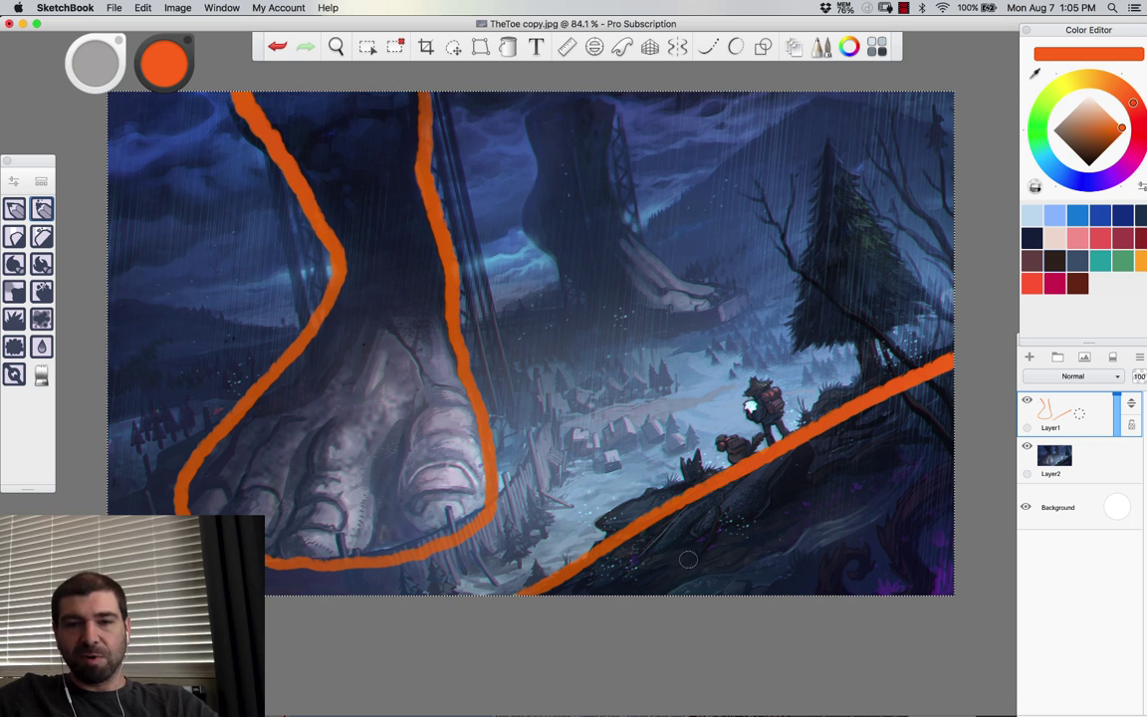
drag(952, 410, 539, 594)
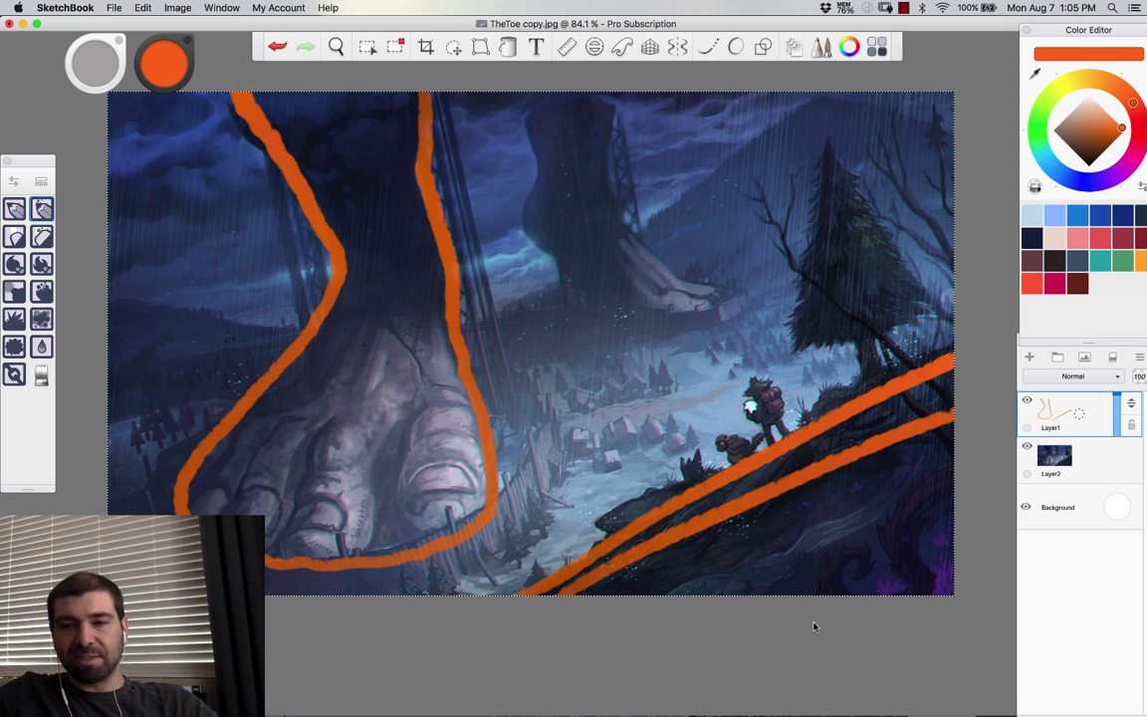
Step: Scribble orange across the rocky slope and inside the near leg's outline, and clear all the orange marks from Layer1
drag(950, 428, 936, 585)
mouse_move(301, 374)
mouse_down()
mouse_move(468, 483)
mouse_move(382, 424)
mouse_move(361, 165)
mouse_move(317, 96)
mouse_move(370, 229)
mouse_move(353, 199)
mouse_up()
mouse_move(852, 510)
mouse_down()
mouse_move(786, 551)
mouse_move(891, 573)
mouse_up()
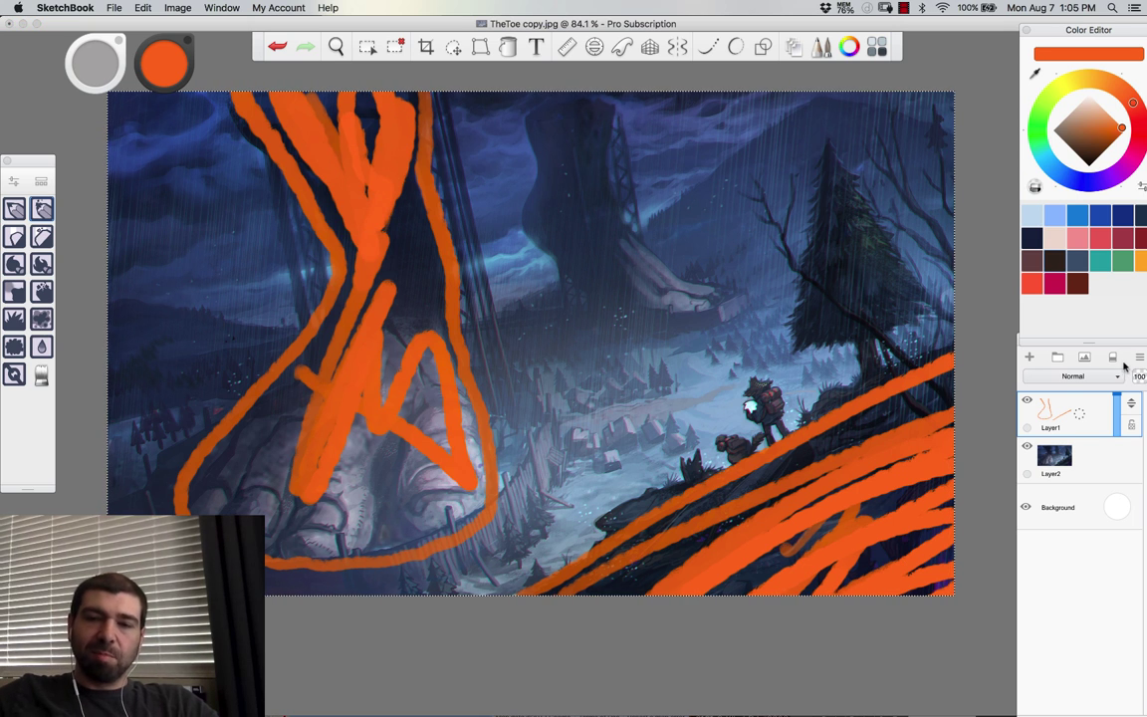
key(super+z)
click(1116, 359)
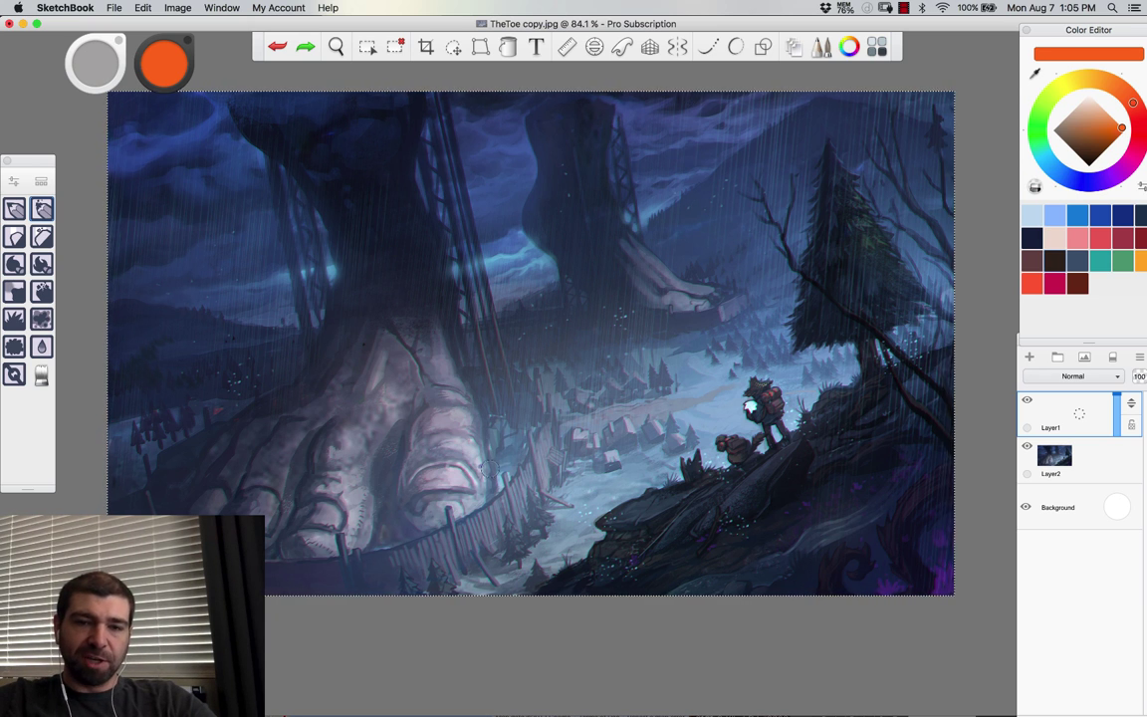
Step: Trace the curved fence around the near foot in thick orange strokes, and add short marks across it for the posts
mouse_move(144, 481)
mouse_down()
mouse_move(356, 572)
mouse_move(530, 477)
mouse_move(551, 383)
mouse_up()
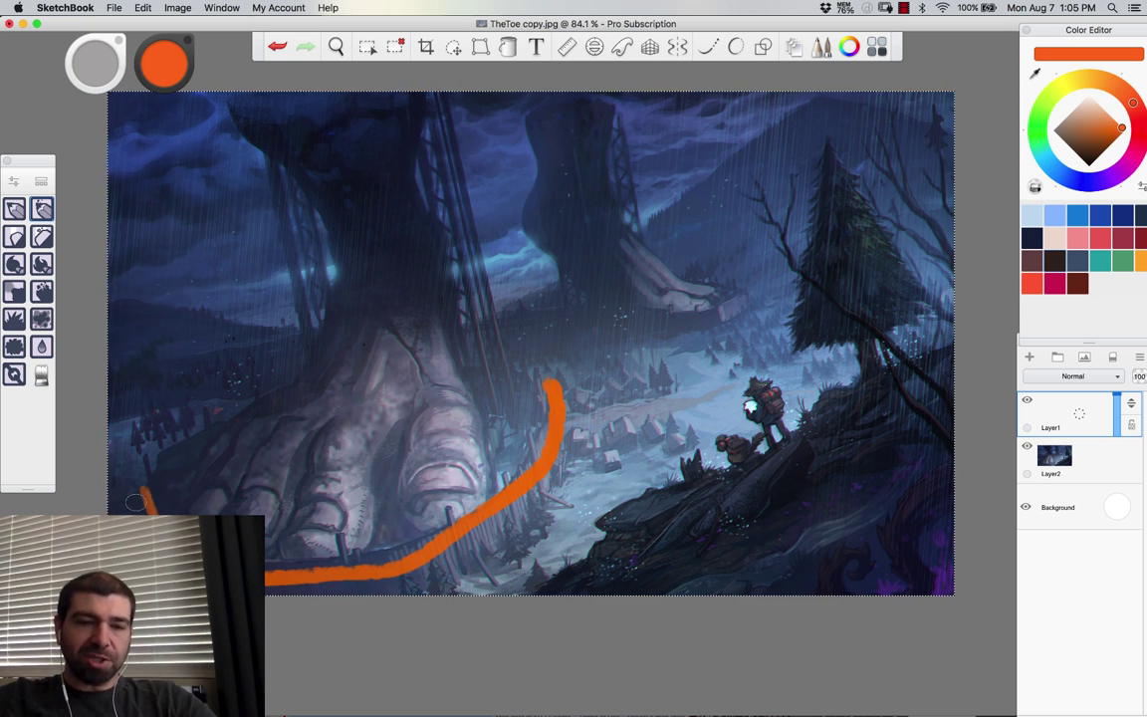
drag(376, 581, 513, 512)
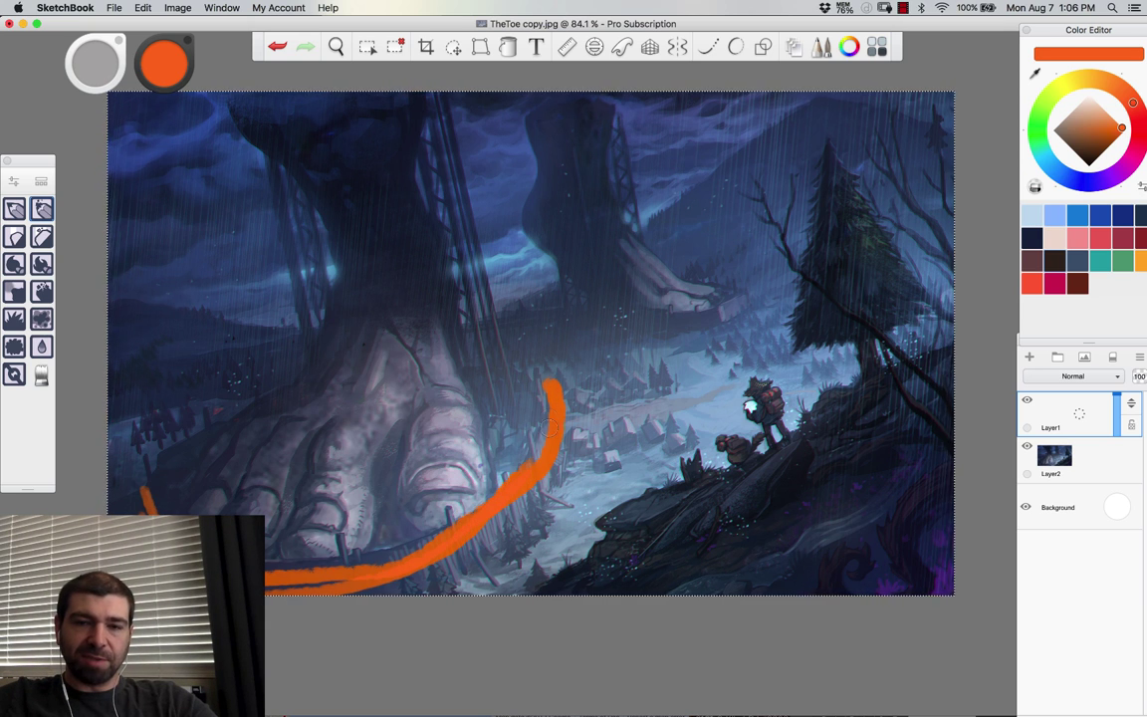
drag(545, 456, 279, 589)
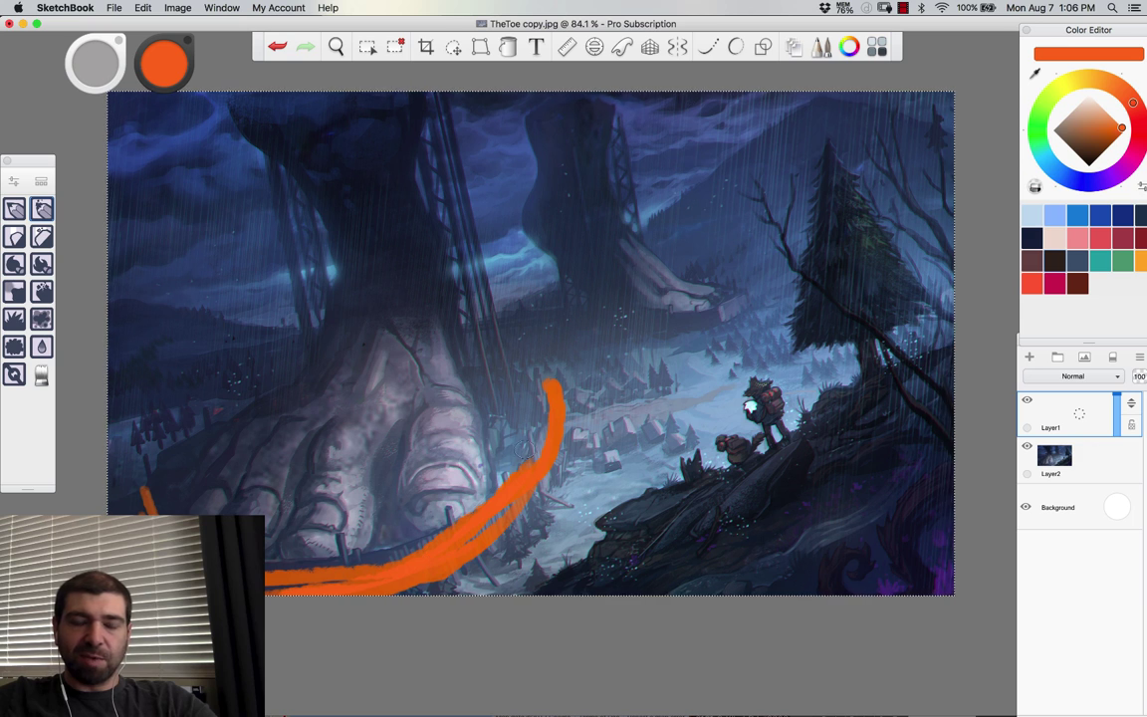
mouse_move(470, 503)
mouse_down()
mouse_move(543, 491)
mouse_move(503, 550)
mouse_up()
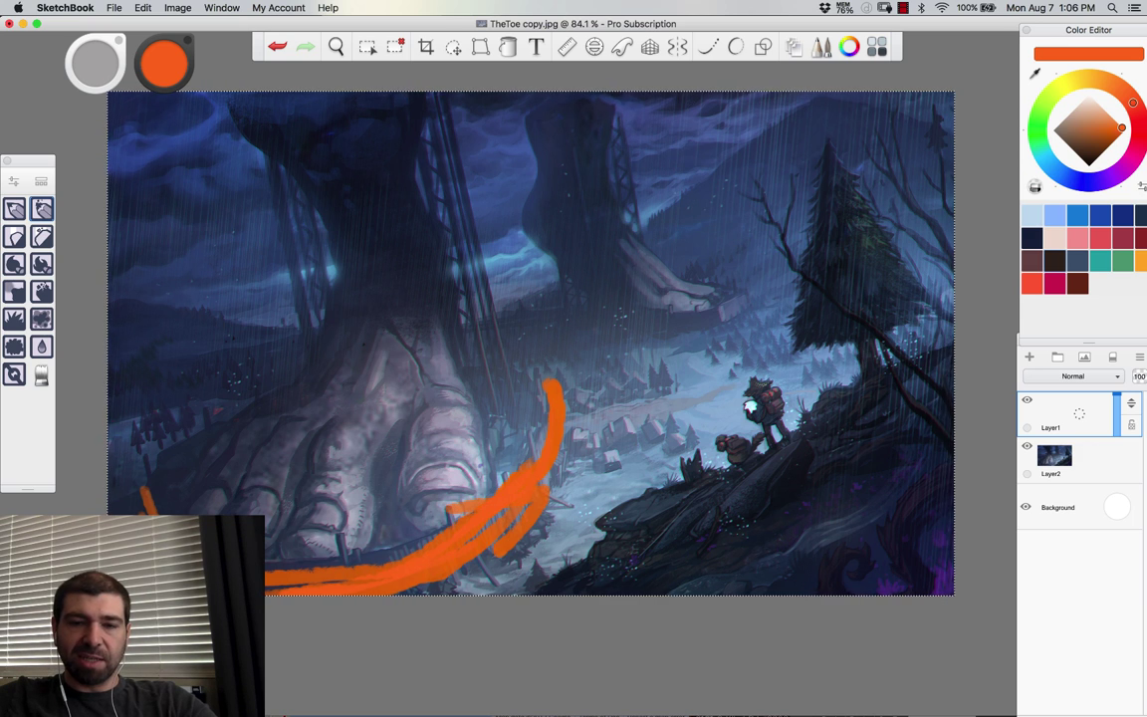
drag(504, 458, 558, 495)
drag(523, 420, 561, 468)
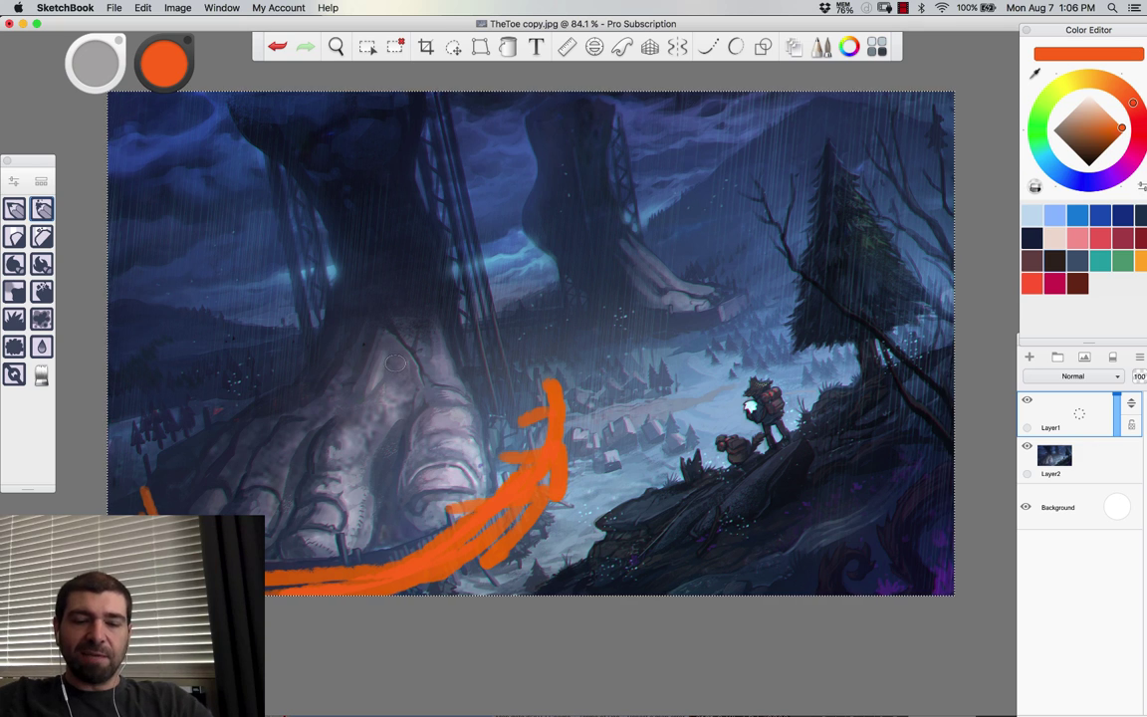
Step: Undo the orange annotations back to the purple corner patches
key(super+z)
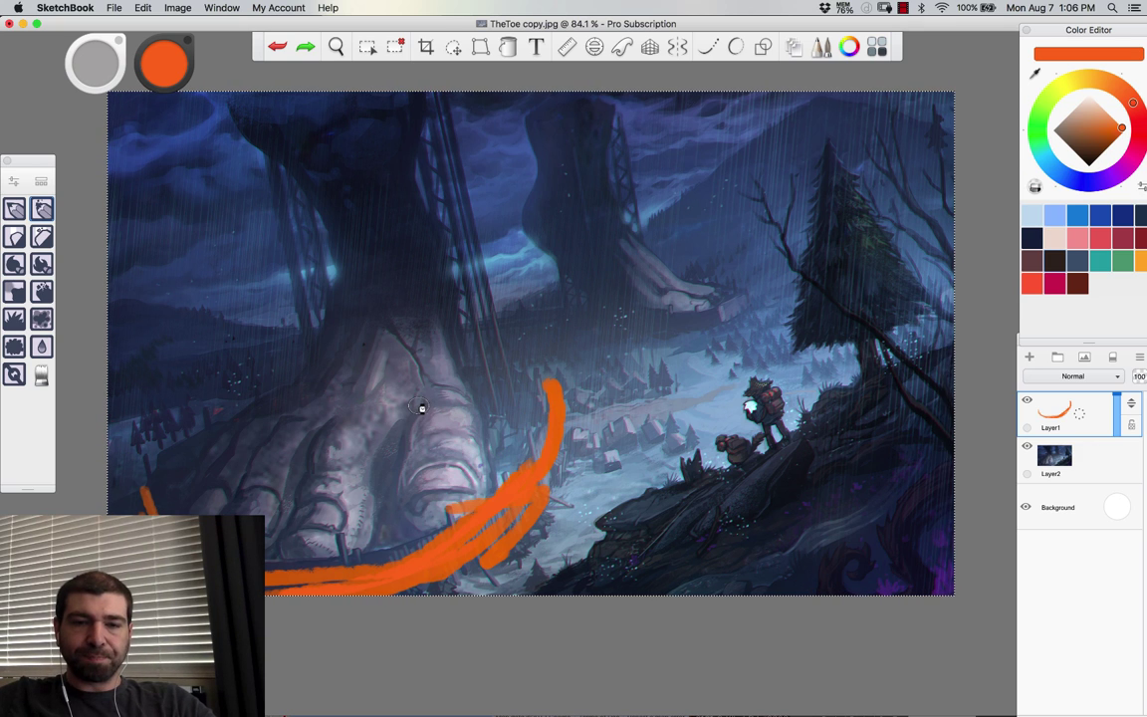
key(super+z)
key(super+z)
key(super+z)
key(super+z)
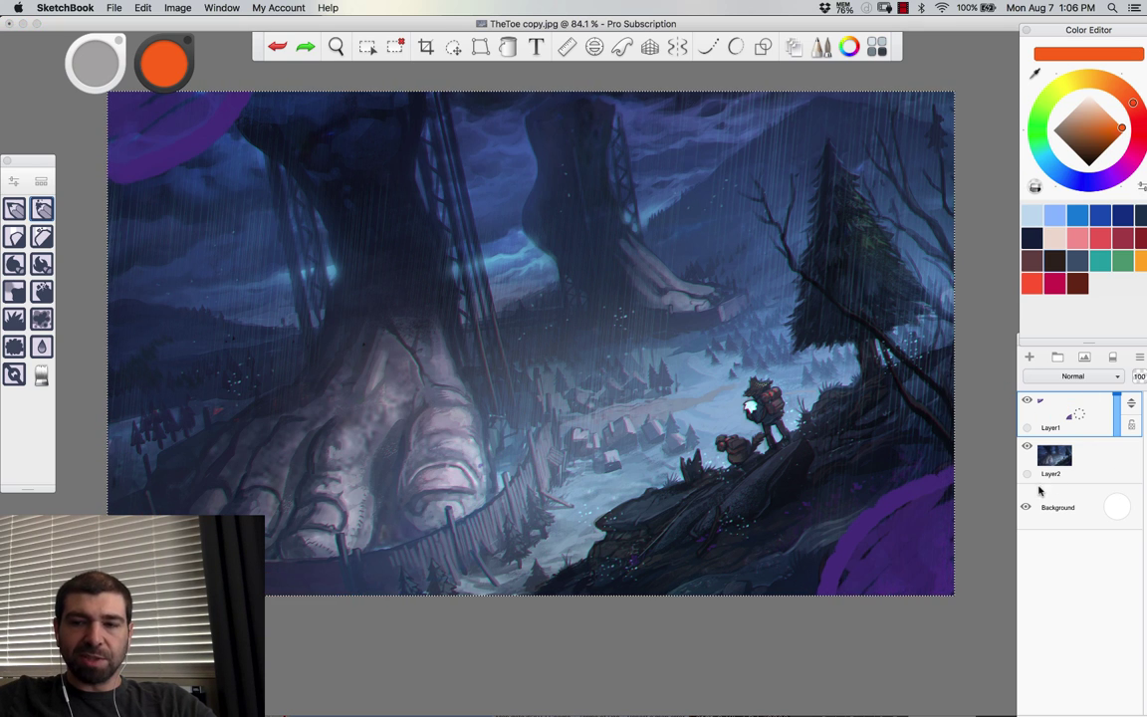
Step: Hide Layer1, and rotate the selected painting on Layer2 slightly clockwise so the scaffold beside the near leg stands upright
click(1078, 443)
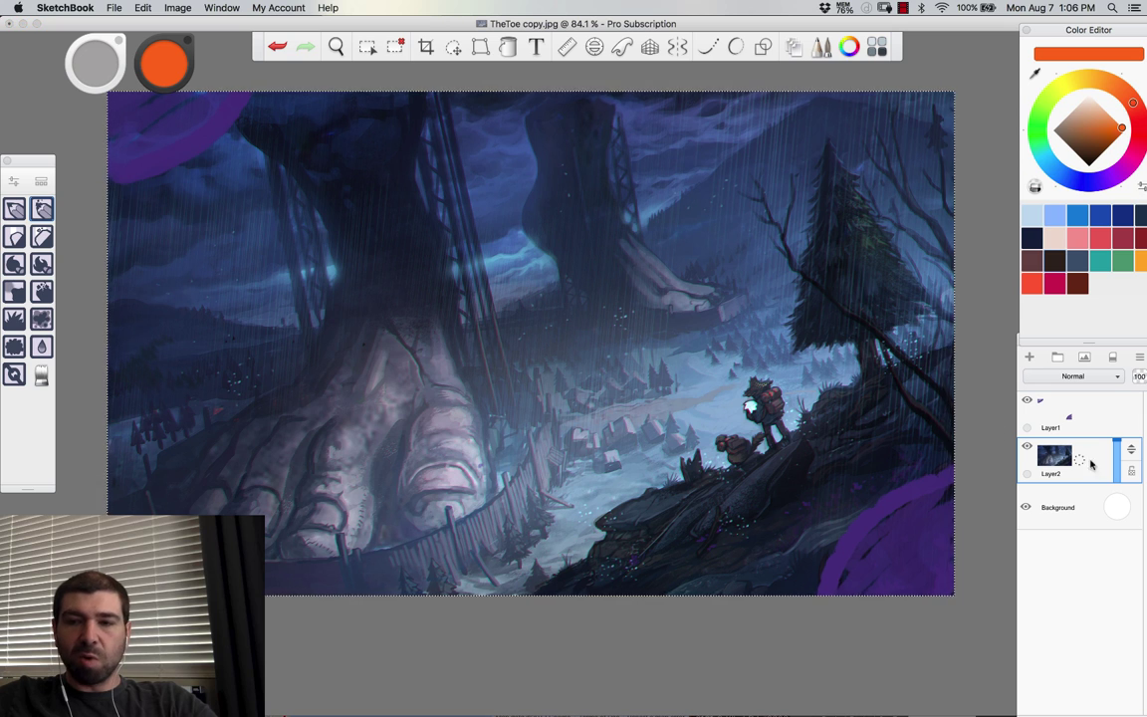
click(1027, 399)
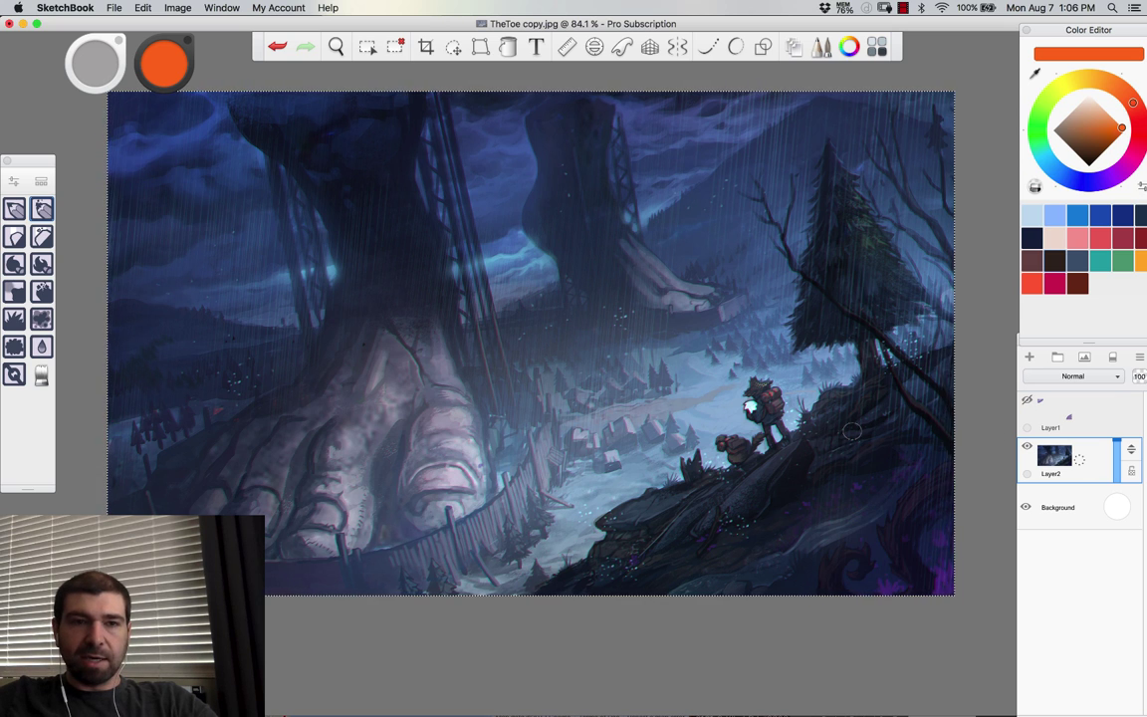
key(v)
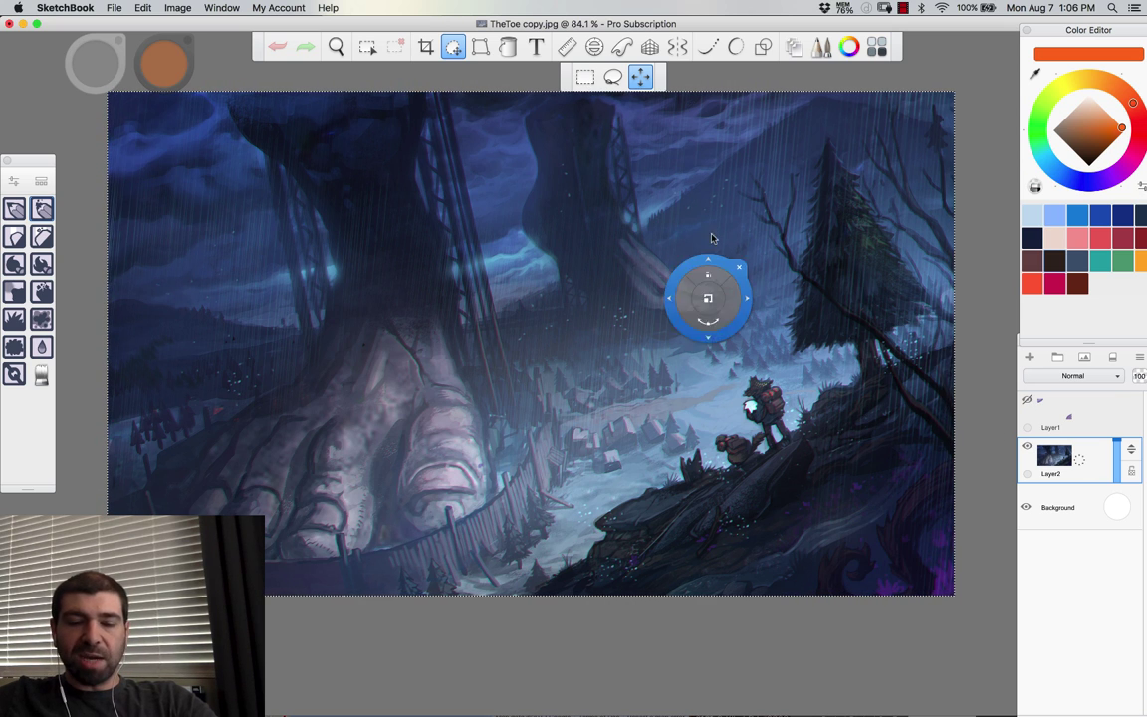
drag(767, 245, 768, 288)
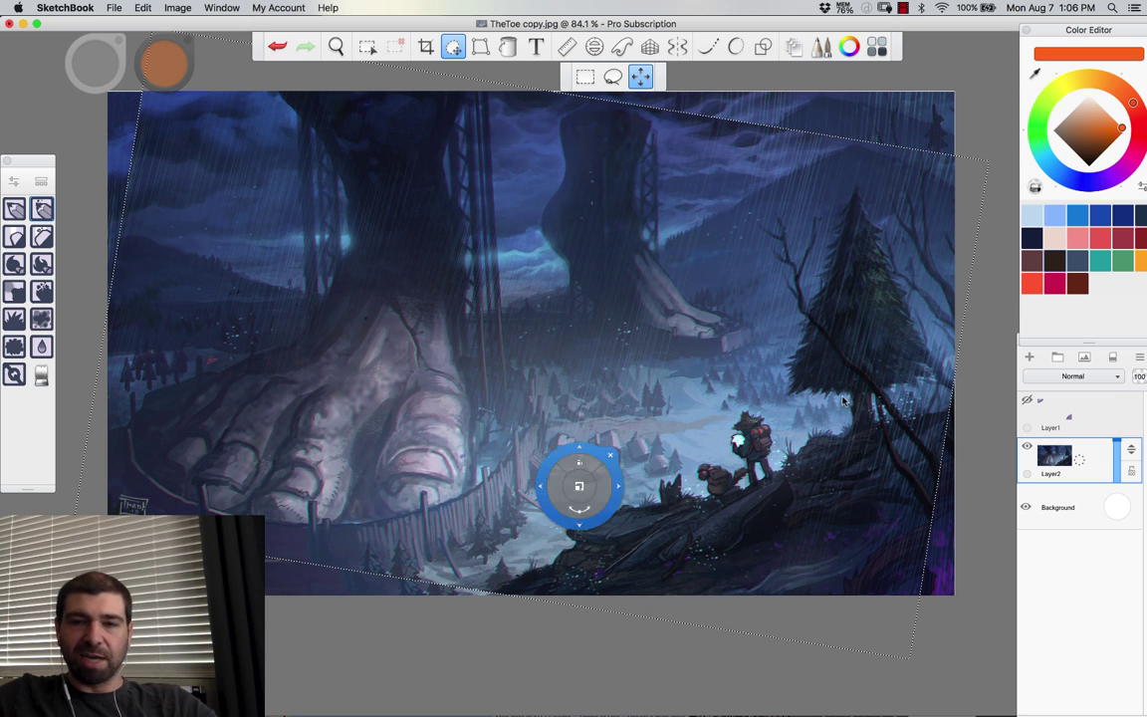
drag(914, 394, 456, 304)
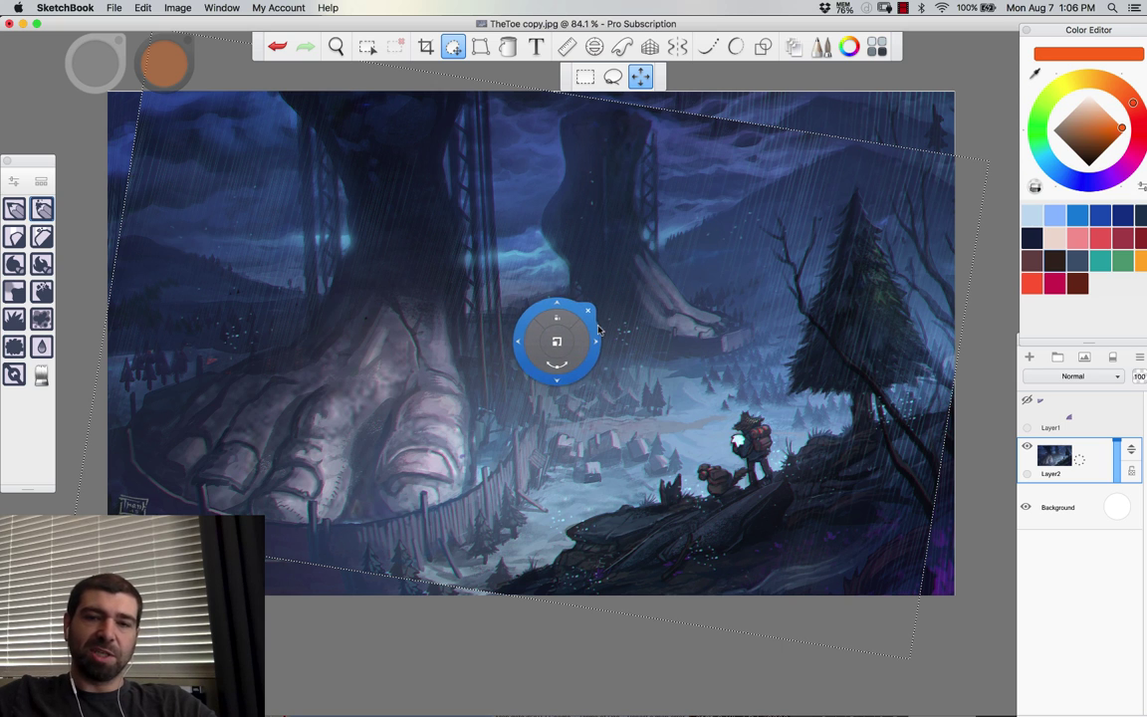
click(594, 312)
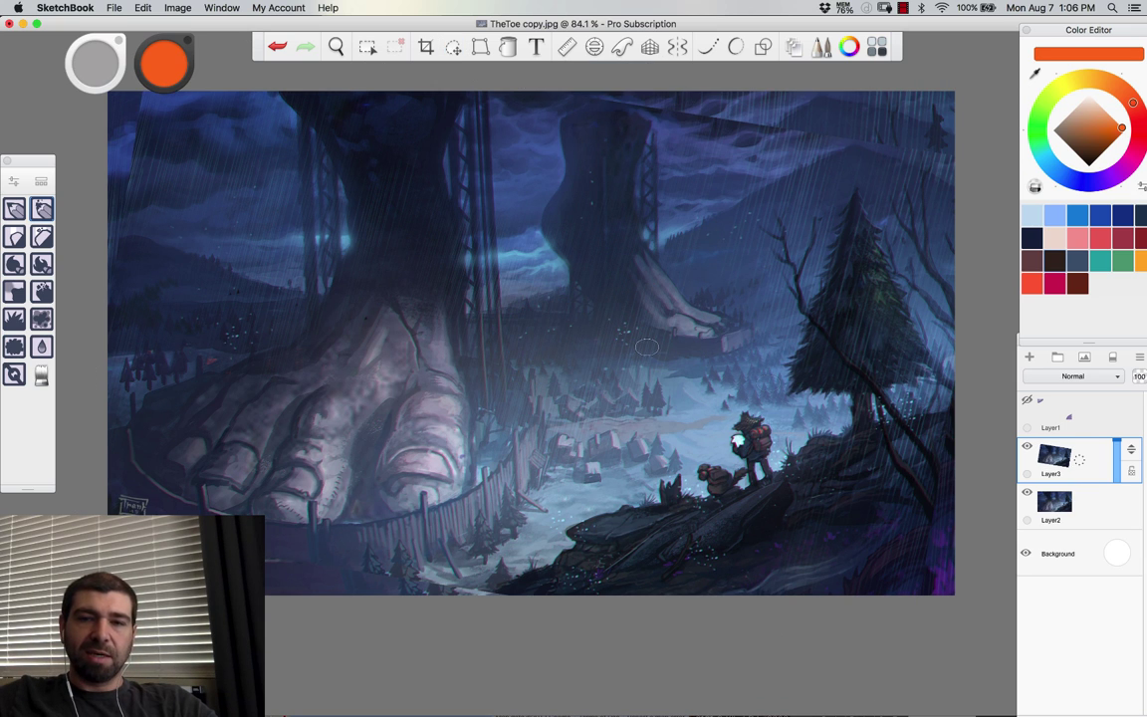
Step: Toggle Layer3's visibility on the foot painting, then switch to 15- EVENTS20 copy.jpg and fit the forest scene in view
click(1027, 447)
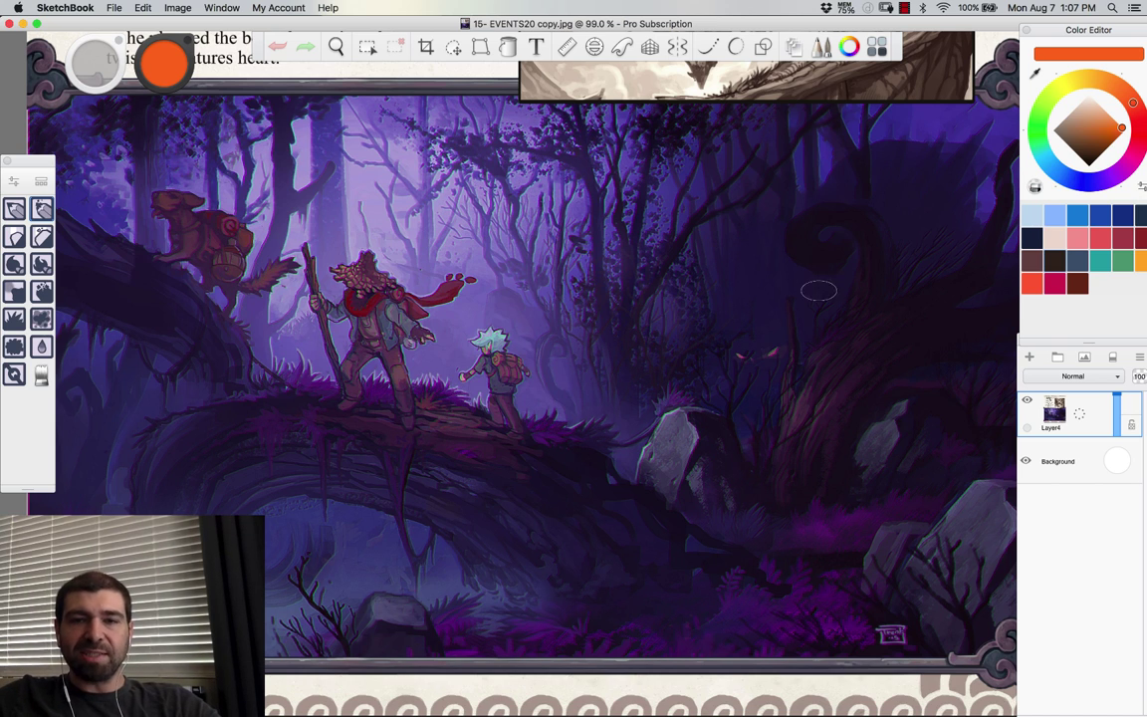
key(space)
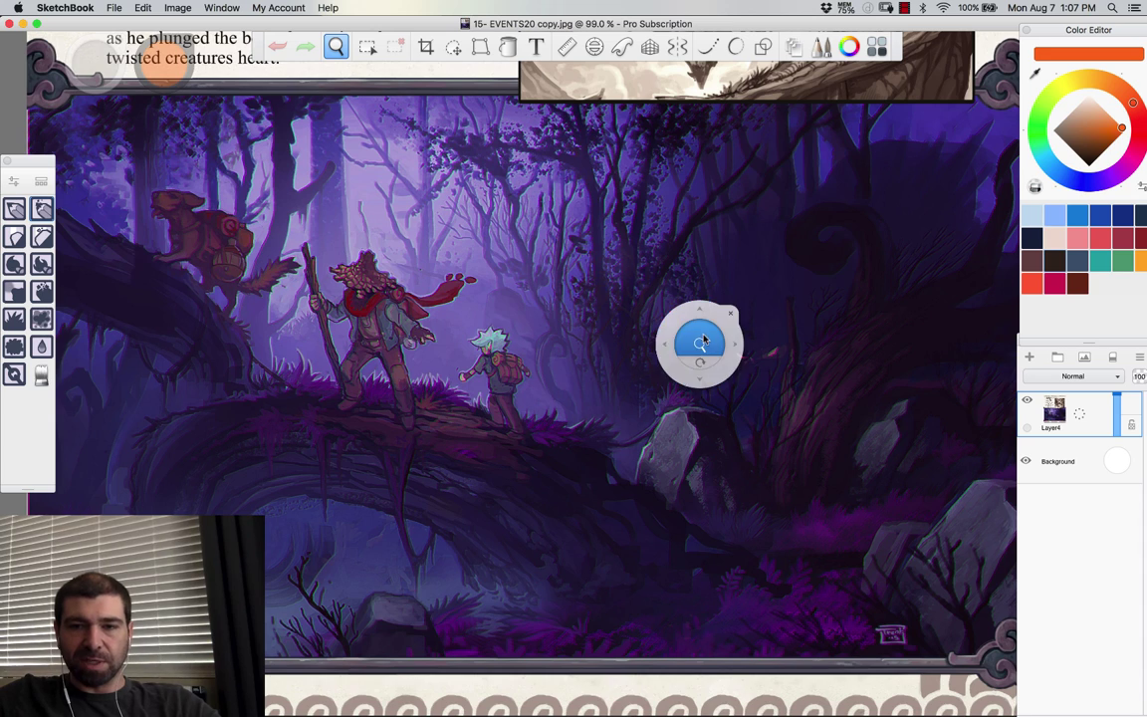
drag(697, 335, 703, 350)
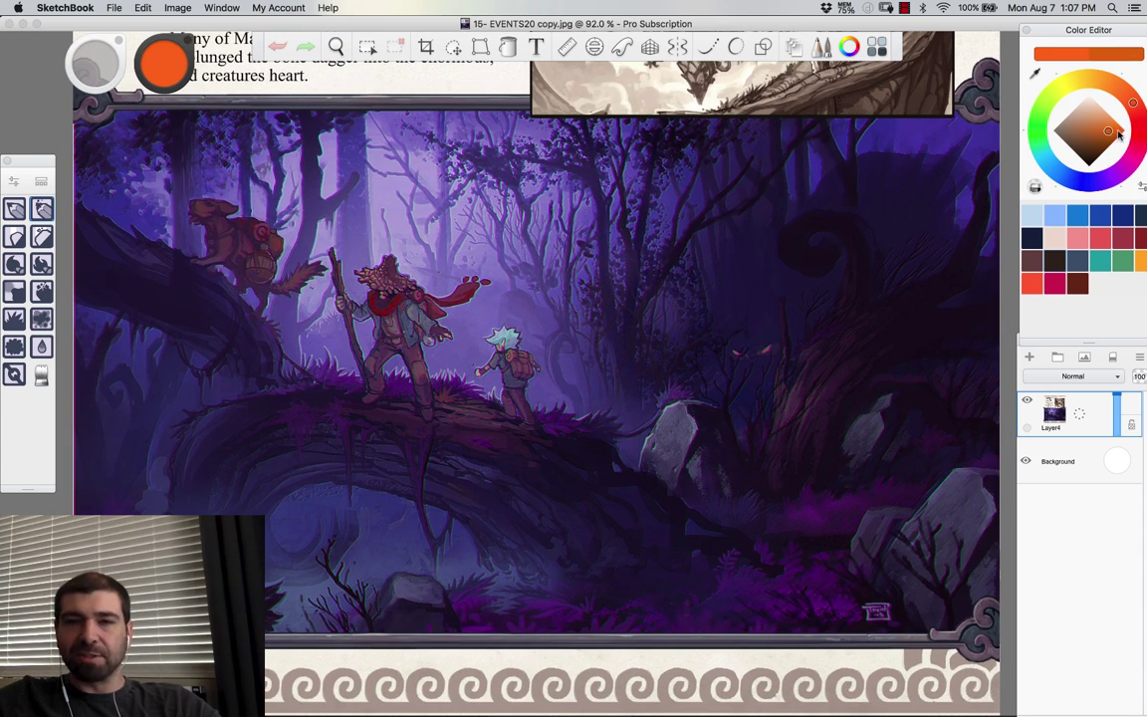
Step: Set the colour to a saturated red-orange, adjust the brush size, and add a new layer above the forest painting
click(1122, 131)
key([)
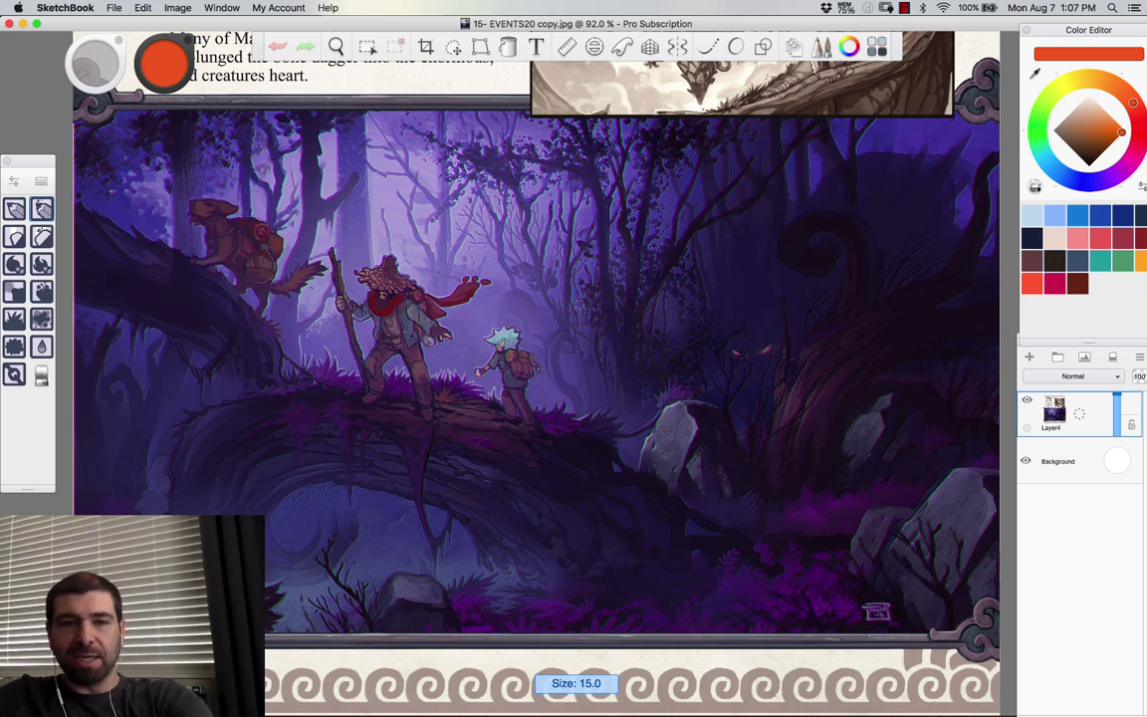
key([)
key([)
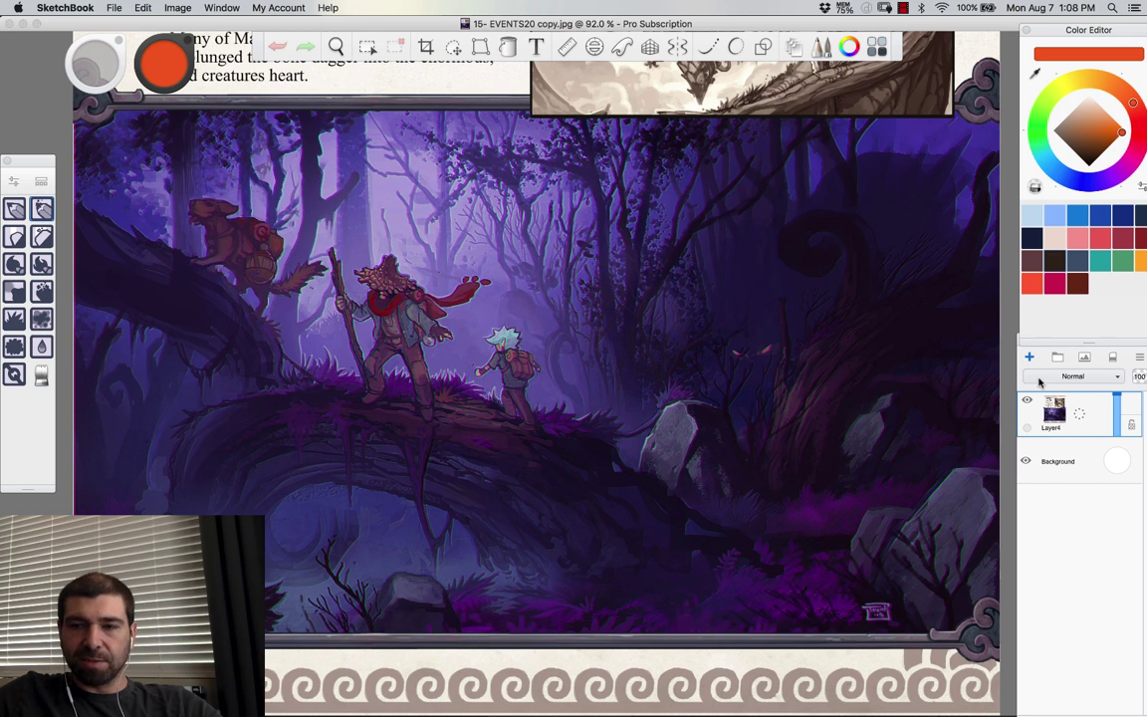
key(super+l)
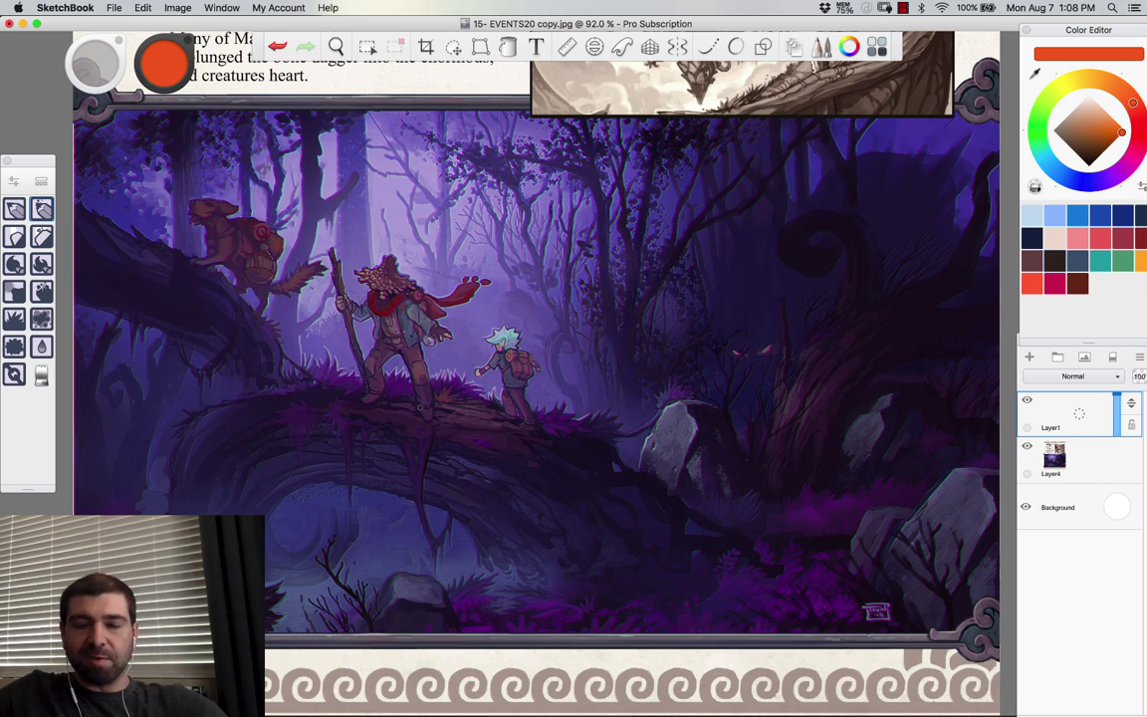
key(])
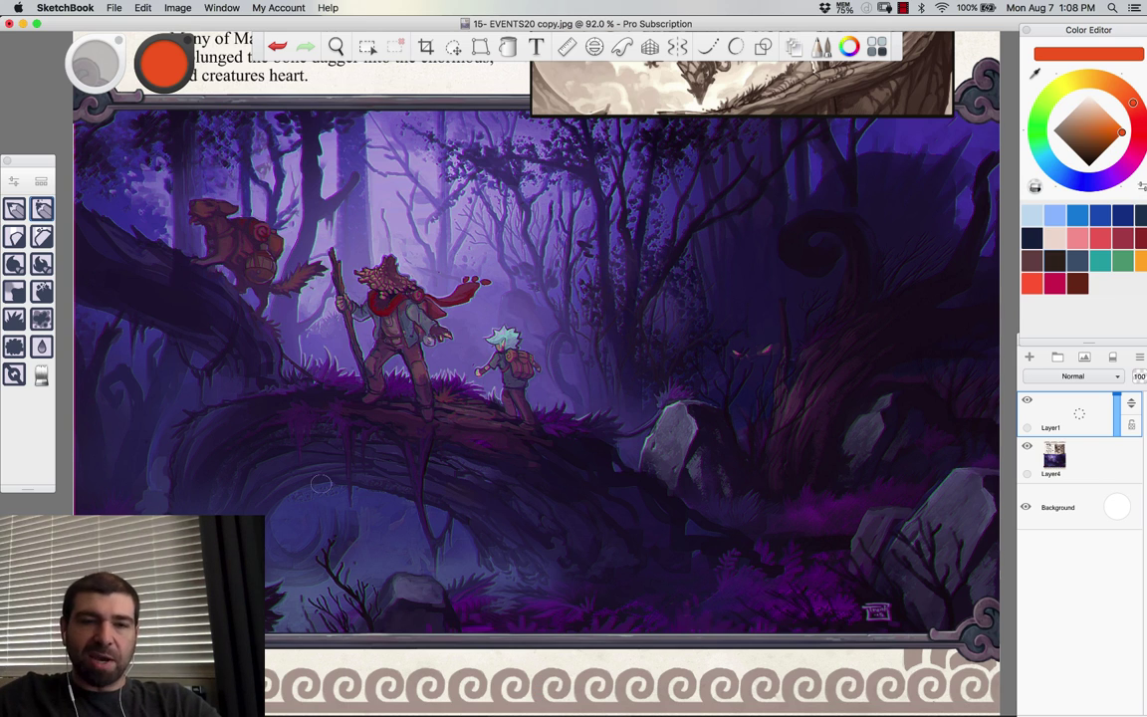
Step: Trace the arched log and leading figure in thick orange, circle the figure, and undo these marks
mouse_move(261, 450)
mouse_down()
mouse_move(219, 512)
mouse_move(671, 538)
mouse_move(780, 627)
mouse_move(358, 417)
mouse_move(384, 315)
mouse_move(373, 242)
mouse_up()
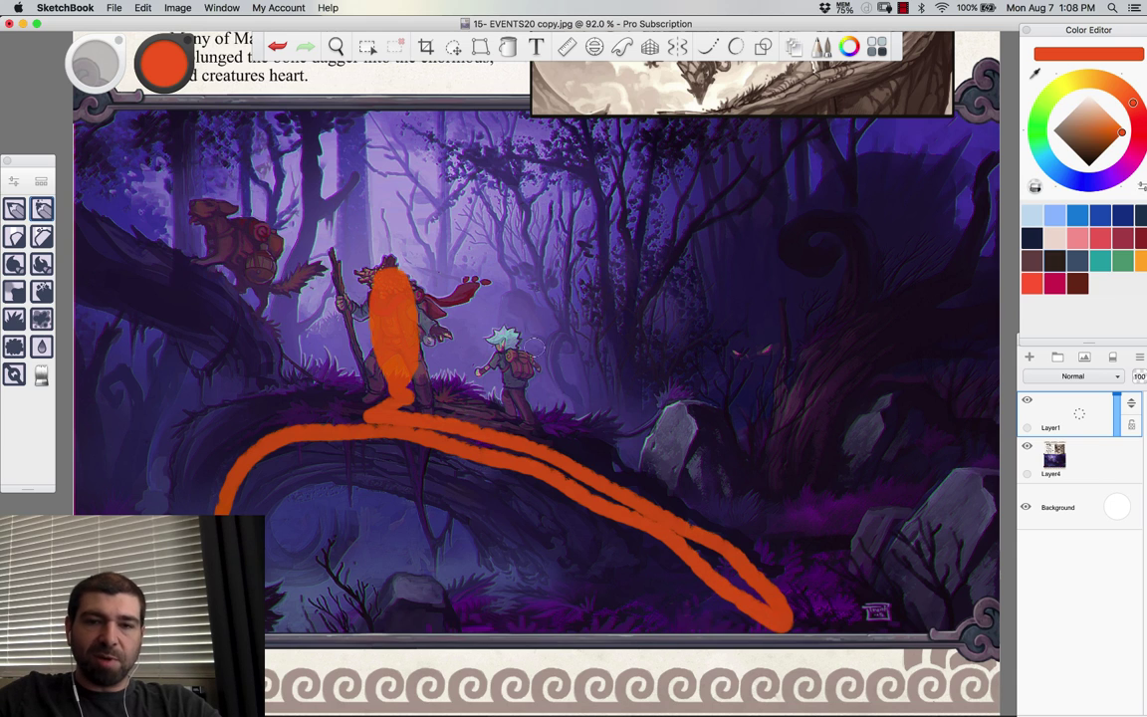
key(ctrl+z)
mouse_move(316, 299)
mouse_down()
mouse_move(398, 208)
mouse_move(493, 338)
mouse_up()
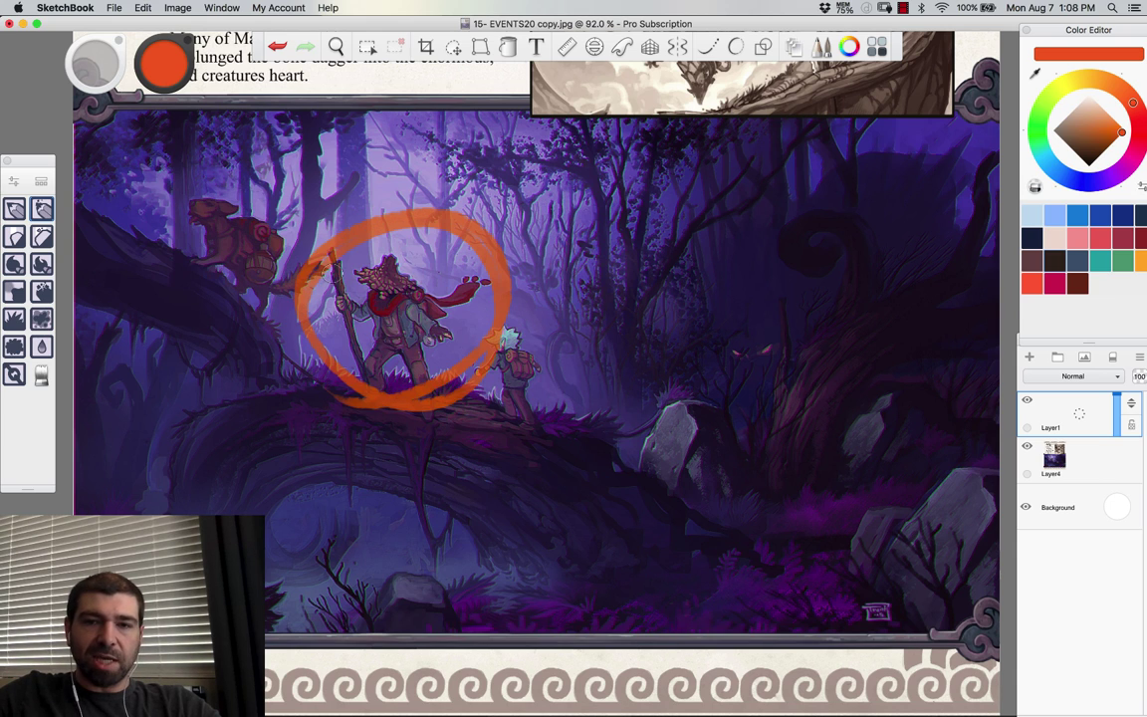
key(ctrl+z)
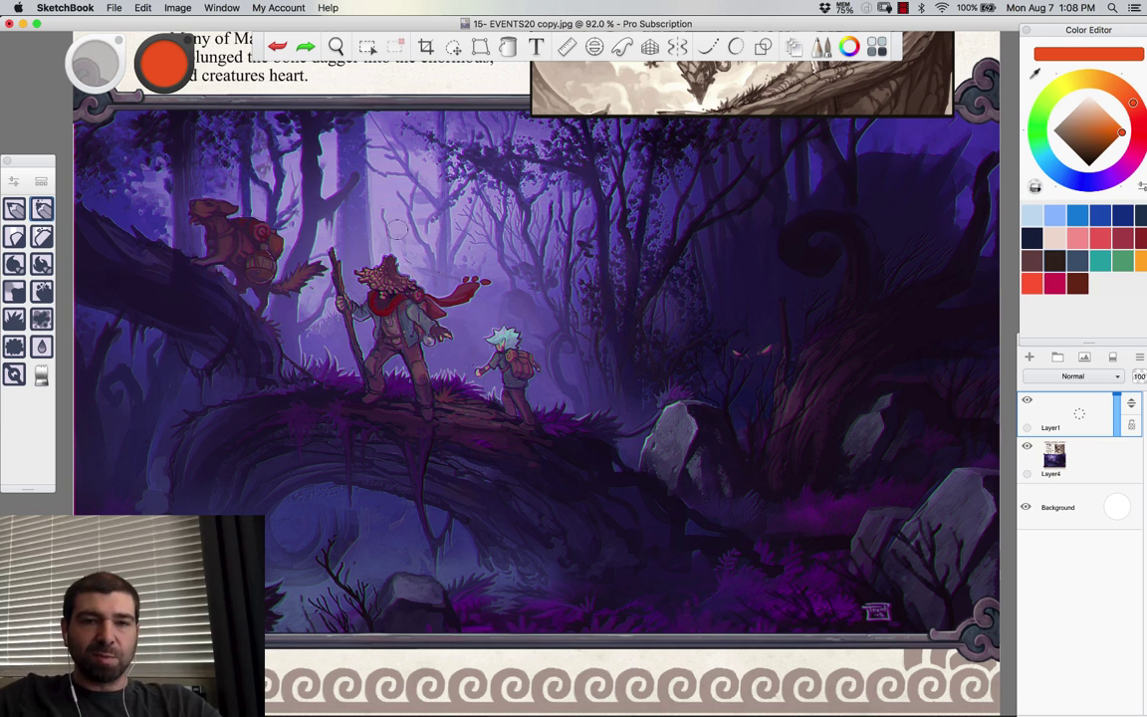
Step: Draw an orange line down the tree trunk to the leading figure's head and a branched arrow along the log to his feet
drag(357, 109, 364, 261)
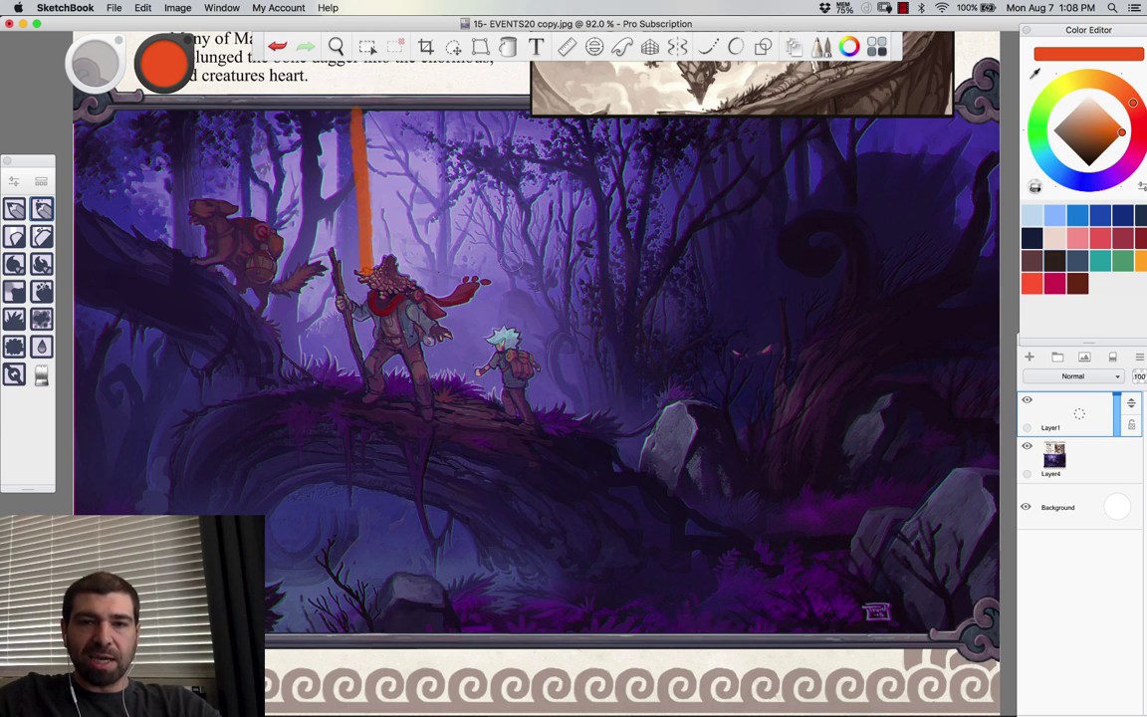
mouse_move(420, 398)
mouse_down()
mouse_move(551, 475)
mouse_move(717, 626)
mouse_up()
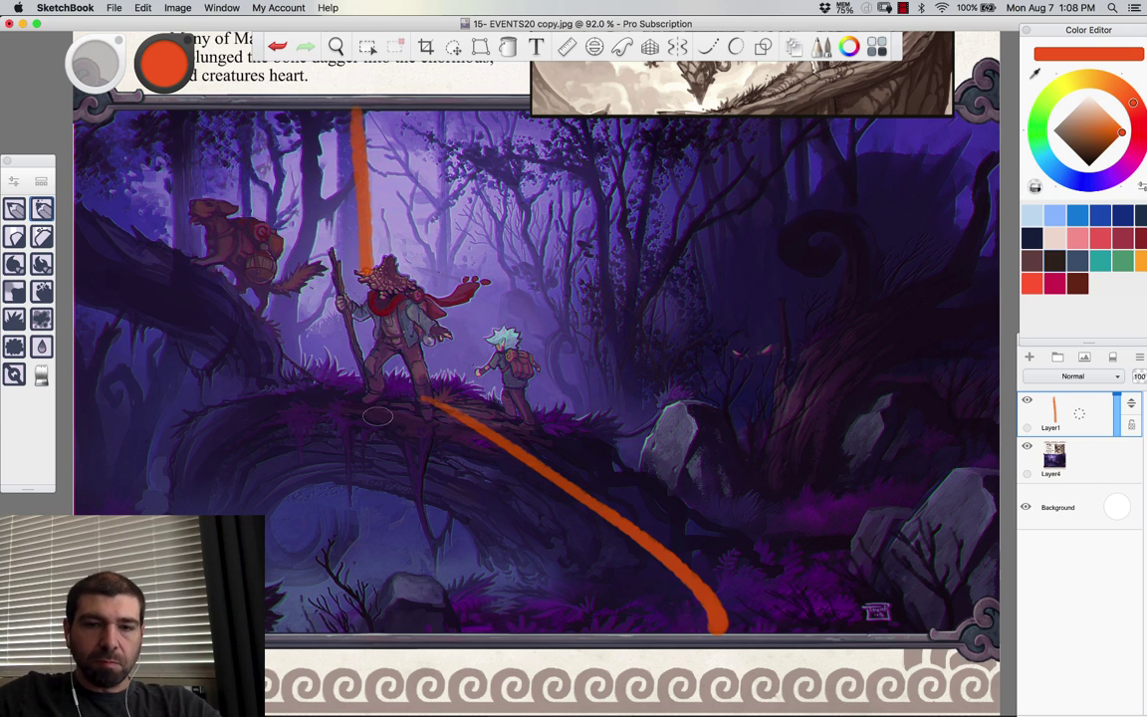
drag(537, 460, 573, 548)
drag(533, 453, 642, 503)
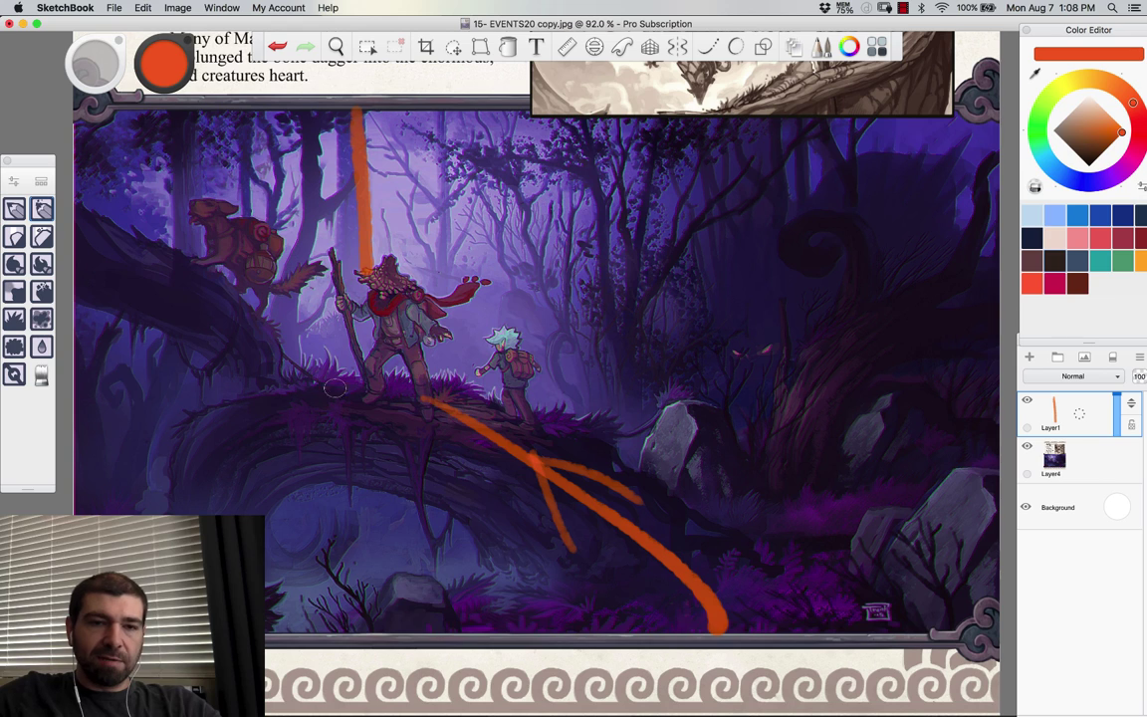
Step: Mark the upper branch, creature, curved tree, hanging vine, staff and child with orange strokes and arrows that lead toward the main figure
drag(79, 241, 214, 295)
mouse_move(221, 227)
mouse_down()
mouse_move(267, 279)
mouse_move(314, 270)
mouse_up()
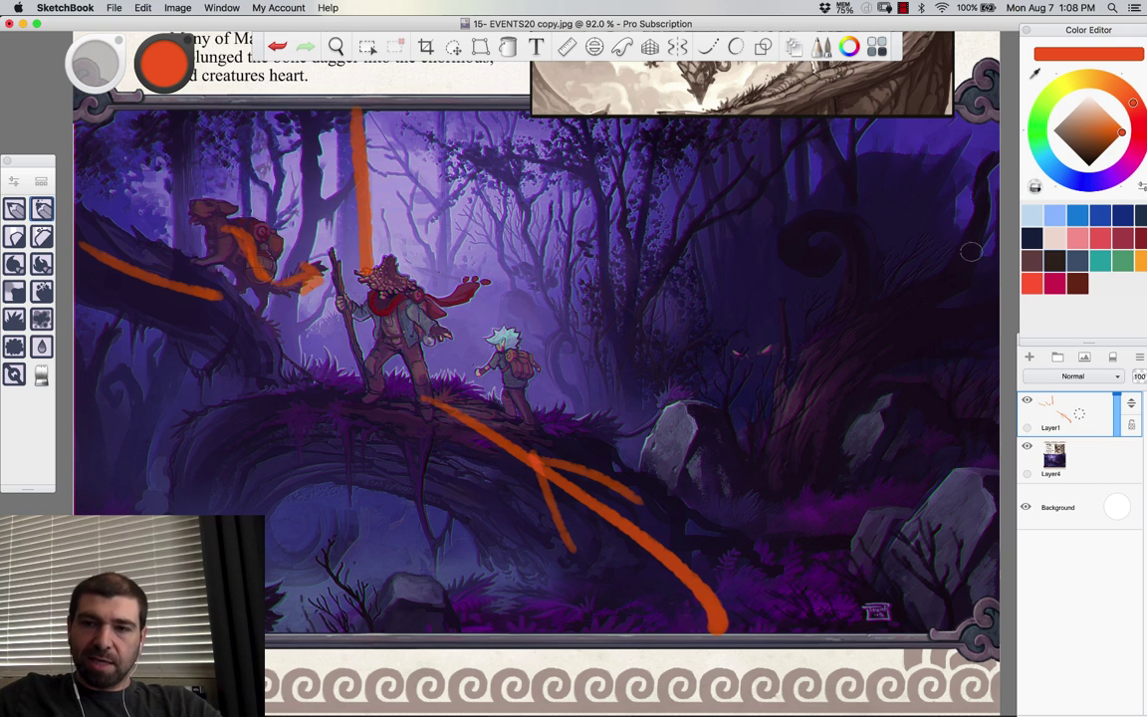
mouse_move(984, 249)
mouse_down()
mouse_move(761, 563)
mouse_move(692, 546)
mouse_up()
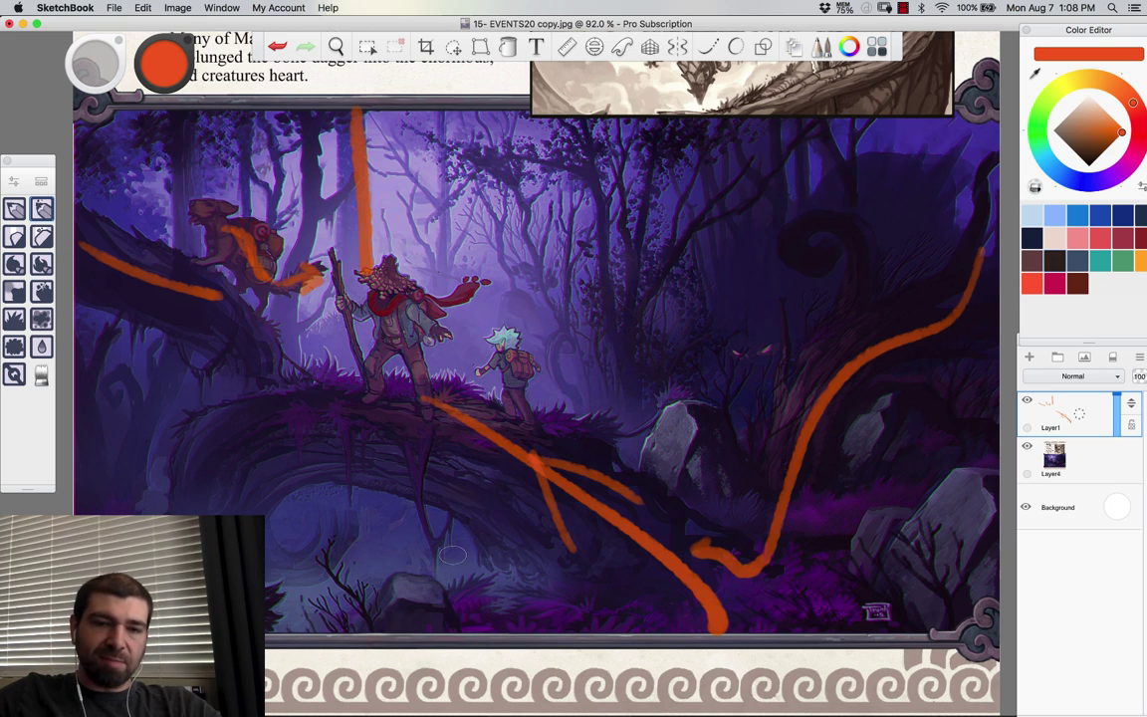
mouse_move(413, 400)
mouse_down()
mouse_move(444, 545)
mouse_move(420, 406)
mouse_move(429, 433)
mouse_up()
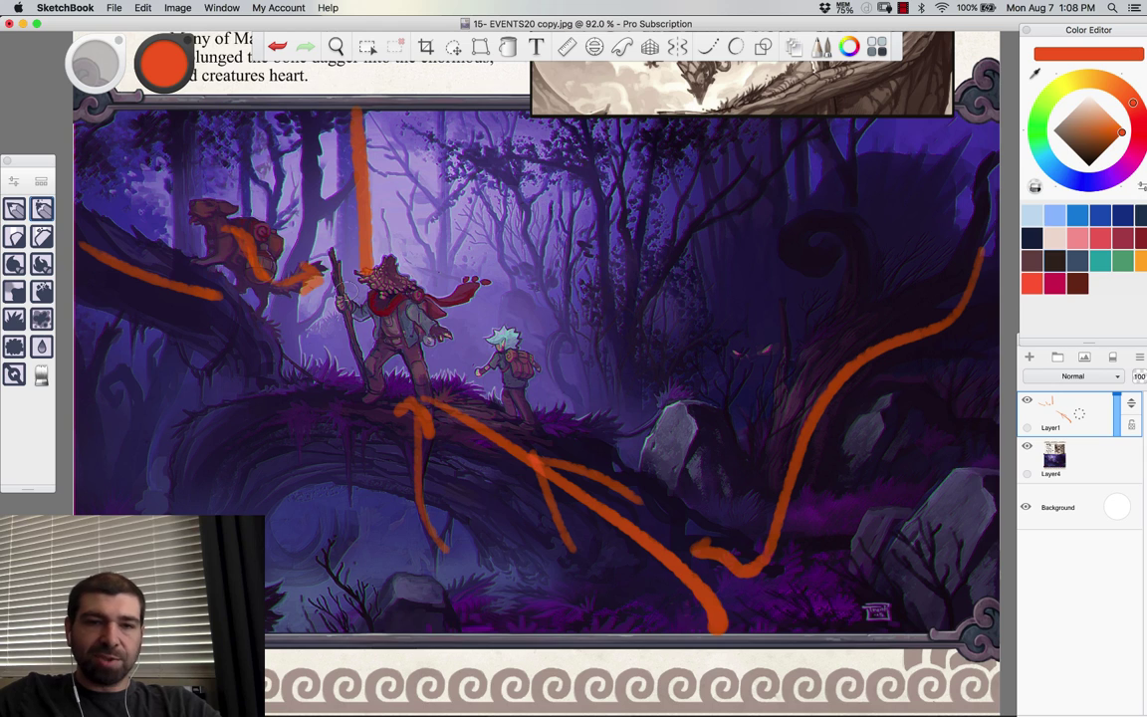
drag(333, 256, 349, 347)
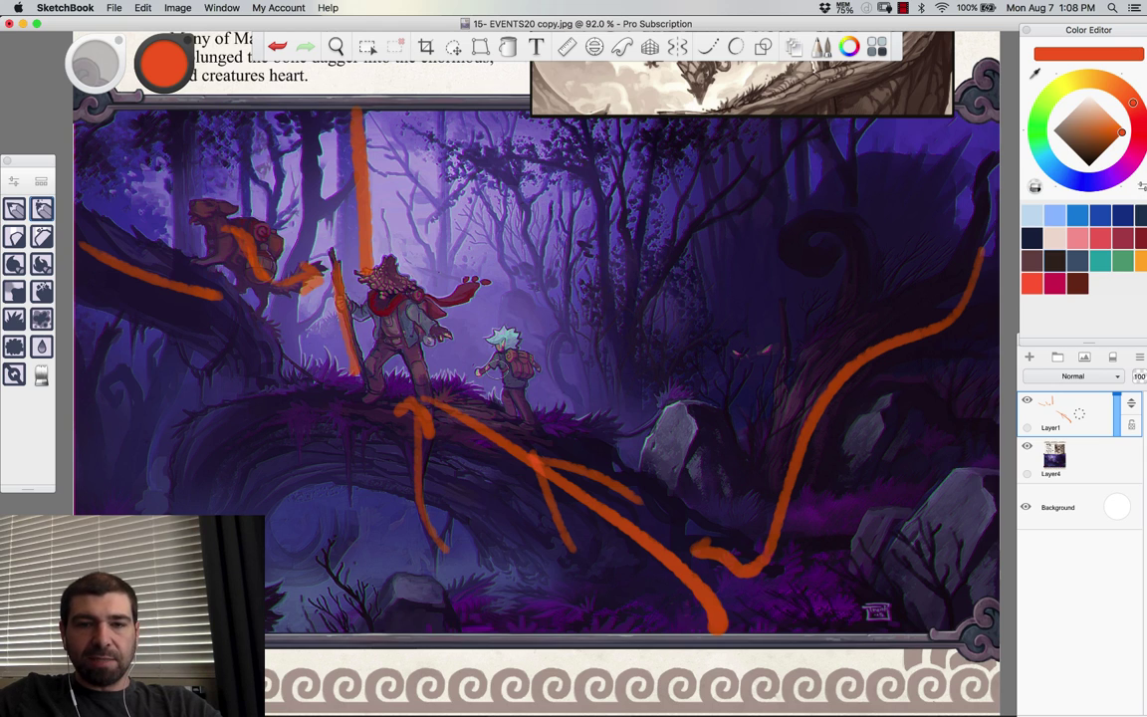
drag(500, 343, 538, 436)
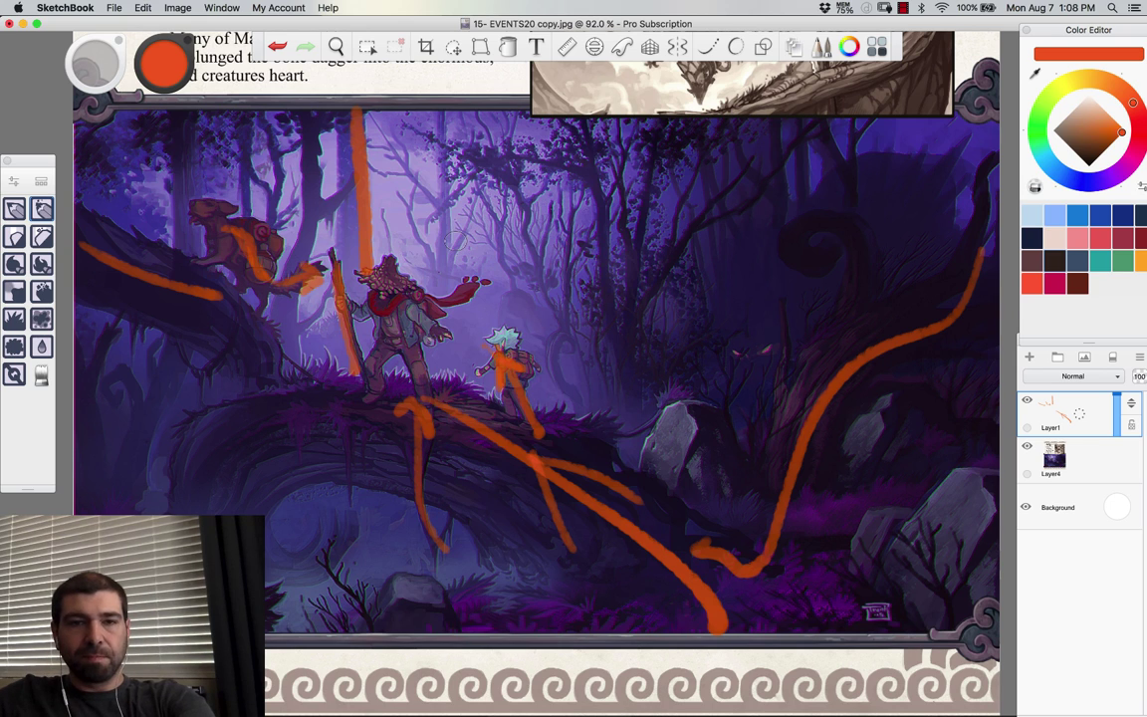
Step: With a smaller brush, point an orange arrow along the scarf tip and draw a large thin circle around the leading figure
key(bracketleft)
key(bracketleft)
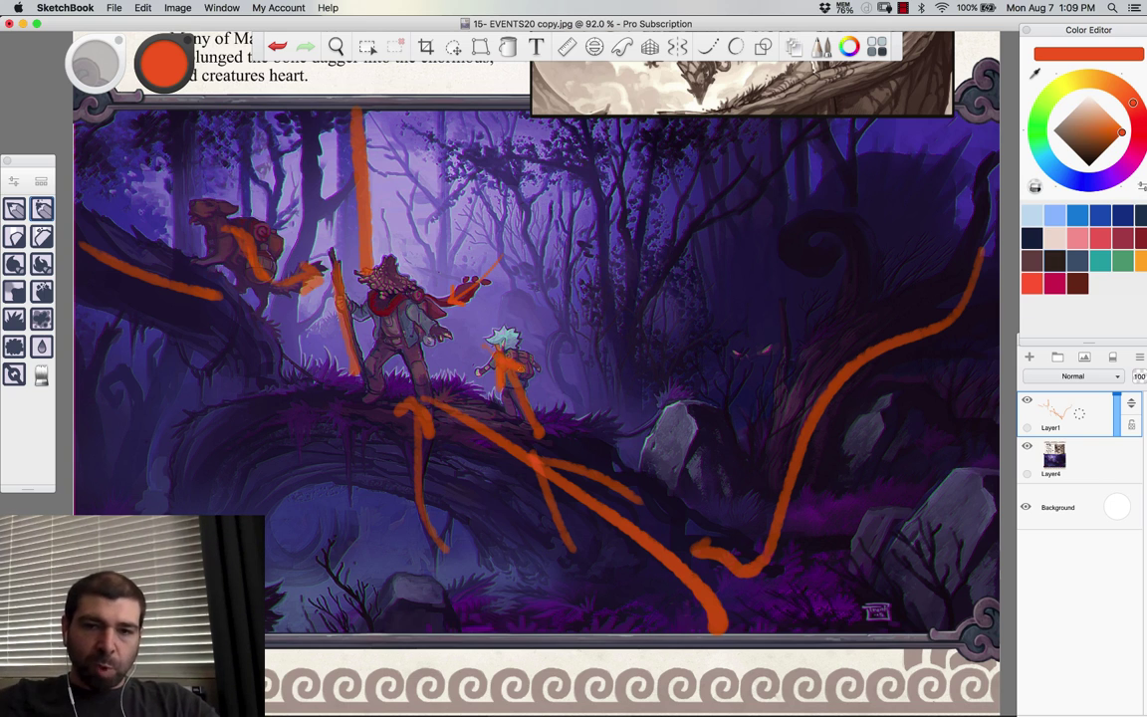
mouse_move(399, 197)
mouse_down()
mouse_move(261, 339)
mouse_move(328, 214)
mouse_up()
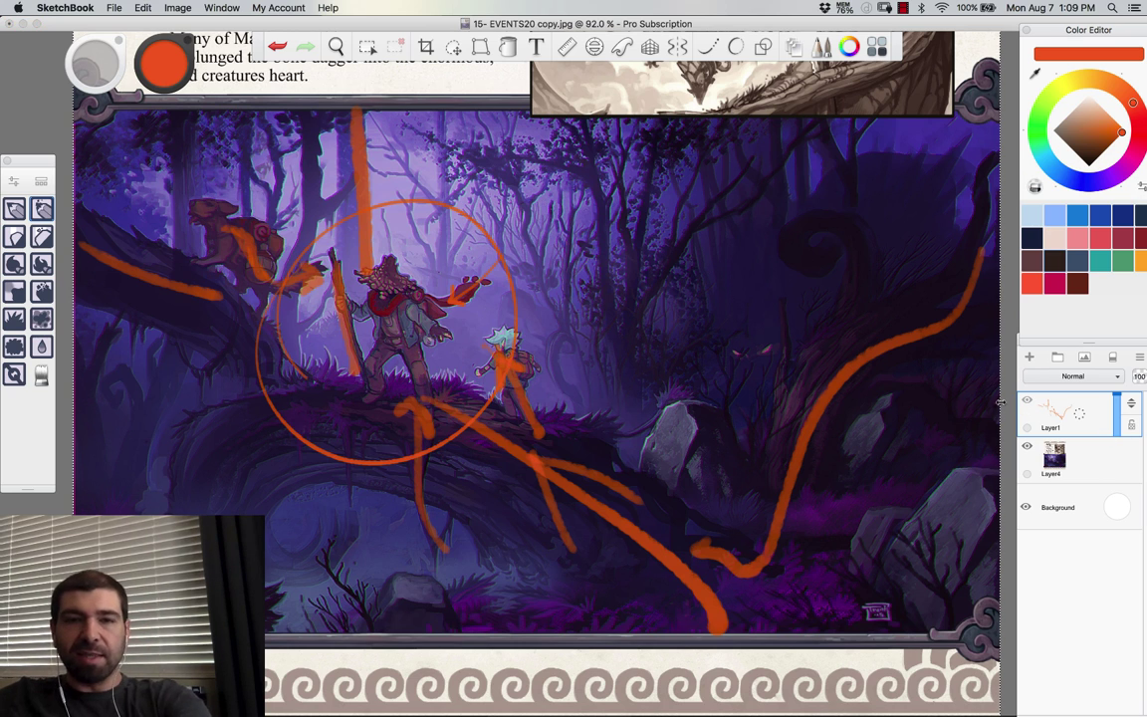
Step: Clear the orange arrows and circle from Layer1, and undo the scarf outline and small cross above the figure's head
click(1025, 401)
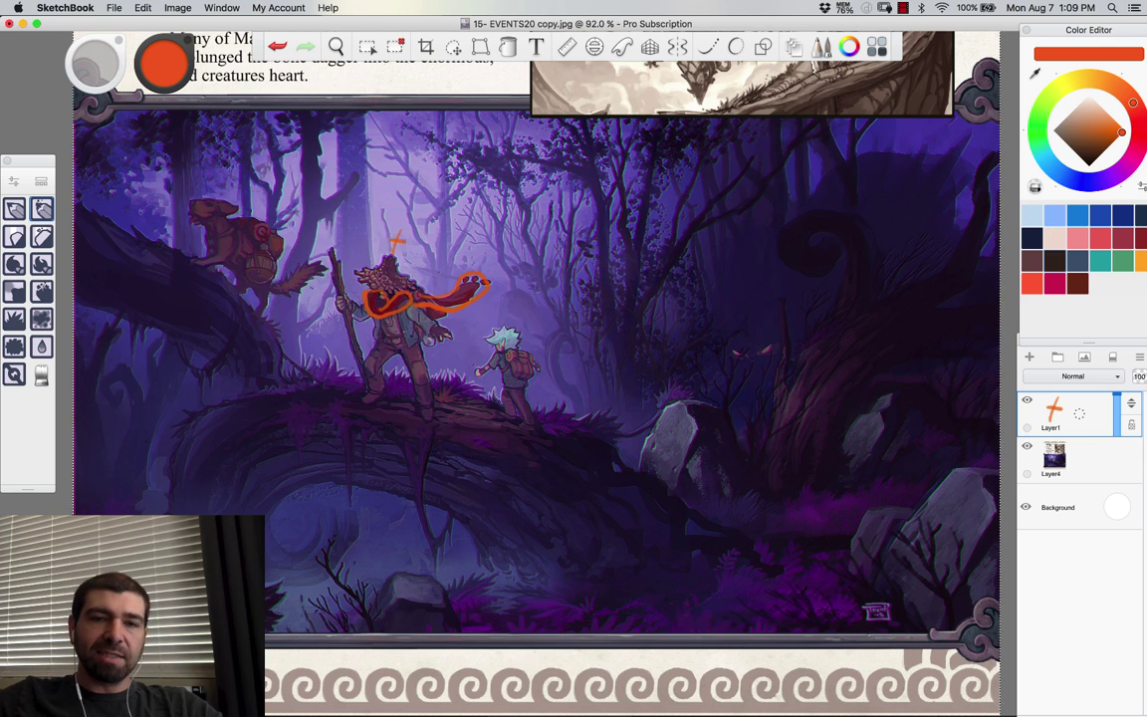
key(super+z)
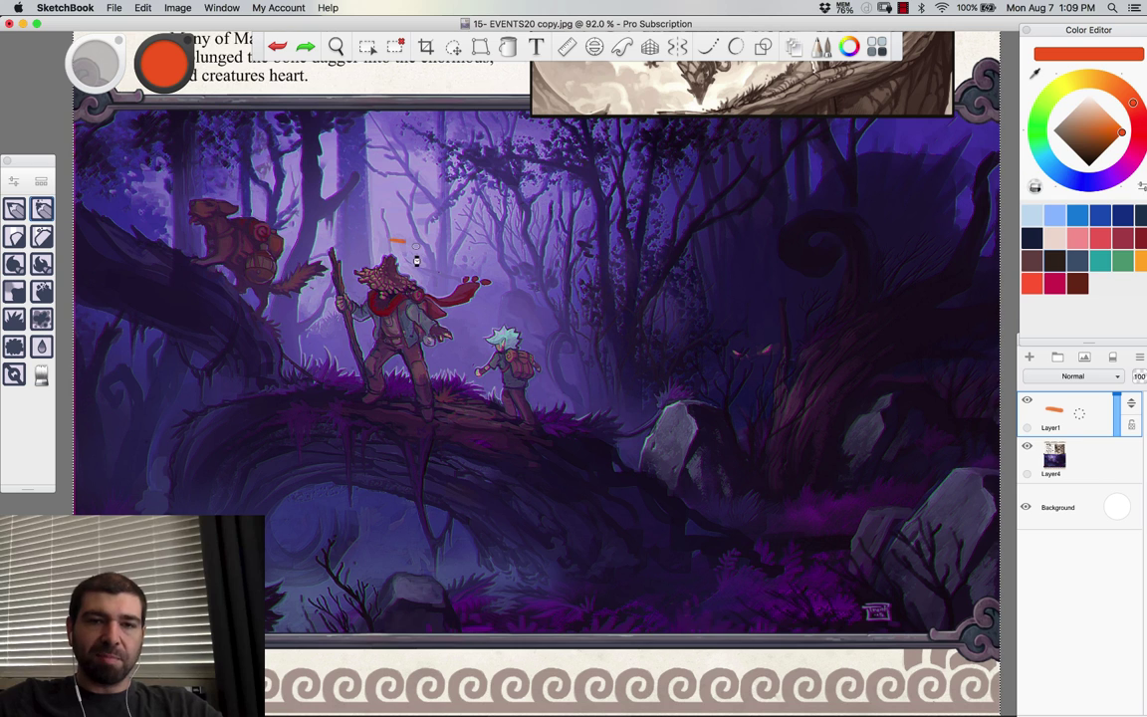
key(super+z)
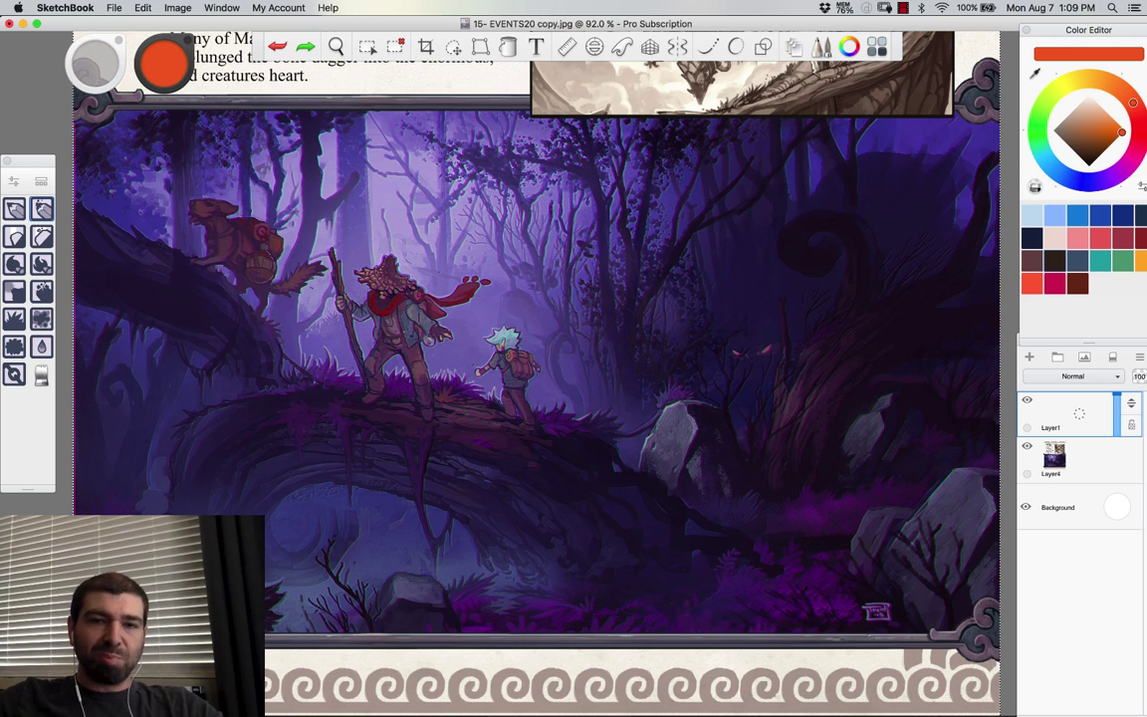
Step: Draw two orange lines down toward the leading figure, a slanted ground line under his feet, and lines along both legs
drag(352, 167, 365, 256)
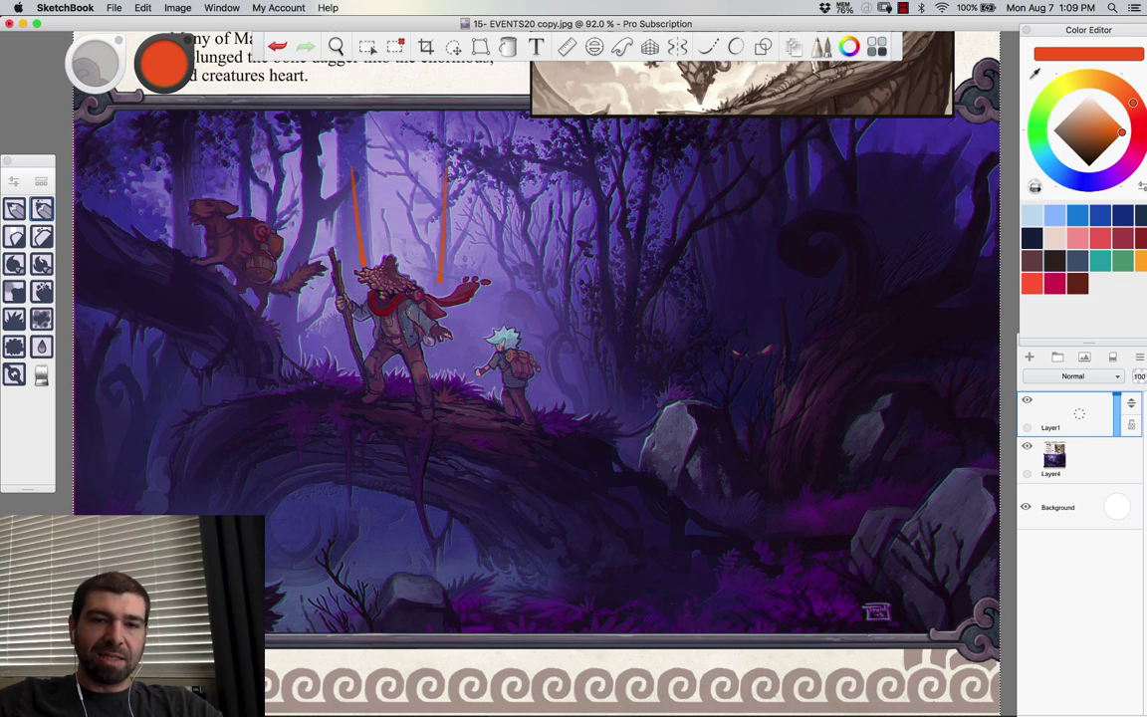
drag(315, 383, 472, 415)
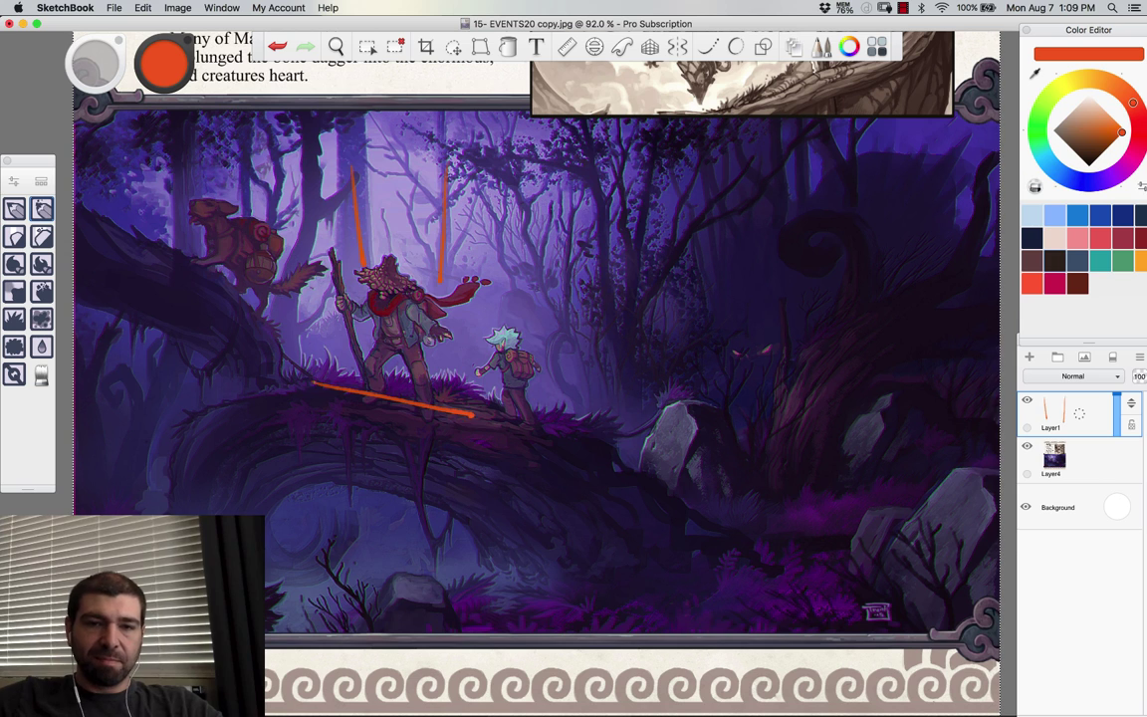
drag(376, 395, 395, 326)
drag(393, 306, 427, 407)
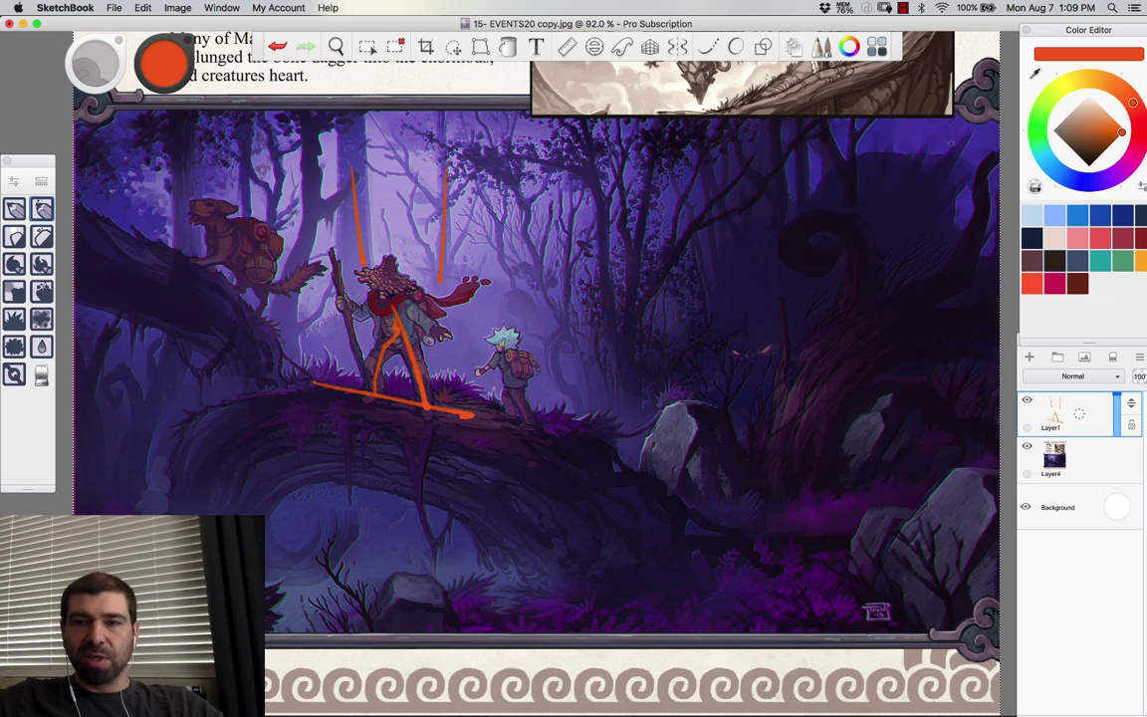
Step: Trace the slanted shapes near the painting's dark upper corner, the curling tree limbs, and the long branch descending behind the child in thin orange
mouse_move(941, 122)
mouse_down()
mouse_move(865, 171)
mouse_move(942, 139)
mouse_up()
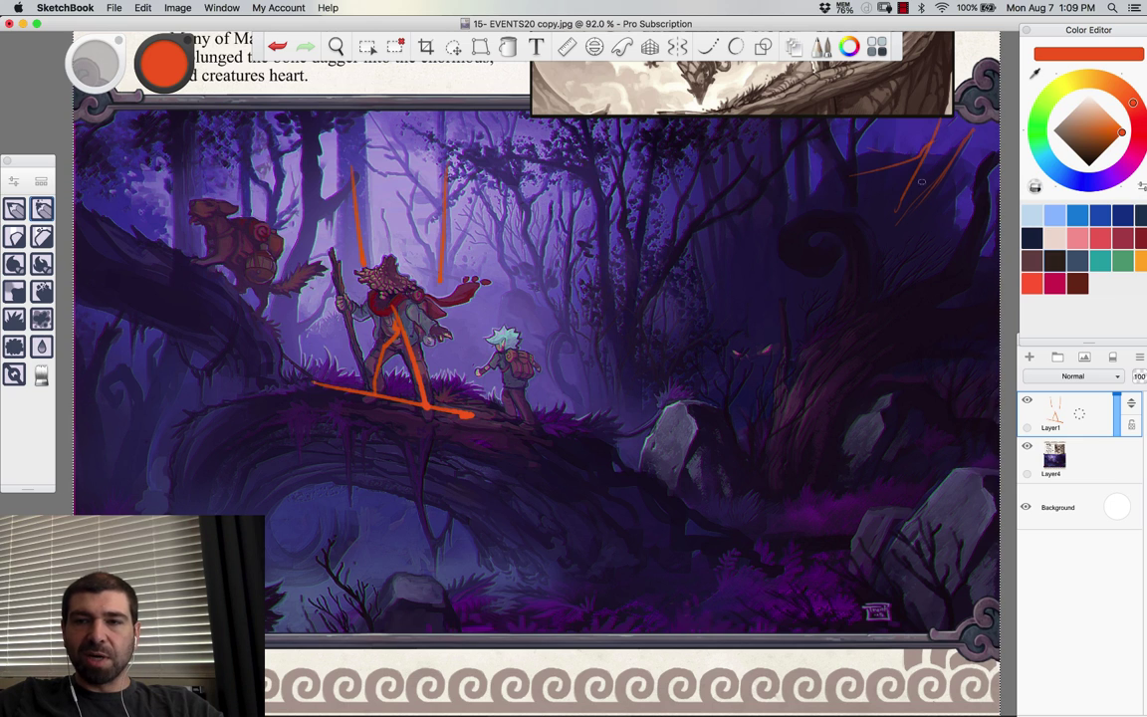
drag(936, 250, 981, 189)
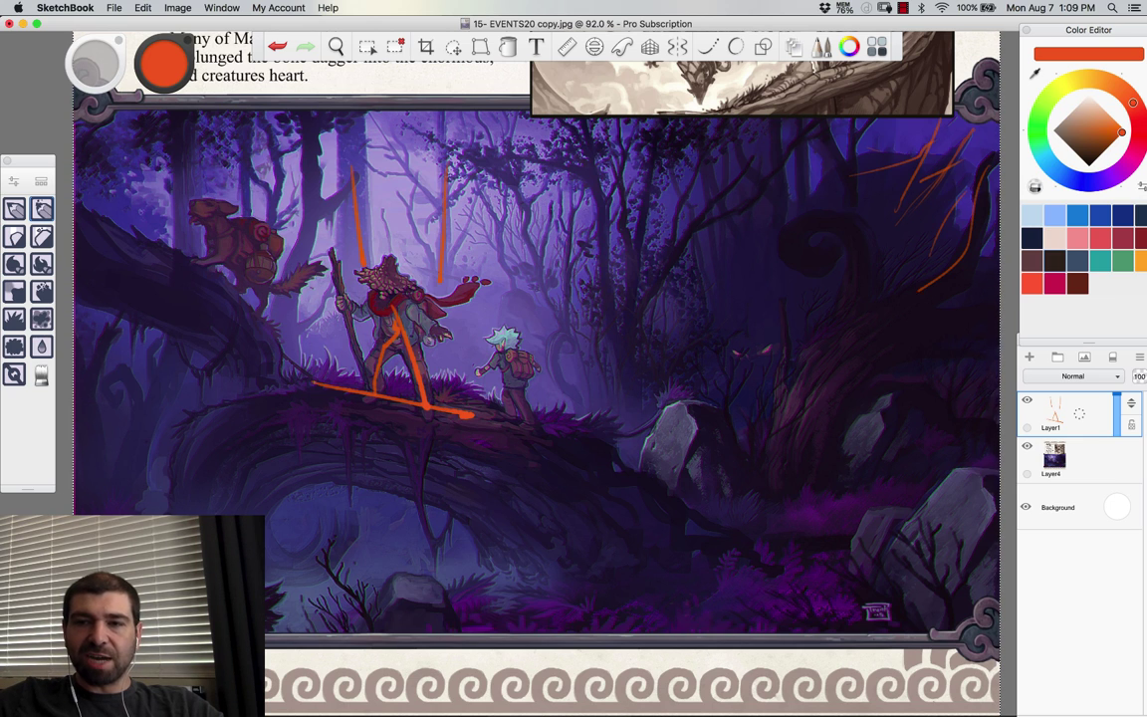
drag(931, 275, 827, 353)
mouse_move(795, 250)
mouse_down()
mouse_move(844, 277)
mouse_move(856, 329)
mouse_move(827, 348)
mouse_up()
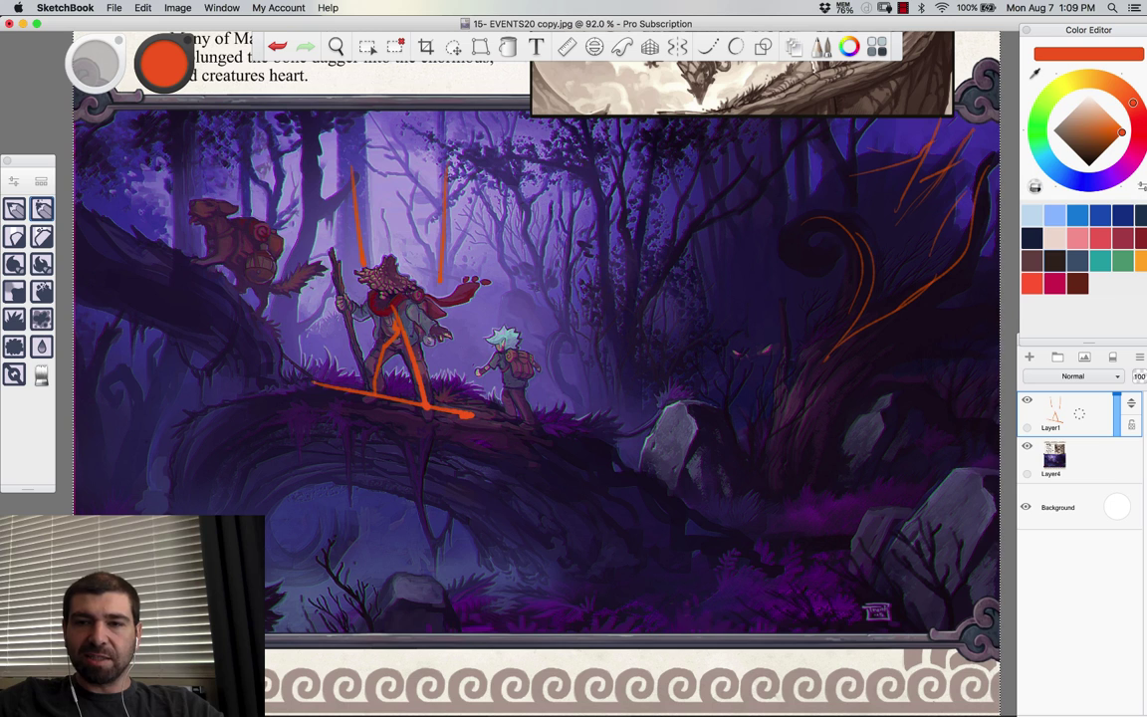
drag(826, 224, 816, 266)
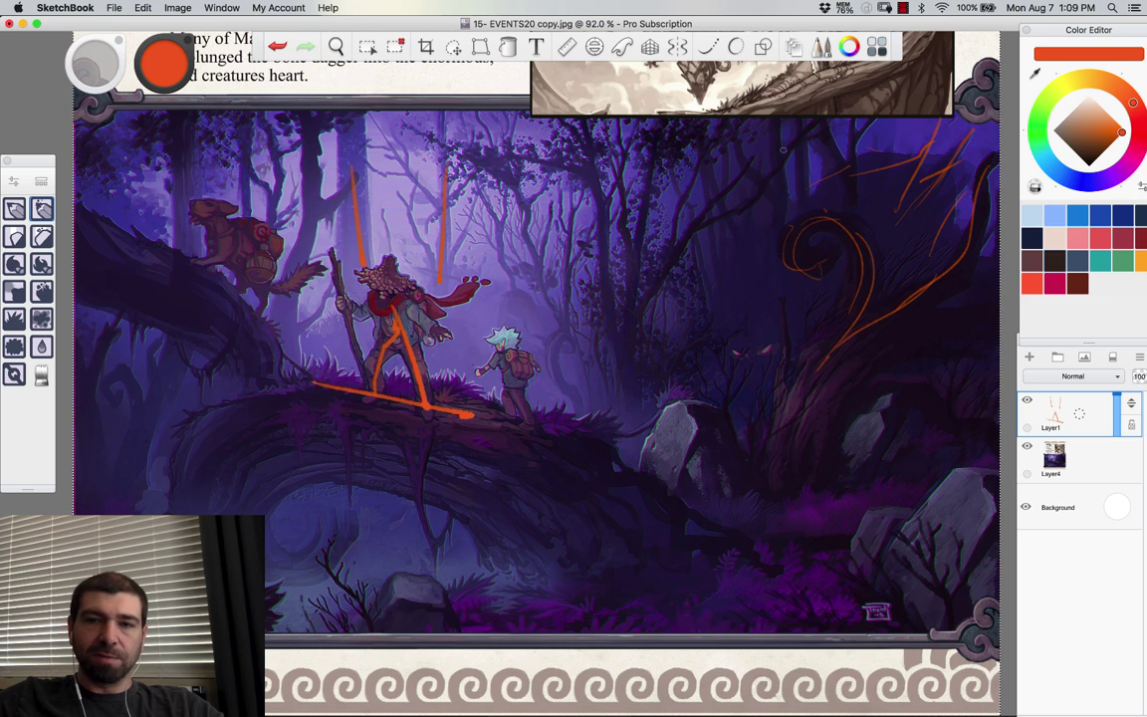
drag(788, 139, 604, 364)
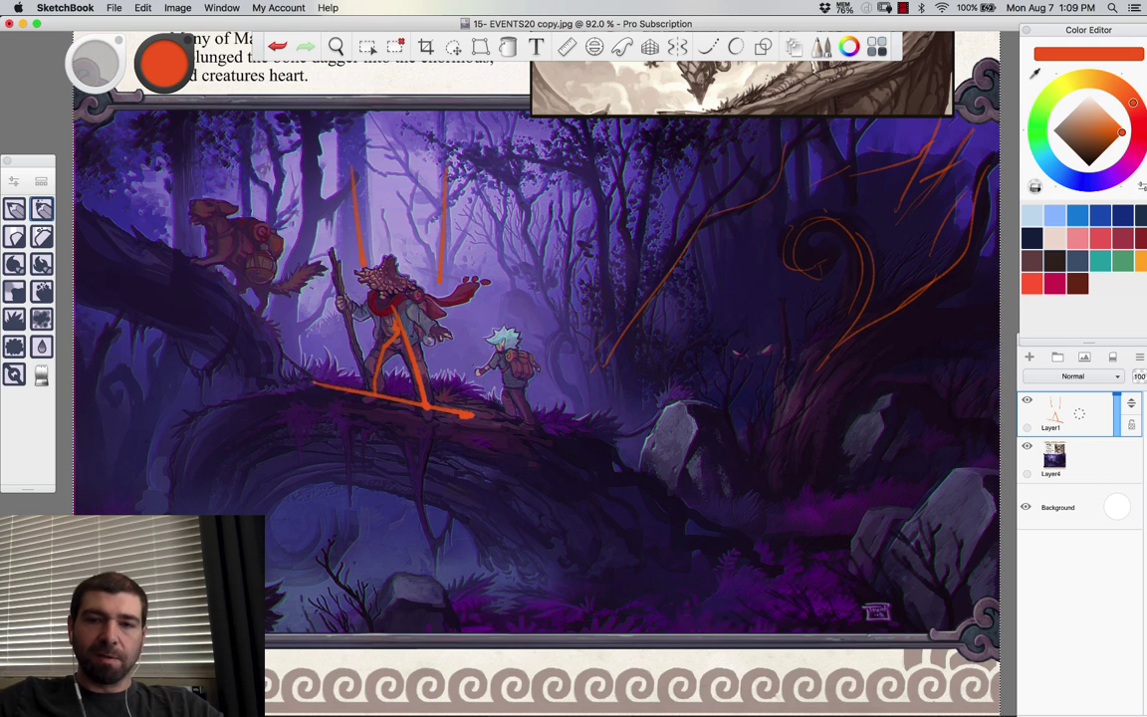
drag(657, 254, 566, 406)
Step: Sweep several long orange curves along the arched log, and build up an arrow pointing up through the opening beneath it
mouse_move(219, 420)
mouse_down()
mouse_move(436, 442)
mouse_move(732, 652)
mouse_up()
mouse_move(298, 403)
mouse_down()
mouse_move(577, 478)
mouse_move(771, 603)
mouse_up()
mouse_move(238, 376)
mouse_down()
mouse_move(528, 494)
mouse_move(657, 627)
mouse_up()
mouse_move(803, 619)
mouse_down()
mouse_move(398, 438)
mouse_move(189, 477)
mouse_move(281, 528)
mouse_up()
mouse_move(365, 418)
mouse_down()
mouse_move(197, 513)
mouse_move(314, 566)
mouse_up()
drag(221, 480, 335, 530)
drag(271, 564, 330, 516)
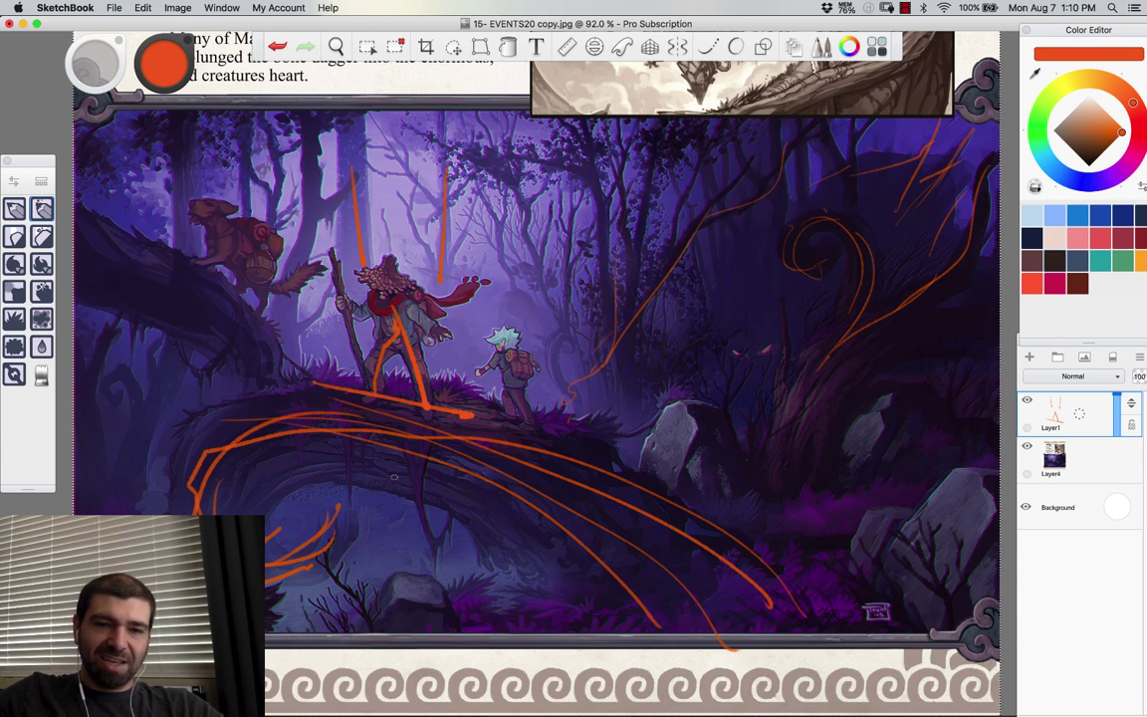
mouse_move(532, 464)
mouse_down()
mouse_move(381, 432)
mouse_move(235, 460)
mouse_move(200, 515)
mouse_move(353, 500)
mouse_move(357, 538)
mouse_up()
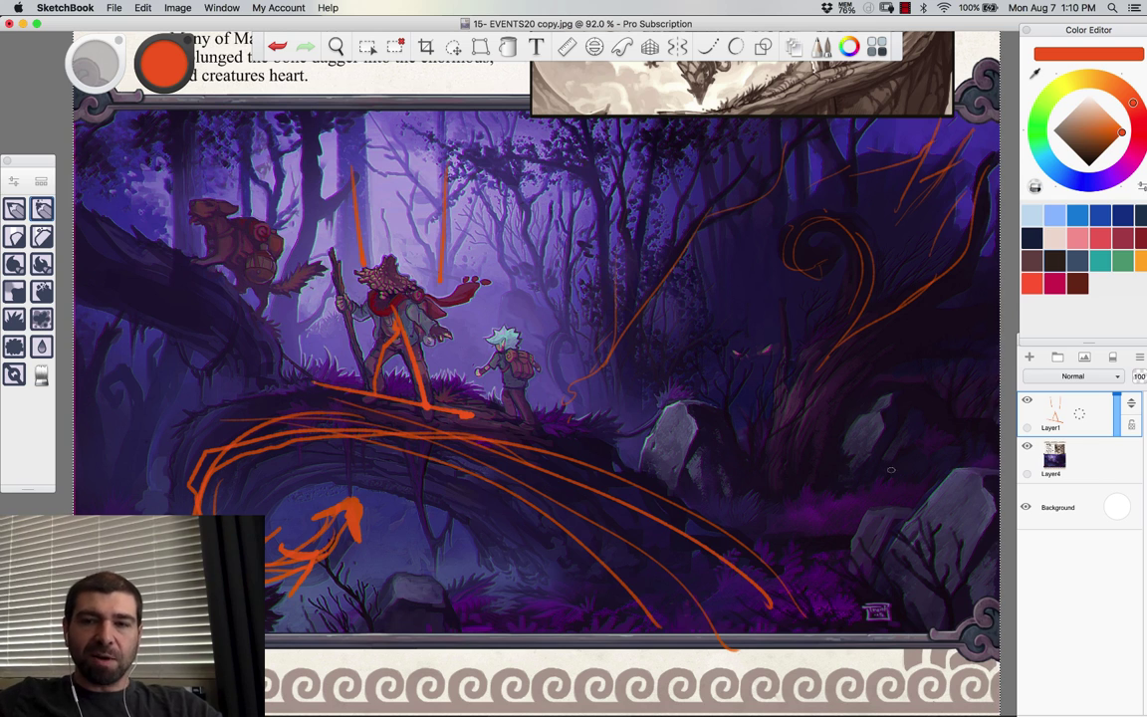
Step: Enlarge the brush and clear all the orange marks from Layer1
key(])
key(])
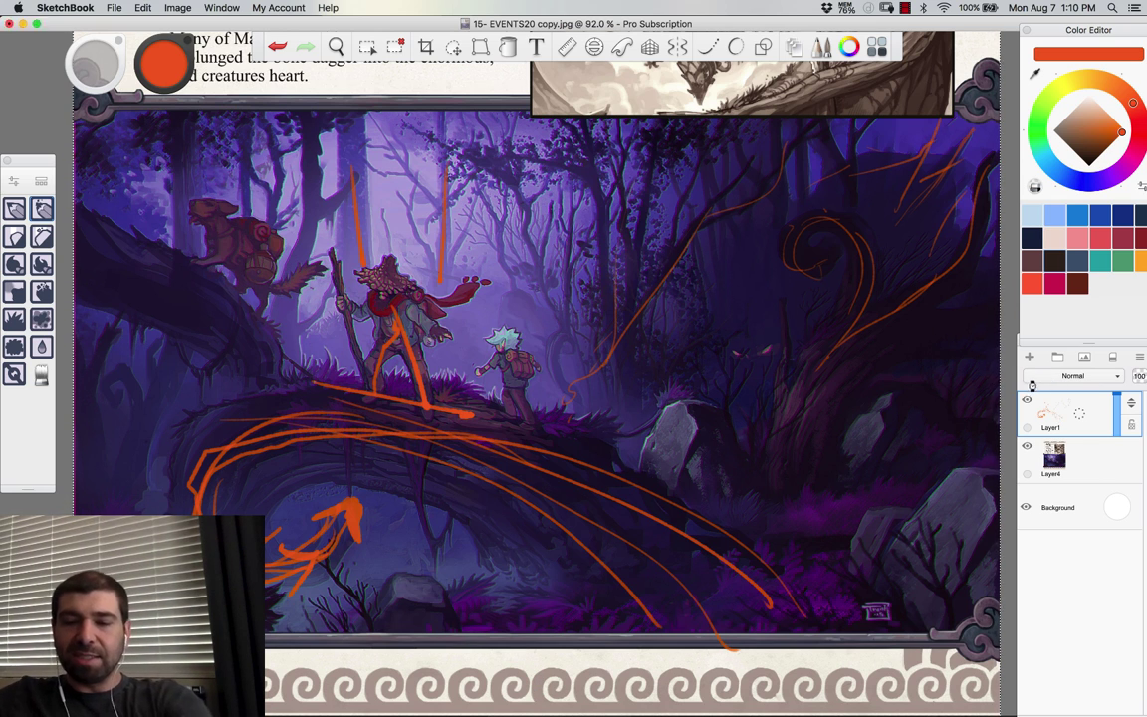
key(Delete)
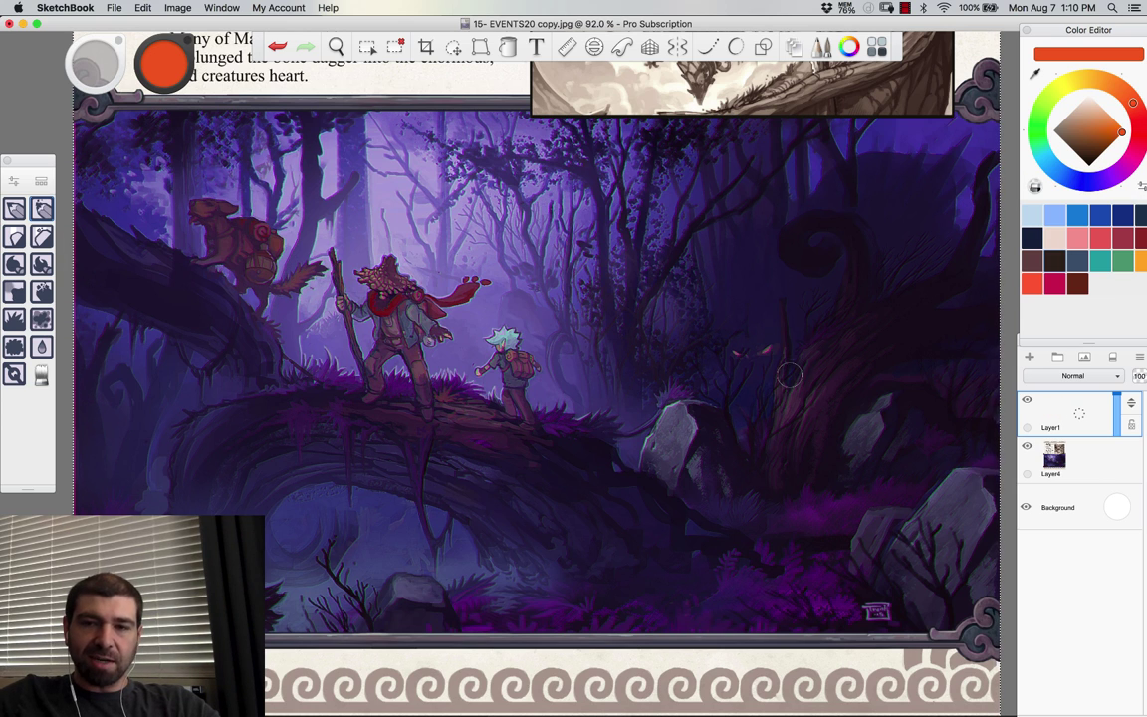
Step: Try a thick orange ring around the glowing eyes and an arc above the dark tree's curl, undoing each
drag(710, 338, 719, 316)
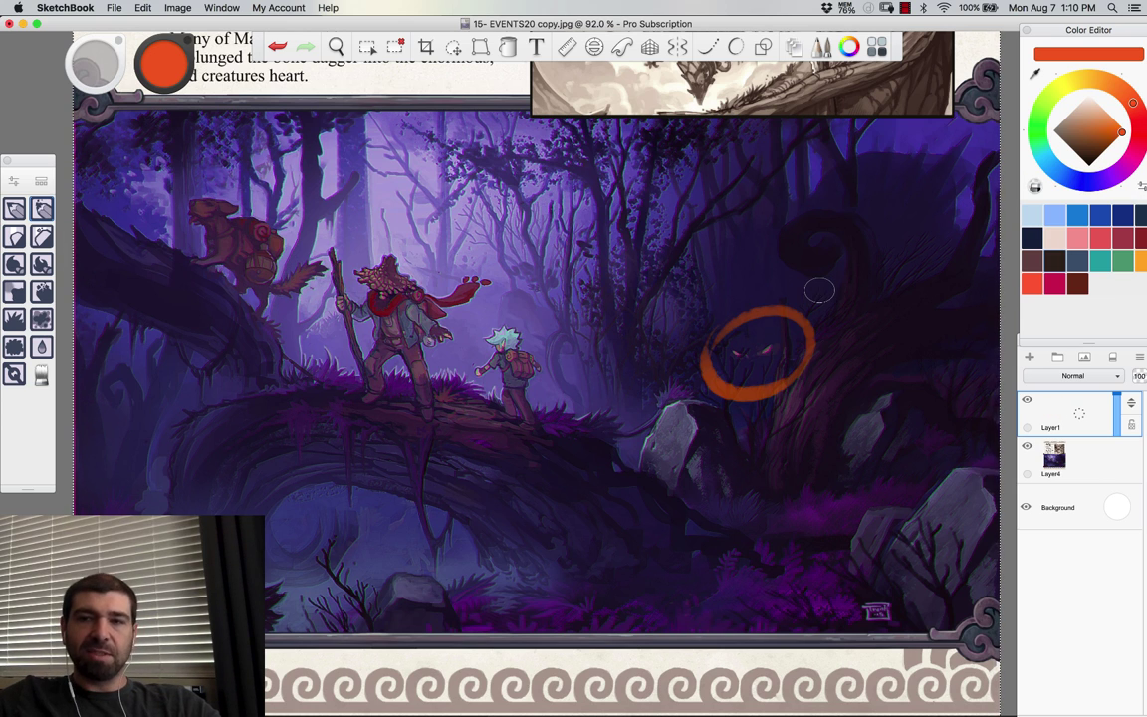
key(super+z)
drag(730, 175, 842, 132)
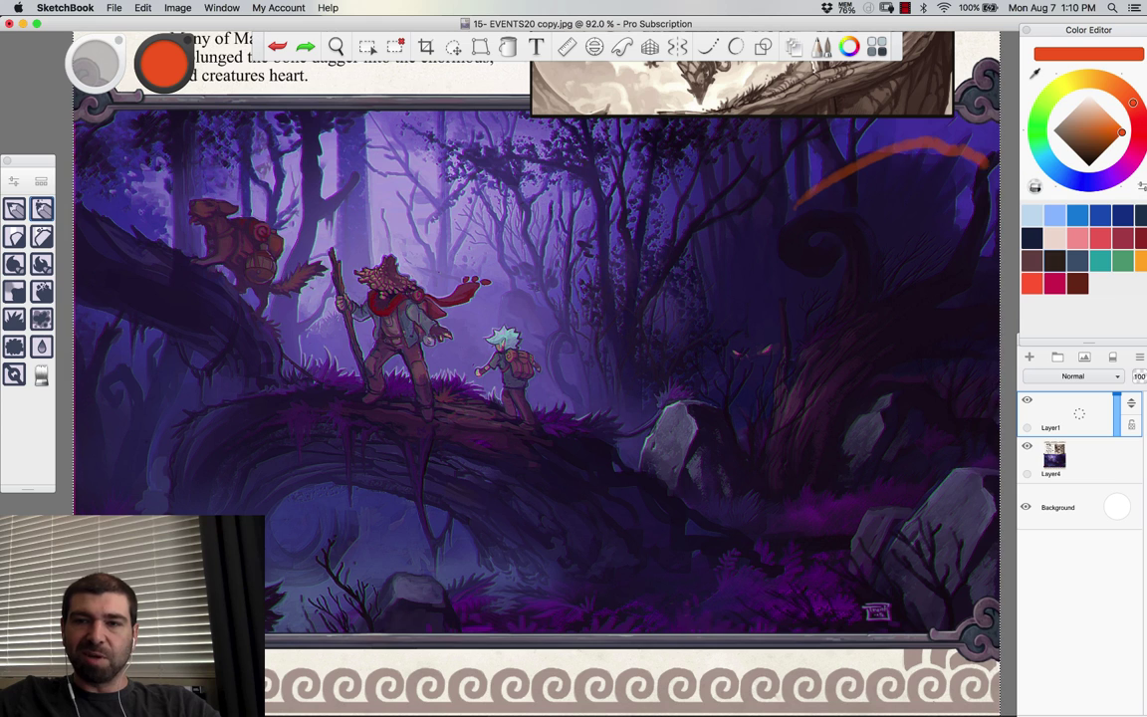
key(super+z)
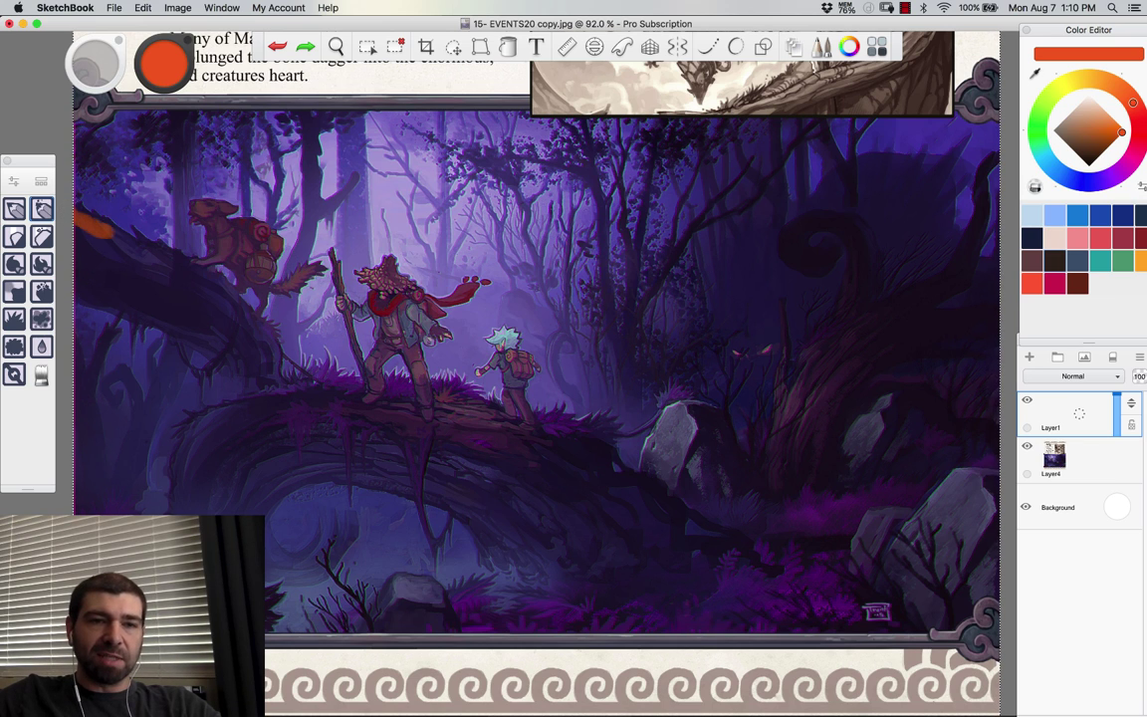
Step: Trace the foreground silhouette in thick orange from the upper log down and up the dark tree, and fill in the logs
mouse_move(108, 231)
mouse_down()
mouse_move(211, 281)
mouse_move(244, 323)
mouse_move(269, 394)
mouse_move(428, 399)
mouse_move(537, 448)
mouse_move(687, 596)
mouse_up()
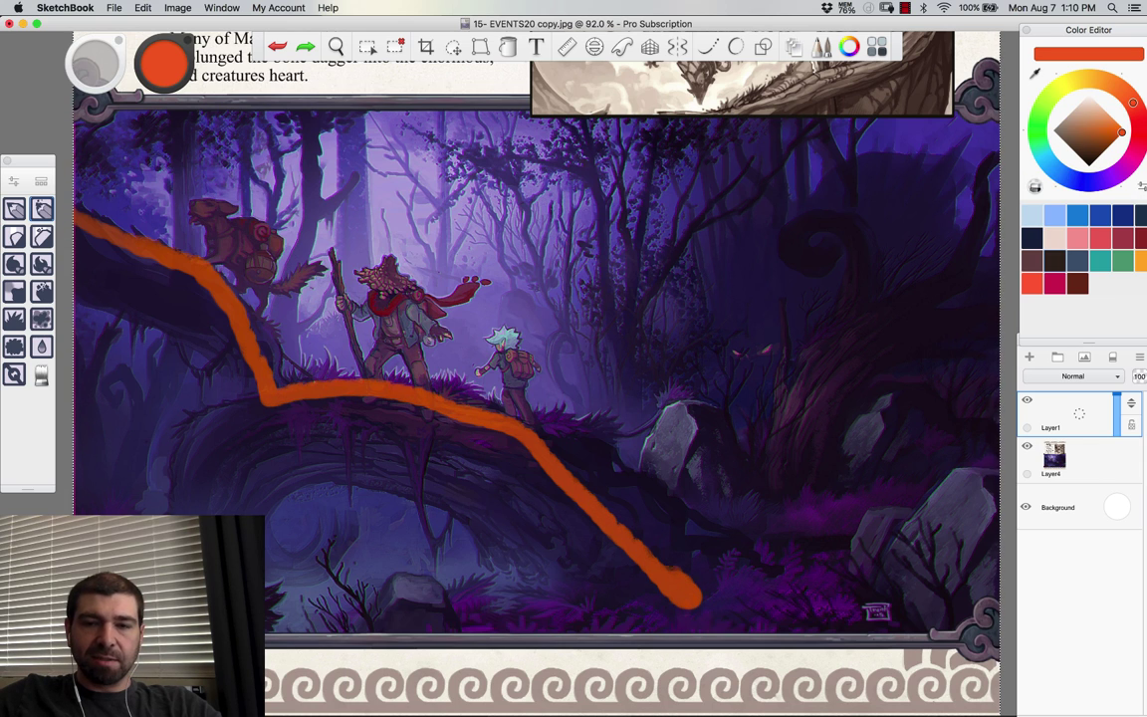
mouse_move(602, 498)
mouse_down()
mouse_move(762, 543)
mouse_move(753, 515)
mouse_move(822, 322)
mouse_move(923, 290)
mouse_move(1024, 289)
mouse_up()
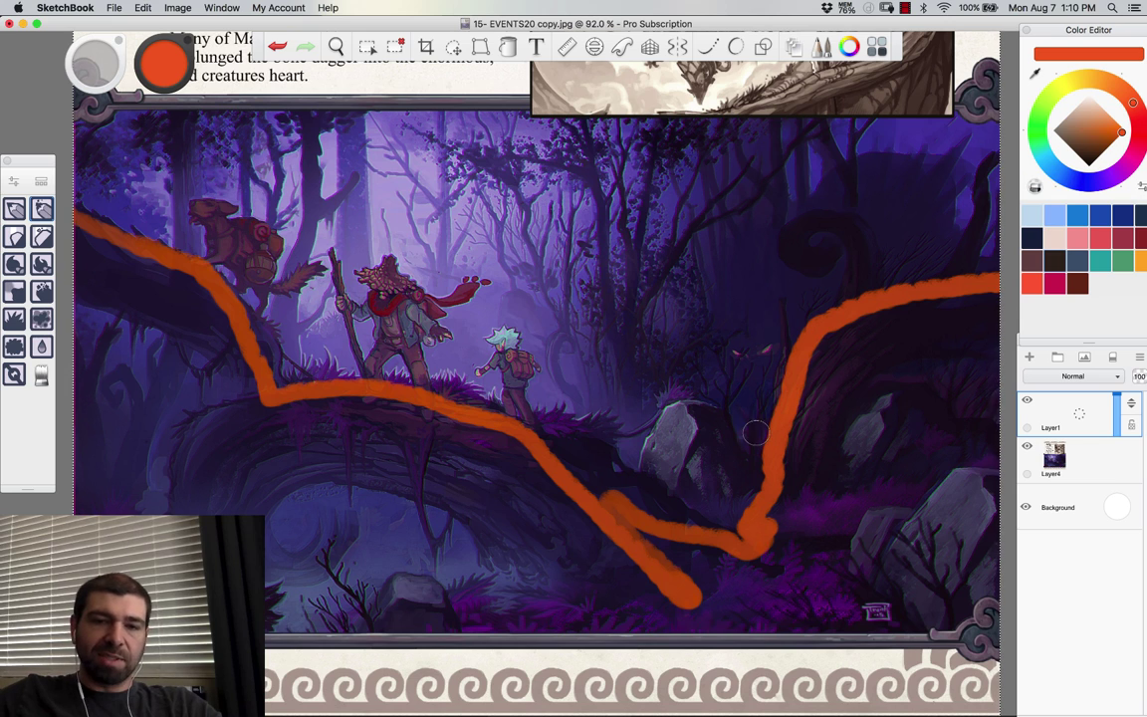
mouse_move(468, 510)
mouse_down()
mouse_move(587, 615)
mouse_move(295, 461)
mouse_move(262, 501)
mouse_move(264, 550)
mouse_up()
mouse_move(182, 523)
mouse_down()
mouse_move(193, 454)
mouse_move(287, 397)
mouse_up()
mouse_move(80, 260)
mouse_down()
mouse_move(209, 344)
mouse_move(229, 393)
mouse_up()
mouse_move(99, 227)
mouse_down()
mouse_move(164, 264)
mouse_move(264, 383)
mouse_move(204, 502)
mouse_move(283, 423)
mouse_move(378, 413)
mouse_move(344, 437)
mouse_up()
mouse_move(234, 430)
mouse_down()
mouse_move(399, 374)
mouse_move(299, 361)
mouse_move(483, 453)
mouse_move(478, 508)
mouse_up()
mouse_move(358, 363)
mouse_down()
mouse_move(458, 399)
mouse_move(498, 508)
mouse_move(577, 568)
mouse_move(787, 582)
mouse_up()
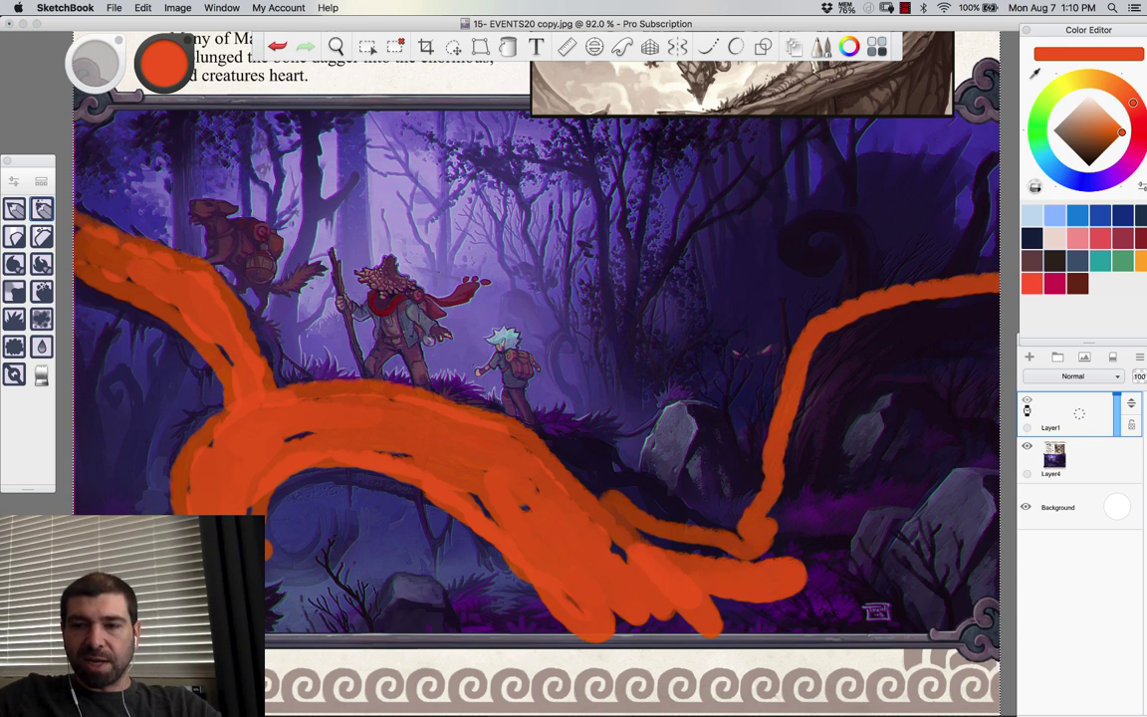
Step: Hide Layer1 and desaturate the painting on Layer4 with a Hue/Saturation adjustment of -100 saturation
click(1027, 399)
click(1055, 458)
click(177, 7)
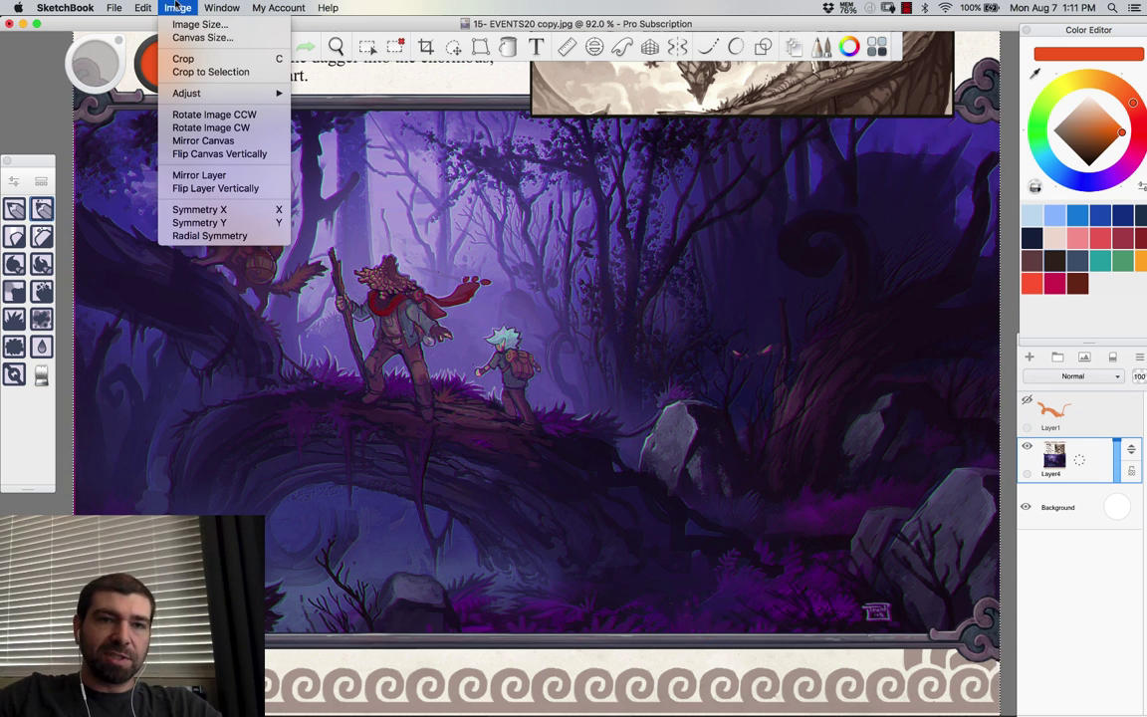
mouse_move(212, 94)
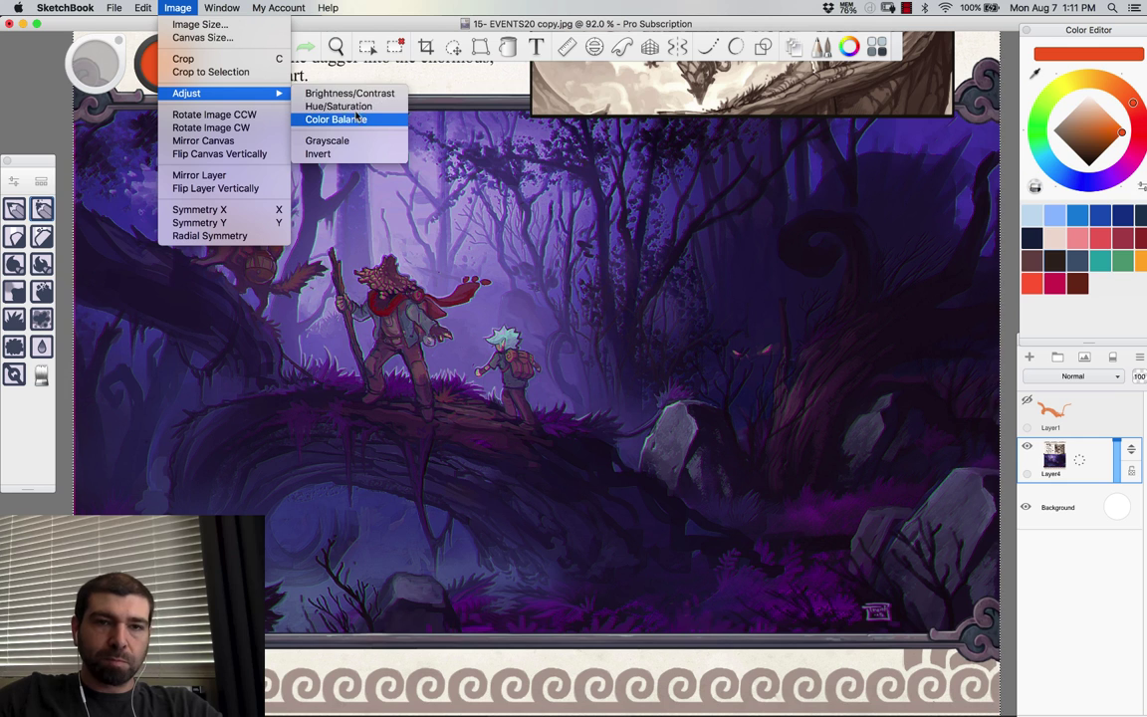
click(360, 107)
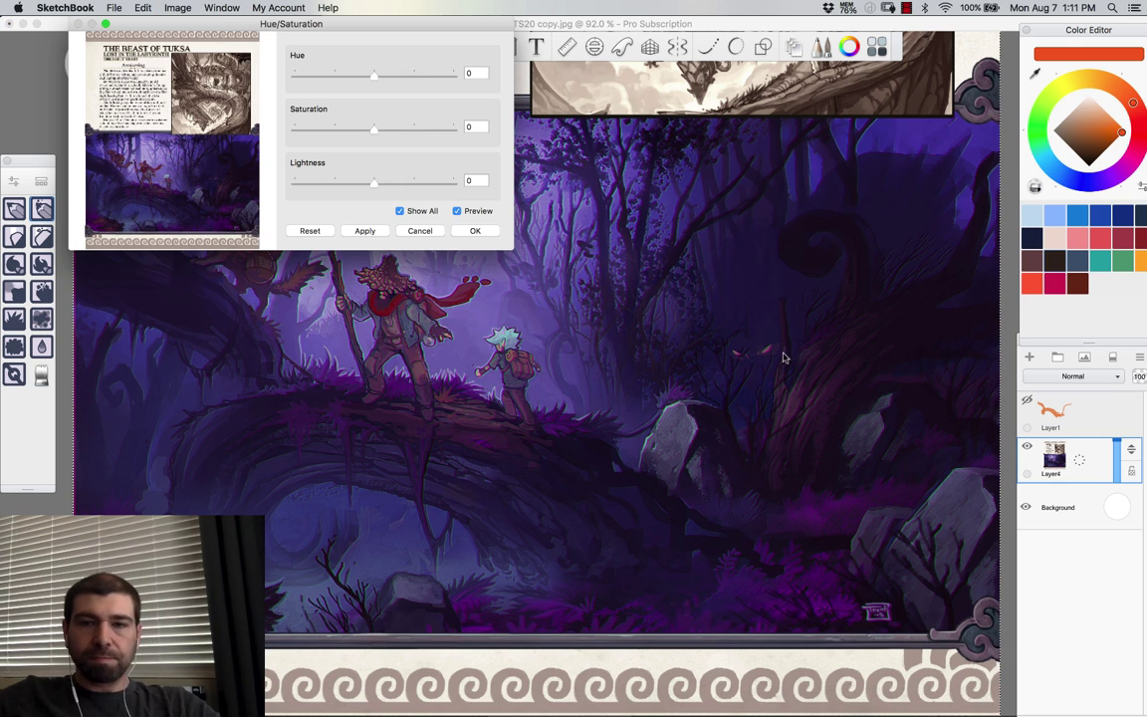
drag(334, 128, 281, 174)
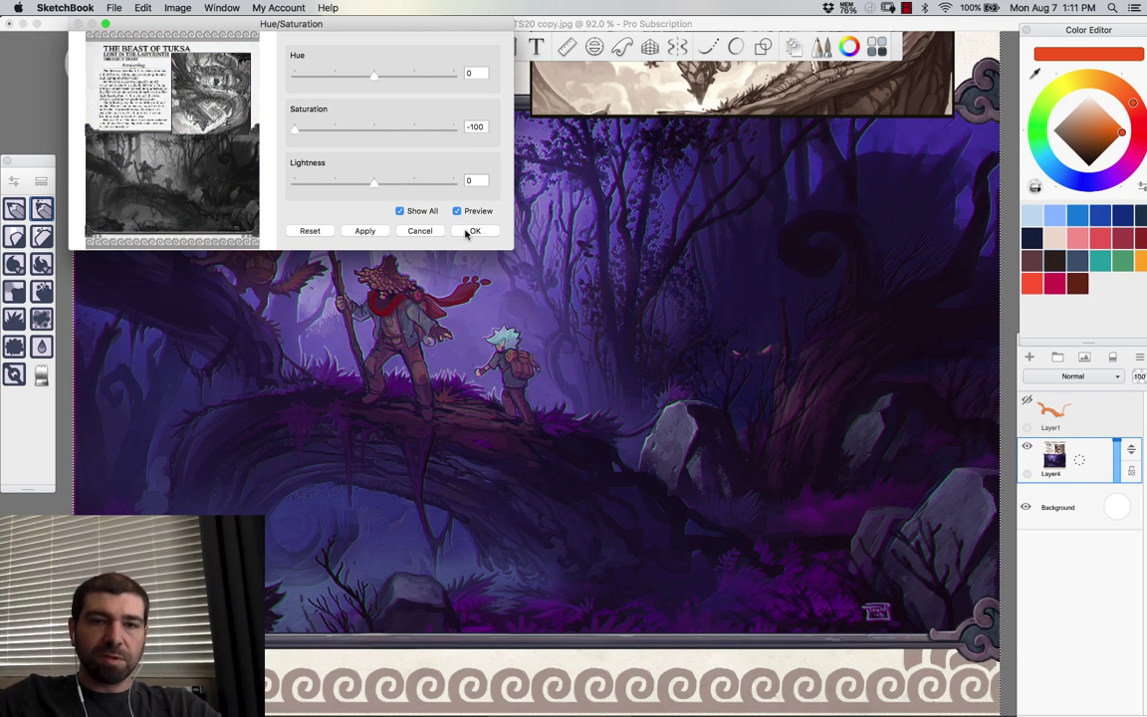
key(Return)
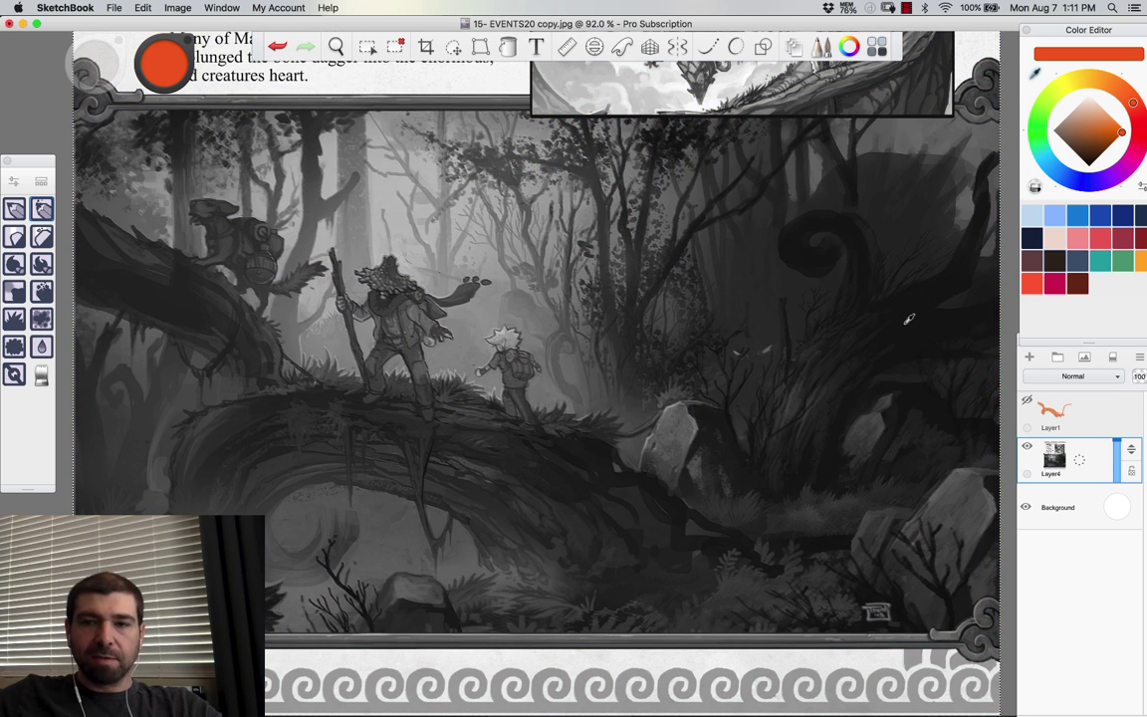
Step: Sample the dark tree's near-black and paint the tree, rocks, arched log and upper log as one flat silhouette on Layer4
alt+click(904, 325)
mouse_move(876, 325)
mouse_down()
mouse_move(783, 472)
mouse_move(821, 428)
mouse_up()
drag(812, 506, 703, 532)
mouse_move(703, 487)
mouse_down()
mouse_move(660, 468)
mouse_move(669, 422)
mouse_up()
drag(703, 460, 719, 508)
mouse_move(652, 534)
mouse_down()
mouse_move(469, 426)
mouse_move(543, 506)
mouse_move(548, 541)
mouse_move(424, 446)
mouse_move(365, 435)
mouse_up()
mouse_move(418, 364)
mouse_down()
mouse_move(209, 384)
mouse_move(170, 448)
mouse_move(318, 398)
mouse_move(478, 468)
mouse_move(498, 567)
mouse_move(538, 518)
mouse_move(617, 528)
mouse_move(767, 453)
mouse_move(842, 399)
mouse_move(777, 413)
mouse_move(782, 398)
mouse_move(692, 498)
mouse_move(826, 478)
mouse_move(712, 526)
mouse_up()
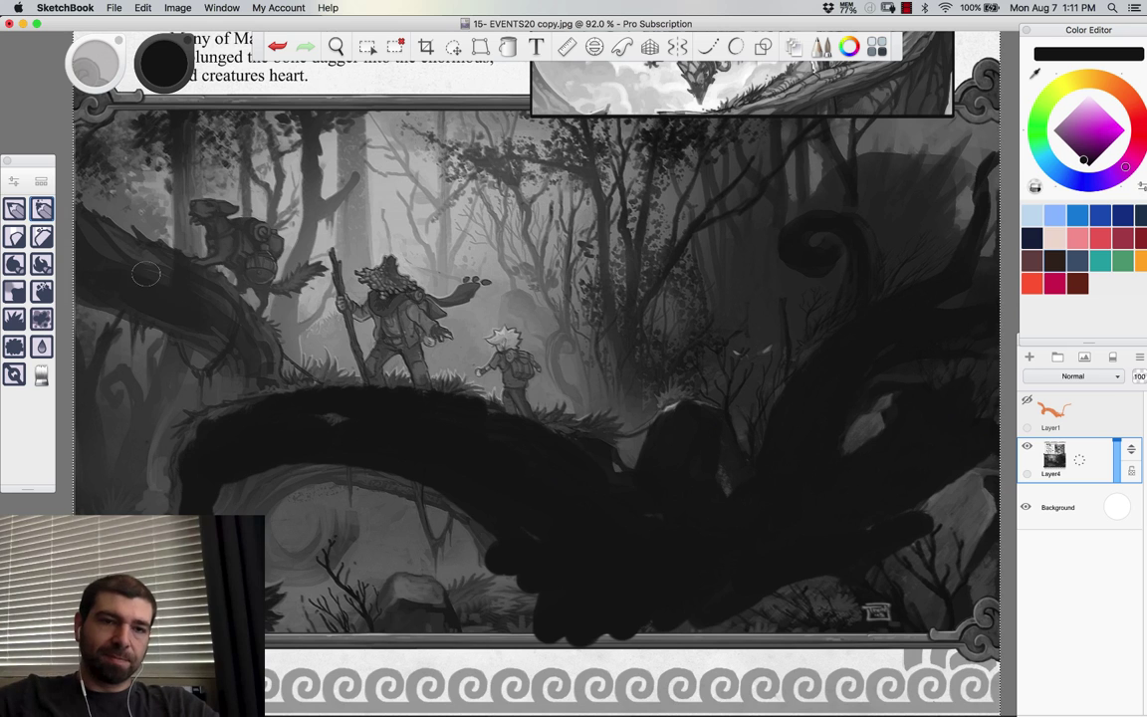
mouse_move(124, 247)
mouse_down()
mouse_move(164, 284)
mouse_move(114, 279)
mouse_up()
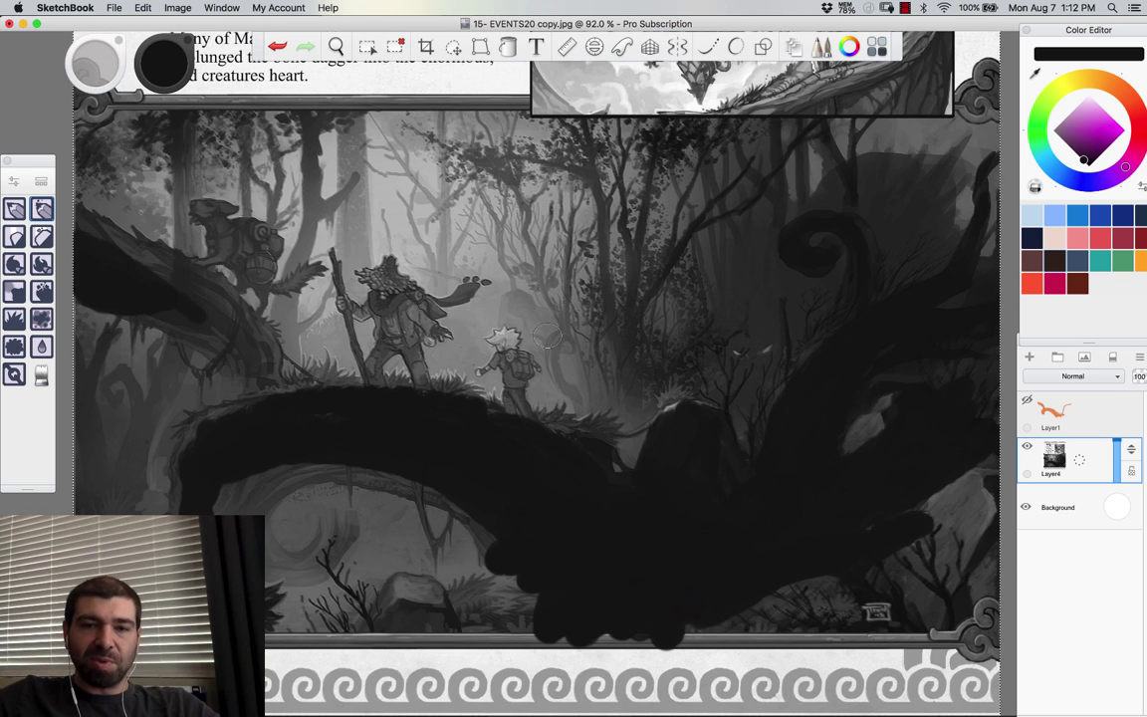
Step: Undo a trial dark arch around the two walkers, and make Layer1 visible with its orange marks cleared
mouse_move(279, 351)
mouse_down()
mouse_move(493, 244)
mouse_move(548, 376)
mouse_up()
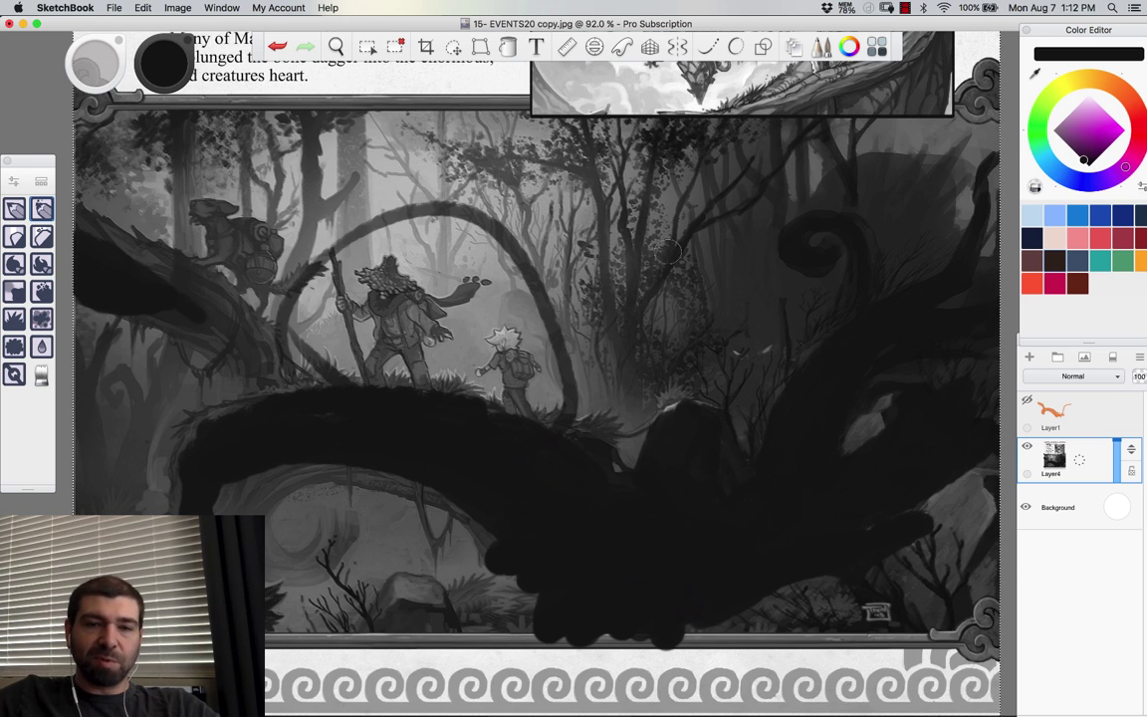
key(super+z)
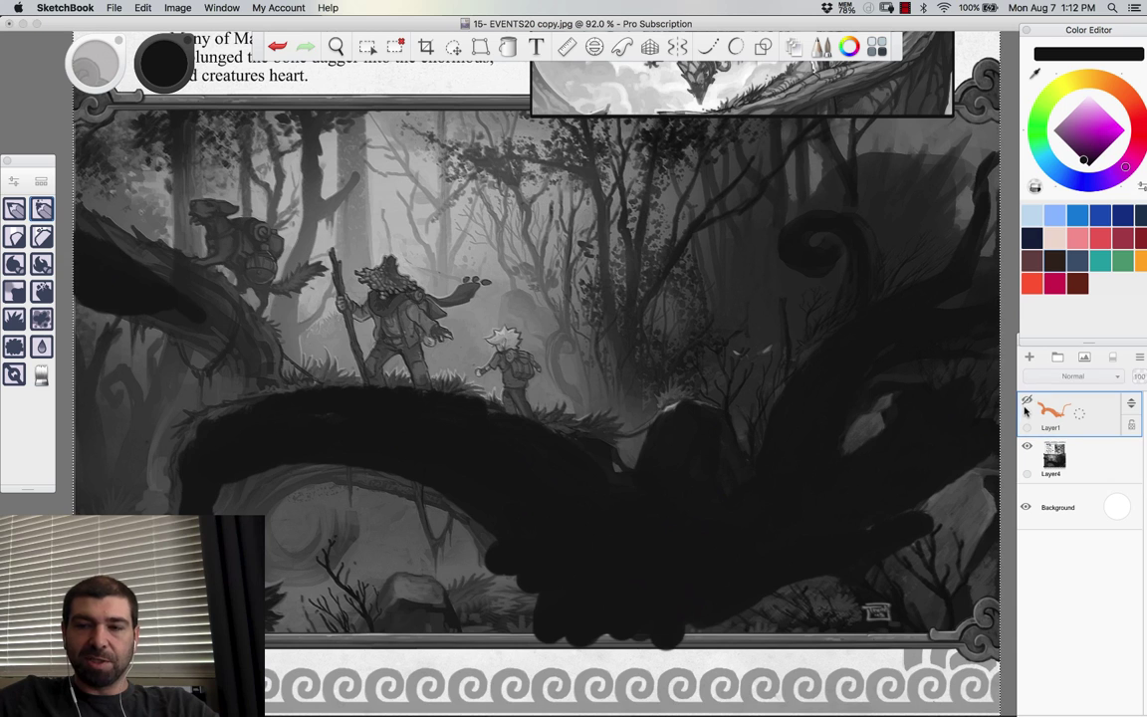
click(1027, 403)
click(1036, 409)
click(1028, 401)
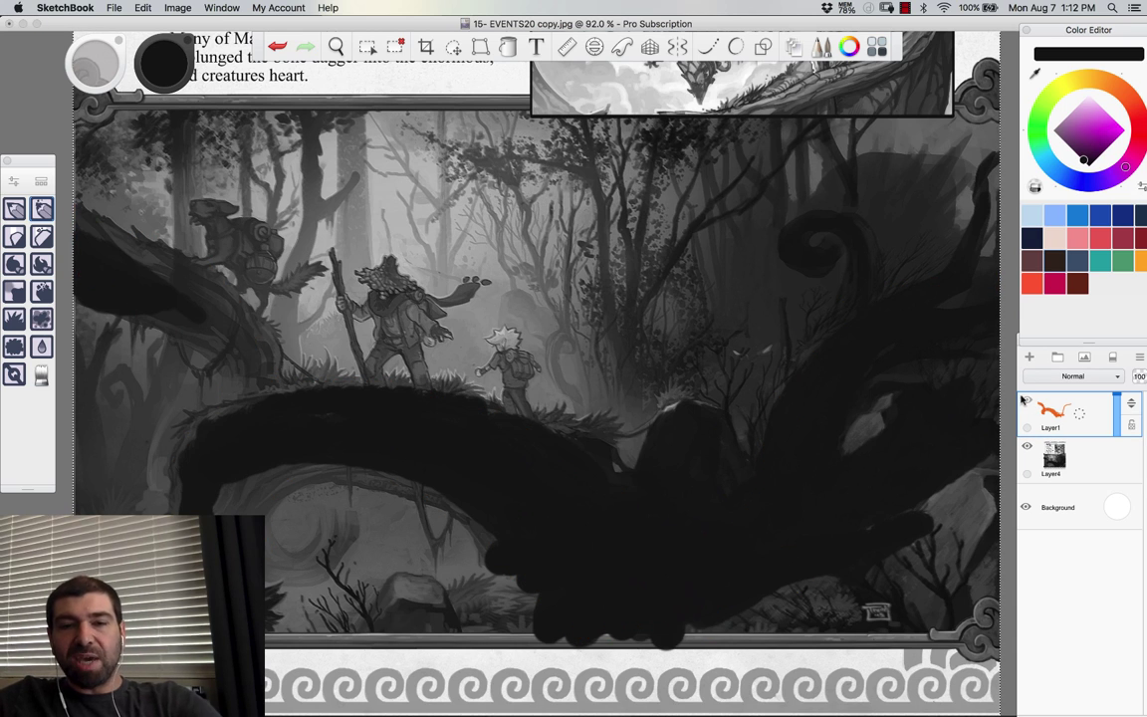
Step: Circle the leading figure, the child and the pack creature in yellow-orange on Layer1
click(1140, 260)
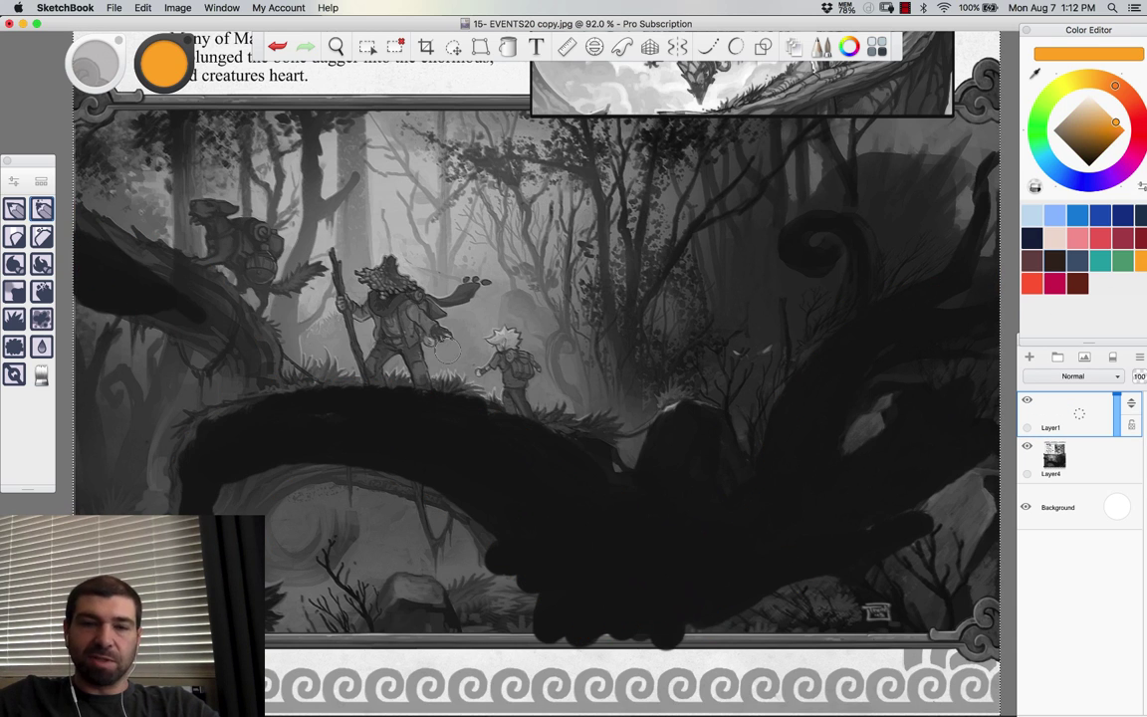
mouse_move(344, 365)
mouse_down()
mouse_move(337, 320)
mouse_move(436, 385)
mouse_move(339, 289)
mouse_up()
key(super+z)
drag(498, 317, 486, 343)
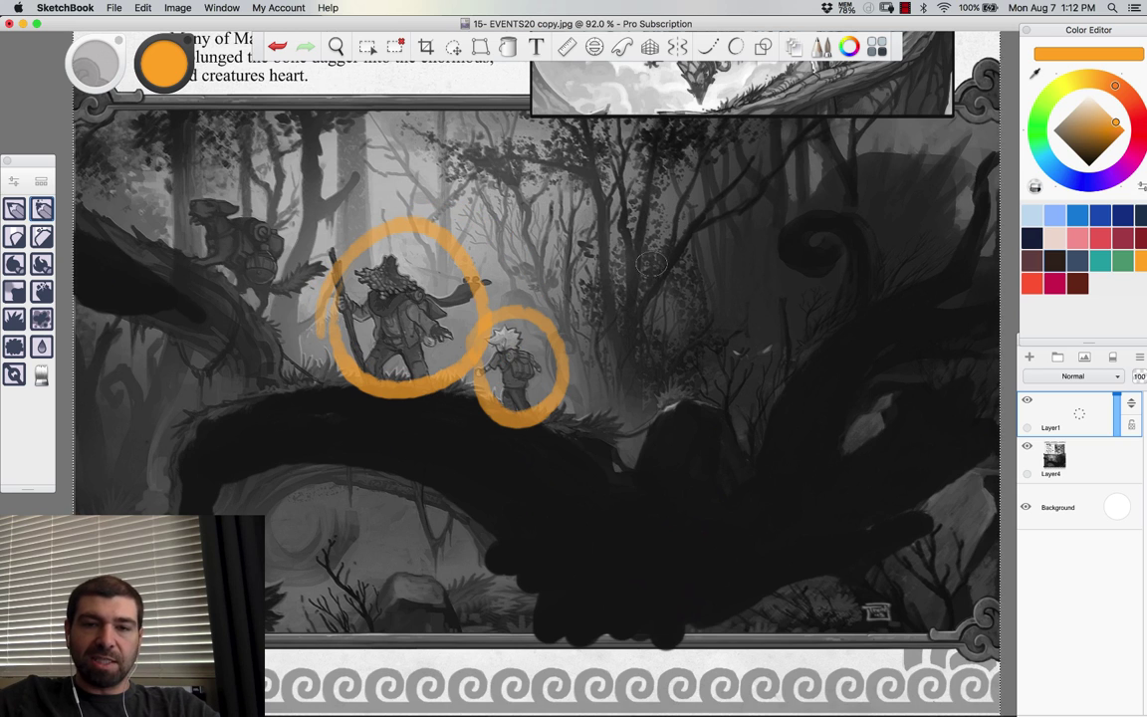
mouse_move(231, 244)
mouse_down()
mouse_move(267, 303)
mouse_move(324, 249)
mouse_up()
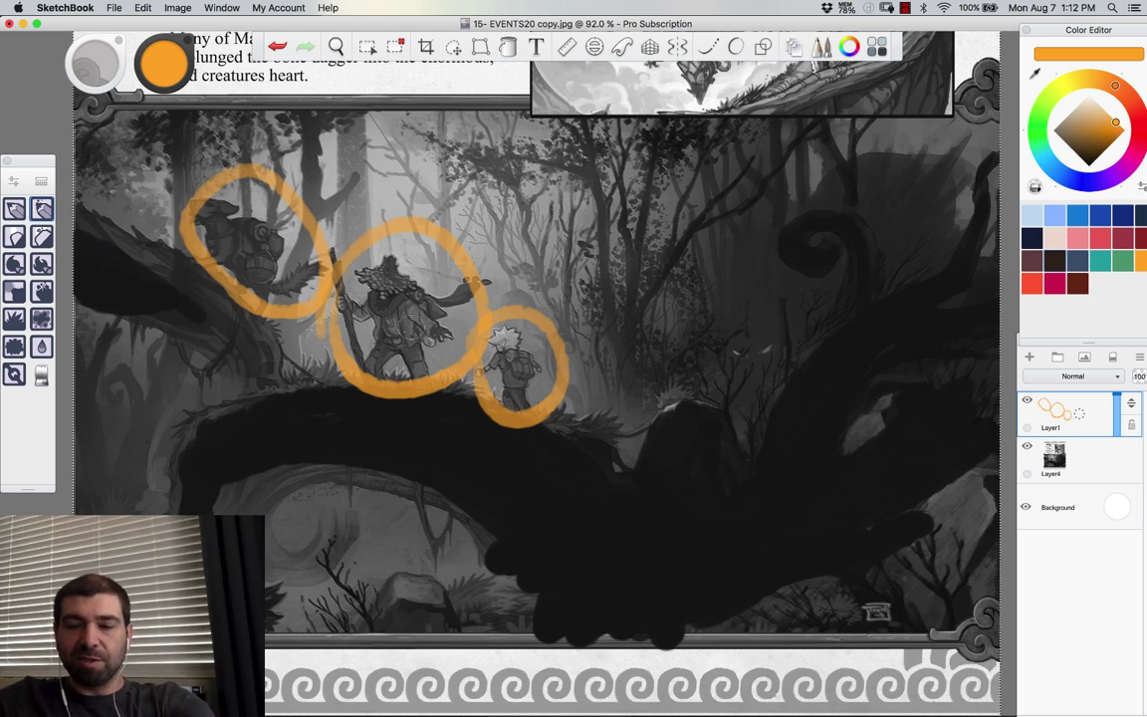
Step: Shrink the brush and change the drawing colour to a deeper red-orange
key(bracketleft)
key(bracketleft)
key(bracketleft)
key(bracketleft)
key(bracketleft)
key(bracketleft)
key(bracketleft)
key(bracketleft)
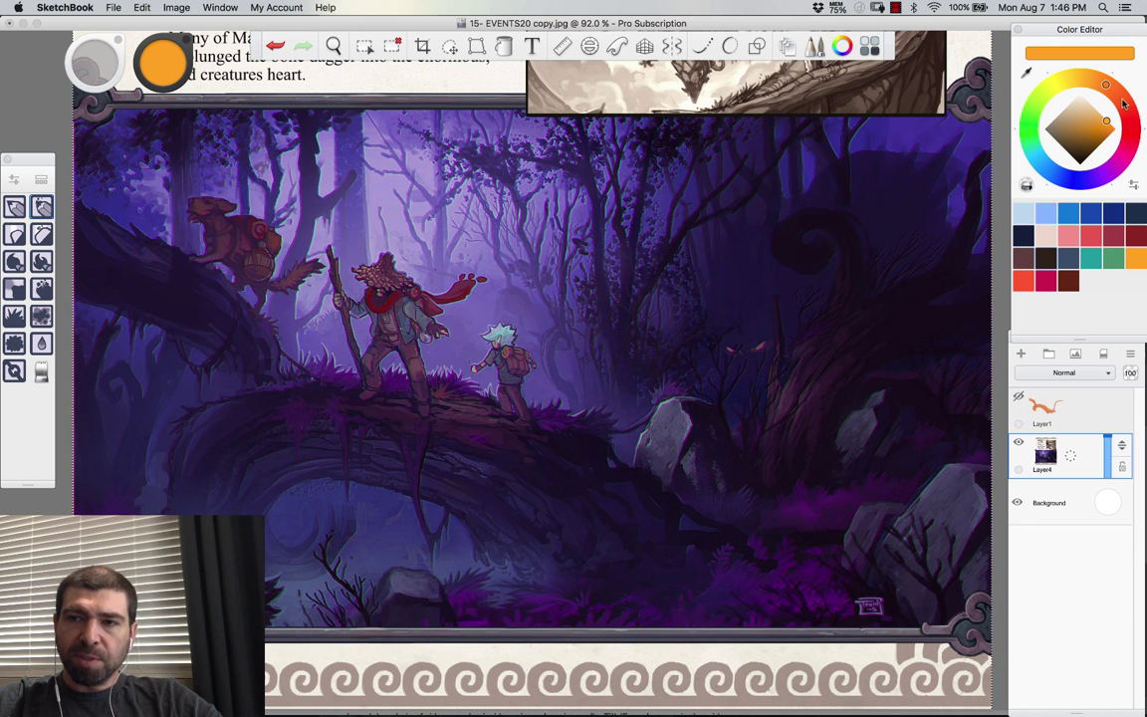
click(1124, 103)
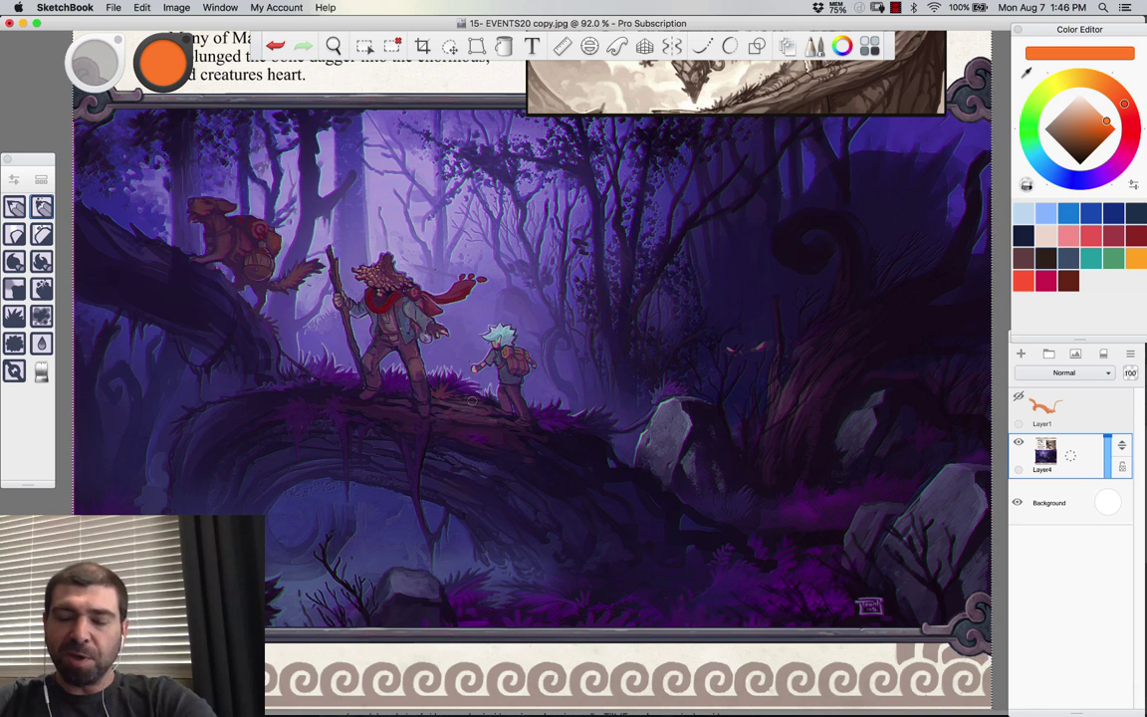
key(bracketright)
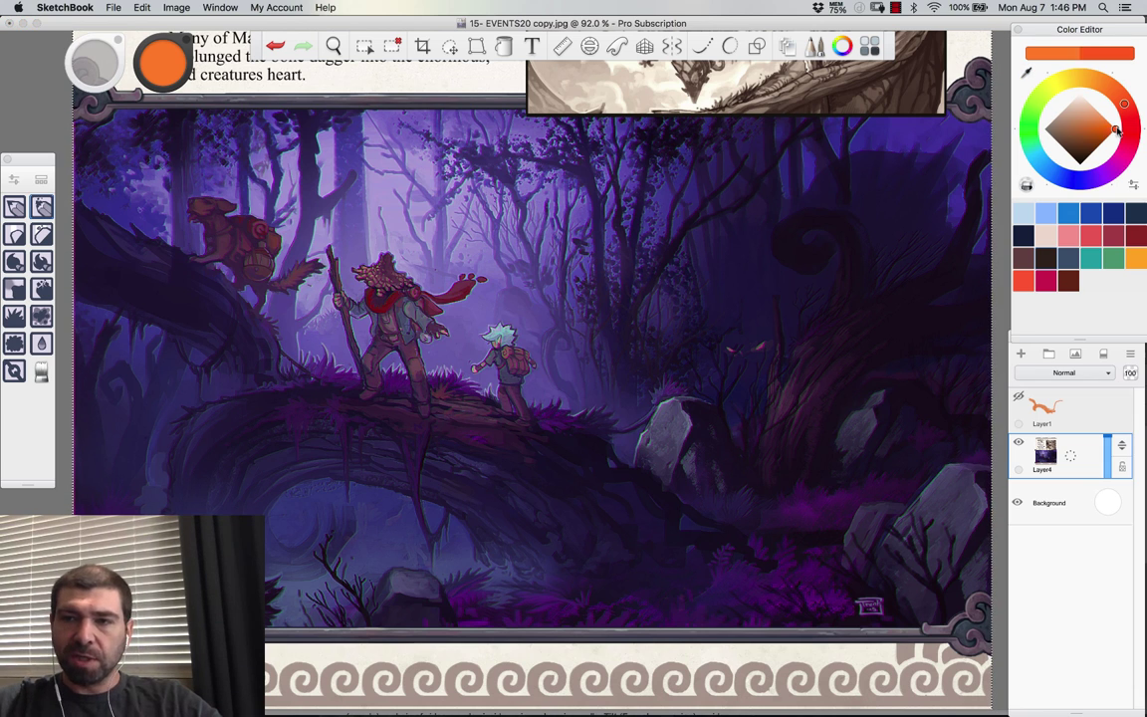
Step: Try an orange arrow along the creature's tail and a line down the leading figure's staff, undoing both
drag(257, 292, 338, 259)
key(super+z)
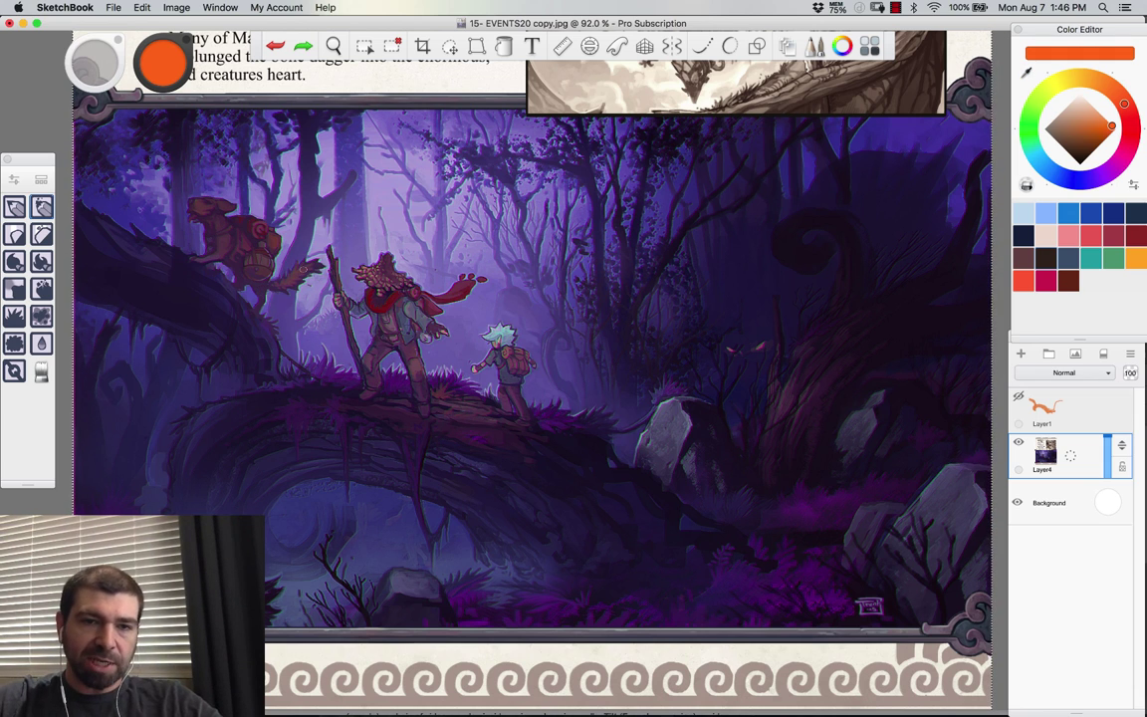
drag(247, 261, 321, 263)
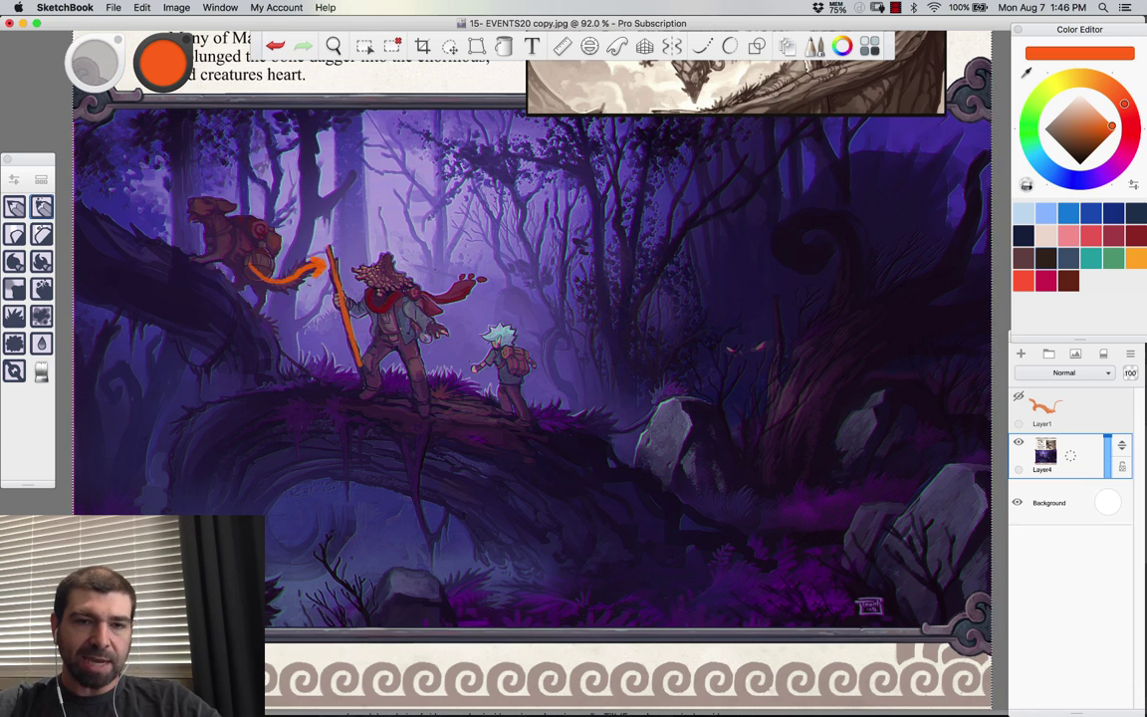
drag(329, 246, 361, 385)
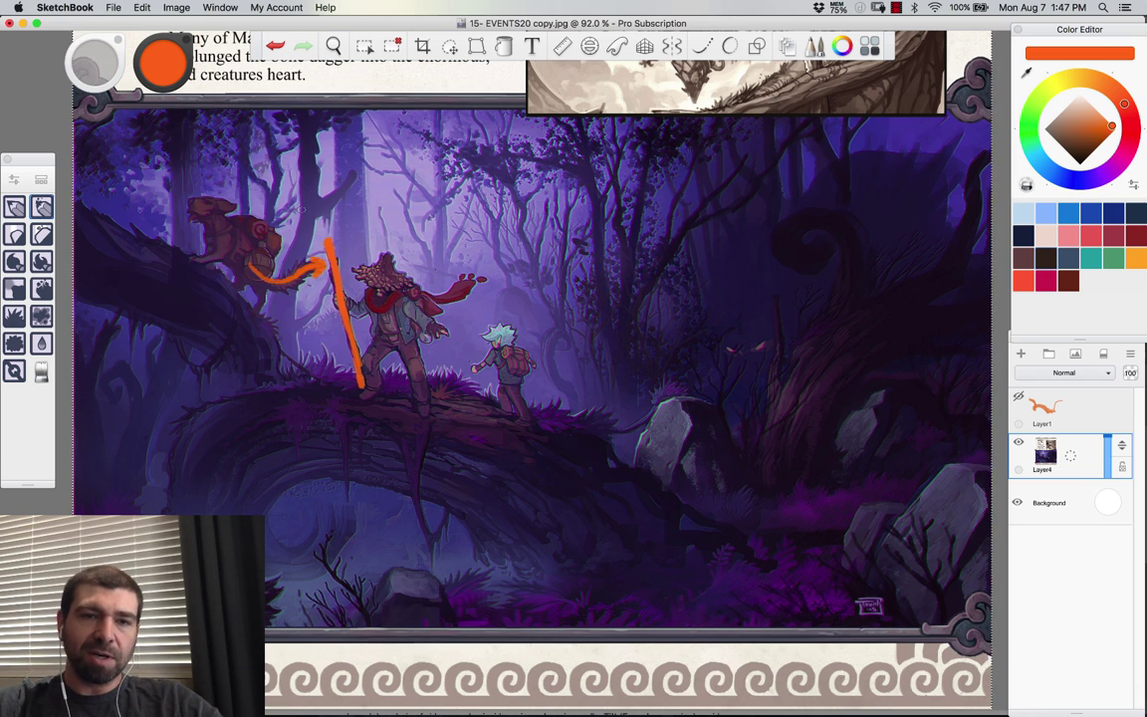
key(super+z)
key(super+z)
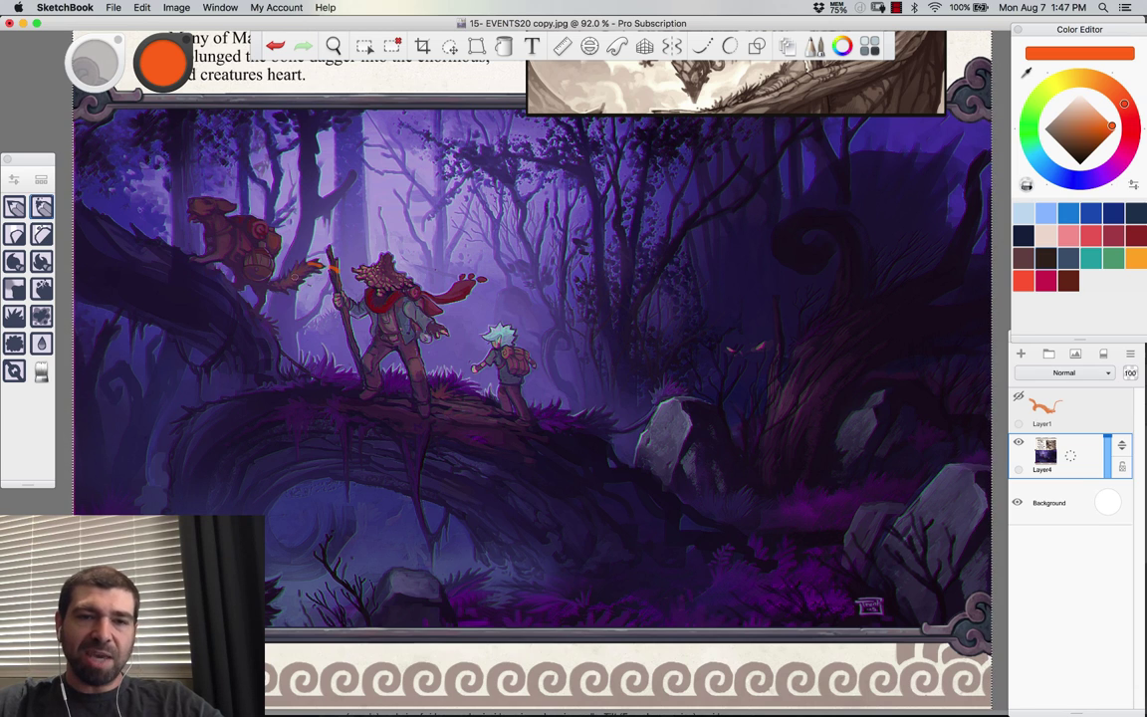
Step: Try short orange strokes at the creature's tail tip and a curved stroke around the tail, undoing each
drag(343, 265, 286, 279)
key(super+z)
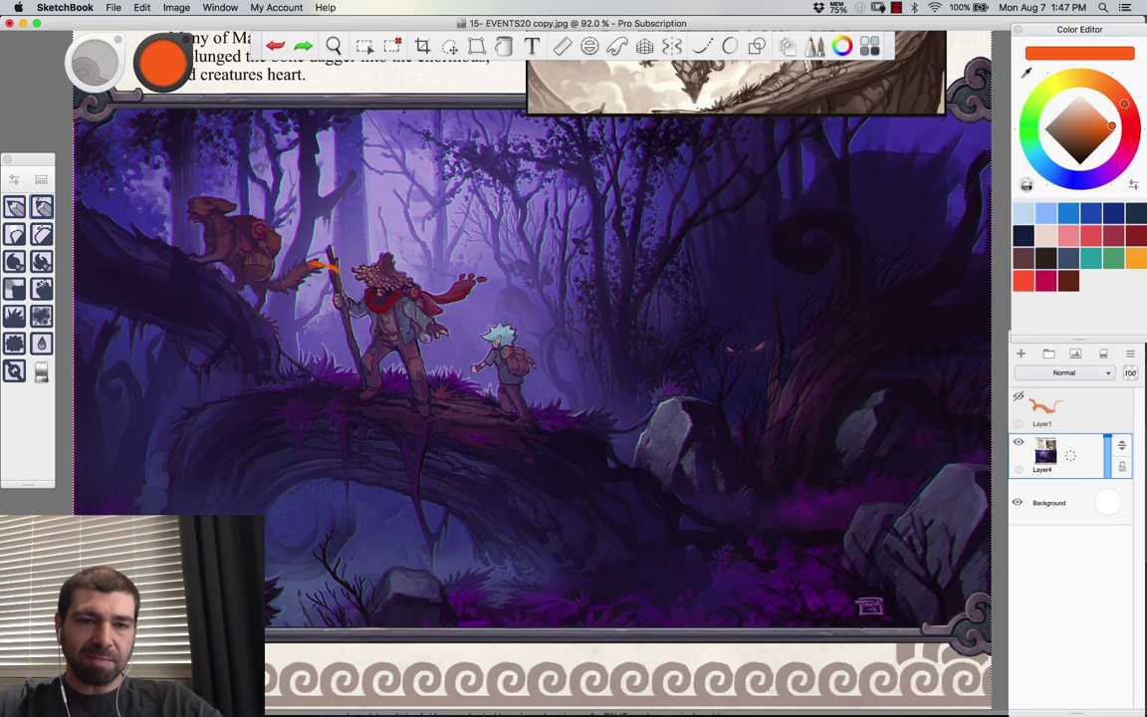
key(super+z)
mouse_move(292, 245)
mouse_down()
mouse_move(335, 269)
mouse_move(309, 304)
mouse_move(333, 267)
mouse_move(272, 318)
mouse_up()
key(super+z)
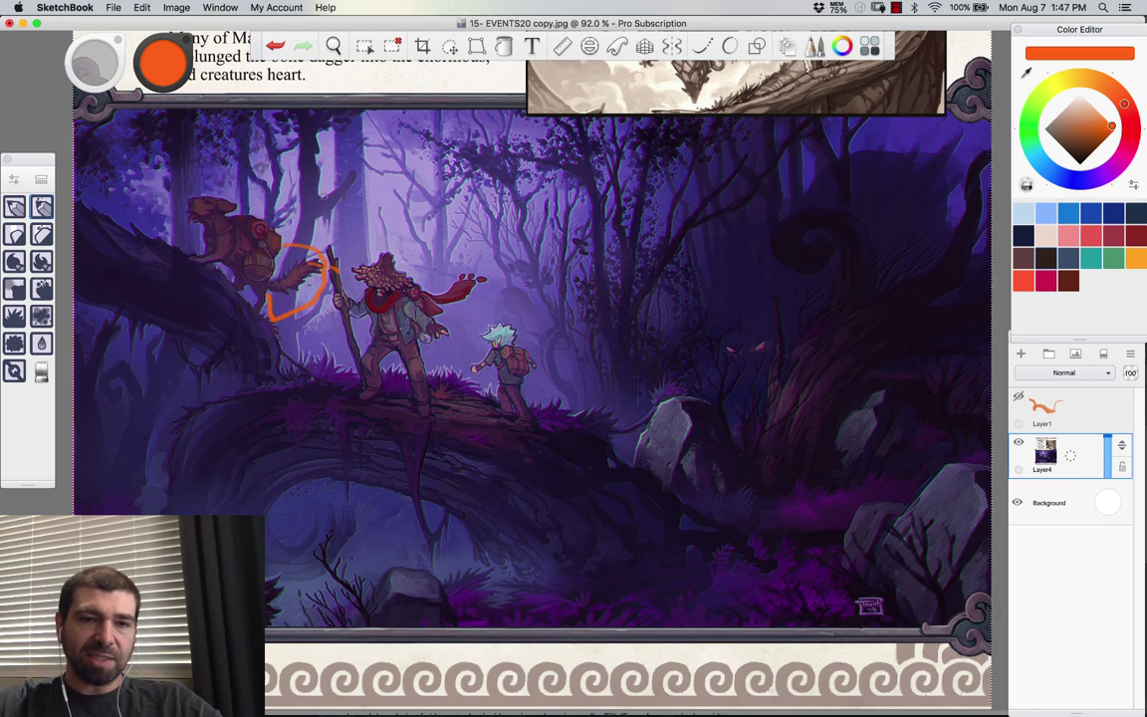
key(super+z)
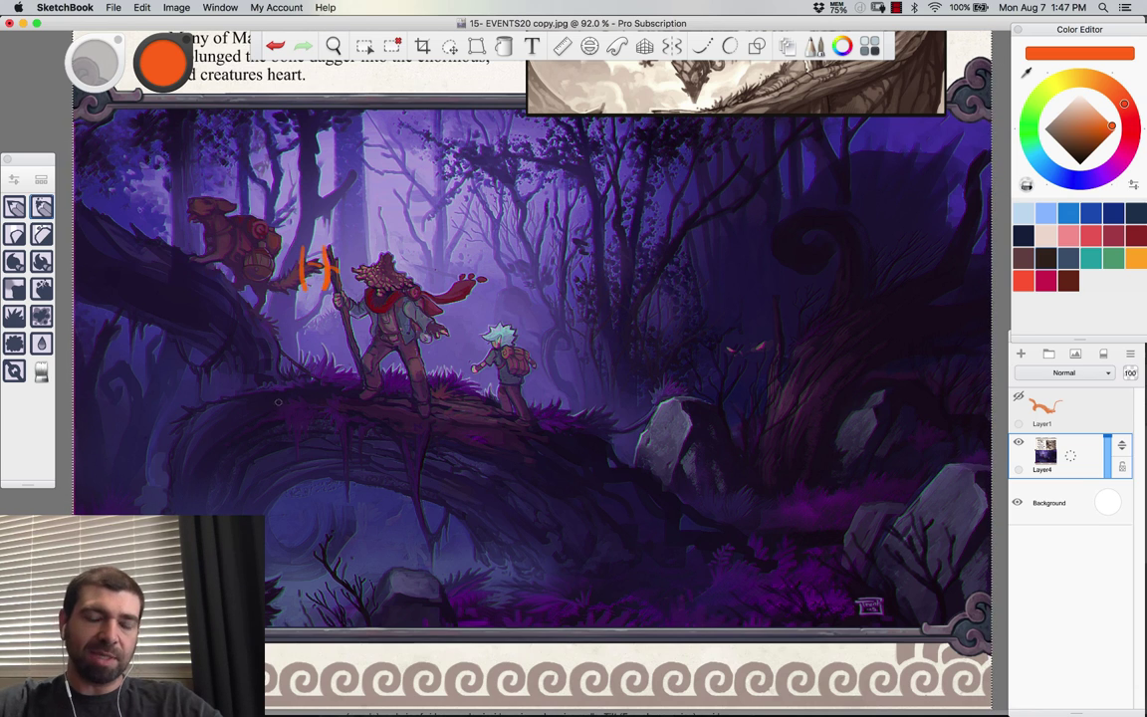
Step: Undo the parallel marks by the tail, then try an arrowhead at its tip and a line along the staff, removing both
key(super+z)
key(super+z)
key(super+z)
key(super+z)
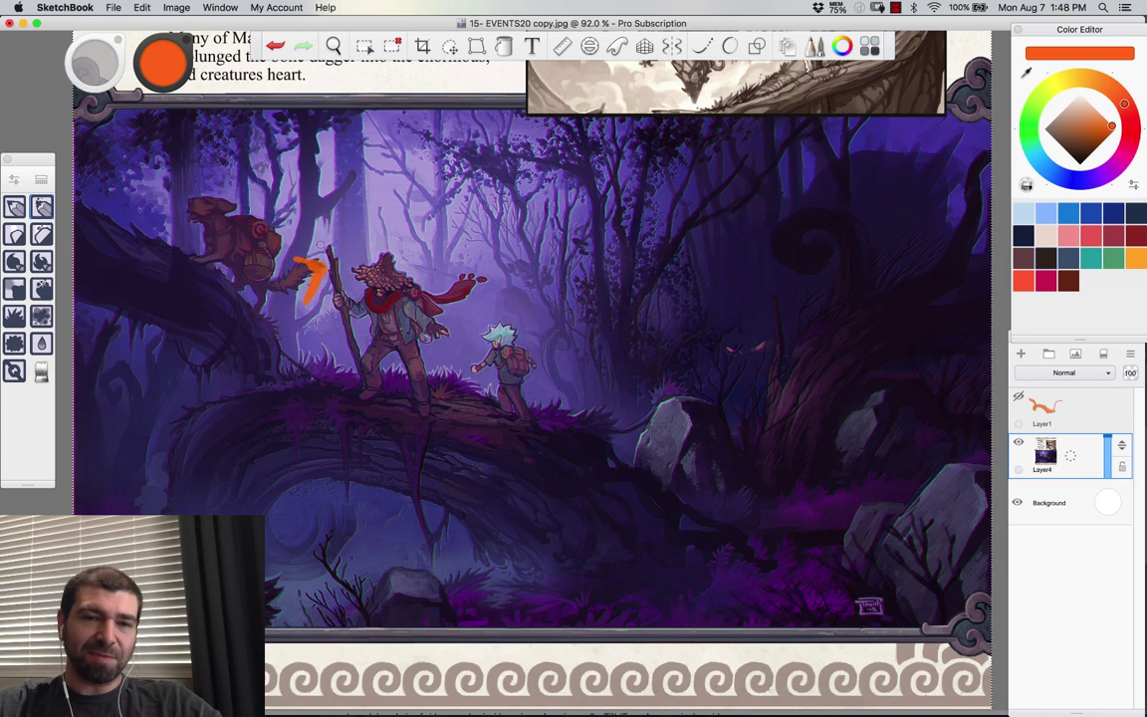
drag(331, 273, 339, 323)
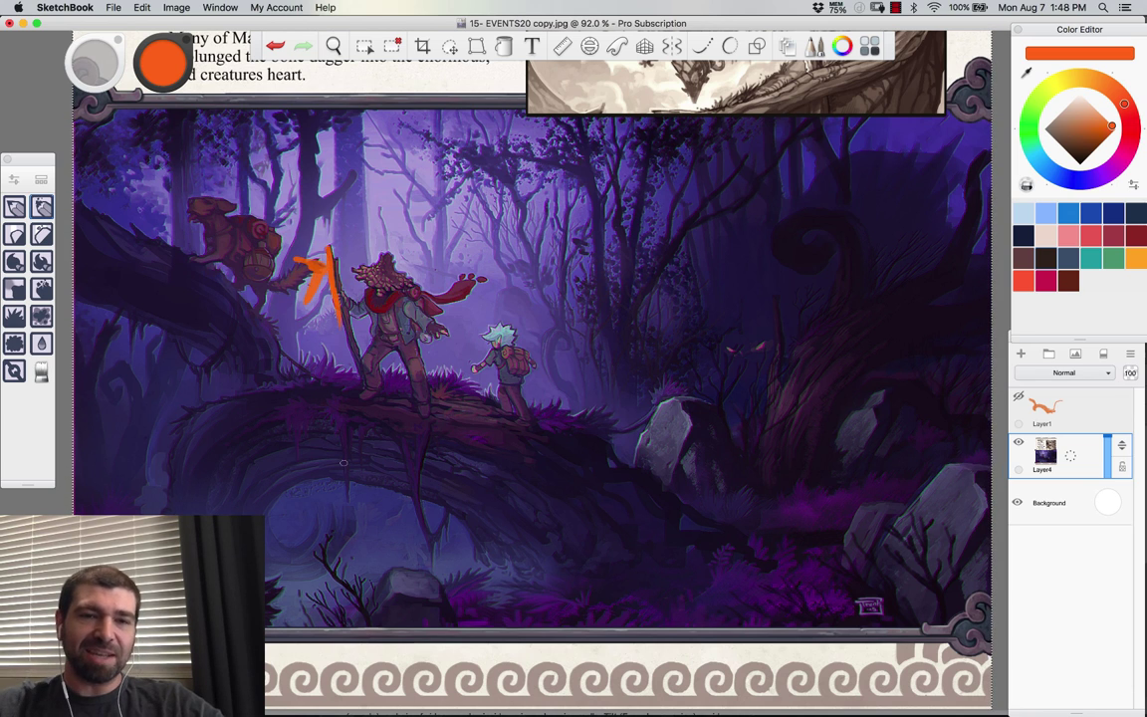
key(super+z)
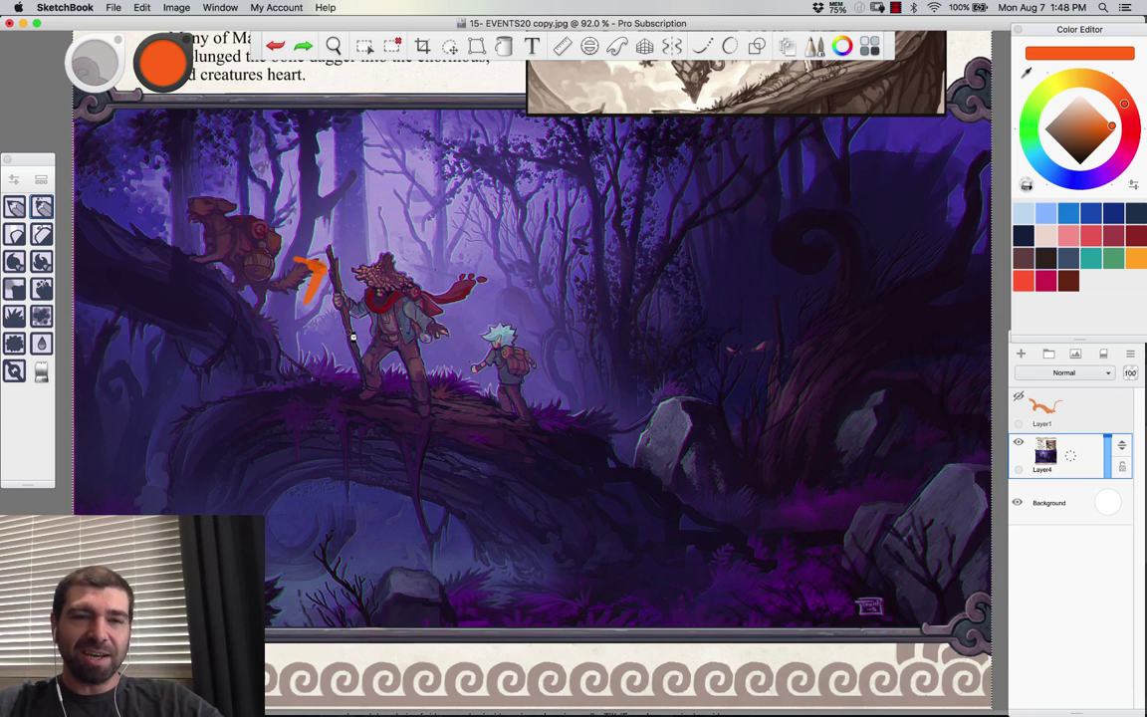
key(super+z)
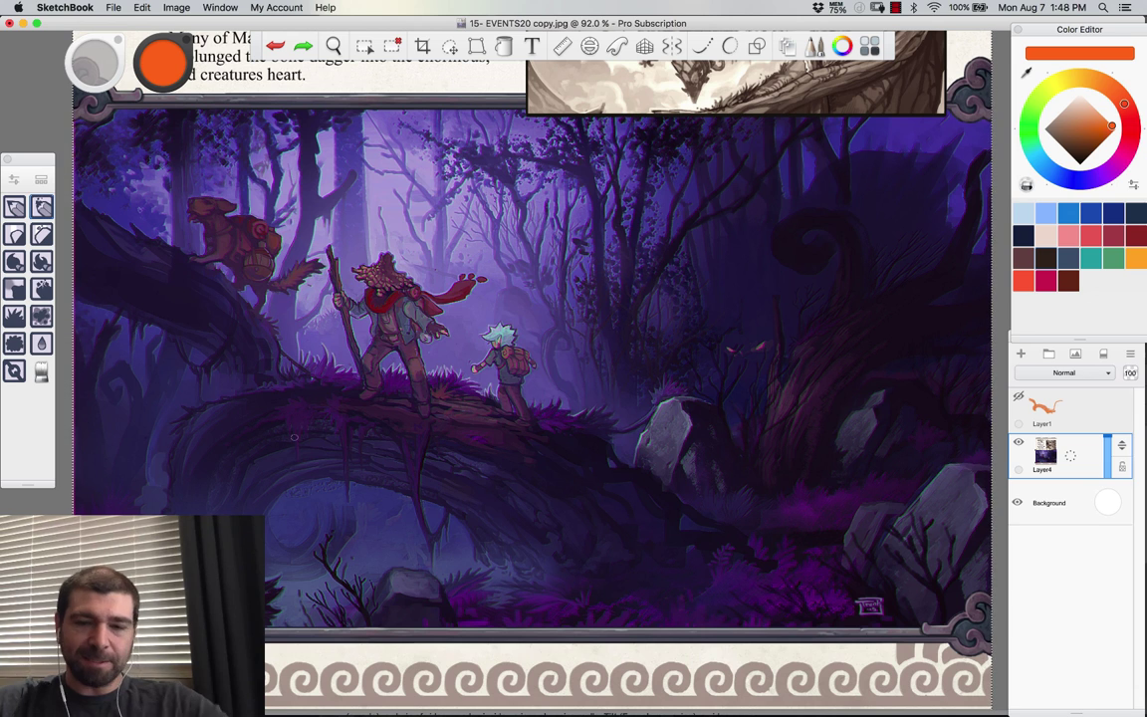
Step: Try covering the log bridge and the light rock with a sampled dark purple, undoing both strokes
key(])
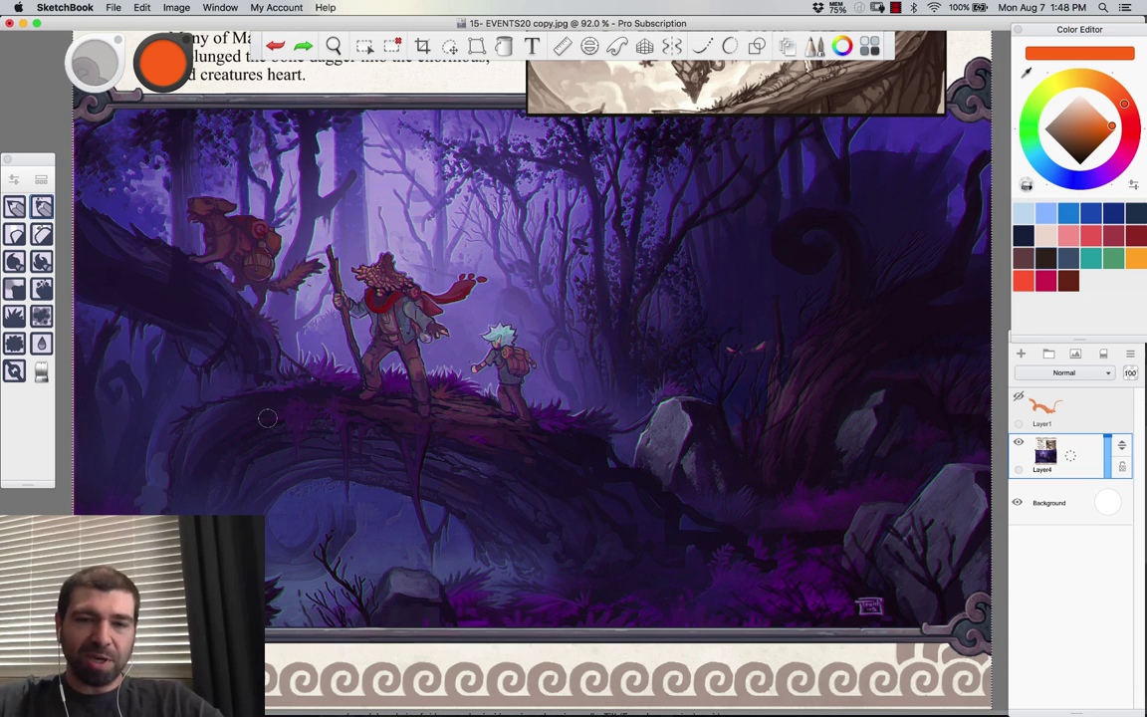
alt+click(577, 444)
drag(210, 427, 514, 445)
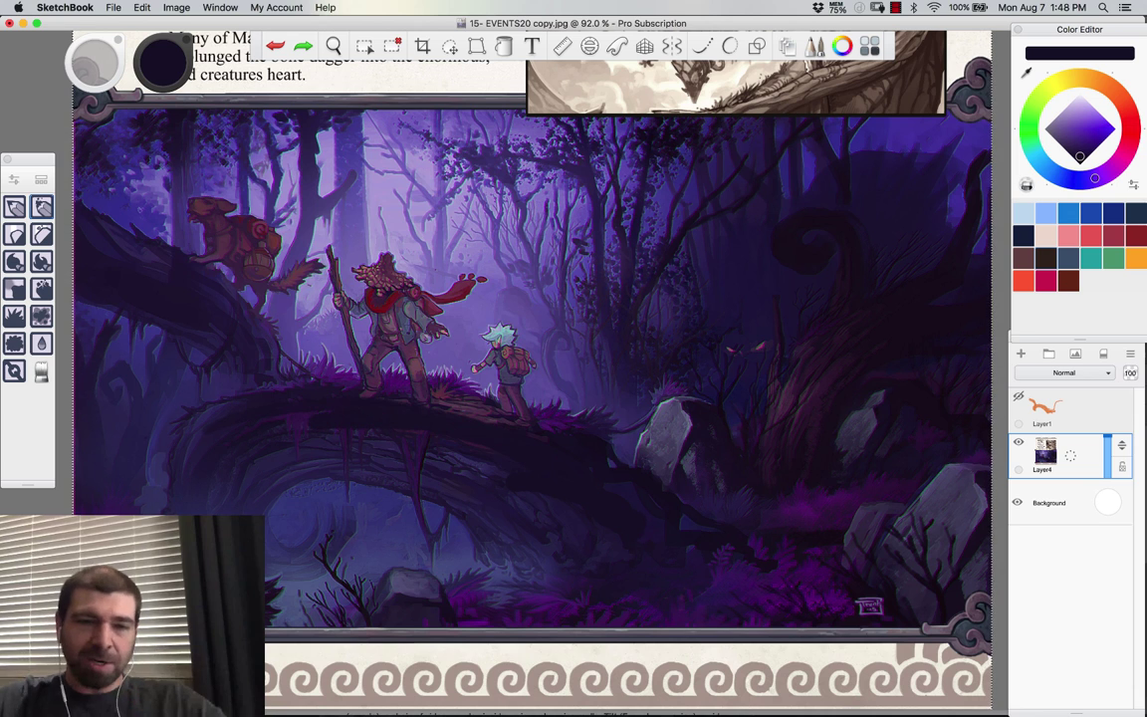
mouse_move(411, 400)
mouse_down()
mouse_move(535, 431)
mouse_move(589, 417)
mouse_move(585, 401)
mouse_move(607, 373)
mouse_move(603, 410)
mouse_up()
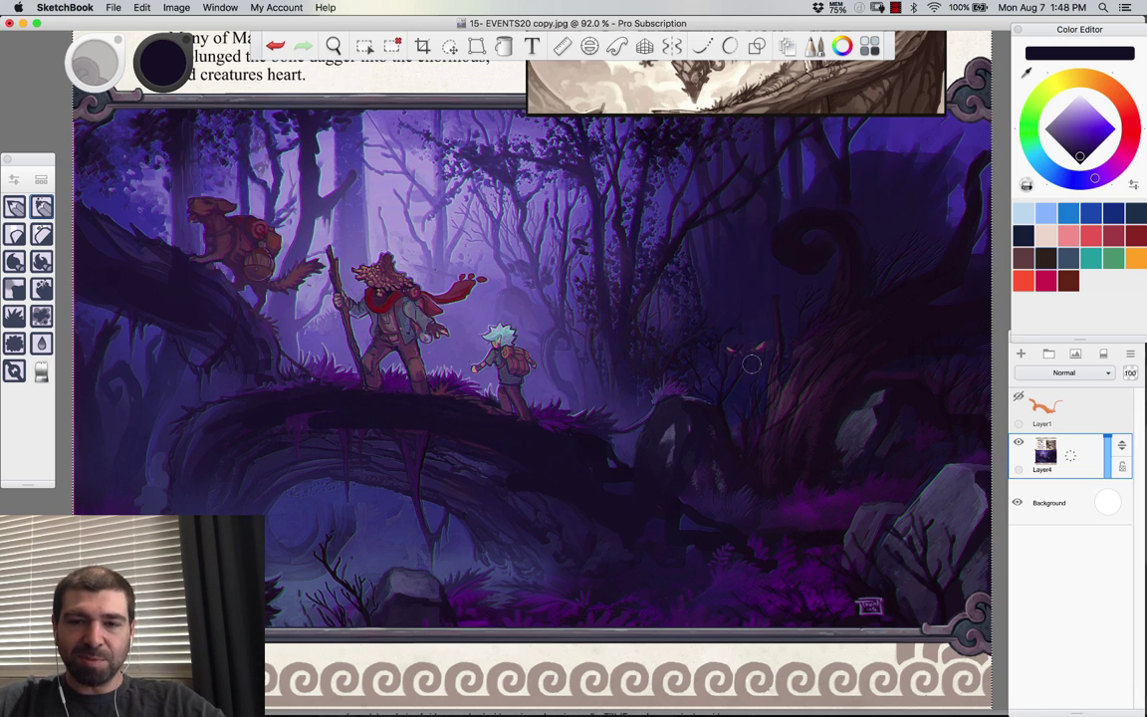
key(super+z)
key(super+z)
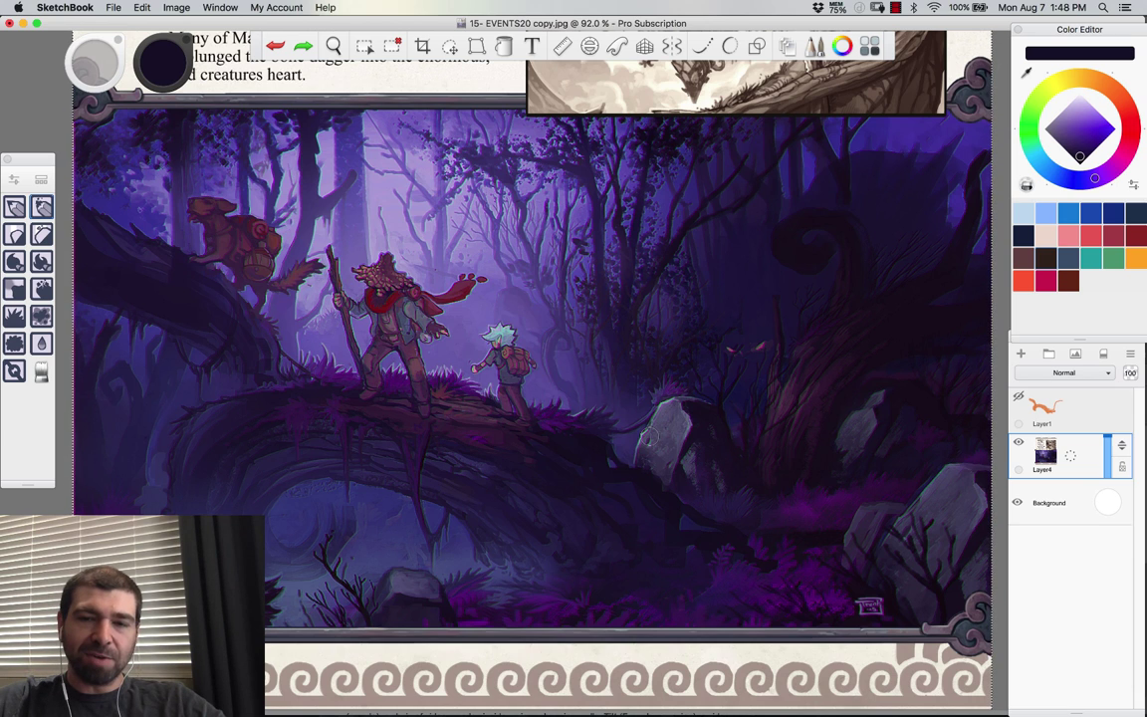
Step: Paint the light rock face beside the log dark purple, leaving a thin light blue-violet rim along its sloping edge
mouse_move(671, 406)
mouse_down()
mouse_move(647, 456)
mouse_move(665, 443)
mouse_move(688, 470)
mouse_up()
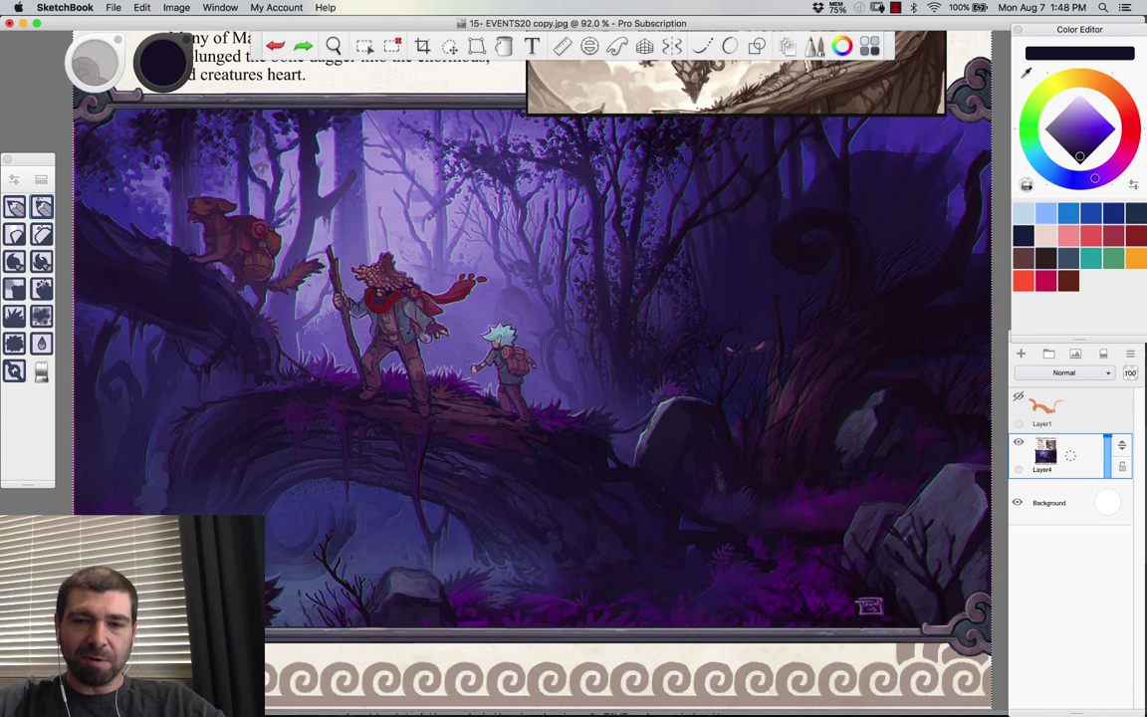
drag(671, 387, 661, 409)
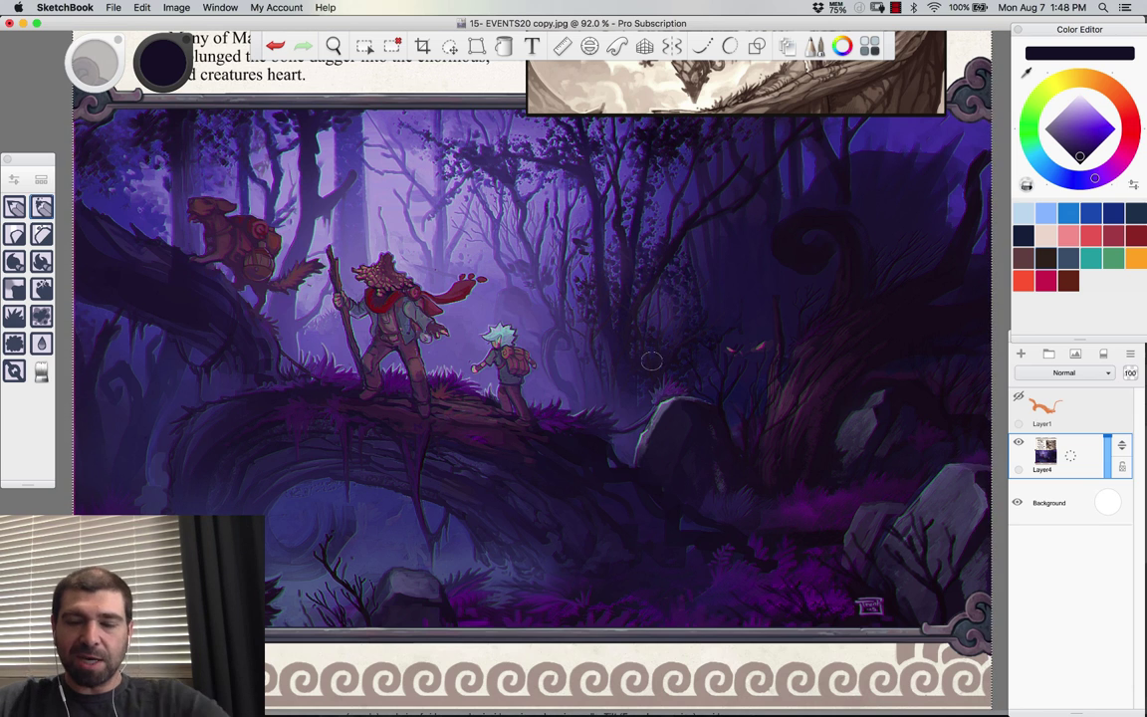
key([)
key([)
key([)
alt+click(668, 399)
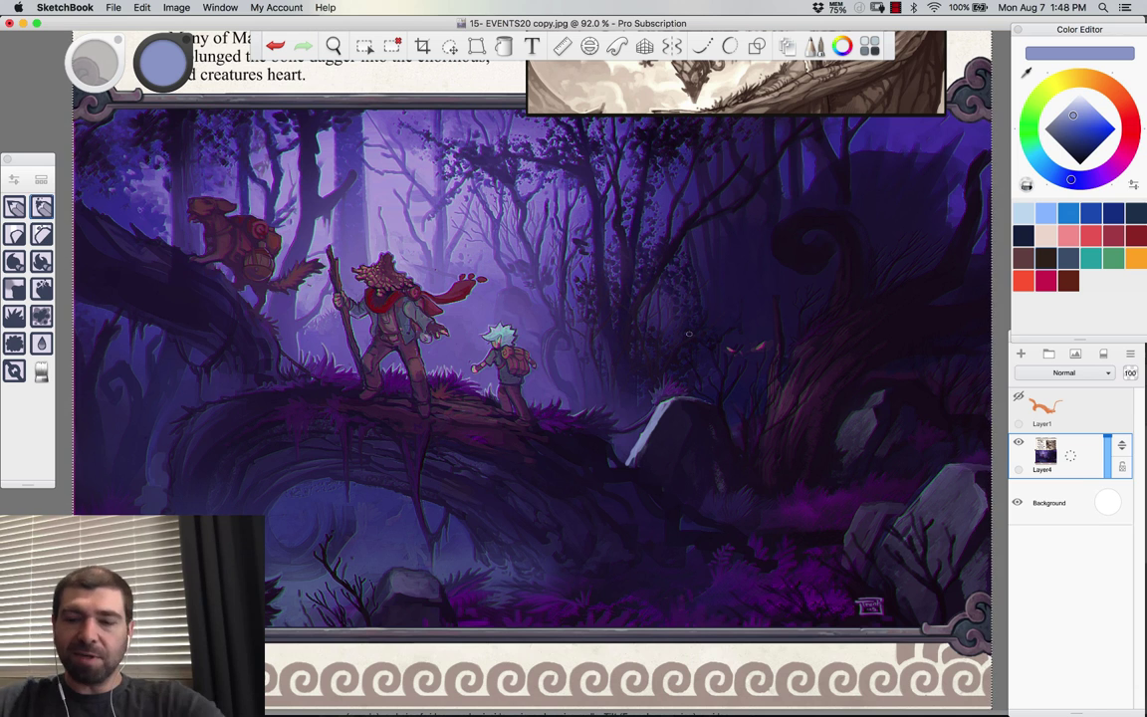
key([)
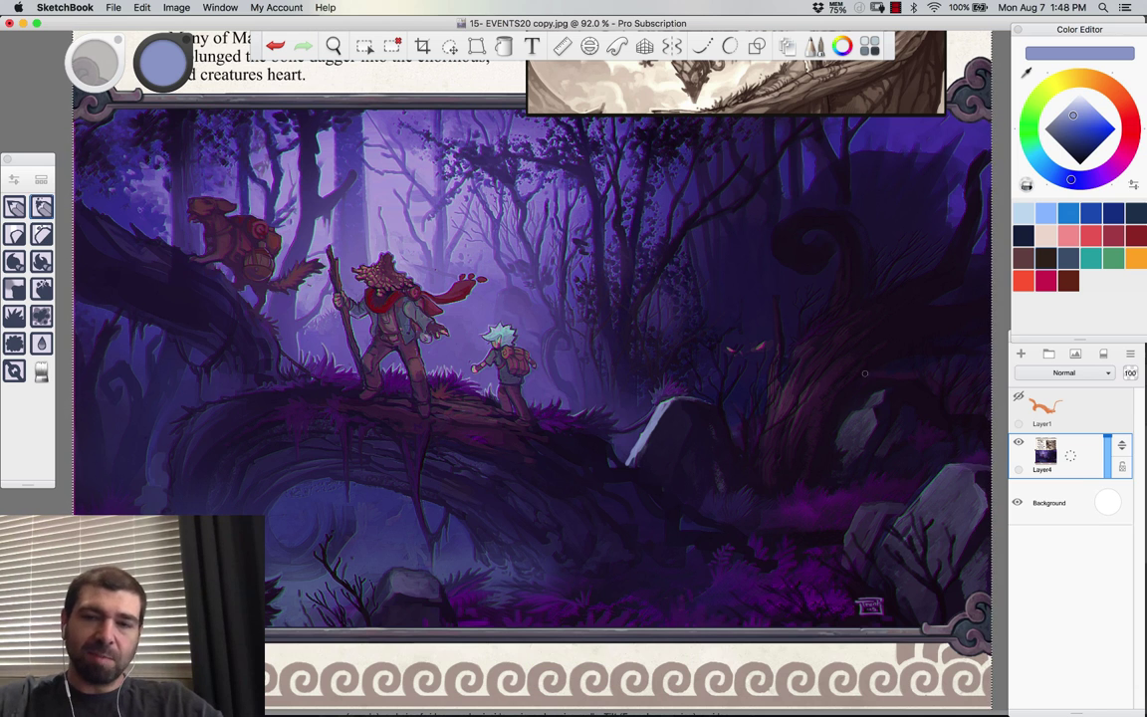
Step: Try a blue-violet stroke on the foreground rock and a long curve sweeping across the whole scene, undoing each
key(bracketright)
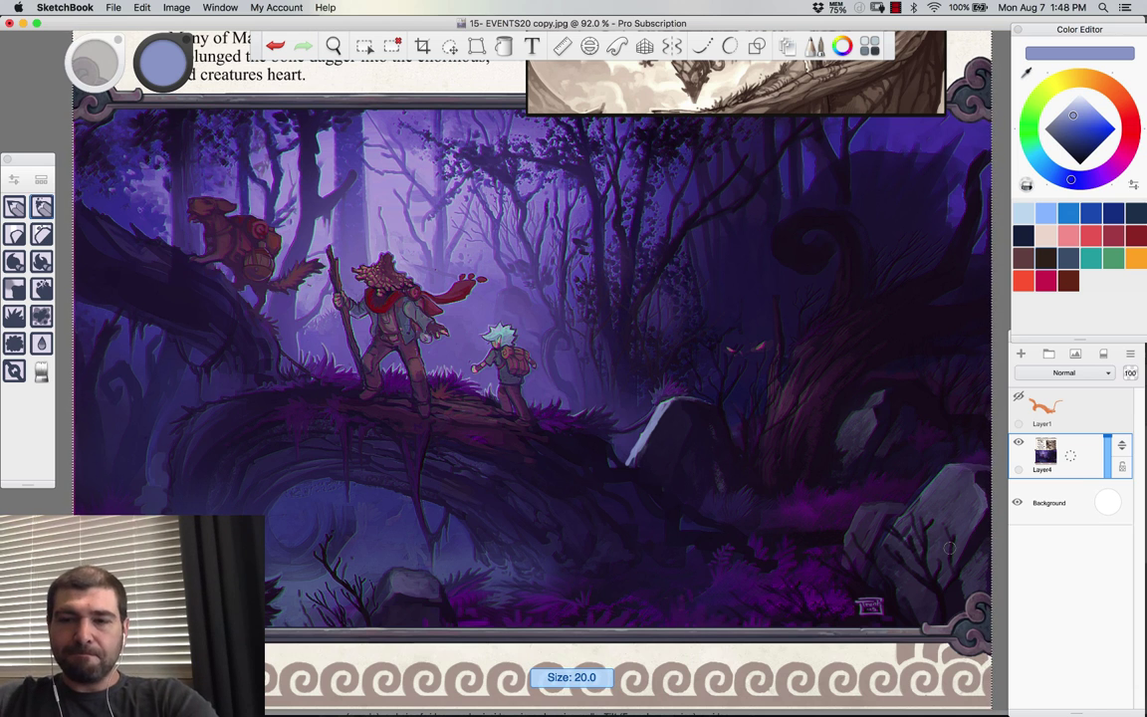
drag(938, 482, 946, 480)
key(super+z)
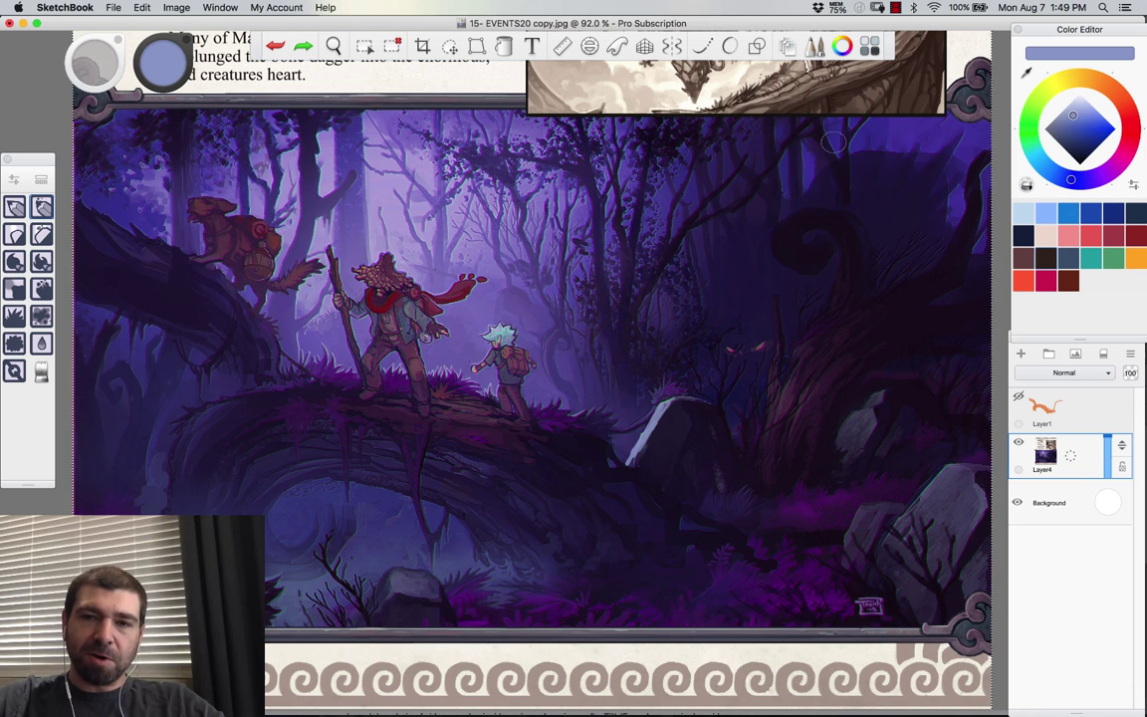
mouse_move(834, 142)
mouse_down()
mouse_move(659, 384)
mouse_move(159, 181)
mouse_move(104, 85)
mouse_move(796, 64)
mouse_move(872, 119)
mouse_up()
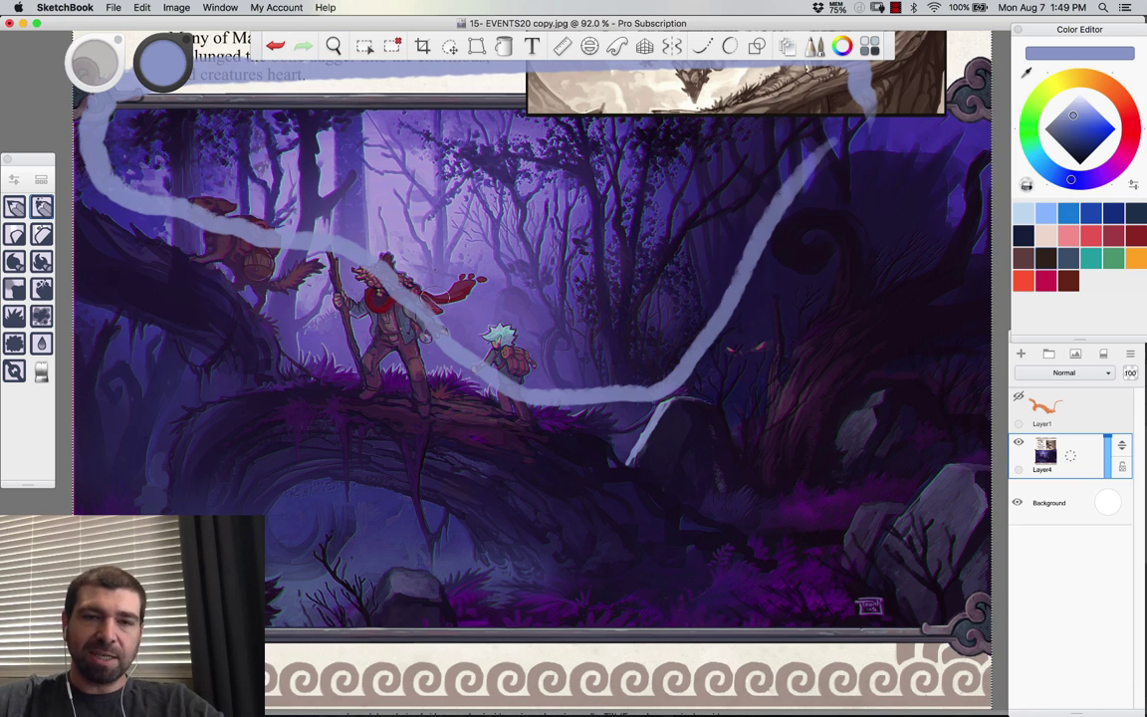
key(super+z)
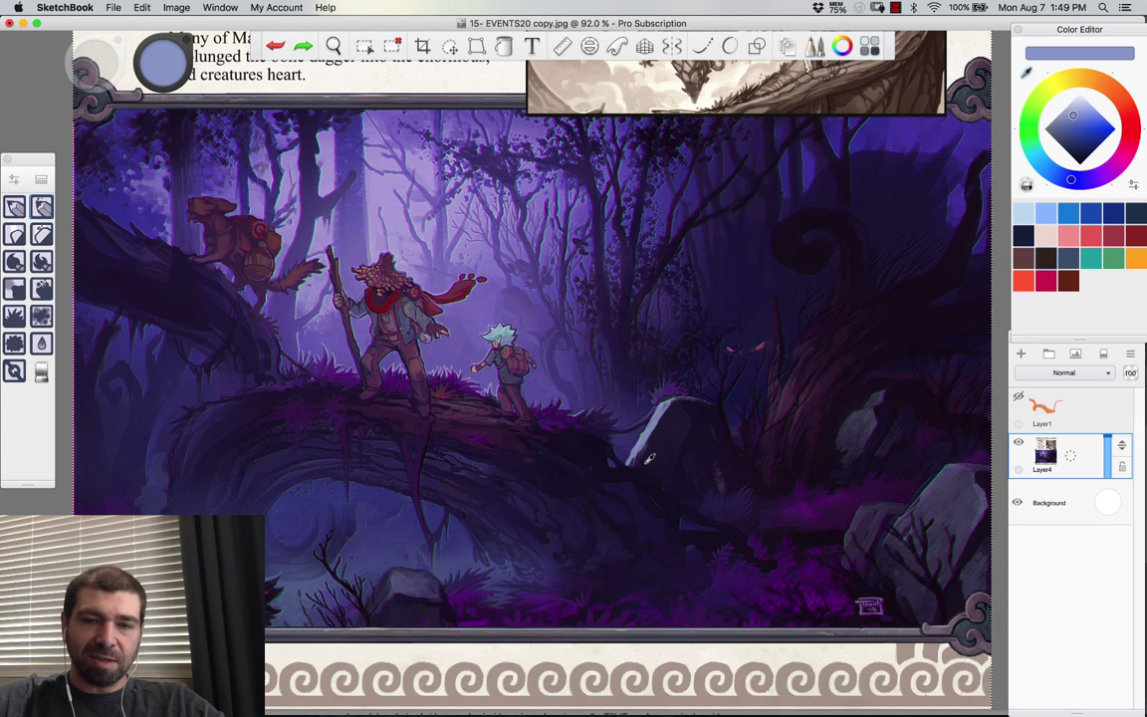
Step: Try a tan outline around the three figures and a tan curve through the undergrowth beside the rocks, undoing both
click(1122, 96)
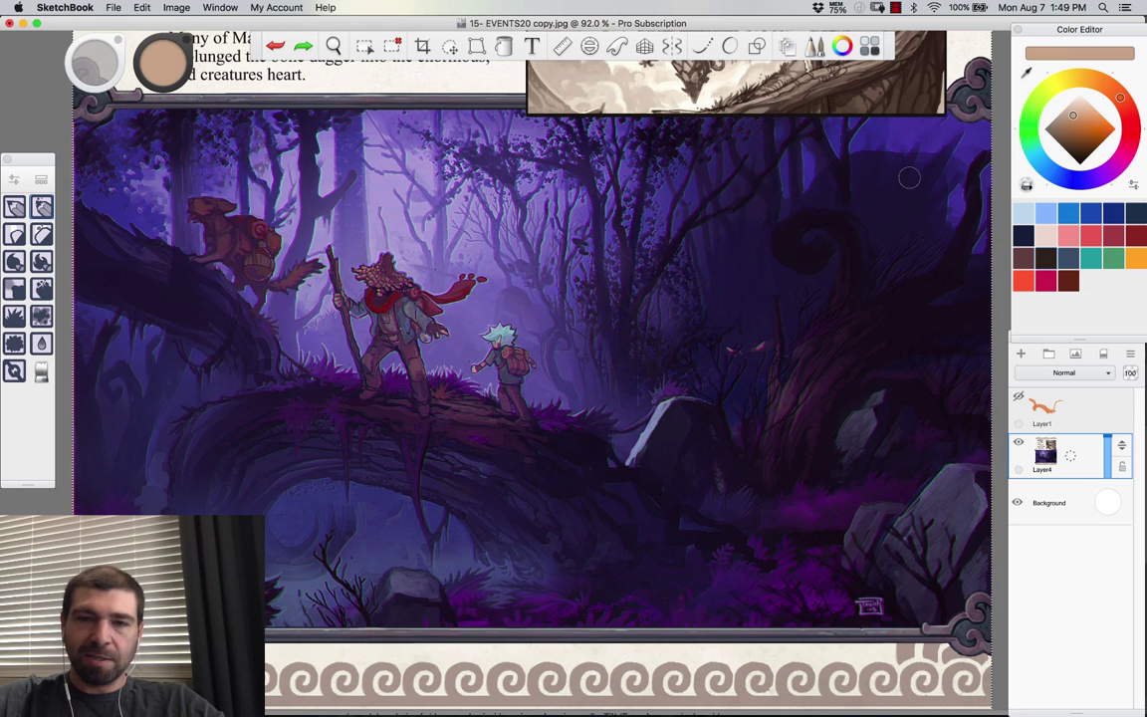
mouse_move(550, 408)
mouse_down()
mouse_move(476, 295)
mouse_move(403, 231)
mouse_move(271, 249)
mouse_move(179, 336)
mouse_move(607, 436)
mouse_up()
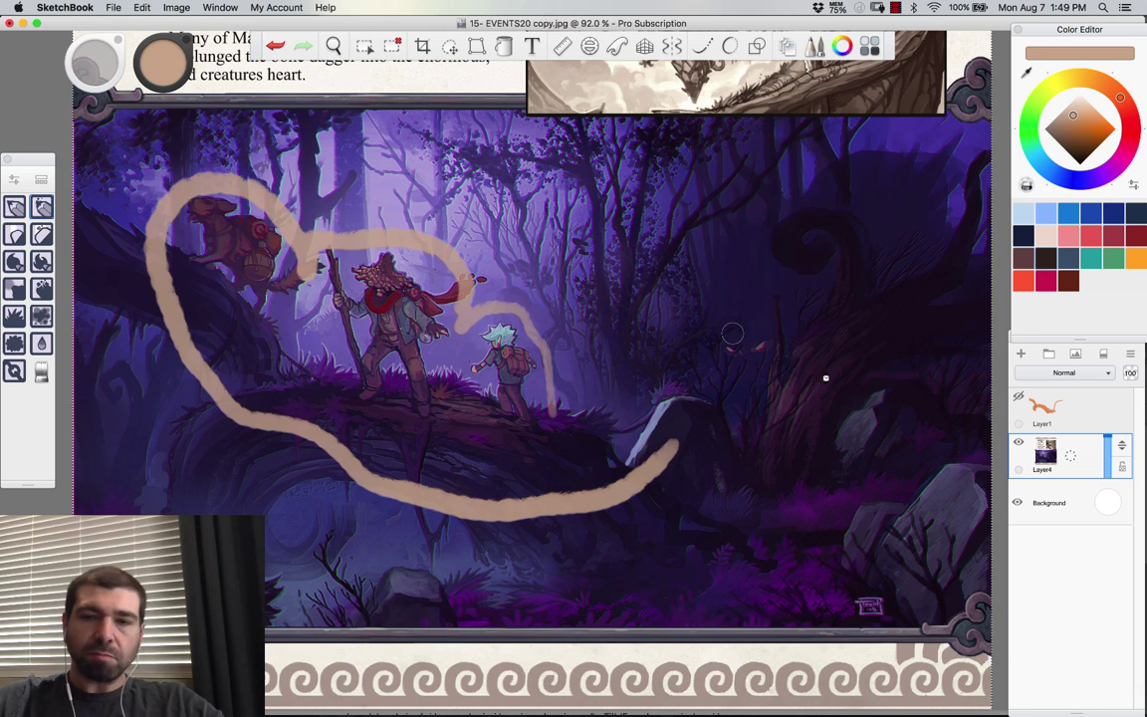
key(super+z)
mouse_move(755, 468)
mouse_down()
mouse_move(931, 396)
mouse_move(745, 639)
mouse_up()
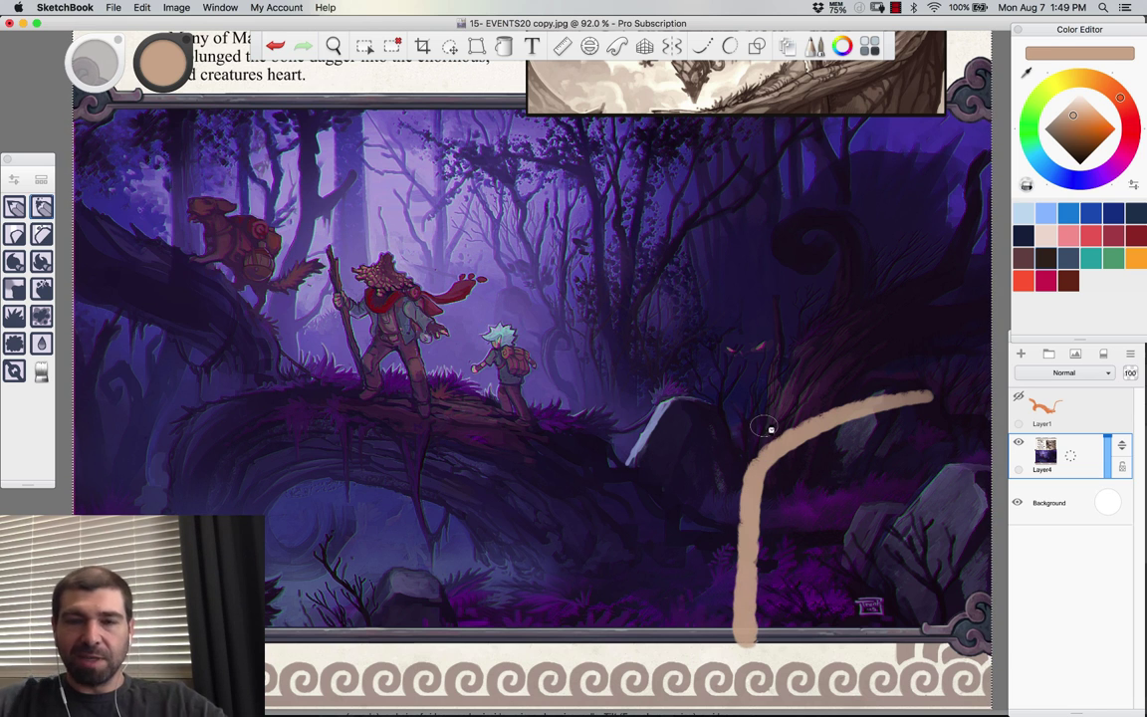
key(super+z)
Step: Lasso the upper forest area, paste a copy of it and stretch the copy vertically up over the page text and sketch
key([)
key([)
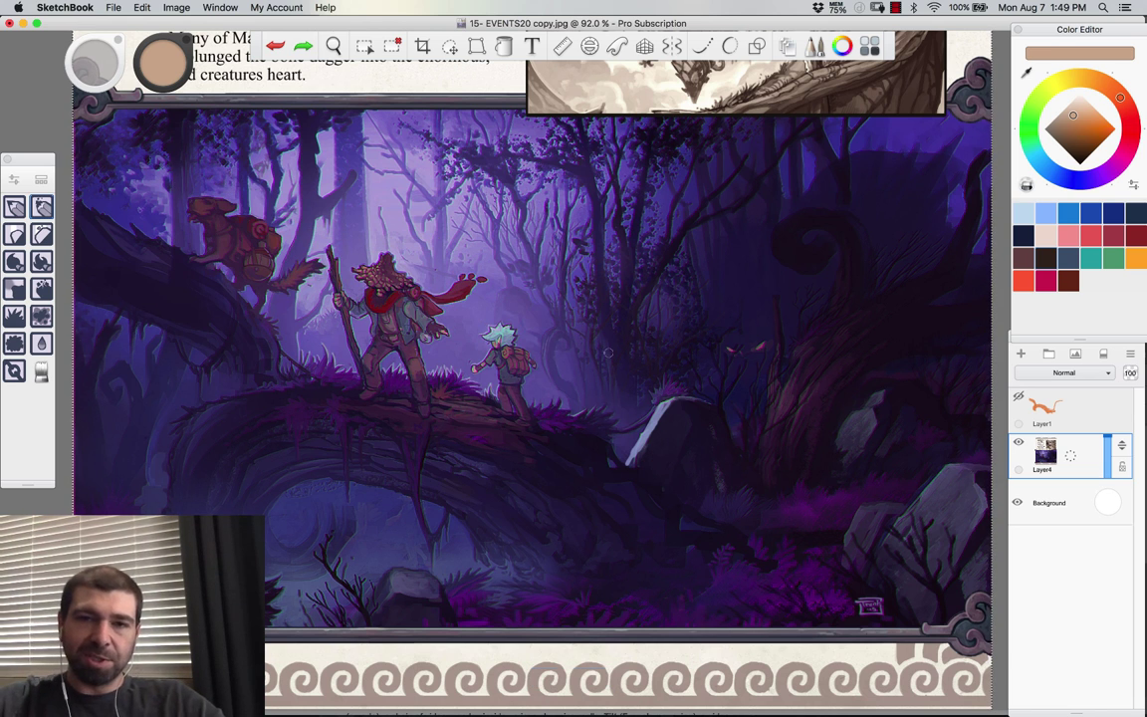
drag(565, 384, 502, 548)
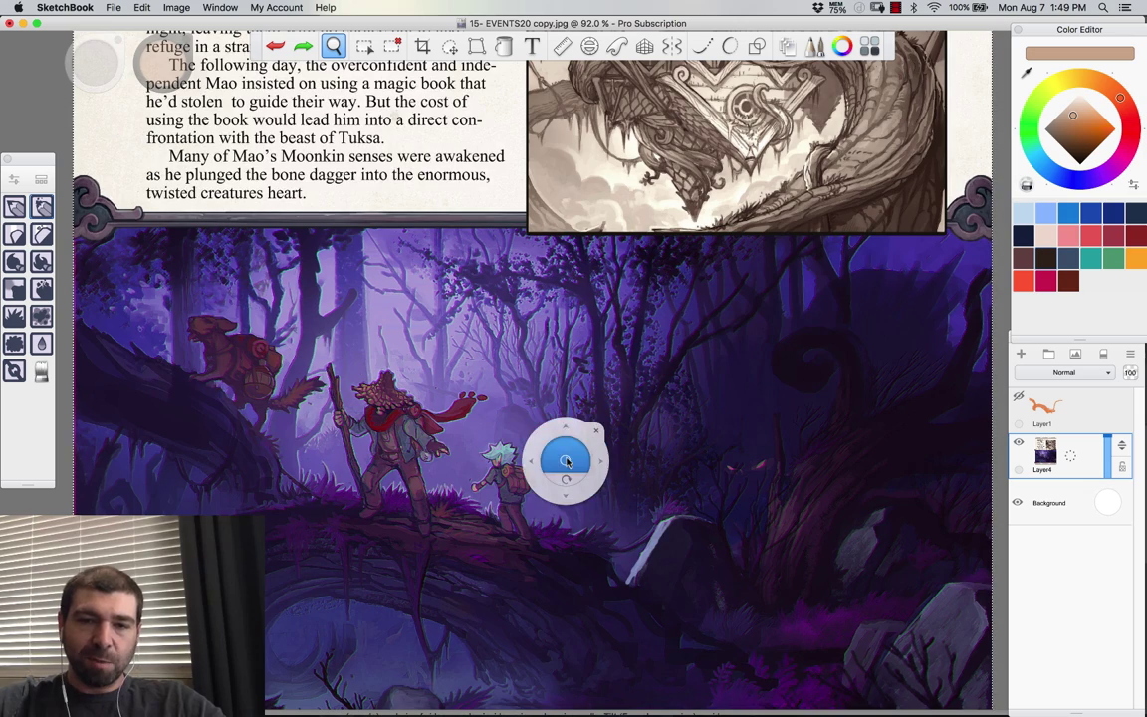
drag(569, 459, 535, 467)
key(])
key(])
key(])
key(])
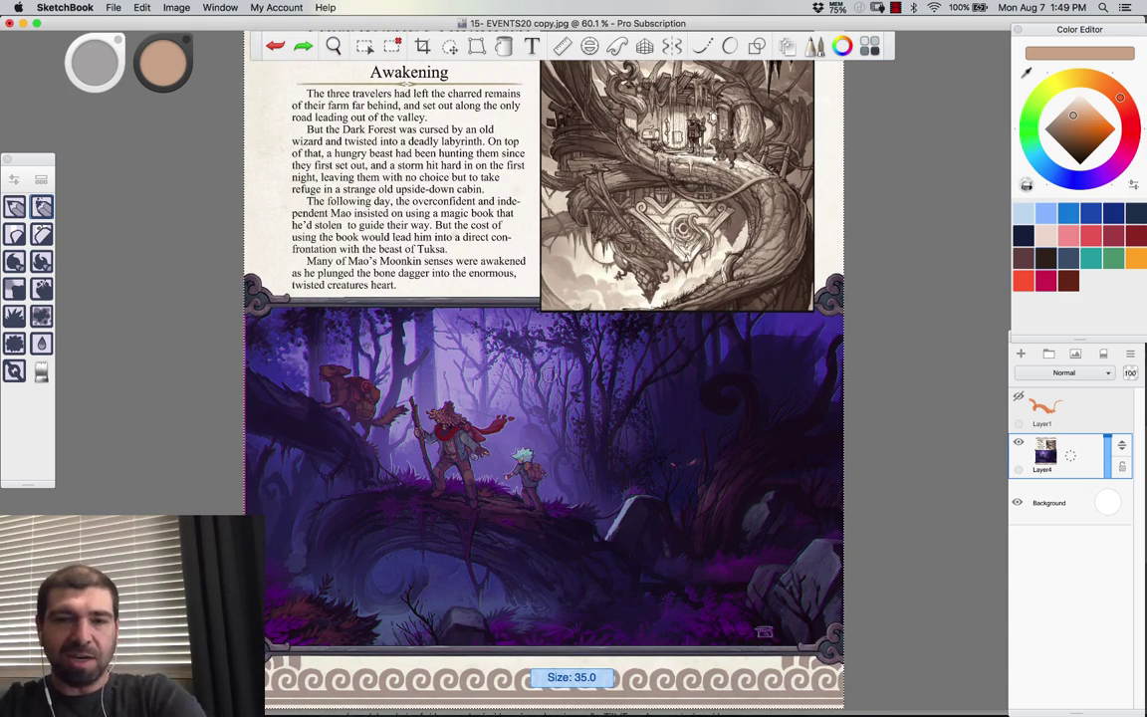
click(364, 46)
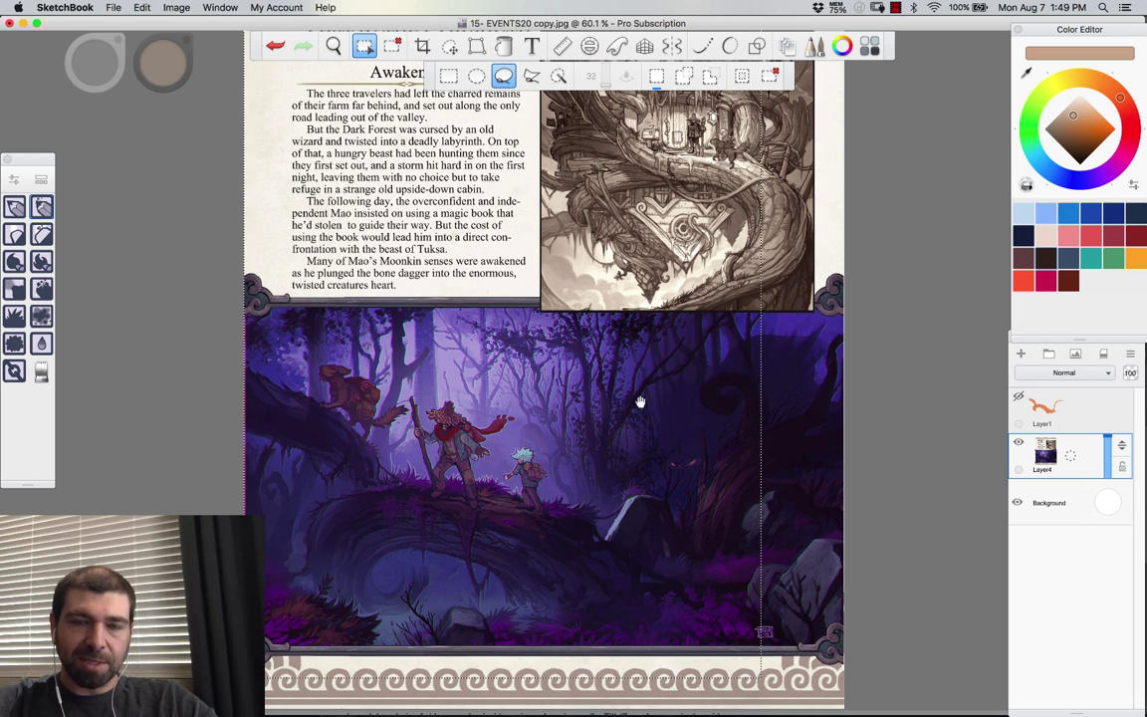
mouse_move(761, 354)
mouse_down()
mouse_move(315, 372)
mouse_move(269, 259)
mouse_move(617, 244)
mouse_move(841, 308)
mouse_move(853, 371)
mouse_up()
key(v)
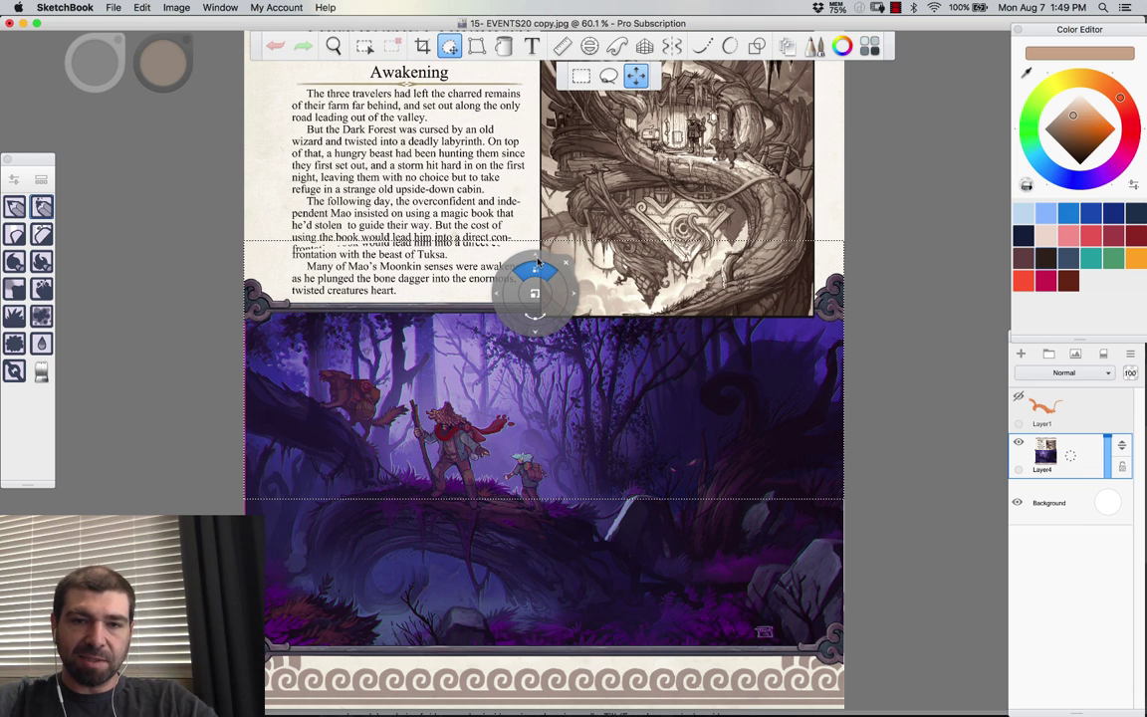
drag(535, 267, 534, 159)
drag(604, 602, 599, 492)
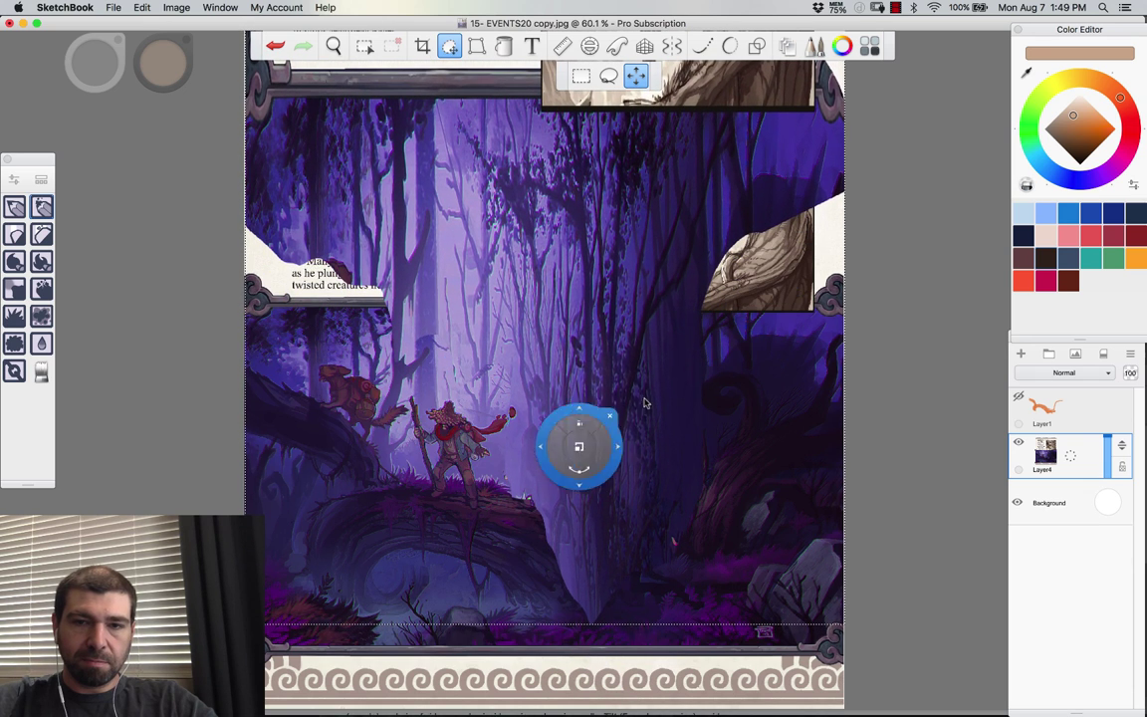
Step: Erase the lower tip of the stretched forest copy with a size 45 eraser to uncover the log bridge
click(14, 236)
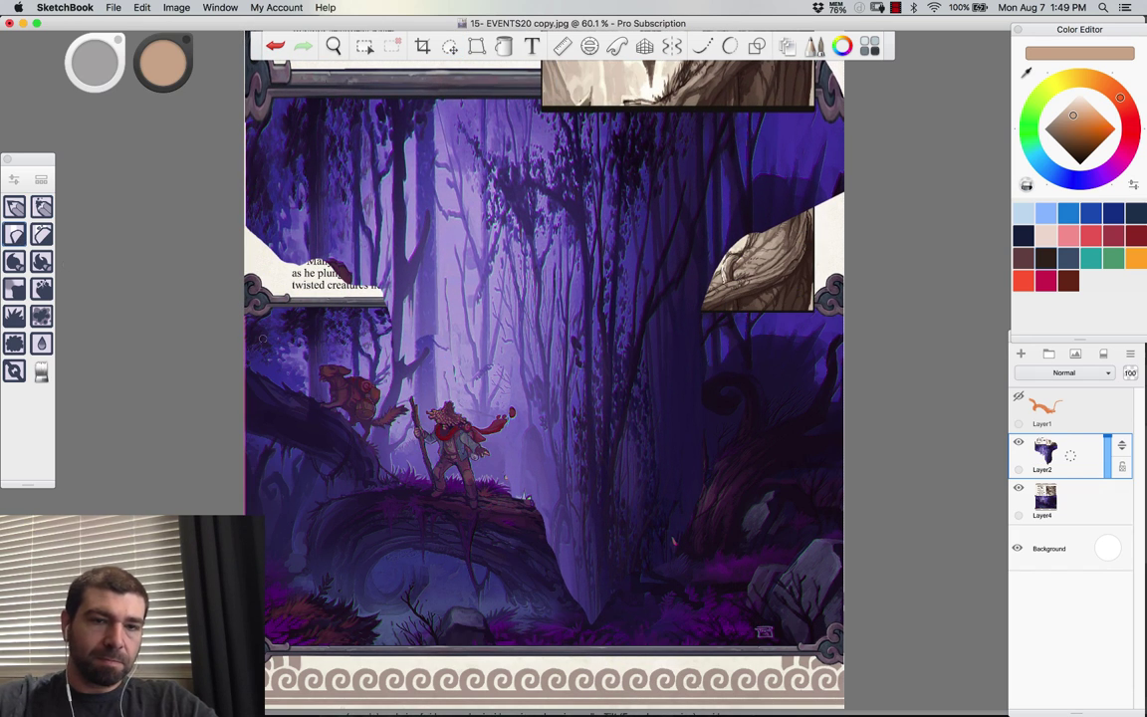
drag(564, 580, 606, 572)
drag(552, 549, 617, 535)
key(bracketright)
key(bracketright)
key(bracketright)
key(bracketright)
key(bracketright)
key(bracketright)
key(bracketright)
key(bracketright)
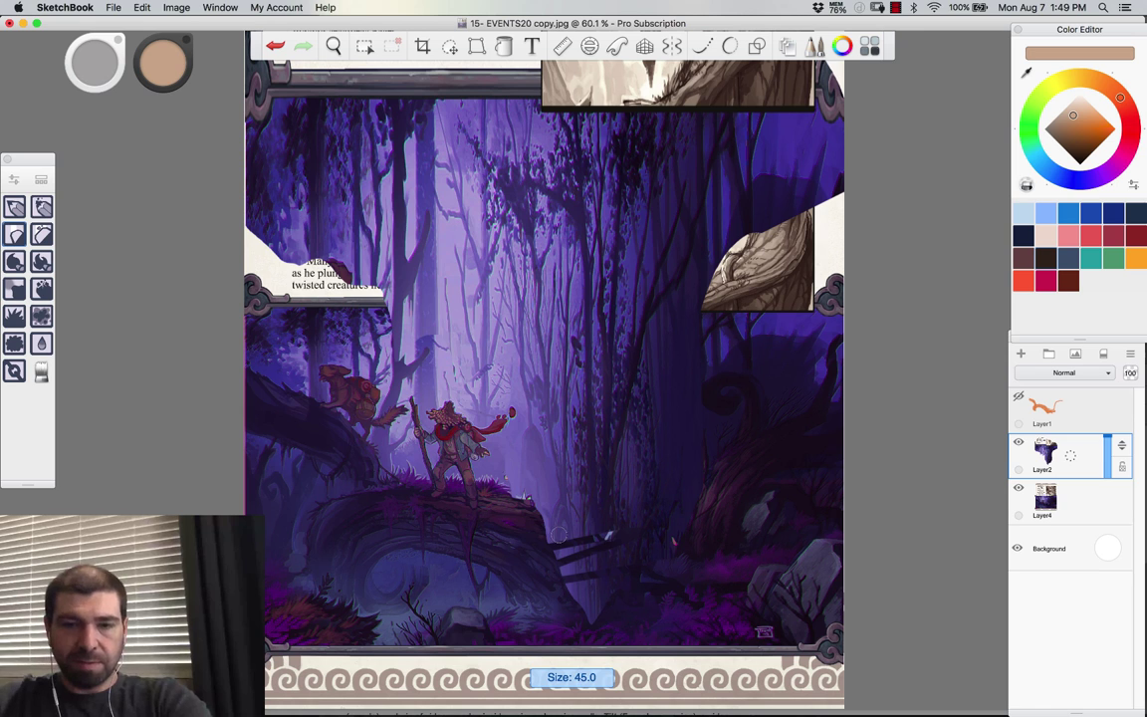
mouse_move(547, 528)
mouse_down()
mouse_move(600, 551)
mouse_move(558, 567)
mouse_move(595, 595)
mouse_move(593, 616)
mouse_up()
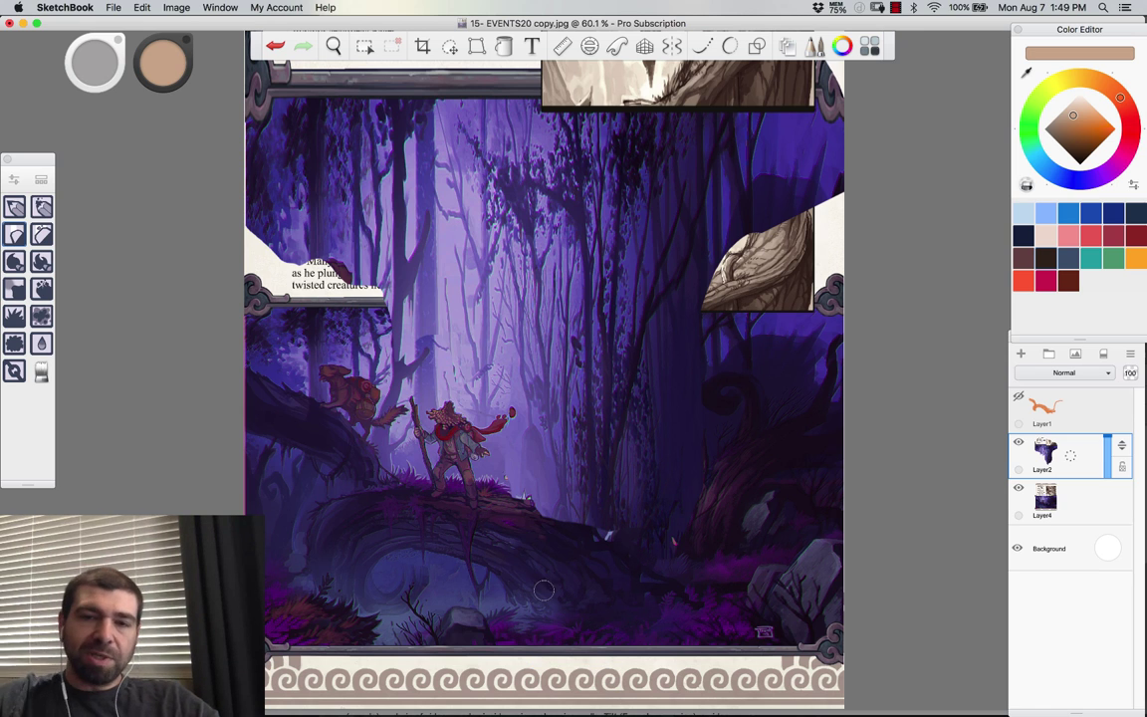
Step: Paint sampled light purple over the leftover page text above the creature with a size 45 brush
click(41, 206)
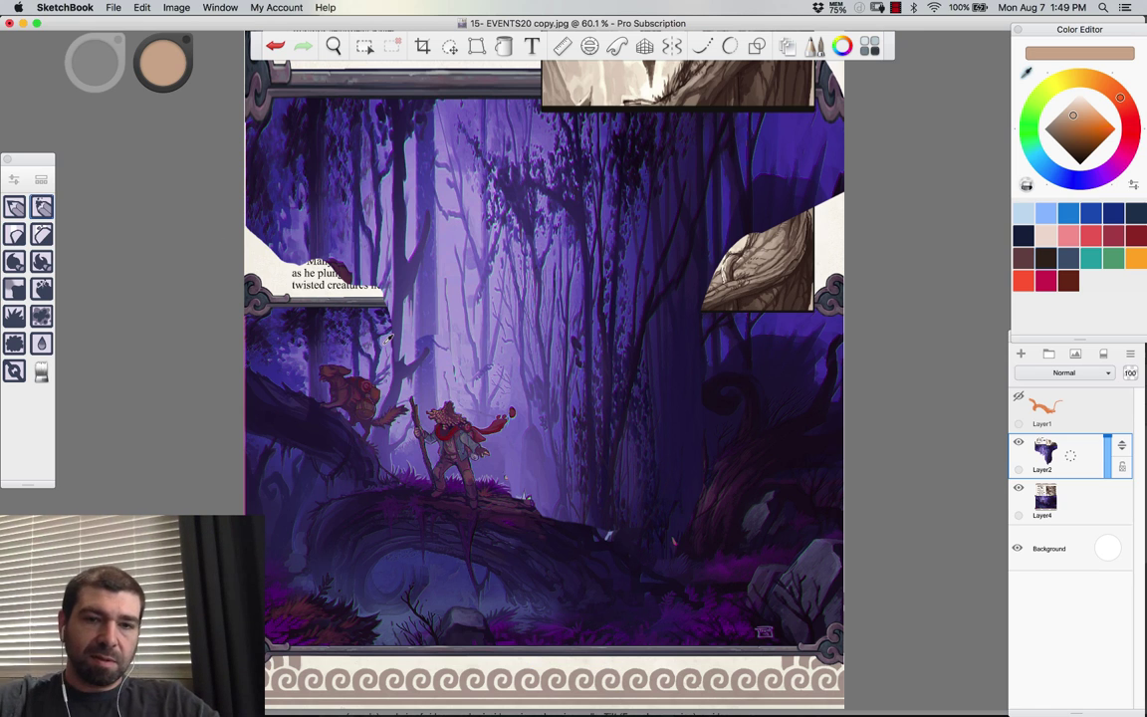
alt+click(410, 332)
key(bracketright)
key(bracketright)
key(bracketright)
key(bracketright)
key(bracketright)
key(bracketright)
key(bracketright)
key(bracketright)
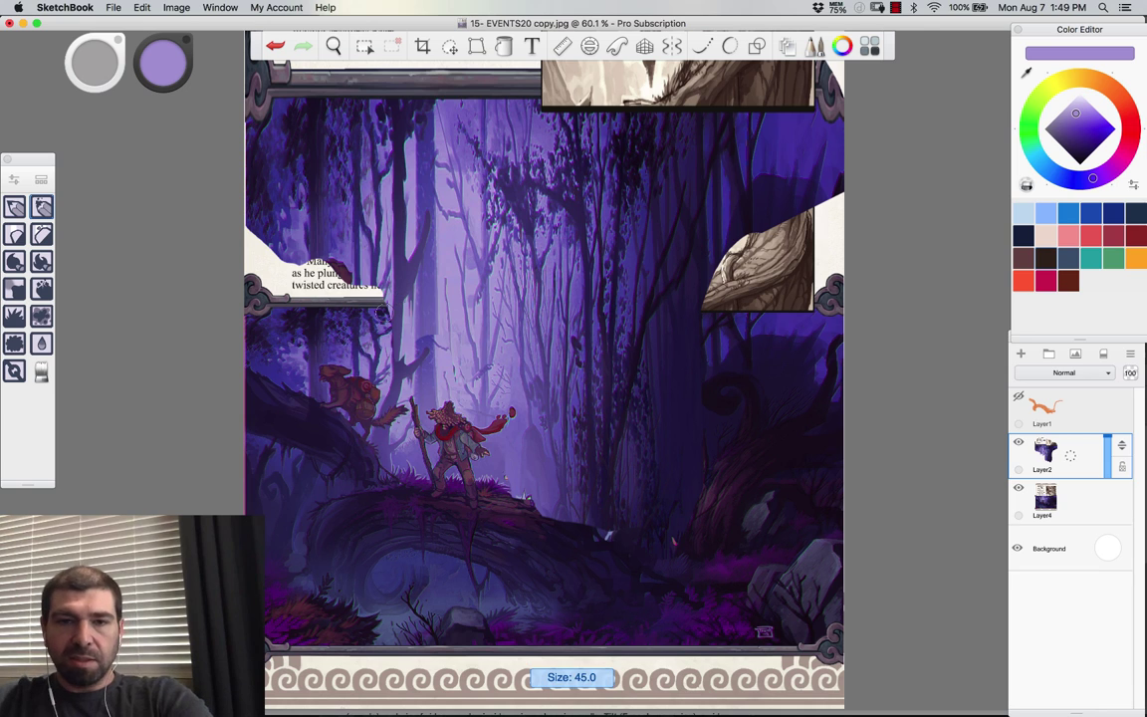
mouse_move(395, 336)
mouse_down()
mouse_move(376, 291)
mouse_move(343, 341)
mouse_up()
Step: Fill the remaining paper and frame gap above the creature with sampled purple and blue tones matching the surrounding trees
alt+click(337, 245)
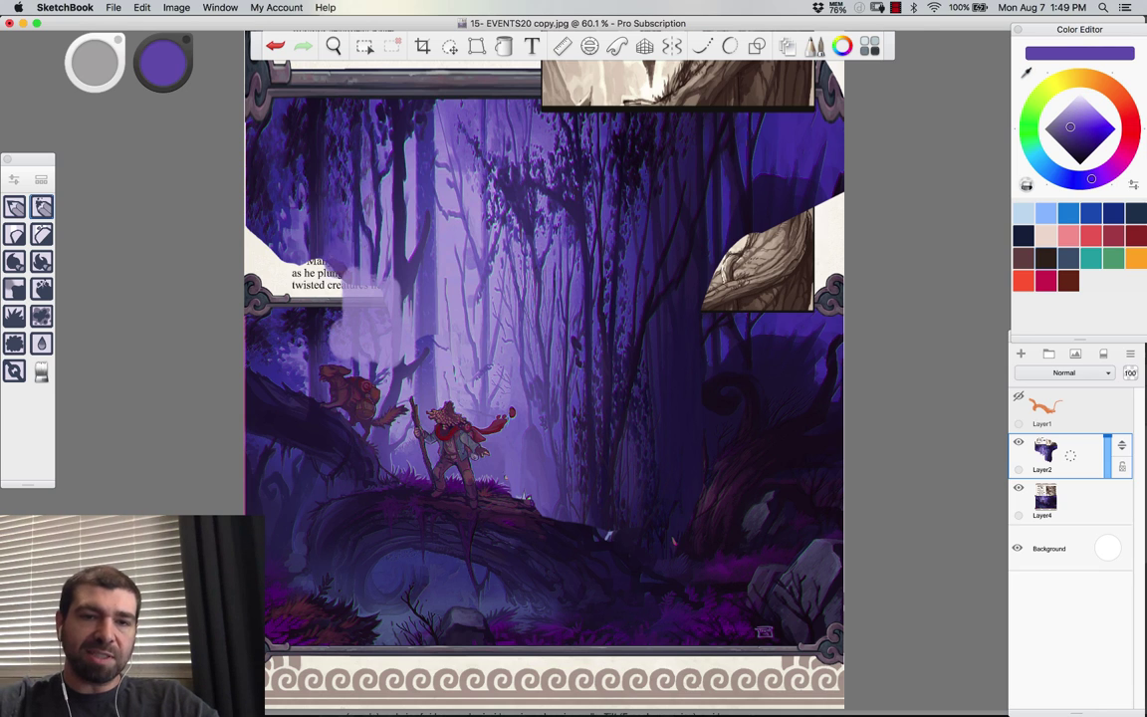
drag(337, 257, 301, 330)
alt+click(273, 244)
mouse_move(280, 241)
mouse_down()
mouse_move(280, 317)
mouse_move(261, 217)
mouse_move(249, 320)
mouse_up()
alt+click(325, 352)
drag(328, 346, 285, 224)
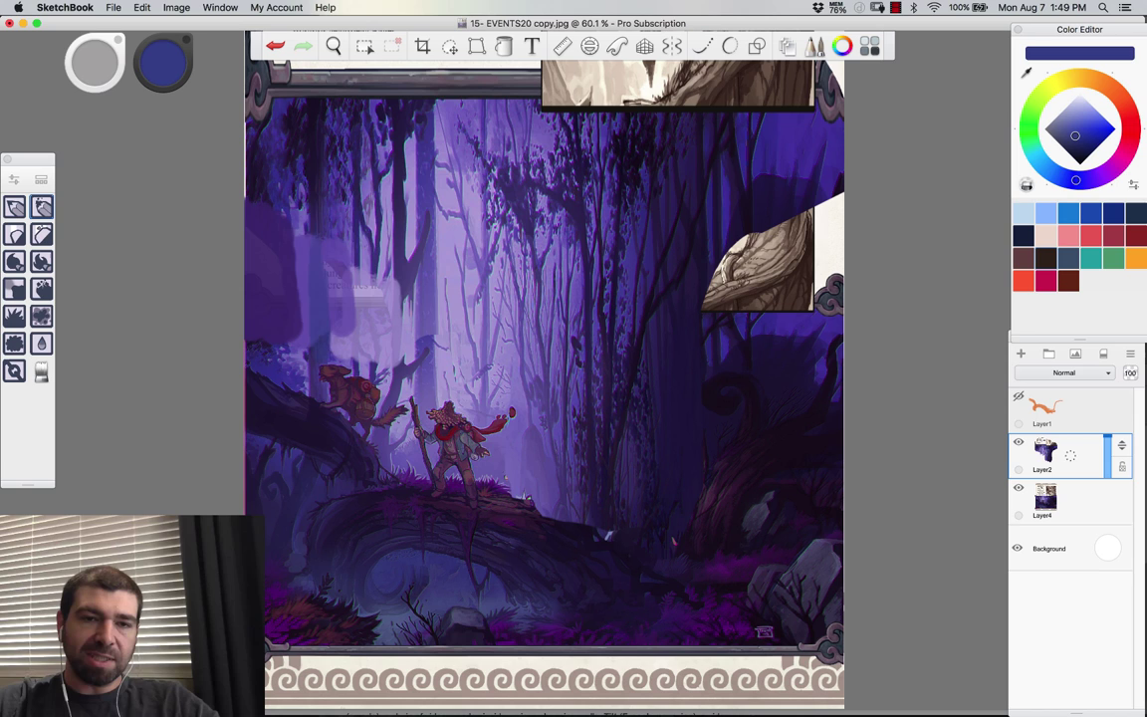
alt+click(298, 267)
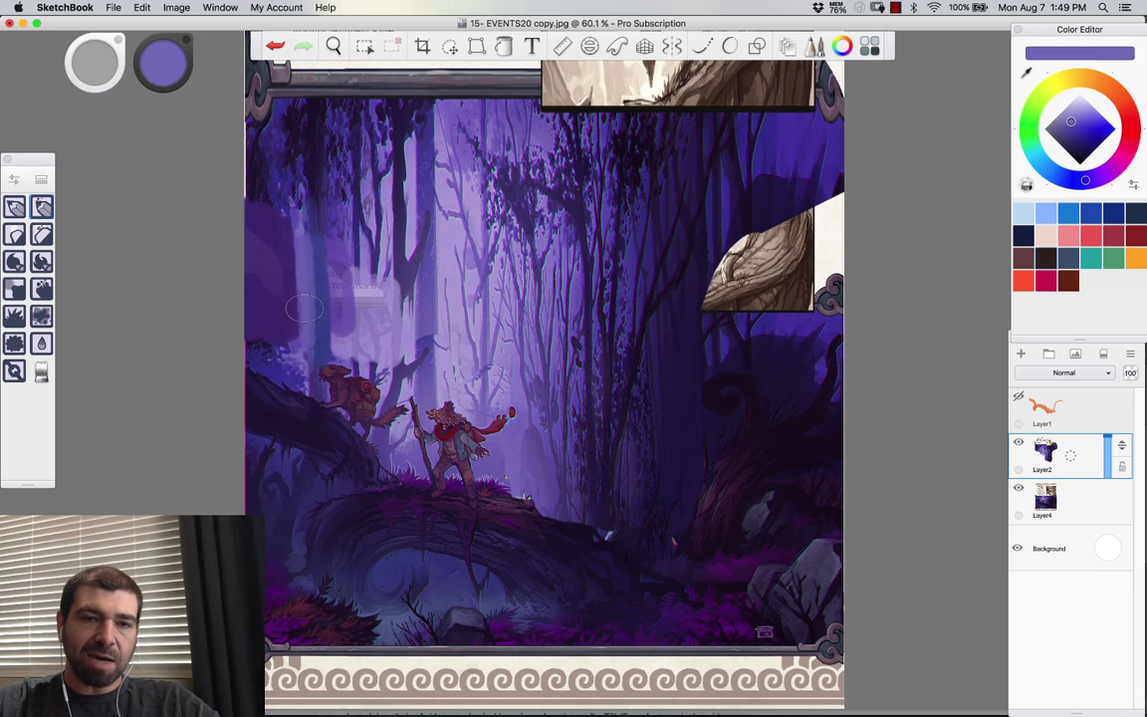
alt+click(365, 344)
alt+click(305, 284)
drag(301, 308, 300, 322)
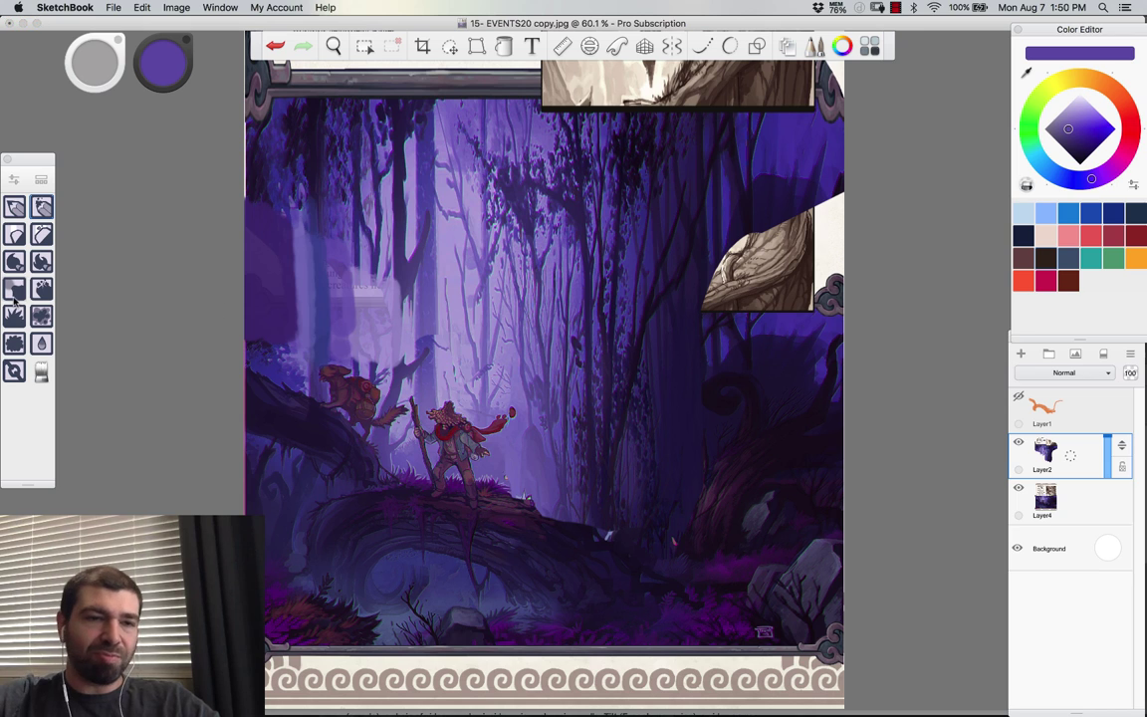
Step: Cover the leftover sketch and frame gap above the curled tree with sampled dark purple and brighter violet strokes
click(15, 211)
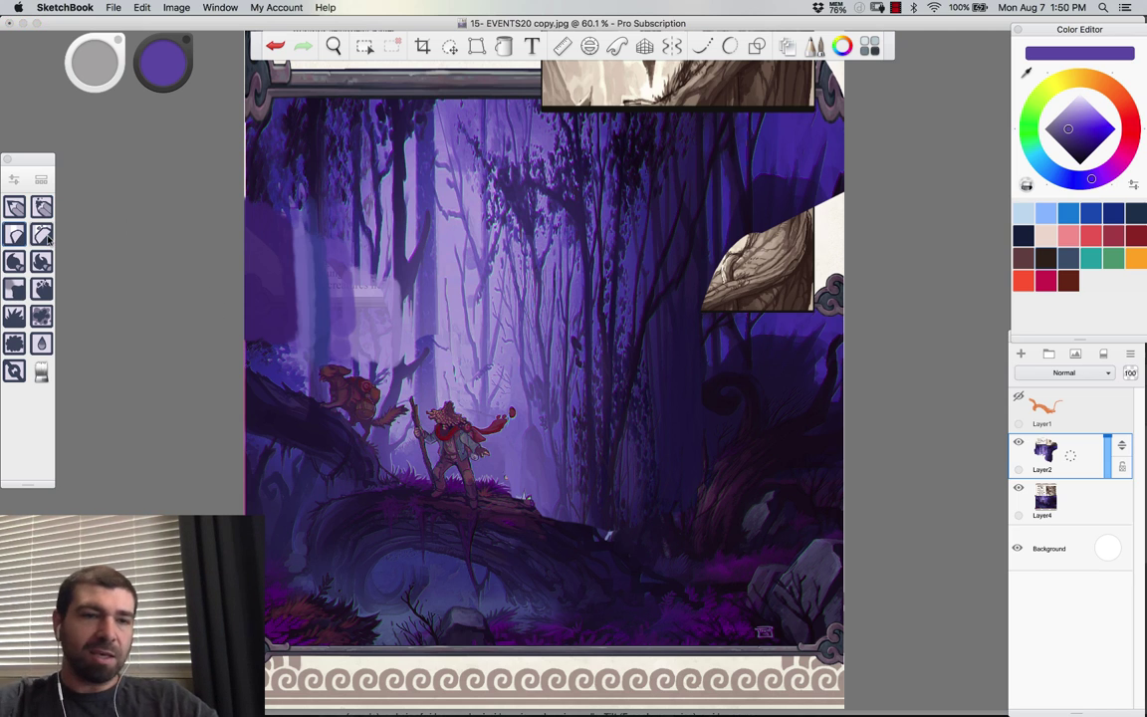
click(22, 209)
alt+click(753, 183)
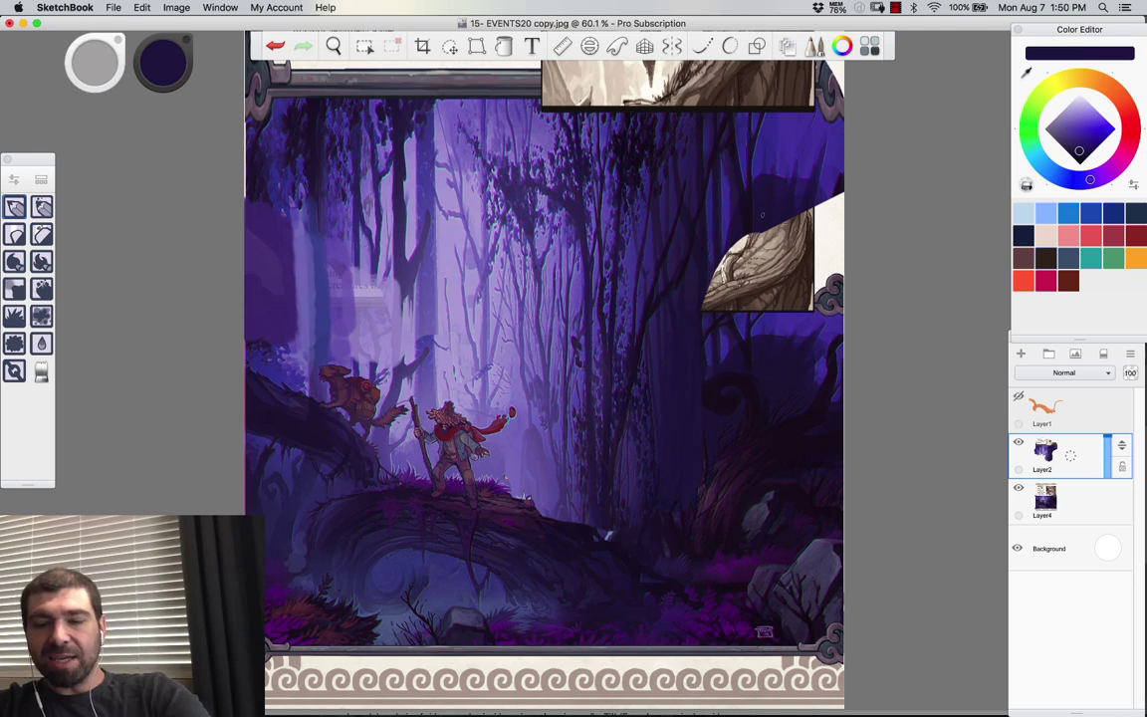
key(])
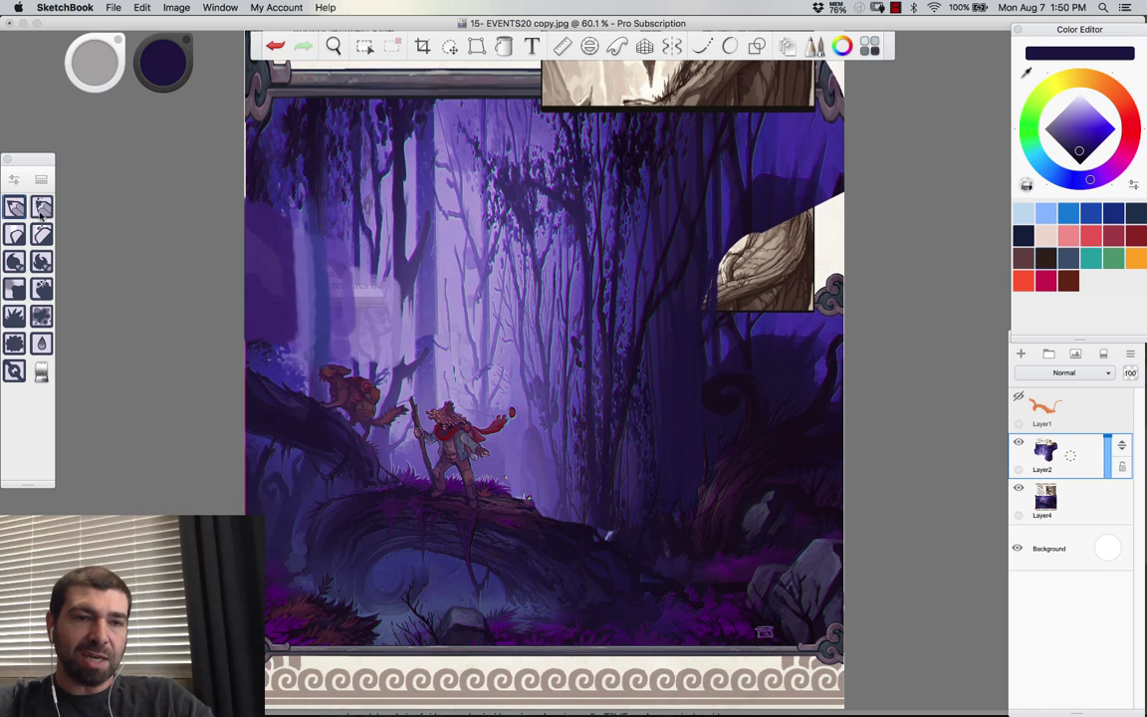
mouse_move(683, 278)
mouse_down()
mouse_move(722, 284)
mouse_move(746, 264)
mouse_up()
alt+click(786, 158)
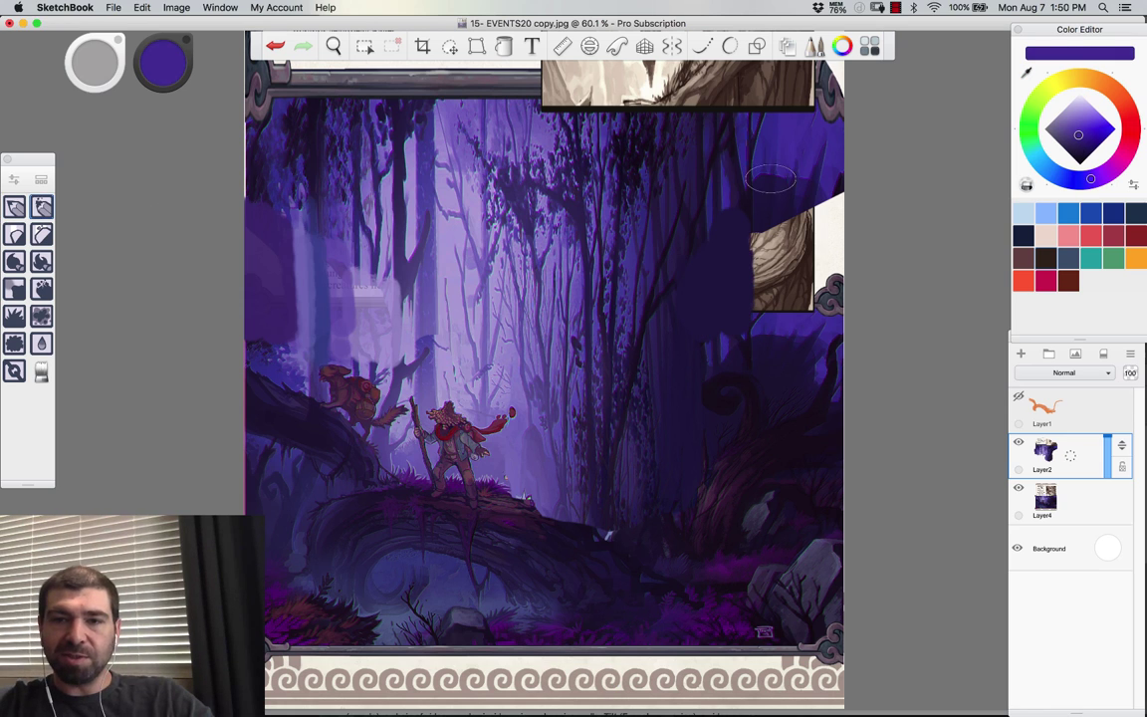
mouse_move(767, 181)
mouse_down()
mouse_move(752, 317)
mouse_move(831, 301)
mouse_up()
drag(840, 188, 840, 336)
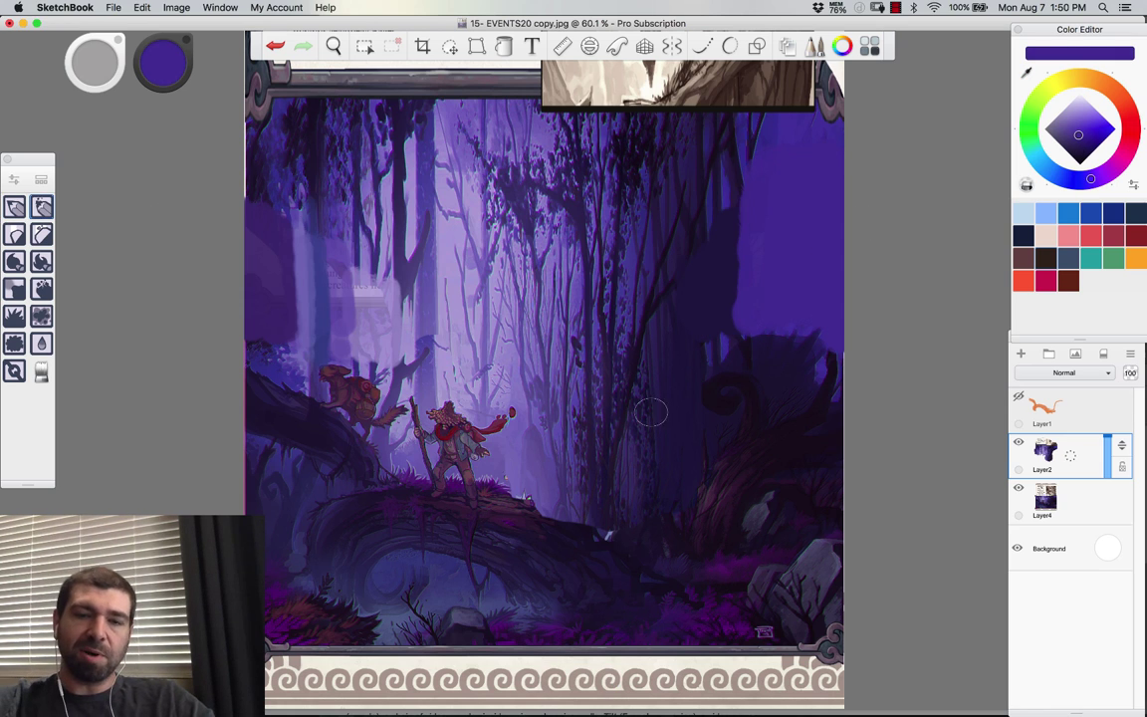
Step: Show Layer1 and delete all of its orange foreground outlines
click(1053, 416)
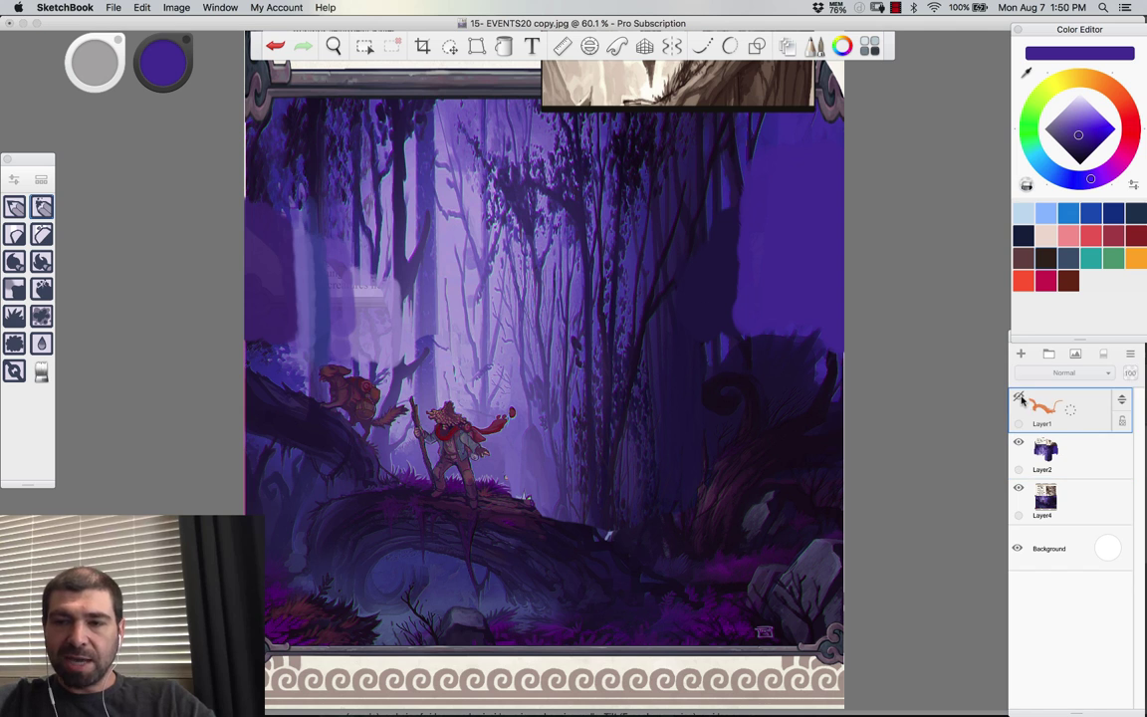
click(1016, 399)
key(super+a)
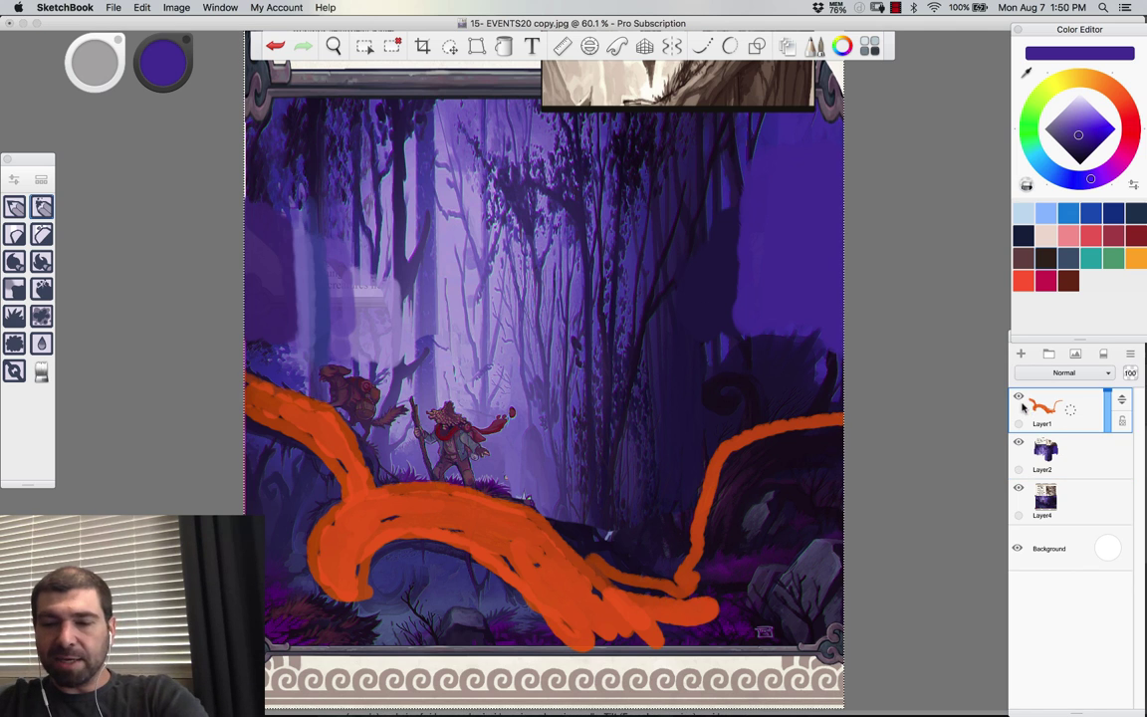
key(Delete)
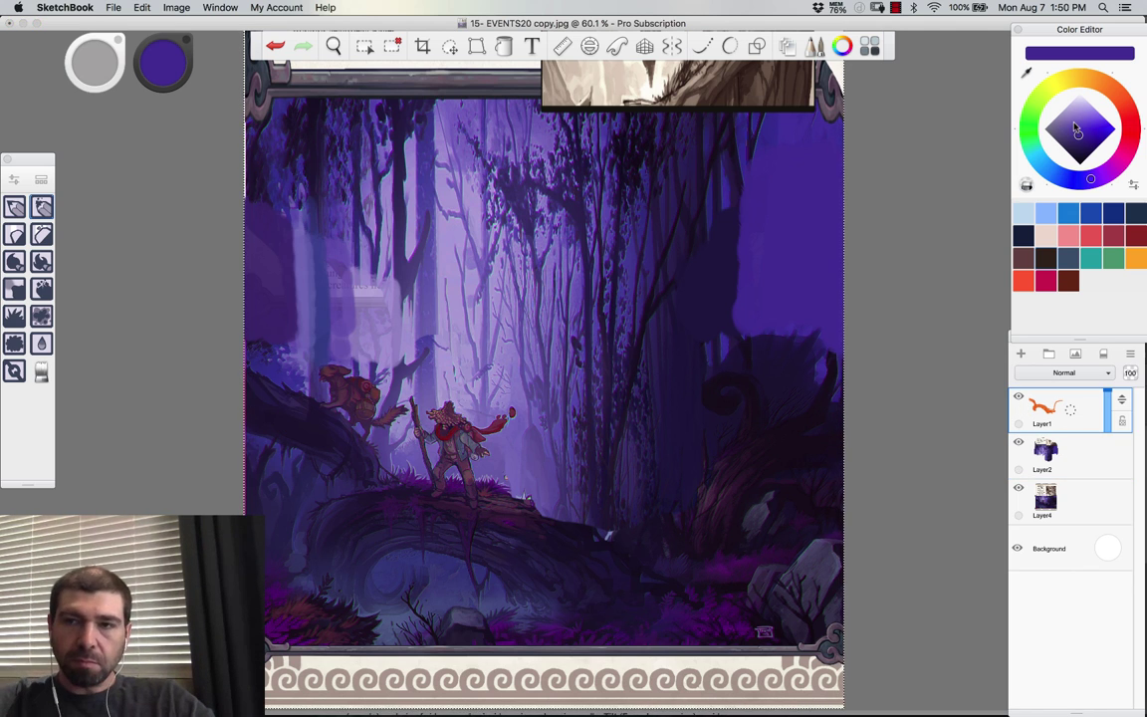
Step: Block in the foreground and figures on Layer1 with brown-orange, and paint sampled violet over the curled tree side
click(1117, 94)
mouse_move(839, 426)
mouse_down()
mouse_move(687, 560)
mouse_move(551, 545)
mouse_move(448, 501)
mouse_move(443, 413)
mouse_move(361, 468)
mouse_move(324, 387)
mouse_move(340, 378)
mouse_move(249, 406)
mouse_move(271, 478)
mouse_move(749, 530)
mouse_move(717, 448)
mouse_move(757, 517)
mouse_move(697, 627)
mouse_move(796, 597)
mouse_move(448, 578)
mouse_move(787, 501)
mouse_up()
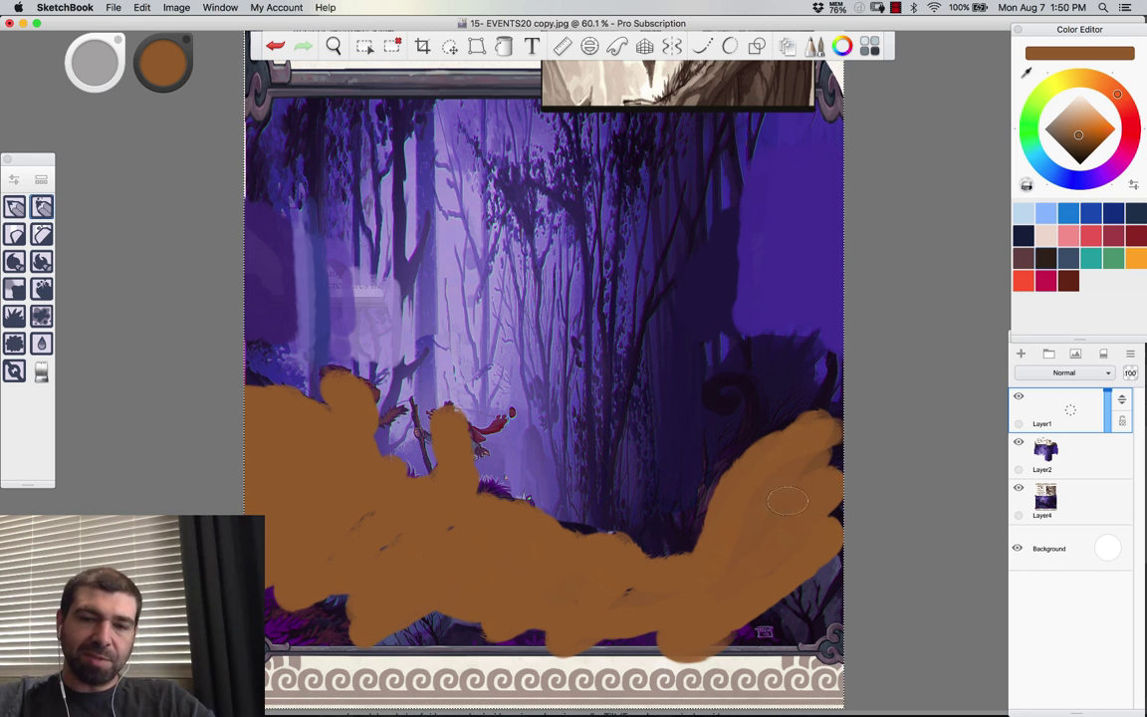
alt+click(768, 273)
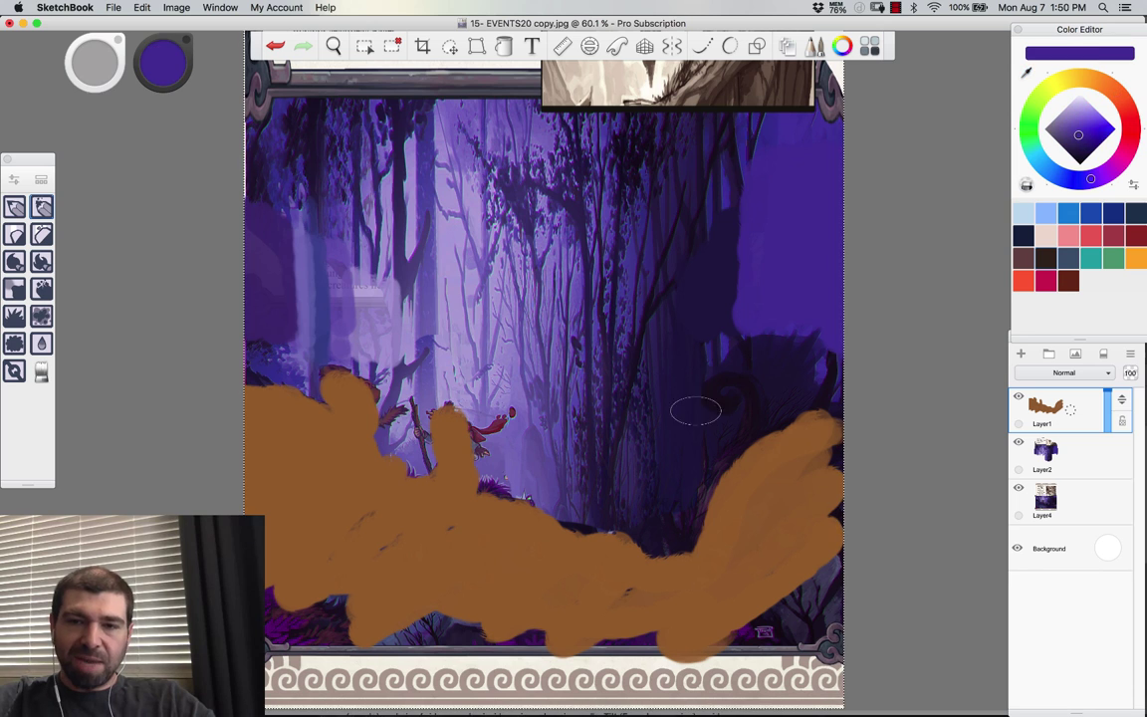
mouse_move(597, 464)
mouse_down()
mouse_move(584, 452)
mouse_move(764, 652)
mouse_move(825, 650)
mouse_move(801, 568)
mouse_move(811, 637)
mouse_up()
mouse_move(717, 488)
mouse_down()
mouse_move(712, 438)
mouse_move(657, 388)
mouse_move(697, 348)
mouse_move(655, 400)
mouse_up()
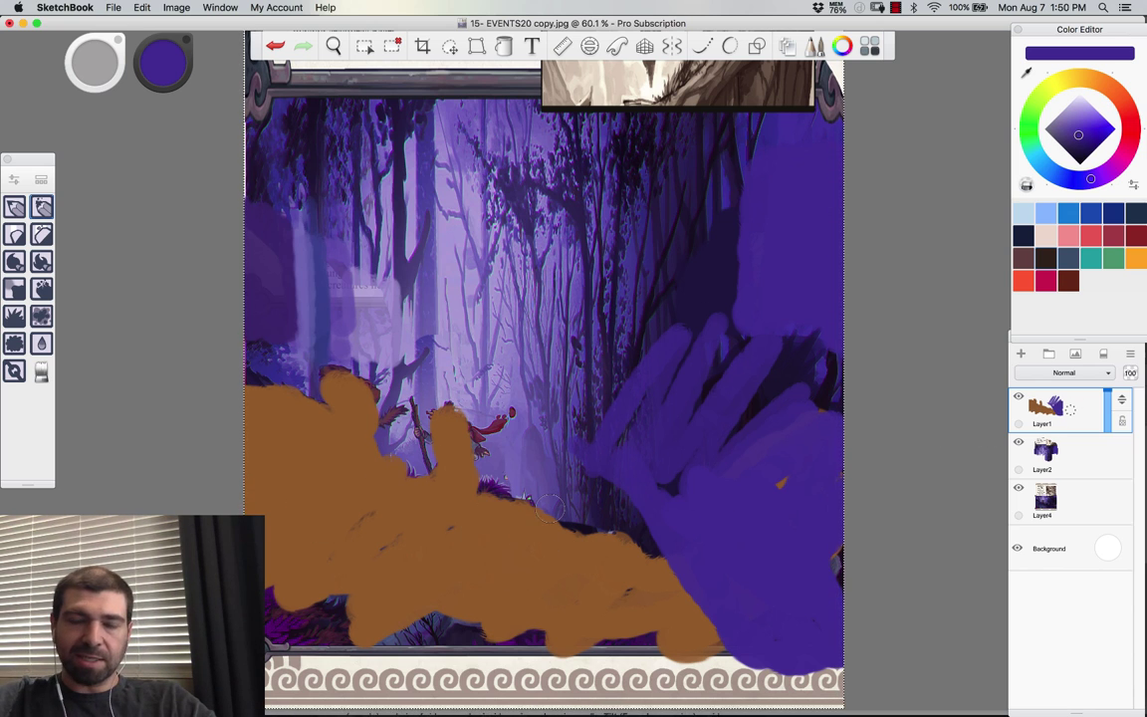
Step: Paint sampled dark purple over the brown foreground mass and figure silhouettes, extending strokes toward the violet area
alt+click(395, 487)
alt+click(661, 274)
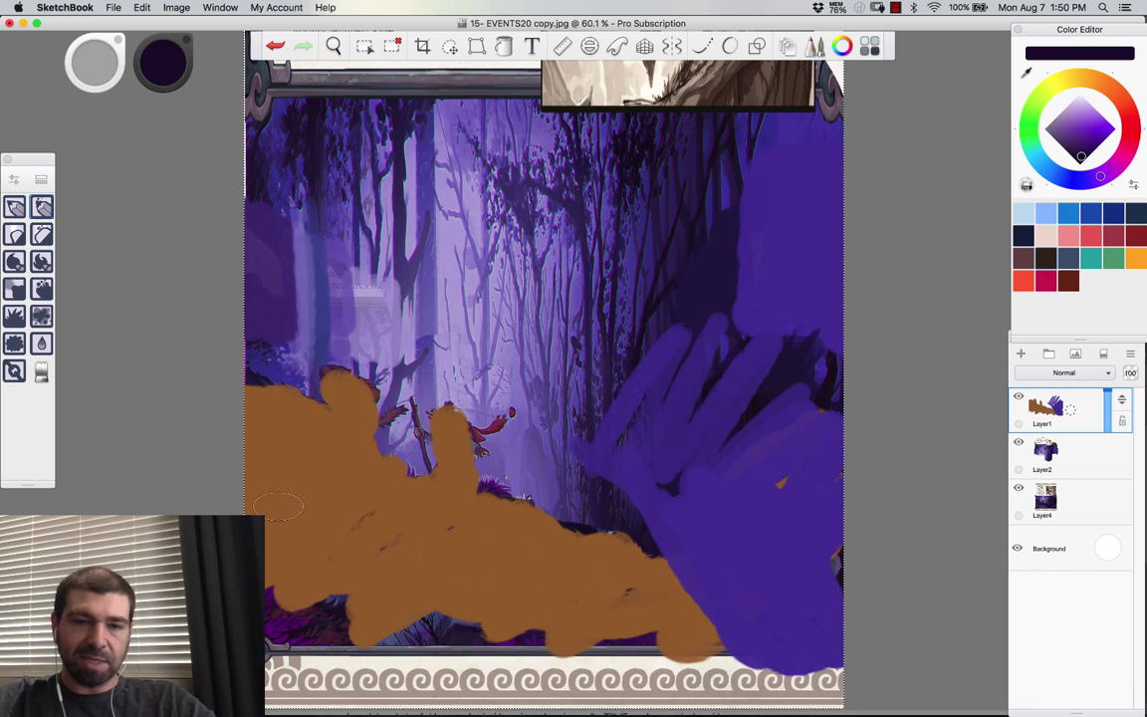
mouse_move(333, 511)
mouse_down()
mouse_move(260, 408)
mouse_move(283, 403)
mouse_move(344, 443)
mouse_up()
mouse_move(329, 373)
mouse_down()
mouse_move(314, 438)
mouse_move(348, 448)
mouse_move(408, 443)
mouse_move(418, 388)
mouse_up()
mouse_move(453, 503)
mouse_down()
mouse_move(673, 604)
mouse_move(426, 527)
mouse_move(294, 453)
mouse_up()
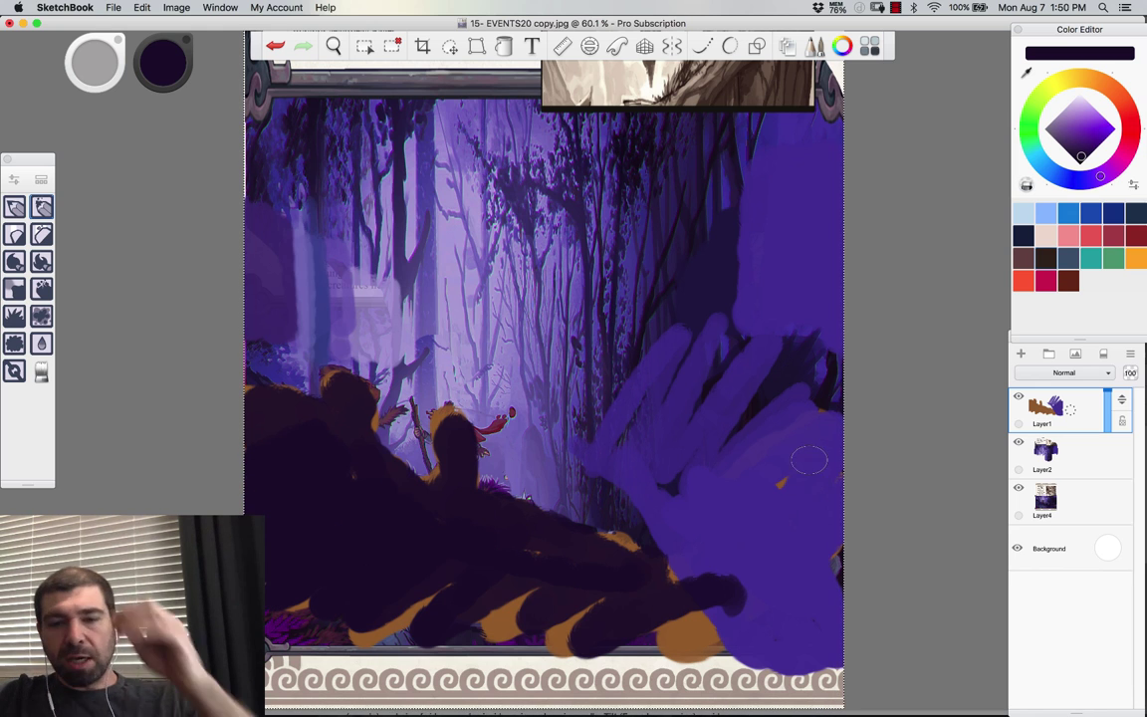
Step: Draw a sampled violet line from the violet mass over the figures to the upper-left forest, then hide Layer1
alt+click(794, 559)
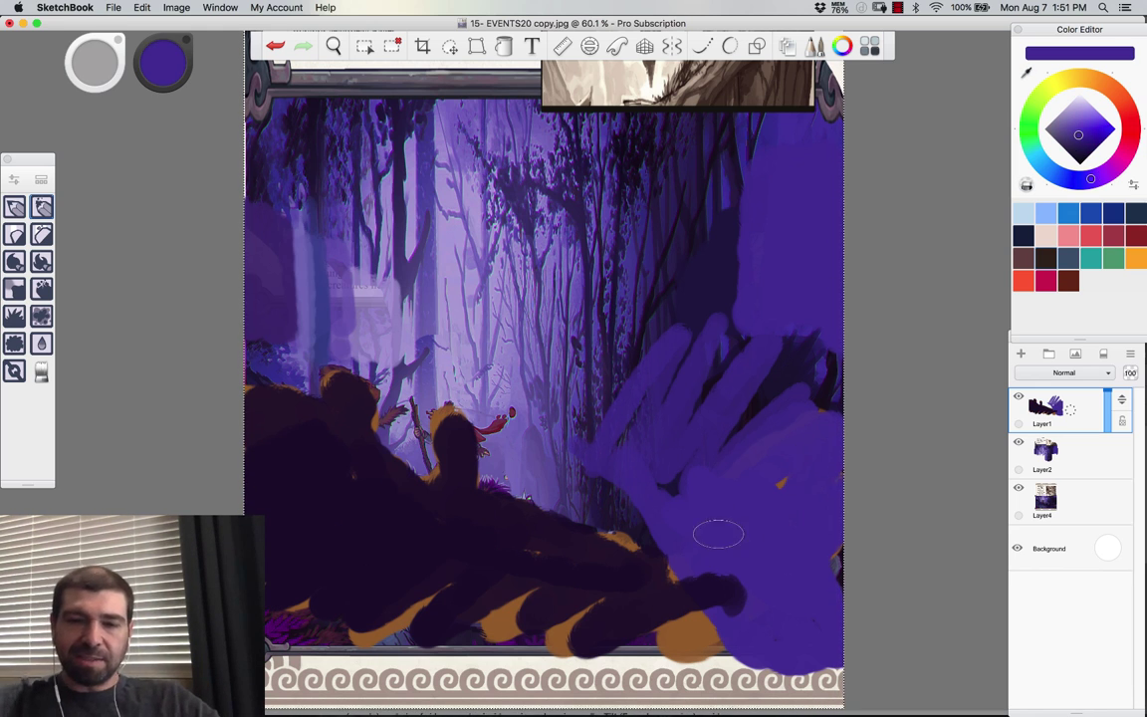
mouse_move(662, 488)
mouse_down()
mouse_move(523, 443)
mouse_move(428, 334)
mouse_move(279, 238)
mouse_up()
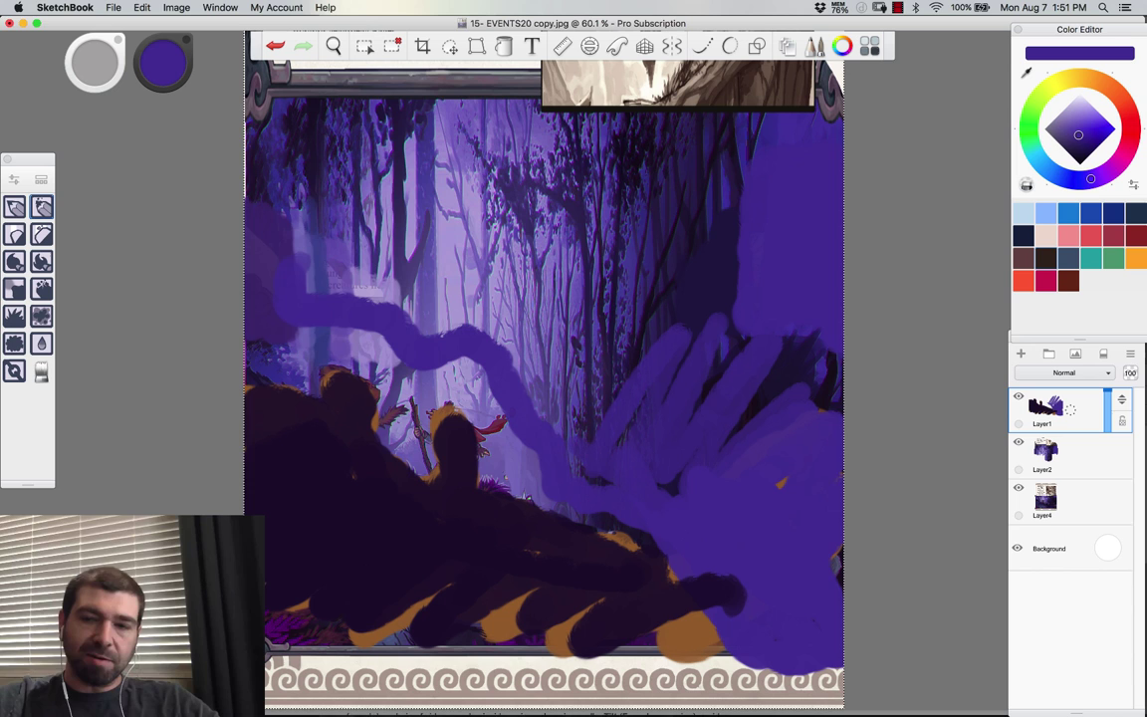
click(1023, 410)
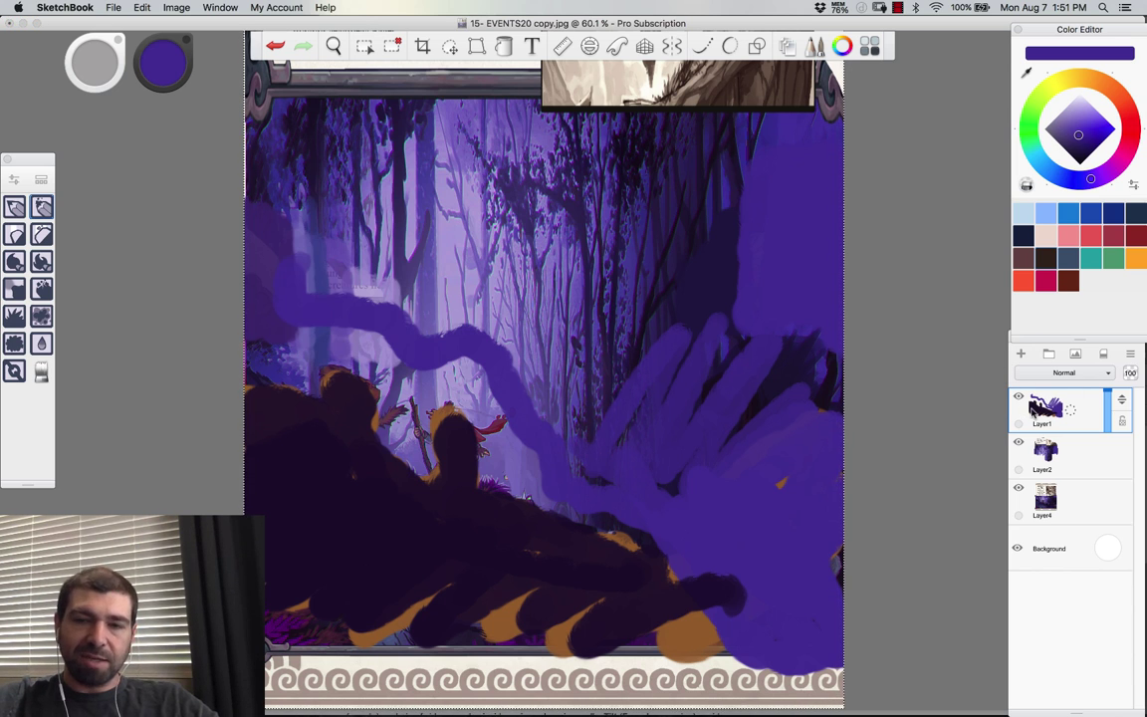
click(1019, 399)
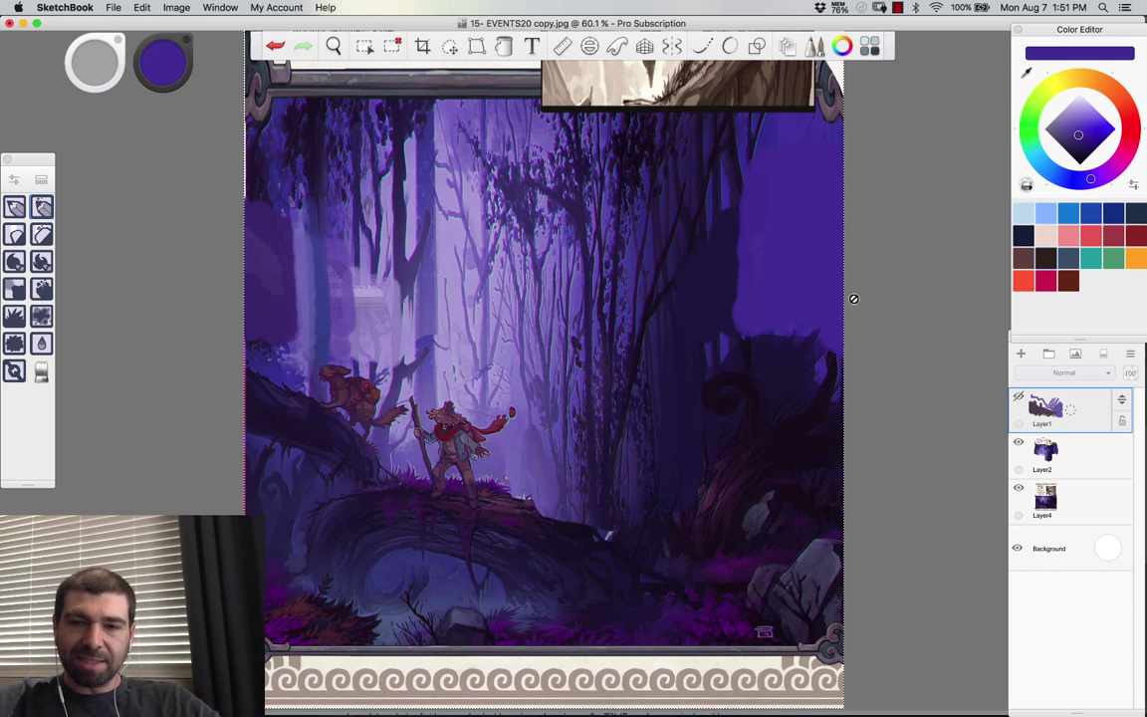
Step: Paint a funnel-shaped light area in sampled light purple over the central trees on Layer2, narrowing toward the main figure
click(1065, 459)
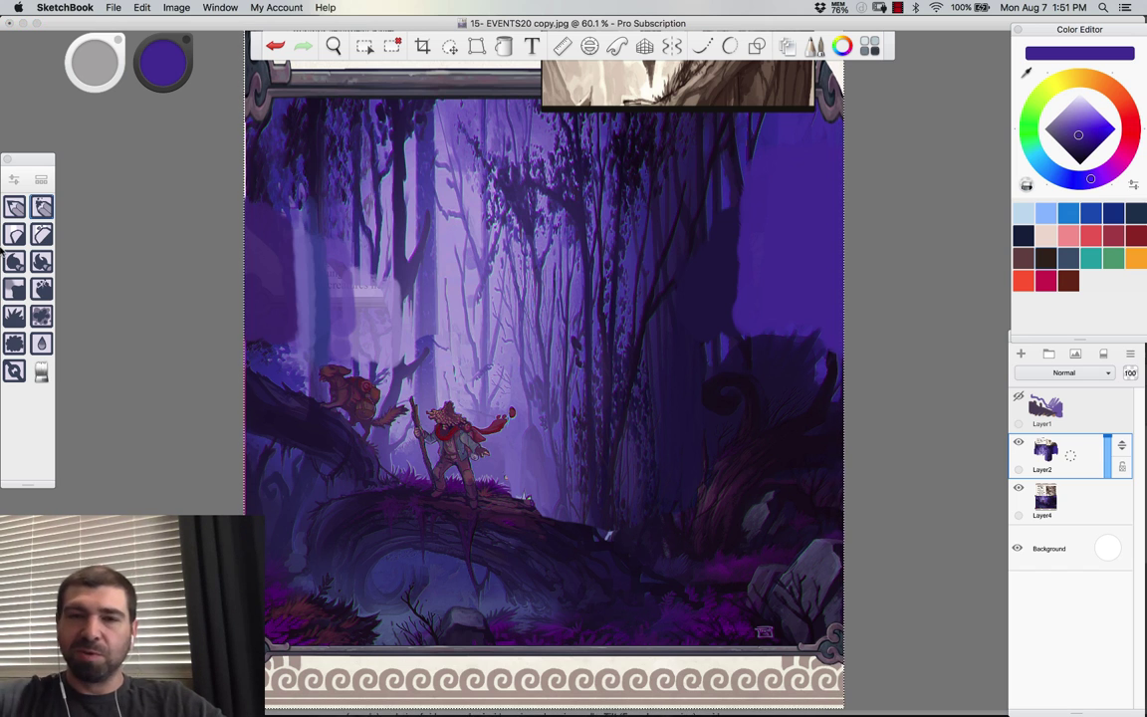
alt+click(456, 248)
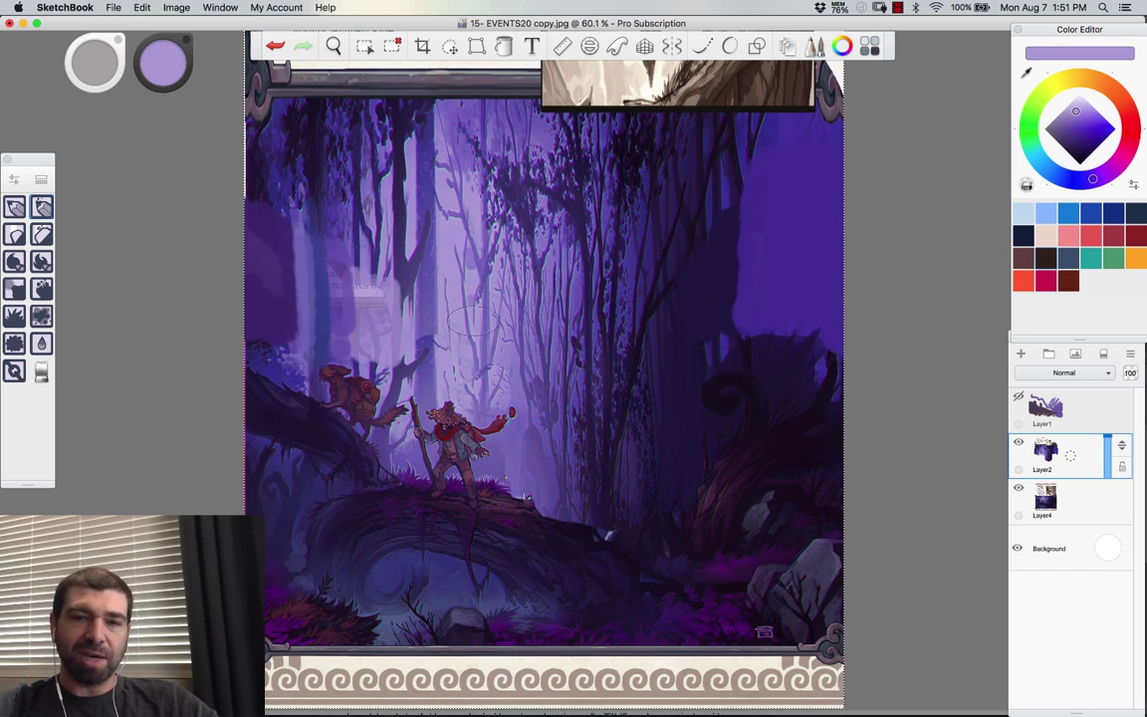
mouse_move(448, 261)
mouse_down()
mouse_move(572, 100)
mouse_move(473, 224)
mouse_move(383, 119)
mouse_move(349, 179)
mouse_move(473, 99)
mouse_move(598, 105)
mouse_move(657, 129)
mouse_move(448, 289)
mouse_move(428, 348)
mouse_up()
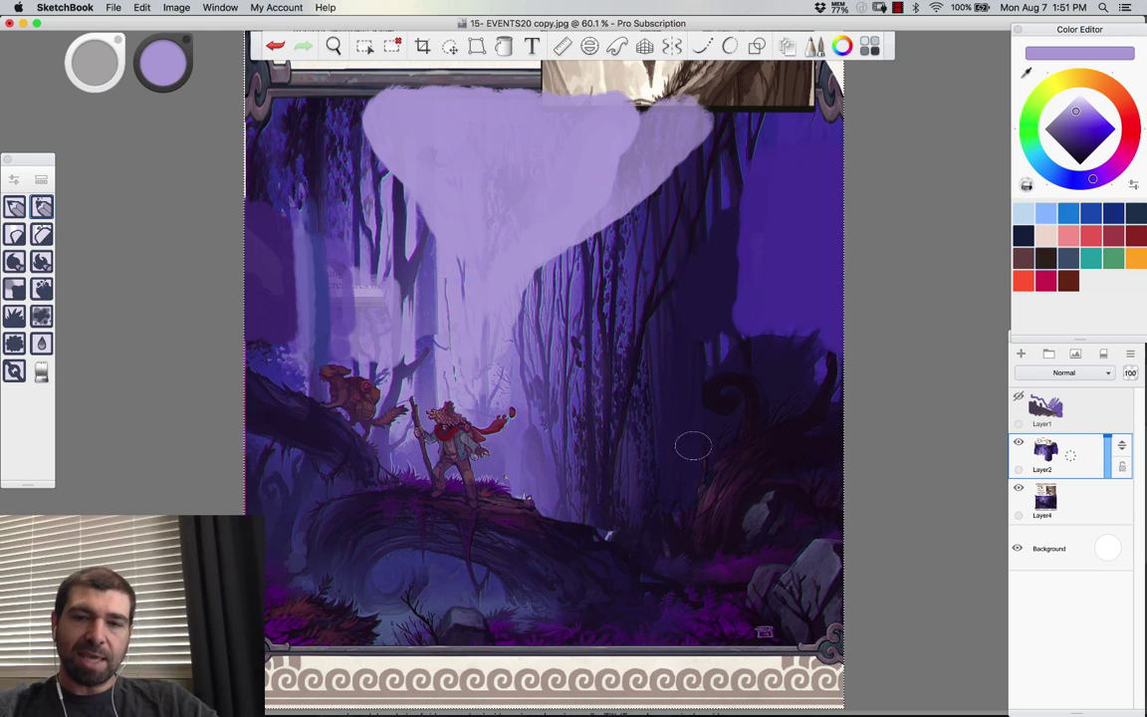
alt+click(761, 296)
drag(703, 358, 678, 470)
key(super+z)
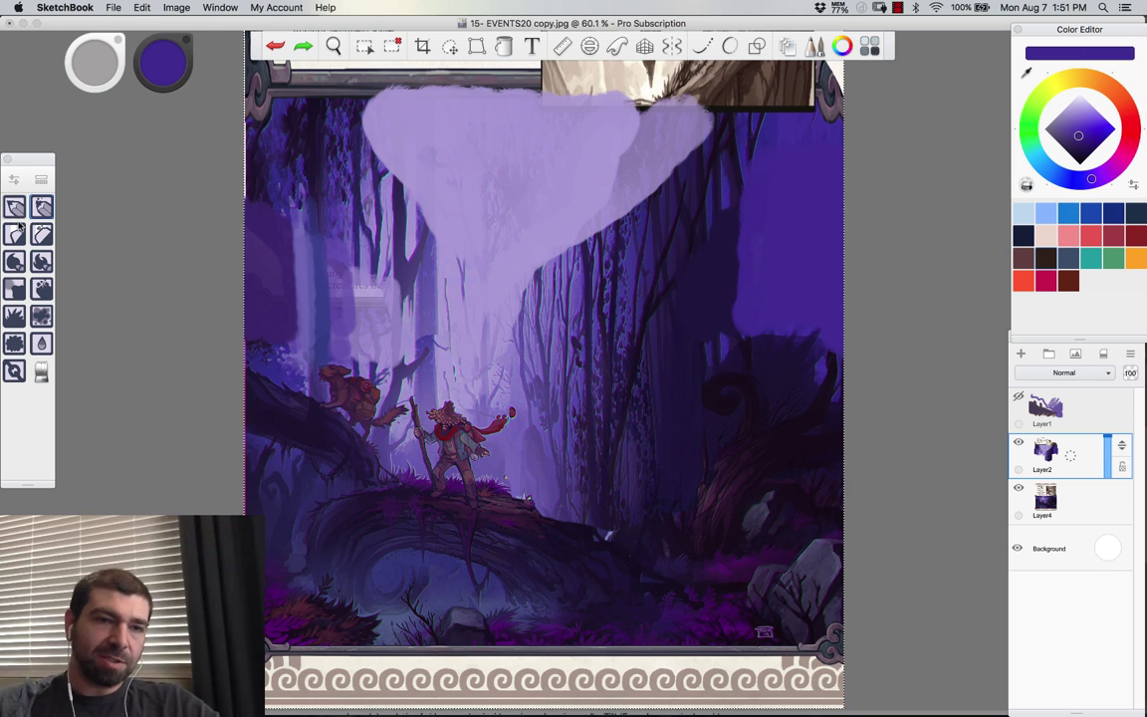
key(r)
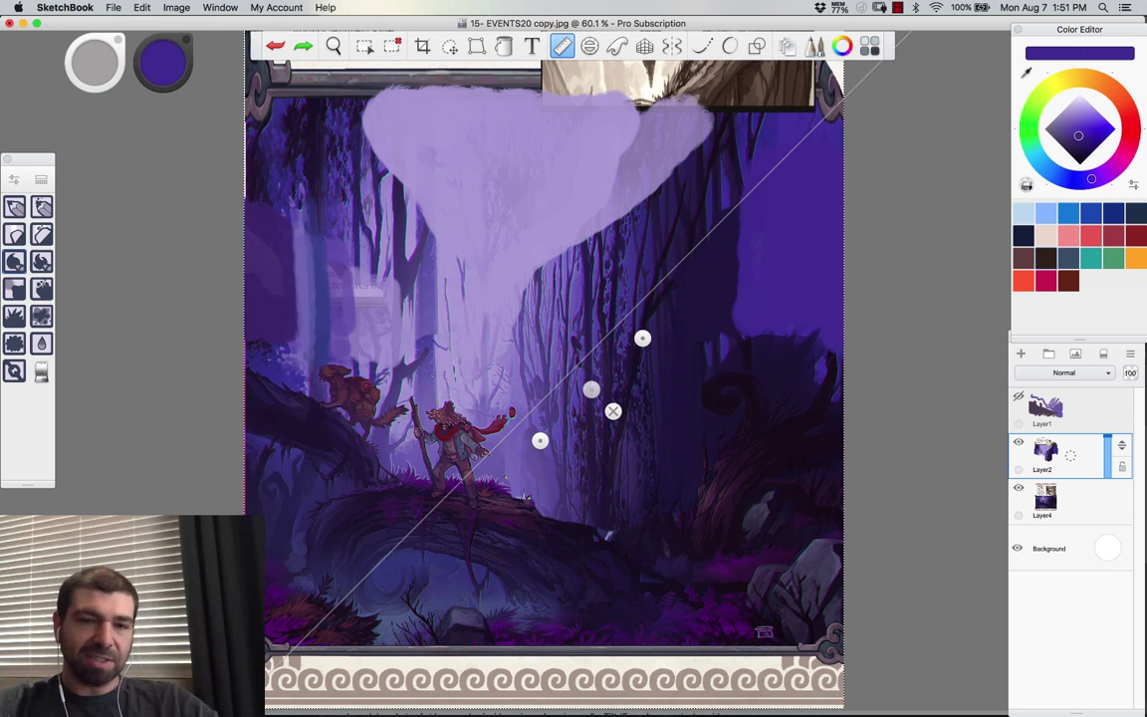
key(r)
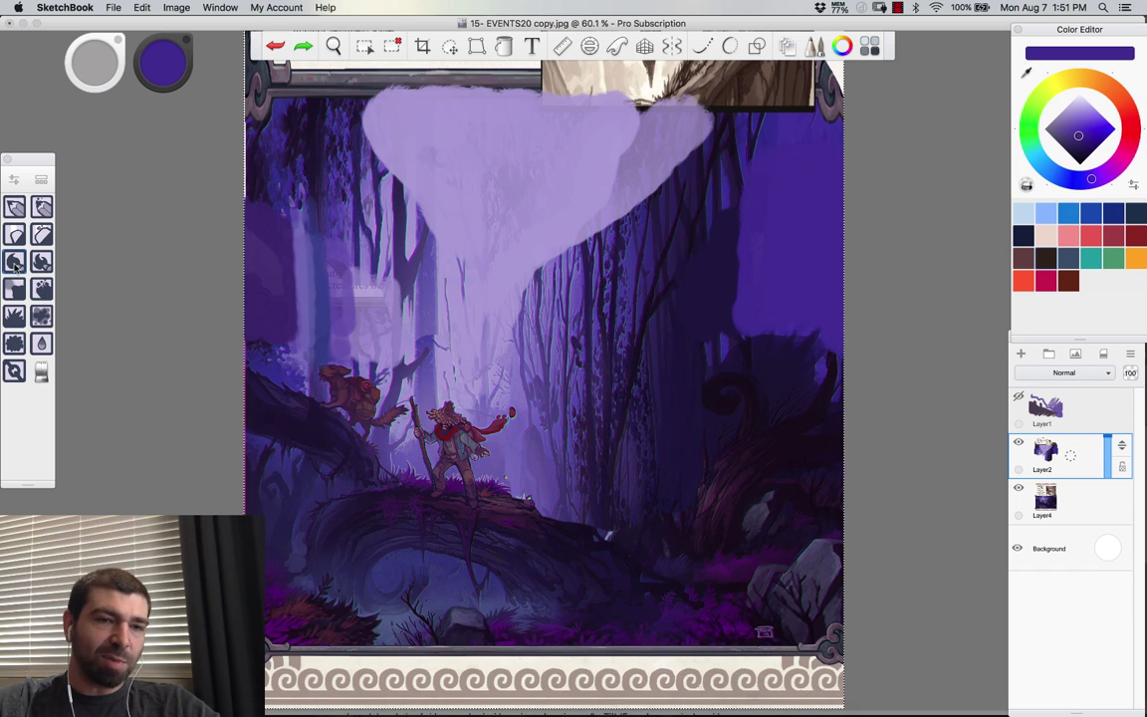
Step: Airbrush violet haze over the curled tree and rocks beside the log bridge to fade their detail
click(22, 285)
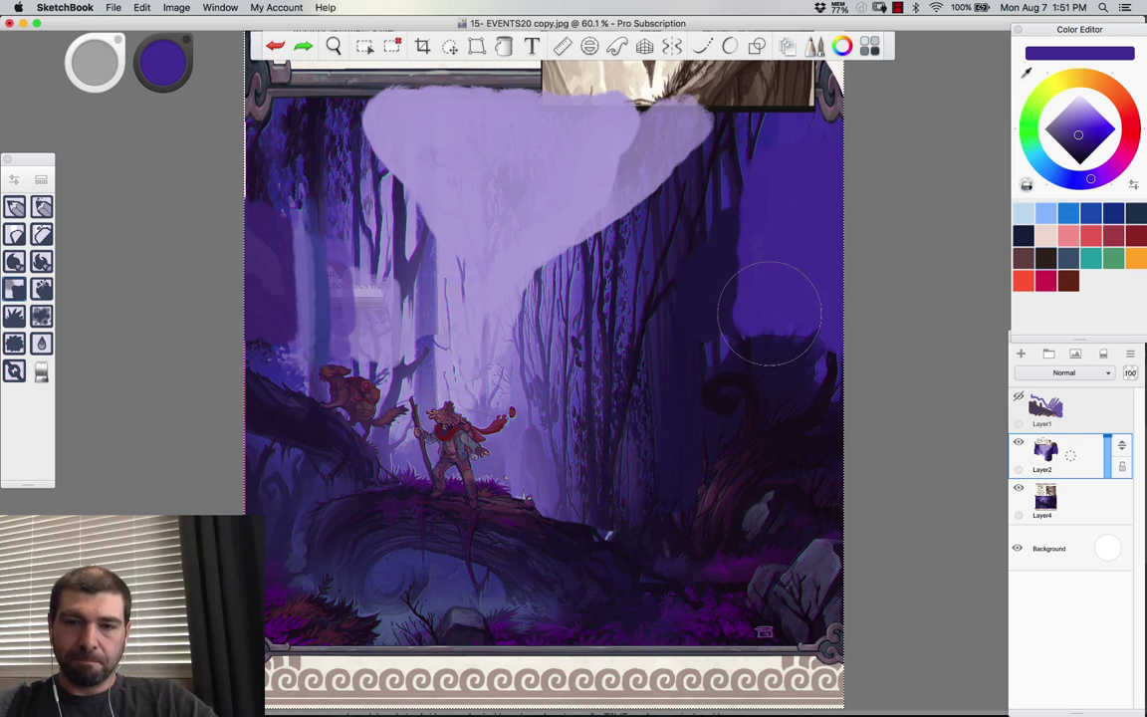
mouse_move(732, 477)
mouse_down()
mouse_move(712, 497)
mouse_move(677, 478)
mouse_move(697, 498)
mouse_up()
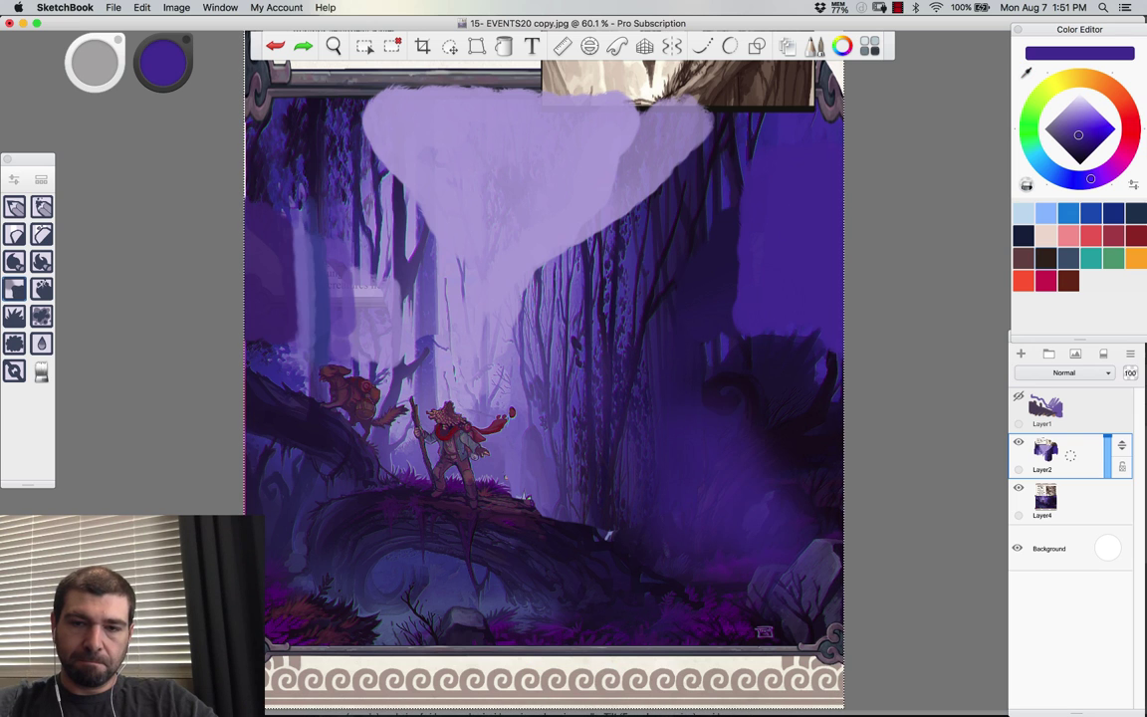
key(super+shift+z)
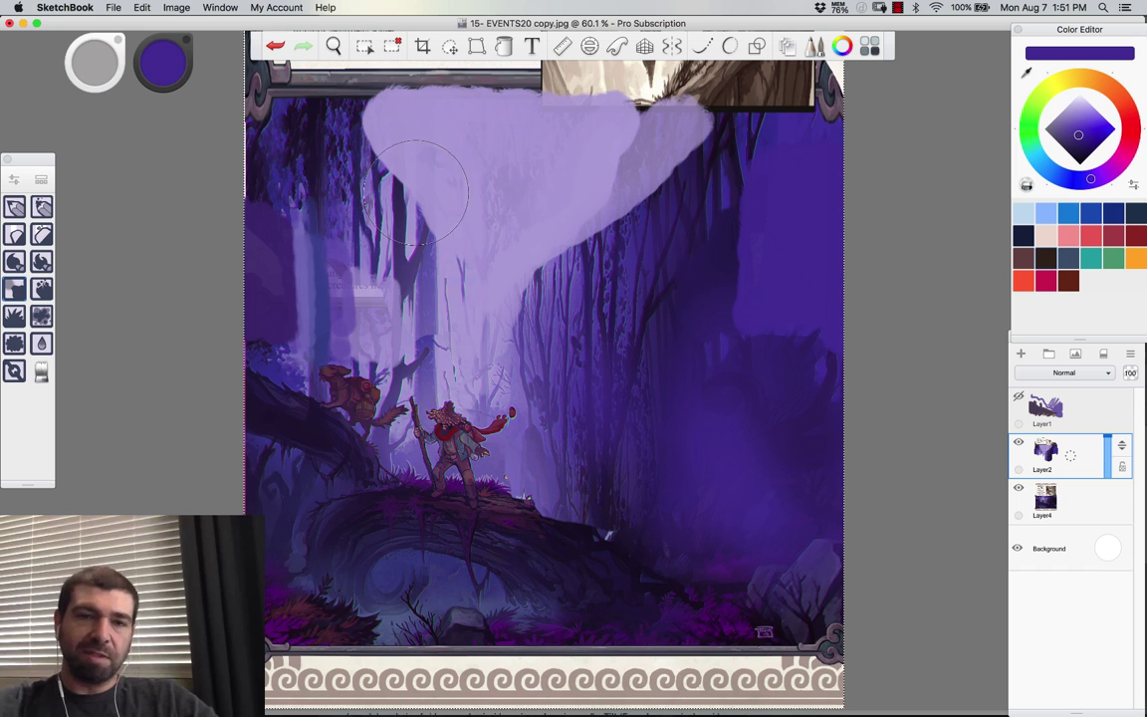
Step: Soften the upper edge of the light area with airbrushed light purple, and toggle Layer2 to compare with the original
alt+click(457, 289)
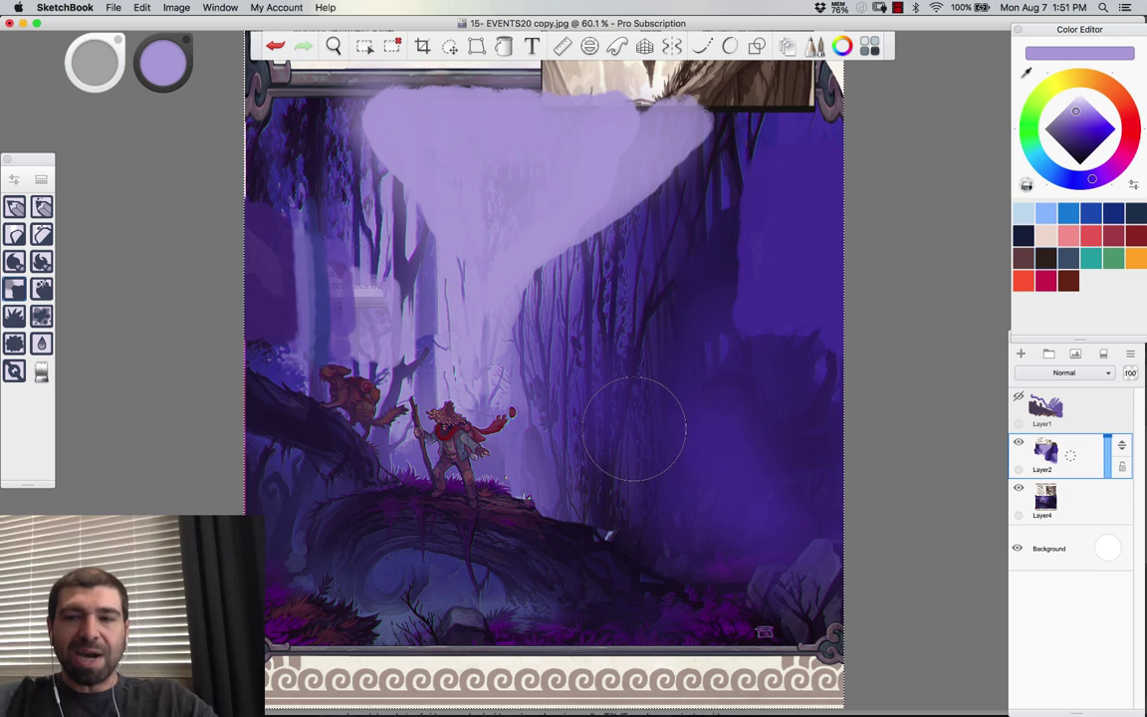
click(1019, 448)
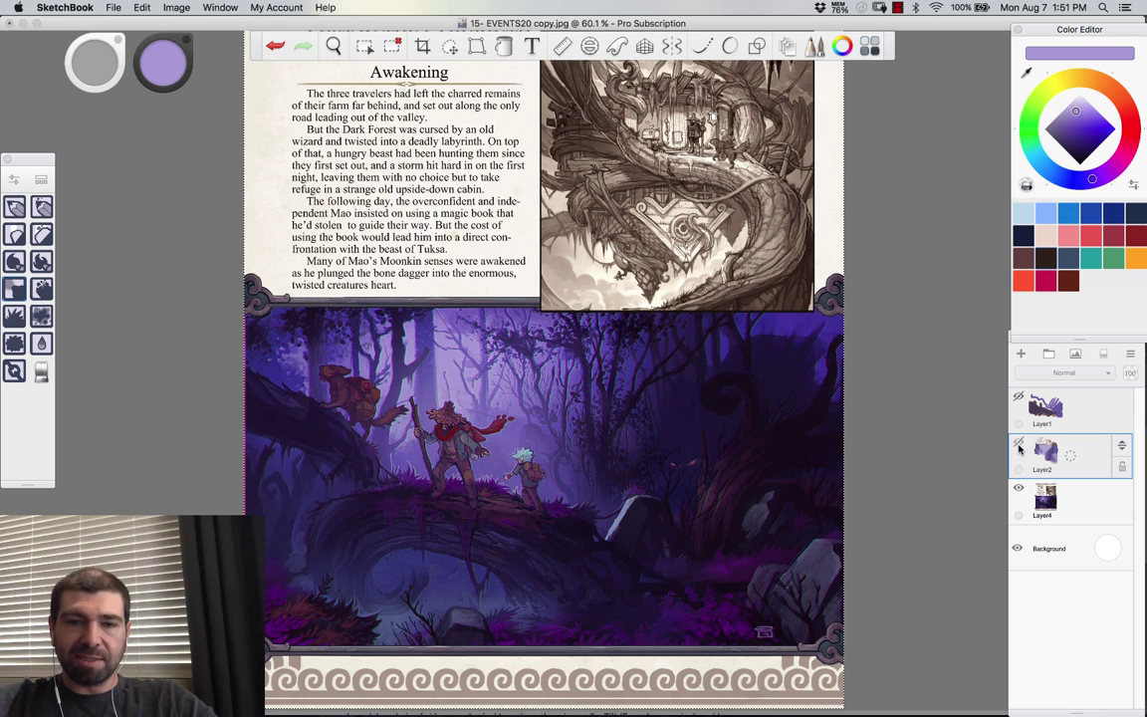
click(1017, 448)
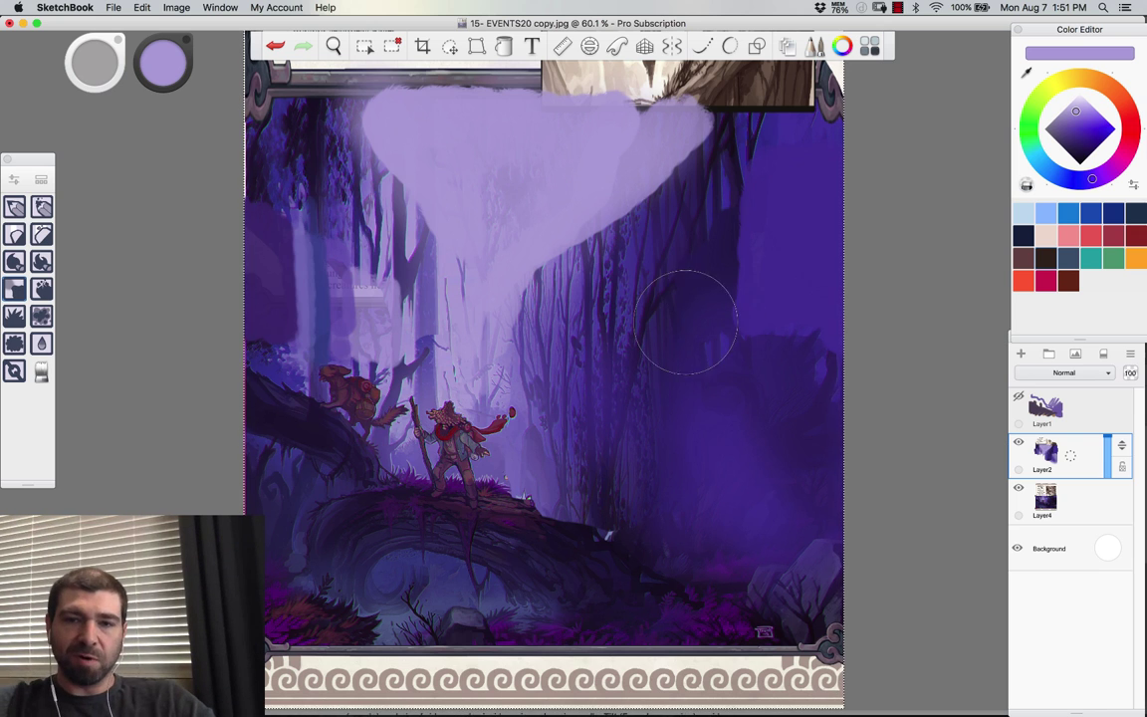
Step: Paint a curving tree trunk in sampled dark purple across the flat violet area above the curled tree
click(45, 208)
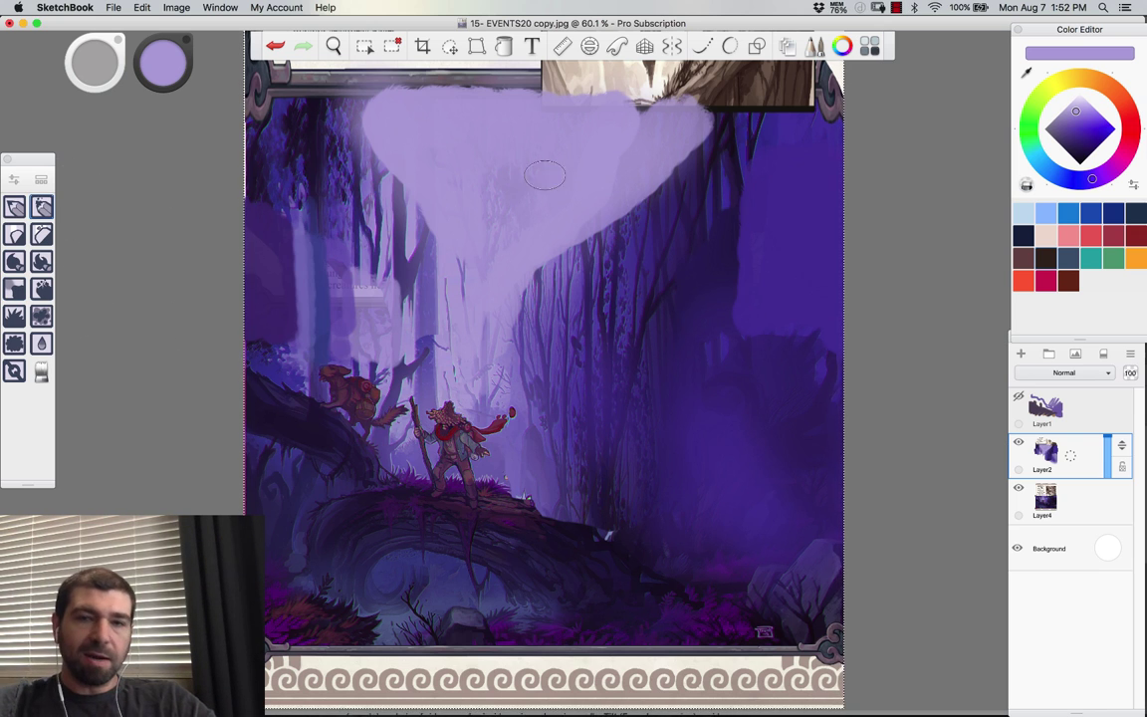
alt+click(725, 286)
drag(741, 332, 793, 256)
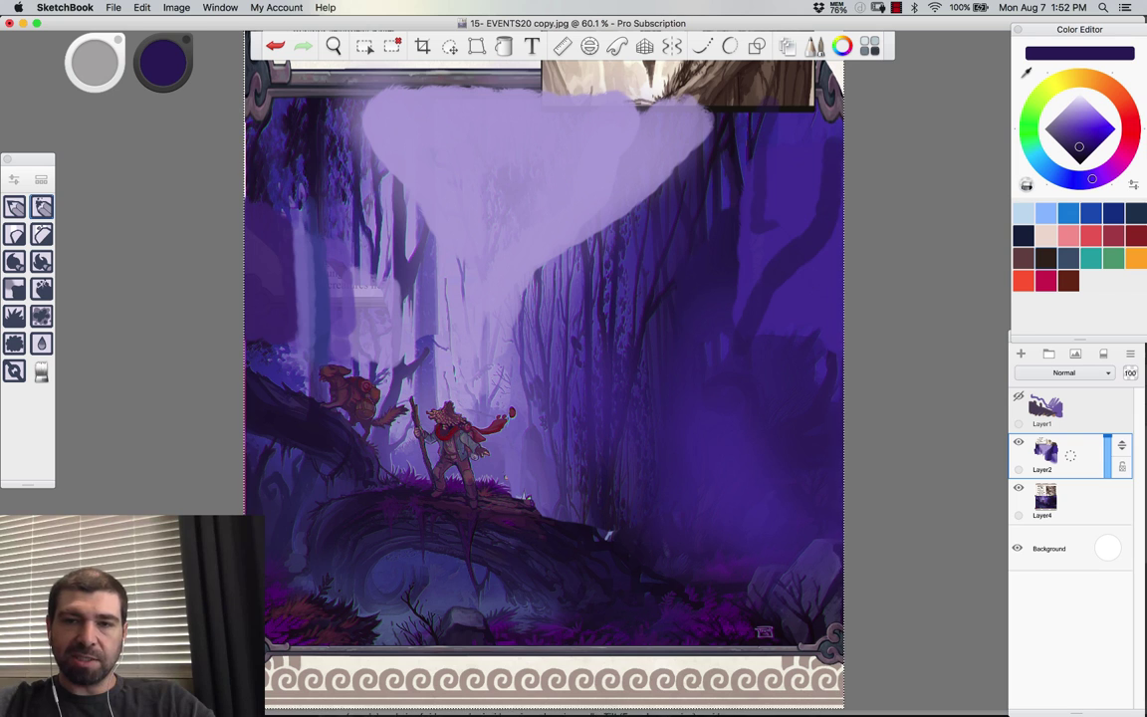
Step: Paint dark purple branches reaching from the dark trees into the light area above the main figure
drag(586, 168, 609, 207)
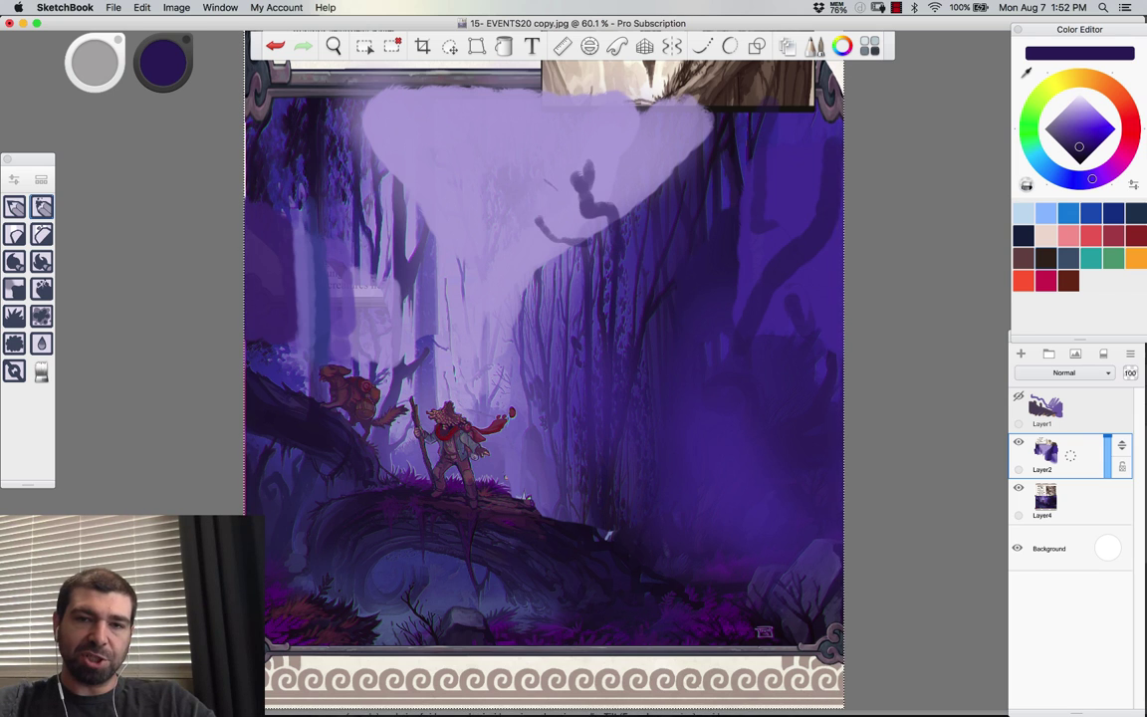
mouse_move(512, 206)
mouse_down()
mouse_move(553, 227)
mouse_move(599, 392)
mouse_up()
mouse_move(605, 257)
mouse_down()
mouse_move(624, 199)
mouse_move(588, 111)
mouse_up()
drag(621, 149, 638, 199)
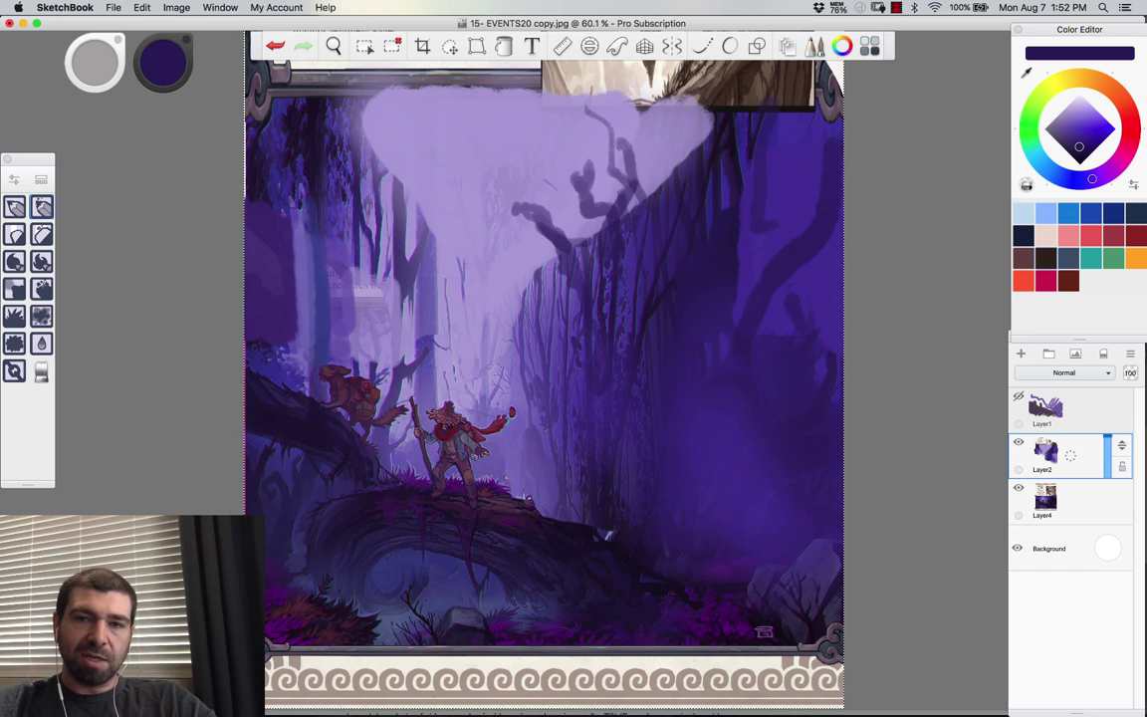
mouse_move(510, 265)
mouse_down()
mouse_move(488, 269)
mouse_move(483, 308)
mouse_up()
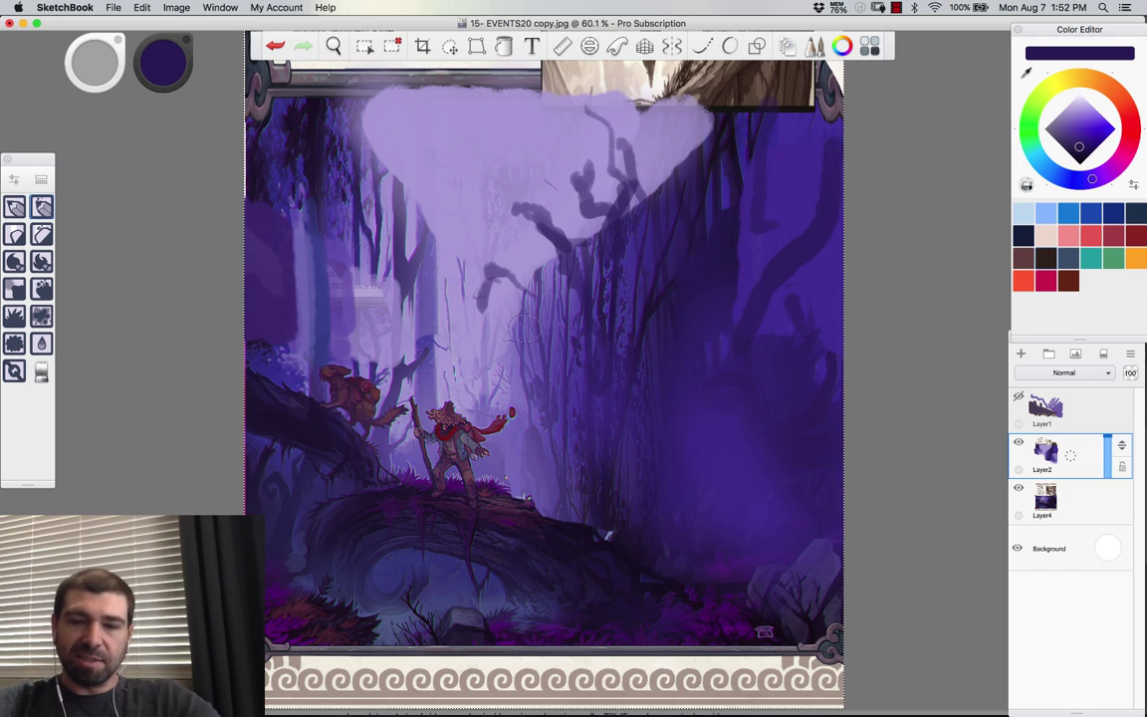
Step: Add curled twigs with a smaller brush to the branch tips and to the upper-left edge of the light area
key([)
key(bracketleft)
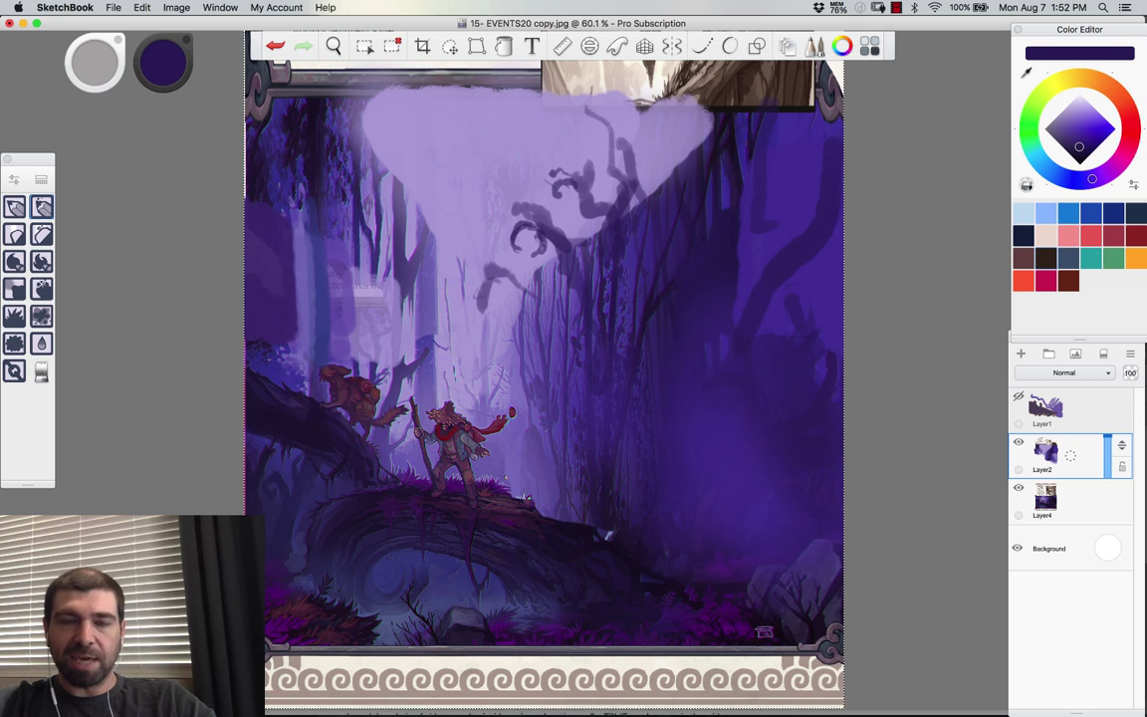
mouse_move(375, 129)
mouse_down()
mouse_move(414, 125)
mouse_move(377, 135)
mouse_up()
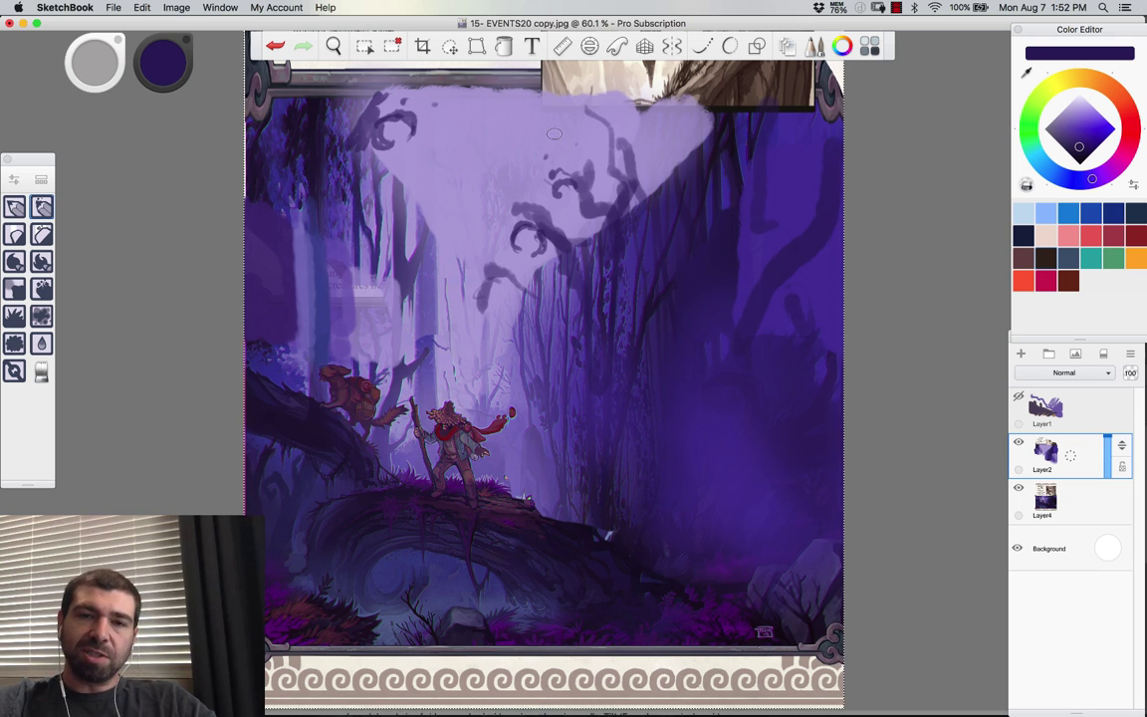
Step: Paint sampled light purple over the thin trunks behind the main figure, and darken the figure with a sampled near-black
alt+click(476, 242)
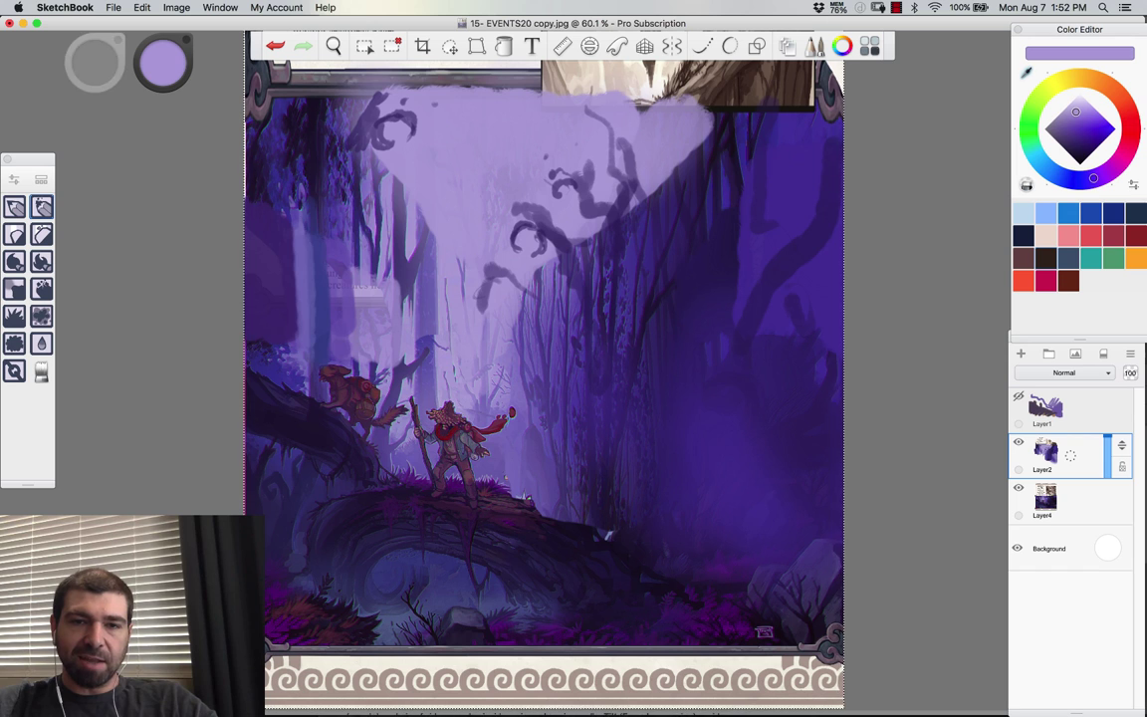
key(super+z)
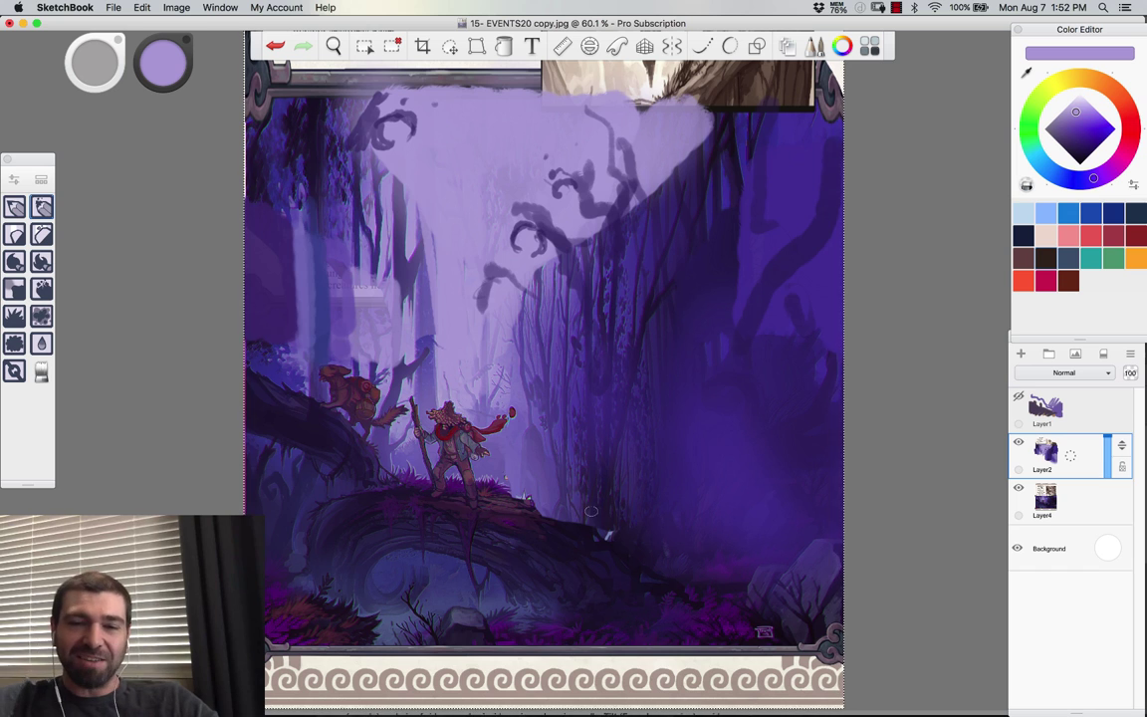
alt+click(565, 530)
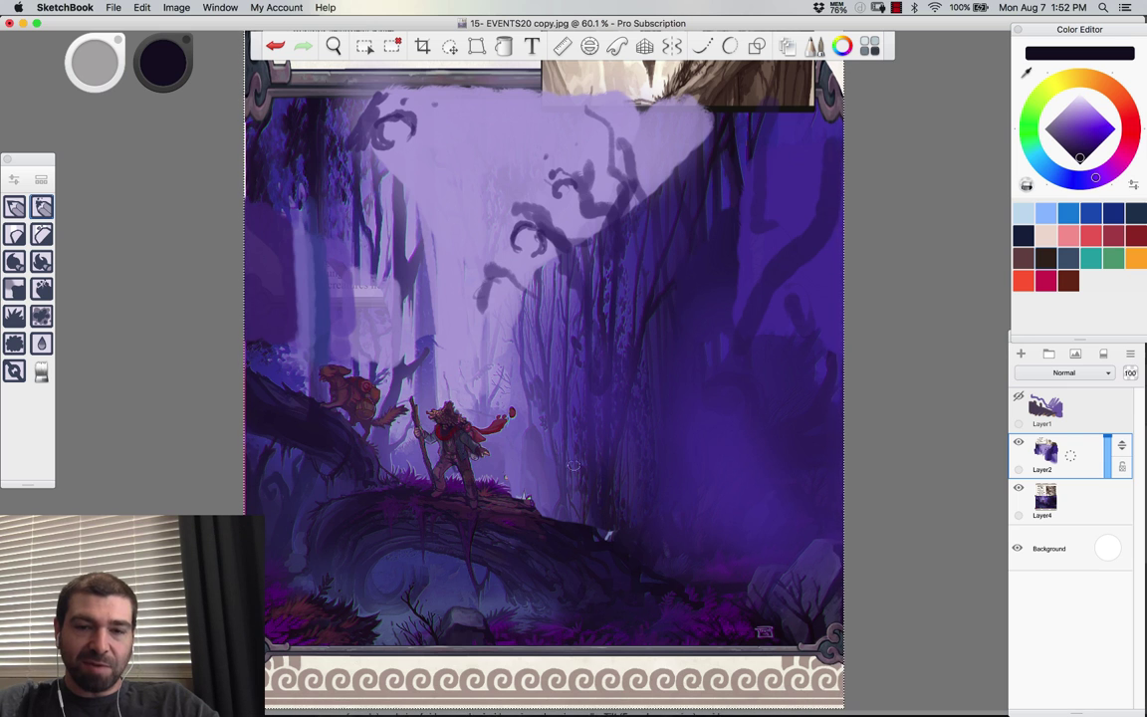
Step: Compare Layer2 with the original page, and erase the paint covering the small white-haired figure on the log bridge
click(1020, 447)
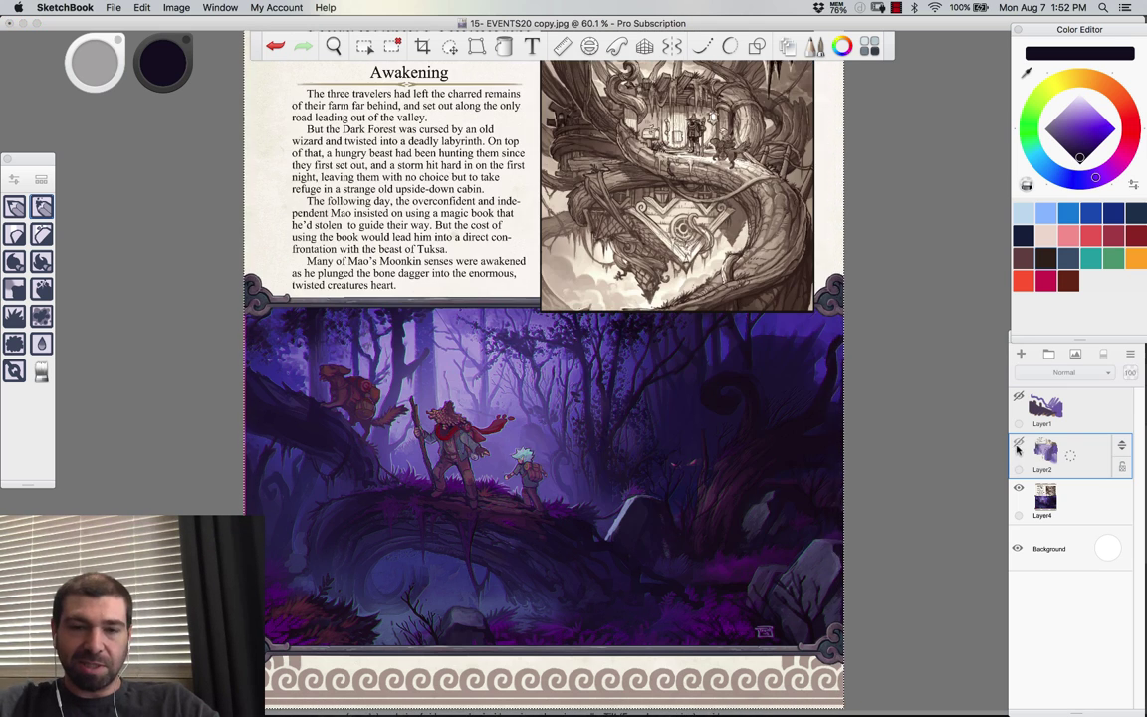
click(1019, 447)
click(16, 239)
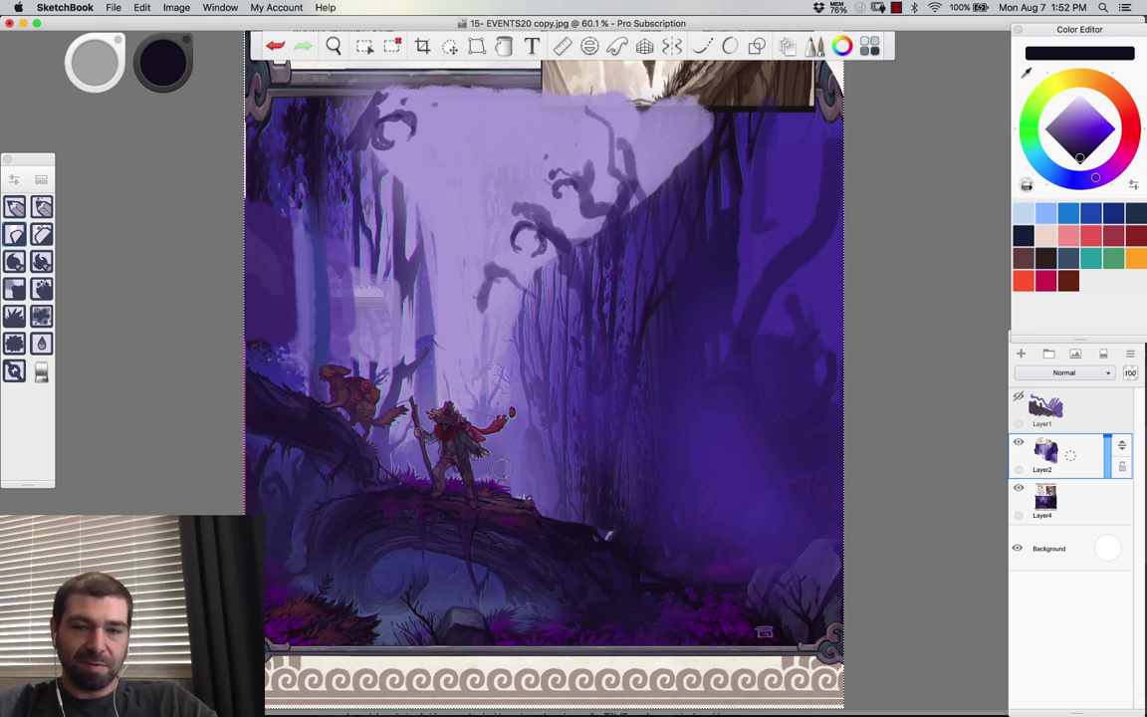
mouse_move(508, 477)
mouse_down()
mouse_move(539, 486)
mouse_move(546, 508)
mouse_up()
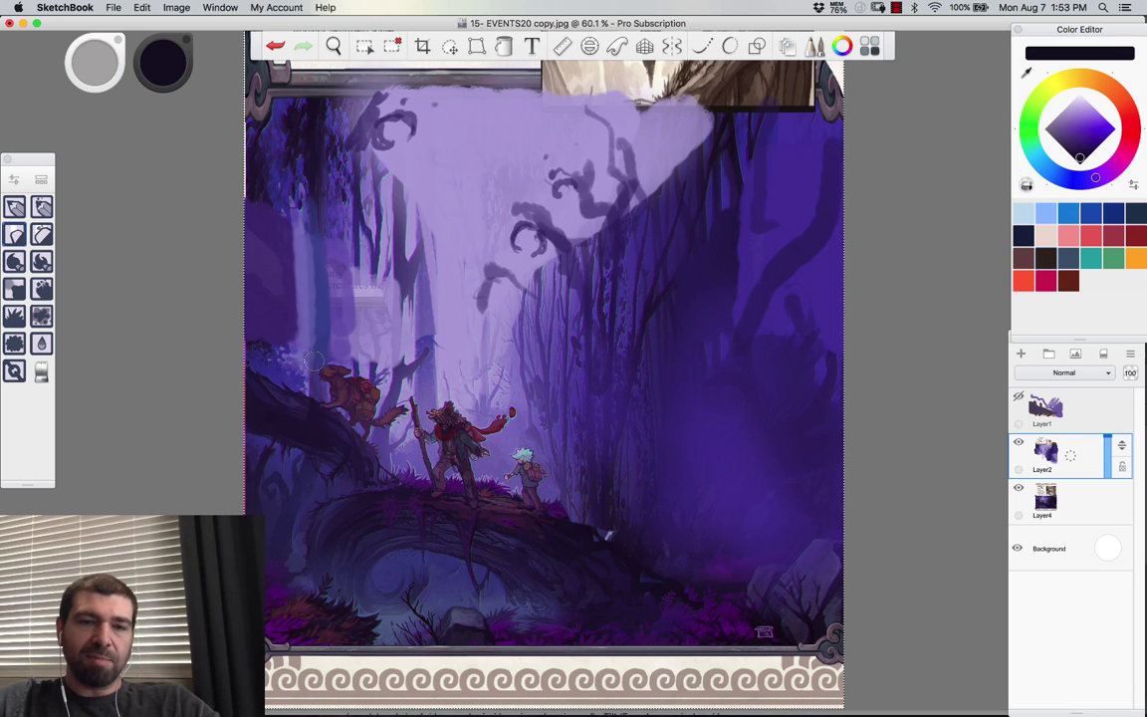
Step: Sample the medium purple above the creature for the brush and activate the Magic Wand selection
click(14, 204)
alt+click(365, 338)
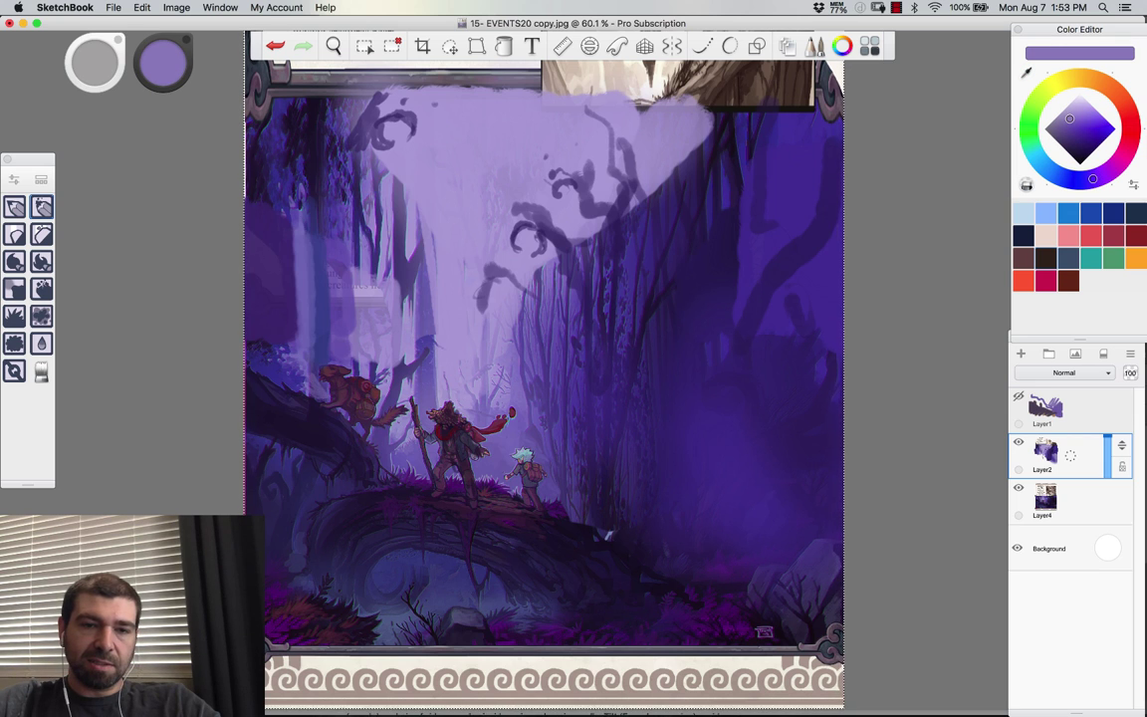
click(364, 46)
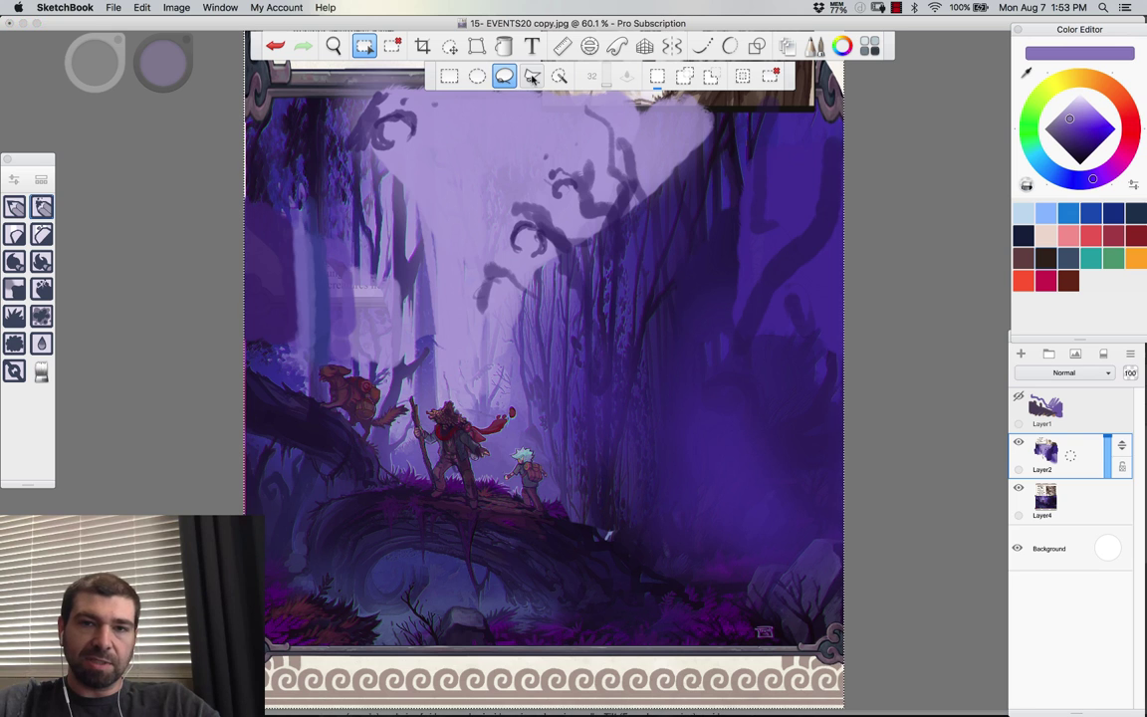
click(558, 77)
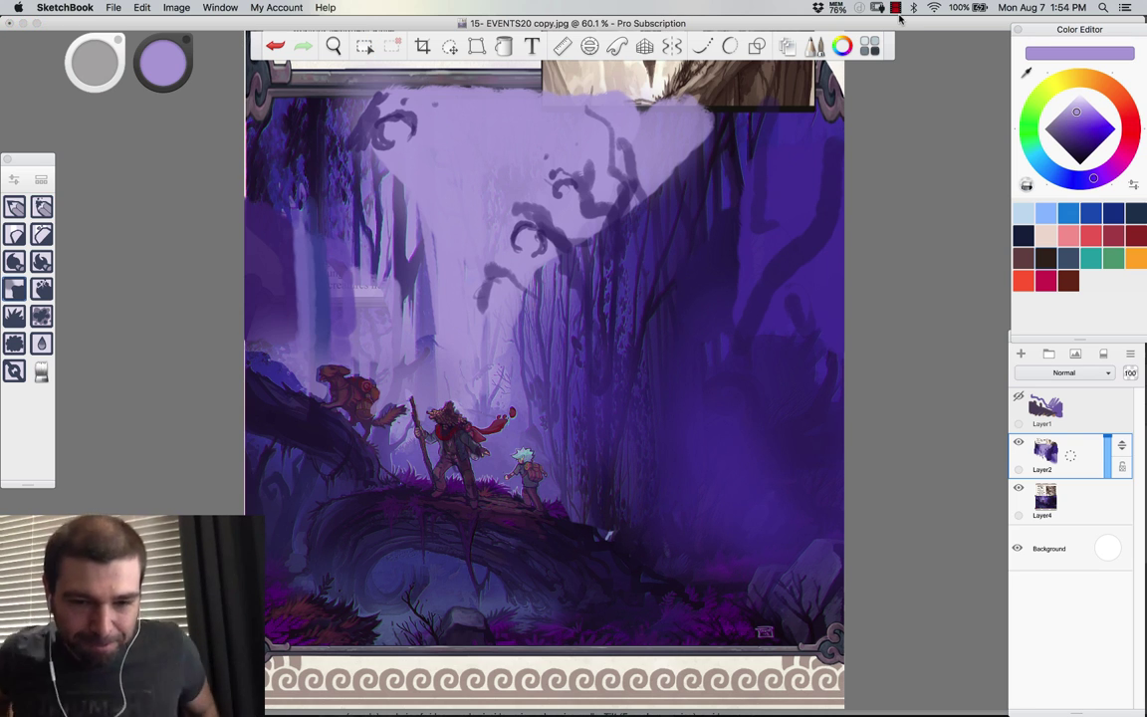